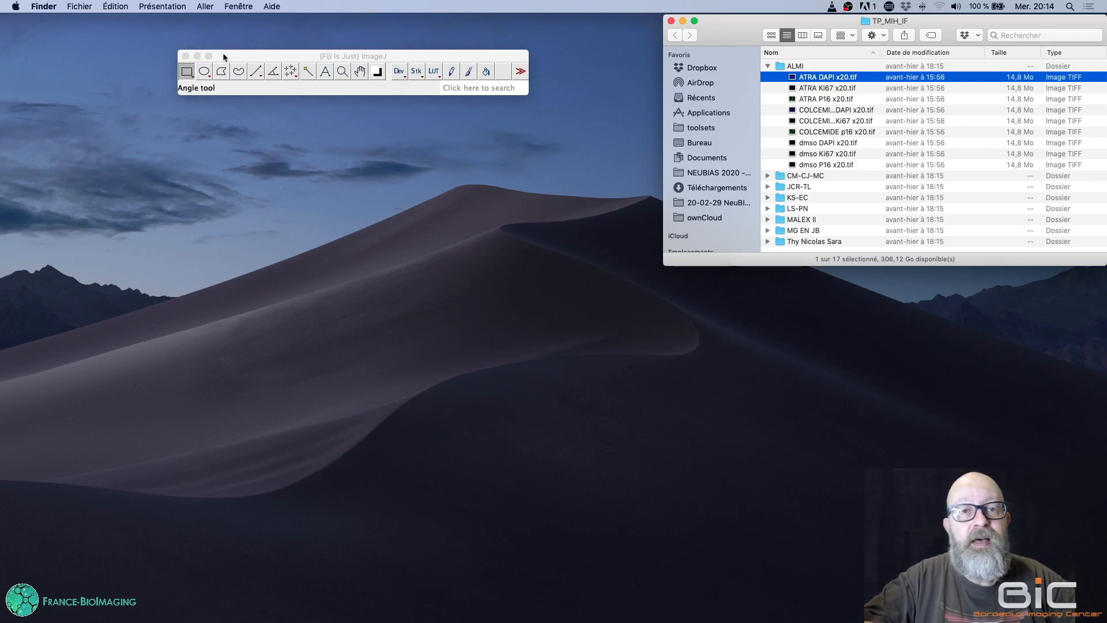
{"action": "mouse_move", "coordinate": [269, 56]}
{"action": "left_mouse_down"}
{"action": "mouse_move", "coordinate": [259, 71]}
{"action": "mouse_move", "coordinate": [258, 31]}
{"action": "mouse_move", "coordinate": [251, 46]}
{"action": "left_mouse_up"}
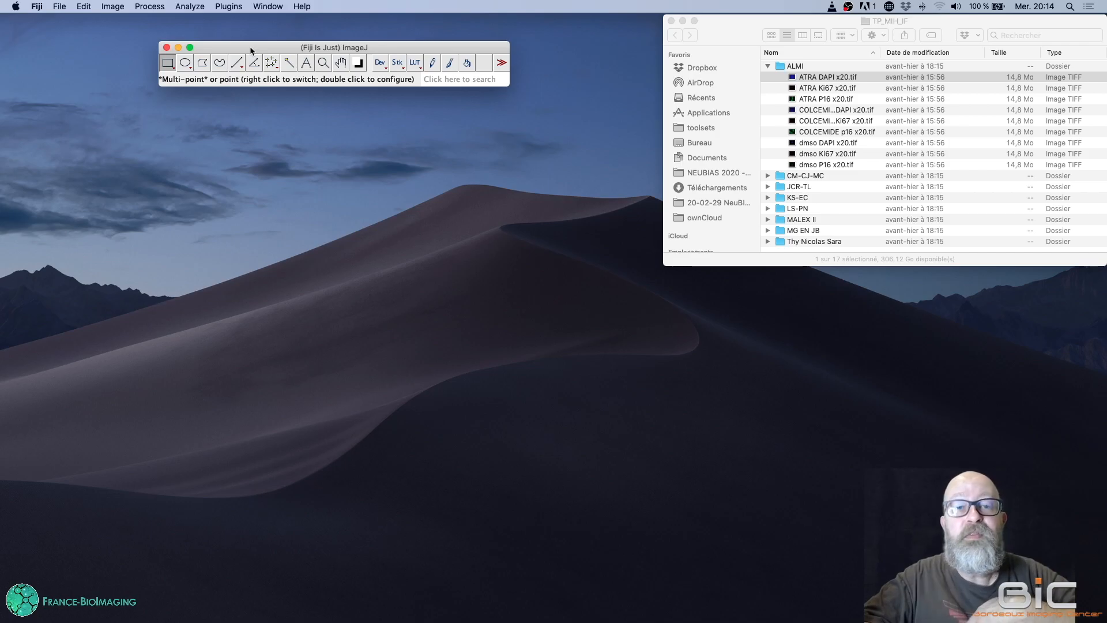
{"action": "left_click_drag", "start_coordinate": [250, 47], "coordinate": [254, 32]}
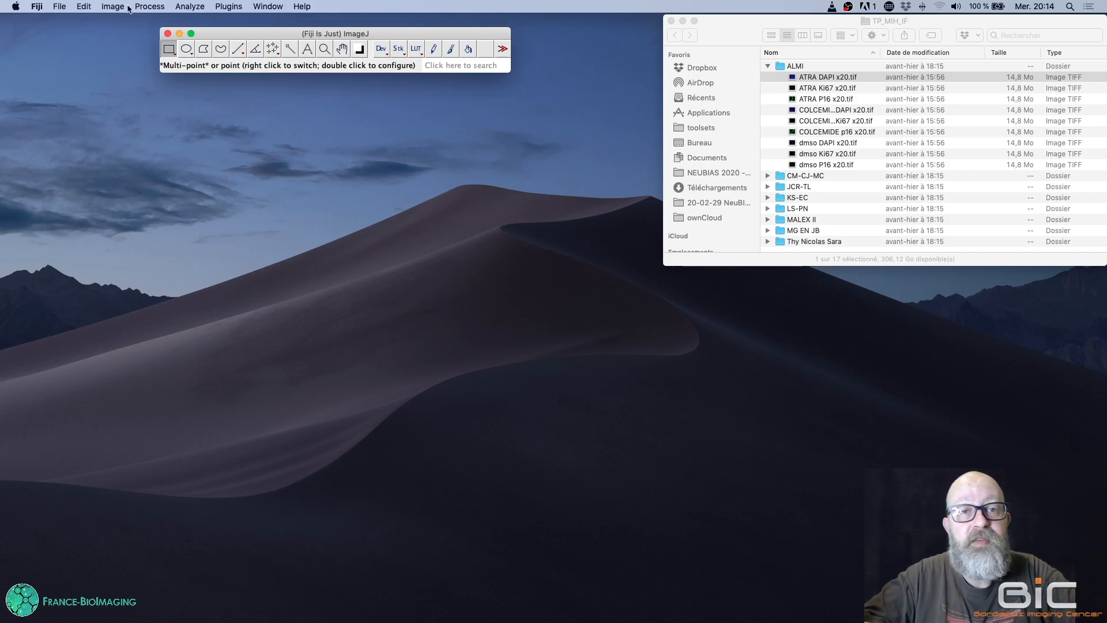
{"action": "left_click_drag", "start_coordinate": [219, 33], "coordinate": [207, 38]}
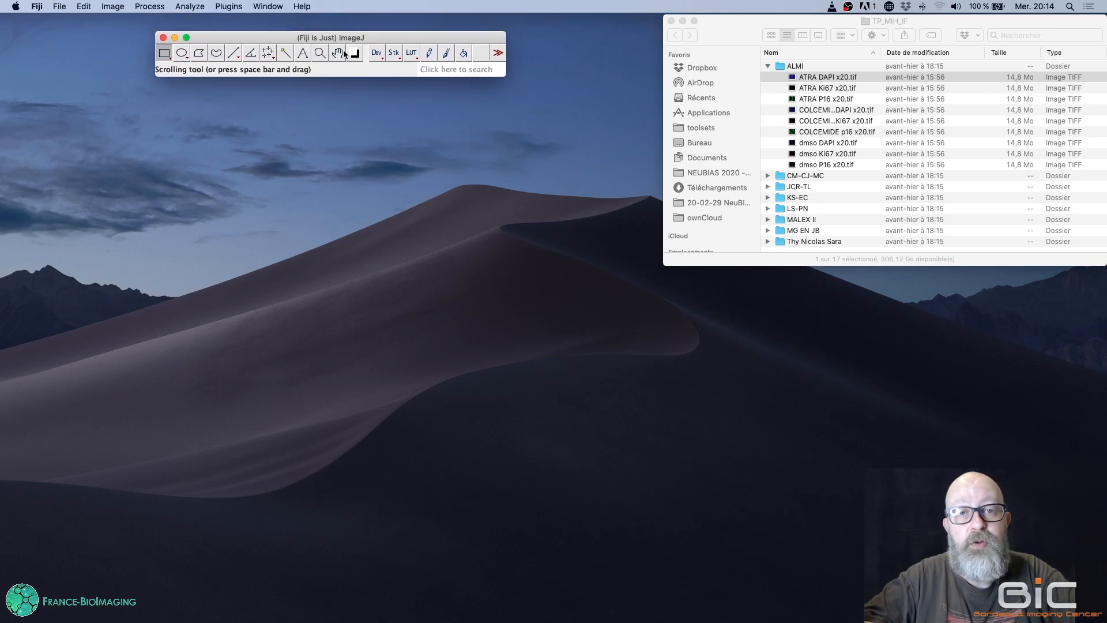
{"action": "mouse_move", "coordinate": [279, 40]}
{"action": "left_mouse_down"}
{"action": "mouse_move", "coordinate": [233, 33]}
{"action": "mouse_move", "coordinate": [214, 46]}
{"action": "mouse_move", "coordinate": [234, 33]}
{"action": "mouse_move", "coordinate": [223, 39]}
{"action": "left_mouse_up"}
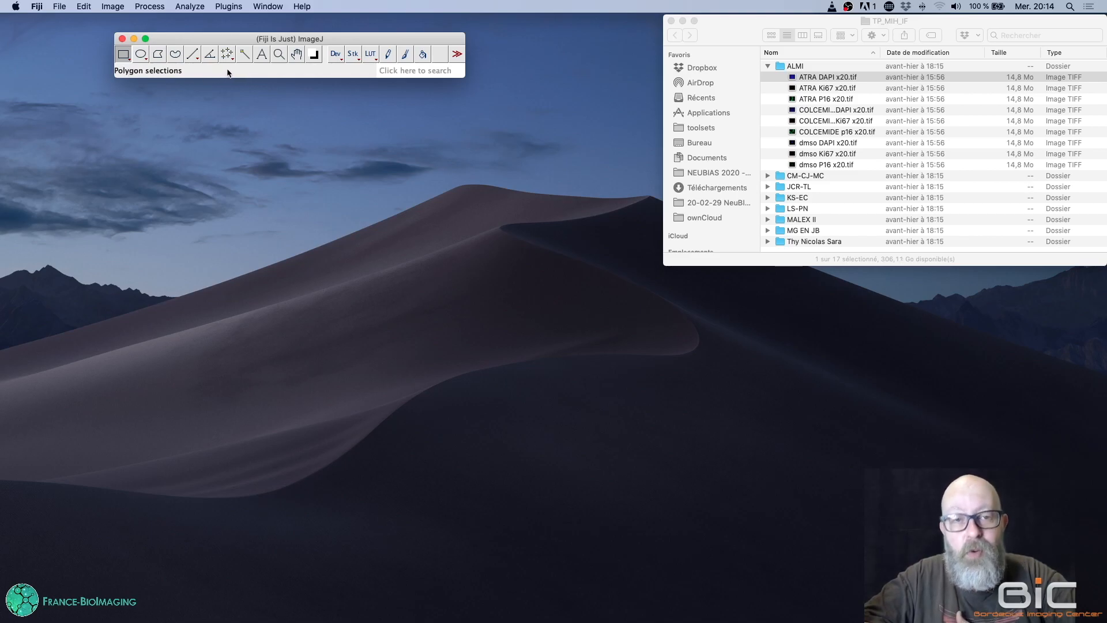
{"action": "mouse_move", "coordinate": [203, 37]}
{"action": "left_mouse_down"}
{"action": "mouse_move", "coordinate": [205, 23]}
{"action": "mouse_move", "coordinate": [203, 35]}
{"action": "left_mouse_up"}
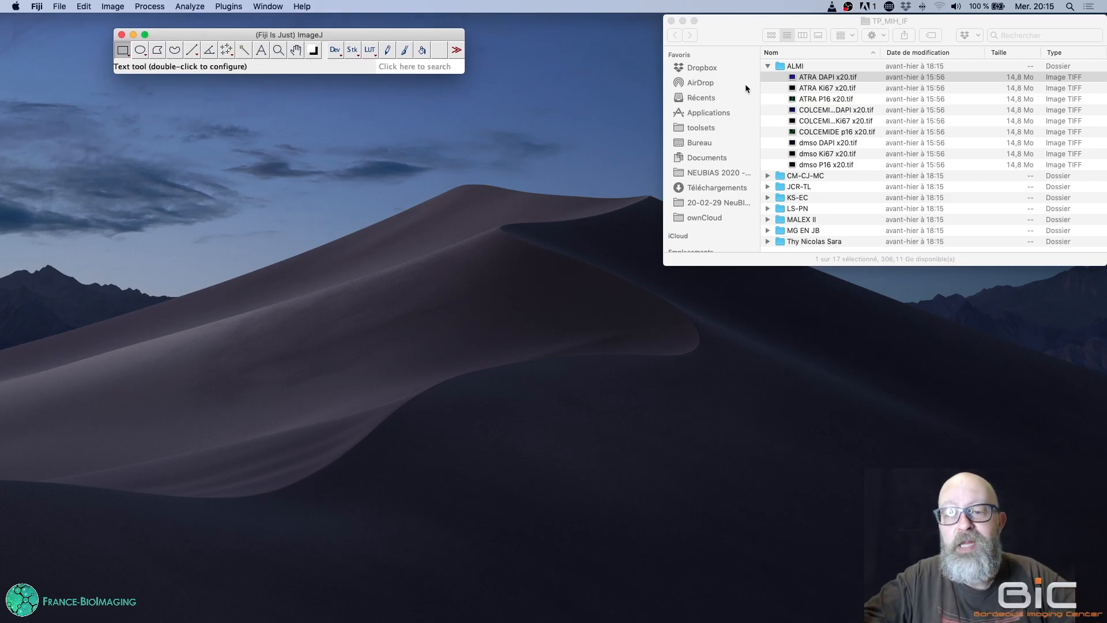
Open the ATRA DAPI x20.tif, ATRA Ki67 x20.tif and ATRA P16 x20.tif images from the ALMI folder in Fiji
{"action": "left_click", "coordinate": [816, 99]}
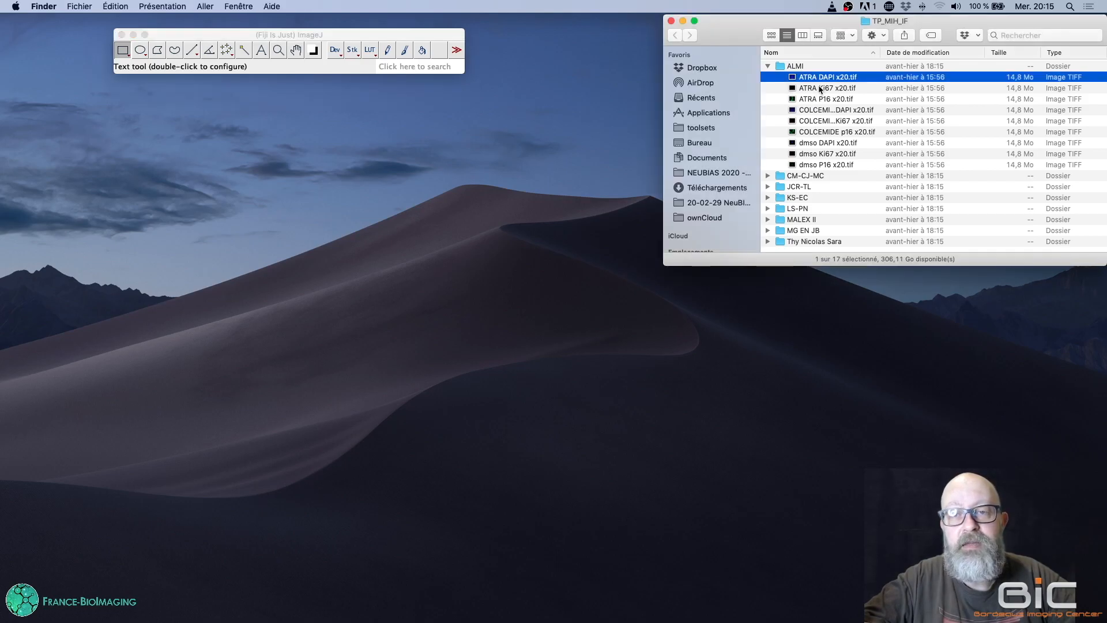
{"action": "left_click", "coordinate": [818, 89], "text": "shift"}
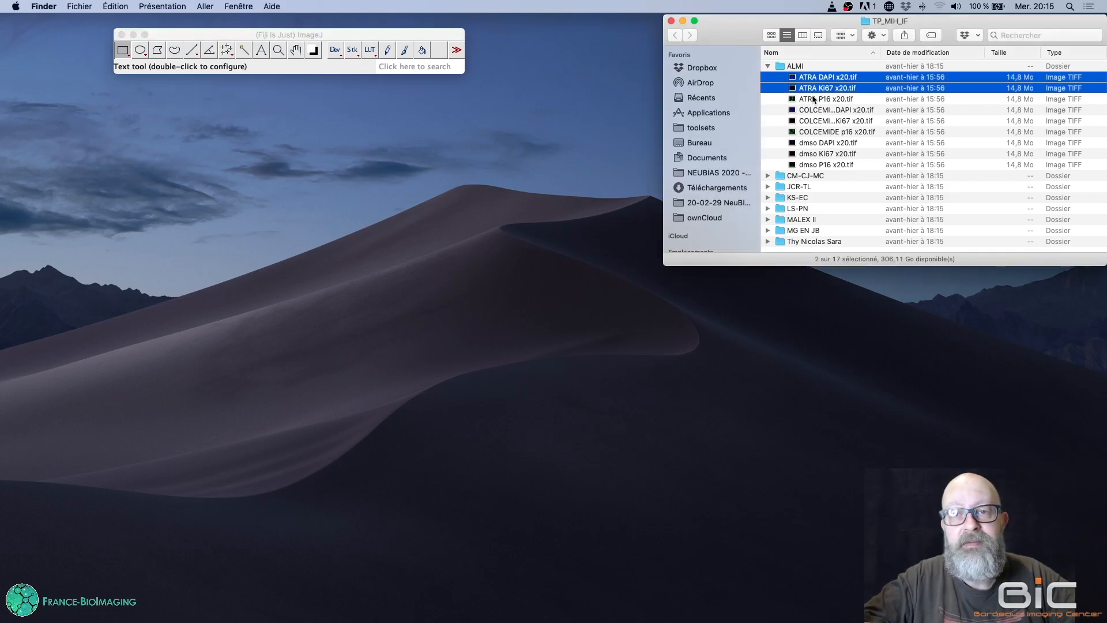
{"action": "left_click", "coordinate": [814, 98], "text": "shift"}
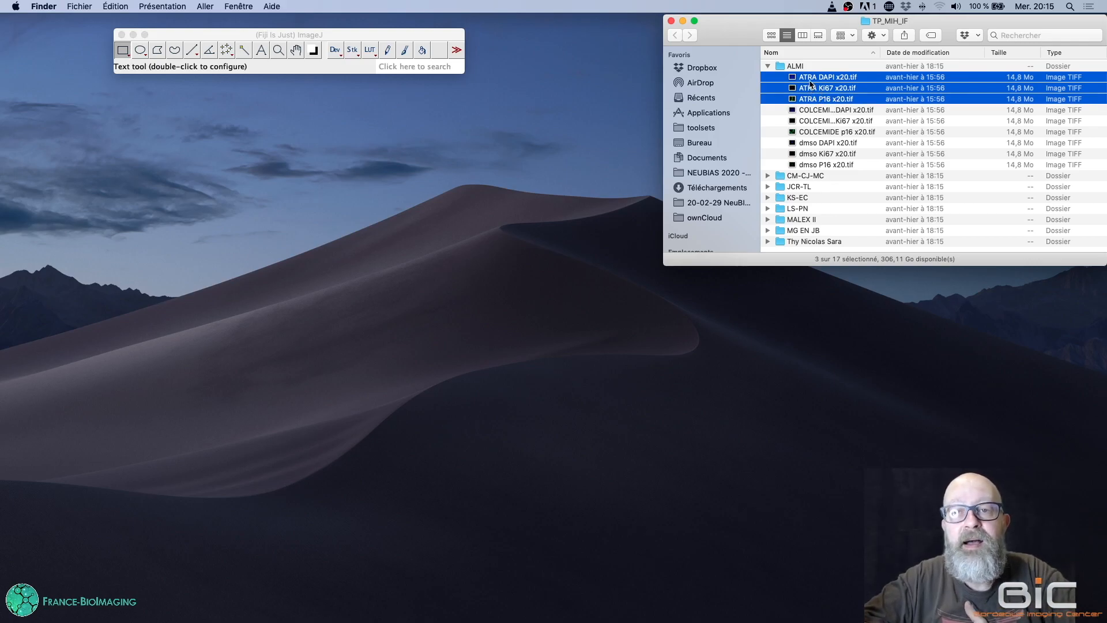
{"action": "left_click_drag", "start_coordinate": [813, 82], "coordinate": [352, 54]}
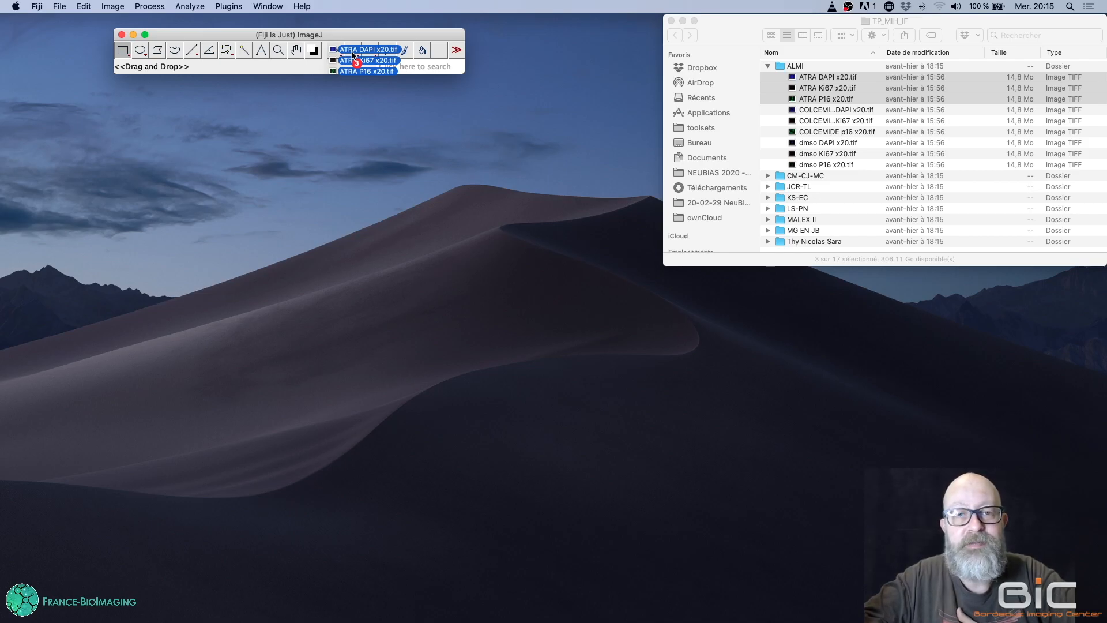
{"action": "left_click_drag", "start_coordinate": [353, 55], "coordinate": [351, 52]}
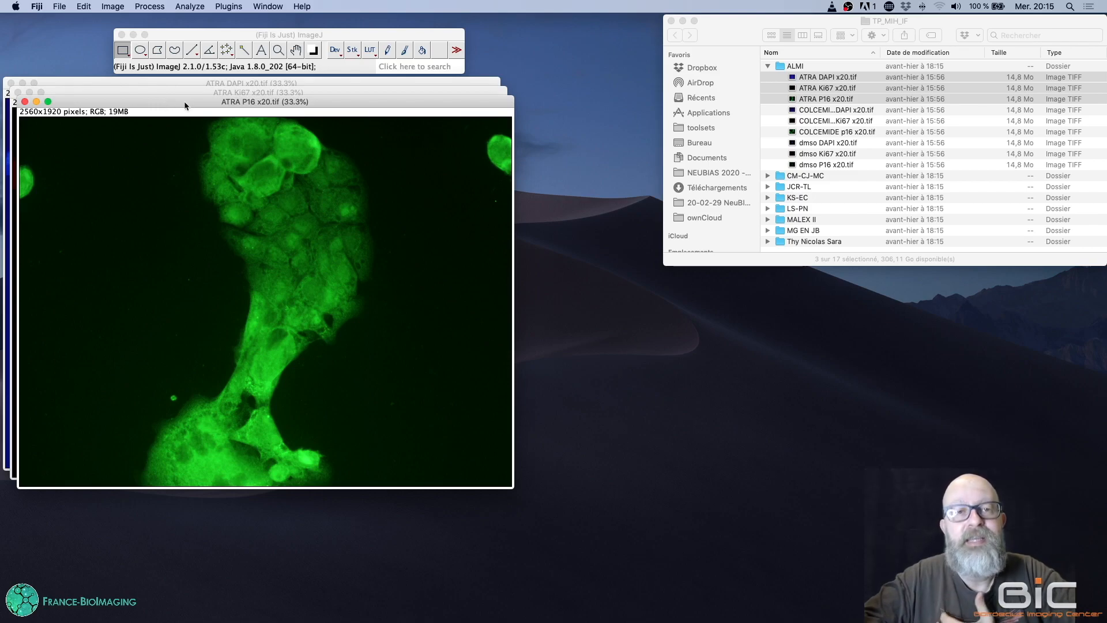
Tile the three open image windows side by side
{"action": "left_click_drag", "start_coordinate": [186, 103], "coordinate": [247, 121]}
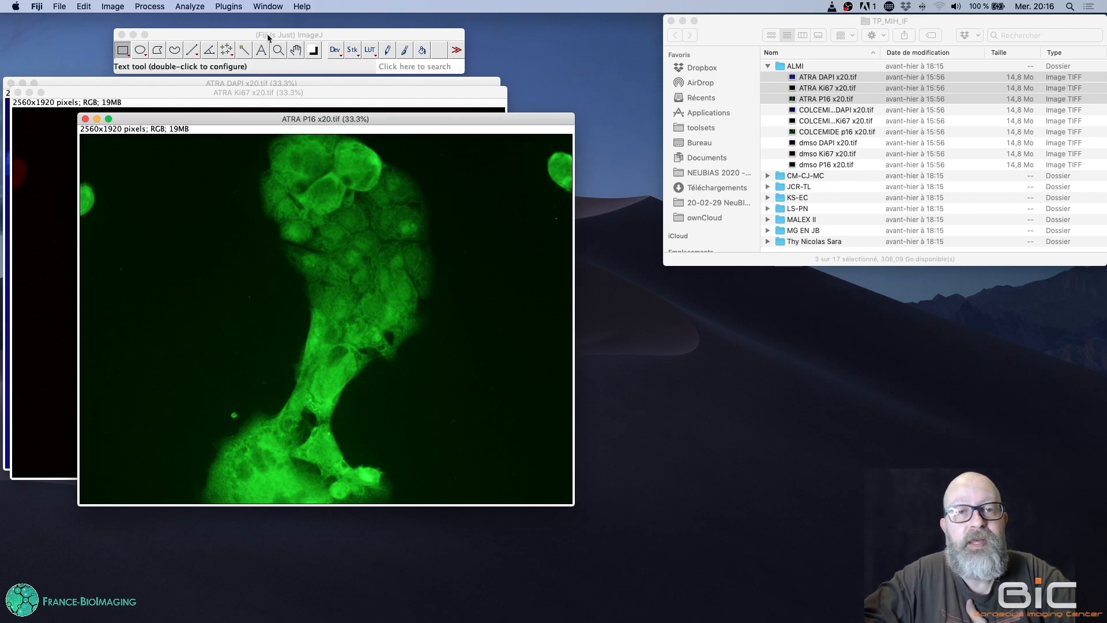
{"action": "left_click_drag", "start_coordinate": [270, 36], "coordinate": [254, 29]}
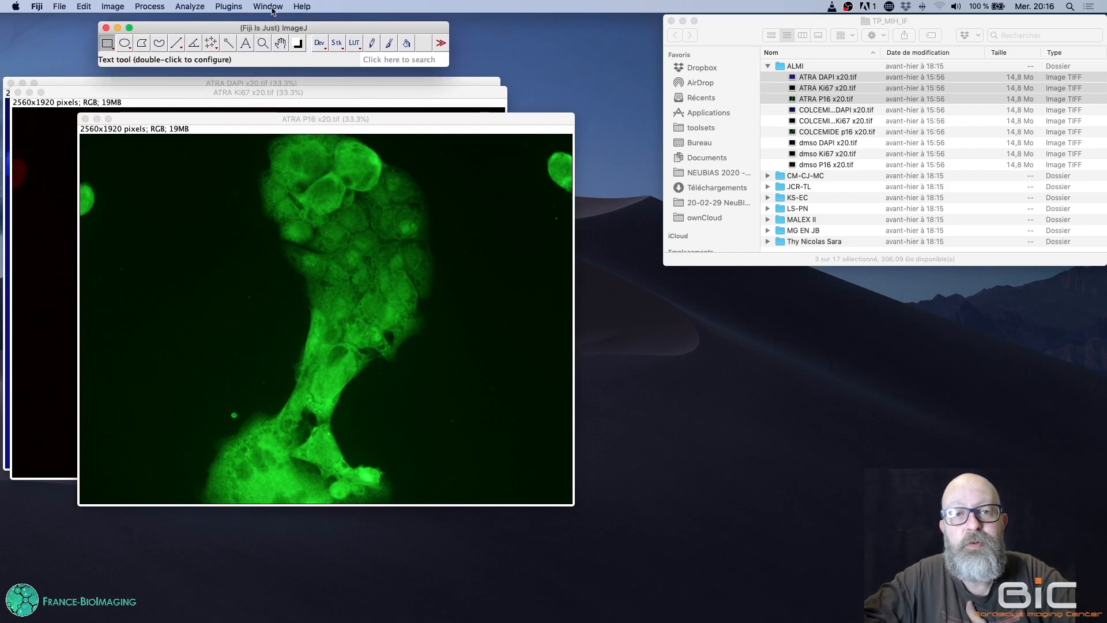
{"action": "left_click", "coordinate": [269, 7]}
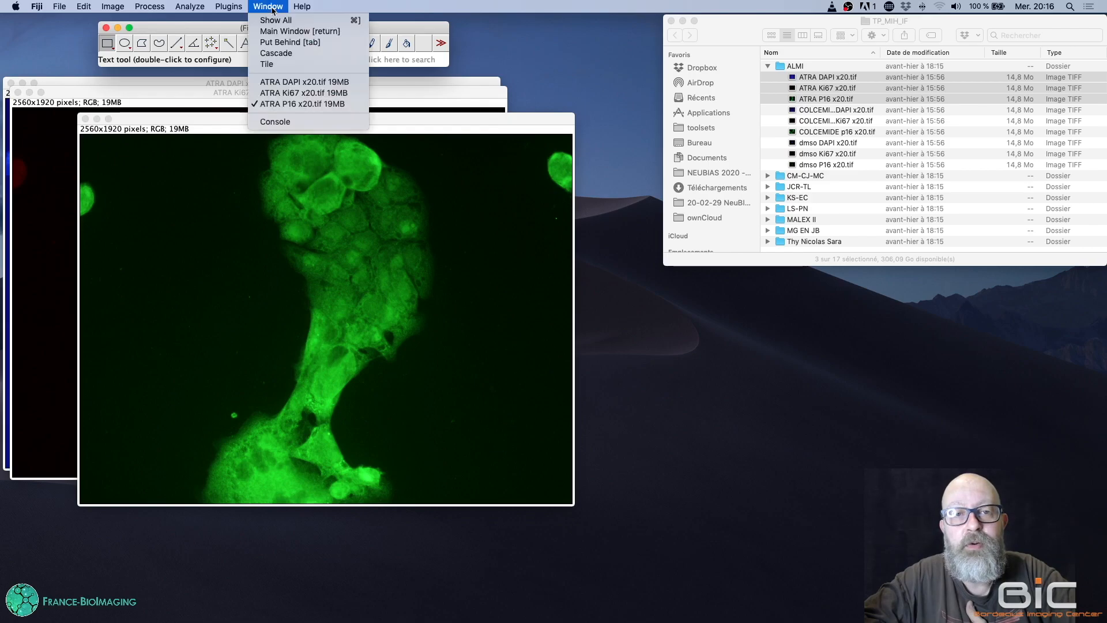
{"action": "left_click", "coordinate": [275, 64]}
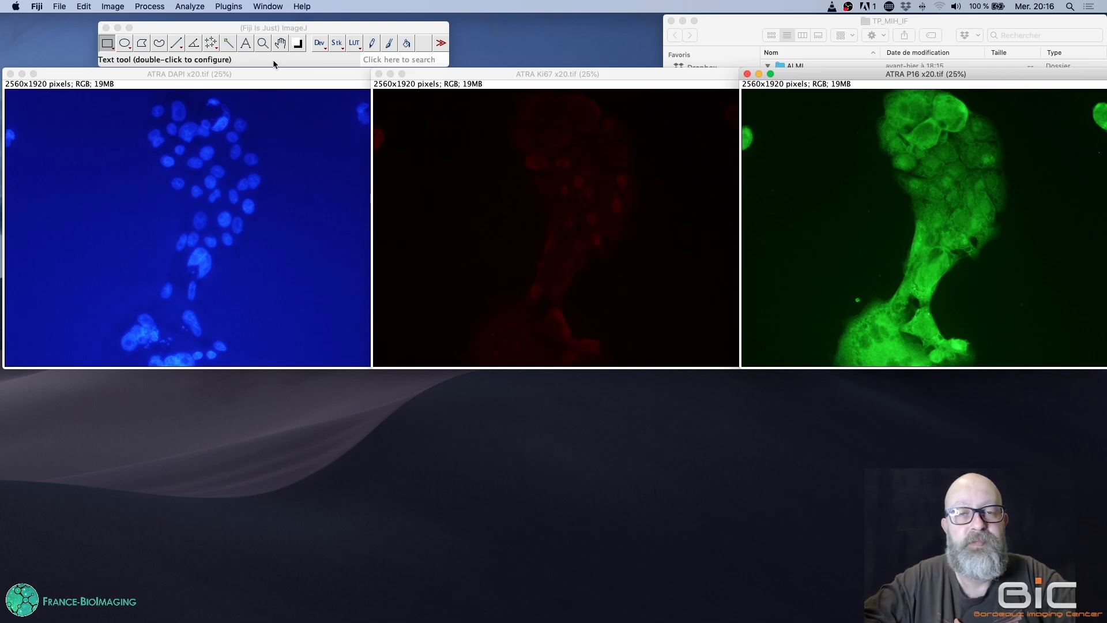
Bring the ImageJ main window back in front of the images covering it and place it above the tiled images
{"action": "left_click_drag", "start_coordinate": [279, 27], "coordinate": [549, 182]}
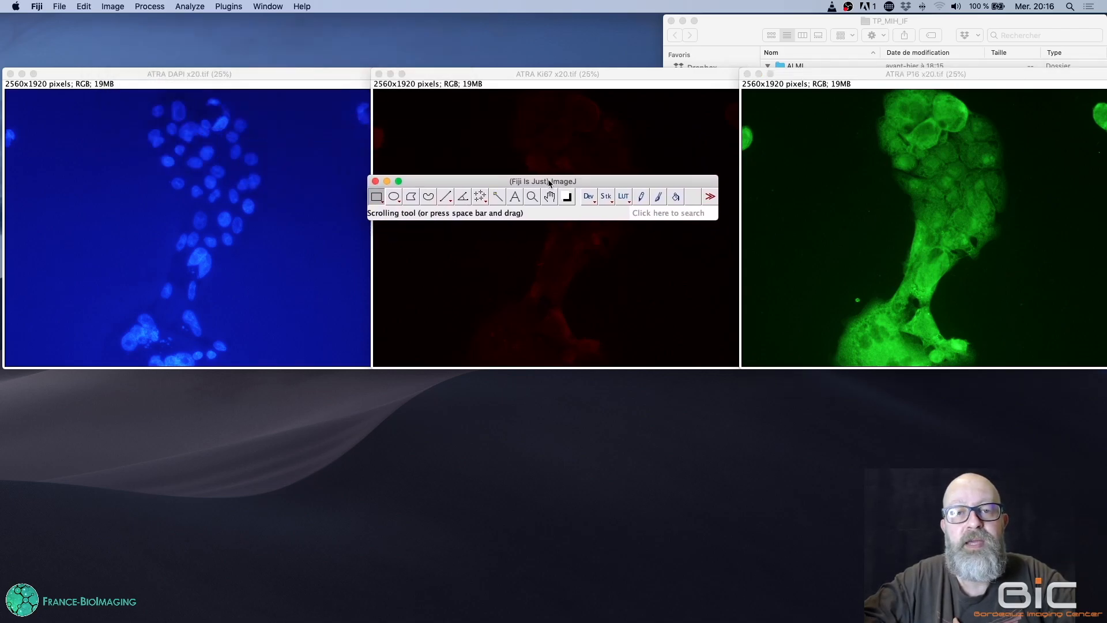
{"action": "left_click", "coordinate": [485, 78]}
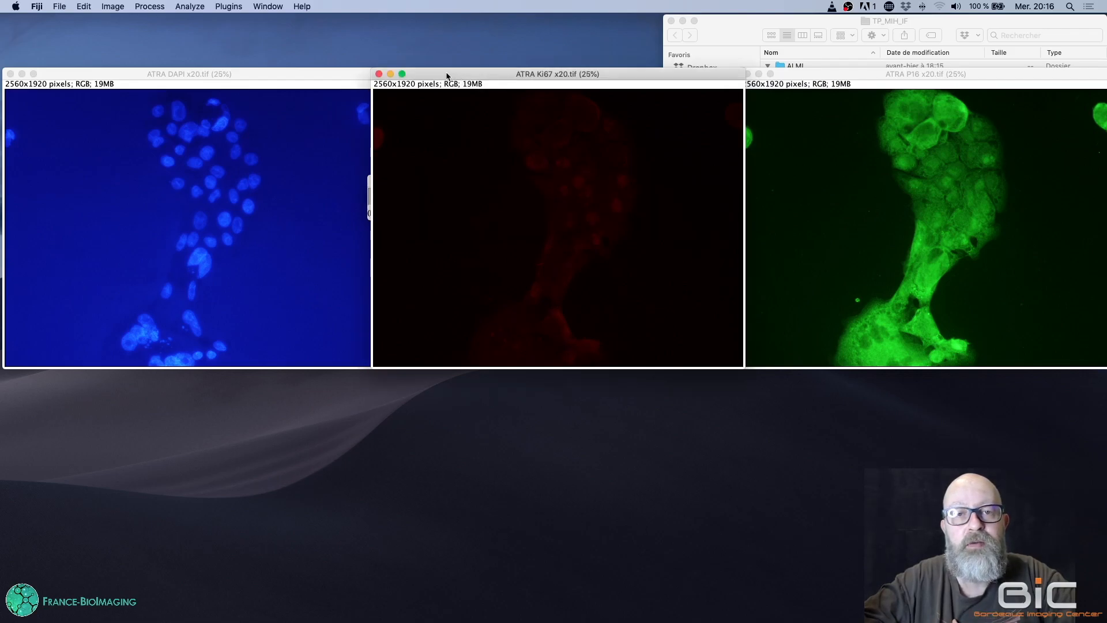
{"action": "left_click", "coordinate": [332, 75]}
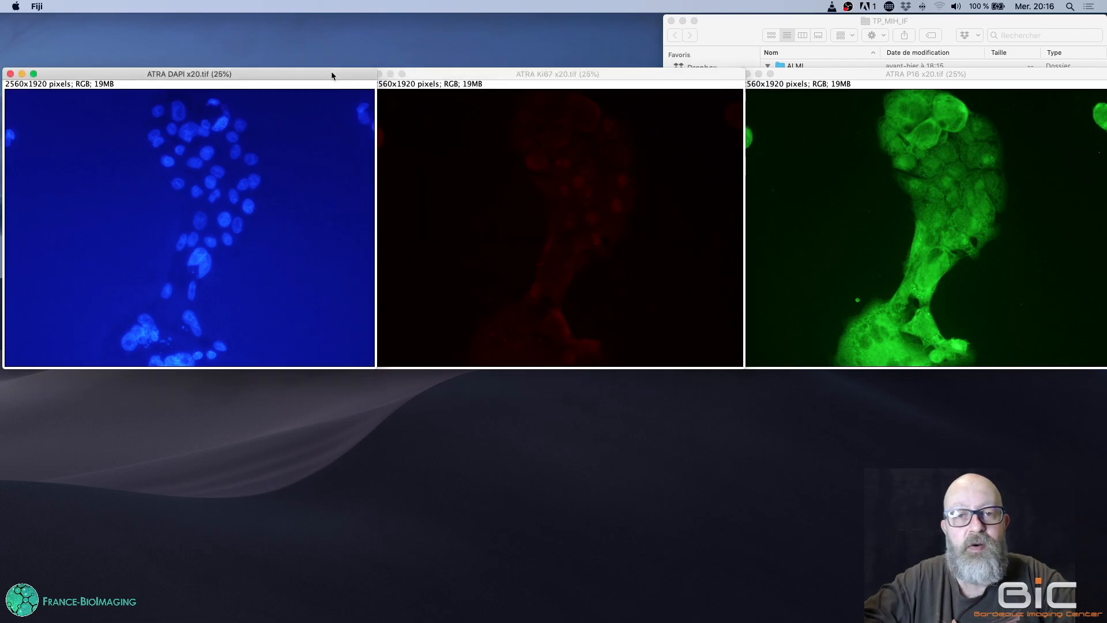
{"action": "left_click", "coordinate": [483, 74]}
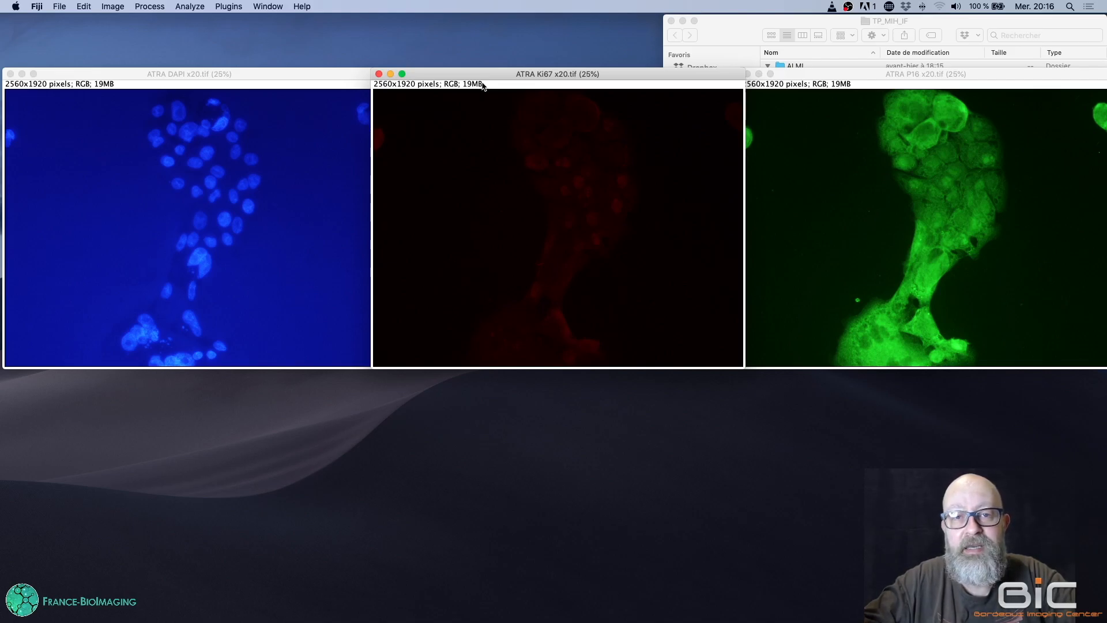
{"action": "key", "text": "Return"}
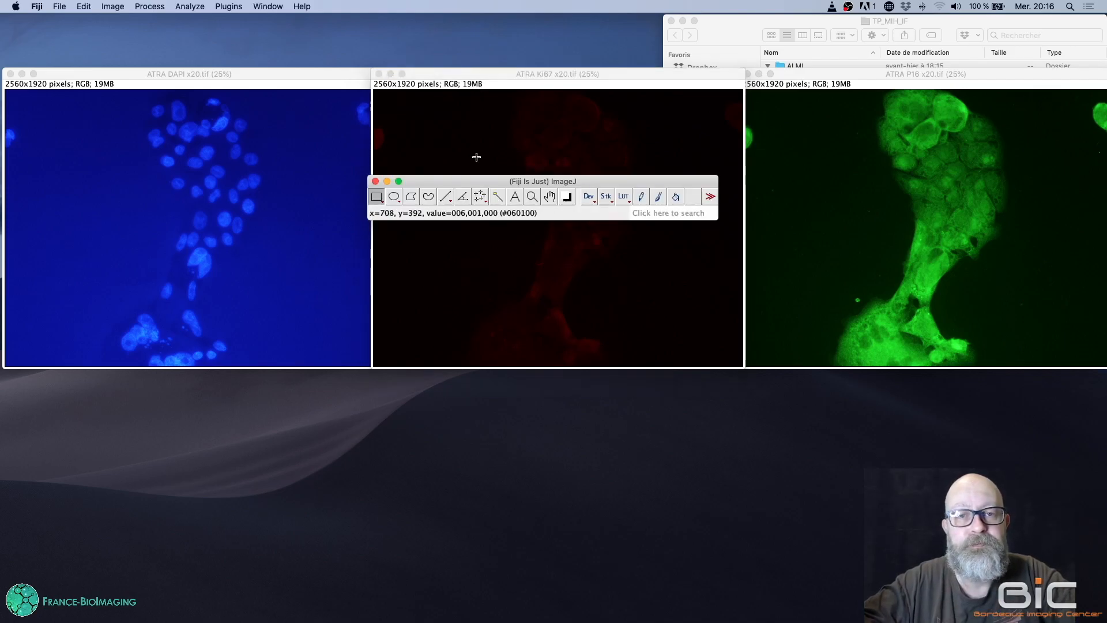
{"action": "left_click_drag", "start_coordinate": [477, 183], "coordinate": [306, 31]}
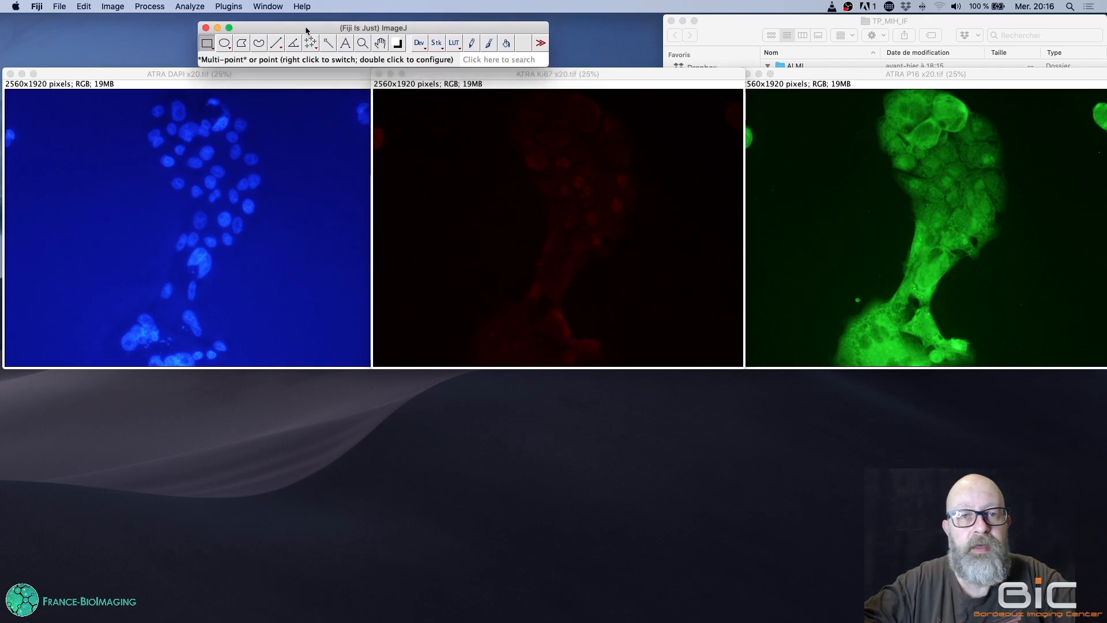
Convert the ATRA DAPI x20.tif image from RGB colour to 8-bit
{"action": "left_click", "coordinate": [550, 74]}
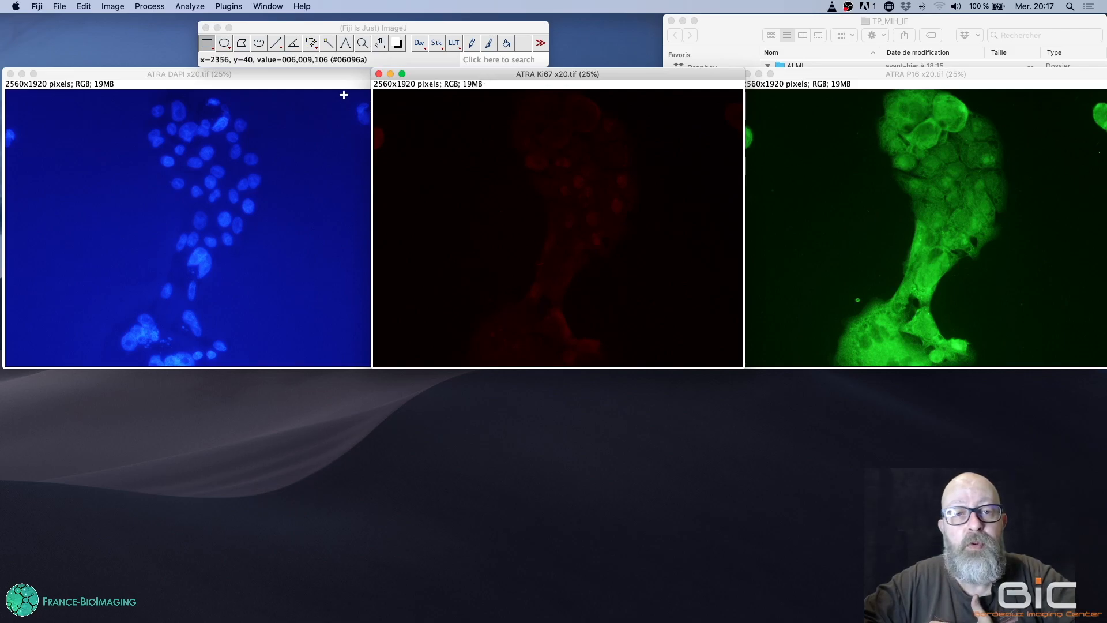
{"action": "left_click", "coordinate": [286, 82]}
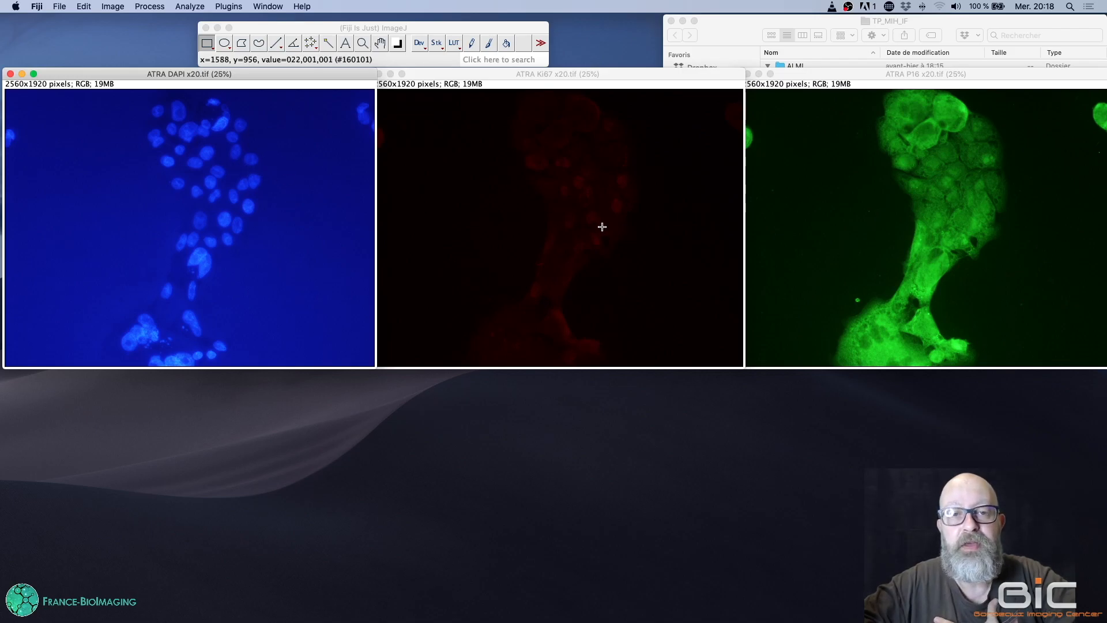
{"action": "left_click", "coordinate": [251, 24]}
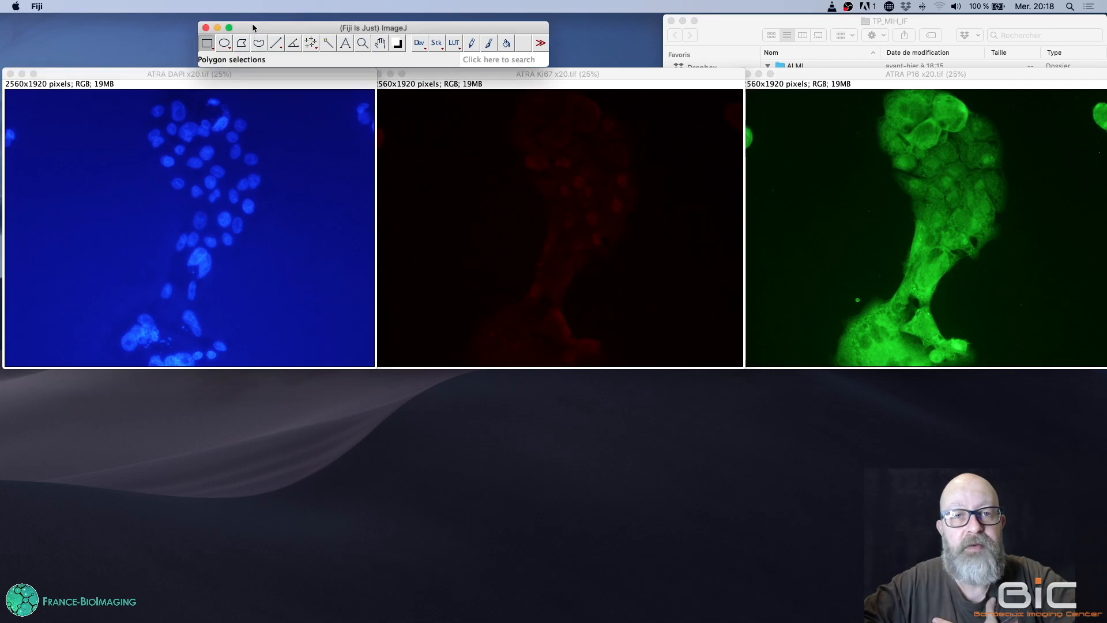
{"action": "left_click", "coordinate": [113, 6]}
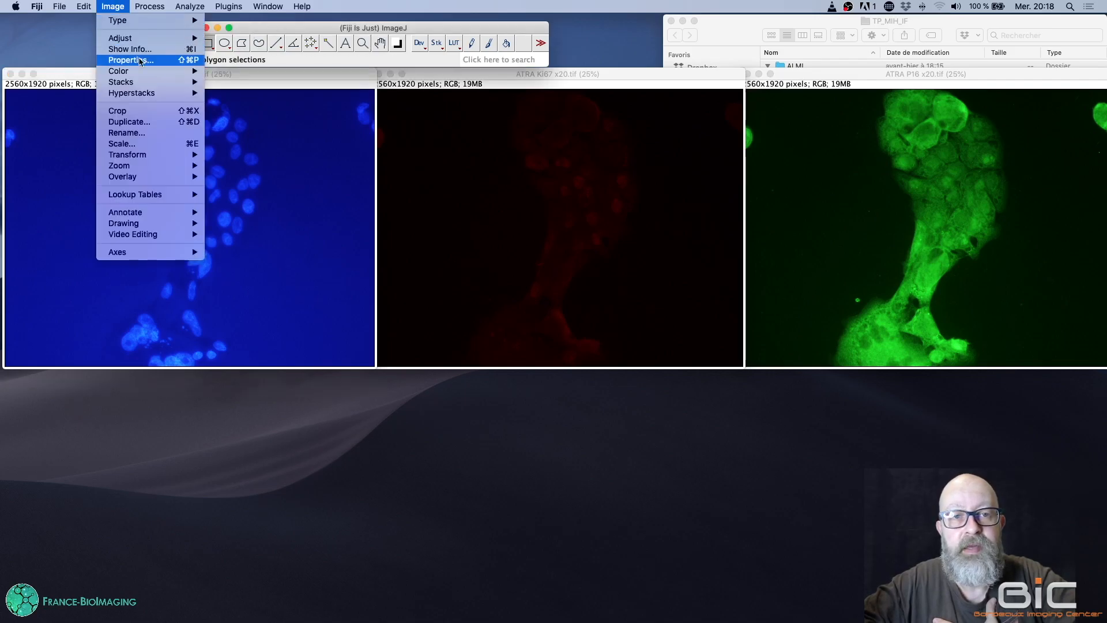
{"action": "mouse_move", "coordinate": [165, 73]}
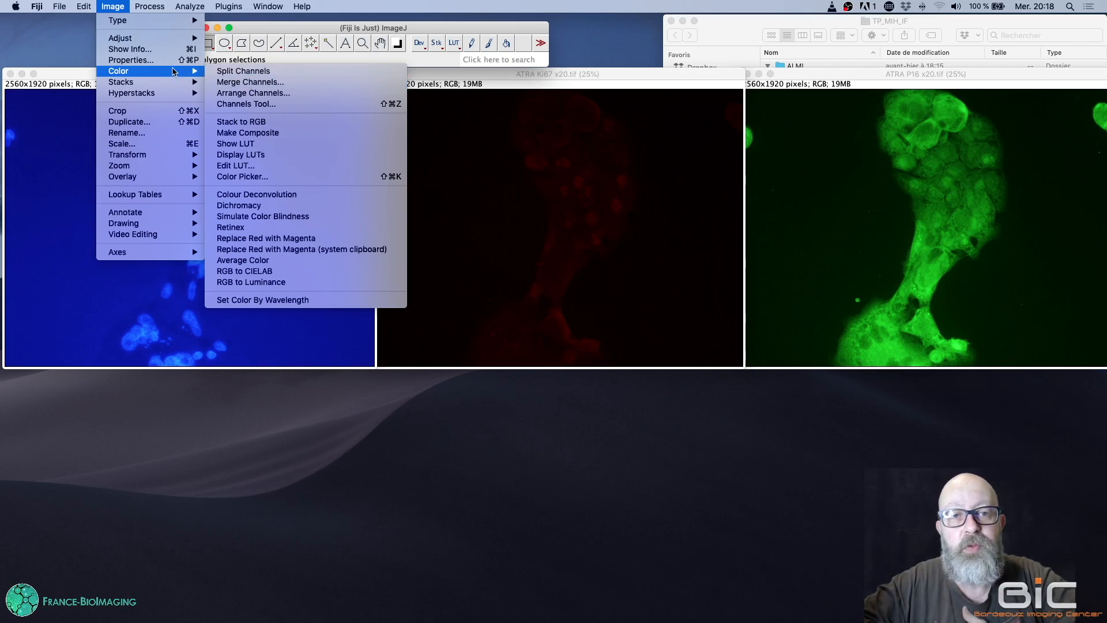
{"action": "mouse_move", "coordinate": [180, 24]}
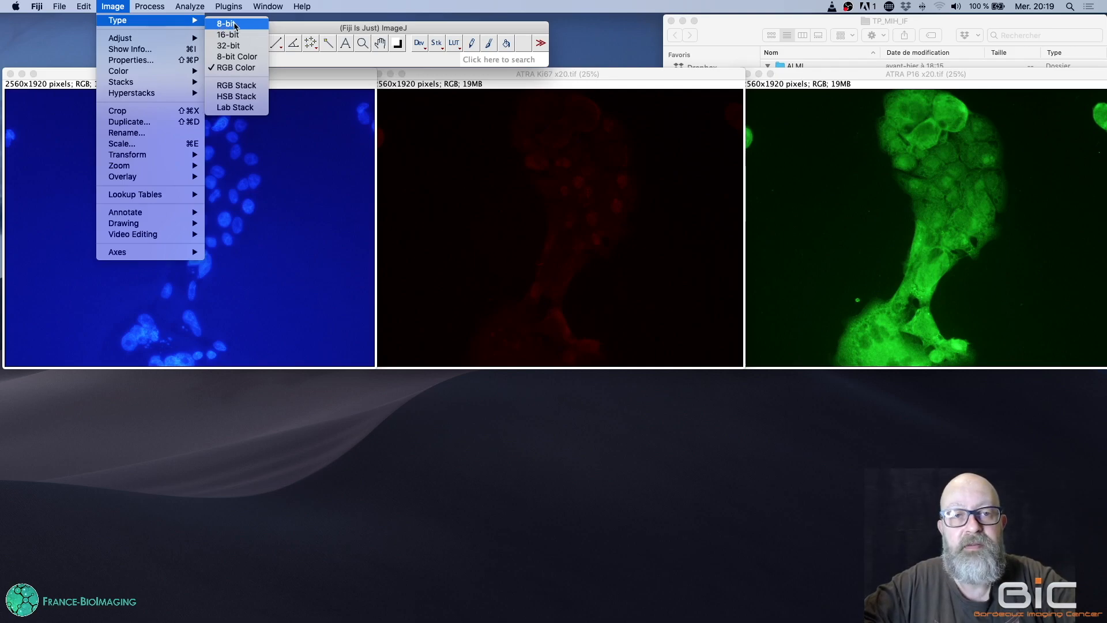
{"action": "left_click", "coordinate": [236, 25]}
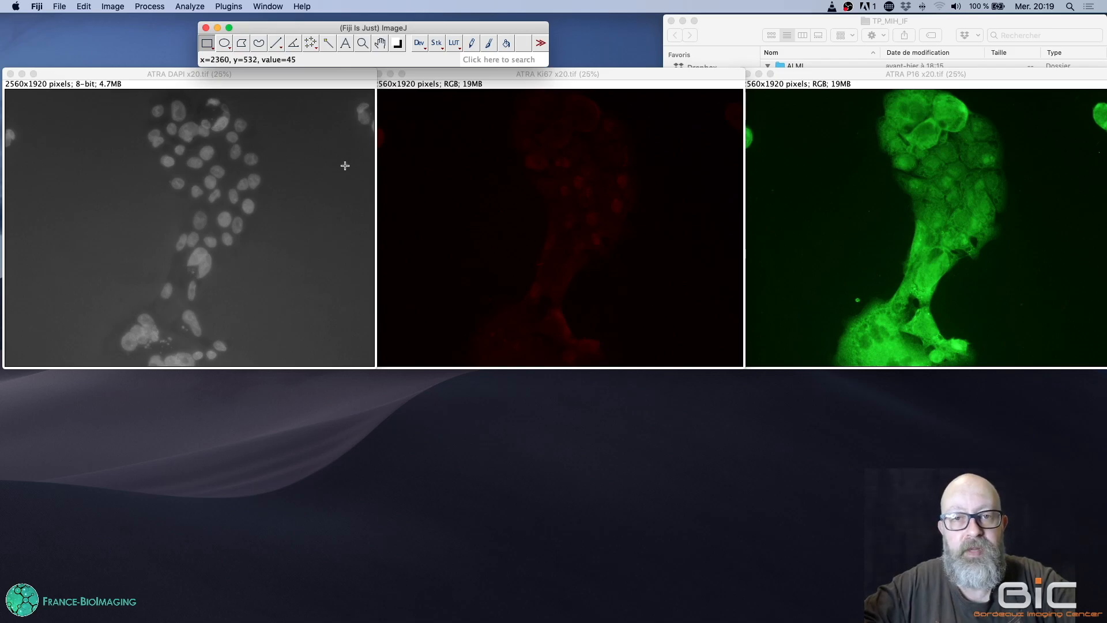
Convert the ATRA Ki67 x20.tif image from RGB colour to 8-bit
{"action": "left_click", "coordinate": [523, 75]}
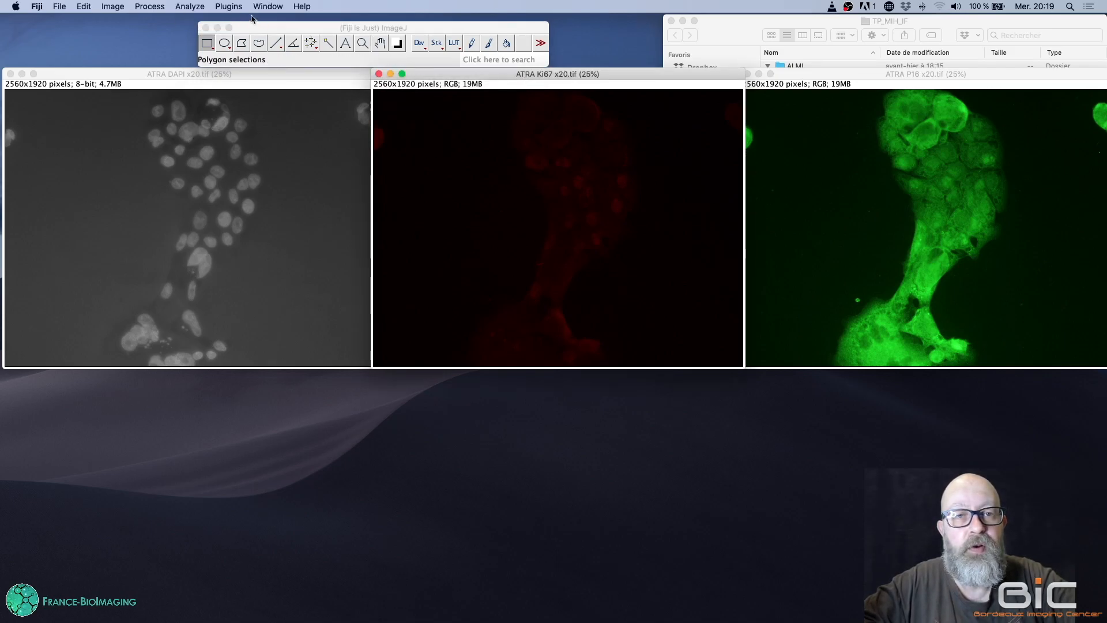
{"action": "left_click", "coordinate": [107, 5]}
{"action": "mouse_move", "coordinate": [118, 20]}
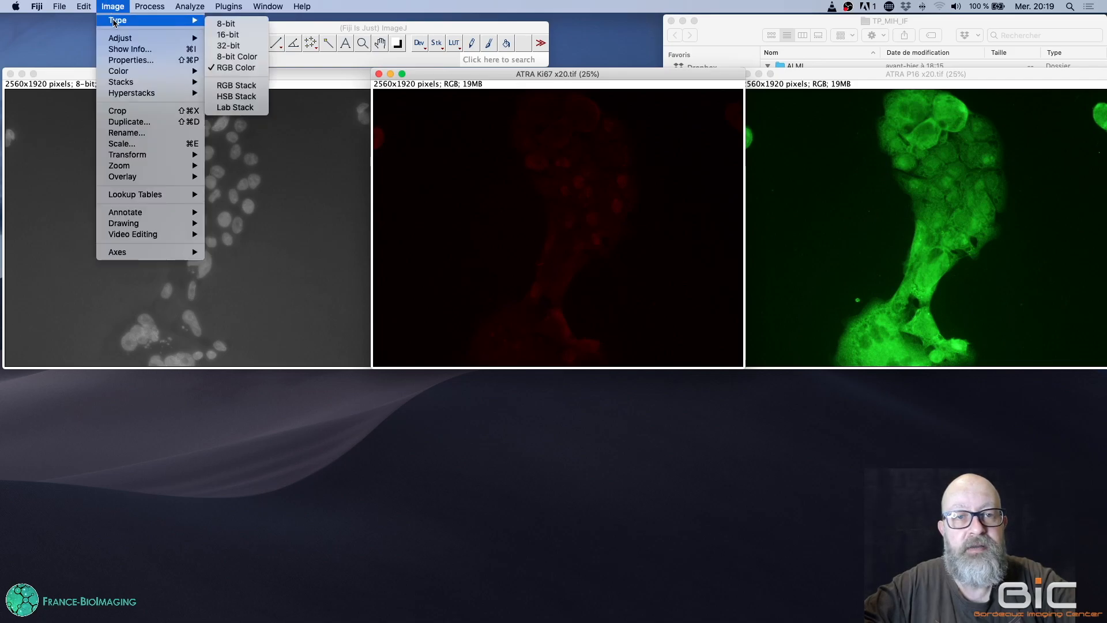
{"action": "left_click", "coordinate": [241, 26]}
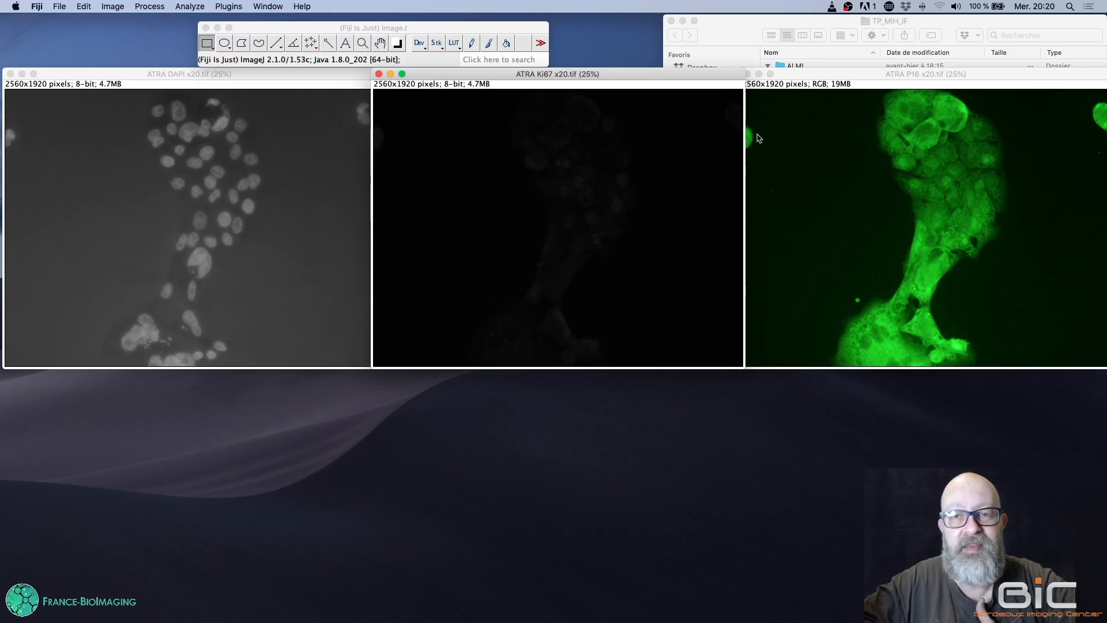
Convert the ATRA P16 x20.tif image from RGB colour to 8-bit
{"action": "left_click", "coordinate": [839, 78]}
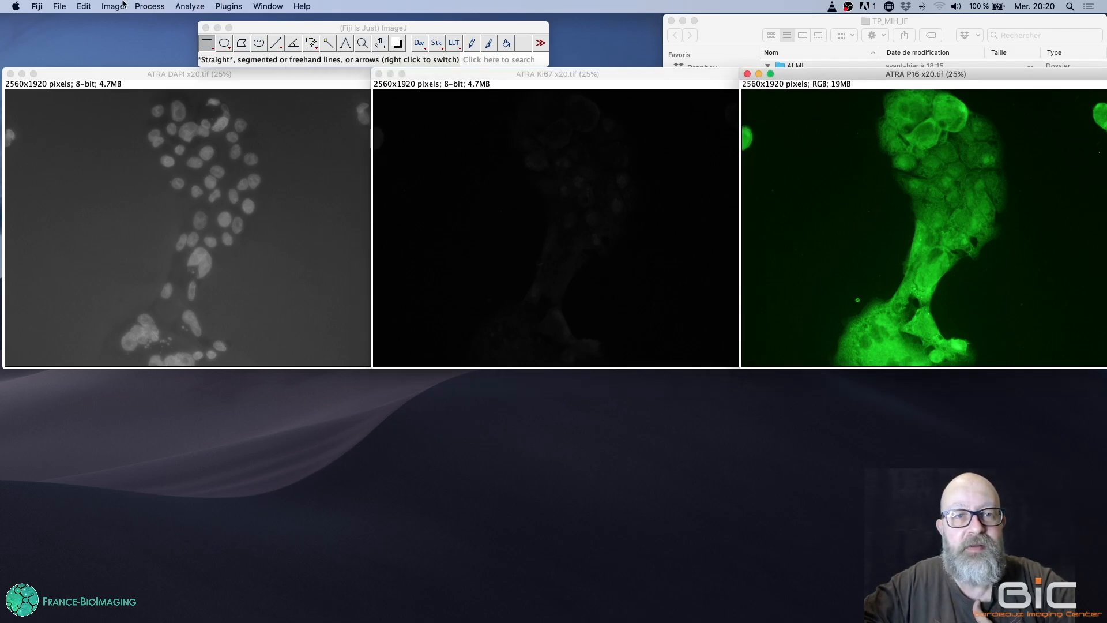
{"action": "left_click", "coordinate": [122, 5]}
{"action": "mouse_move", "coordinate": [131, 20]}
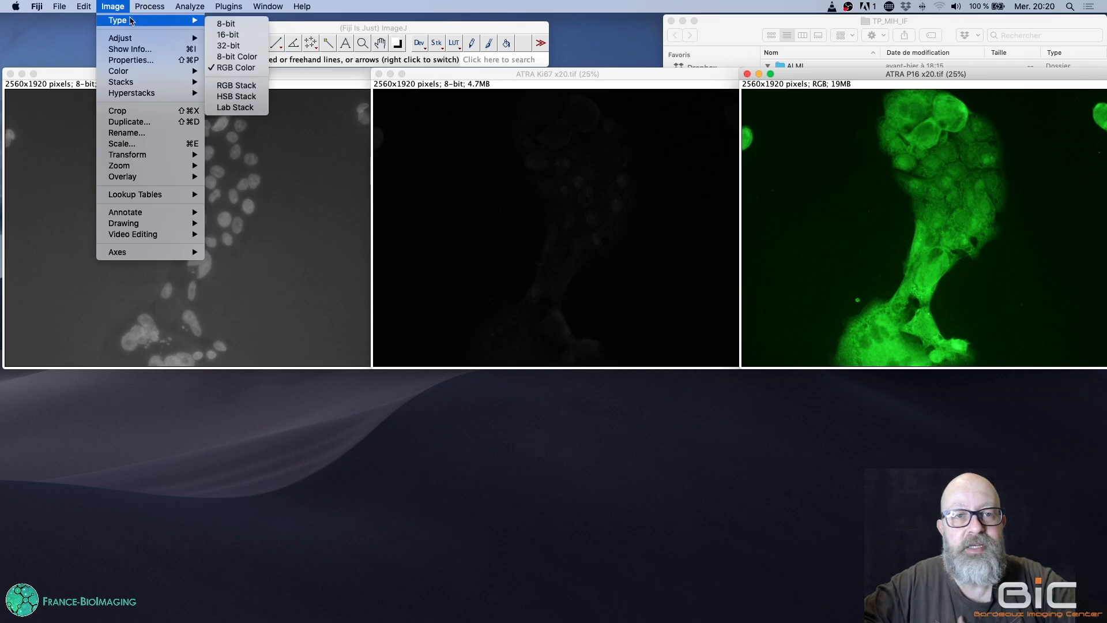
{"action": "left_click", "coordinate": [240, 26]}
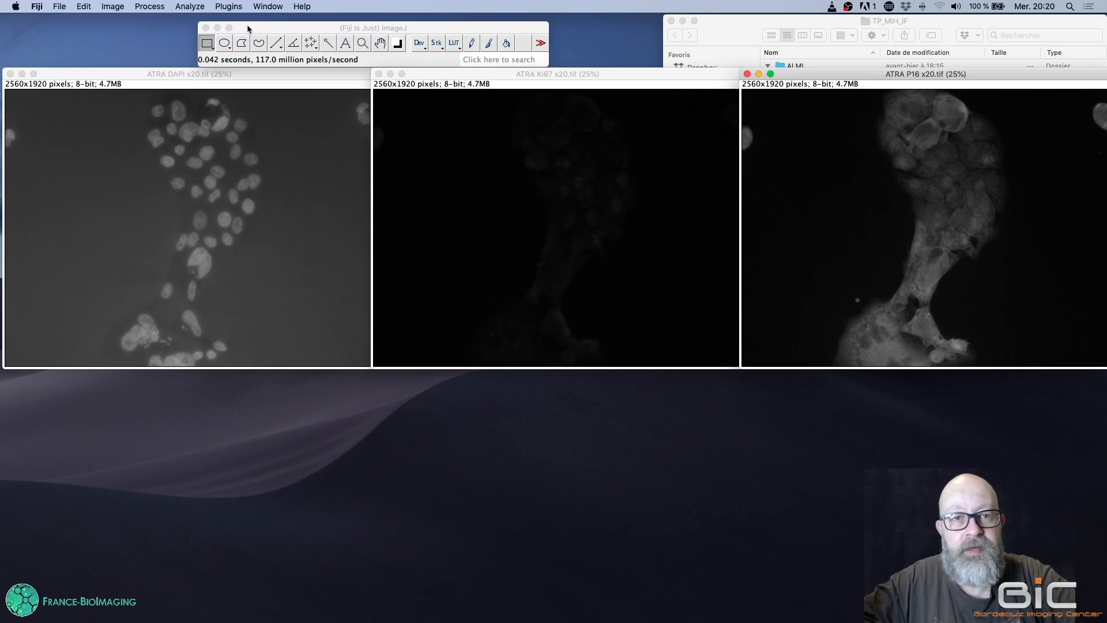
{"action": "left_click", "coordinate": [254, 24]}
{"action": "left_click_drag", "start_coordinate": [254, 24], "coordinate": [245, 24]}
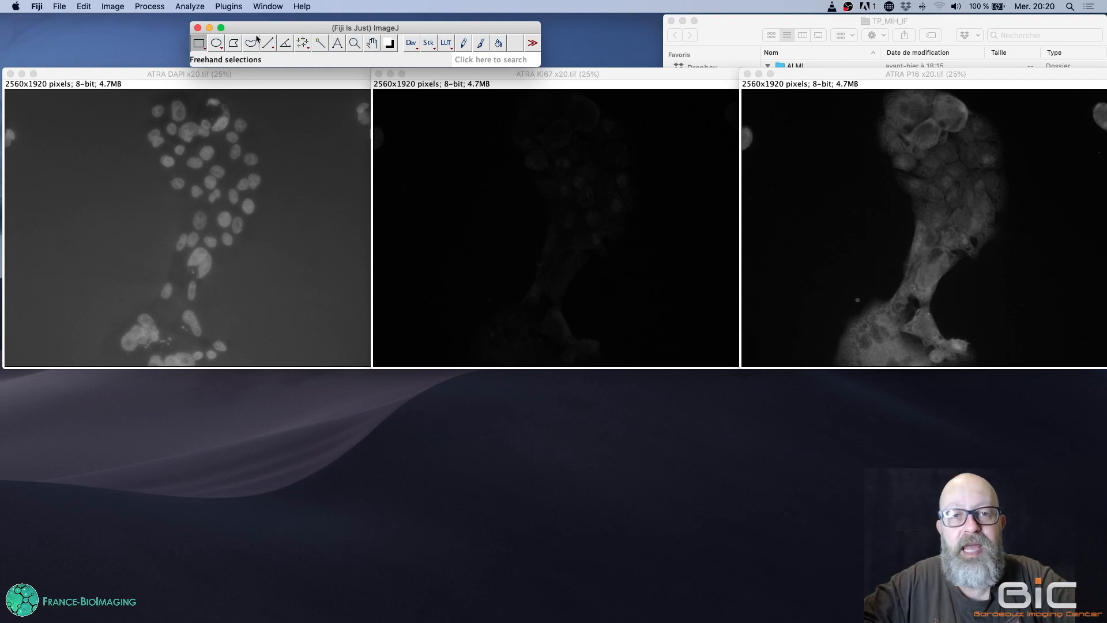
{"action": "left_click_drag", "start_coordinate": [260, 30], "coordinate": [253, 30]}
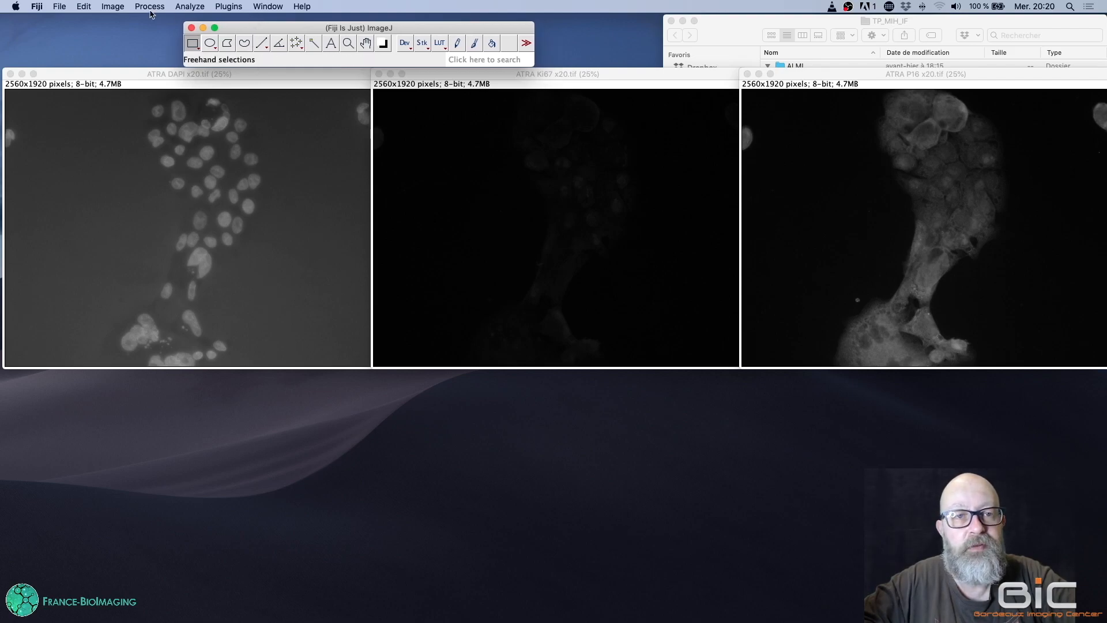
Merge the three images into a composite with ATRA DAPI x20.tif as cyan, ATRA P16 x20.tif as magenta and ATRA Ki67 x20.tif as yellow
{"action": "left_click", "coordinate": [113, 6]}
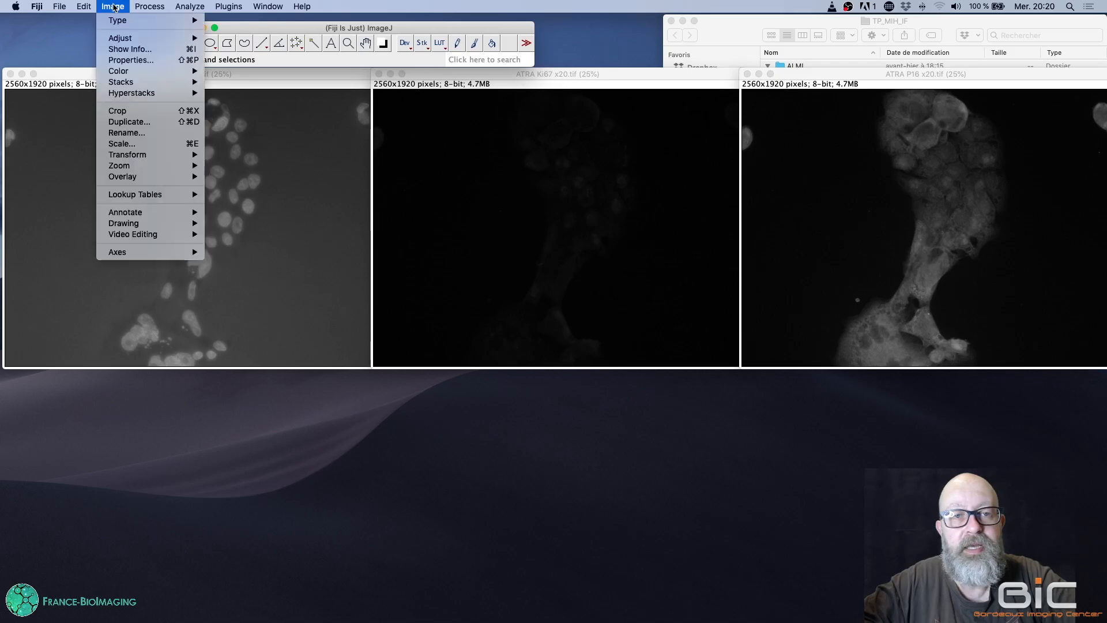
{"action": "mouse_move", "coordinate": [160, 71]}
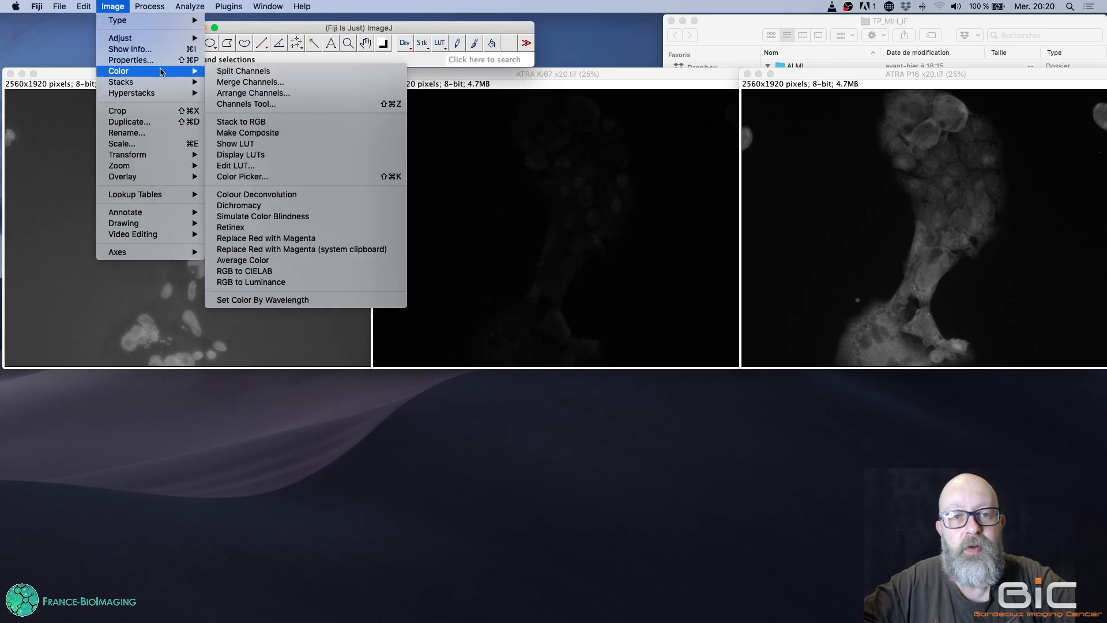
{"action": "left_click", "coordinate": [241, 84]}
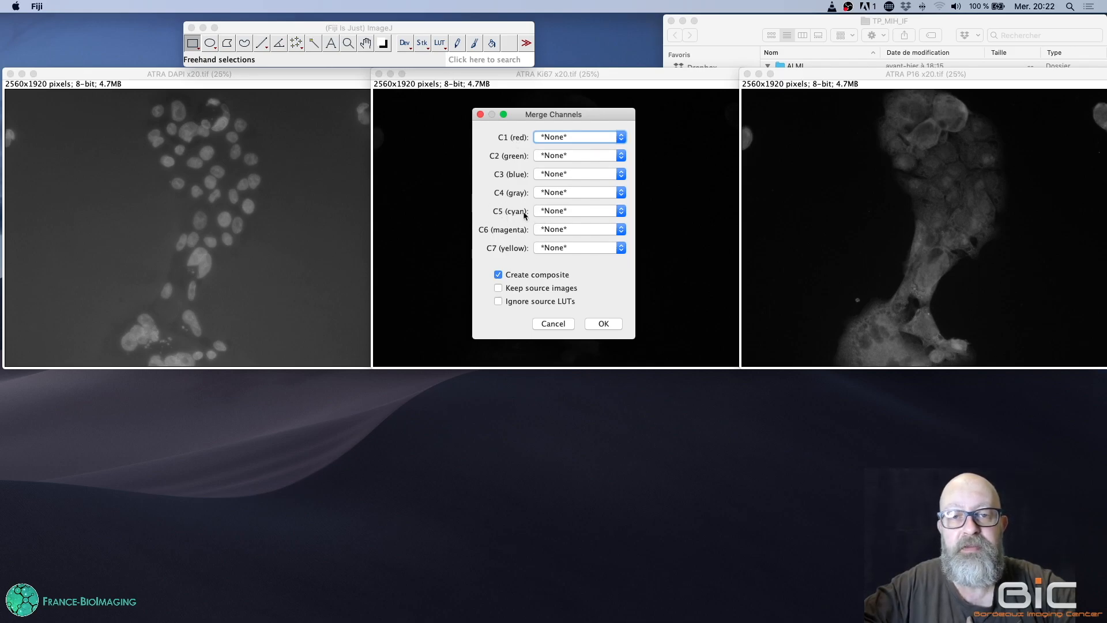
{"action": "left_click", "coordinate": [555, 212]}
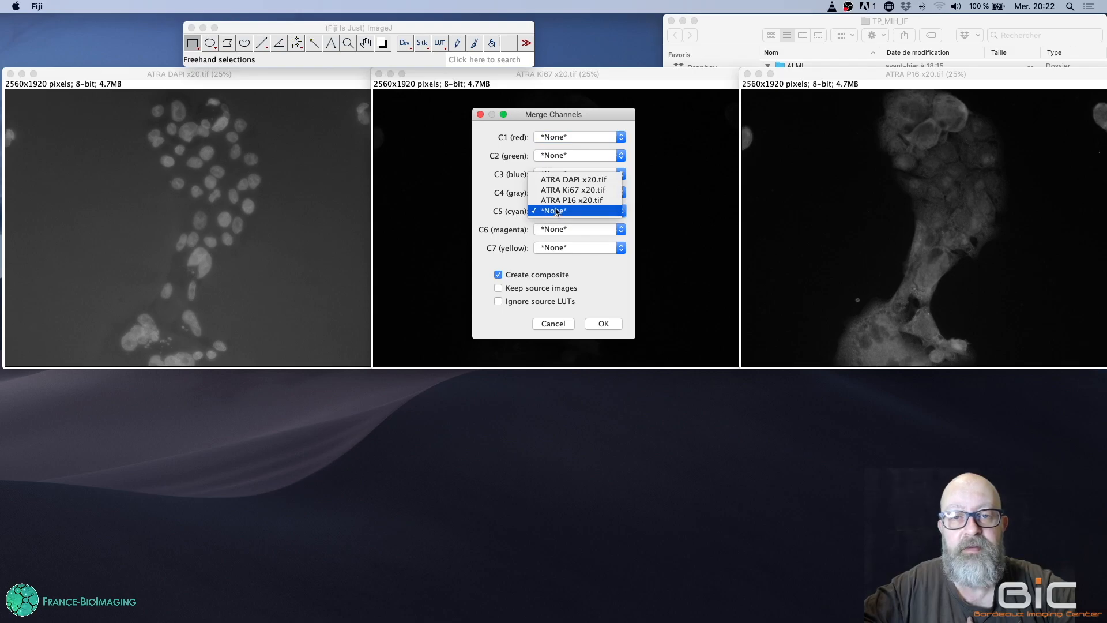
{"action": "left_click", "coordinate": [559, 183]}
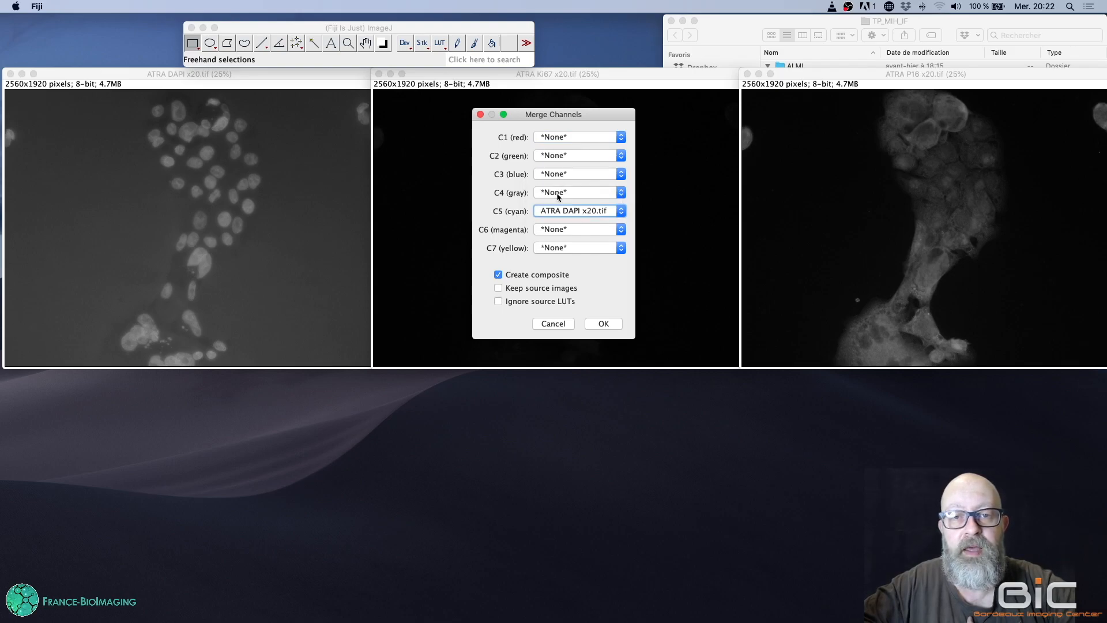
{"action": "left_click", "coordinate": [557, 231]}
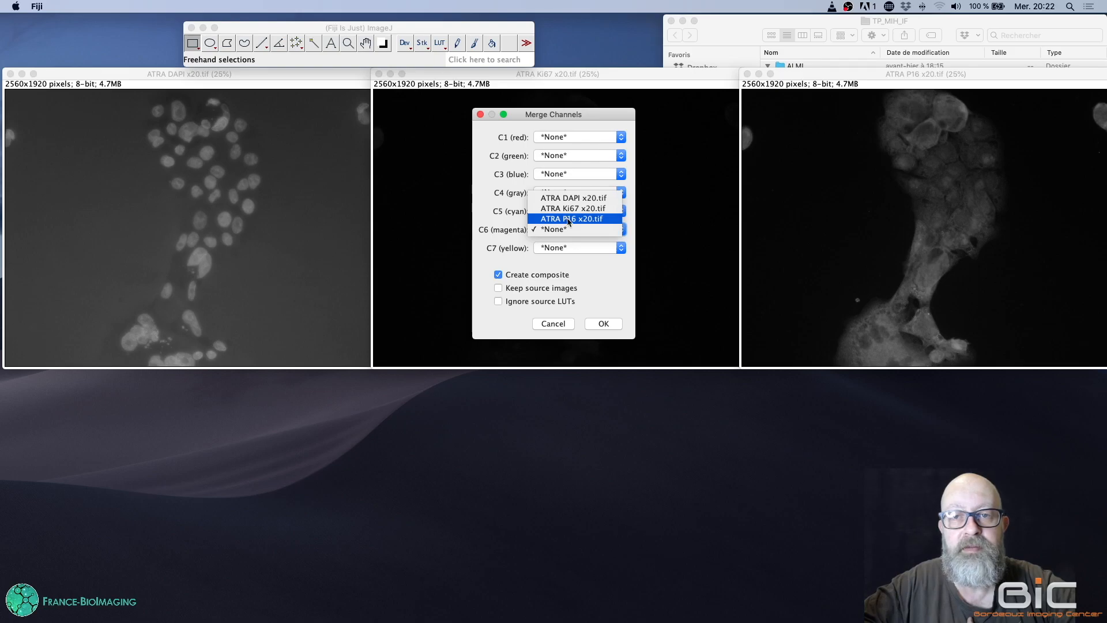
{"action": "left_click", "coordinate": [576, 223]}
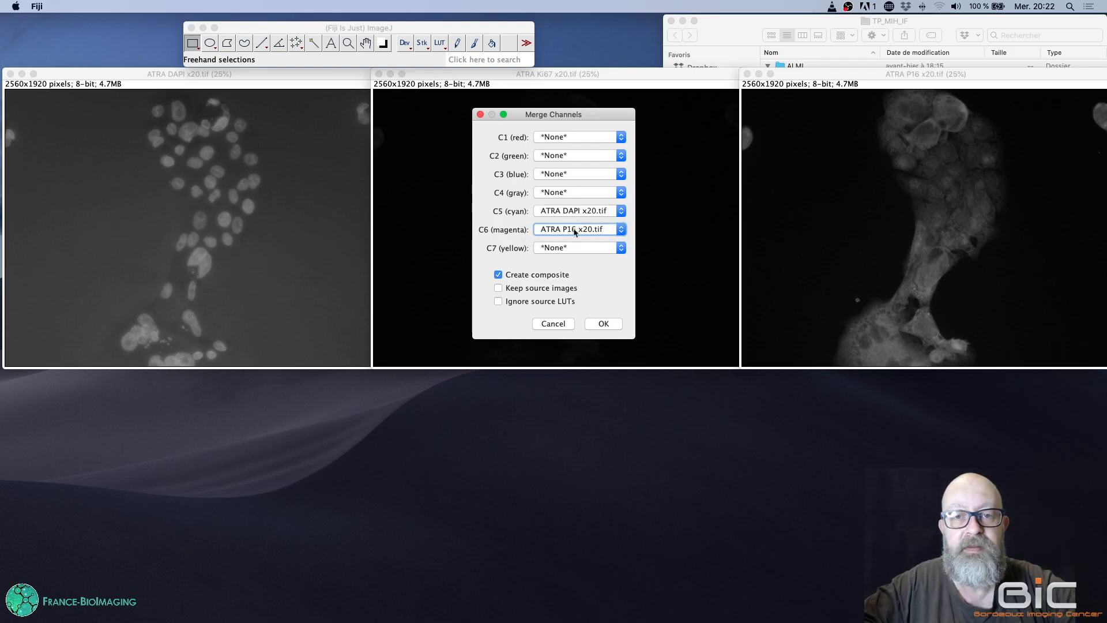
{"action": "left_click", "coordinate": [574, 250]}
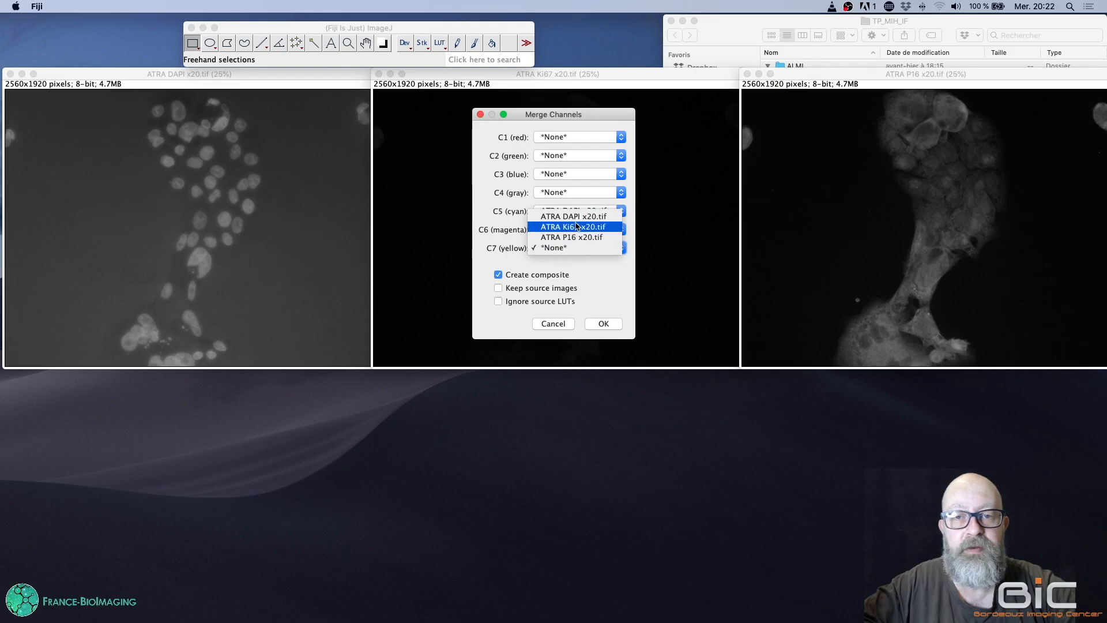
{"action": "left_click", "coordinate": [576, 226]}
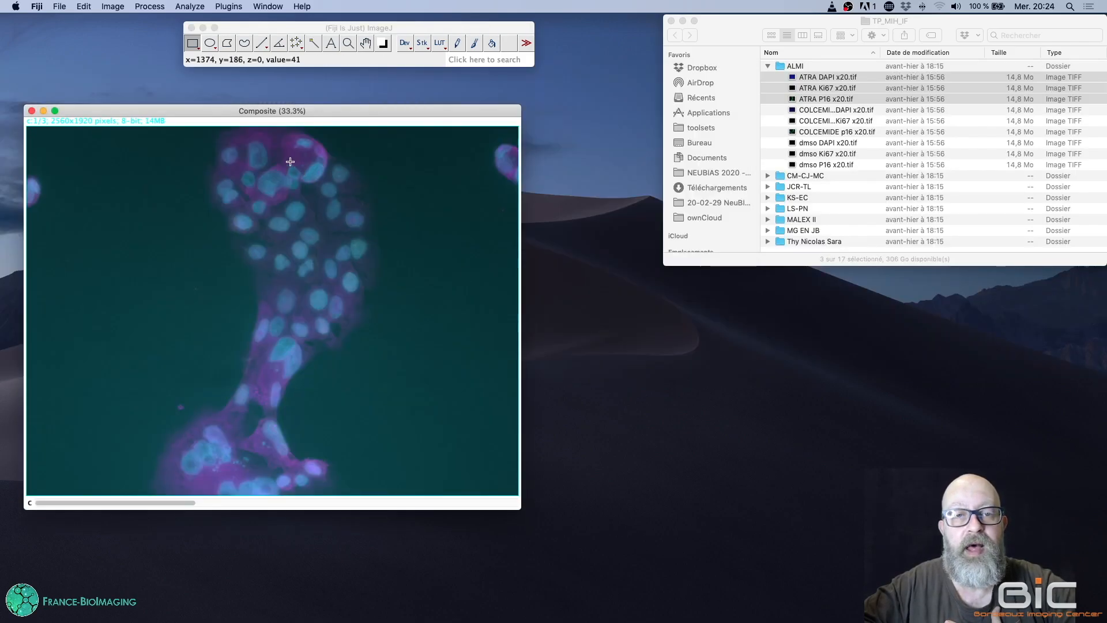
Place the composite image below the ImageJ main window and step through its three channels, finishing on channel 2
{"action": "left_click_drag", "start_coordinate": [234, 113], "coordinate": [378, 115]}
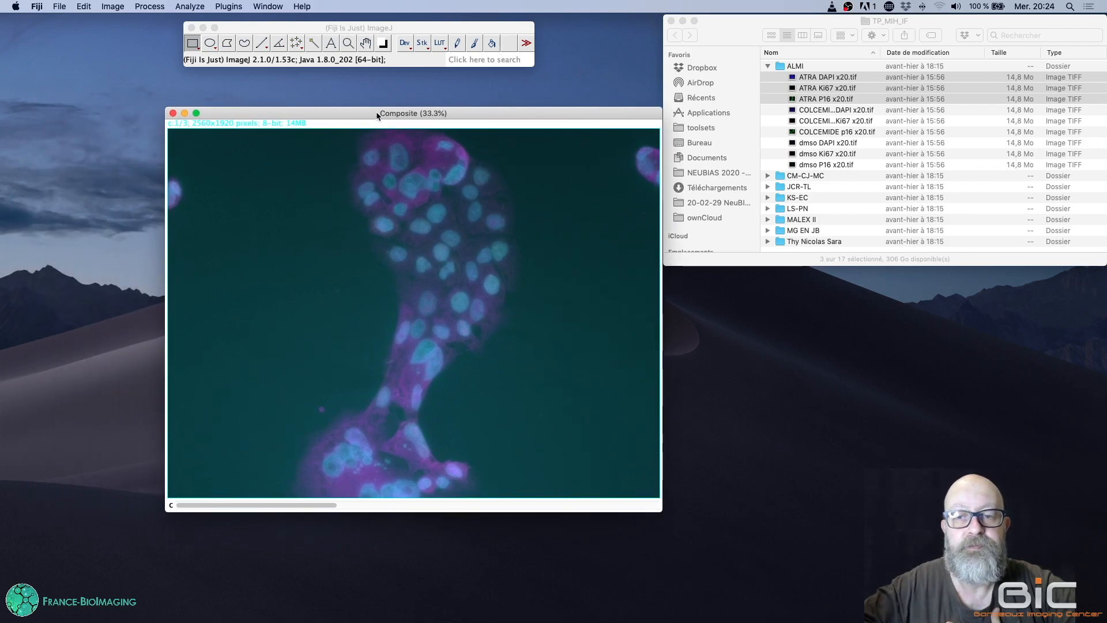
{"action": "left_click_drag", "start_coordinate": [377, 115], "coordinate": [290, 115]}
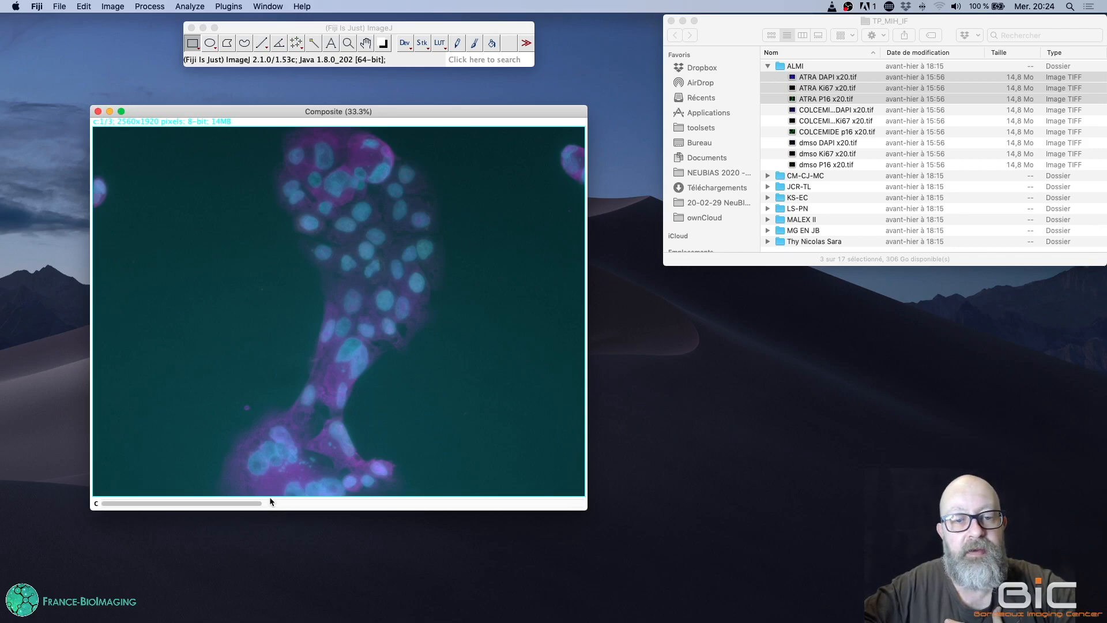
{"action": "left_click", "coordinate": [359, 504]}
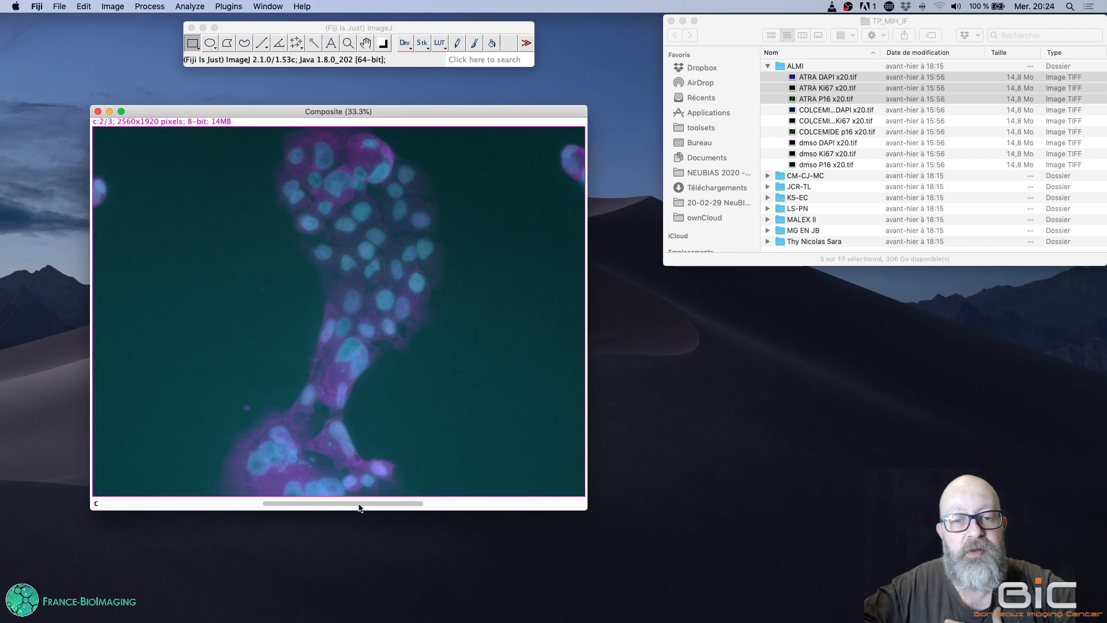
{"action": "left_click", "coordinate": [486, 504]}
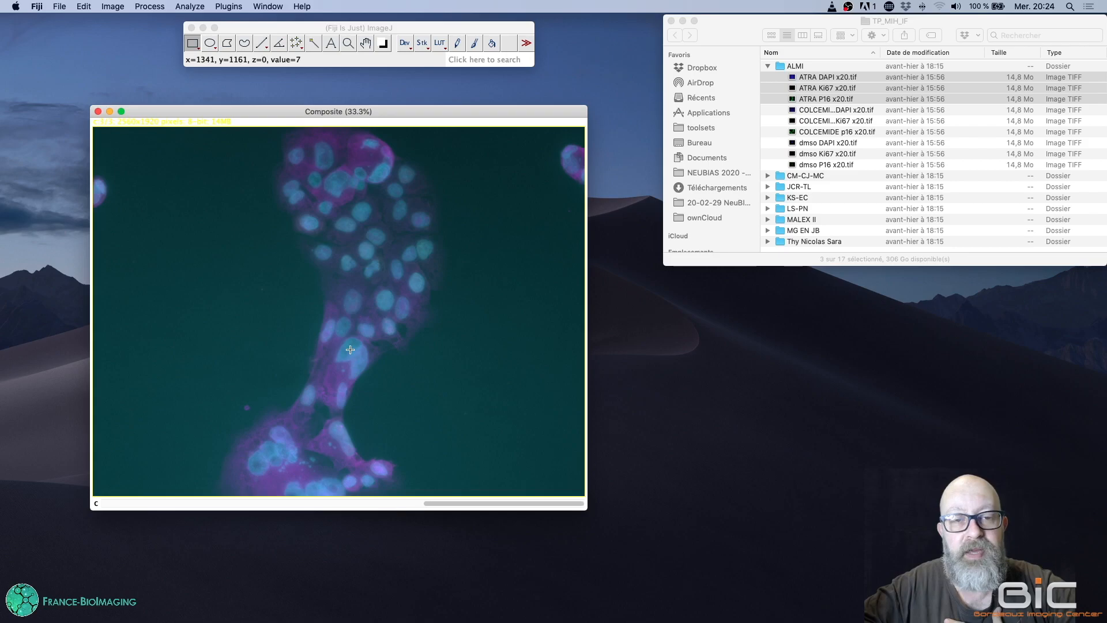
{"action": "left_click", "coordinate": [360, 504]}
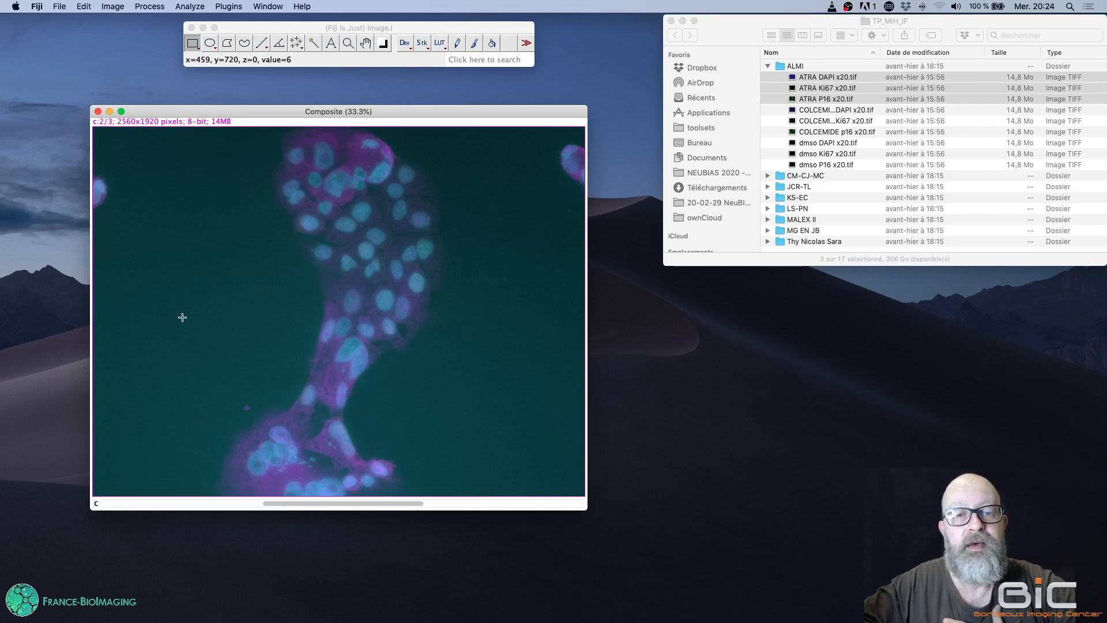
{"action": "left_click", "coordinate": [230, 503]}
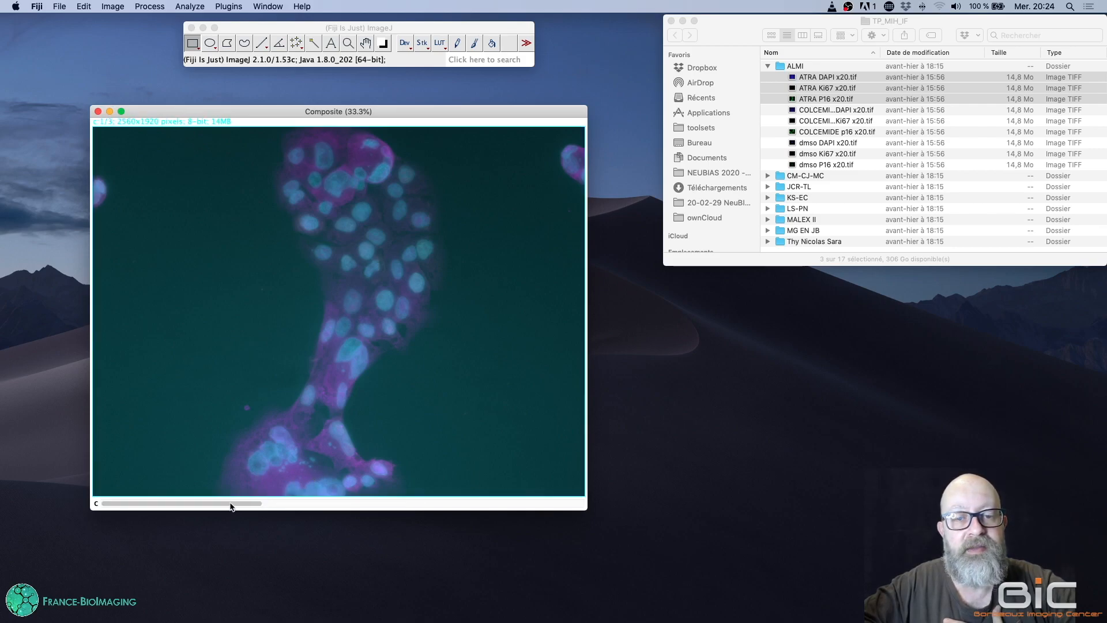
{"action": "left_click", "coordinate": [324, 505]}
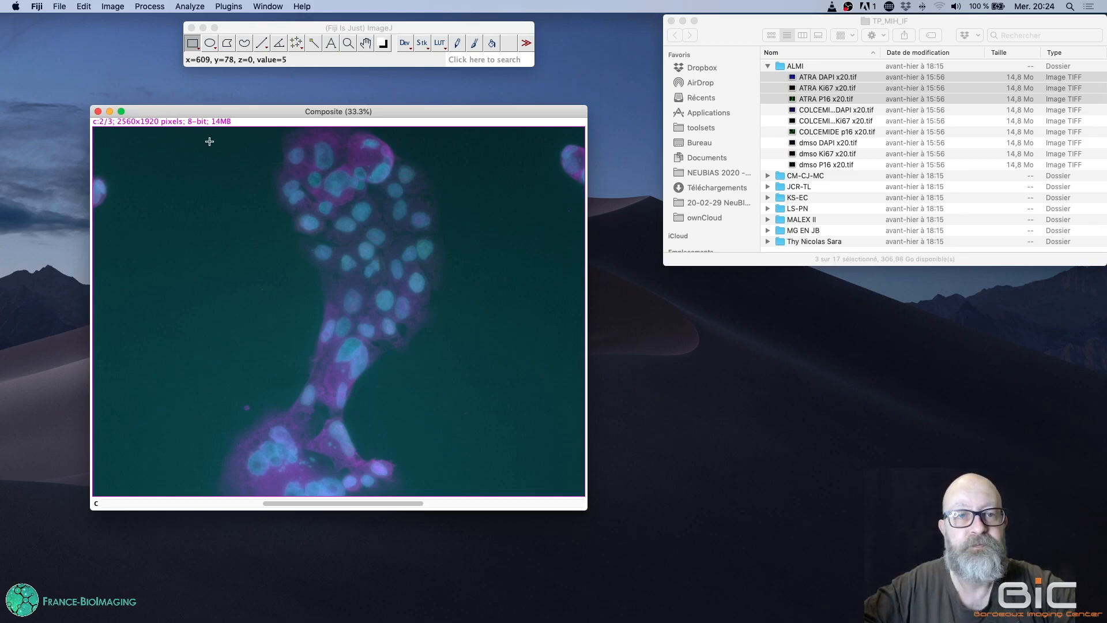
Open the Channels Tool for the composite and place its window beside the image
{"action": "left_click_drag", "start_coordinate": [273, 30], "coordinate": [253, 25]}
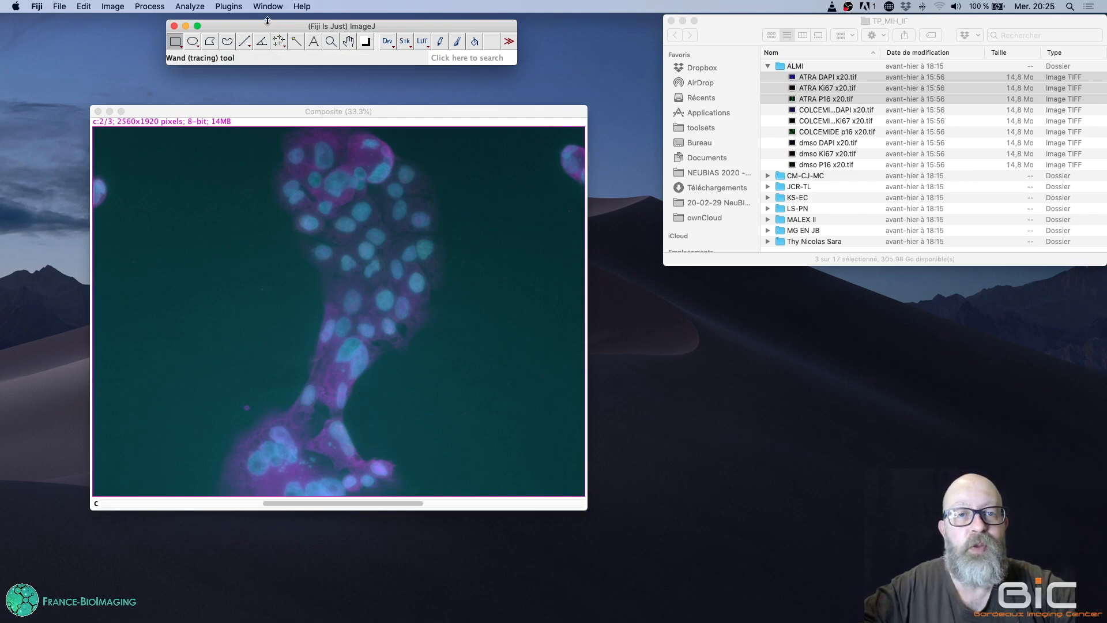
{"action": "left_click", "coordinate": [115, 6]}
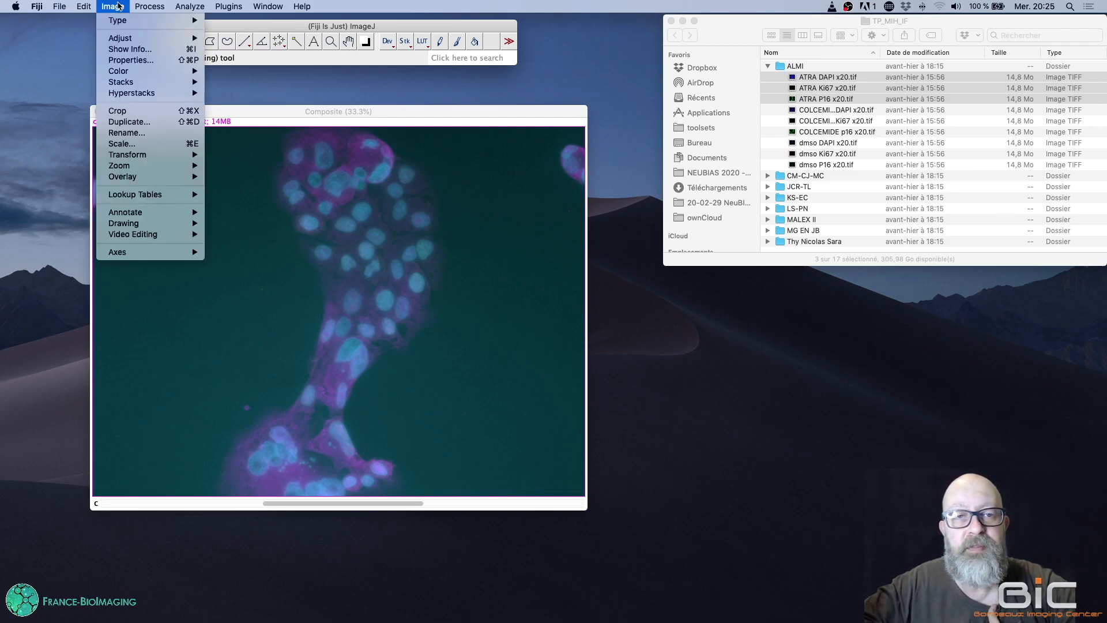
{"action": "mouse_move", "coordinate": [167, 74]}
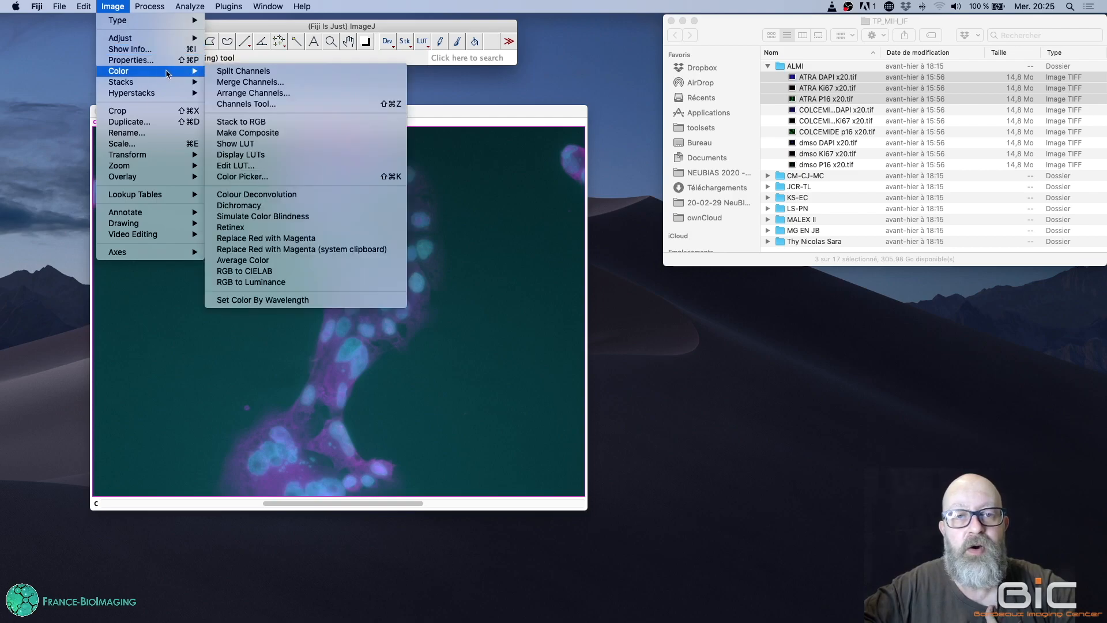
{"action": "left_click", "coordinate": [250, 105]}
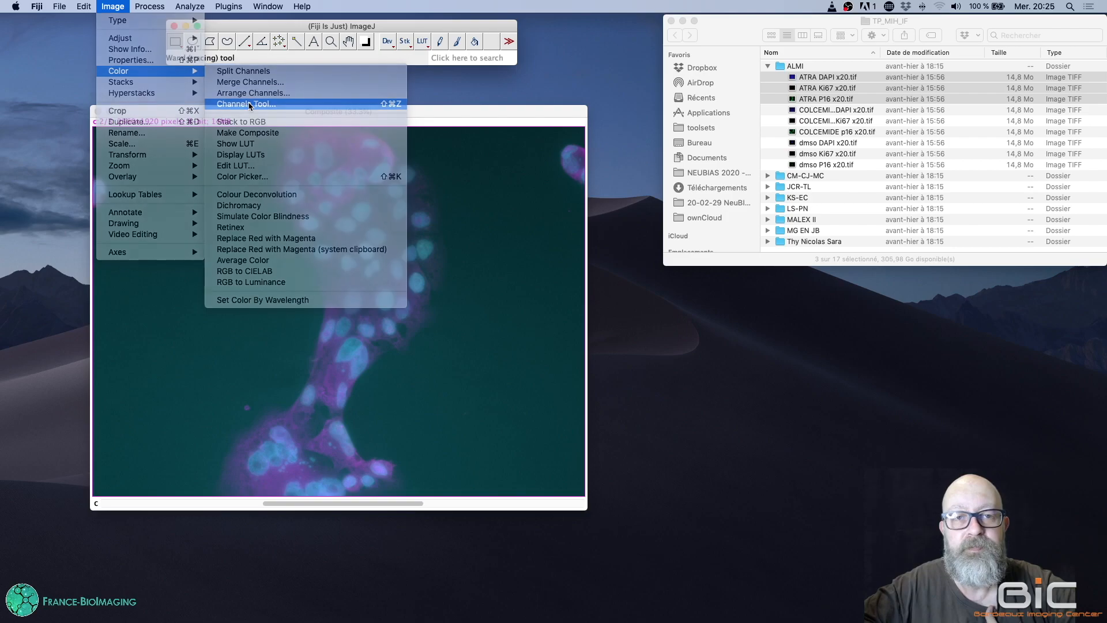
{"action": "left_click_drag", "start_coordinate": [559, 150], "coordinate": [700, 306]}
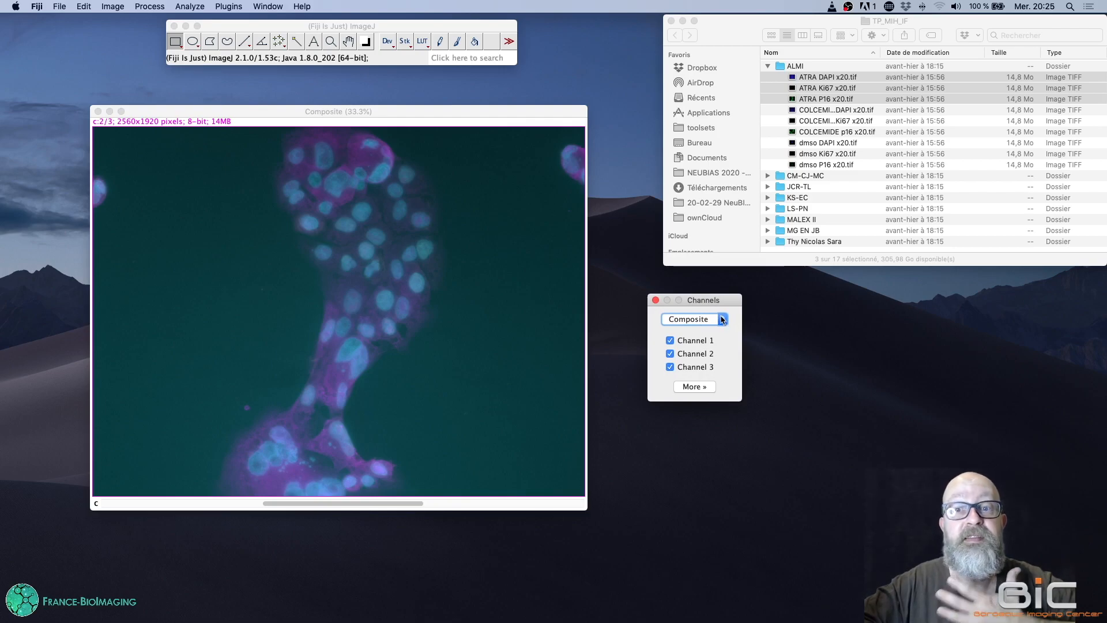
Hide Channel 1 in the composite display and show it again
{"action": "left_click", "coordinate": [670, 341]}
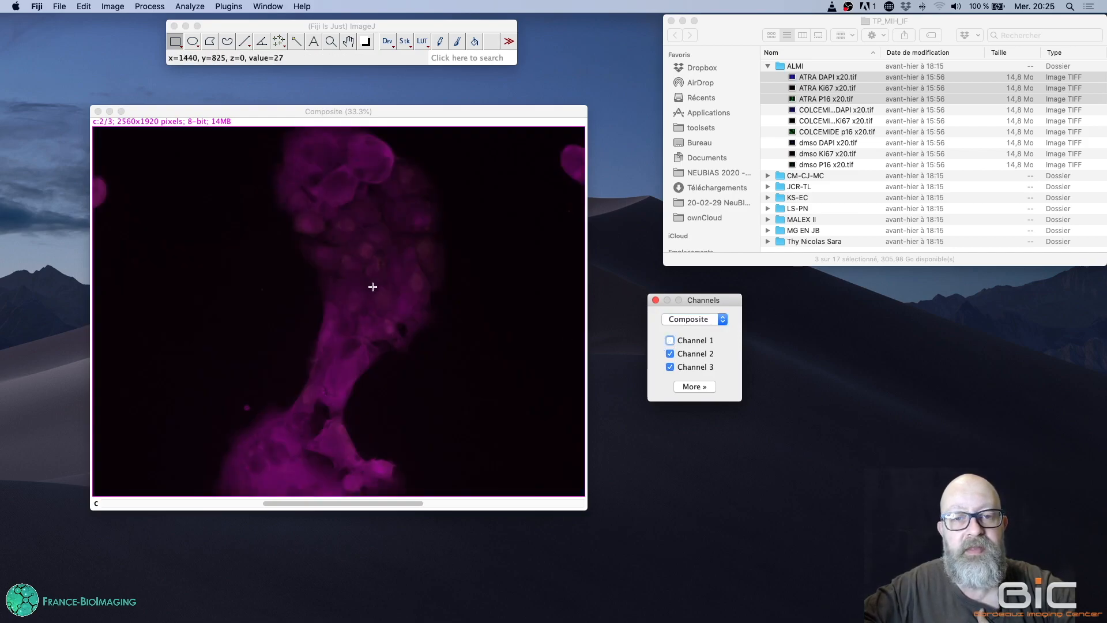
{"action": "left_click", "coordinate": [697, 341]}
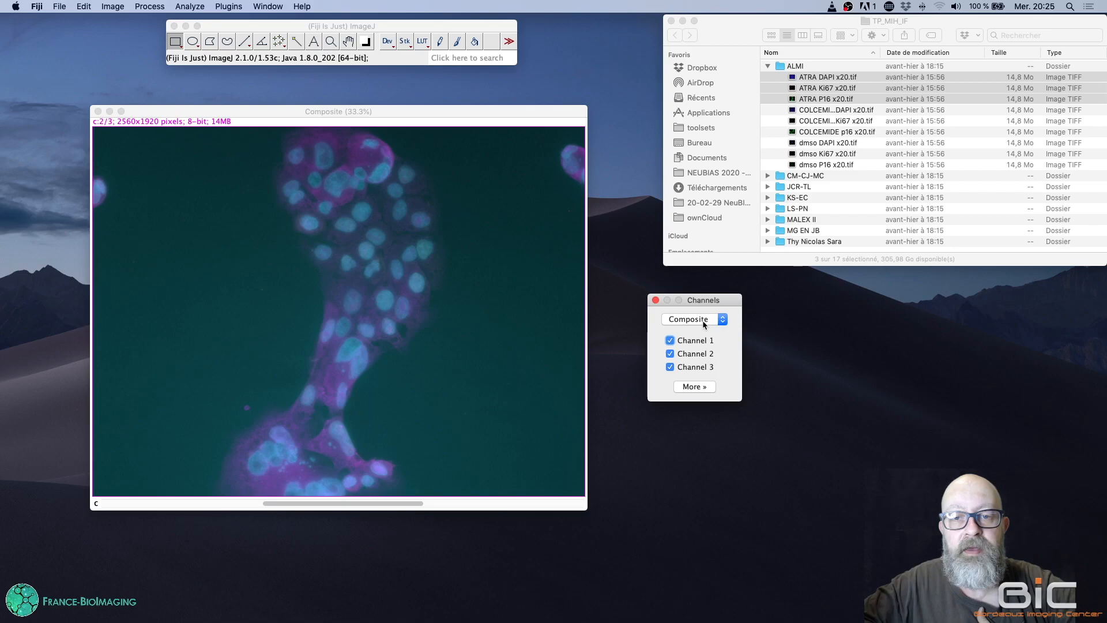
Set the channel display mode to Color and view channel 3 and channel 1 individually
{"action": "left_click", "coordinate": [704, 322]}
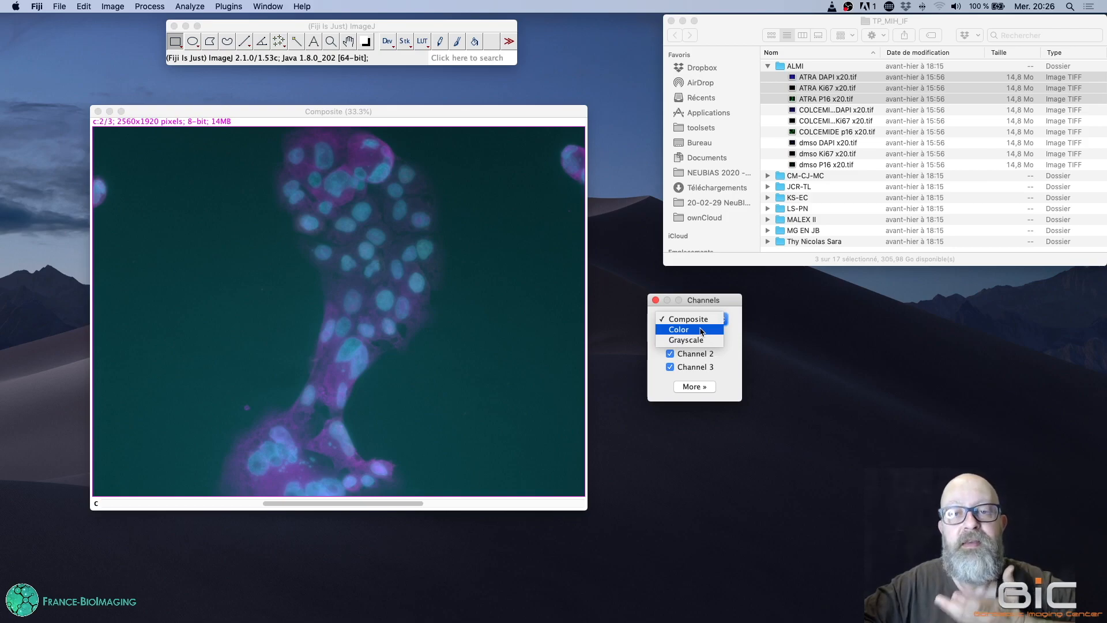
{"action": "left_click", "coordinate": [701, 331]}
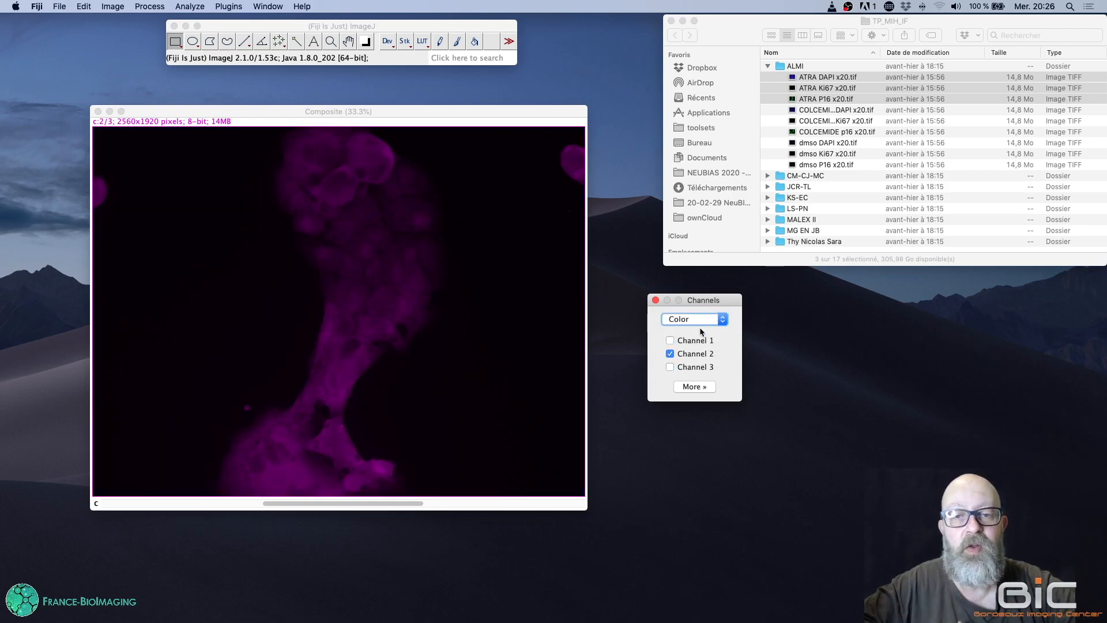
{"action": "left_click", "coordinate": [498, 502]}
{"action": "left_click", "coordinate": [498, 501]}
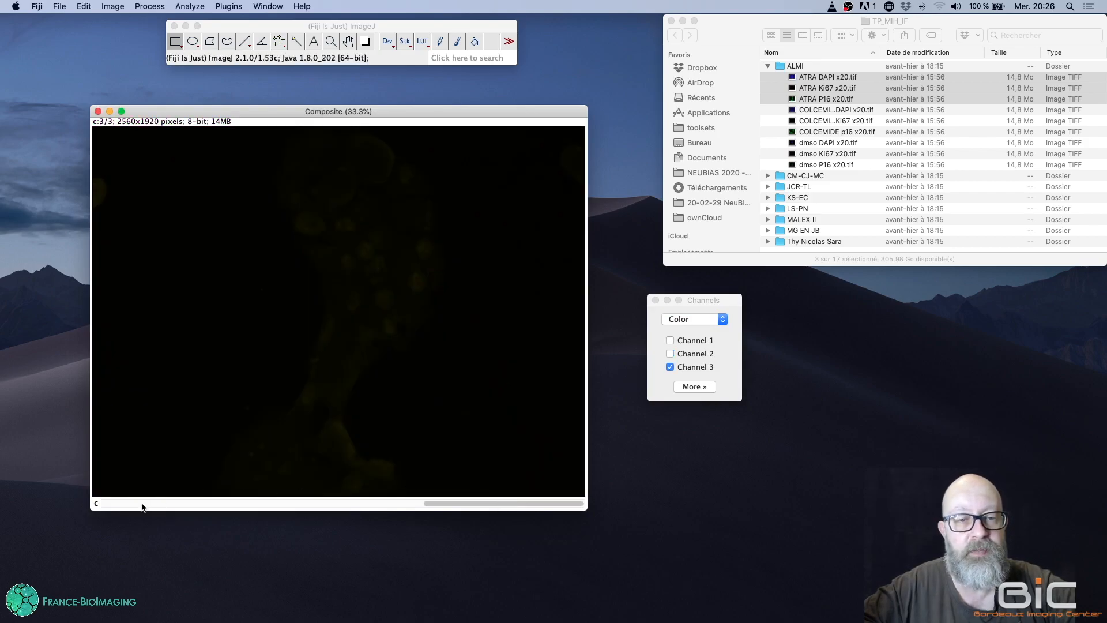
{"action": "left_click", "coordinate": [143, 505]}
{"action": "left_click", "coordinate": [143, 505]}
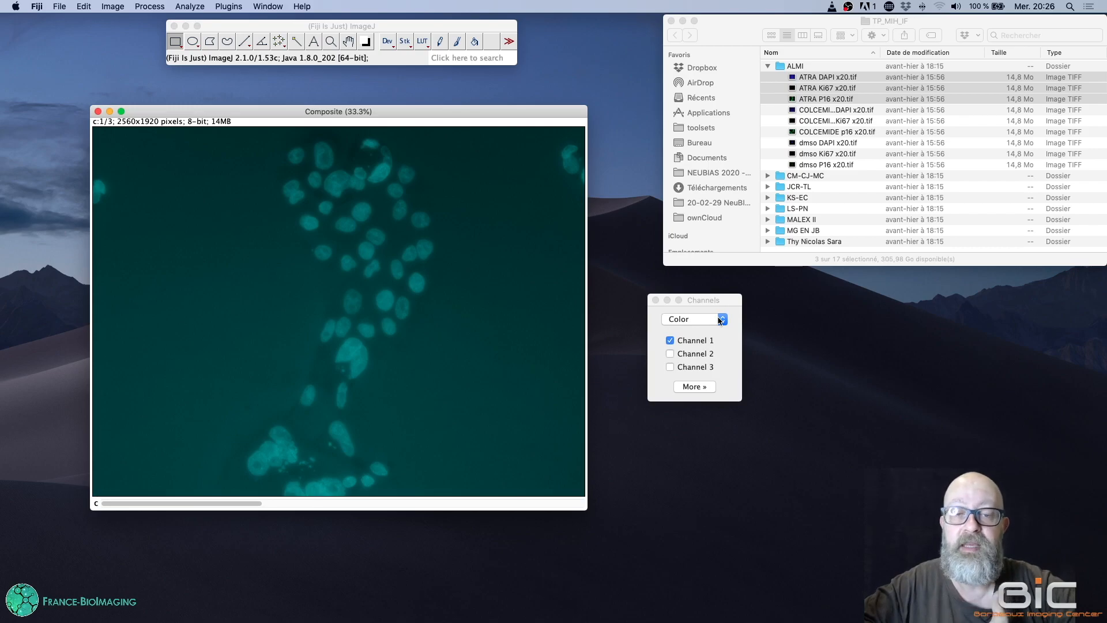
Switch the channel display mode to Grayscale and back to Color
{"action": "left_click", "coordinate": [720, 320]}
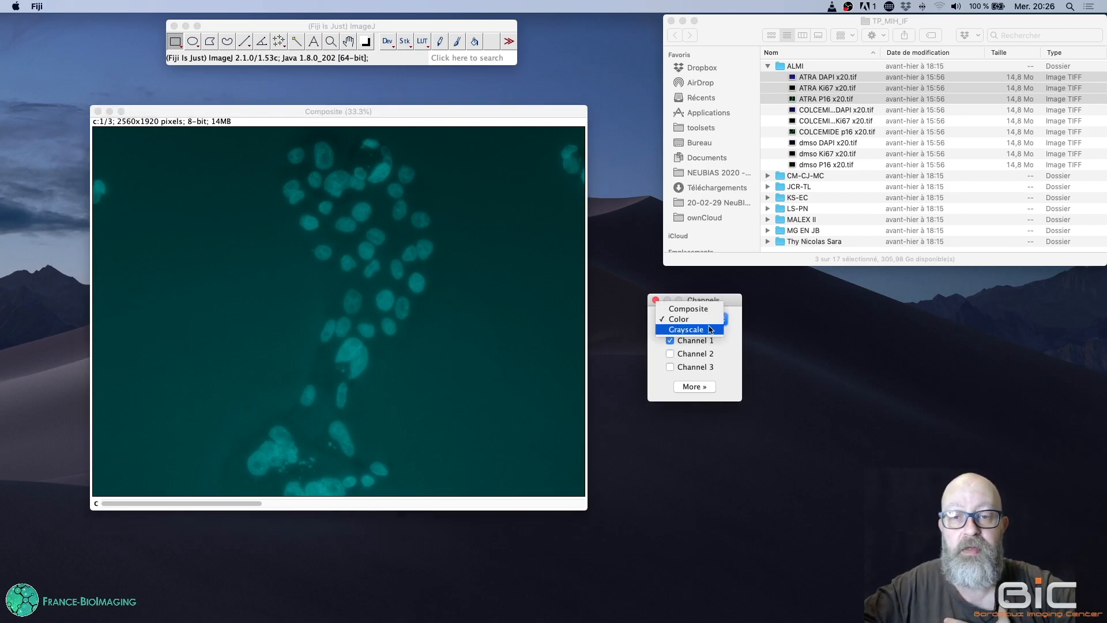
{"action": "left_click", "coordinate": [696, 330]}
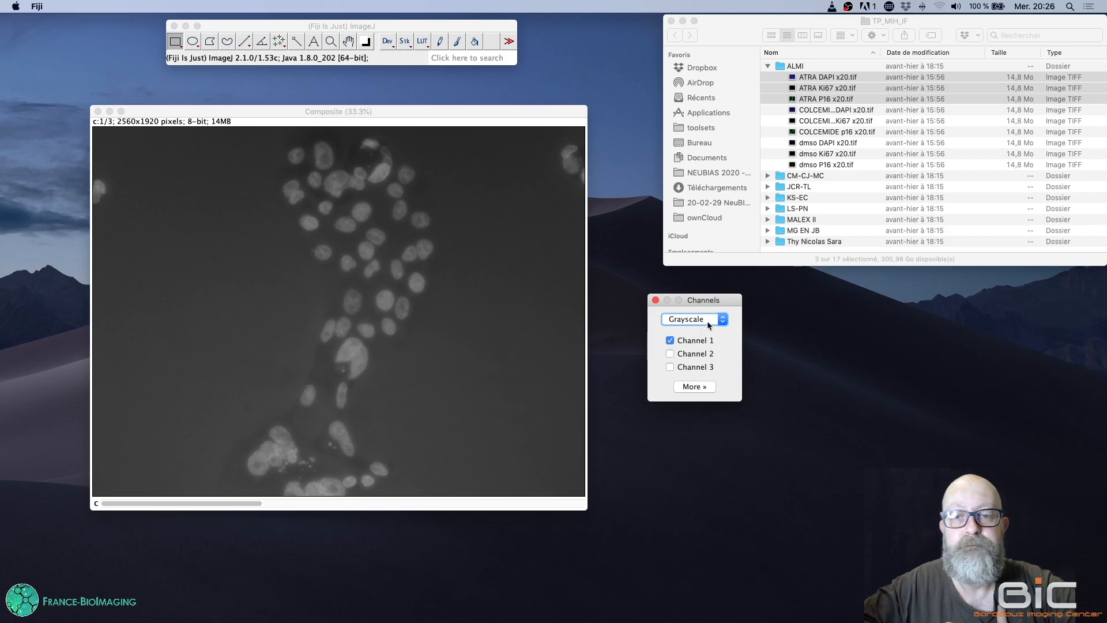
{"action": "left_click", "coordinate": [707, 321]}
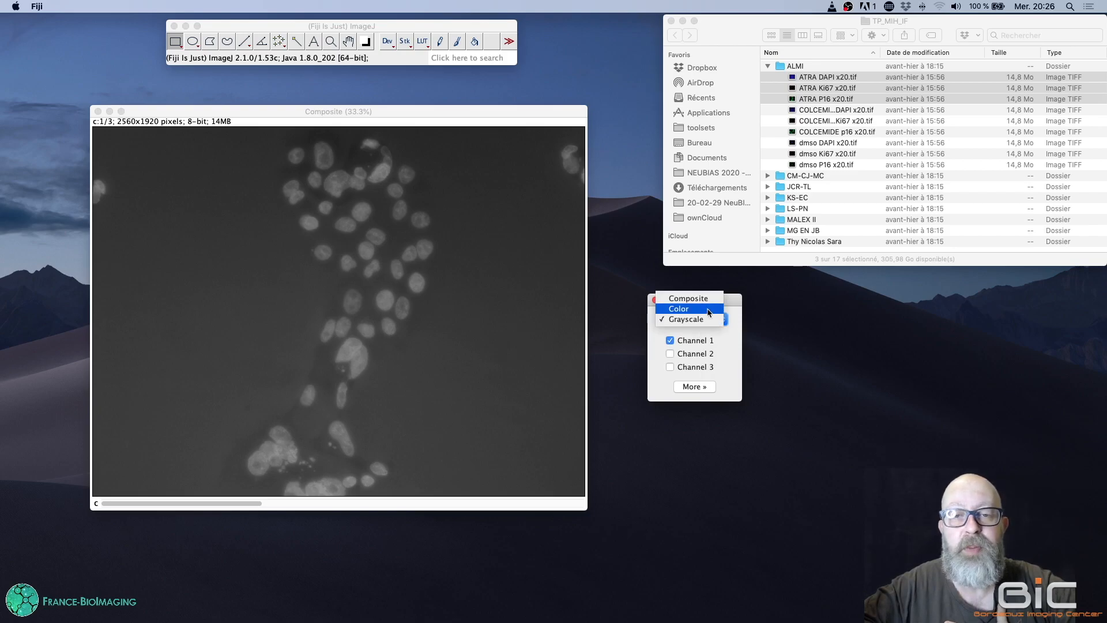
{"action": "left_click", "coordinate": [708, 310]}
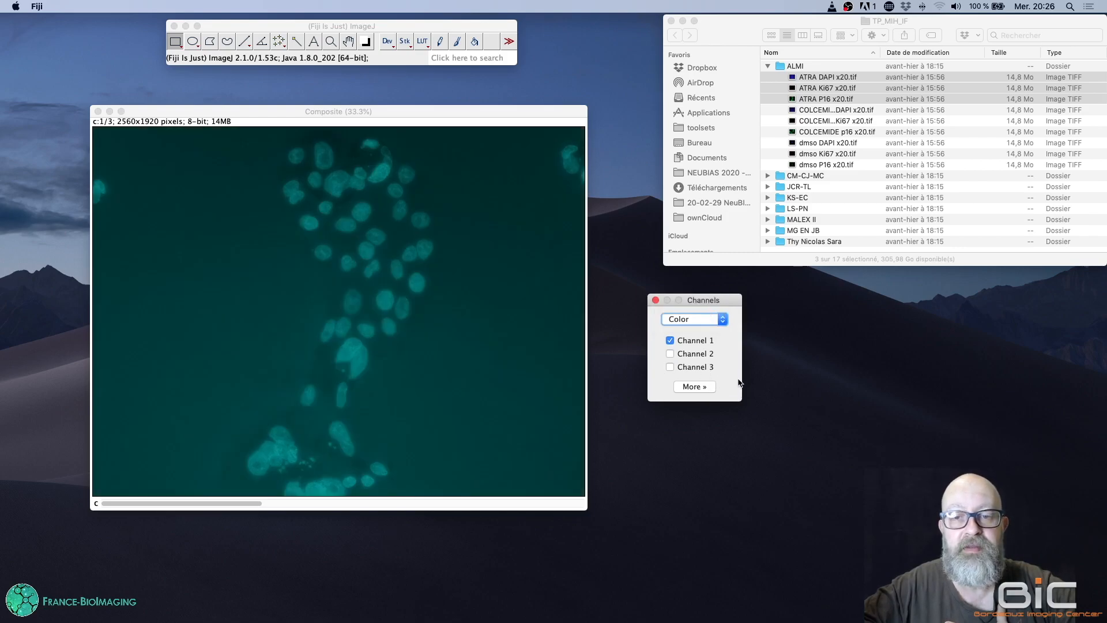
Change the colour of Channel 1 to Blue
{"action": "left_click", "coordinate": [704, 390]}
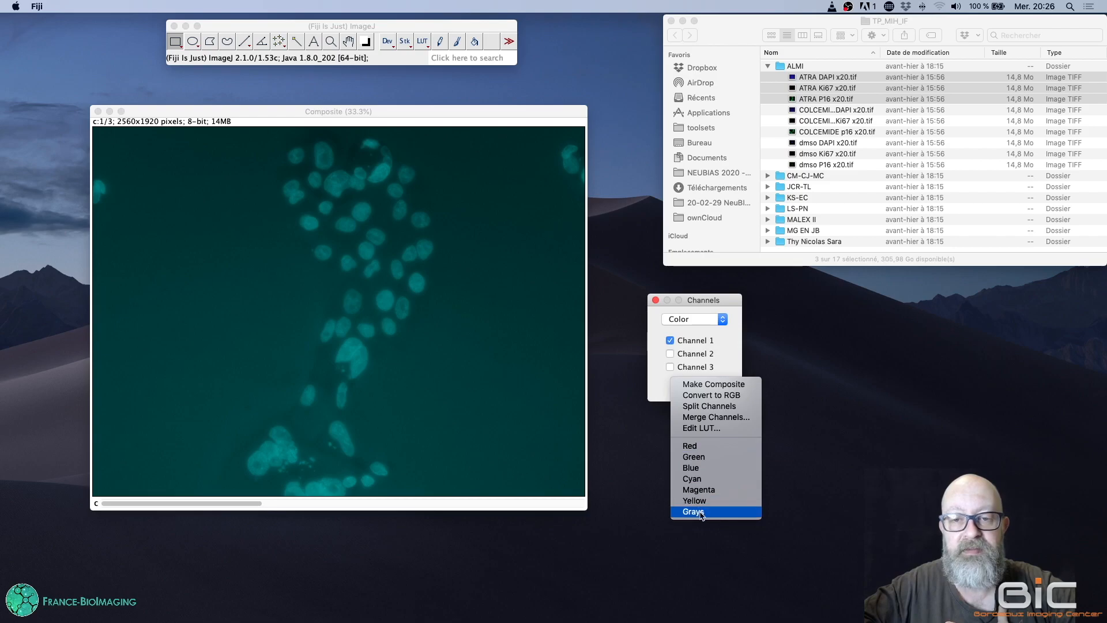
{"action": "left_click", "coordinate": [706, 469]}
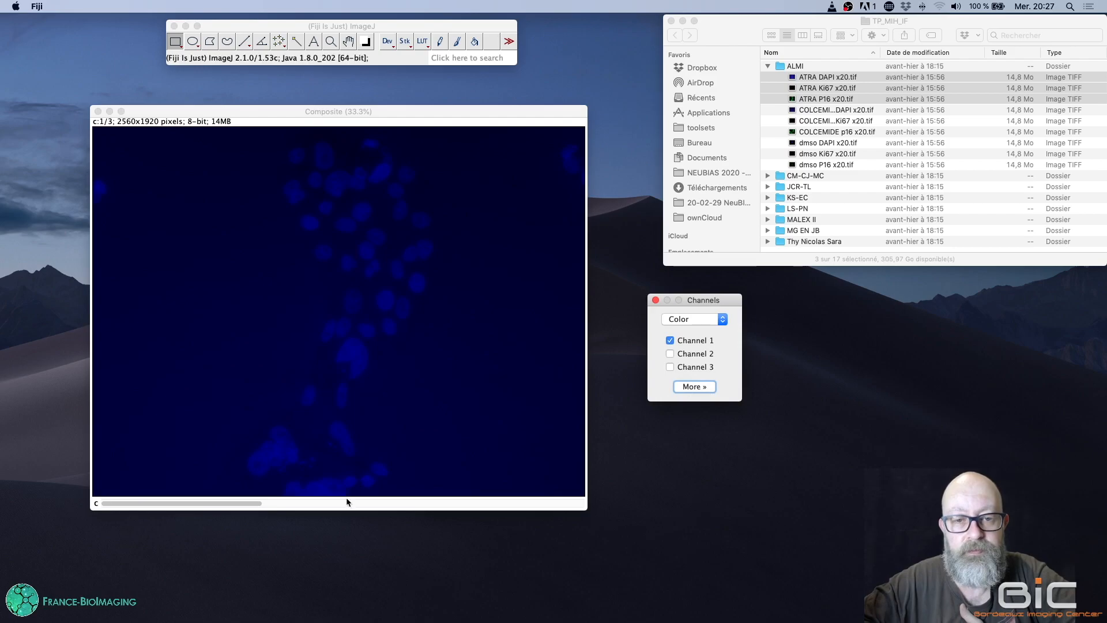
Change the colour of Channel 2 to Red and the colour of Channel 3 to Green
{"action": "left_click", "coordinate": [349, 503]}
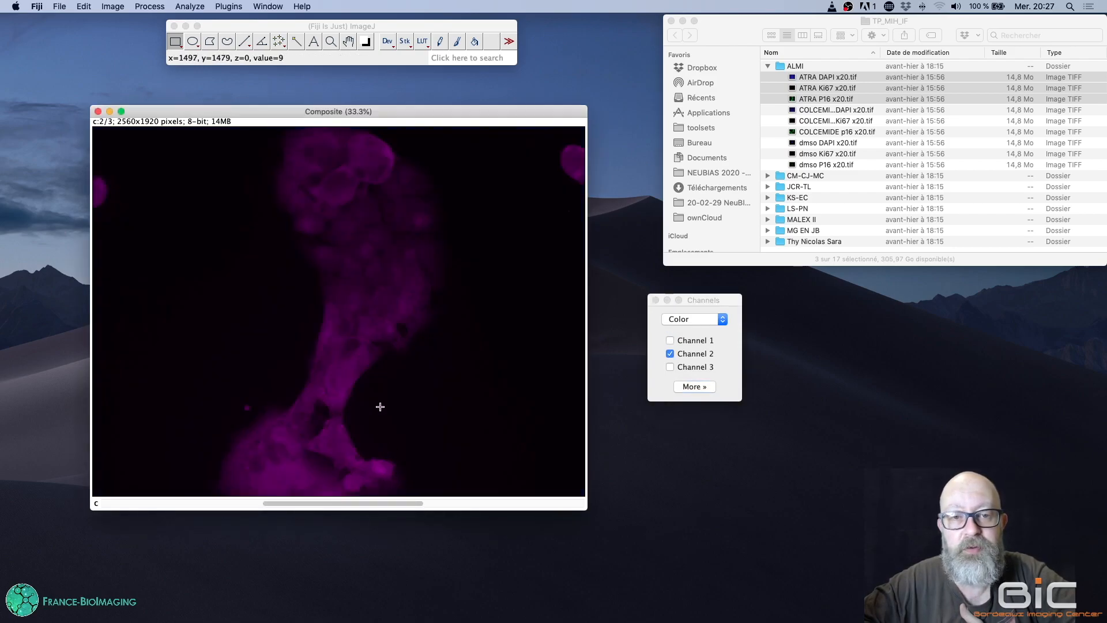
{"action": "left_click", "coordinate": [710, 385]}
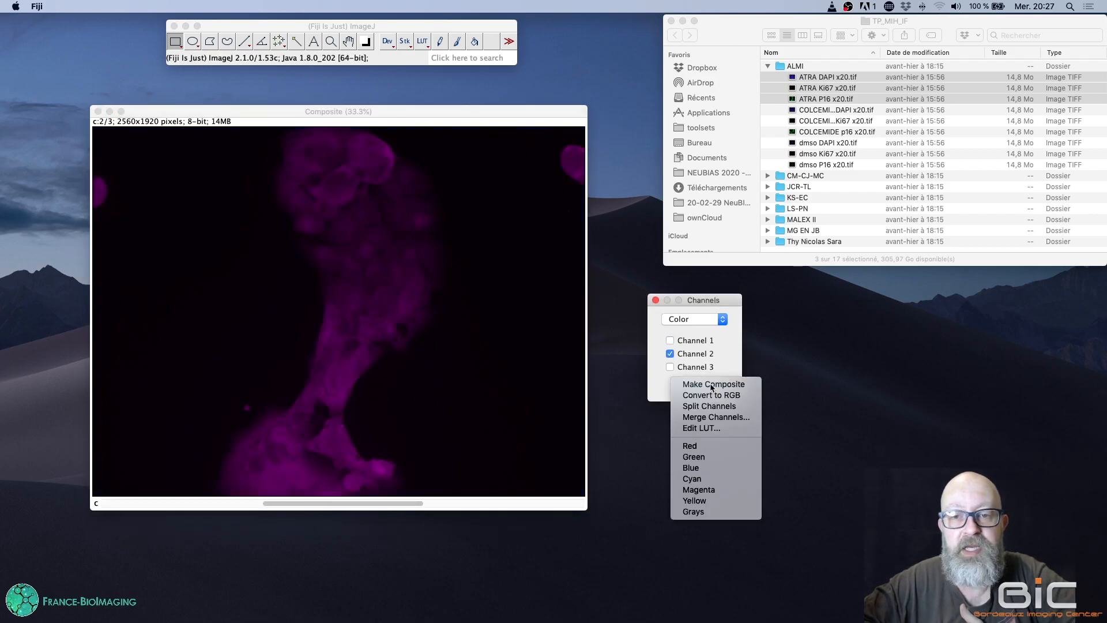
{"action": "left_click", "coordinate": [704, 448]}
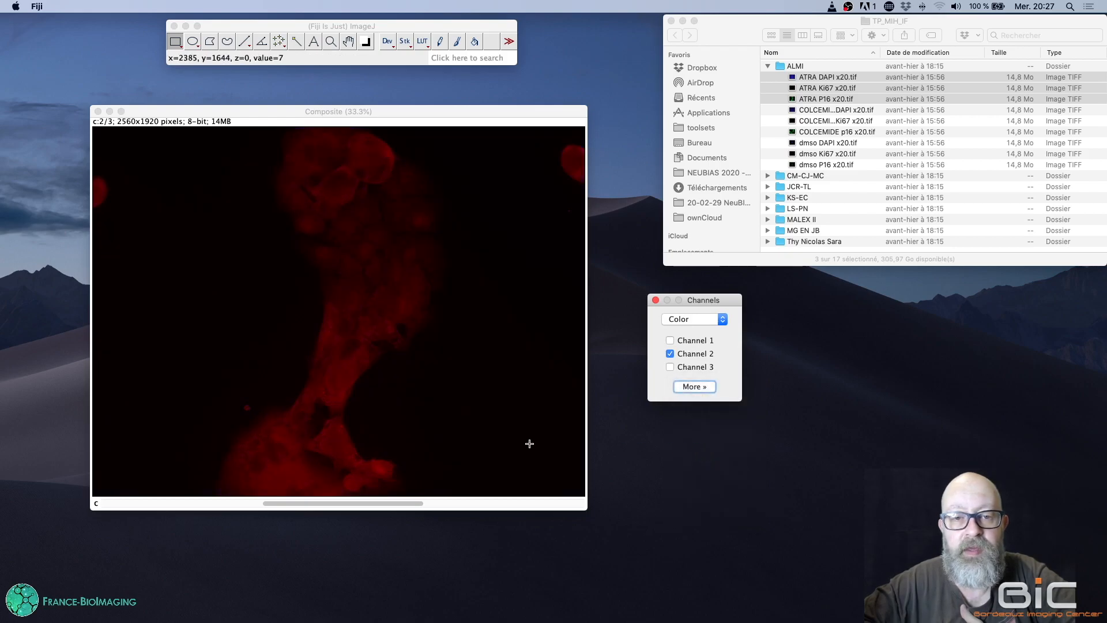
{"action": "left_click", "coordinate": [515, 503]}
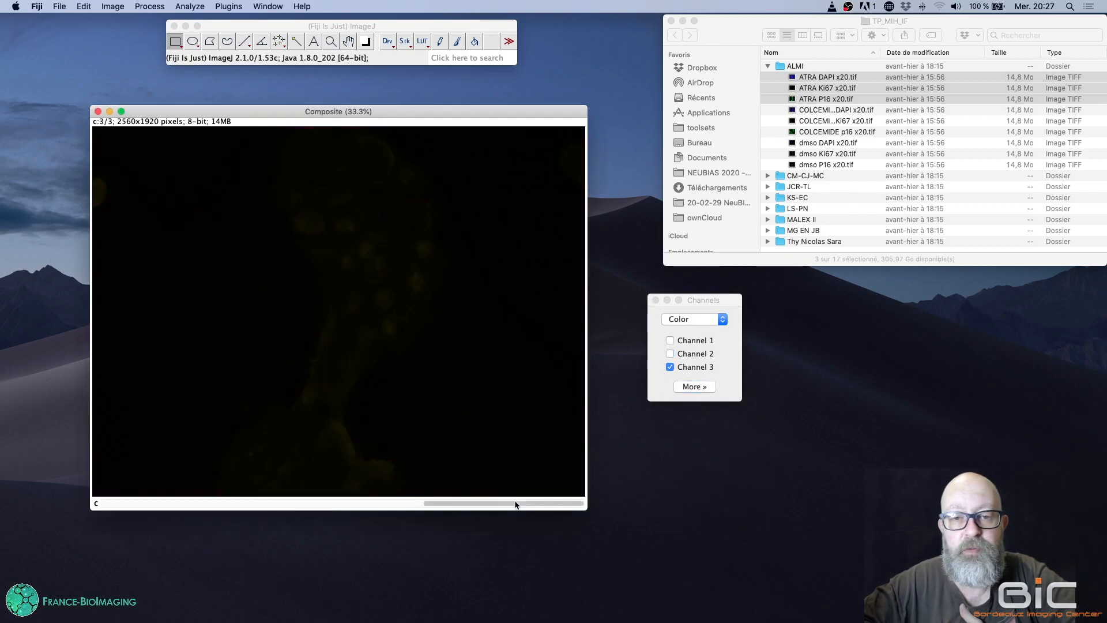
{"action": "left_click", "coordinate": [704, 386]}
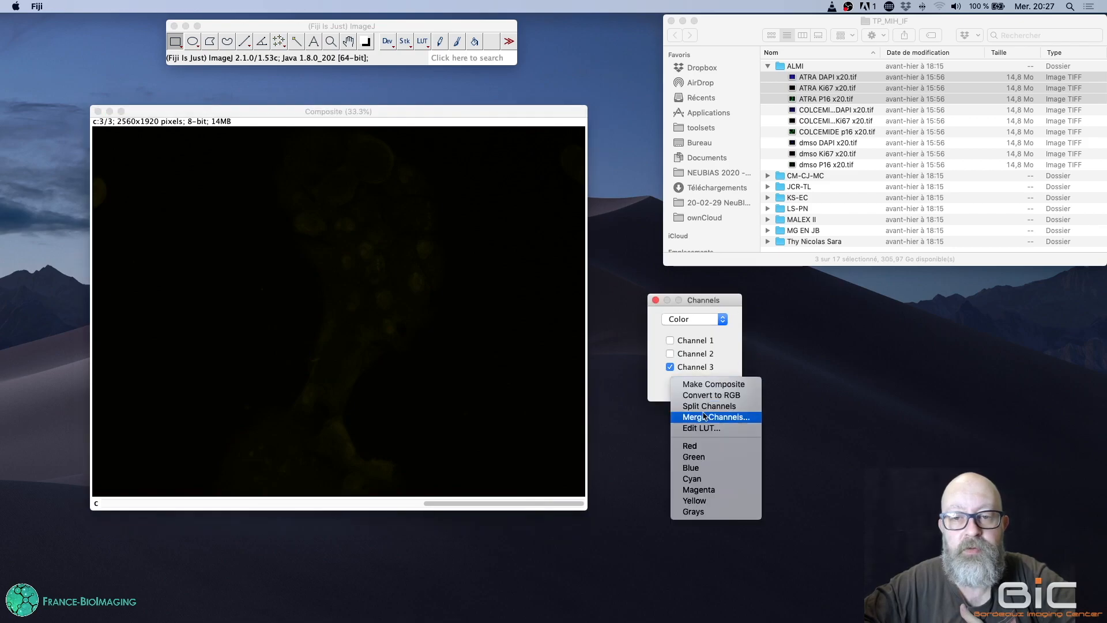
{"action": "left_click", "coordinate": [708, 458]}
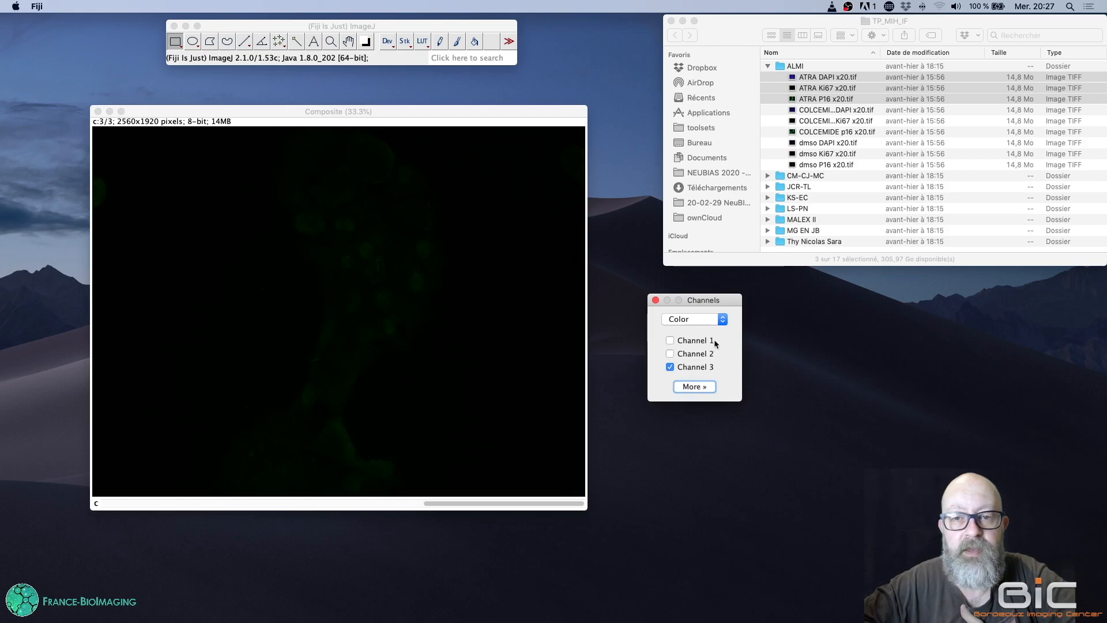
Set the channel display mode to Composite, and switch to the Tutorial 1 slide on overlaying images
{"action": "left_click", "coordinate": [719, 321]}
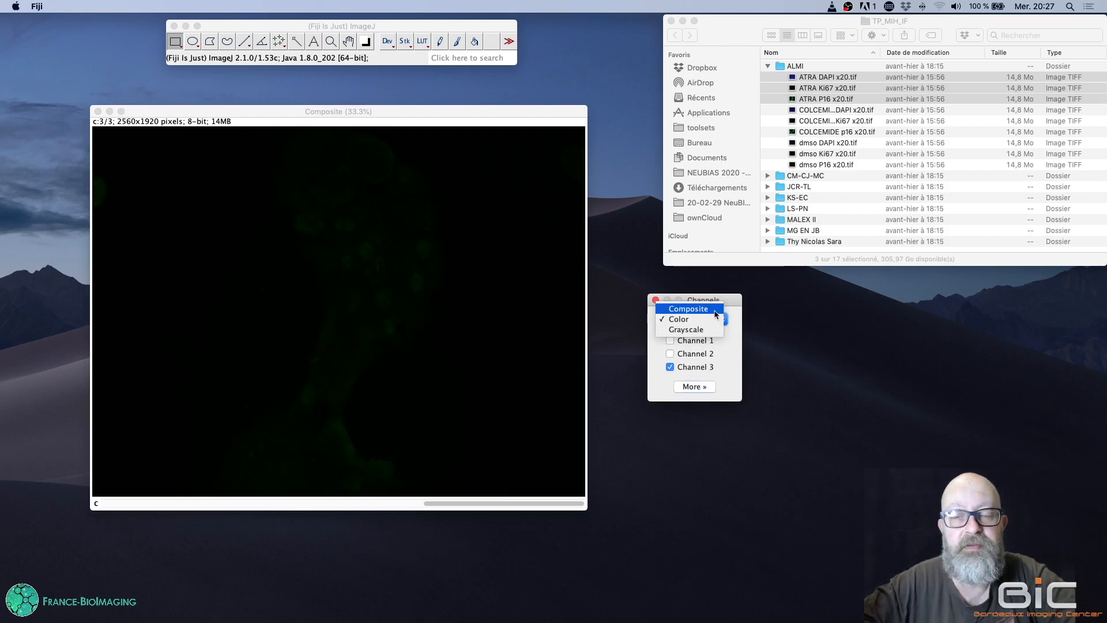
{"action": "left_click", "coordinate": [715, 314]}
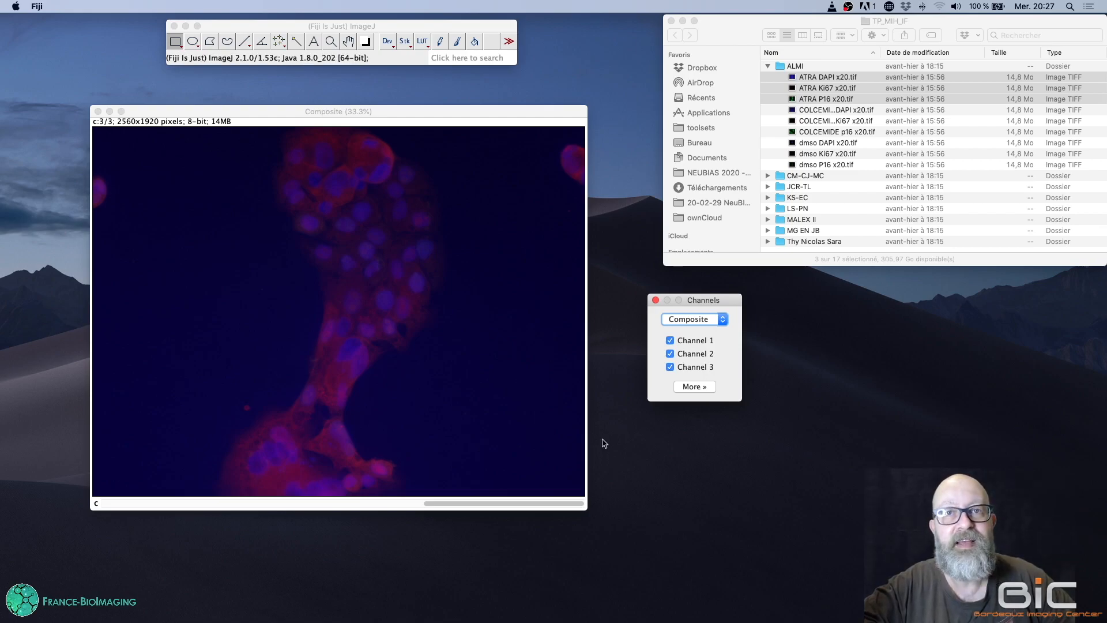
{"action": "key", "text": "ctrl+Right"}
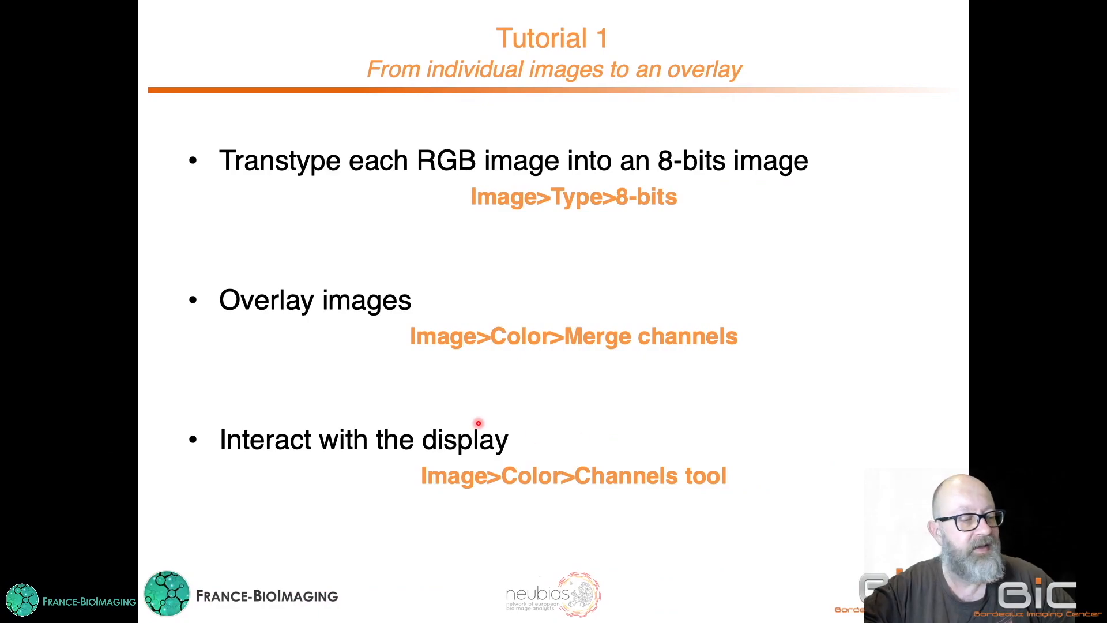
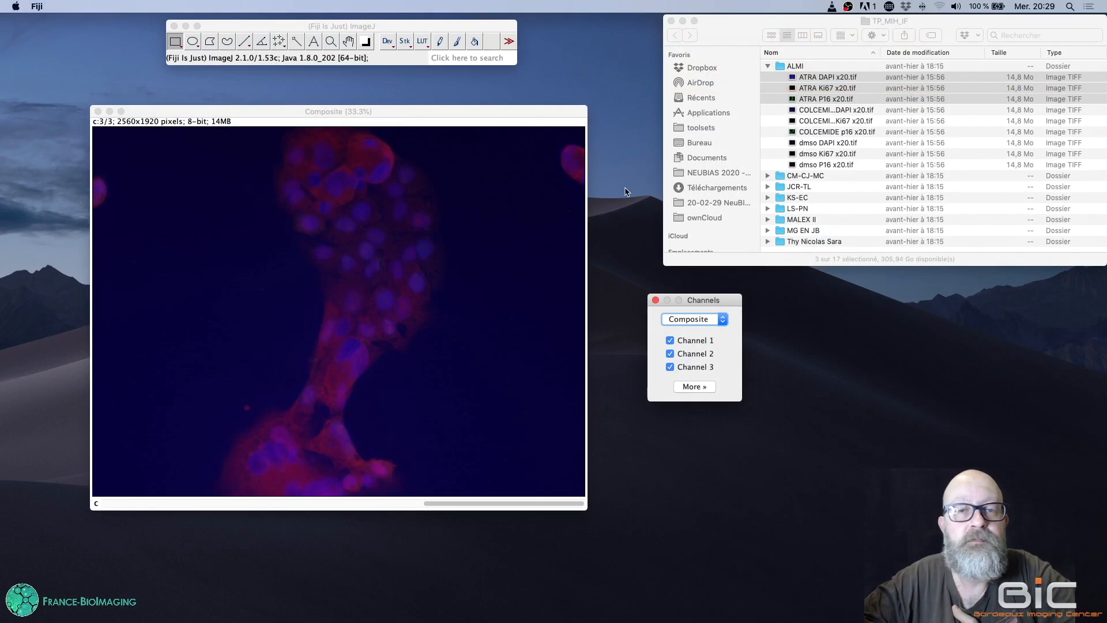
Reposition the composite image window just below the ImageJ toolbar and make Channel 1 the active channel
{"action": "left_click_drag", "start_coordinate": [416, 115], "coordinate": [383, 113]}
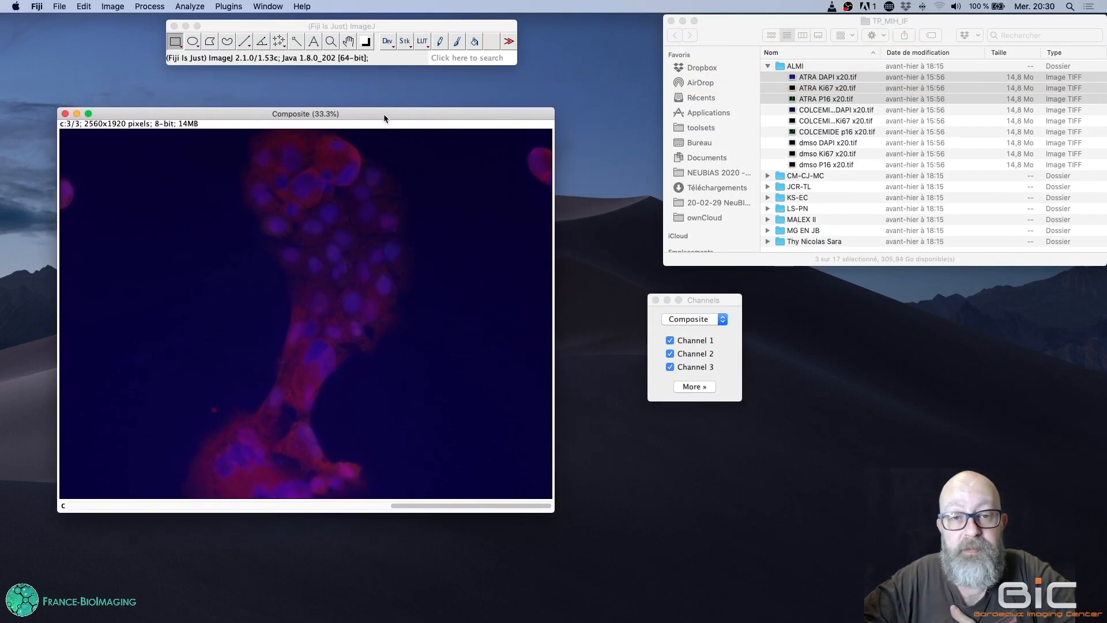
{"action": "left_click", "coordinate": [320, 28]}
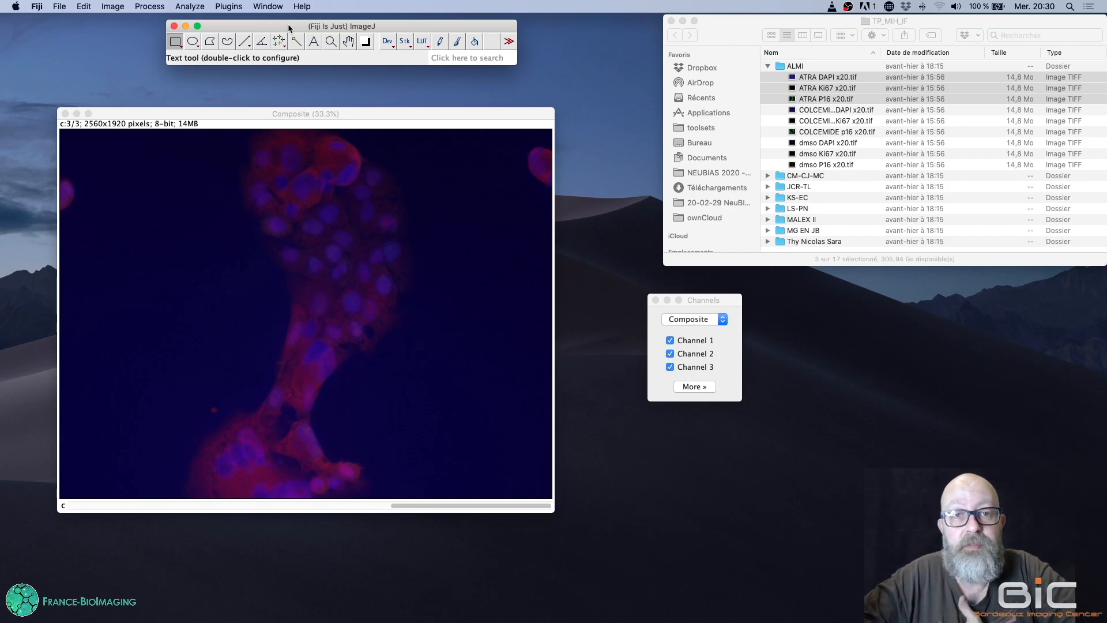
{"action": "left_click_drag", "start_coordinate": [251, 114], "coordinate": [252, 98]}
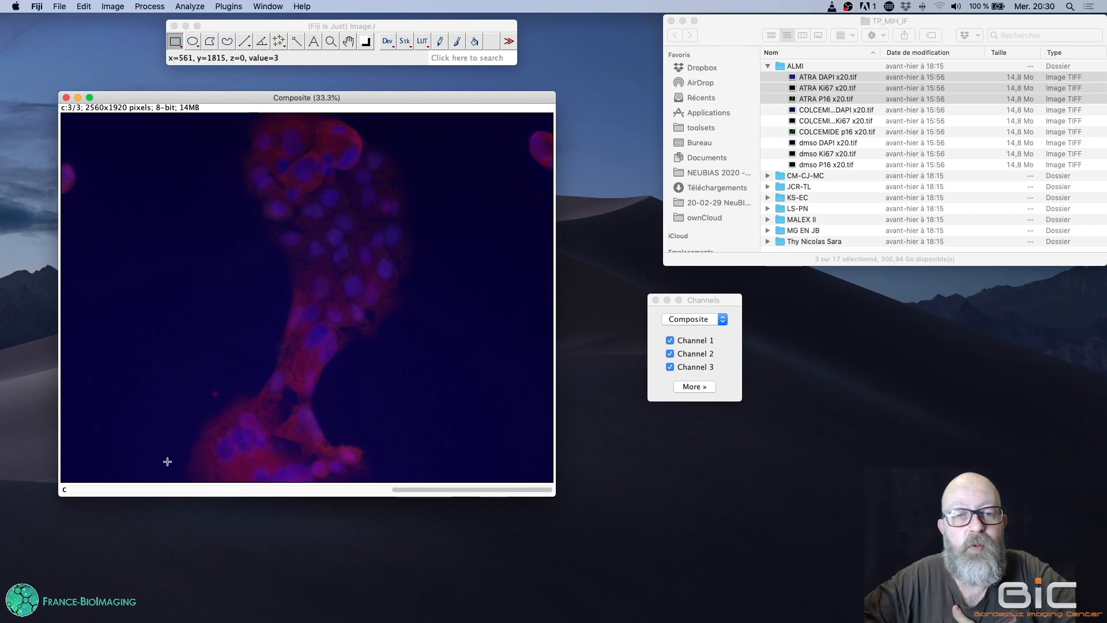
{"action": "left_click", "coordinate": [179, 489]}
{"action": "left_click", "coordinate": [161, 490]}
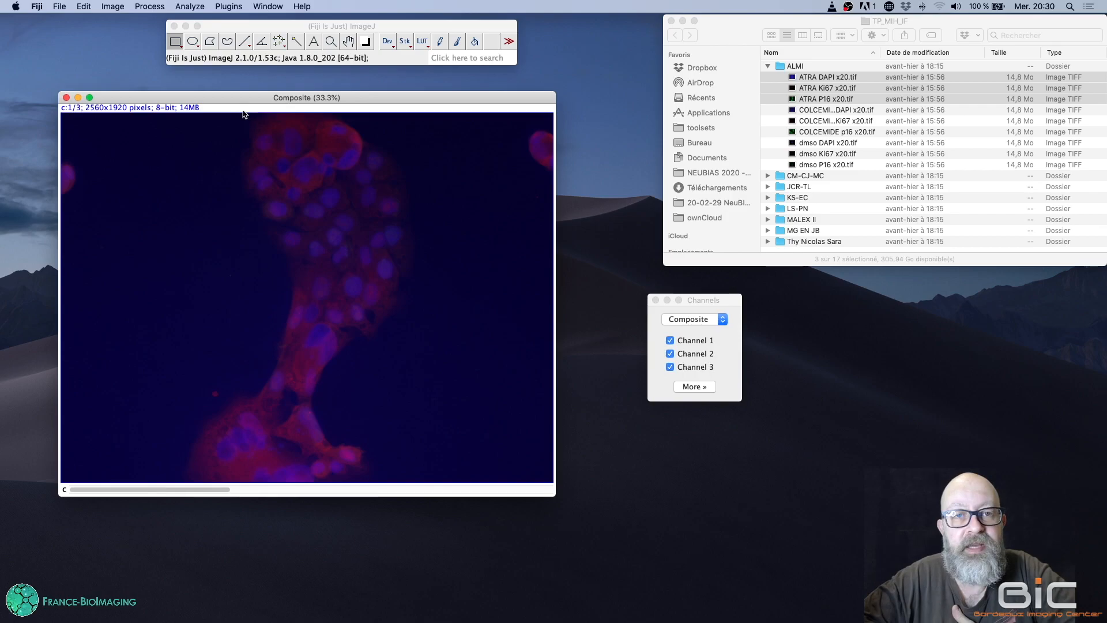
Generate a histogram of the active channel only, not all 3 images, and place it beside the composite image
{"action": "left_click", "coordinate": [201, 7]}
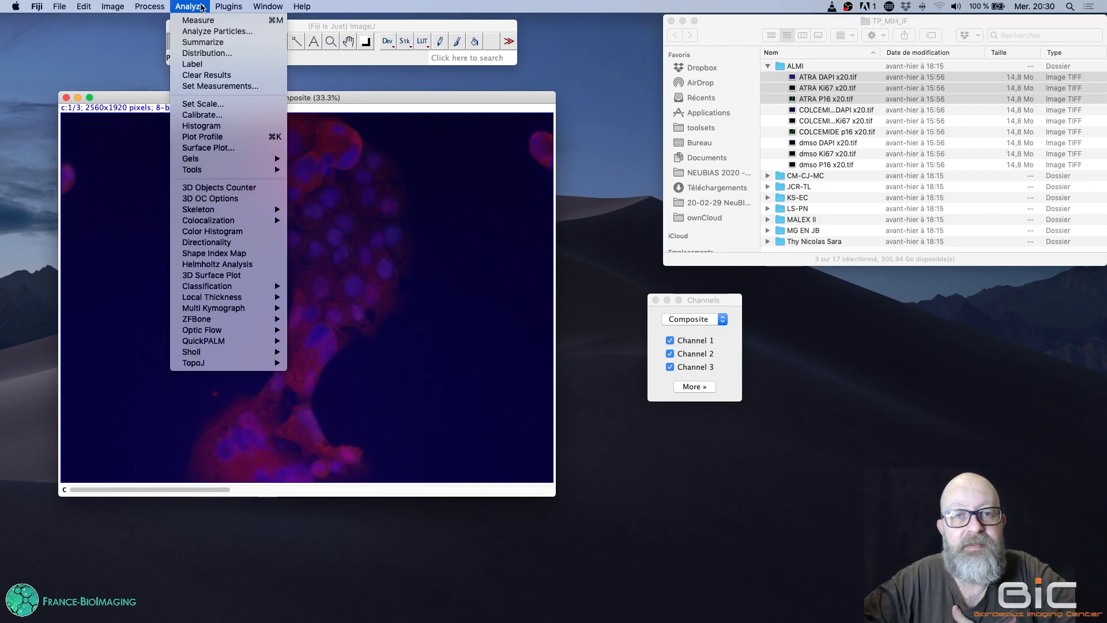
{"action": "left_click", "coordinate": [222, 126]}
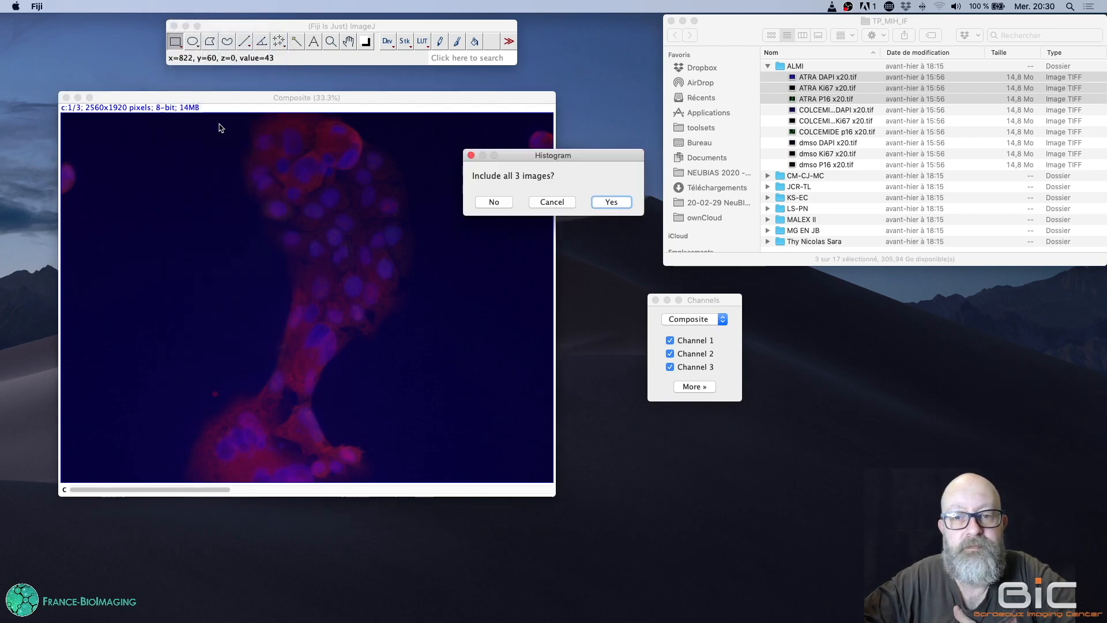
{"action": "left_click_drag", "start_coordinate": [559, 157], "coordinate": [689, 177]}
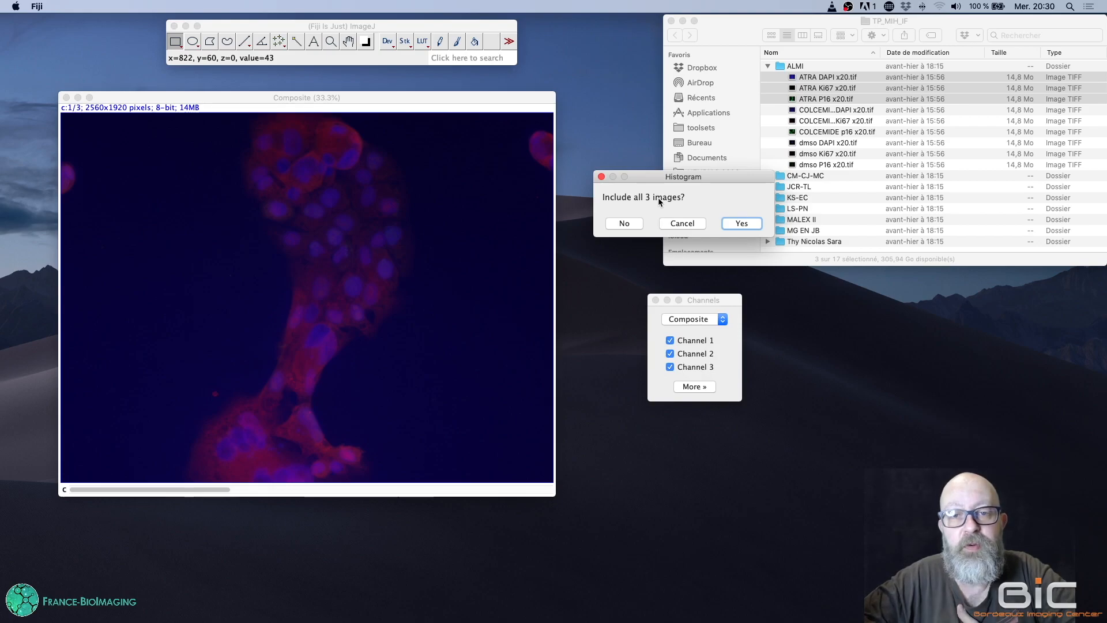
{"action": "left_click", "coordinate": [624, 224]}
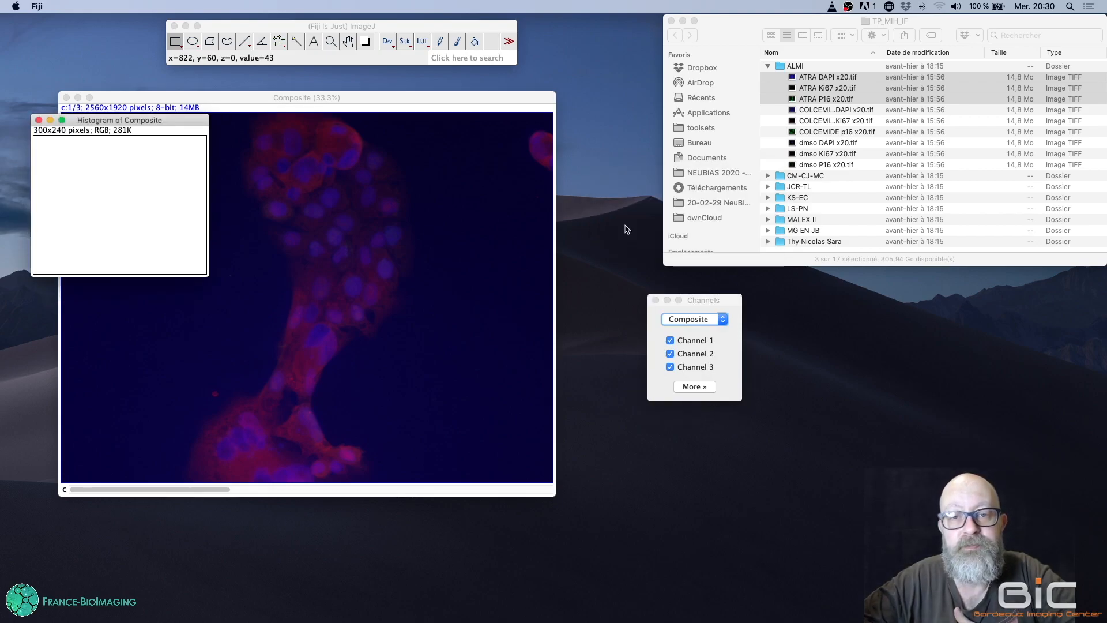
{"action": "left_click_drag", "start_coordinate": [153, 122], "coordinate": [686, 146]}
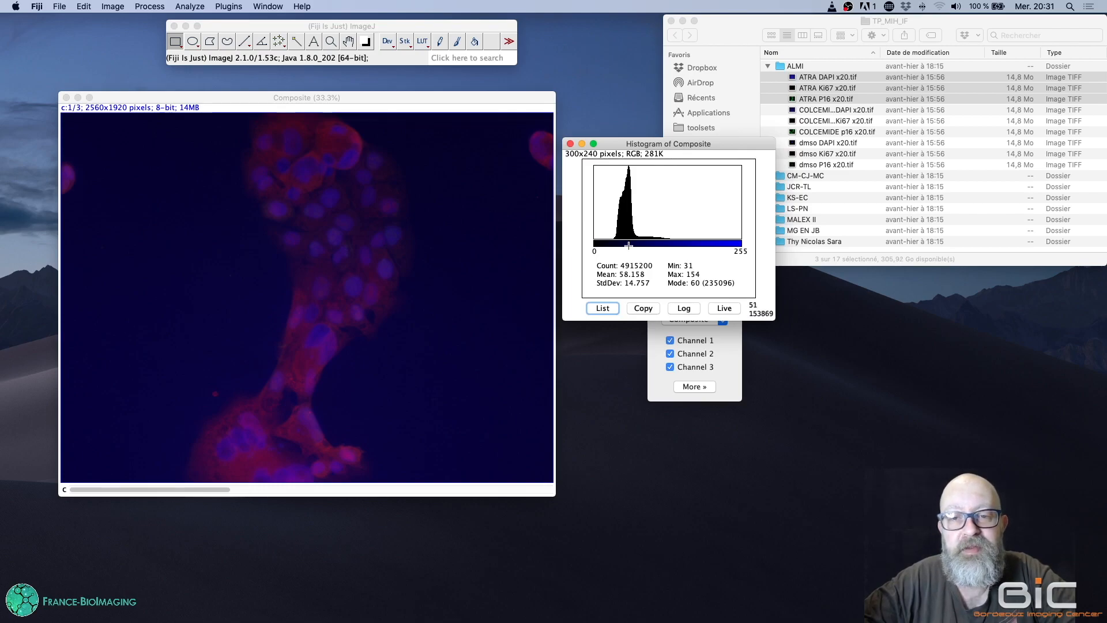
Turn on live updating of the histogram and make Channel 2 the active channel
{"action": "left_click", "coordinate": [725, 309]}
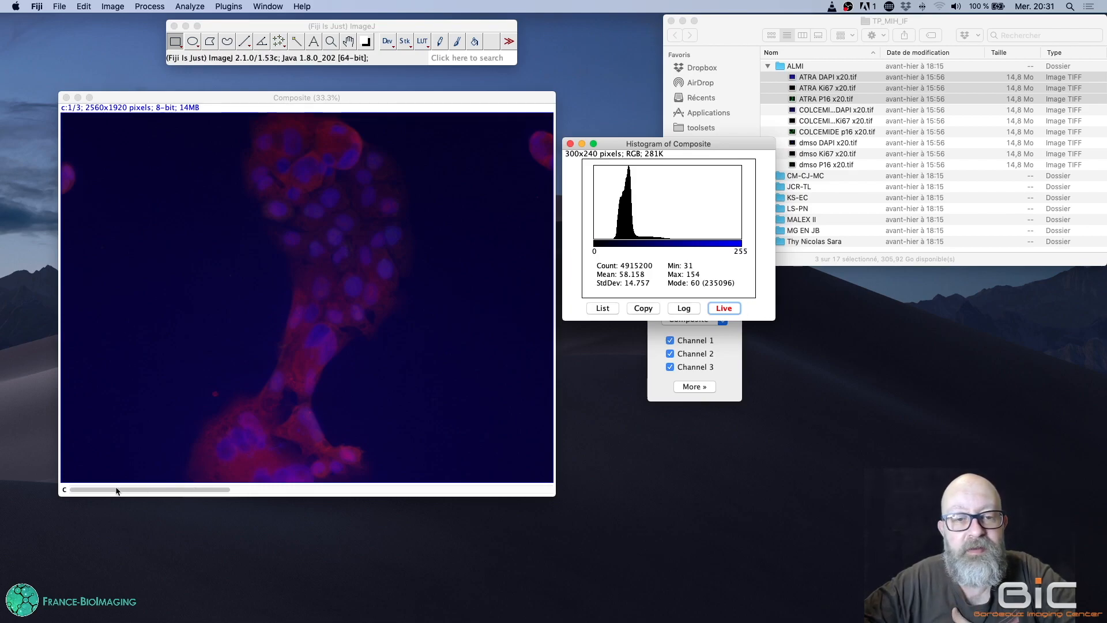
{"action": "left_click", "coordinate": [305, 492]}
{"action": "left_click", "coordinate": [306, 492]}
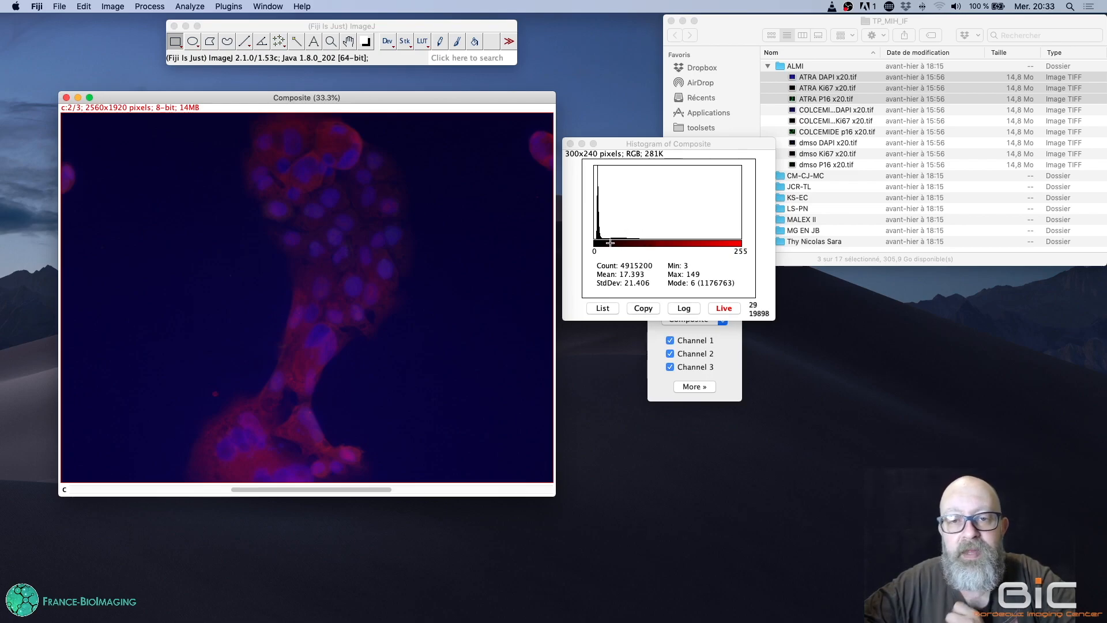
Draw a rectangular selection on the dark background right of the cells and move the Channels window clear of the histogram
{"action": "left_click", "coordinate": [175, 44]}
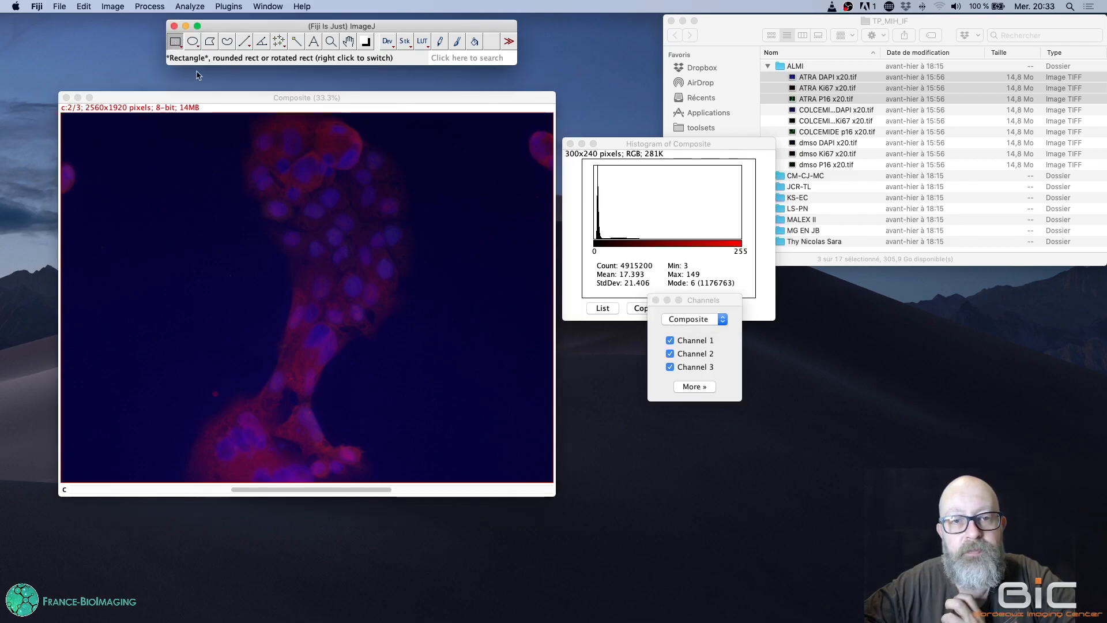
{"action": "left_click", "coordinate": [448, 209]}
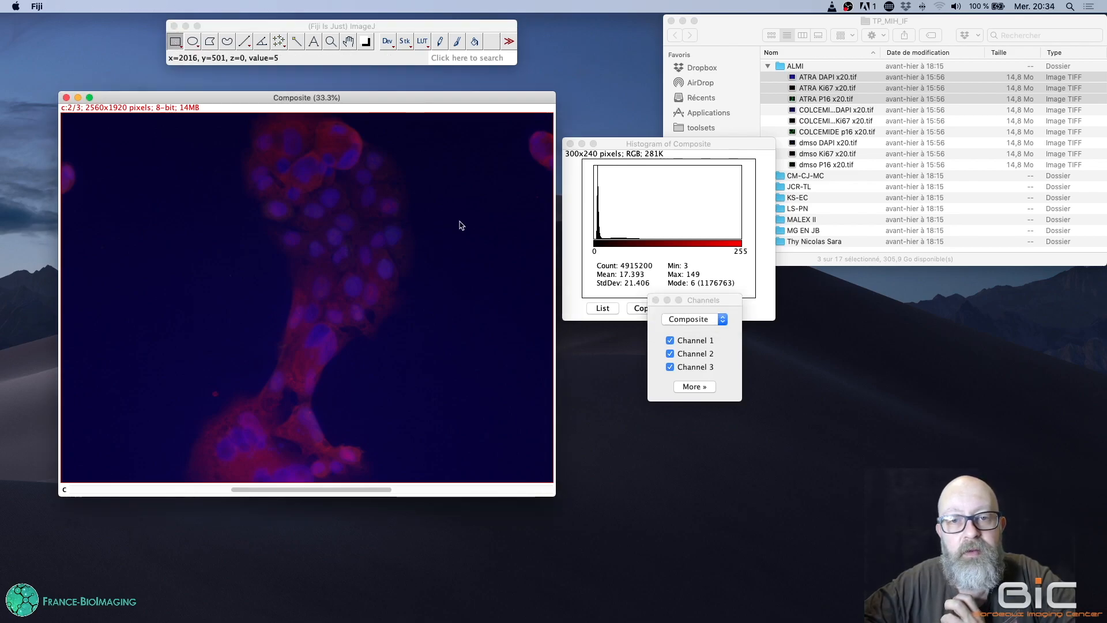
{"action": "left_click_drag", "start_coordinate": [449, 210], "coordinate": [522, 287]}
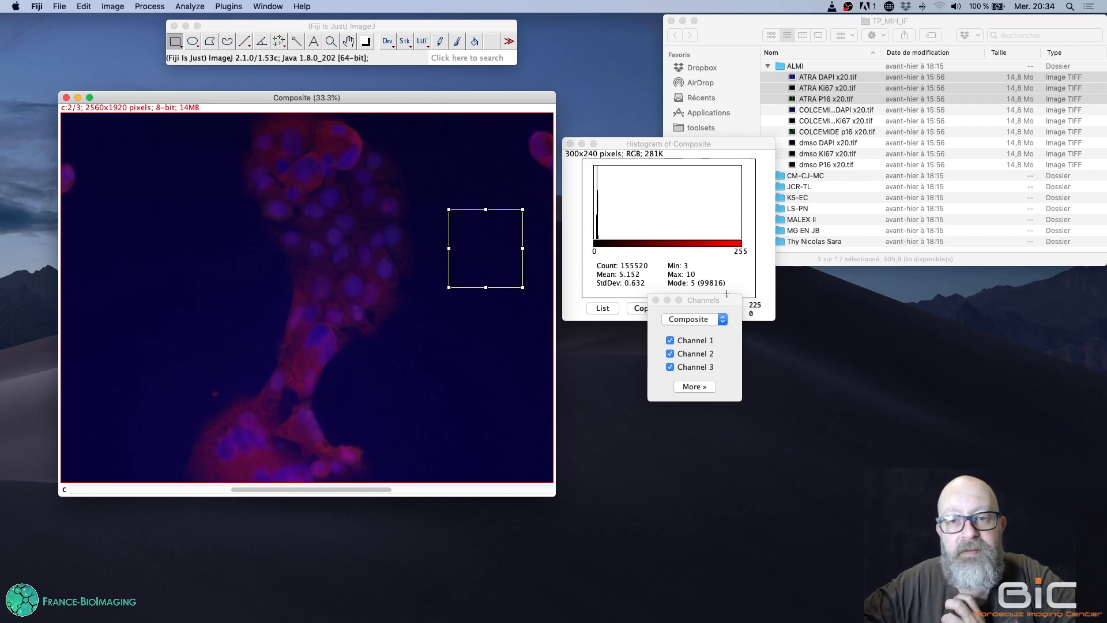
{"action": "left_click_drag", "start_coordinate": [692, 300], "coordinate": [694, 390]}
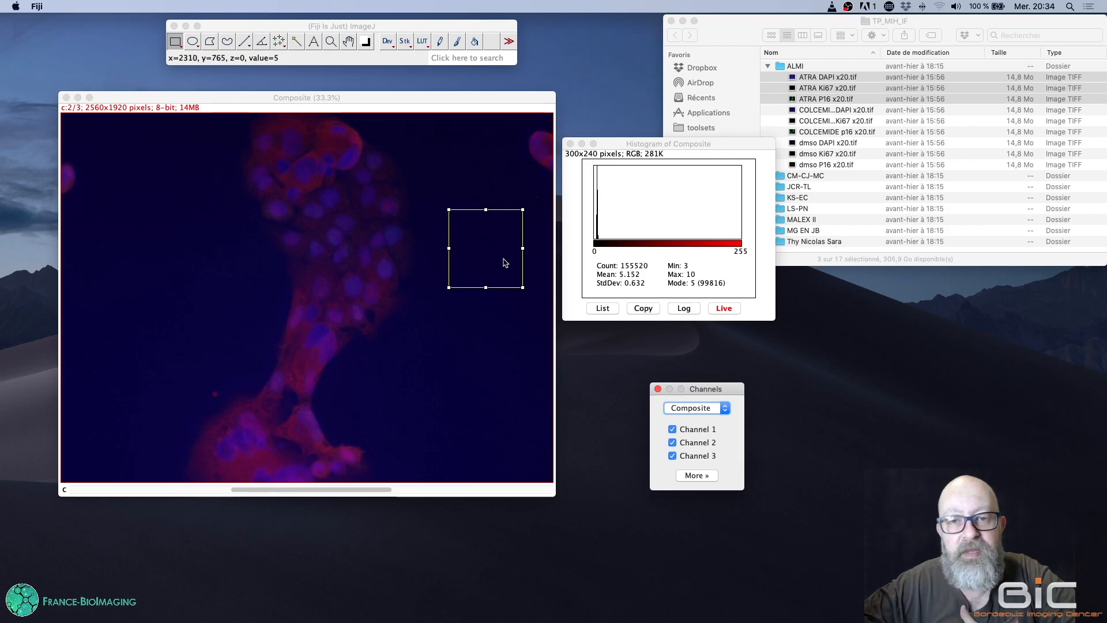
Clear the background selection and draw another rectangle slightly lower on the dark background beside the cells
{"action": "left_click", "coordinate": [467, 312]}
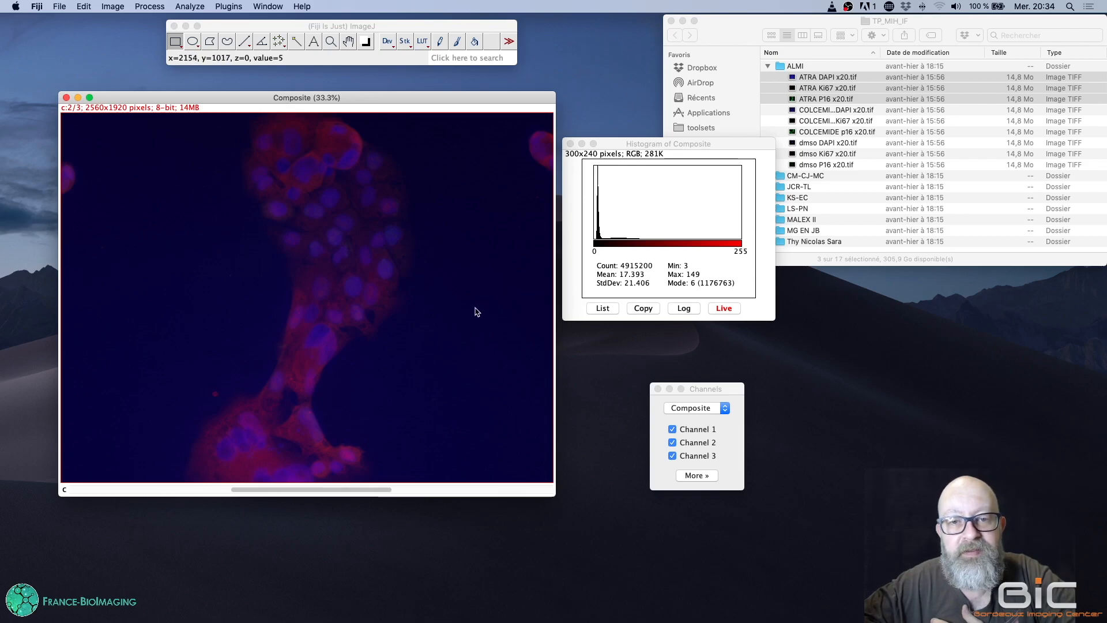
{"action": "left_click_drag", "start_coordinate": [476, 314], "coordinate": [478, 315]}
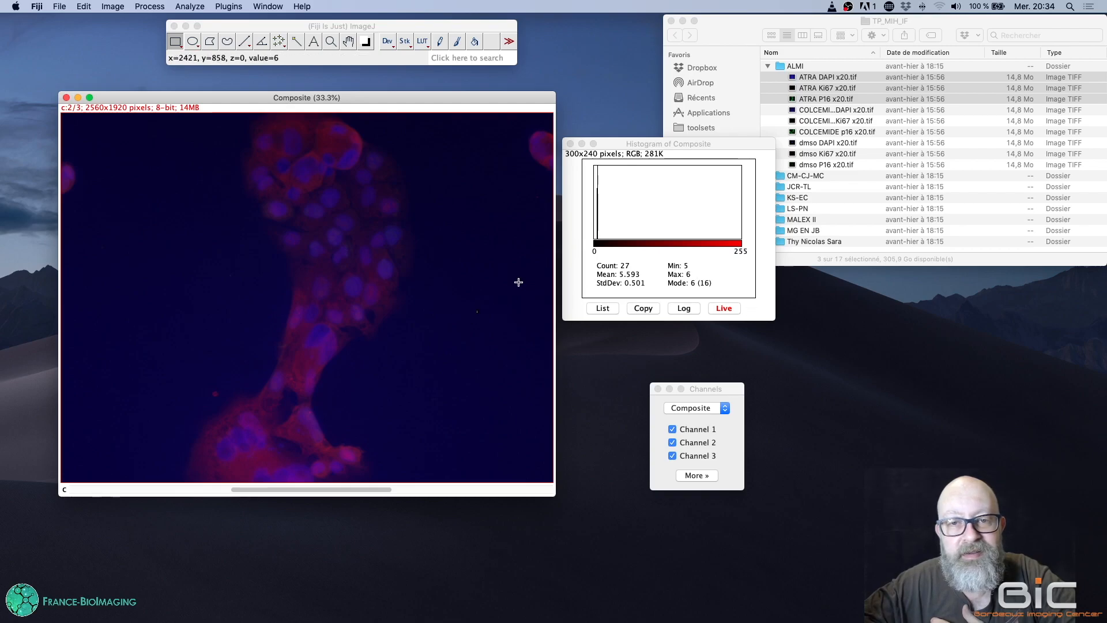
{"action": "left_click", "coordinate": [488, 256]}
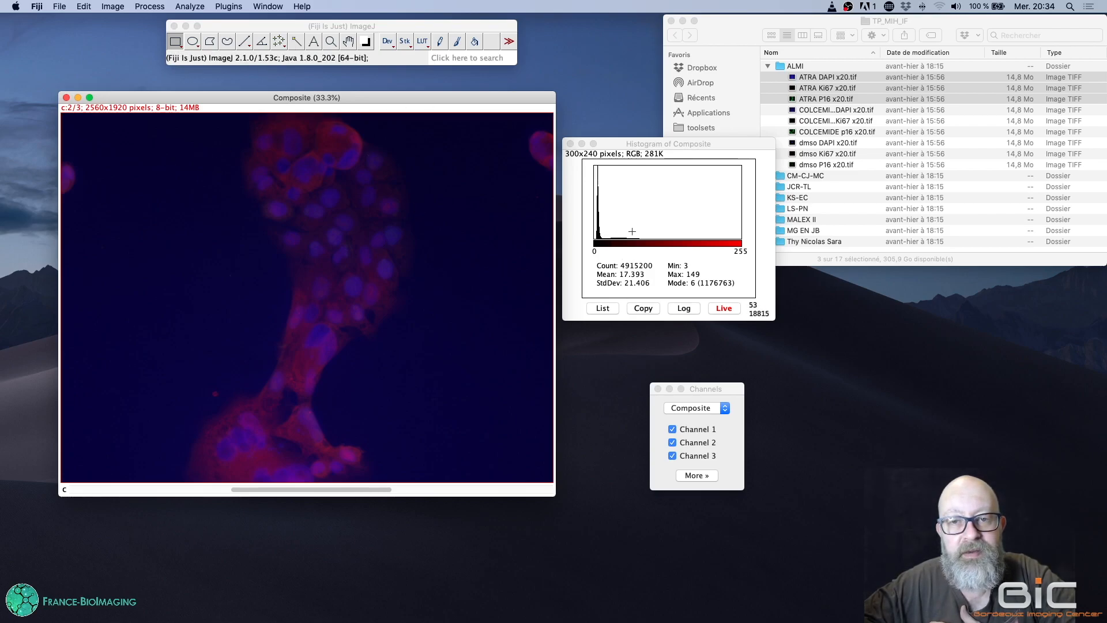
{"action": "left_click_drag", "start_coordinate": [439, 270], "coordinate": [501, 344]}
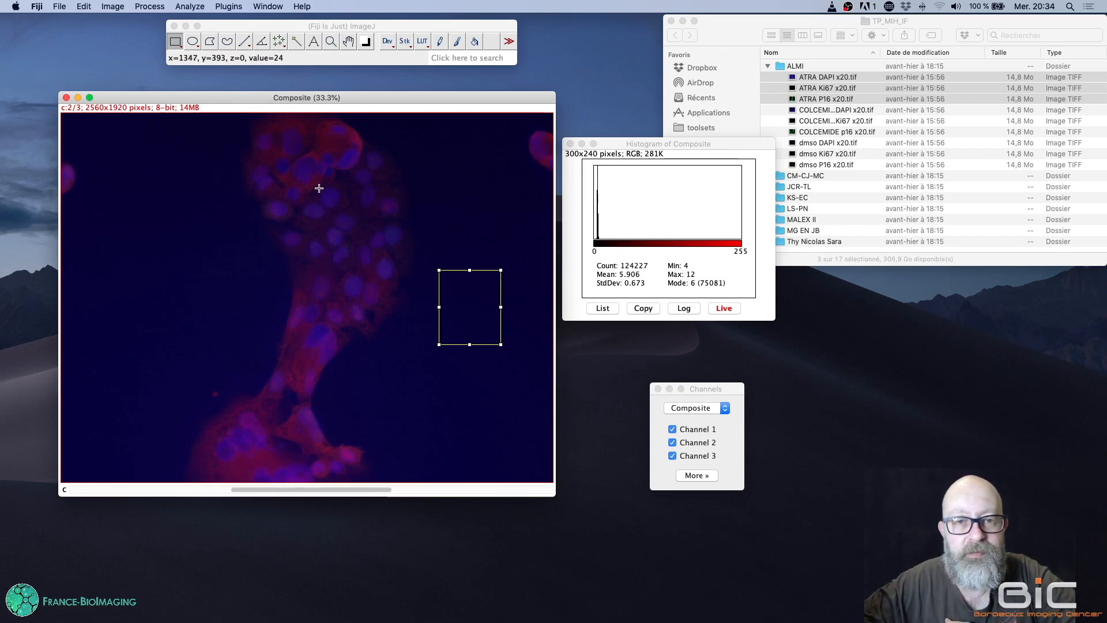
Draw a 243 × 264 pixel rectangle over the upper cell cluster, shift it towards the cluster's centre, and view its histogram for Channel 3
{"action": "left_click_drag", "start_coordinate": [292, 152], "coordinate": [339, 204]}
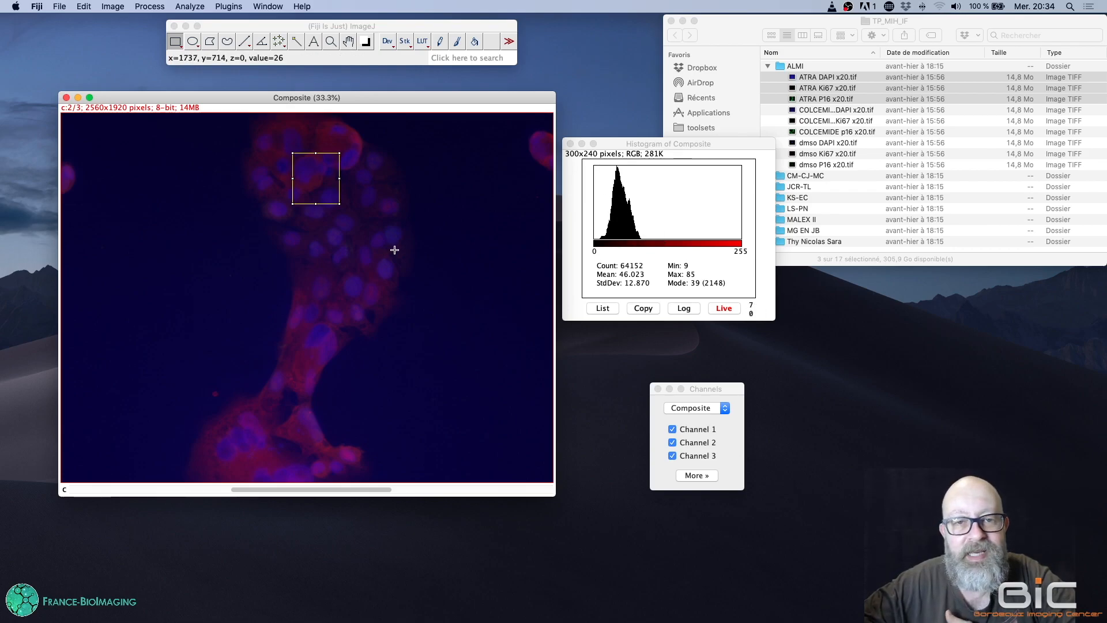
{"action": "left_click_drag", "start_coordinate": [320, 183], "coordinate": [350, 218]}
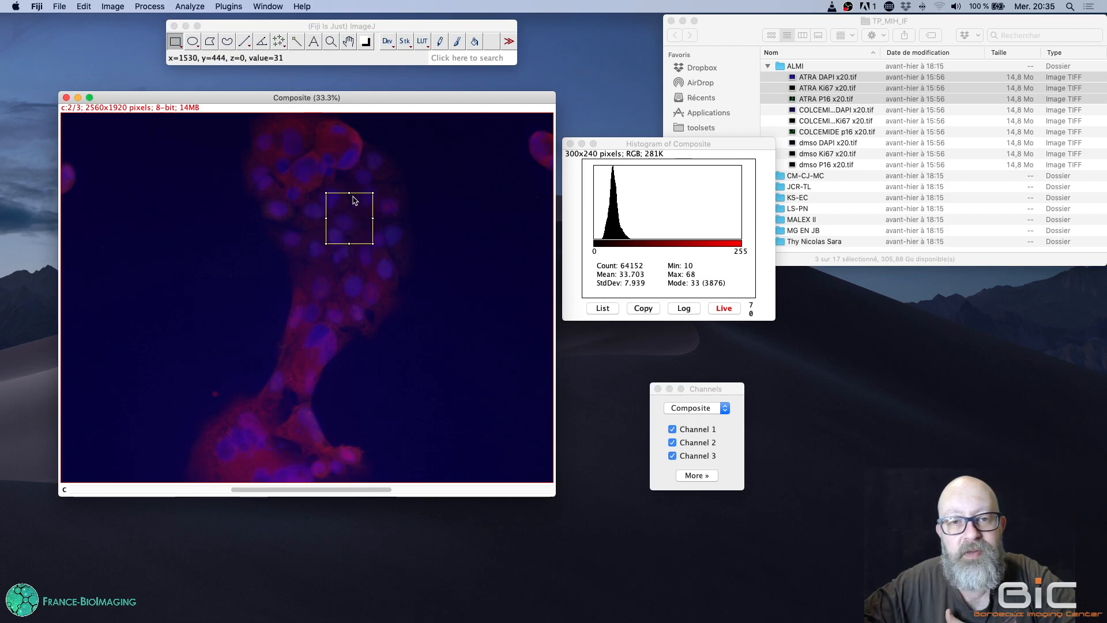
{"action": "key", "text": "Right"}
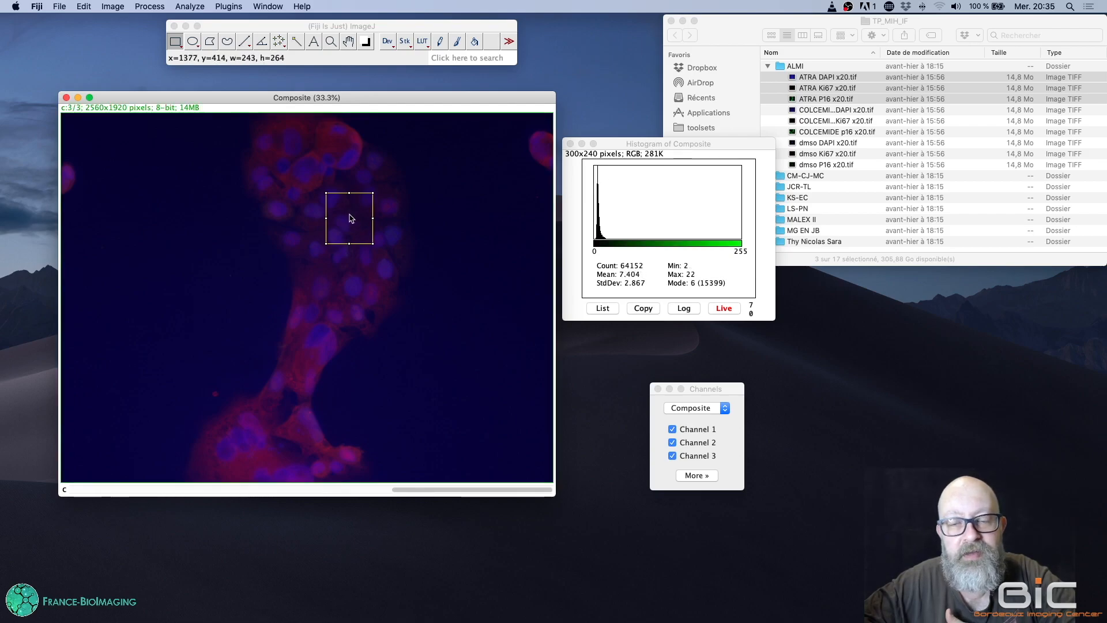
Compare histograms with the rectangle at the cell cluster's right edge in Channels 3 and 2 and over the narrow neck in Channel 2
{"action": "left_click_drag", "start_coordinate": [350, 218], "coordinate": [406, 227]}
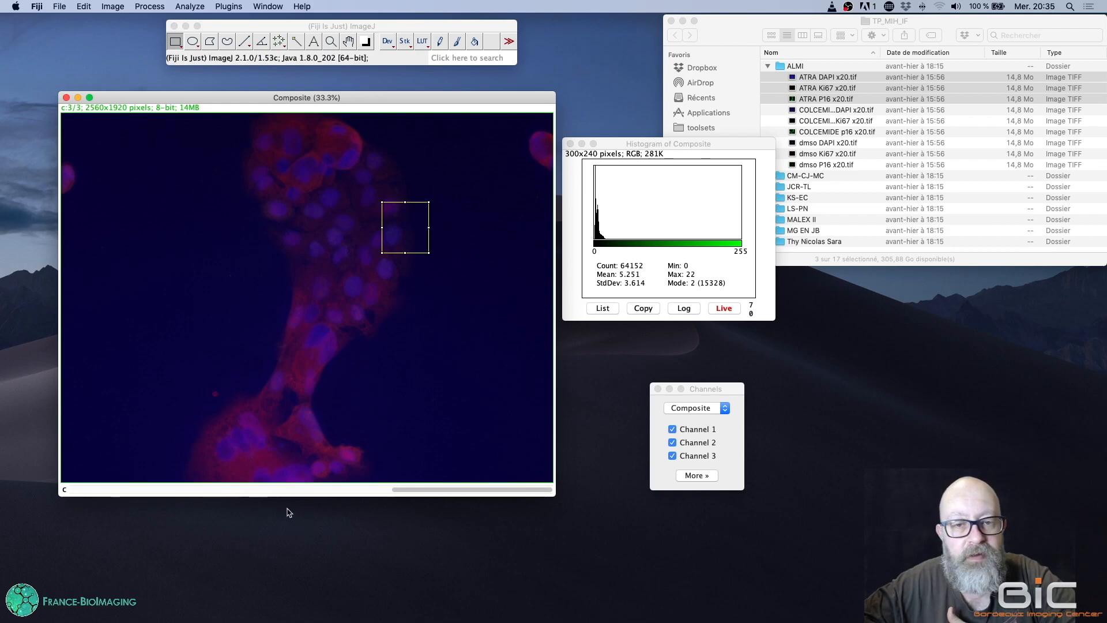
{"action": "left_click", "coordinate": [328, 492]}
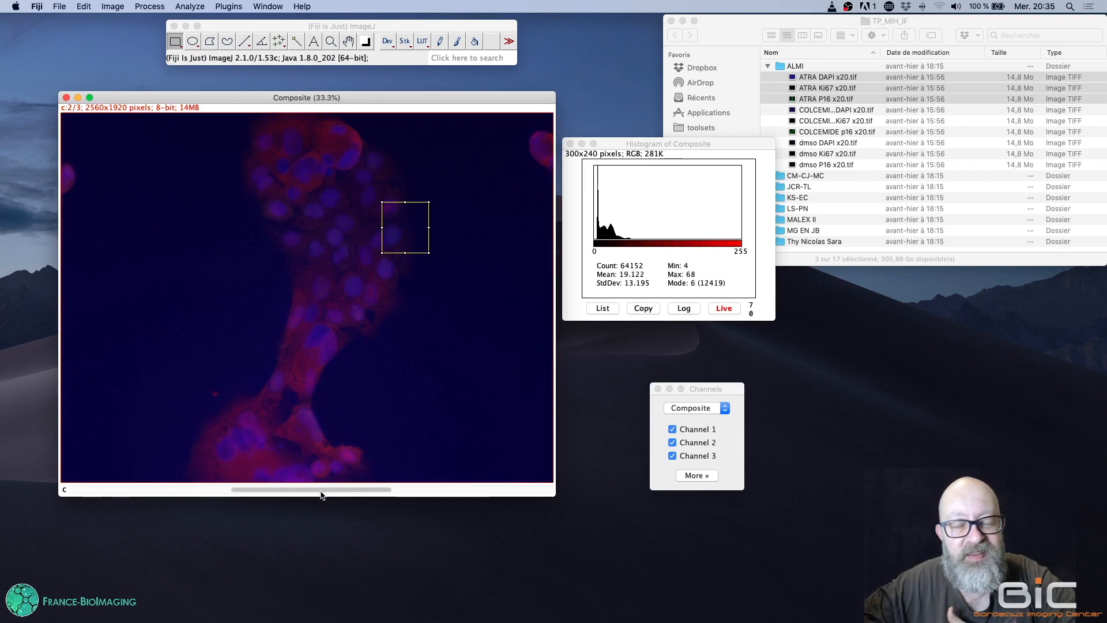
{"action": "left_click_drag", "start_coordinate": [415, 229], "coordinate": [343, 365]}
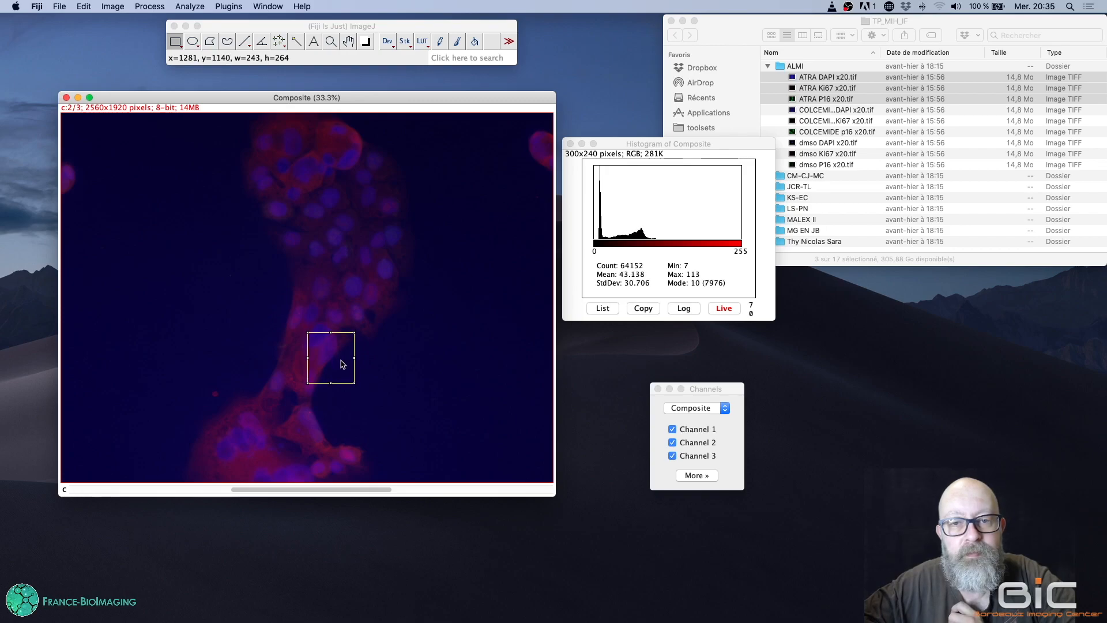
Check the Channel 2 histogram of a 351 × 381 pixel rectangle on the dark background beside the cells, and clear the selection
{"action": "left_click", "coordinate": [464, 286]}
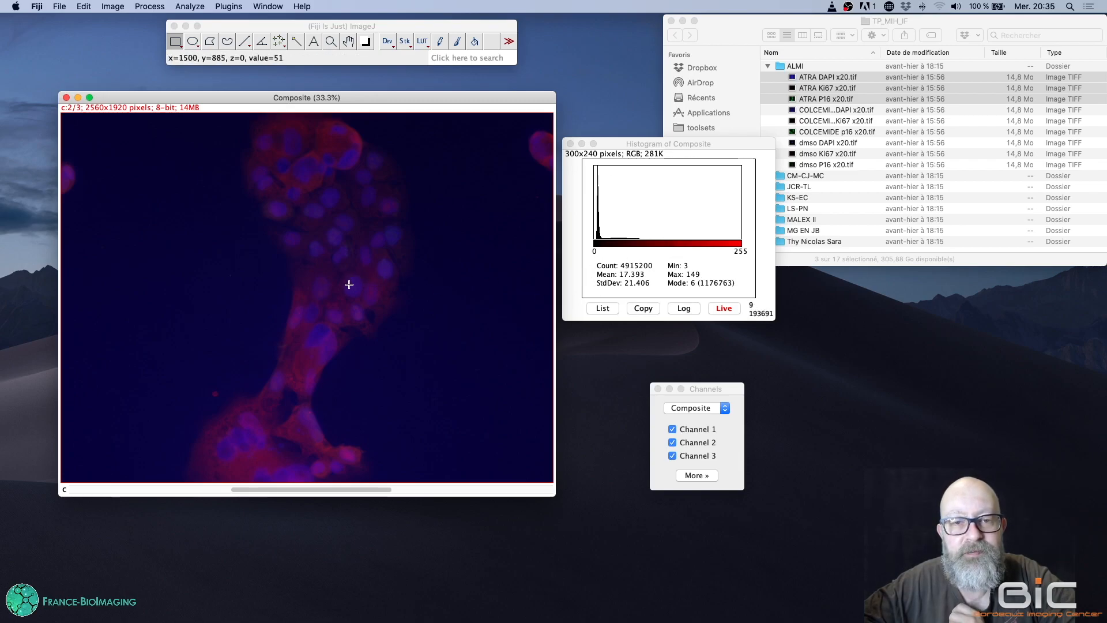
{"action": "left_click_drag", "start_coordinate": [427, 282], "coordinate": [494, 354]}
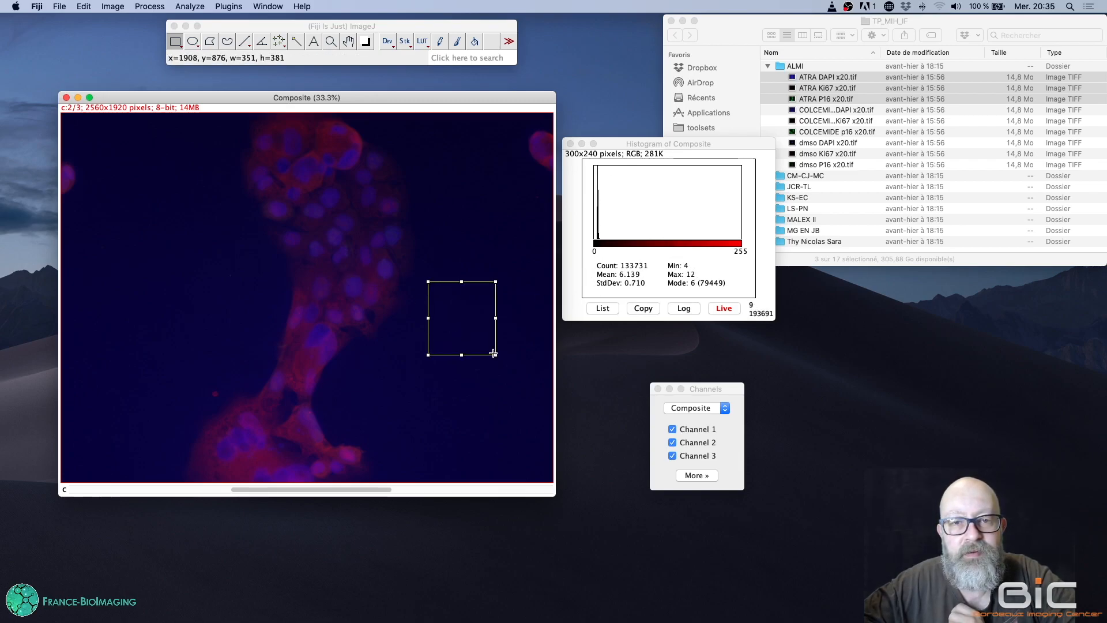
{"action": "left_click", "coordinate": [404, 353]}
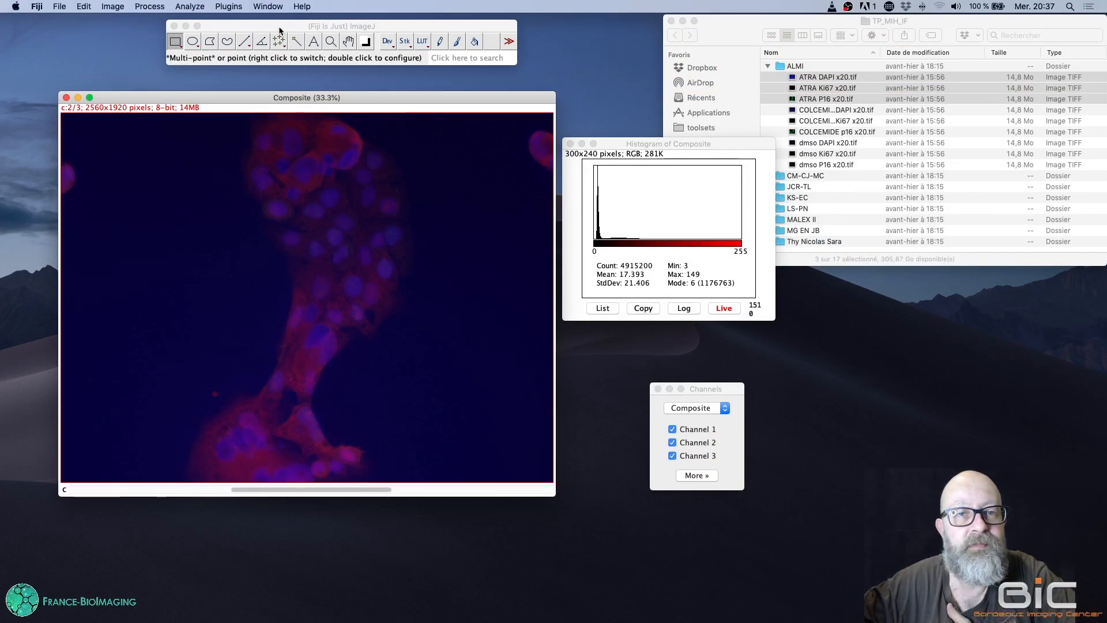
Open the Brightness/Contrast adjustment for the composite and place its window beside the live histogram
{"action": "left_click", "coordinate": [251, 24]}
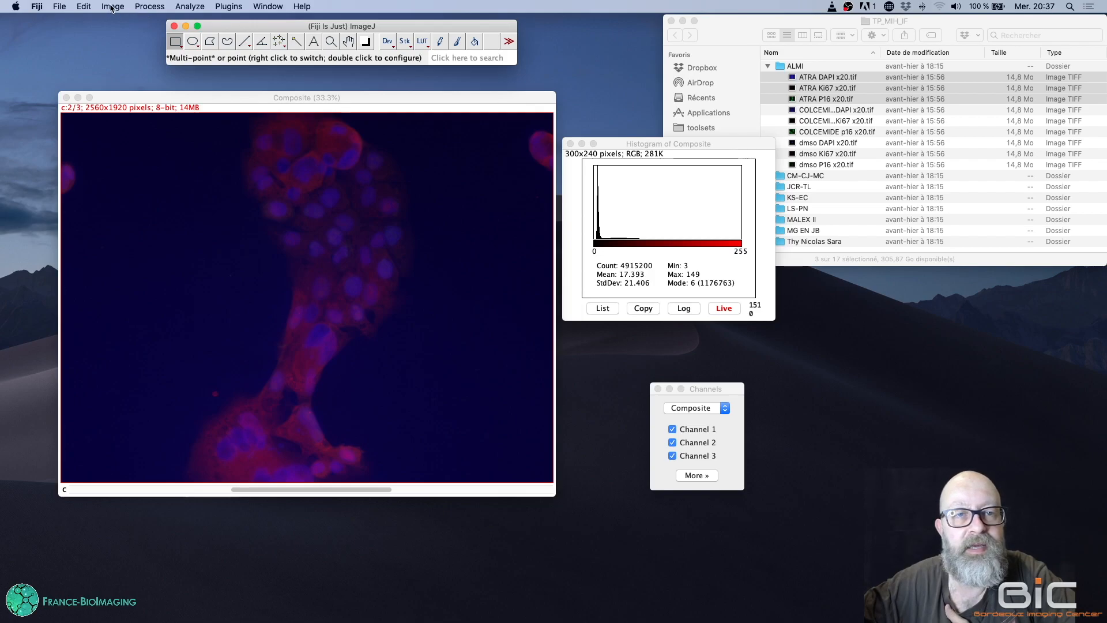
{"action": "left_click", "coordinate": [111, 7]}
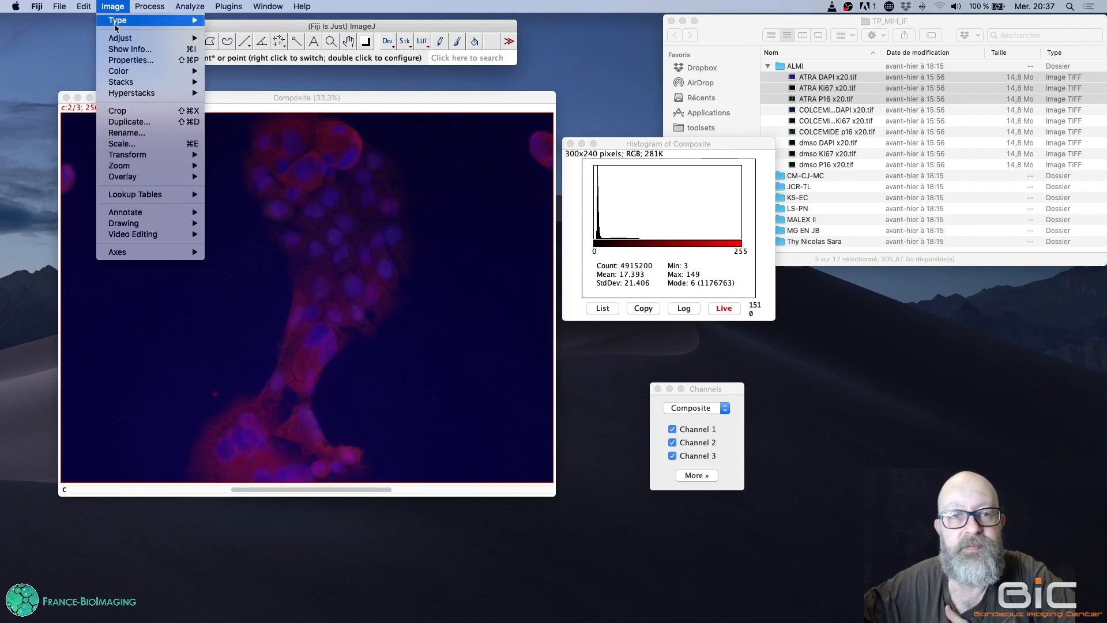
{"action": "mouse_move", "coordinate": [122, 39]}
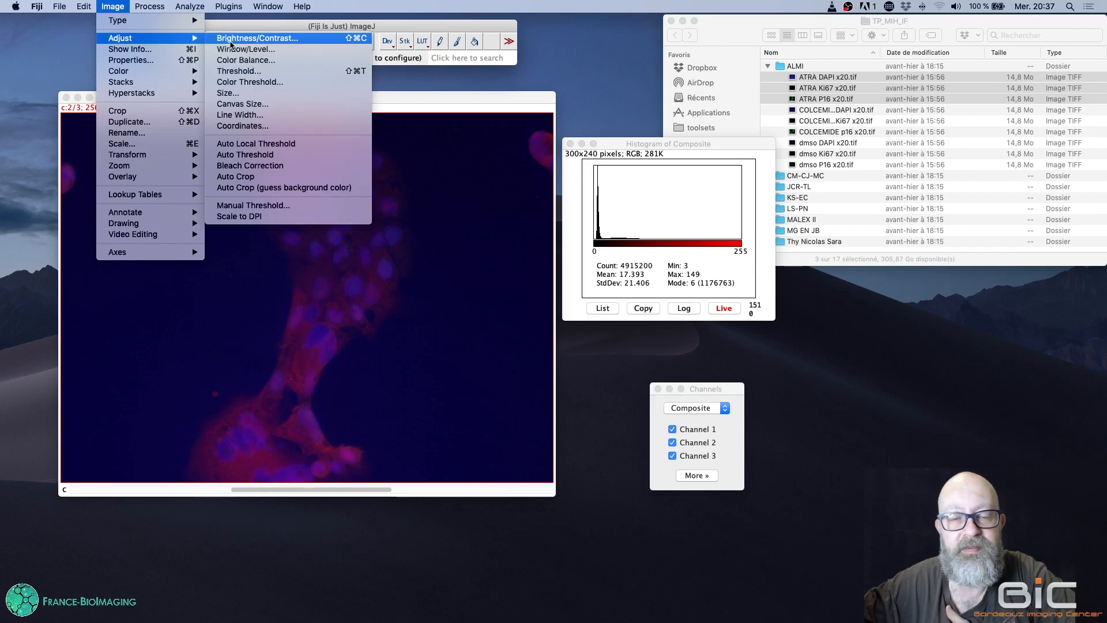
{"action": "left_click", "coordinate": [230, 39]}
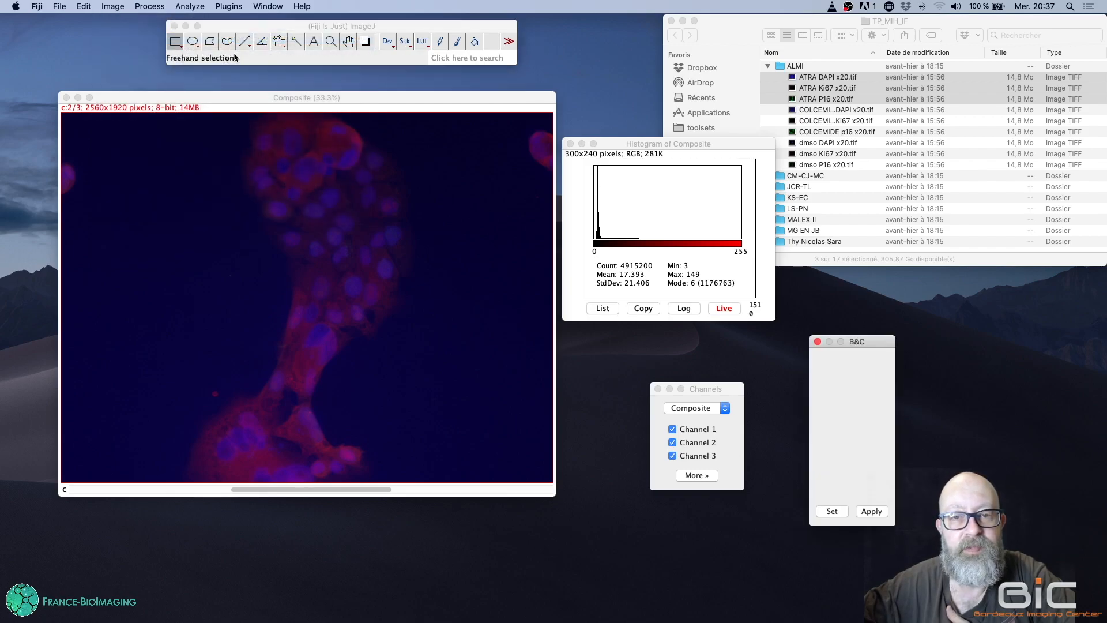
{"action": "left_click_drag", "start_coordinate": [858, 346], "coordinate": [833, 285]}
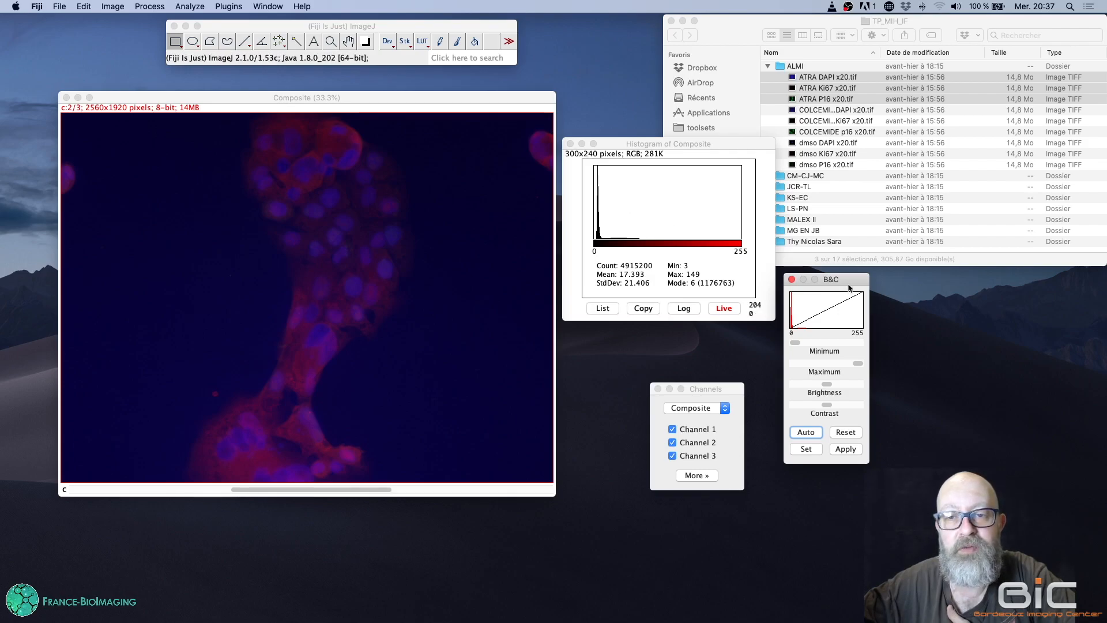
{"action": "left_click", "coordinate": [490, 95]}
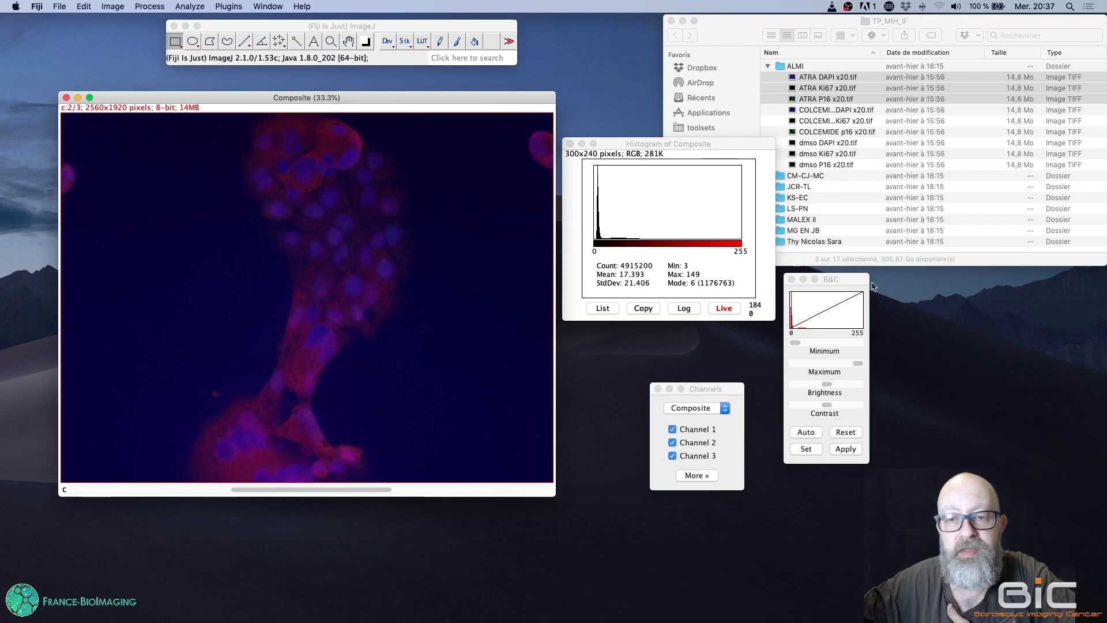
{"action": "mouse_move", "coordinate": [841, 279]}
{"action": "left_mouse_down"}
{"action": "mouse_move", "coordinate": [848, 293]}
{"action": "mouse_move", "coordinate": [843, 268]}
{"action": "mouse_move", "coordinate": [835, 273]}
{"action": "left_mouse_up"}
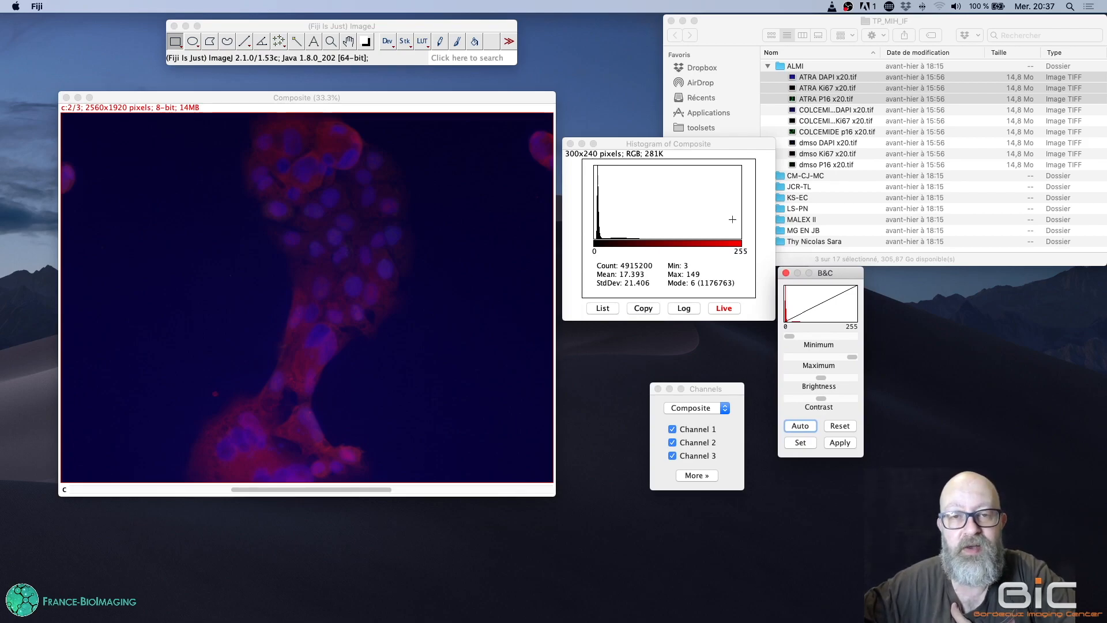
{"action": "left_click", "coordinate": [460, 102]}
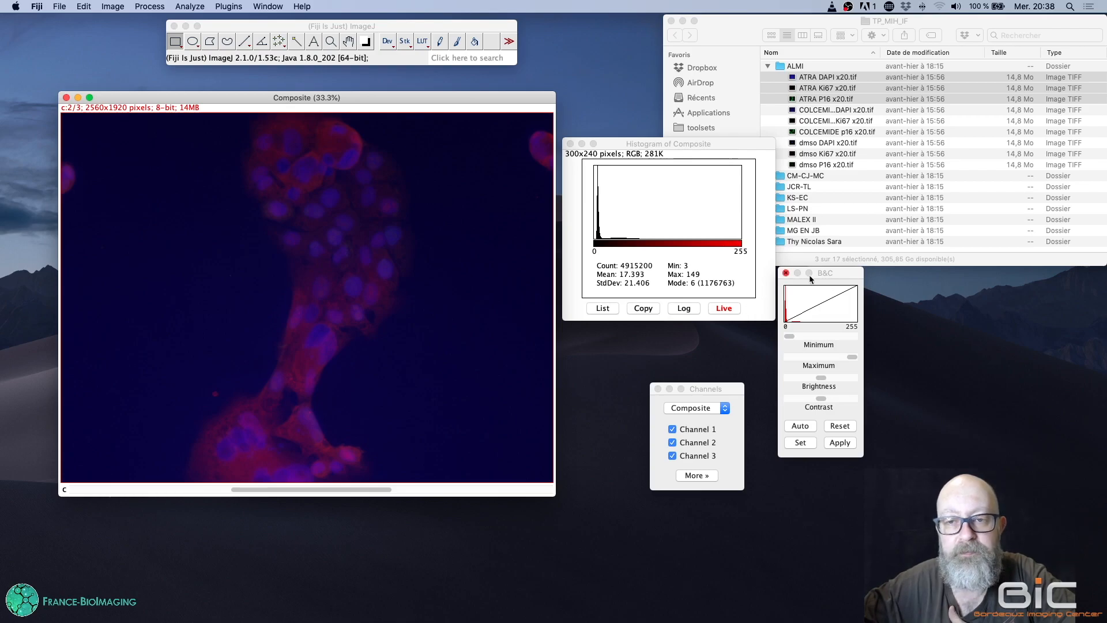
{"action": "left_click_drag", "start_coordinate": [815, 272], "coordinate": [844, 272]}
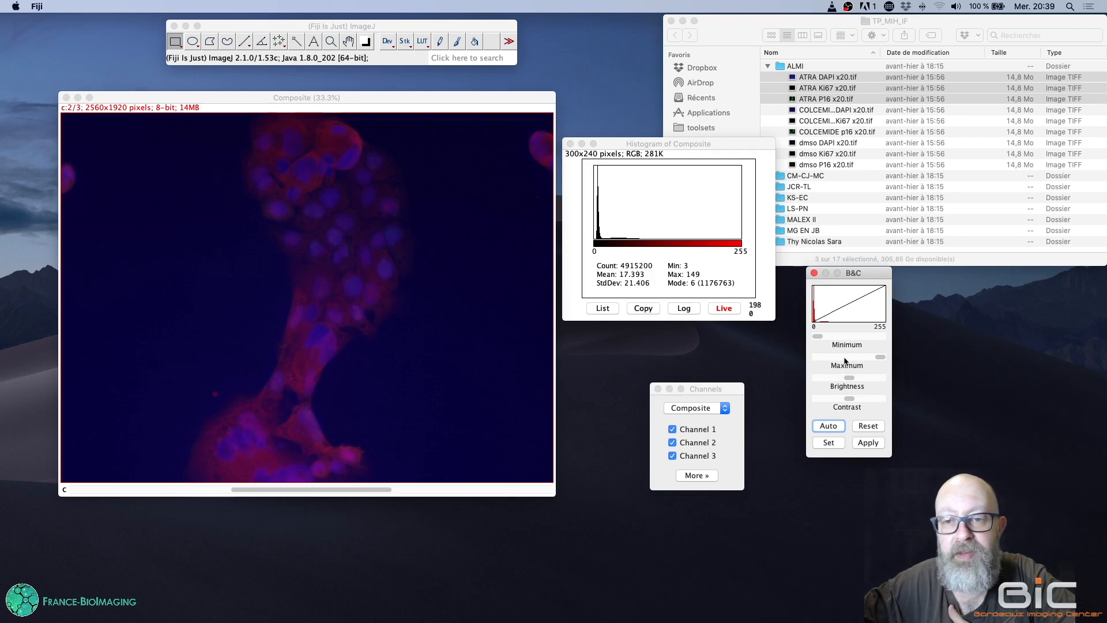
Adjust Channel 2's display range with the sliders to a minimum of 0 and a maximum of 149
{"action": "left_click_drag", "start_coordinate": [878, 356], "coordinate": [841, 359]}
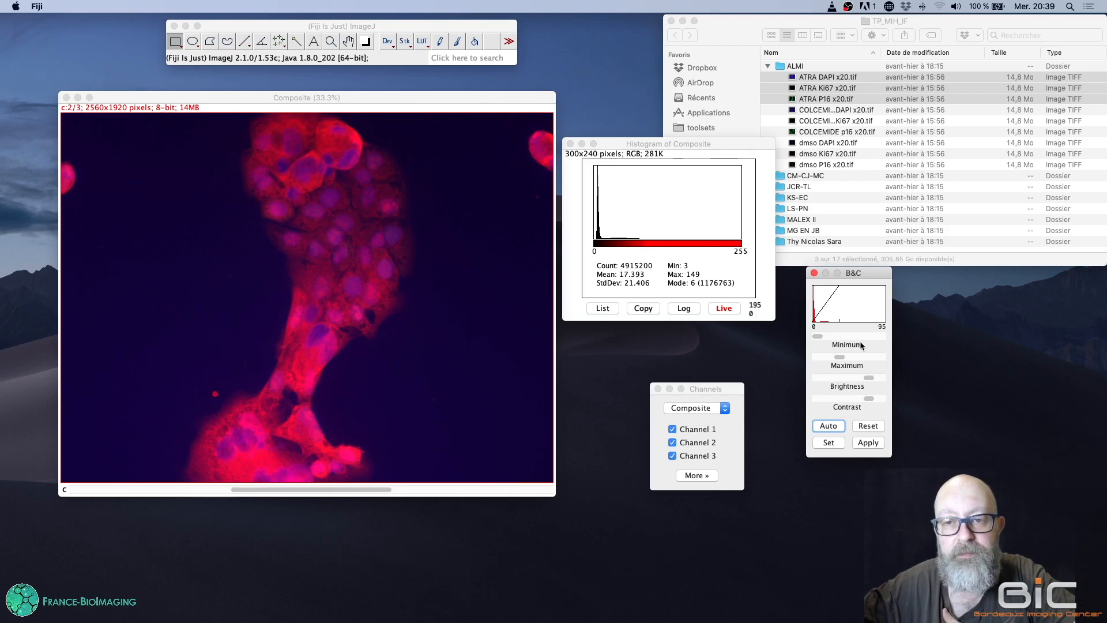
{"action": "left_click_drag", "start_coordinate": [841, 356], "coordinate": [860, 359]}
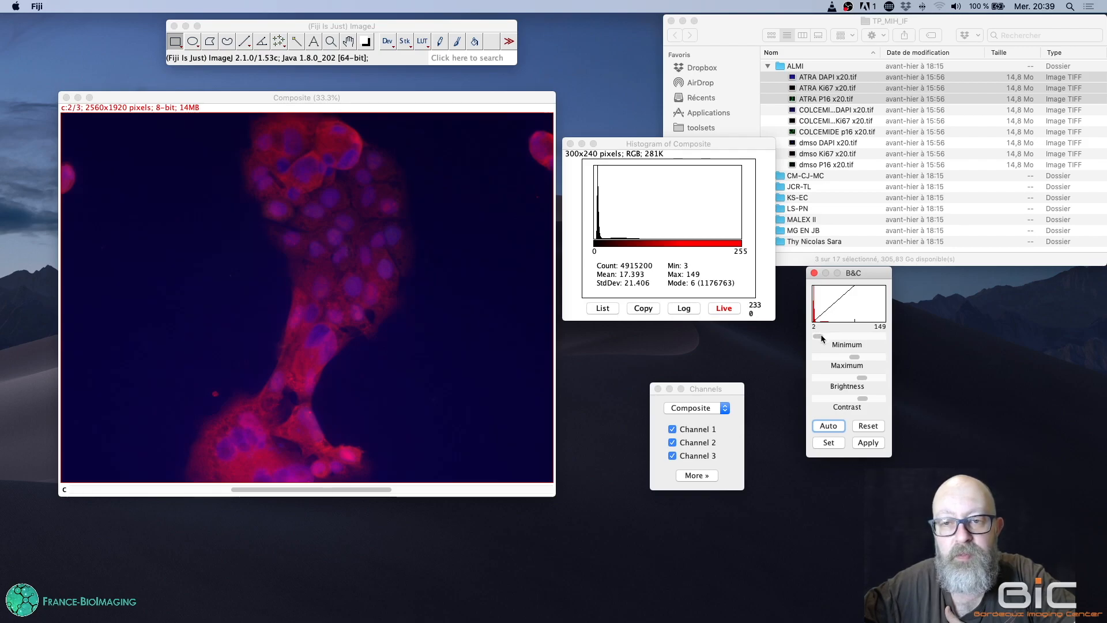
{"action": "left_click_drag", "start_coordinate": [821, 335], "coordinate": [821, 335]}
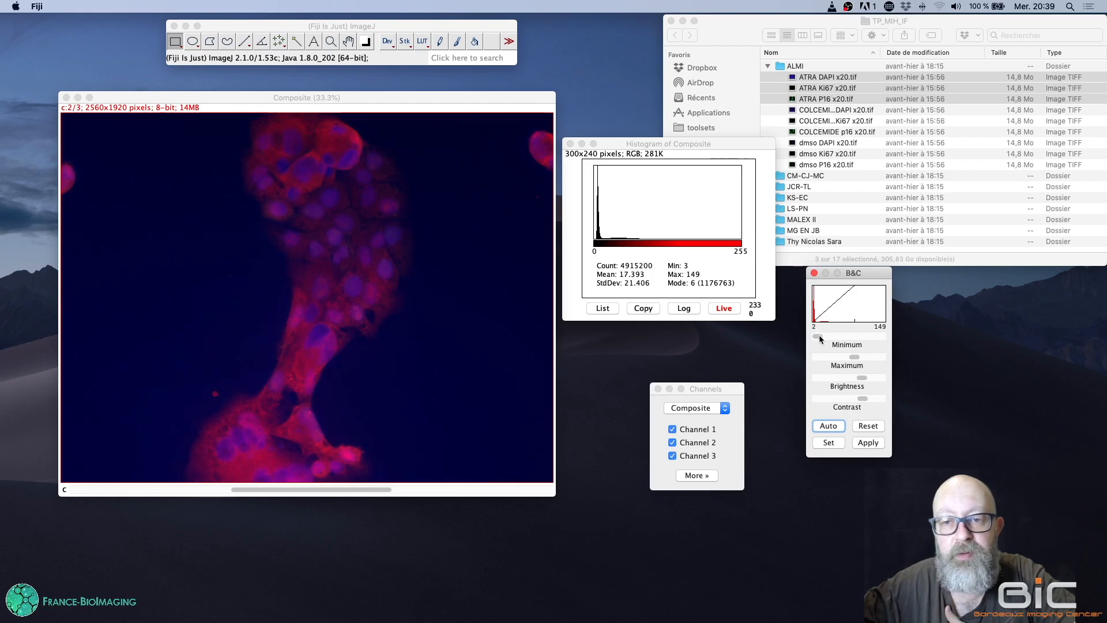
{"action": "left_click_drag", "start_coordinate": [819, 338], "coordinate": [819, 334]}
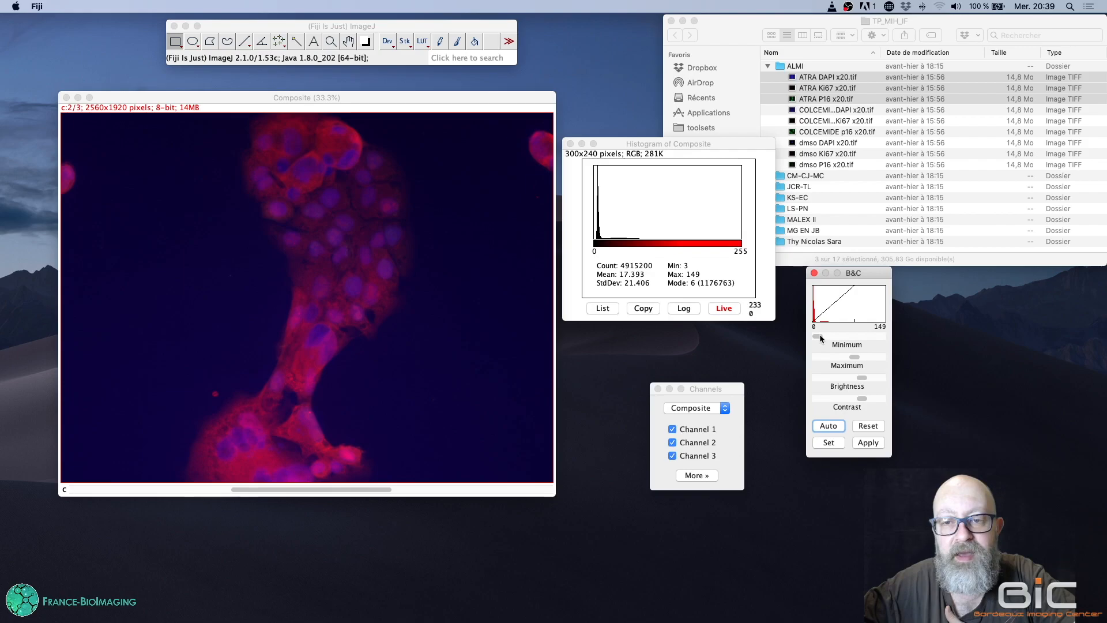
Set the exact minimum displayed value of Channel 2 to 3
{"action": "left_click", "coordinate": [828, 443]}
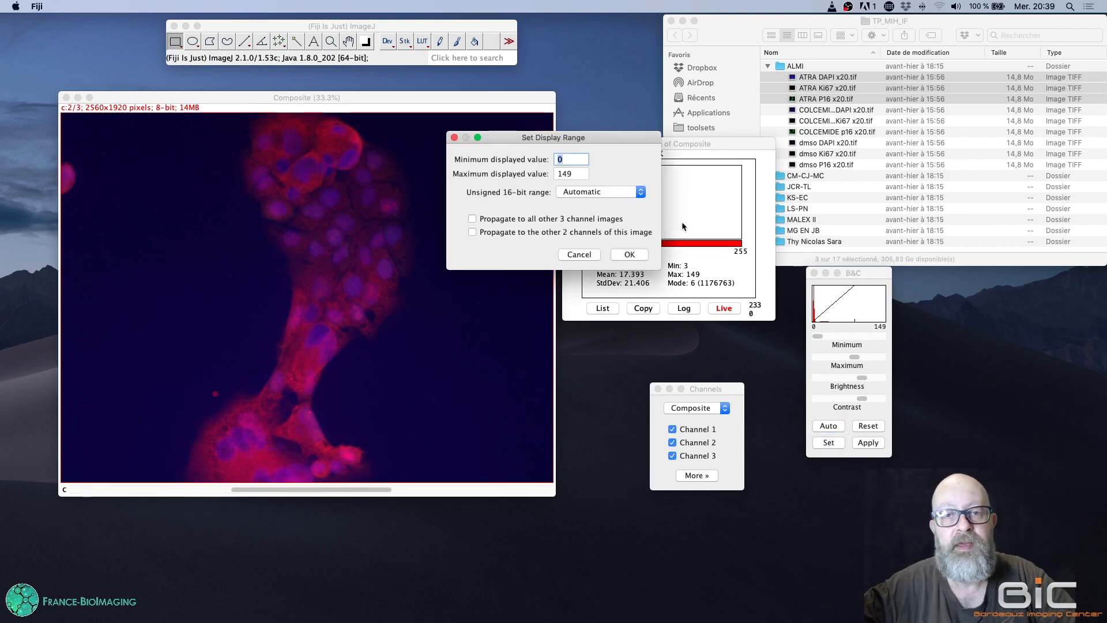
{"action": "type", "text": "3"}
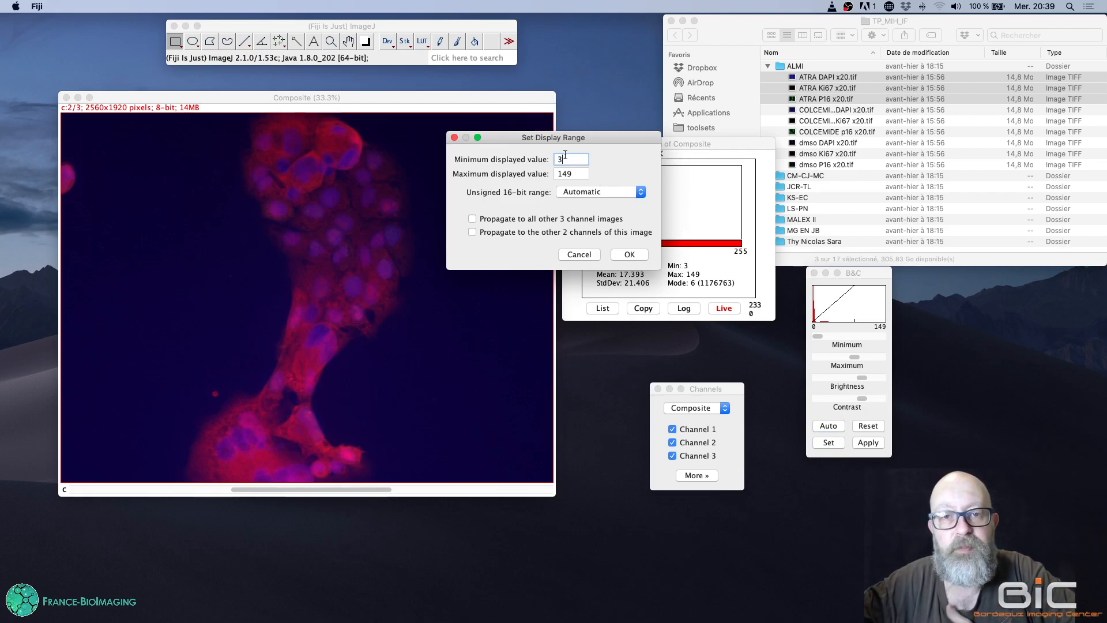
{"action": "left_click", "coordinate": [629, 254]}
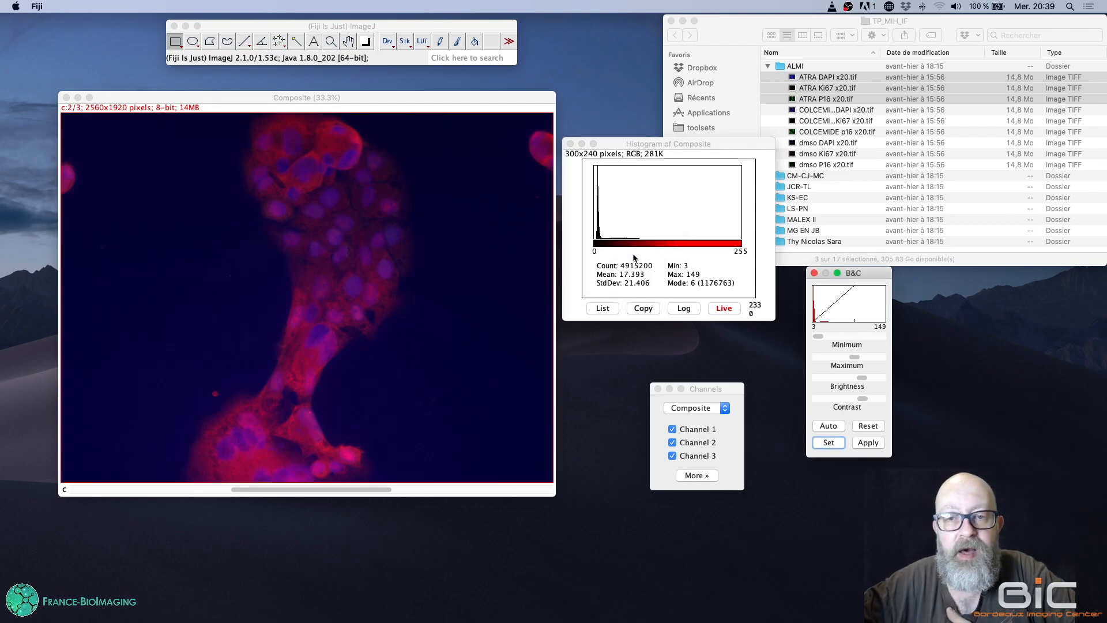
Switch the composite to Channel 3 and shift the Brightness/Contrast window slightly away from the histogram
{"action": "left_click", "coordinate": [467, 108]}
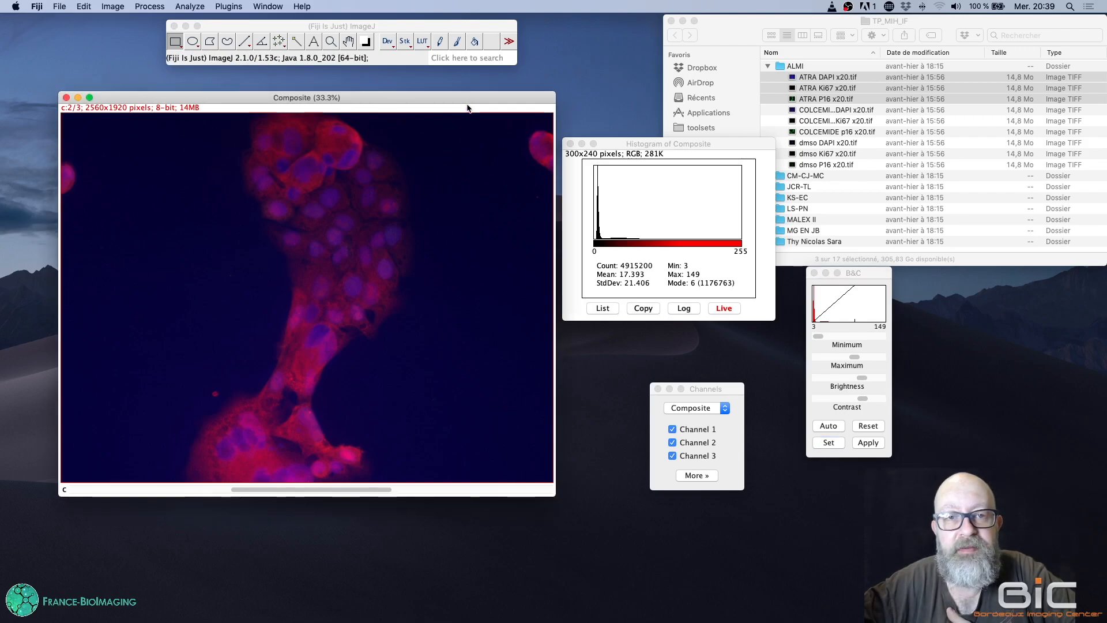
{"action": "left_click", "coordinate": [478, 490]}
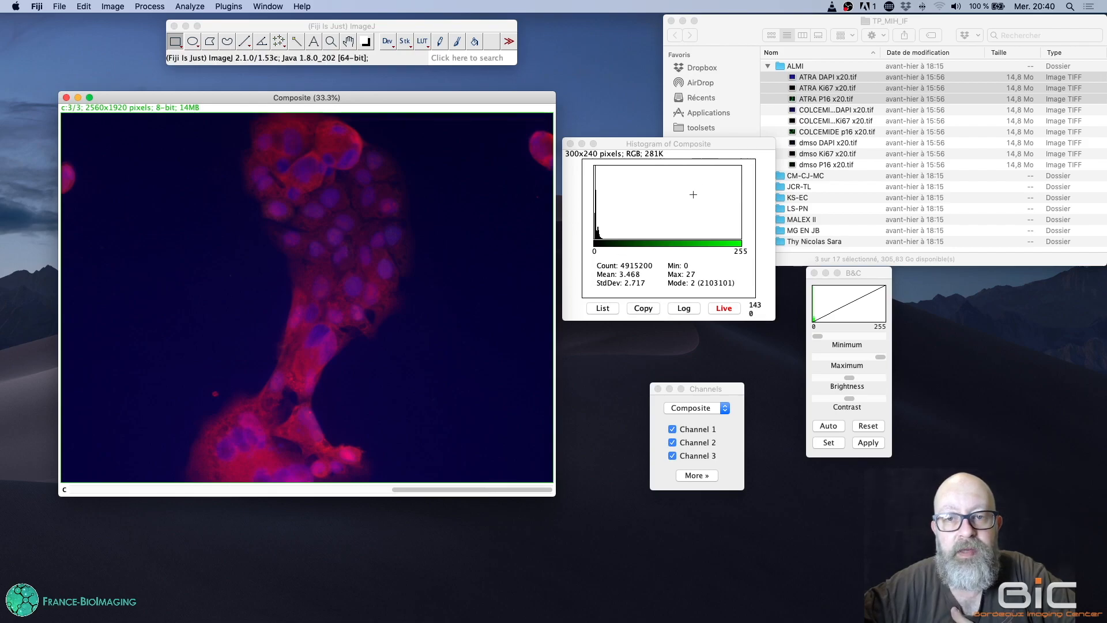
{"action": "left_click", "coordinate": [699, 152]}
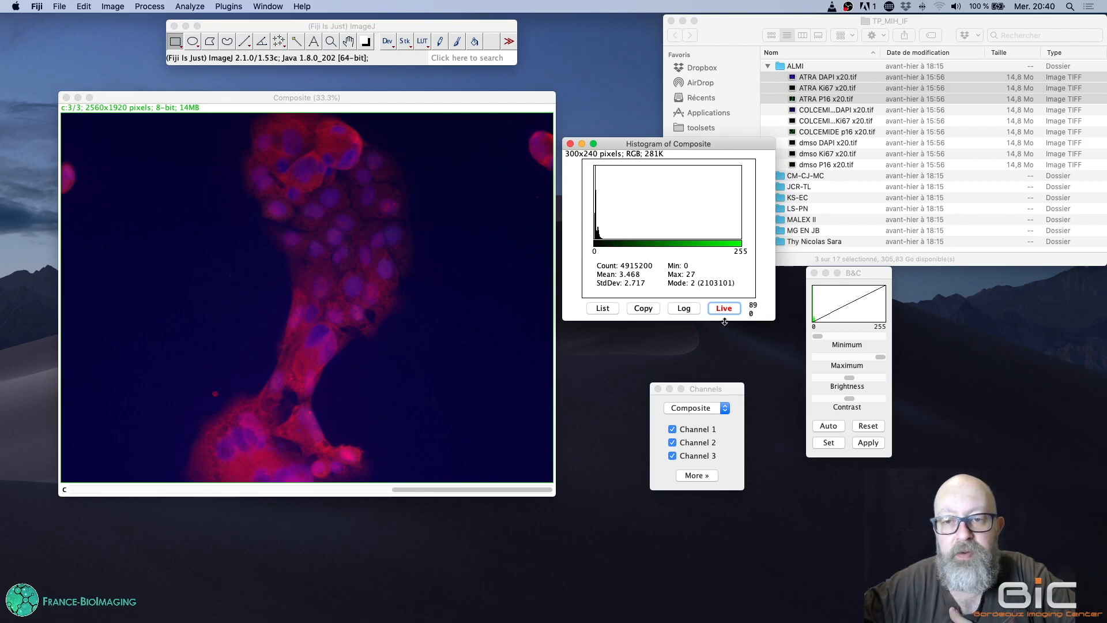
{"action": "mouse_move", "coordinate": [873, 271]}
{"action": "left_mouse_down"}
{"action": "mouse_move", "coordinate": [886, 289]}
{"action": "mouse_move", "coordinate": [866, 285]}
{"action": "left_mouse_up"}
{"action": "left_click", "coordinate": [681, 155]}
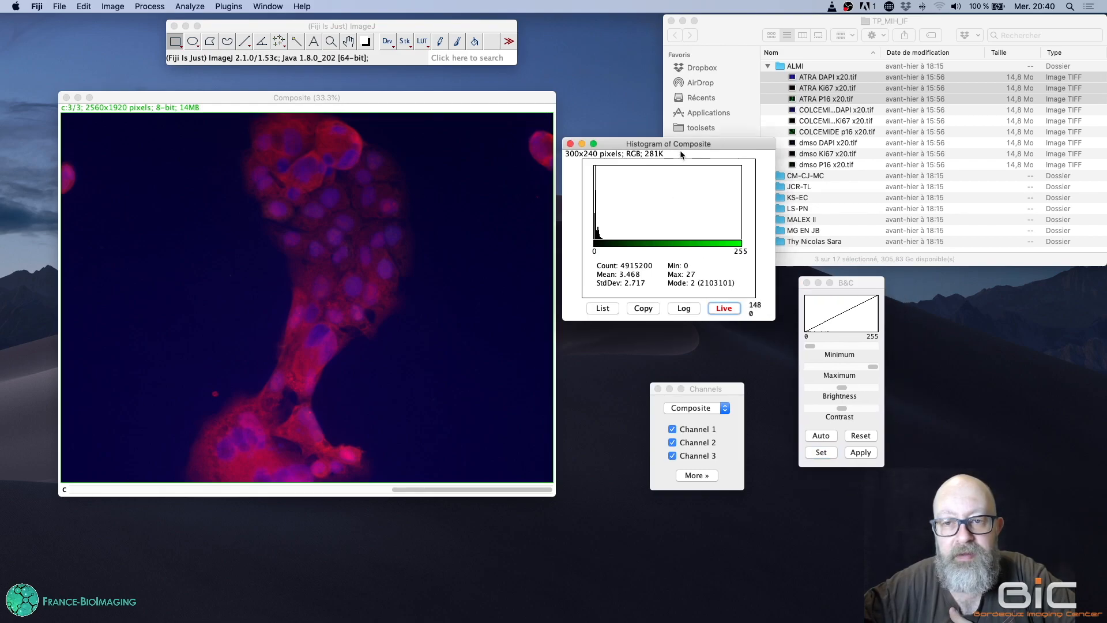
{"action": "left_click", "coordinate": [486, 111]}
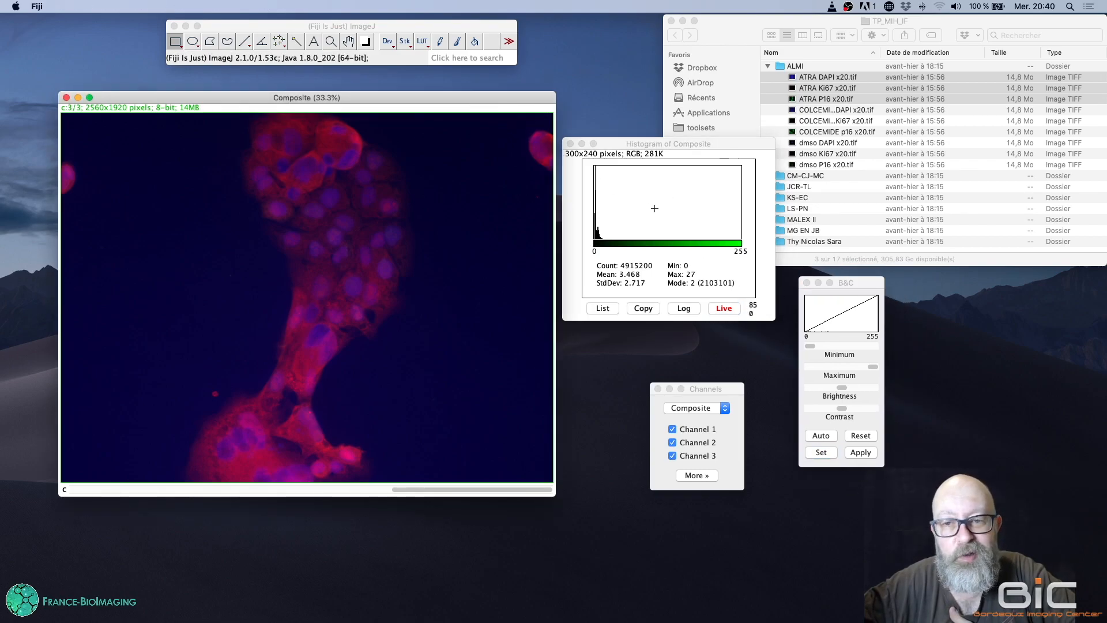
{"action": "left_click", "coordinate": [868, 285]}
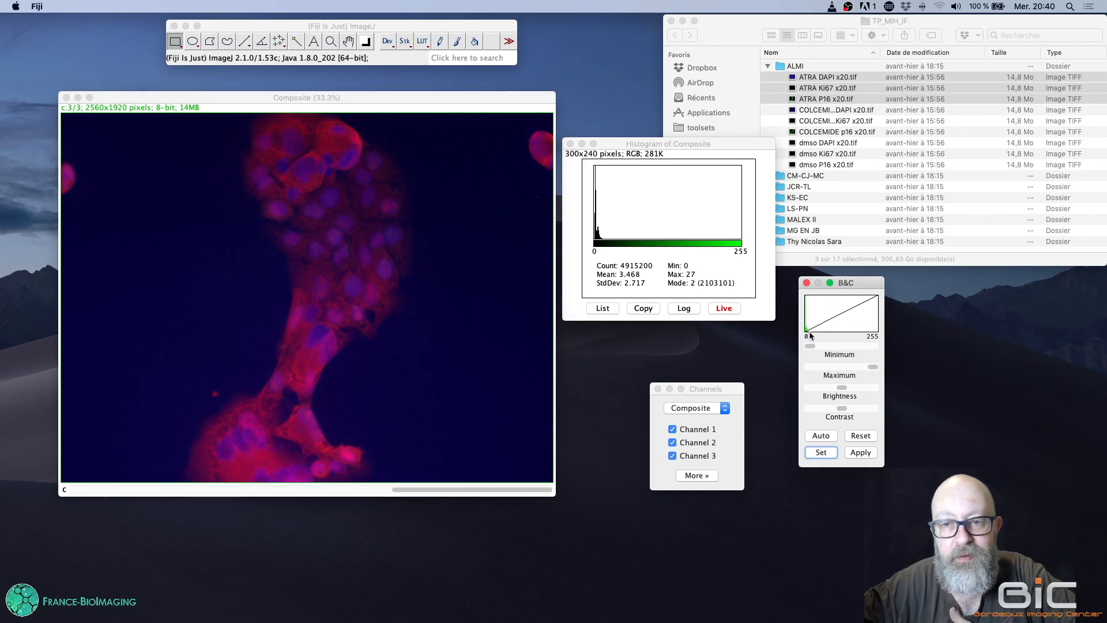
Set the maximum displayed value of Channel 3 to 27, keeping the minimum at 0
{"action": "left_click", "coordinate": [821, 453]}
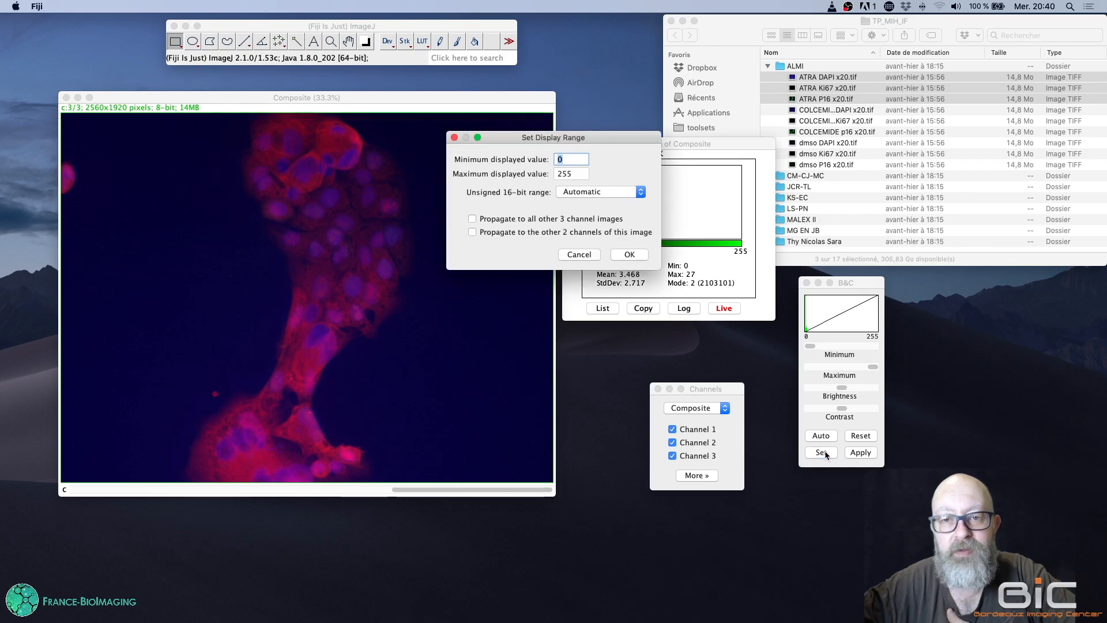
{"action": "key", "text": "Tab"}
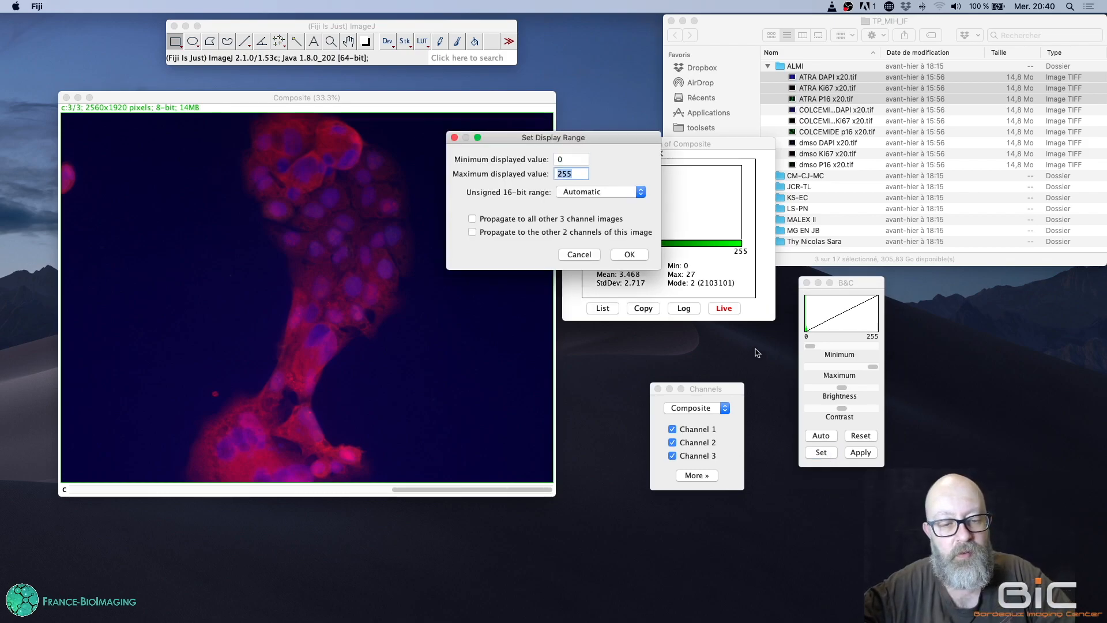
{"action": "type", "text": "27"}
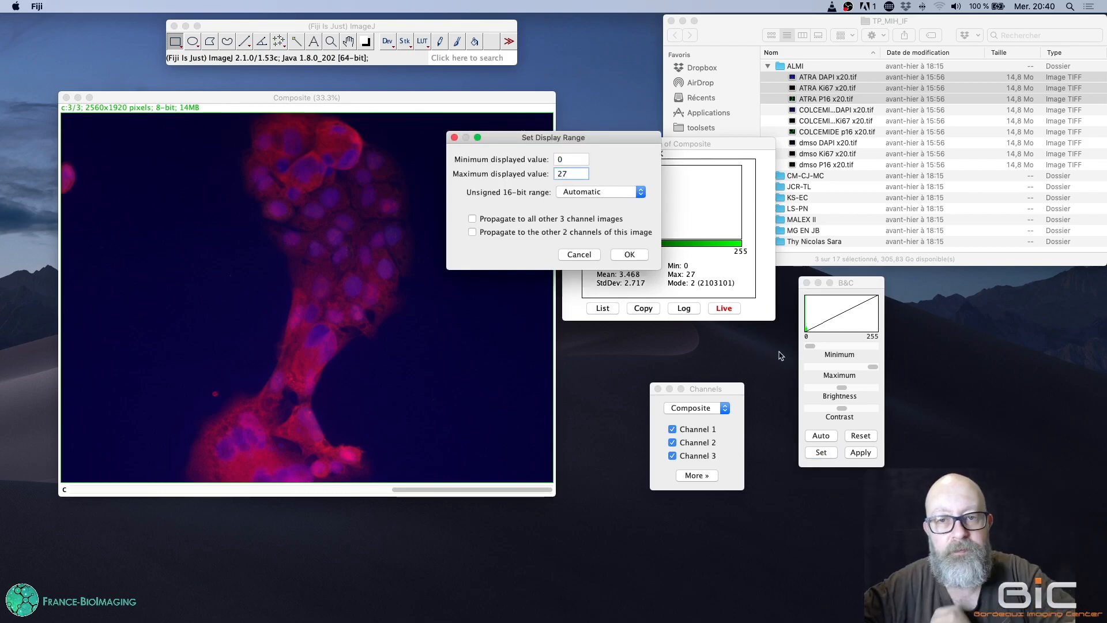
{"action": "left_click", "coordinate": [634, 254]}
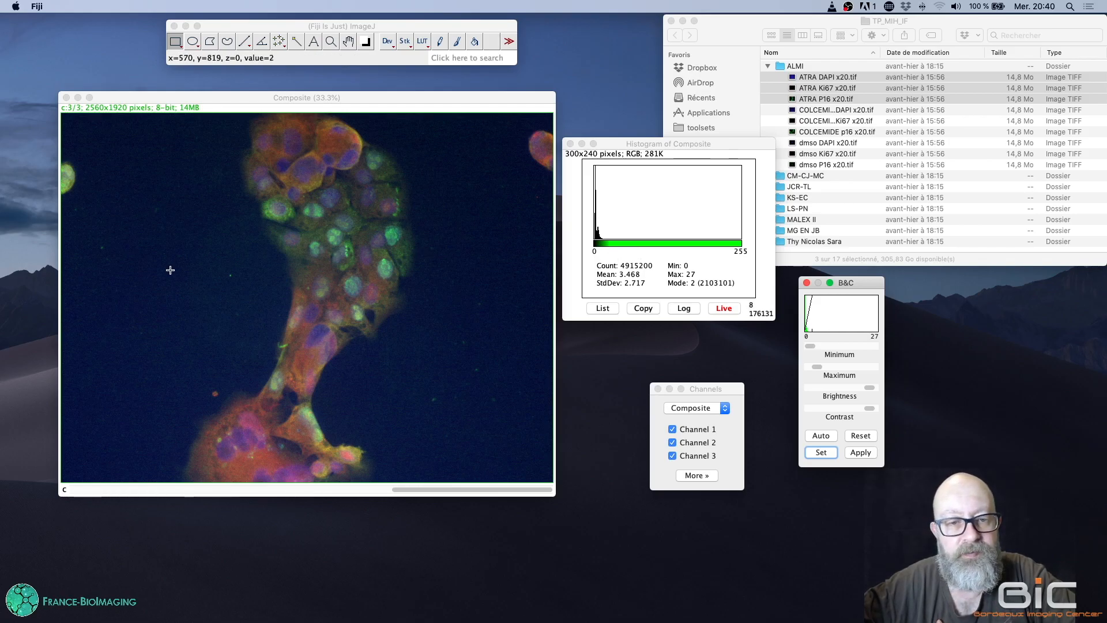
Switch the composite to Channel 1 and set its display range to a minimum of 31 and a maximum of 154
{"action": "left_click", "coordinate": [116, 489]}
{"action": "left_click", "coordinate": [113, 489]}
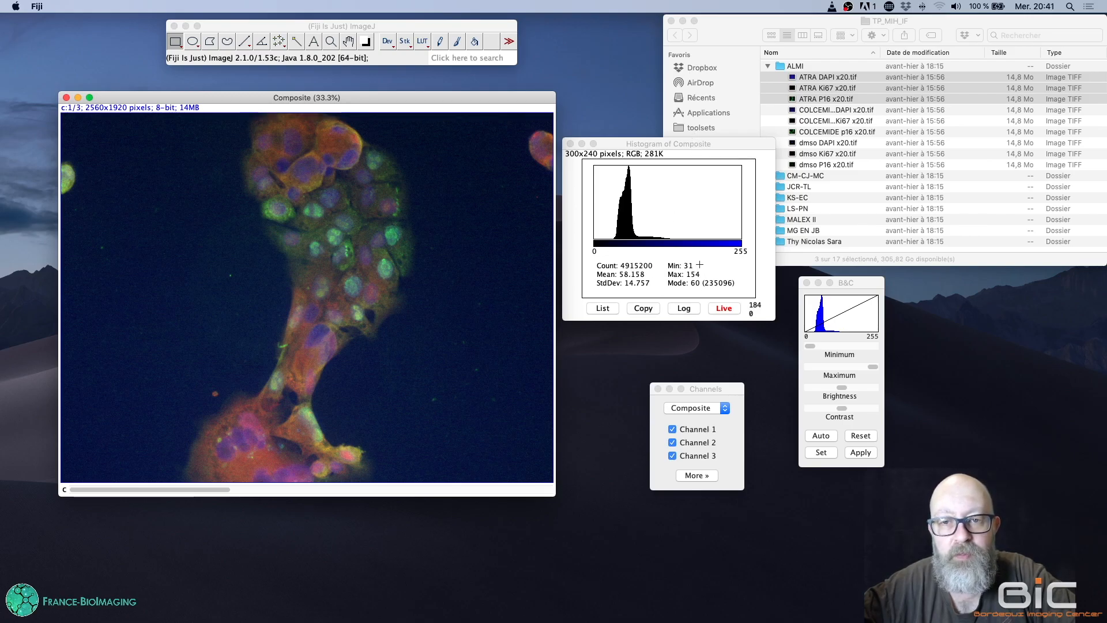
{"action": "left_click", "coordinate": [823, 453]}
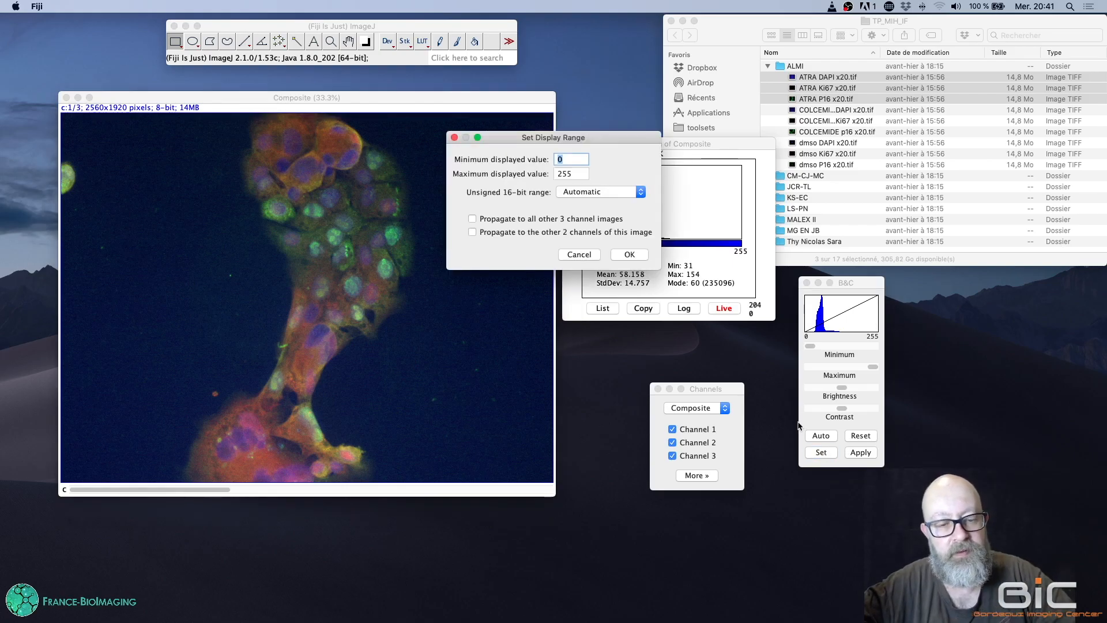
{"action": "type", "text": "31"}
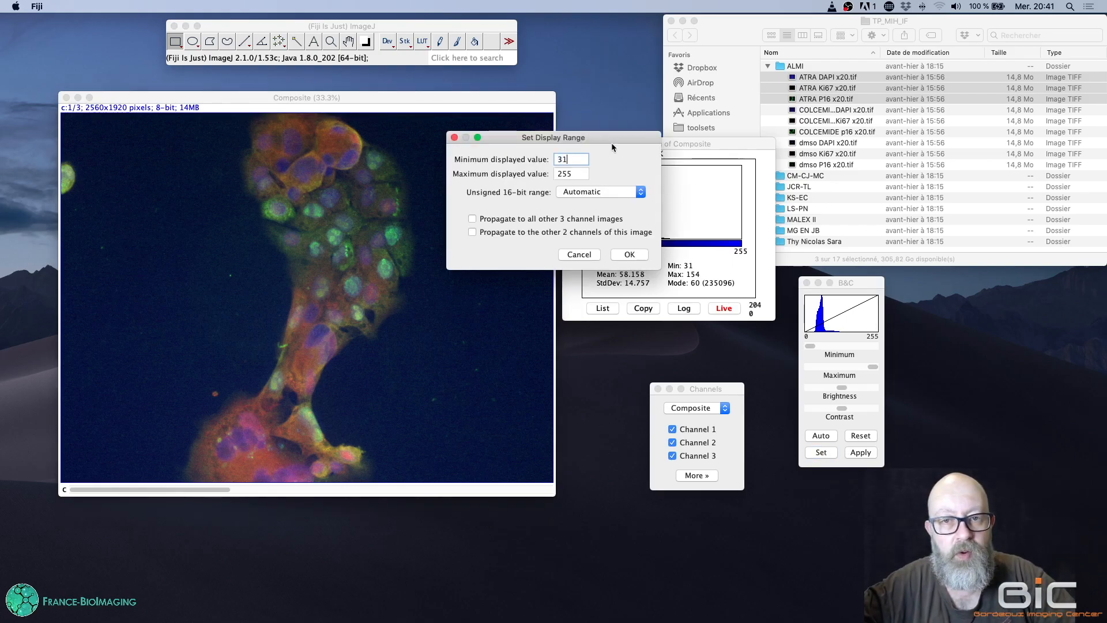
{"action": "key", "text": "Tab"}
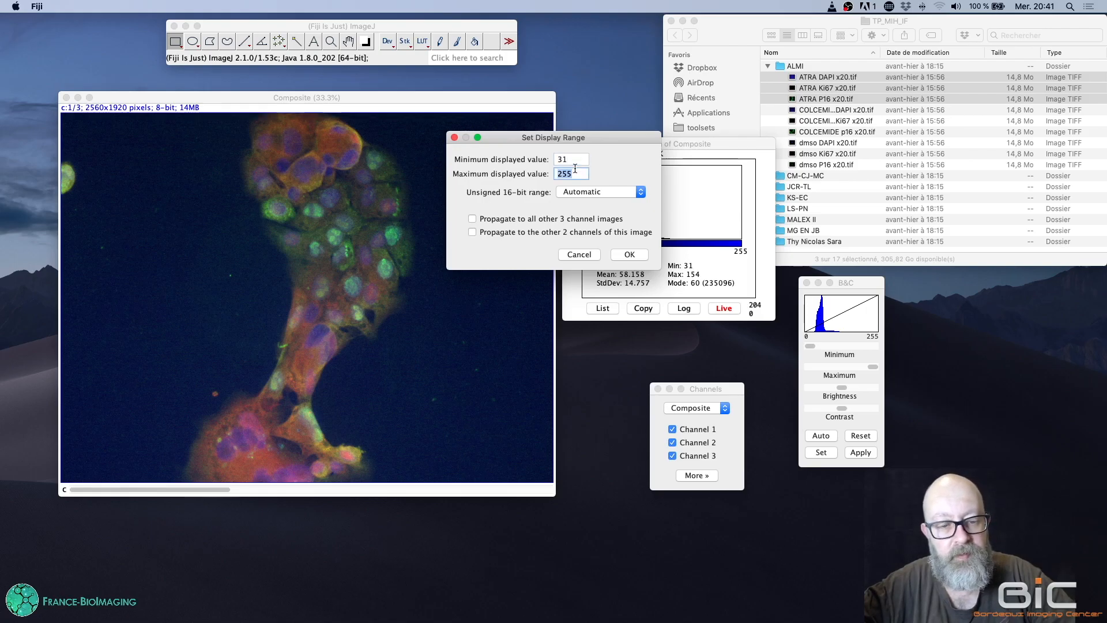
{"action": "type", "text": "154"}
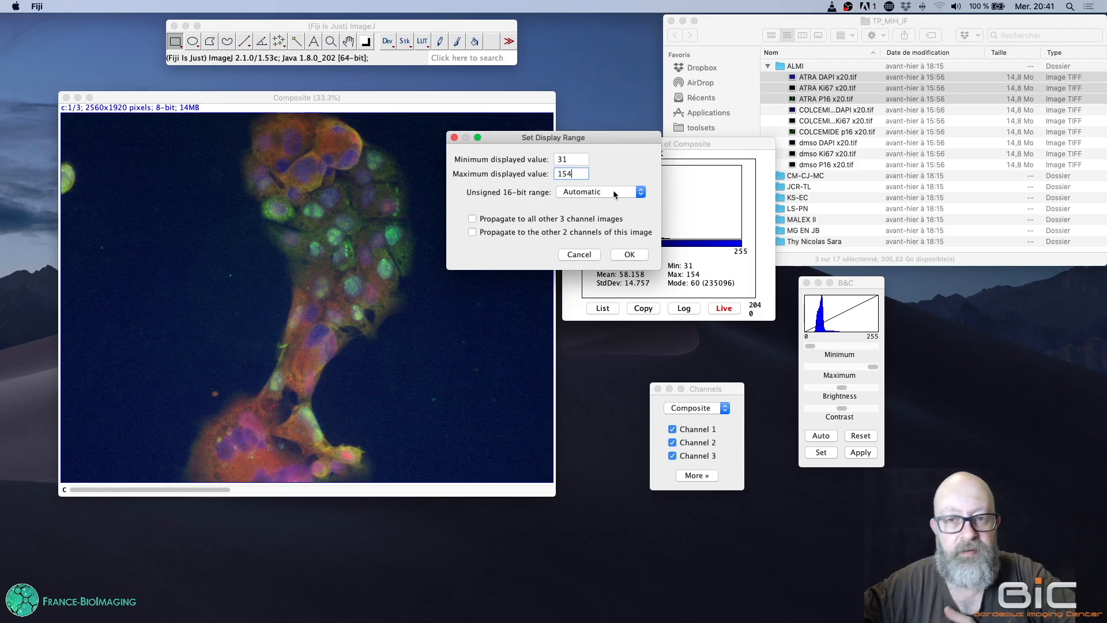
{"action": "left_click", "coordinate": [629, 254]}
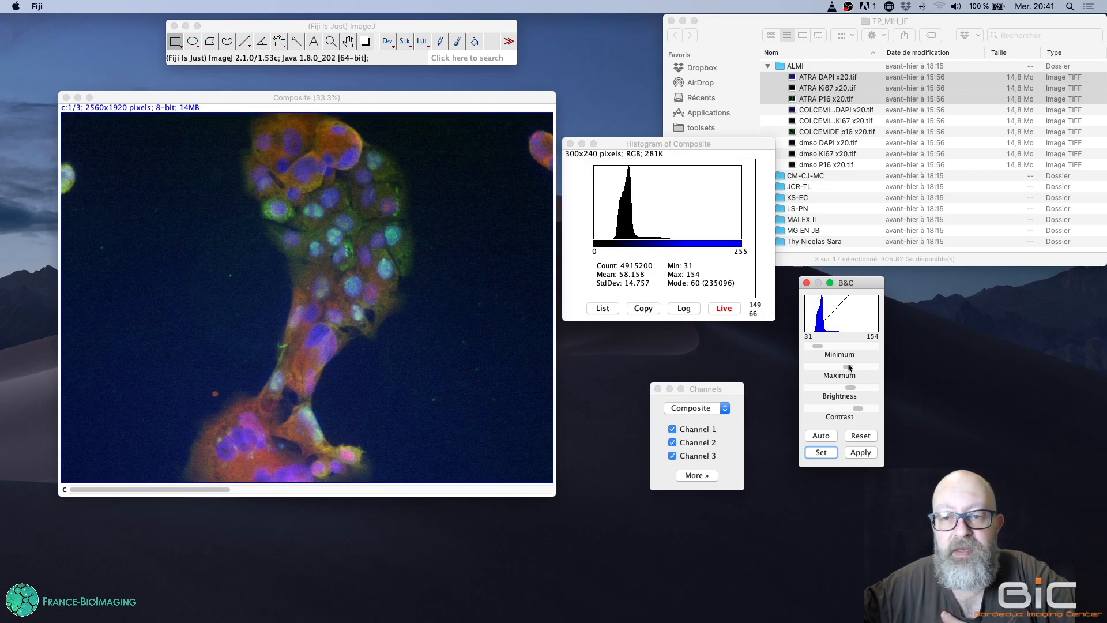
Try lower maximum displayed values of 70, 56 and 79 for Channel 1, keeping the minimum at 31
{"action": "left_click_drag", "start_coordinate": [846, 363], "coordinate": [828, 362]}
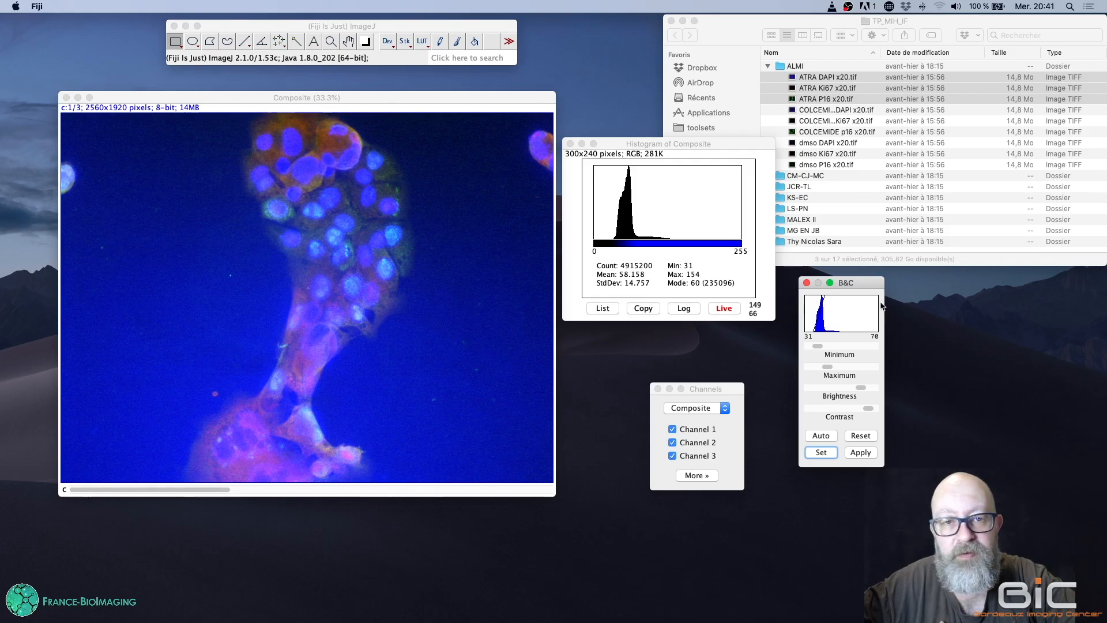
{"action": "left_click_drag", "start_coordinate": [828, 365], "coordinate": [825, 366]}
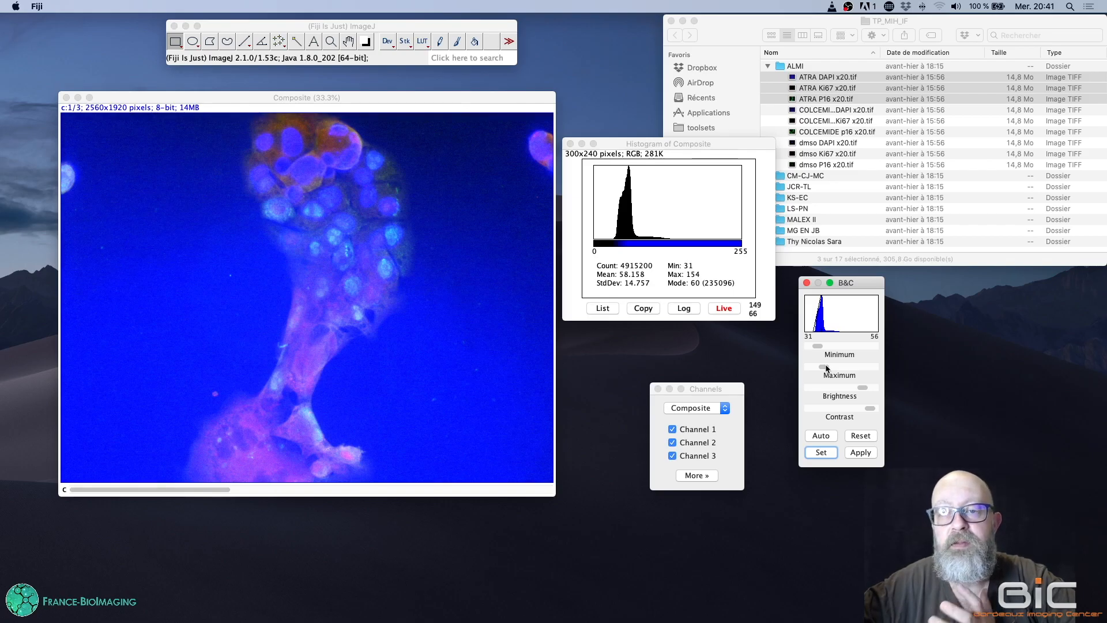
{"action": "left_click_drag", "start_coordinate": [826, 367], "coordinate": [832, 366]}
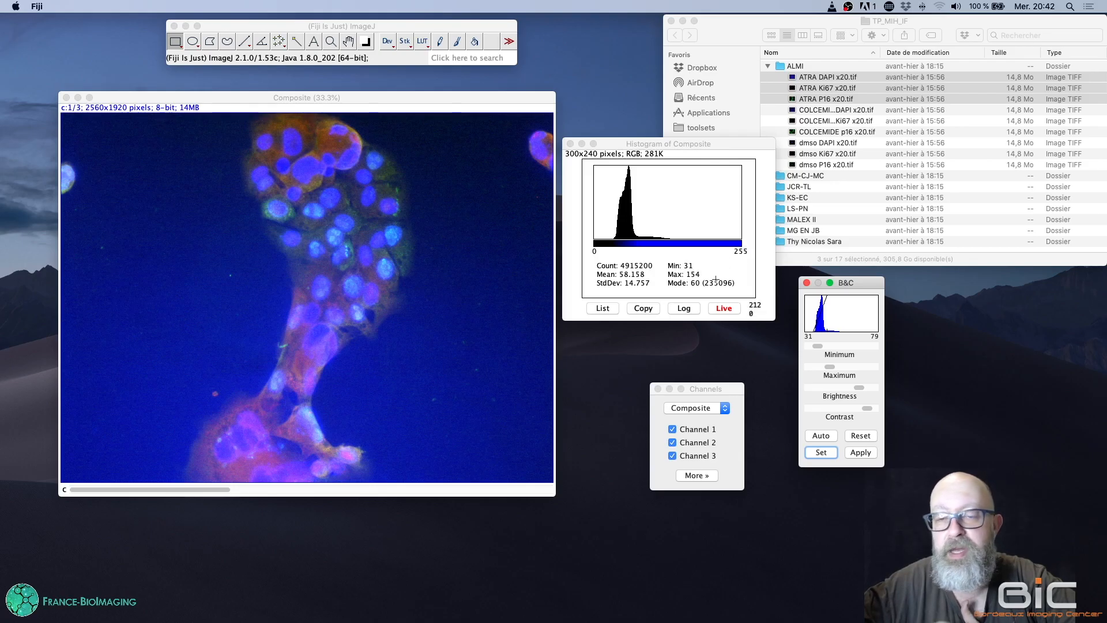
Set the exact maximum displayed value of Channel 1 to 154
{"action": "left_click", "coordinate": [821, 453]}
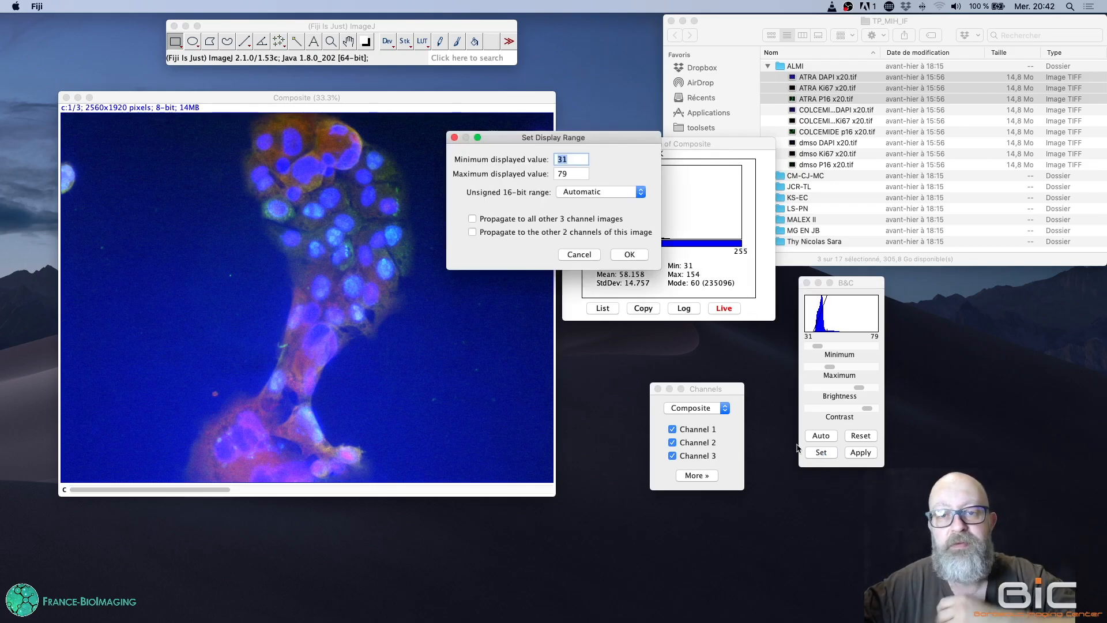
{"action": "double_click", "coordinate": [585, 175]}
{"action": "type", "text": "154"}
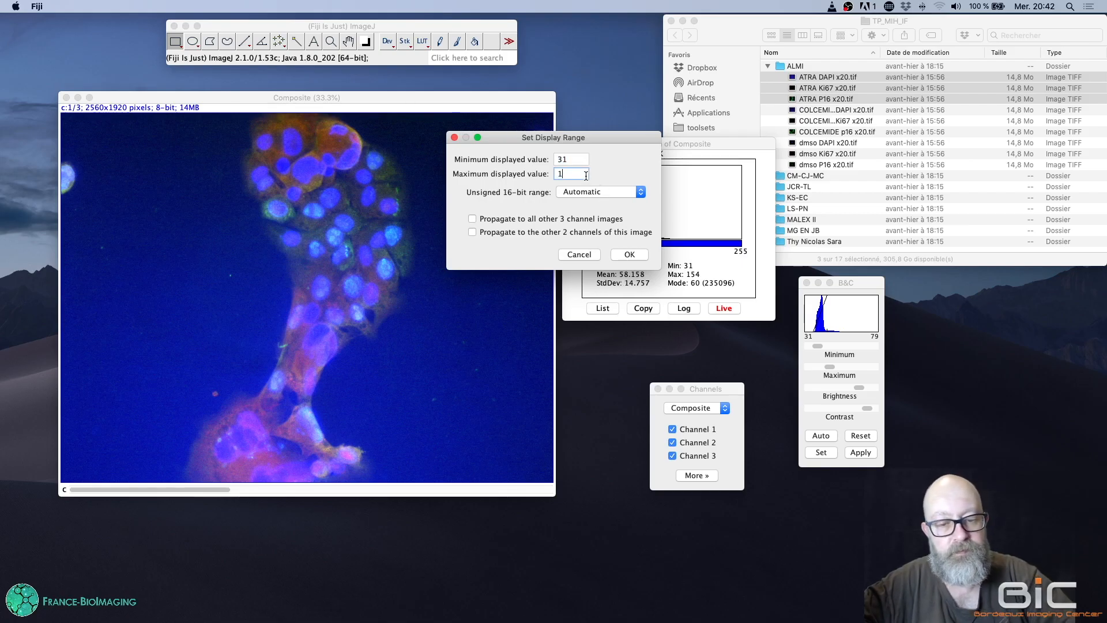
{"action": "left_click", "coordinate": [629, 255]}
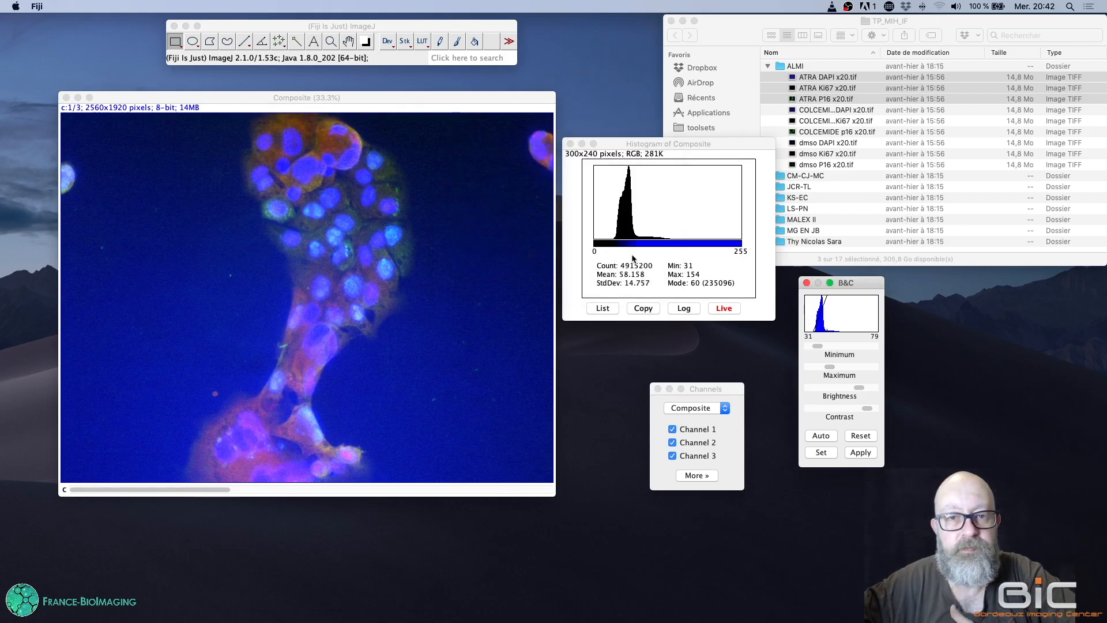
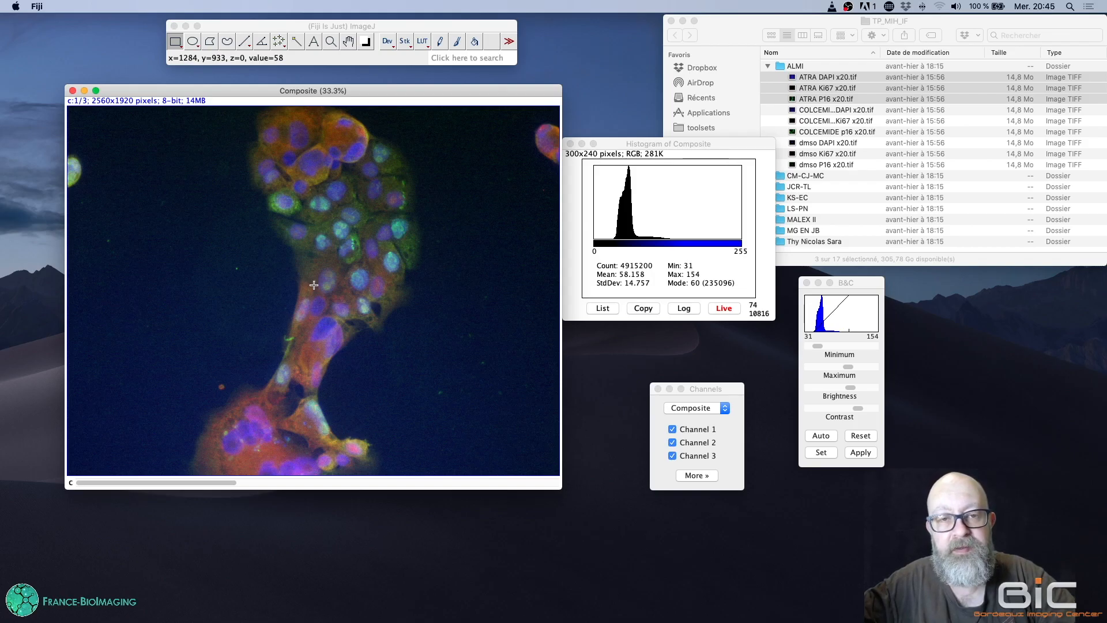
Duplicate only channel 1 of the composite as a separate image titled Composite-1
{"action": "key", "text": "super+shift+d"}
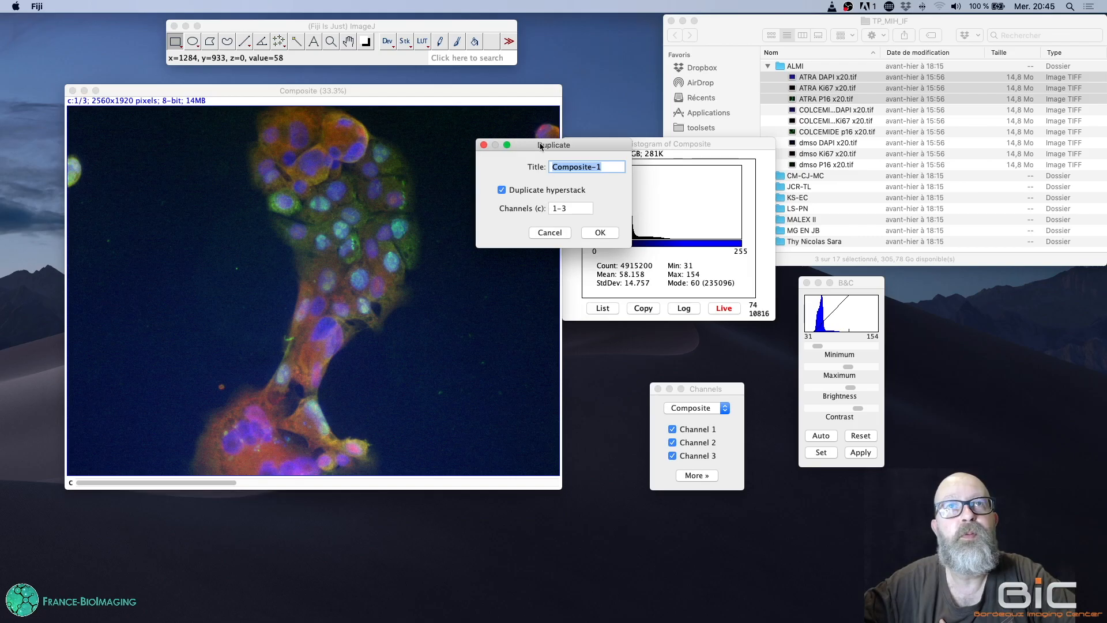
{"action": "left_click", "coordinate": [551, 234]}
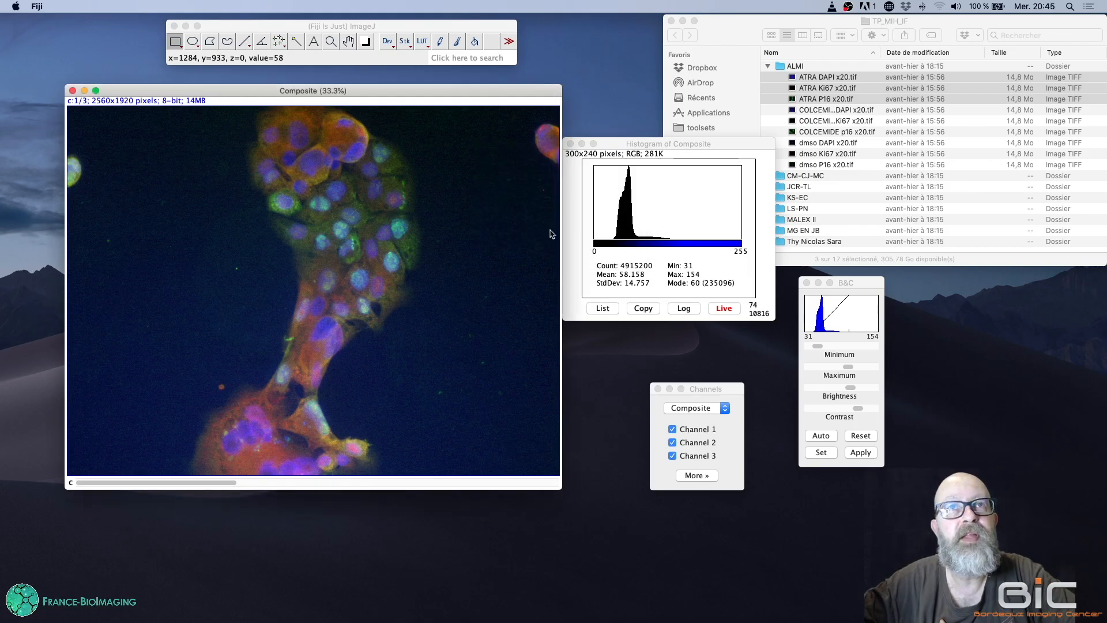
{"action": "left_click", "coordinate": [240, 26]}
{"action": "left_click", "coordinate": [110, 6]}
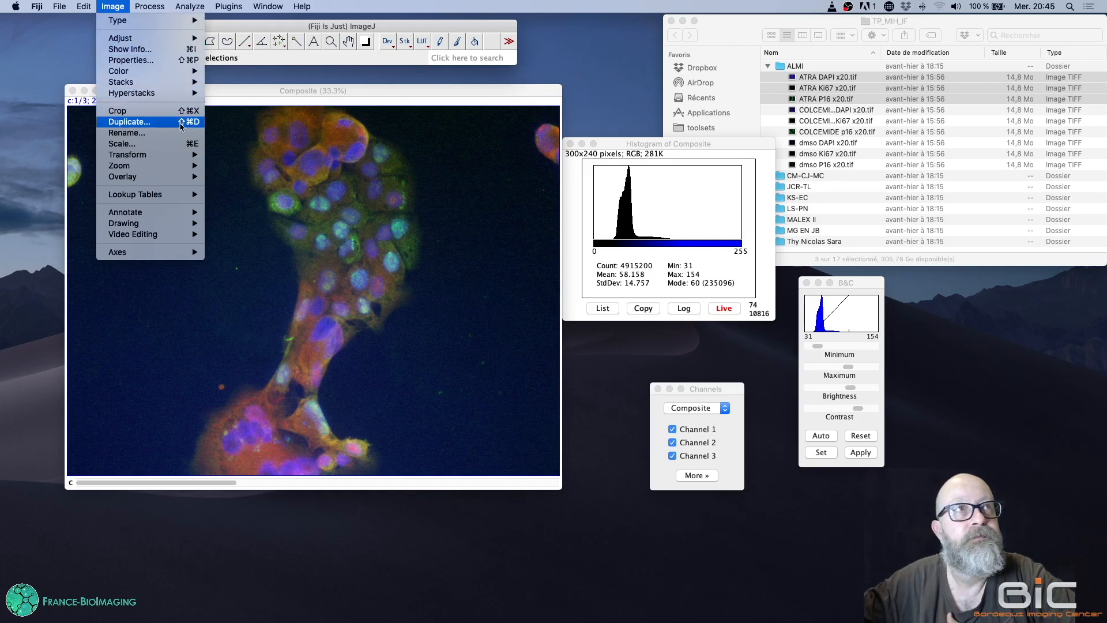
{"action": "left_click", "coordinate": [181, 125]}
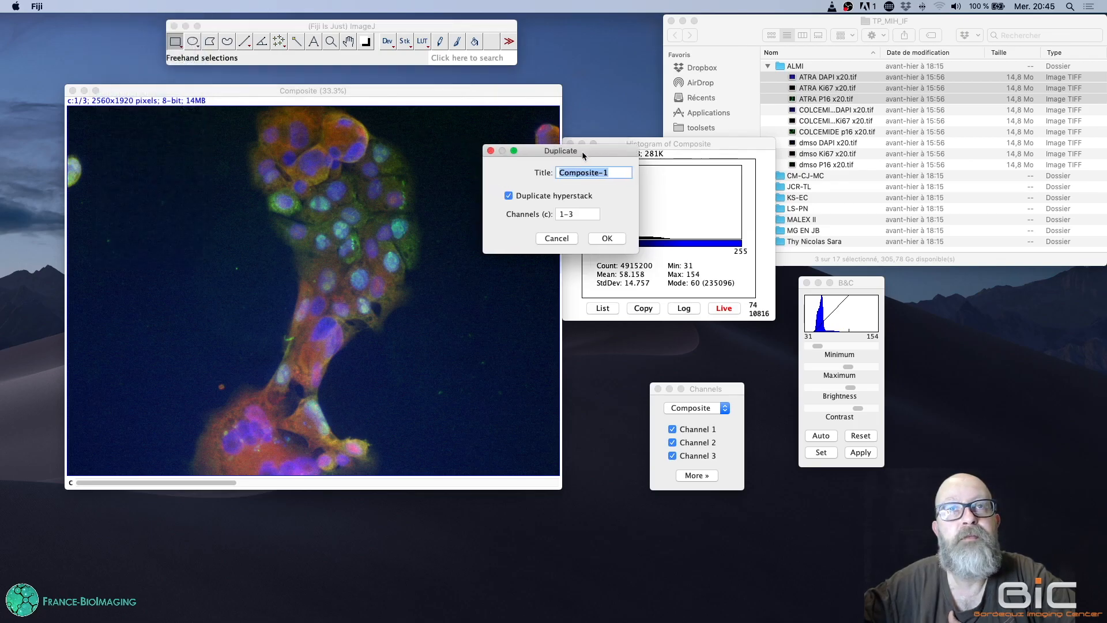
{"action": "left_click_drag", "start_coordinate": [582, 151], "coordinate": [663, 163]}
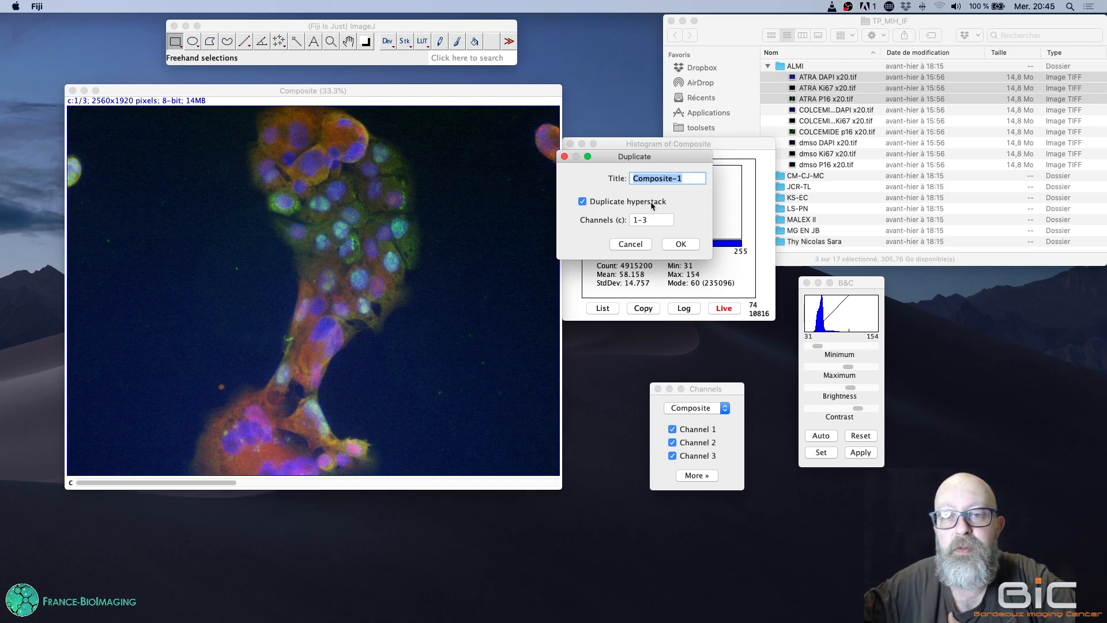
{"action": "left_click", "coordinate": [583, 202]}
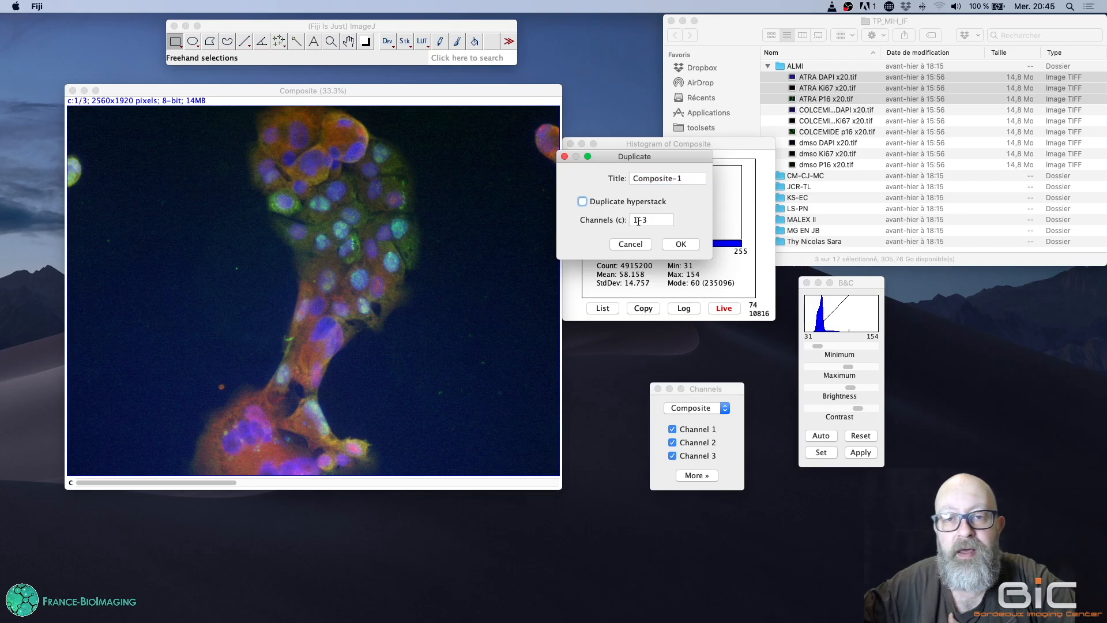
{"action": "mouse_move", "coordinate": [652, 222]}
{"action": "left_mouse_down"}
{"action": "mouse_move", "coordinate": [633, 221]}
{"action": "mouse_move", "coordinate": [662, 221]}
{"action": "left_mouse_up"}
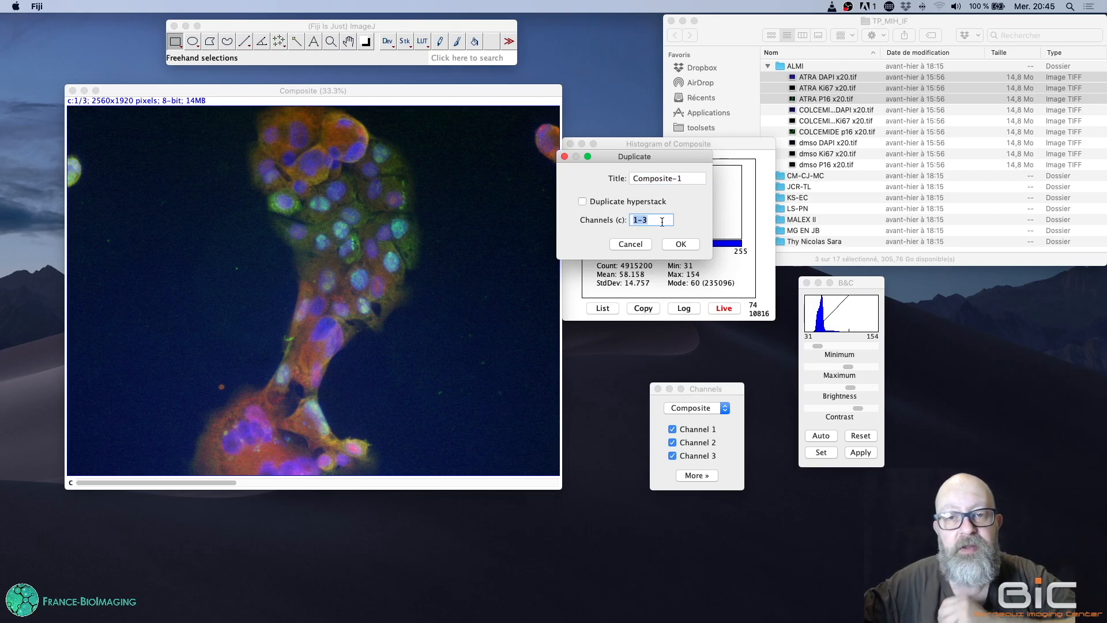
{"action": "type", "text": "1"}
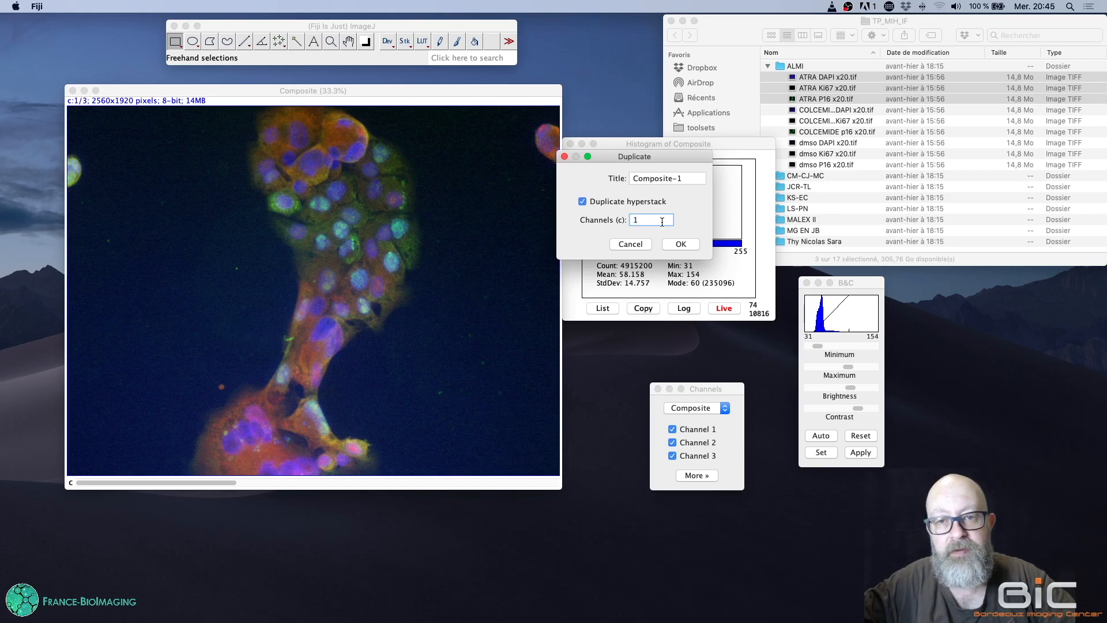
{"action": "left_click", "coordinate": [681, 244]}
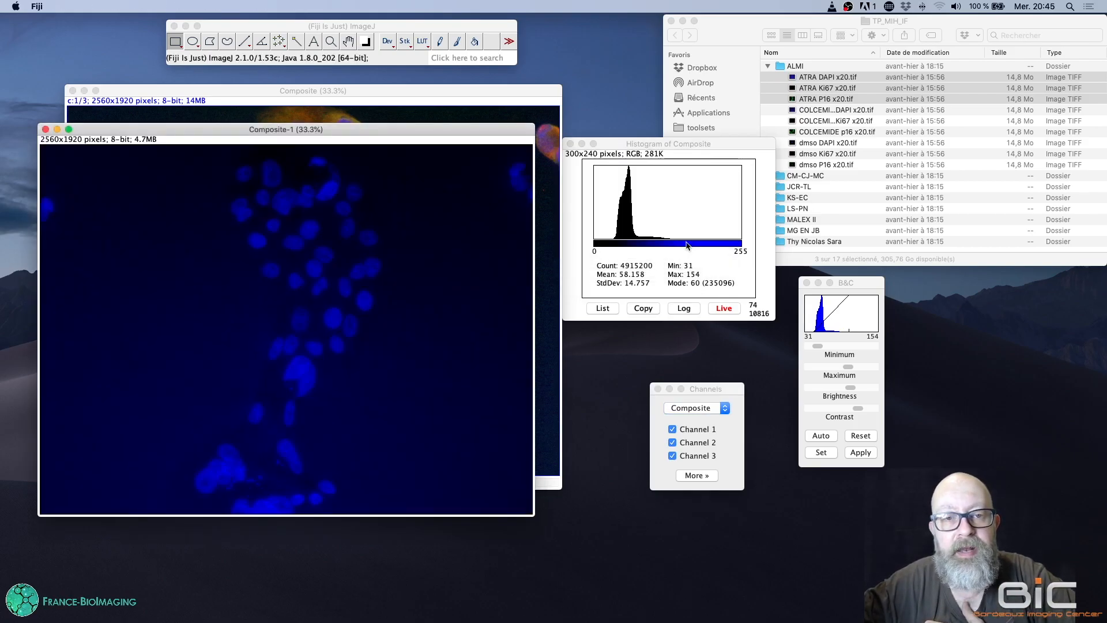
Draw a straight line about 330 pixels long across the clustered upper nuclei of Composite-1, ending inside the bright nucleus beside them
{"action": "left_click_drag", "start_coordinate": [296, 134], "coordinate": [426, 133]}
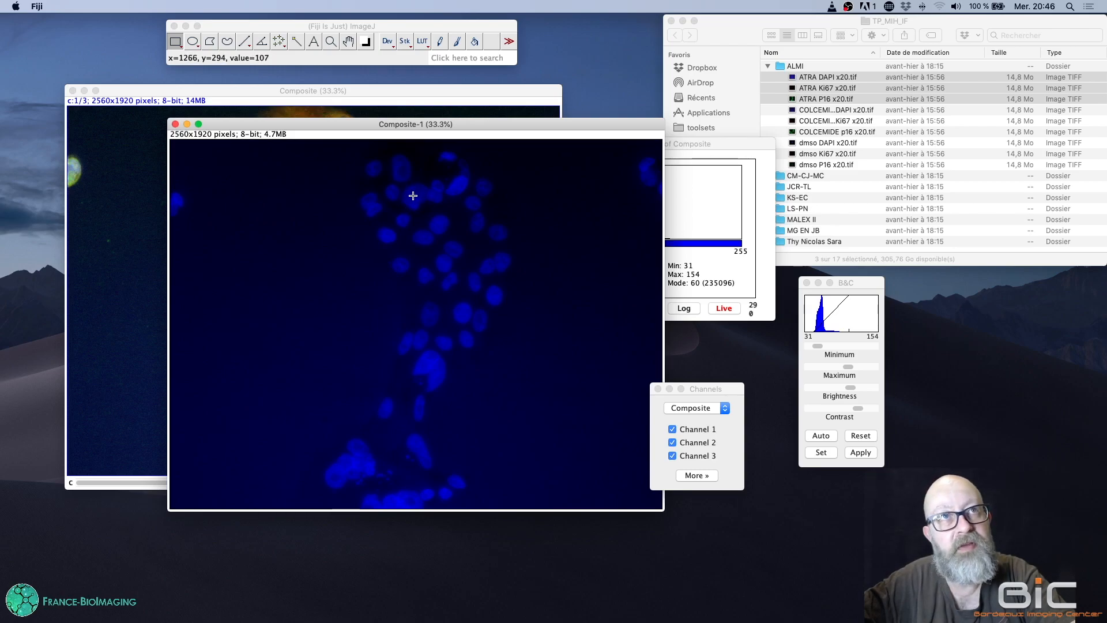
{"action": "key", "text": "plus"}
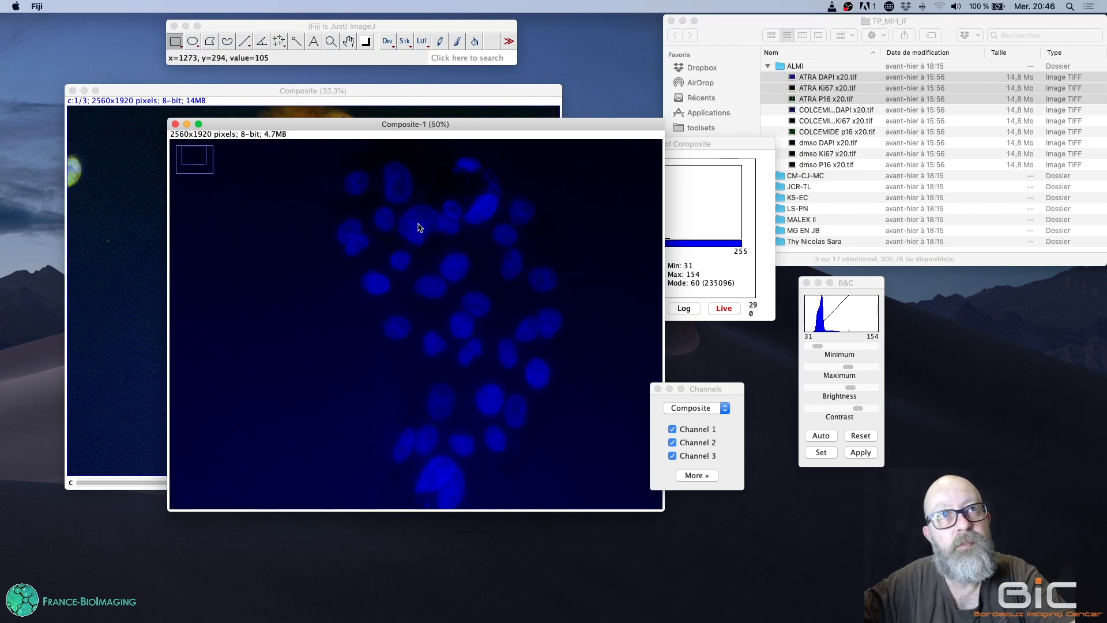
{"action": "key", "text": "plus"}
{"action": "key", "text": "plus"}
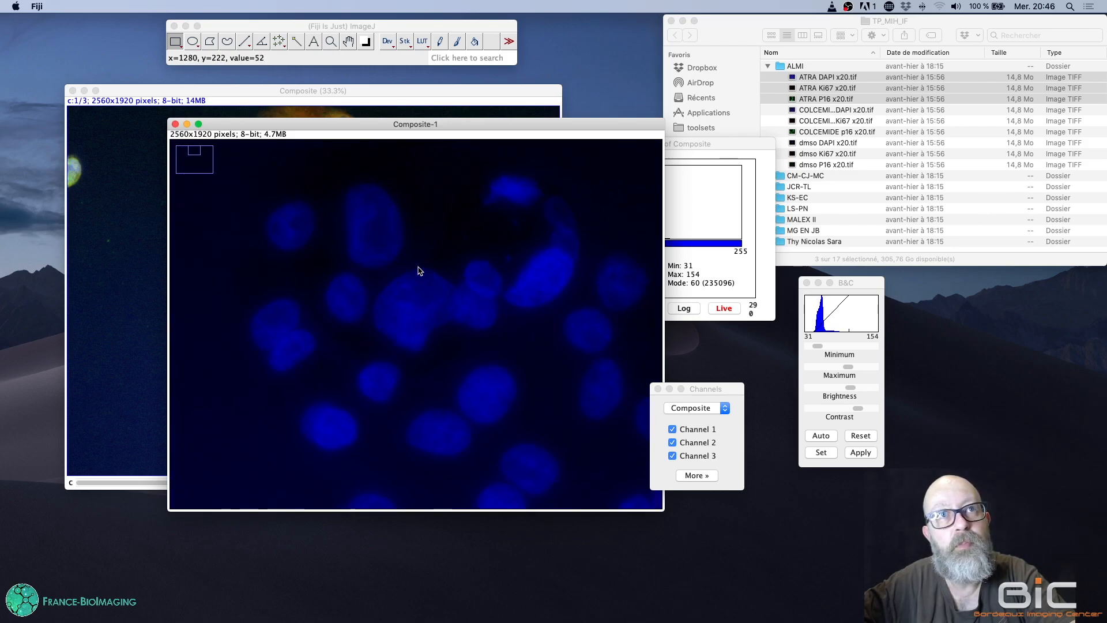
{"action": "key", "text": "plus"}
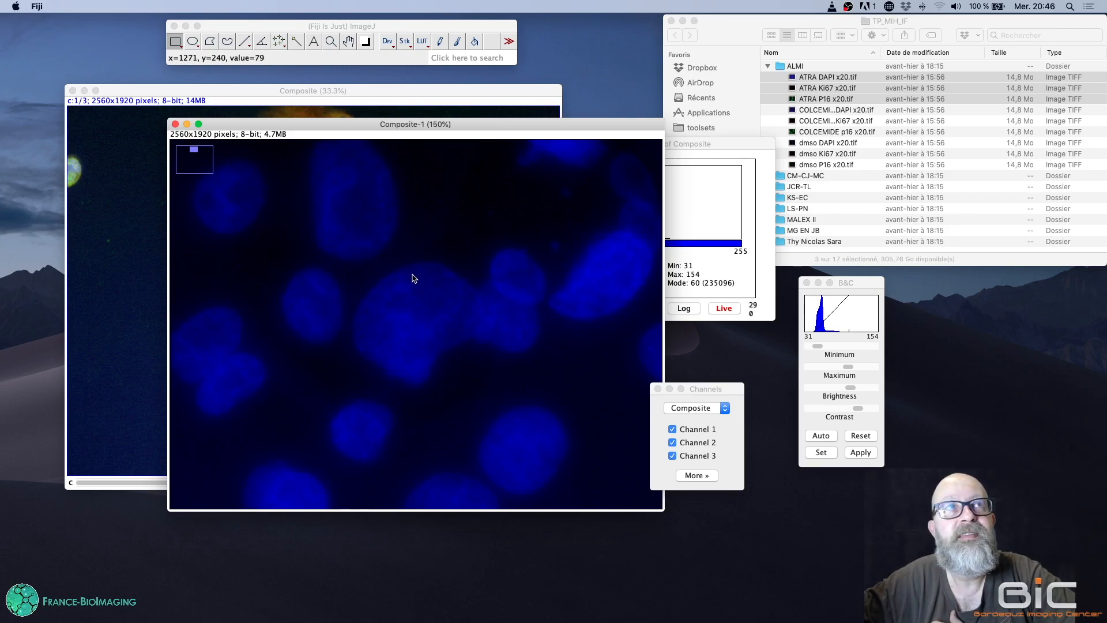
{"action": "left_click", "coordinate": [249, 27]}
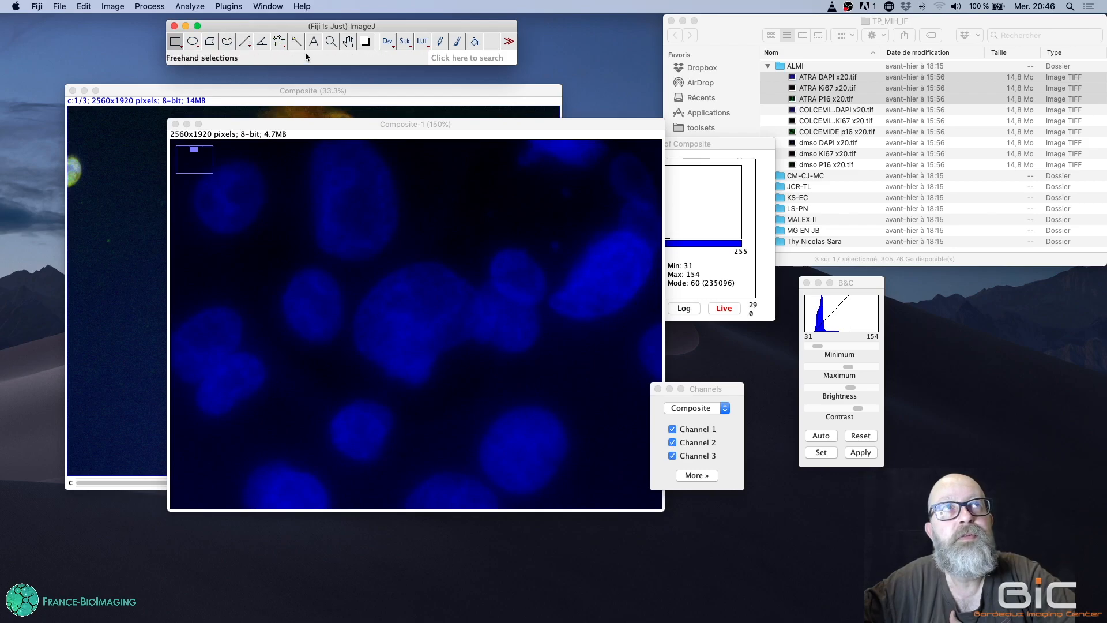
{"action": "left_click", "coordinate": [245, 43]}
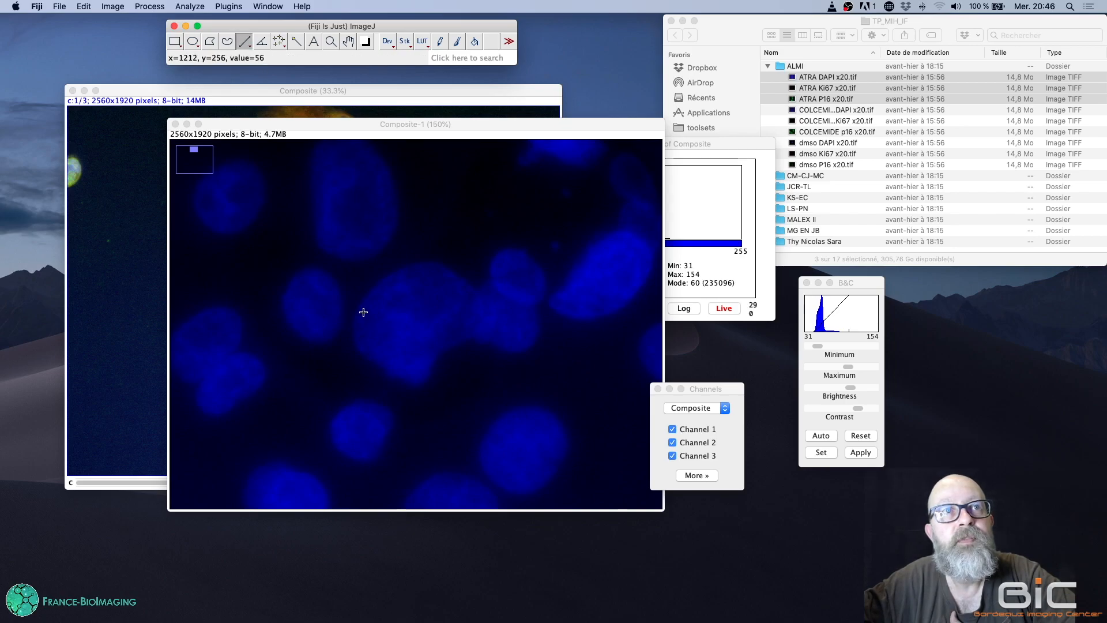
{"action": "mouse_move", "coordinate": [325, 371]}
{"action": "left_mouse_down"}
{"action": "mouse_move", "coordinate": [494, 257]}
{"action": "mouse_move", "coordinate": [496, 241]}
{"action": "left_mouse_up"}
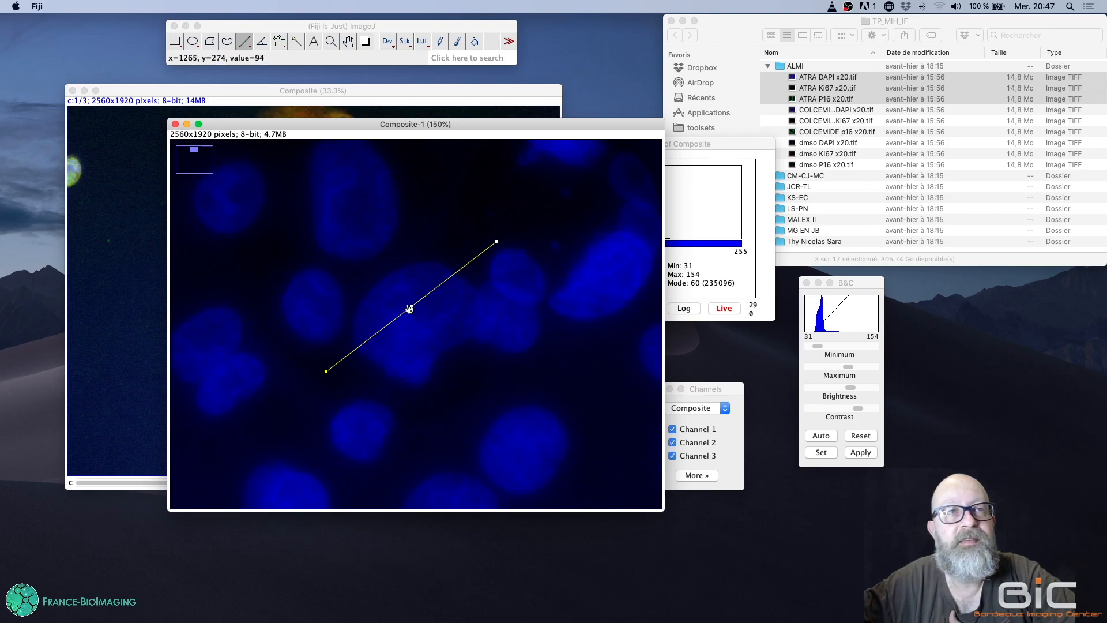
{"action": "left_click", "coordinate": [267, 29]}
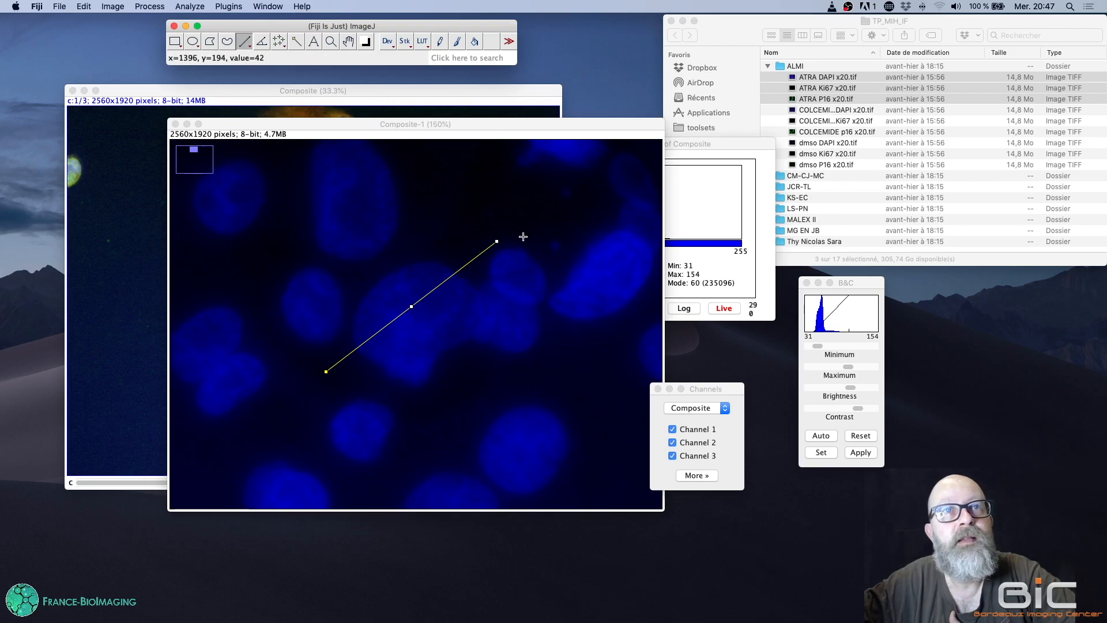
{"action": "left_click_drag", "start_coordinate": [497, 241], "coordinate": [589, 266]}
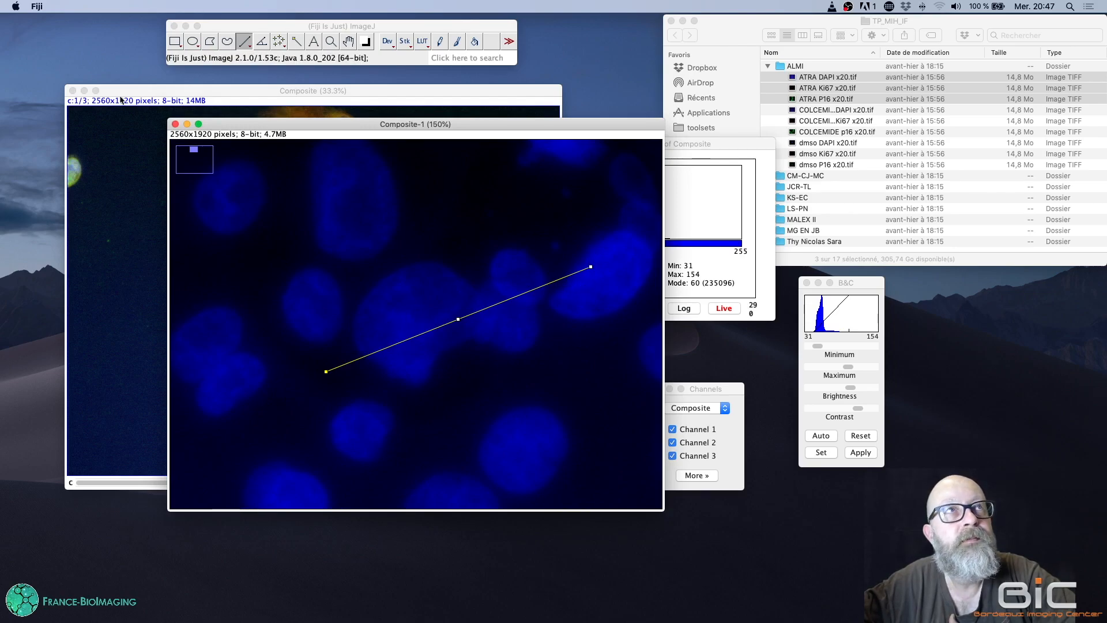
Plot the intensity profile along the line, then make the plot window narrower and place it clear of the Composite-1 image
{"action": "left_click", "coordinate": [245, 26]}
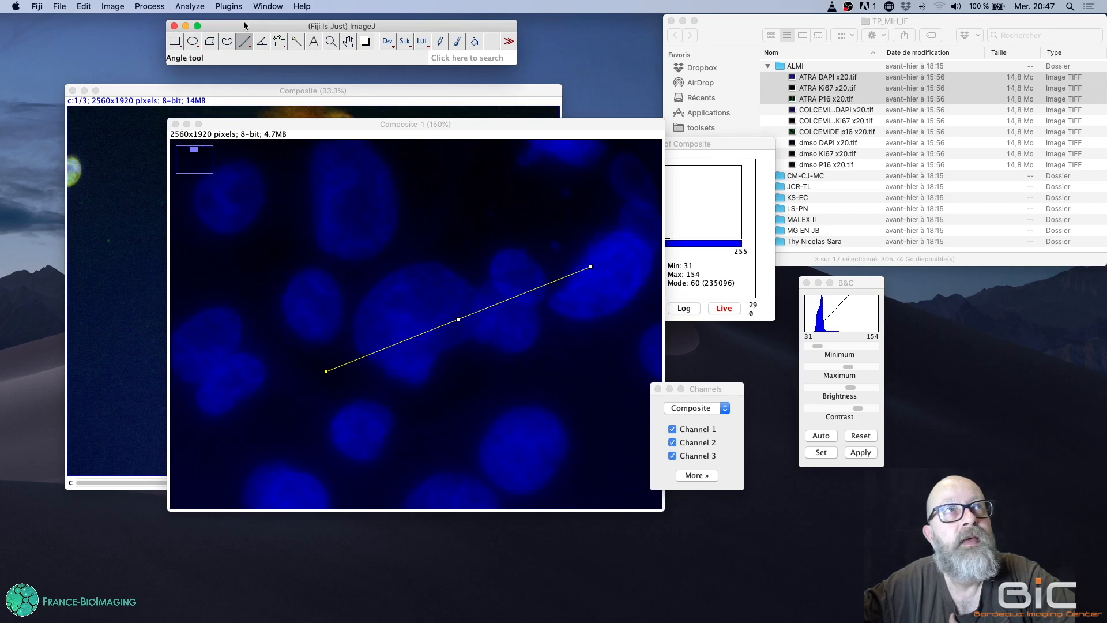
{"action": "left_click", "coordinate": [191, 7]}
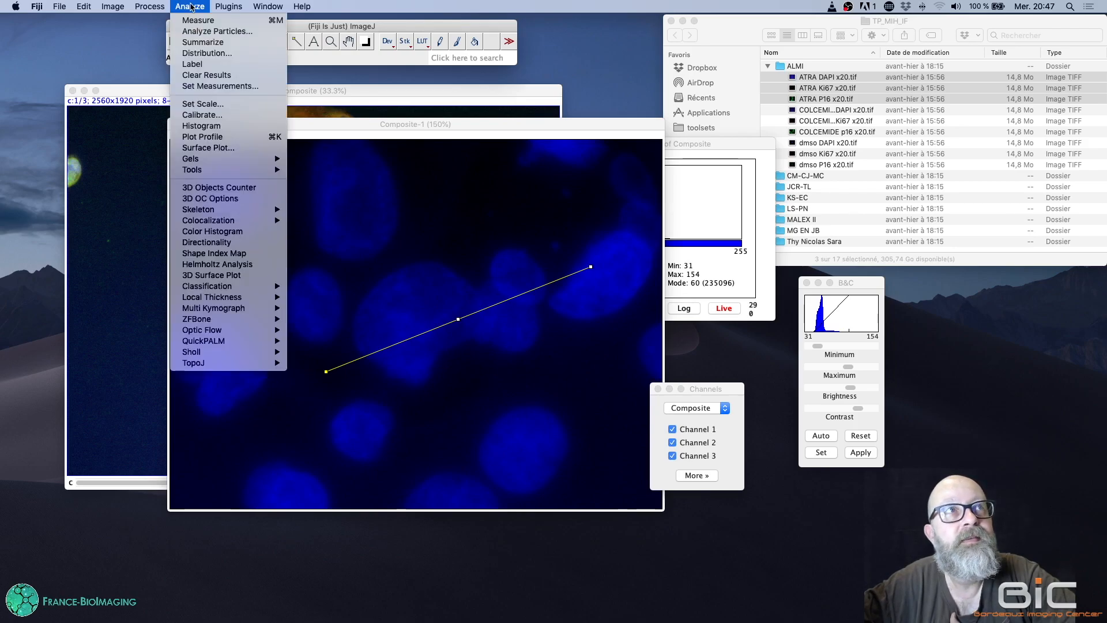
{"action": "left_click", "coordinate": [236, 137]}
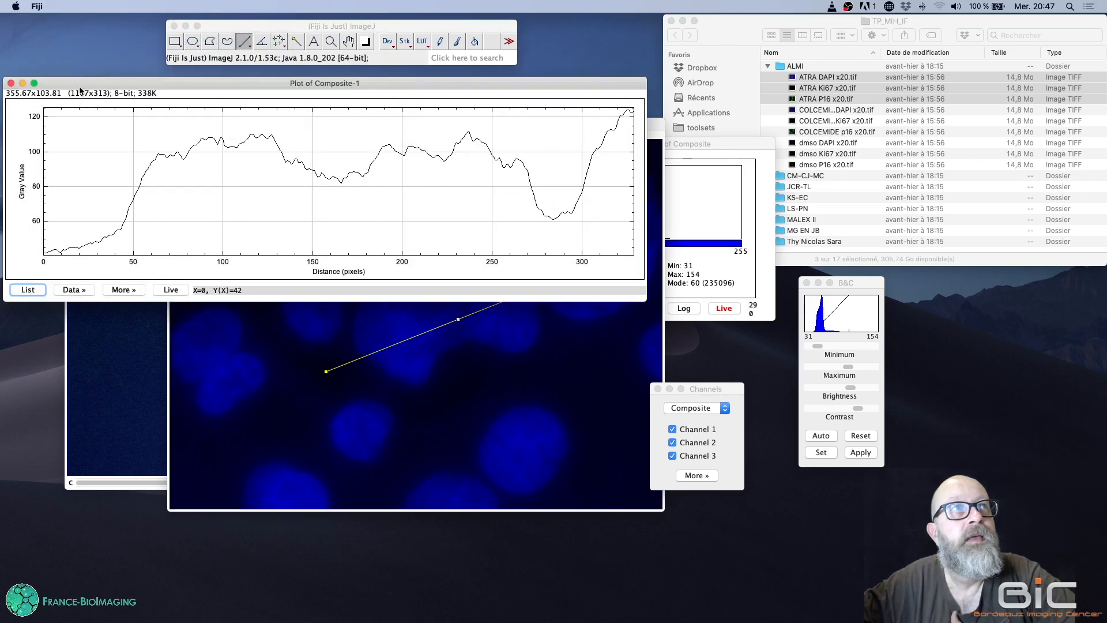
{"action": "left_click_drag", "start_coordinate": [81, 83], "coordinate": [185, 87]}
{"action": "left_click_drag", "start_coordinate": [109, 195], "coordinate": [404, 203]}
{"action": "left_click_drag", "start_coordinate": [486, 87], "coordinate": [762, 98]}
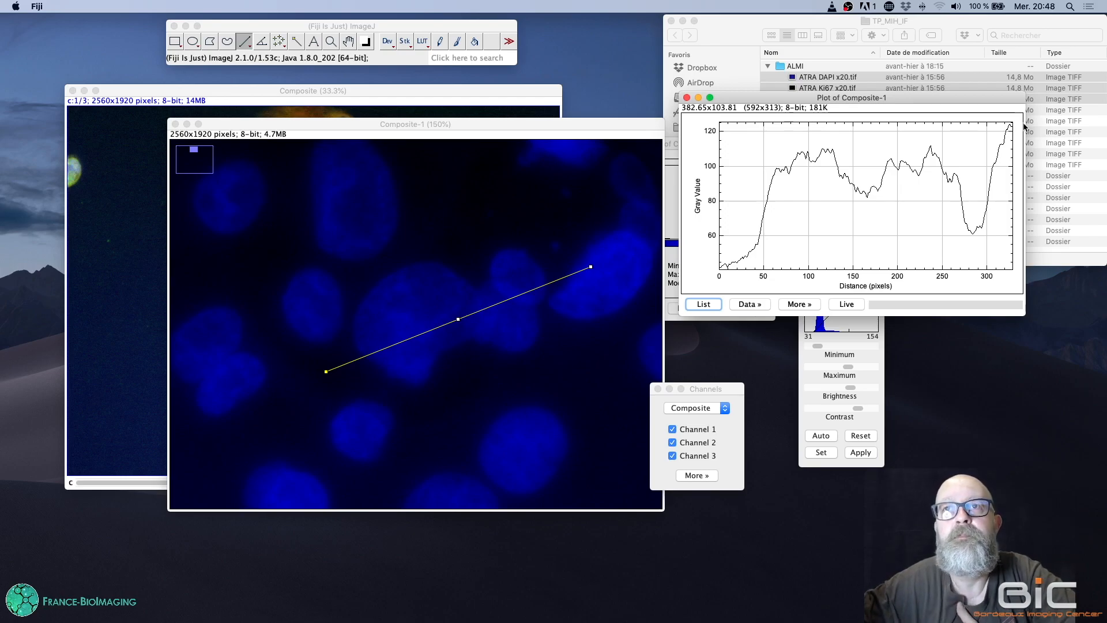
Turn on live updating of the profile plot and extend the line to about 370 pixels, further into the bright nucleus
{"action": "left_click", "coordinate": [847, 305]}
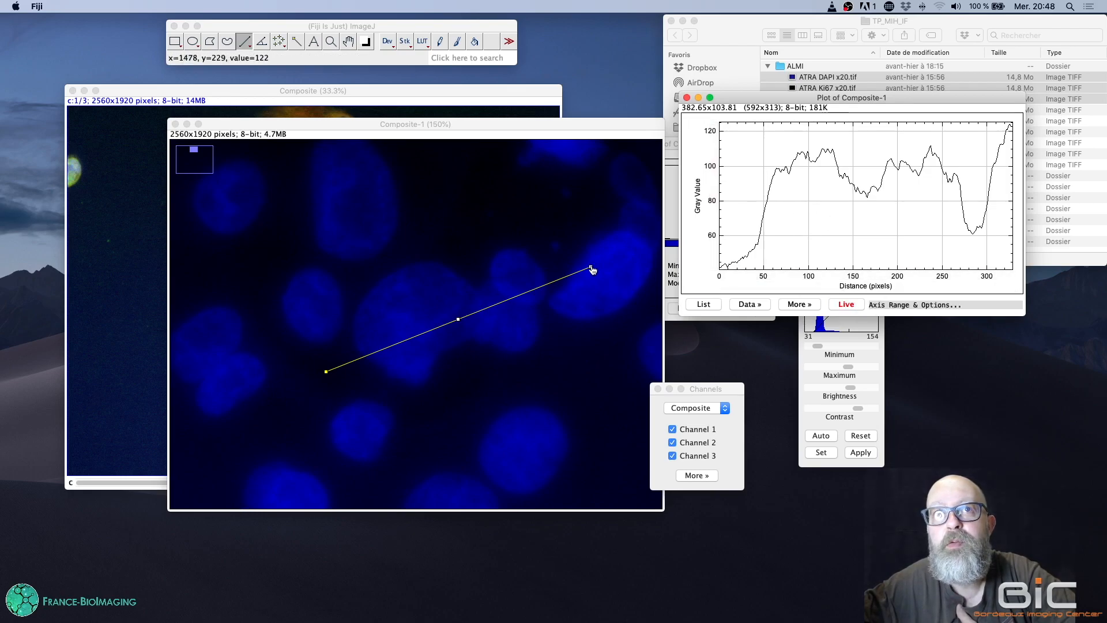
{"action": "left_click", "coordinate": [592, 270]}
{"action": "left_click_drag", "start_coordinate": [592, 270], "coordinate": [635, 262]}
{"action": "left_click_drag", "start_coordinate": [636, 264], "coordinate": [629, 266]}
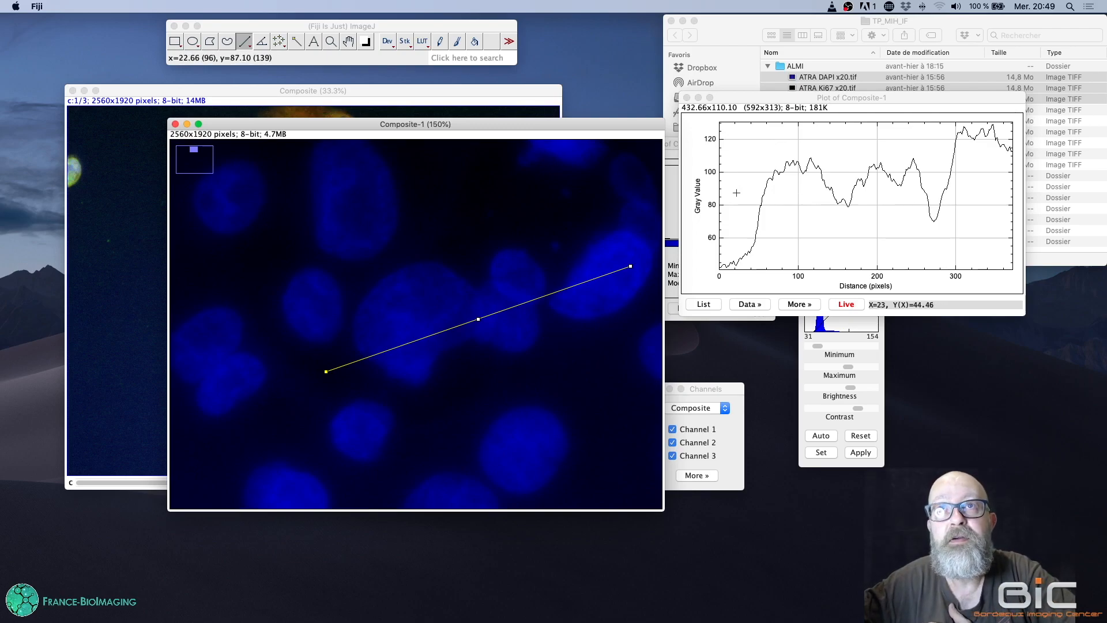
Draw a horizontal threshold line across the profile plot and raise it to a gray value of about 82
{"action": "left_click_drag", "start_coordinate": [734, 227], "coordinate": [1011, 228]}
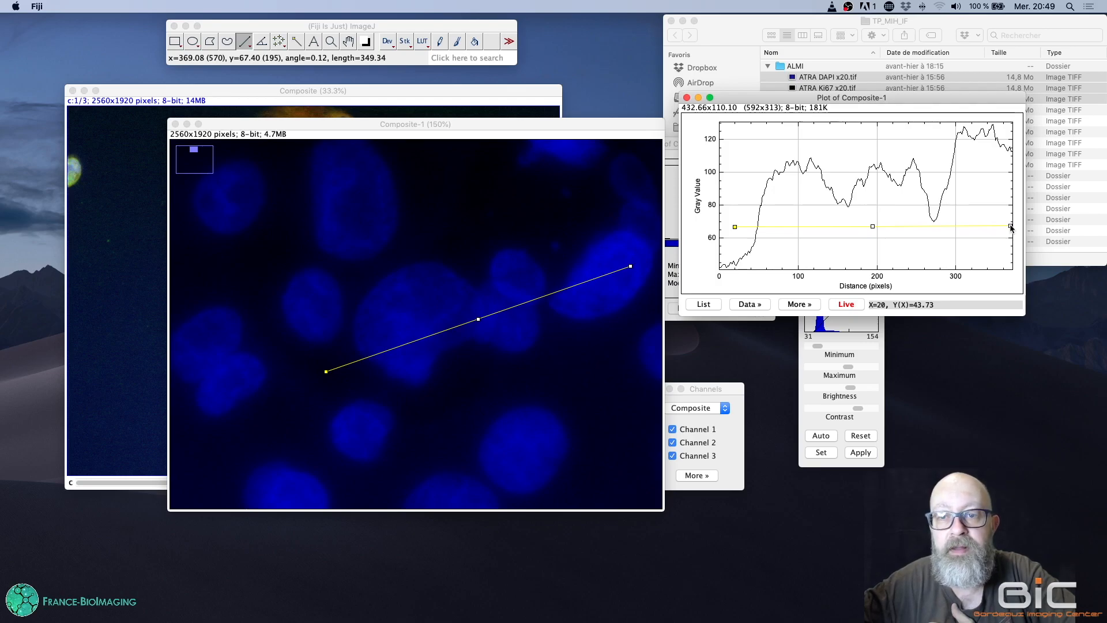
{"action": "left_click_drag", "start_coordinate": [1010, 228], "coordinate": [1013, 228]}
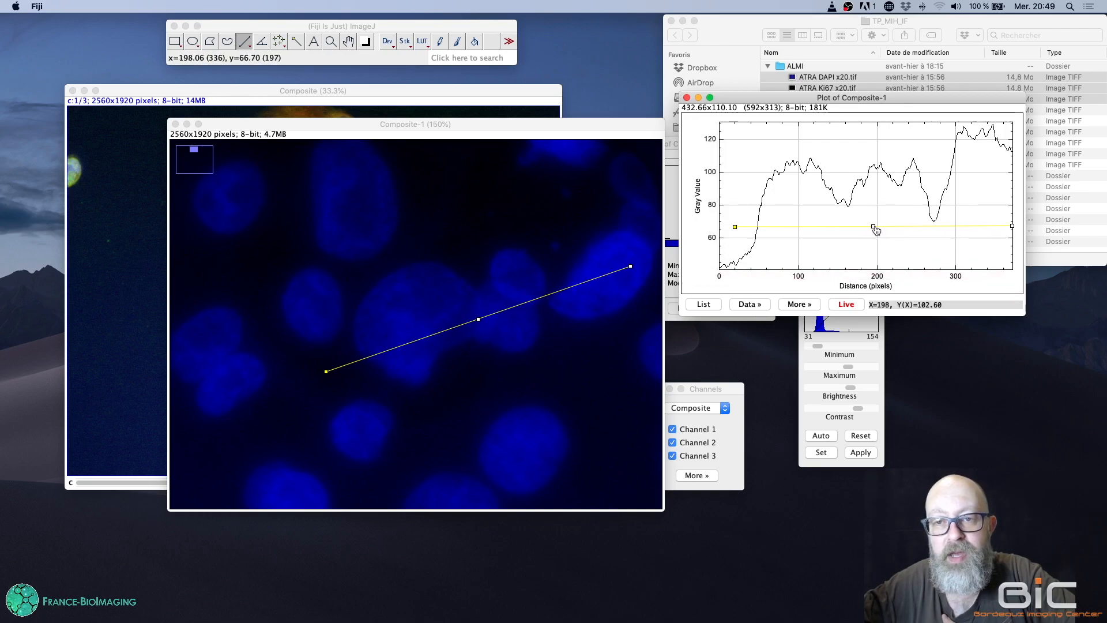
{"action": "left_click_drag", "start_coordinate": [874, 230], "coordinate": [874, 204]}
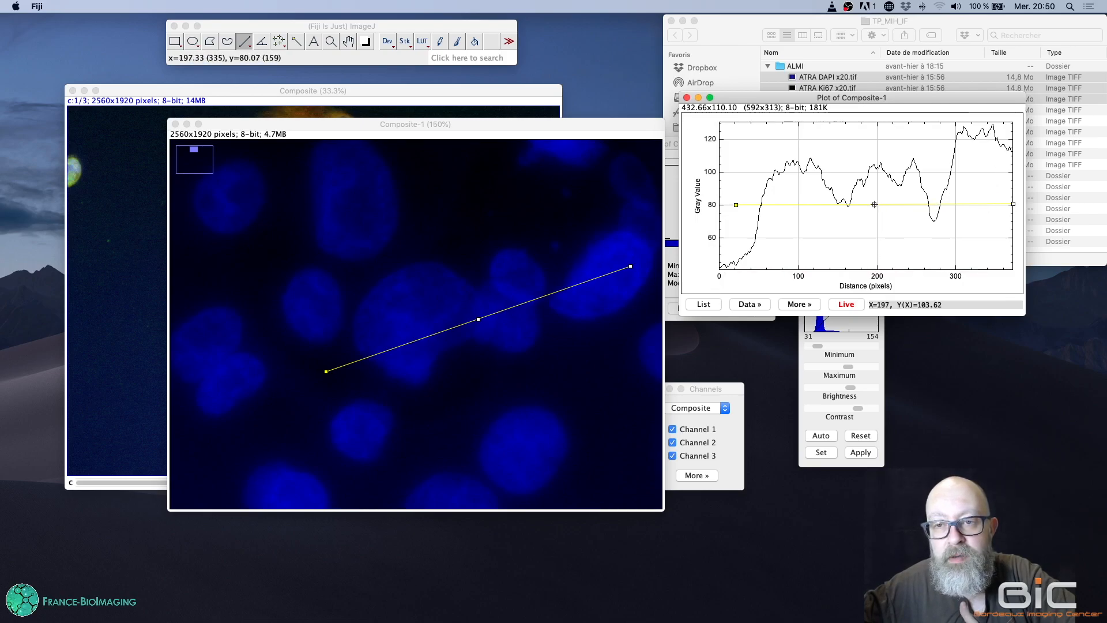
{"action": "left_click_drag", "start_coordinate": [874, 204], "coordinate": [875, 201]}
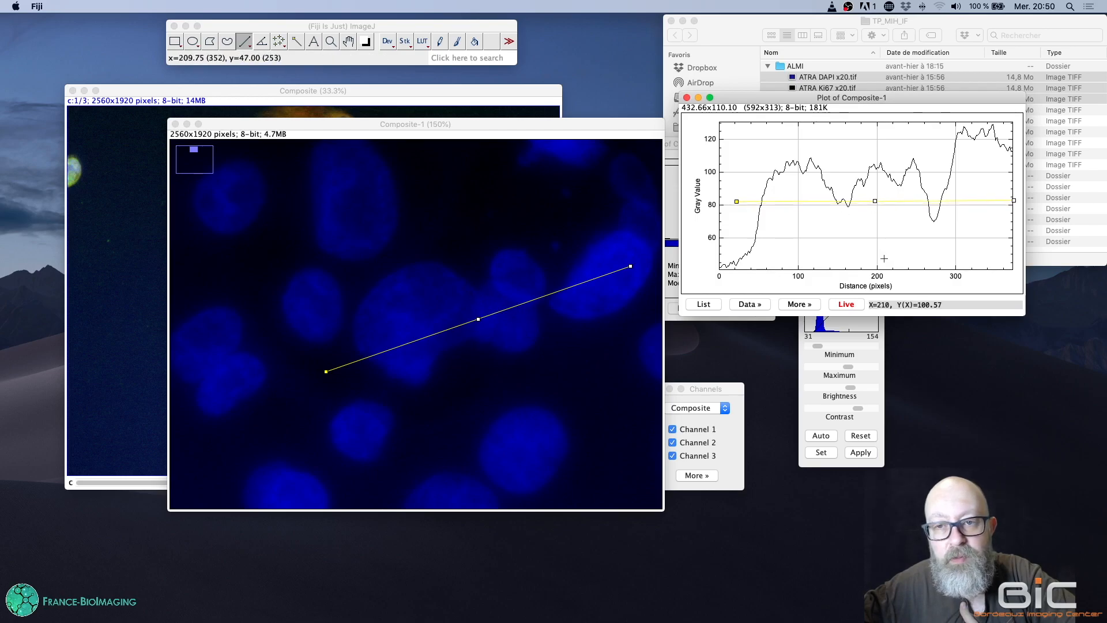
Raise the threshold line on the profile plot to a gray value of about 92, then lower it to about 60
{"action": "left_click_drag", "start_coordinate": [875, 201], "coordinate": [876, 185]}
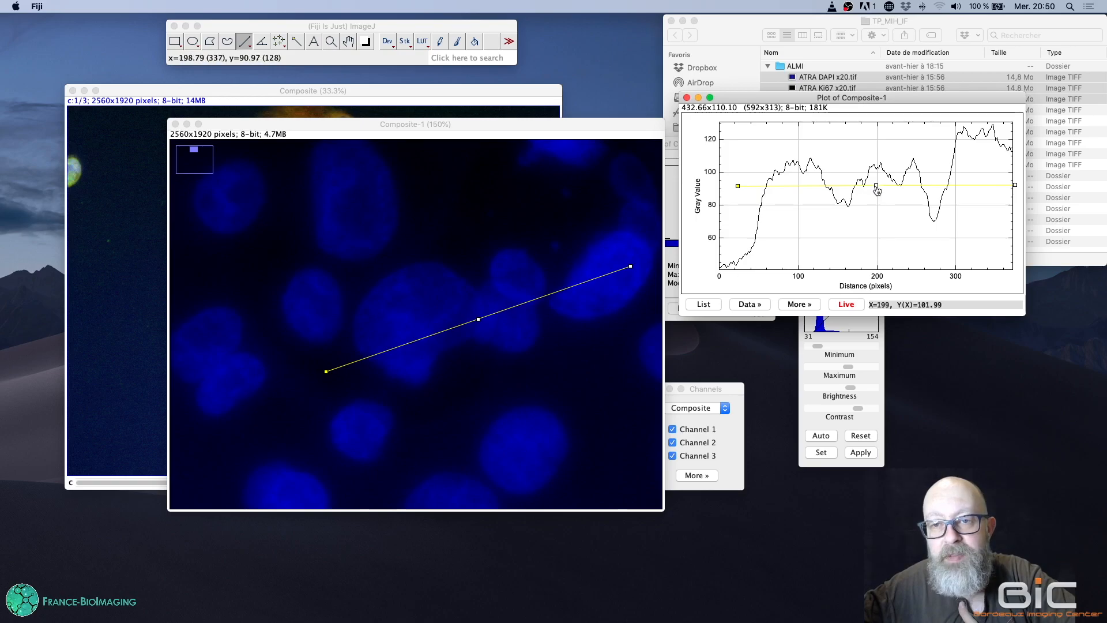
{"action": "left_click_drag", "start_coordinate": [875, 186], "coordinate": [869, 236]}
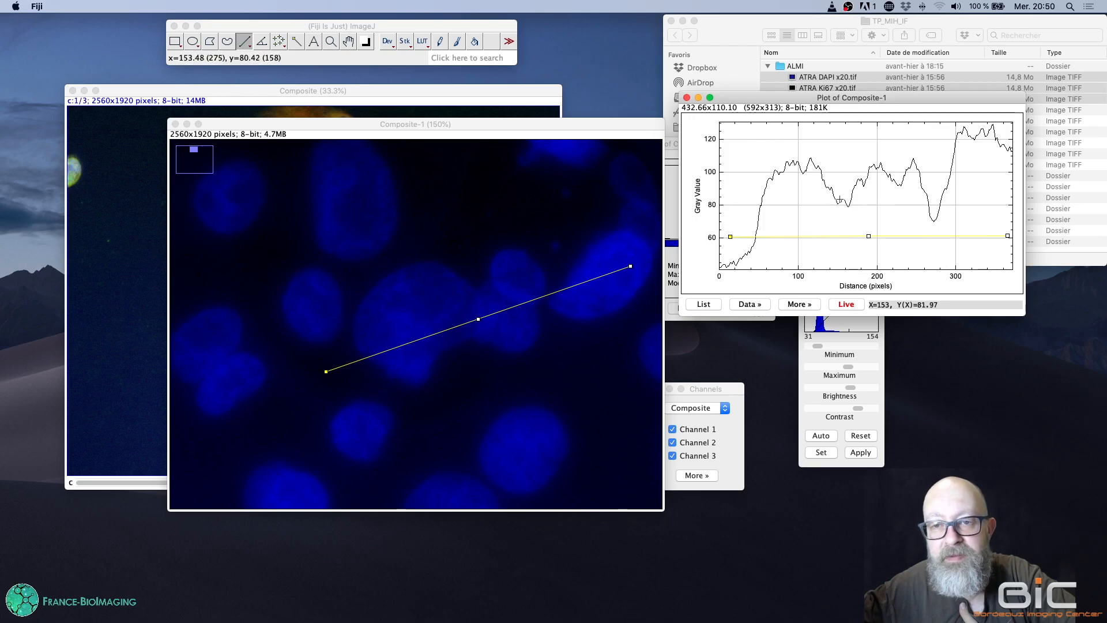
{"action": "scroll", "coordinate": [840, 214], "scroll_direction": "down", "scroll_amount": 2}
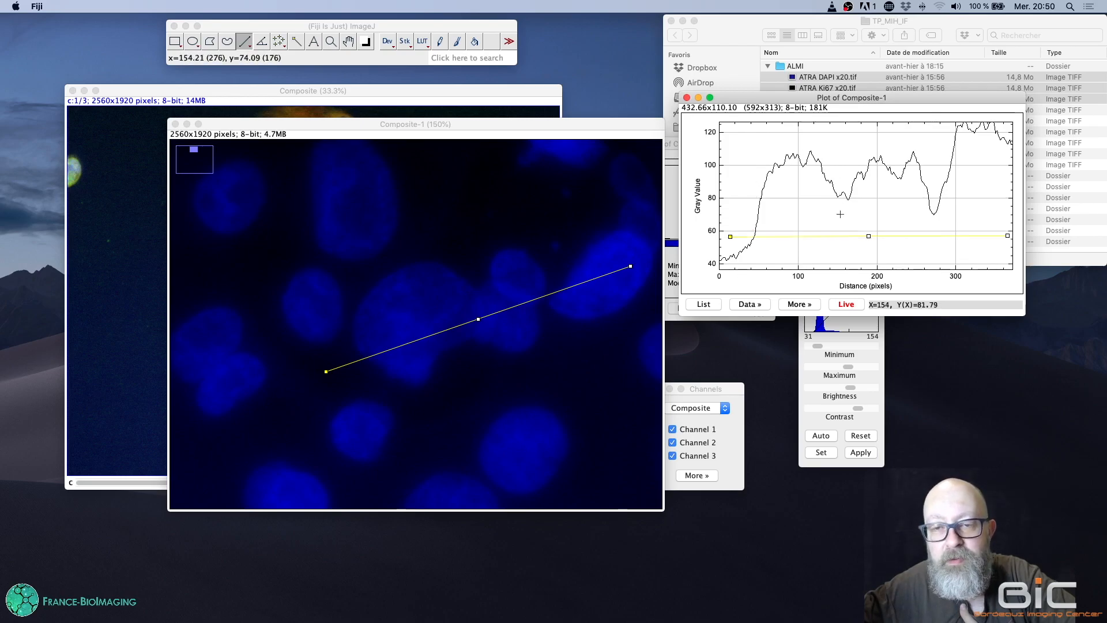
{"action": "scroll", "coordinate": [840, 214], "scroll_direction": "down", "scroll_amount": 3}
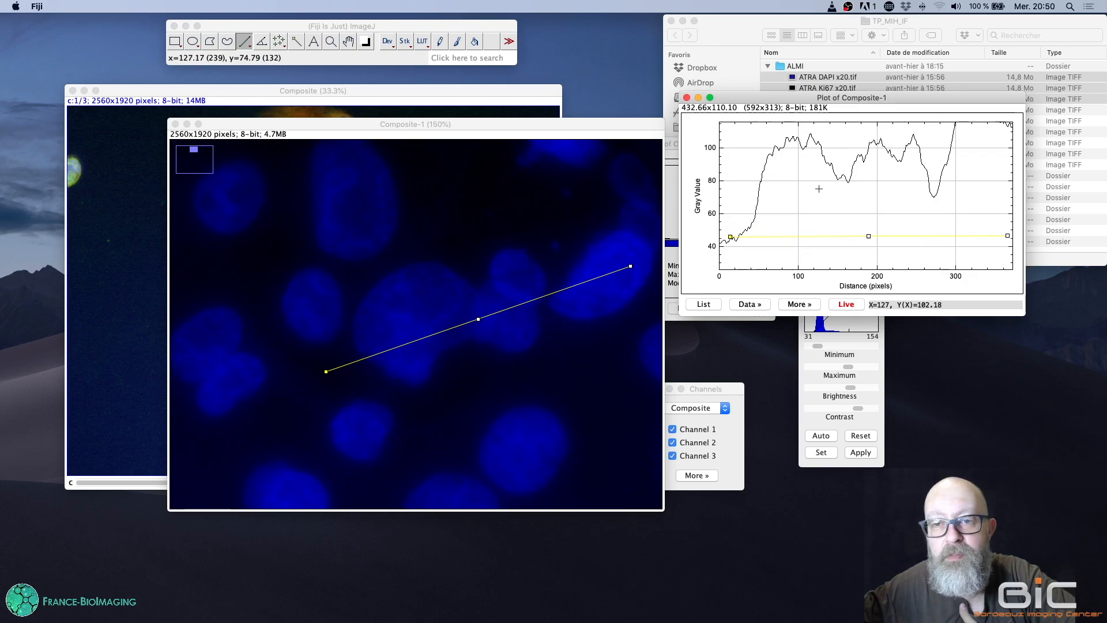
{"action": "scroll", "coordinate": [819, 188], "scroll_direction": "up", "scroll_amount": 4}
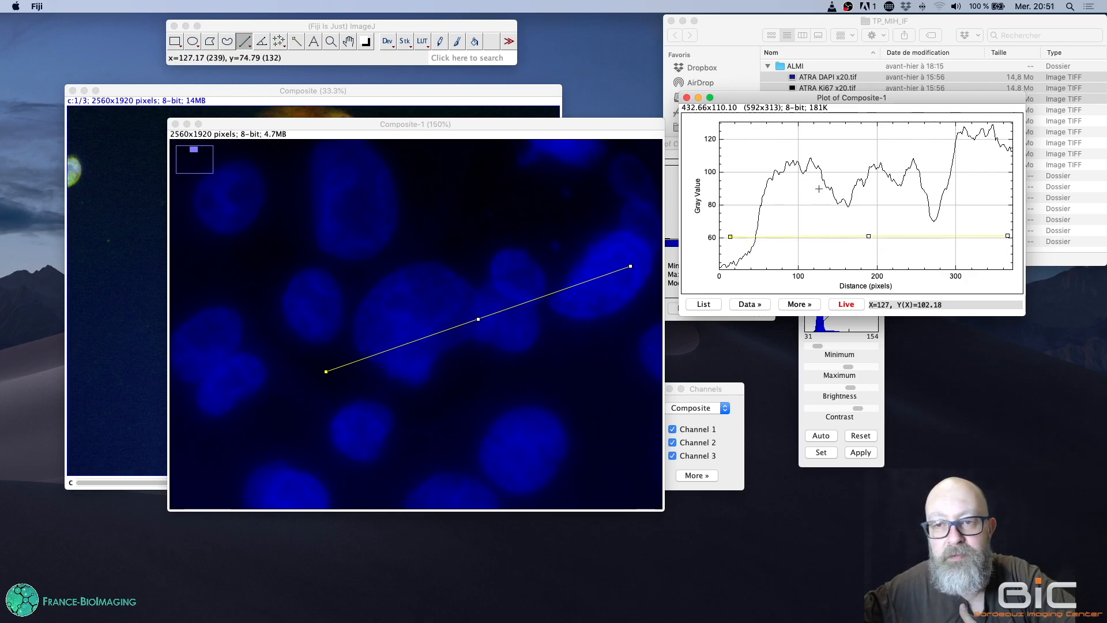
{"action": "scroll", "coordinate": [819, 189], "scroll_direction": "up", "scroll_amount": 1}
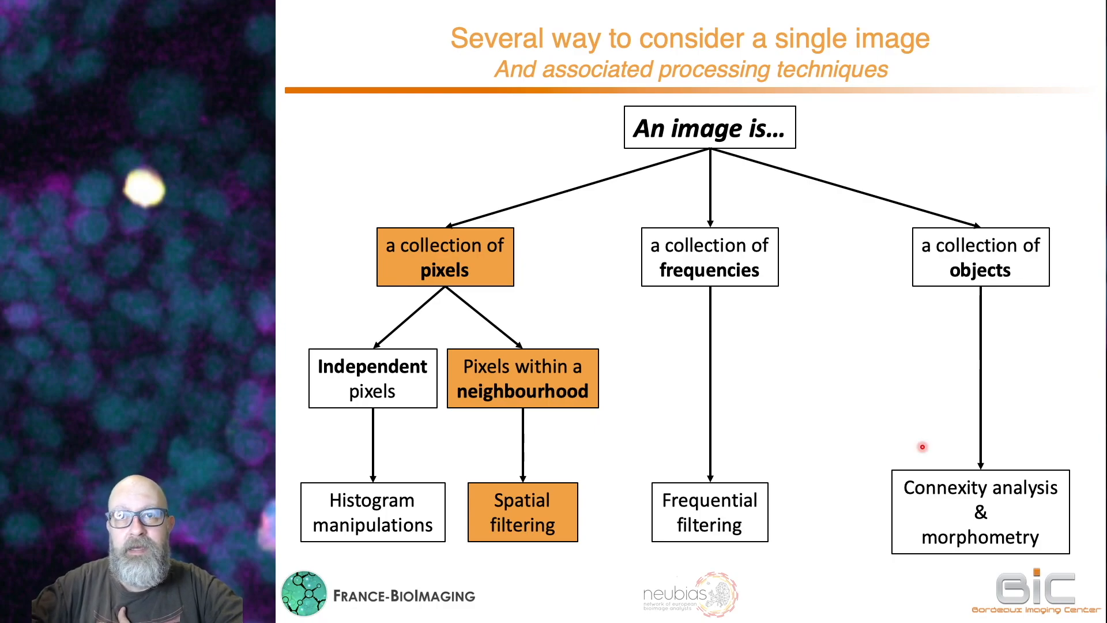
{"action": "key", "text": "Right"}
{"action": "key", "text": "Right"}
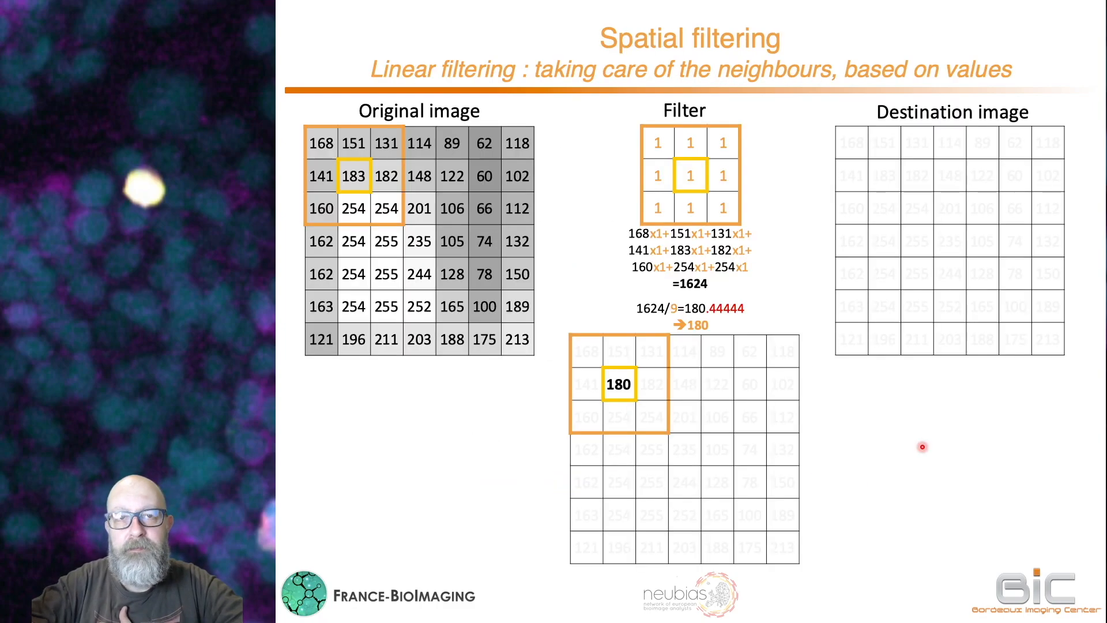
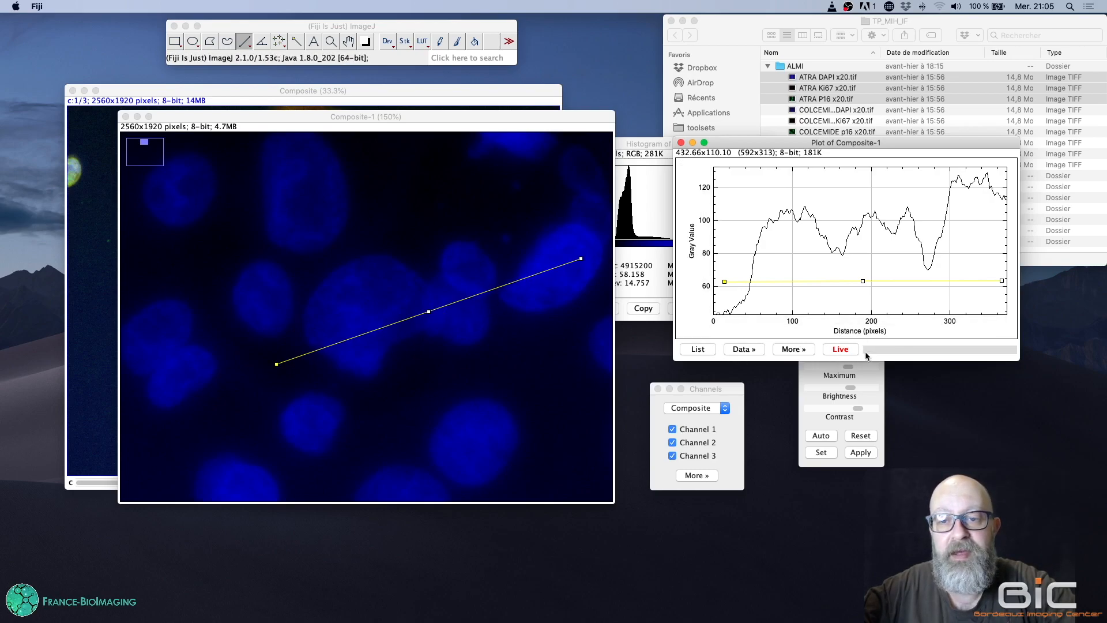
Arrange the Composite-1 image and its profile plot side by side so that neither window covers the other
{"action": "left_click", "coordinate": [420, 120]}
{"action": "left_click_drag", "start_coordinate": [426, 117], "coordinate": [433, 138]}
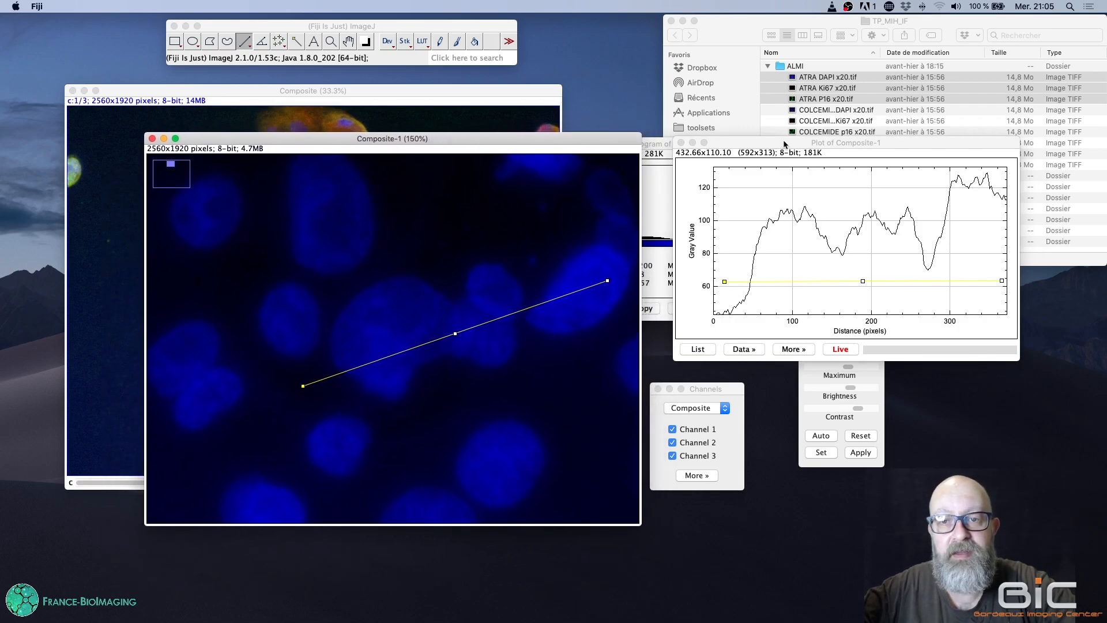
{"action": "left_click_drag", "start_coordinate": [785, 143], "coordinate": [812, 172]}
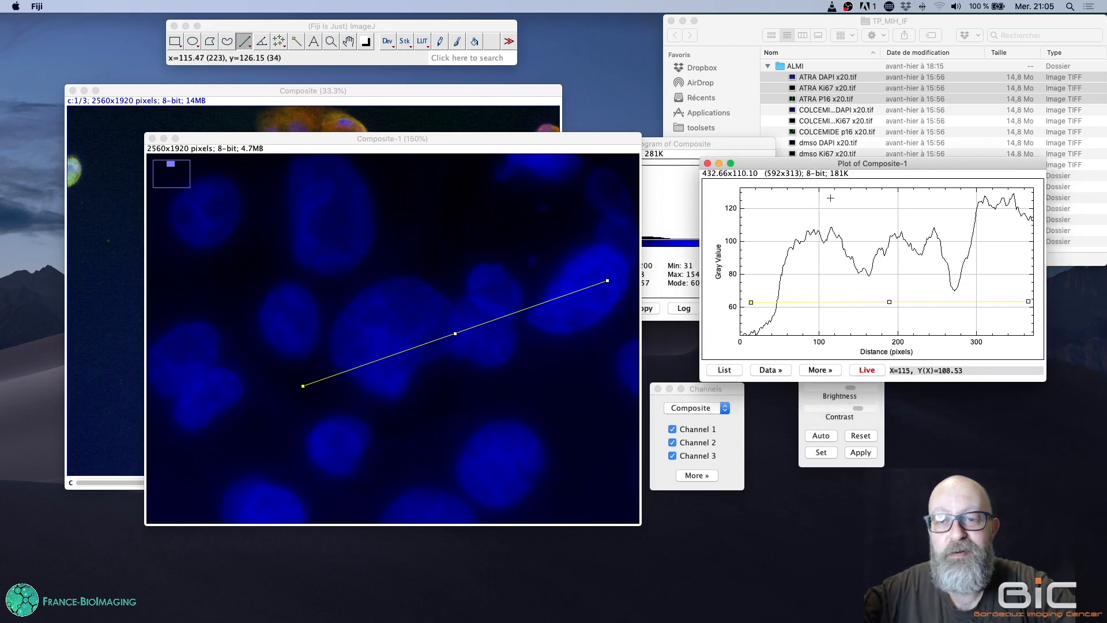
{"action": "mouse_move", "coordinate": [850, 166]}
{"action": "left_mouse_down"}
{"action": "mouse_move", "coordinate": [825, 166]}
{"action": "mouse_move", "coordinate": [841, 166]}
{"action": "left_mouse_up"}
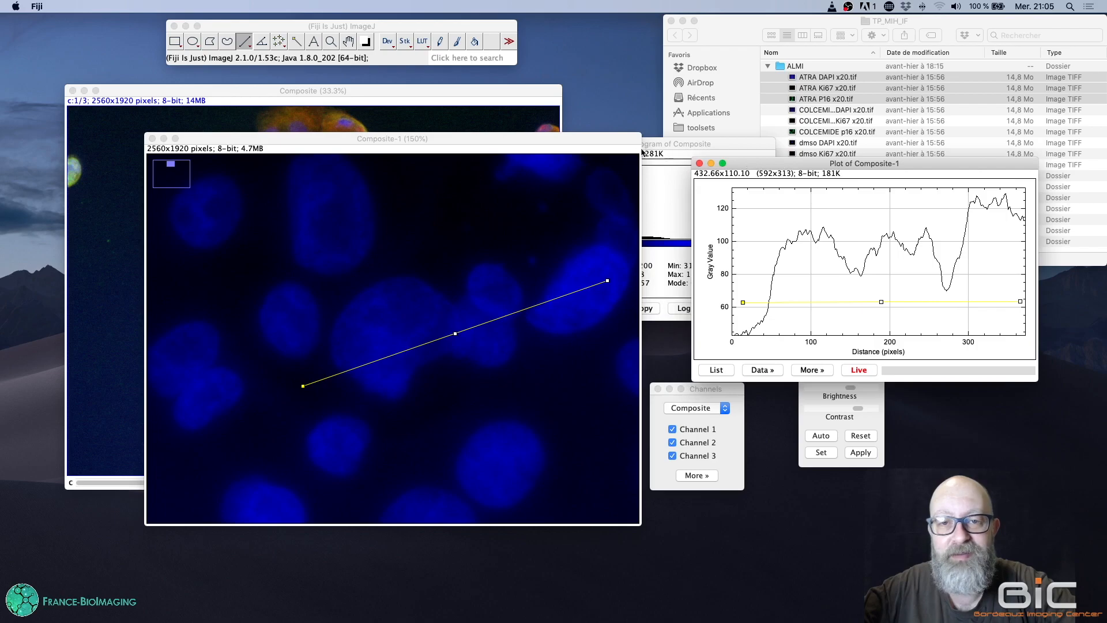
{"action": "left_click", "coordinate": [572, 139]}
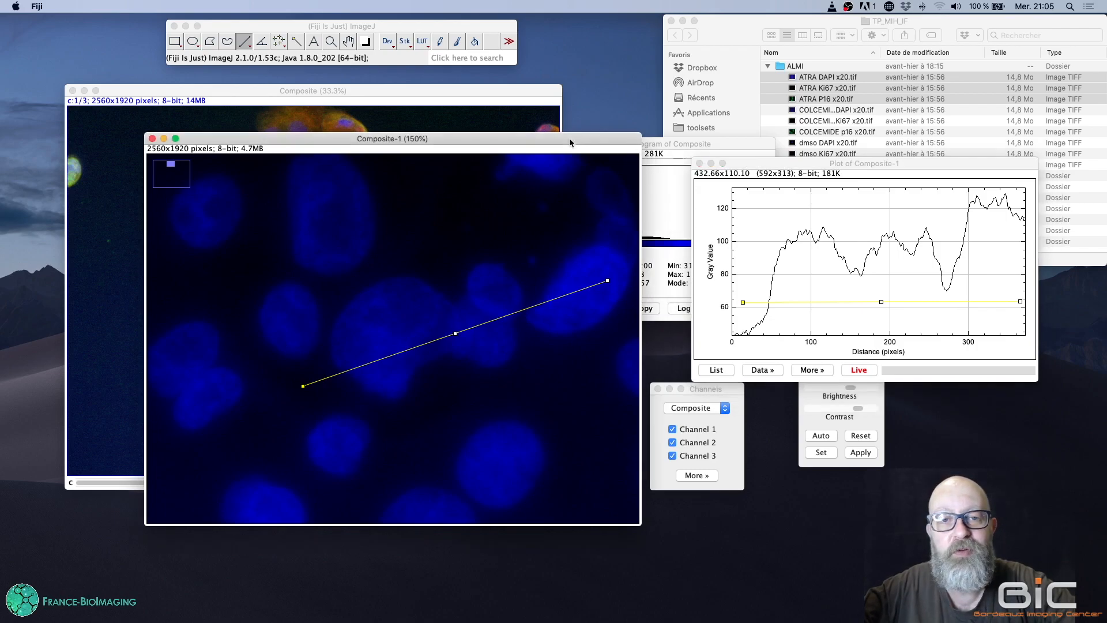
{"action": "mouse_move", "coordinate": [569, 137]}
{"action": "left_mouse_down"}
{"action": "mouse_move", "coordinate": [551, 132]}
{"action": "mouse_move", "coordinate": [564, 132]}
{"action": "left_mouse_up"}
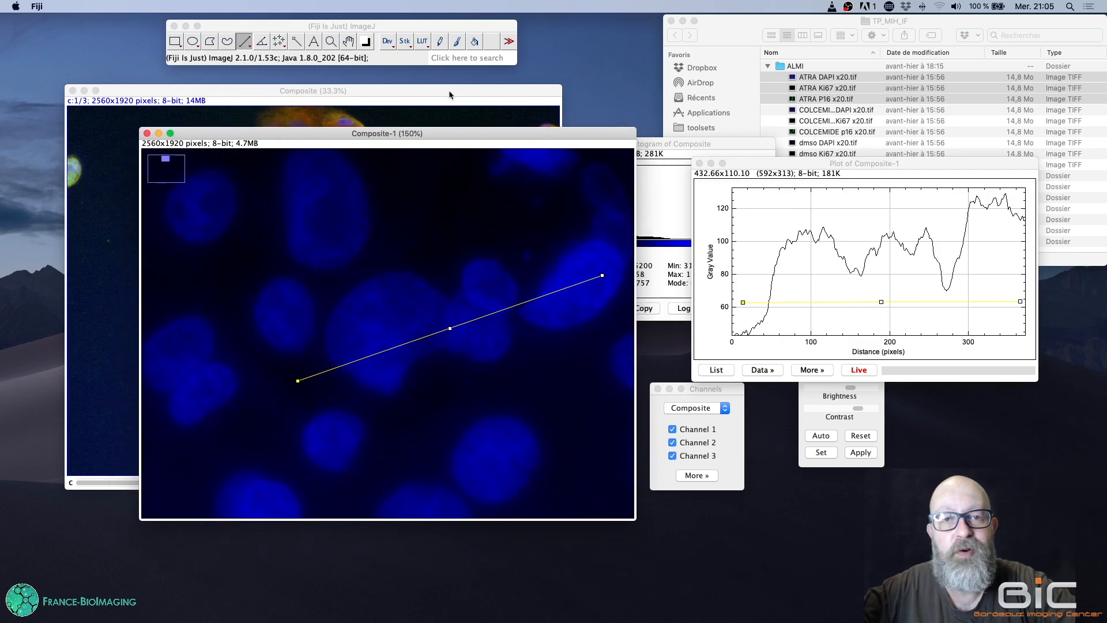
{"action": "left_click", "coordinate": [393, 27]}
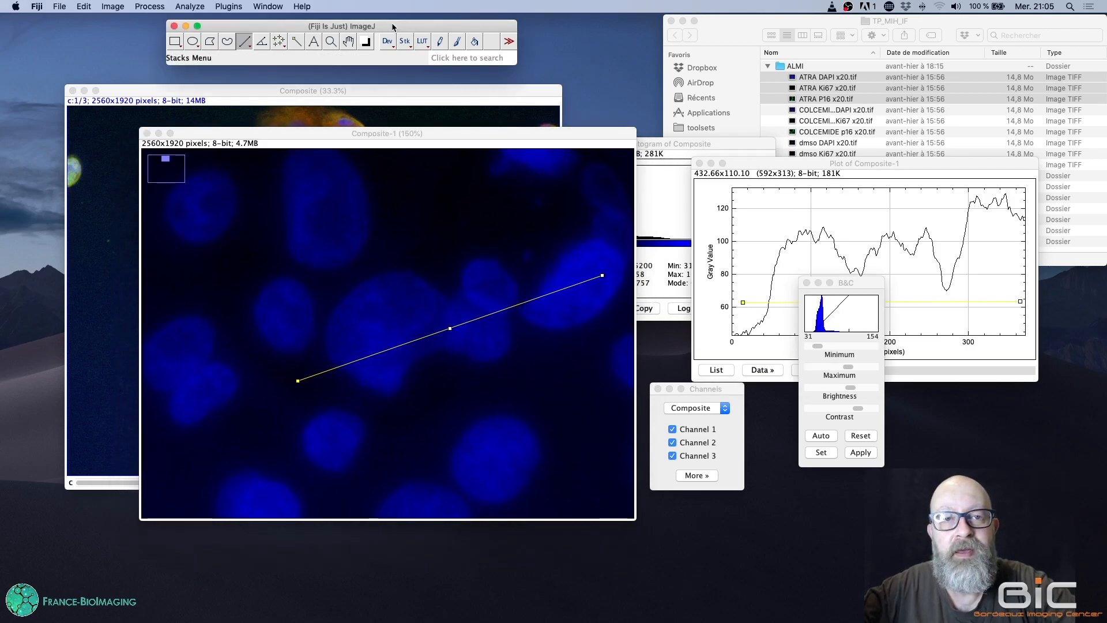
{"action": "left_click", "coordinate": [149, 6]}
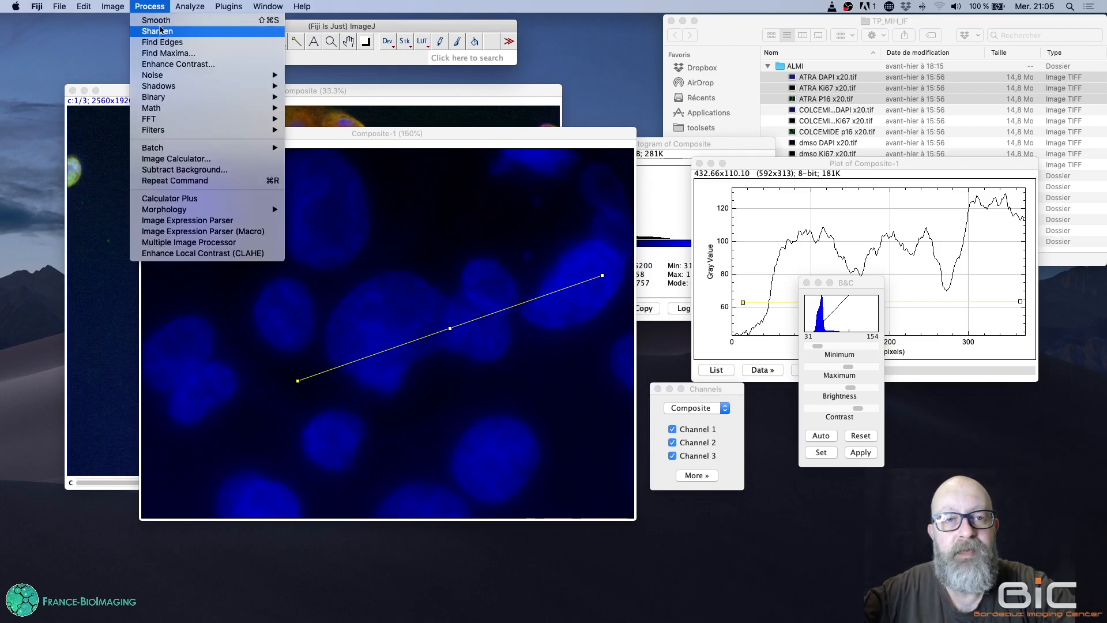
{"action": "mouse_move", "coordinate": [237, 136]}
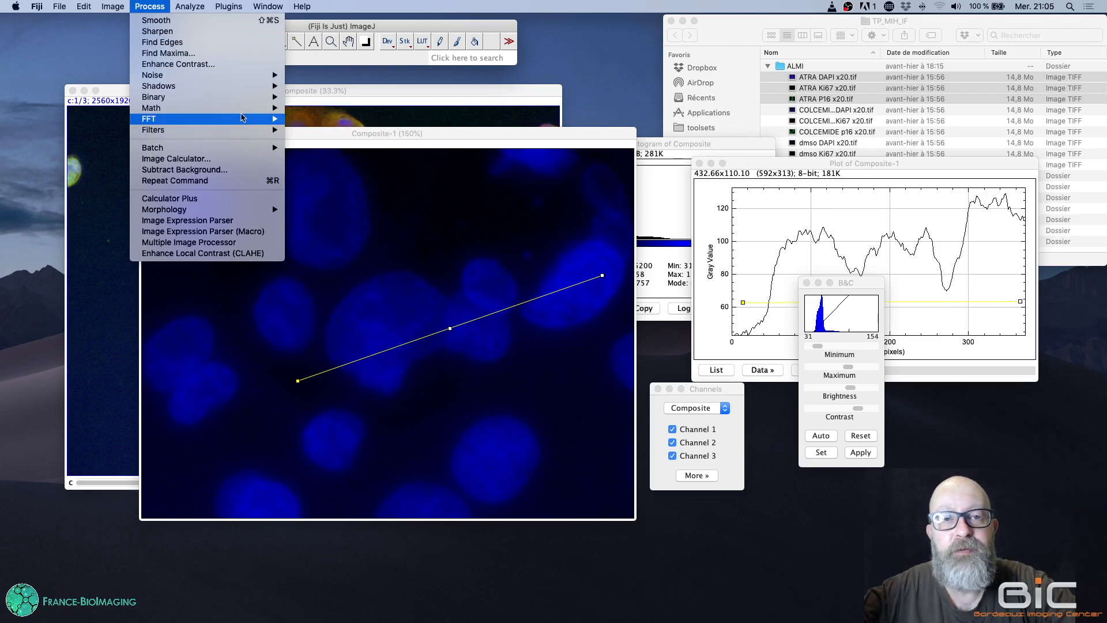
{"action": "left_click", "coordinate": [337, 26]}
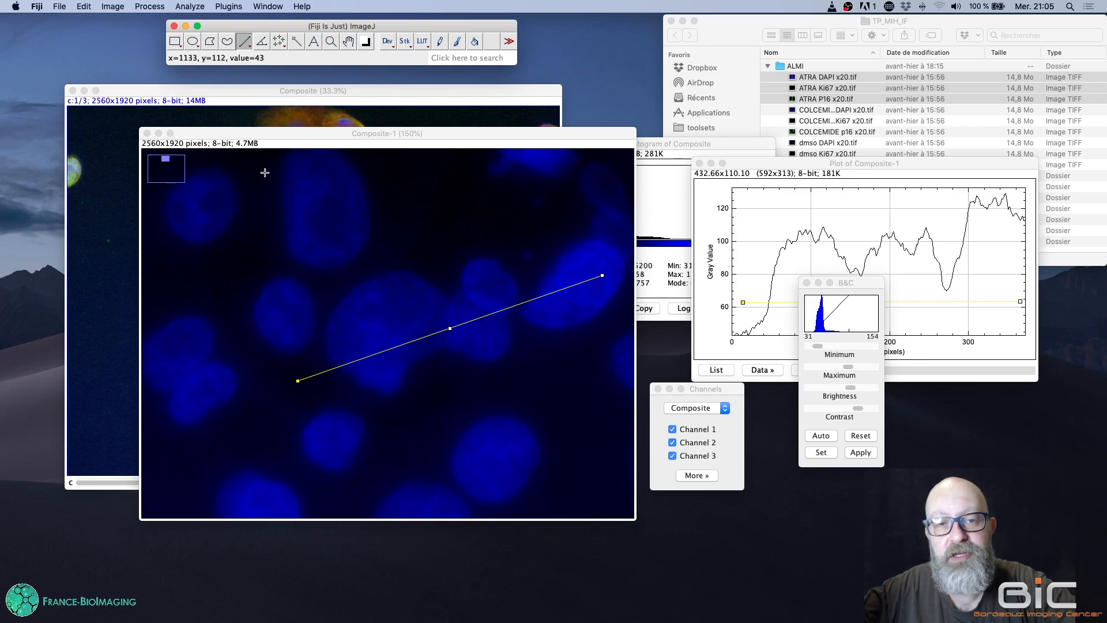
{"action": "left_click", "coordinate": [270, 135]}
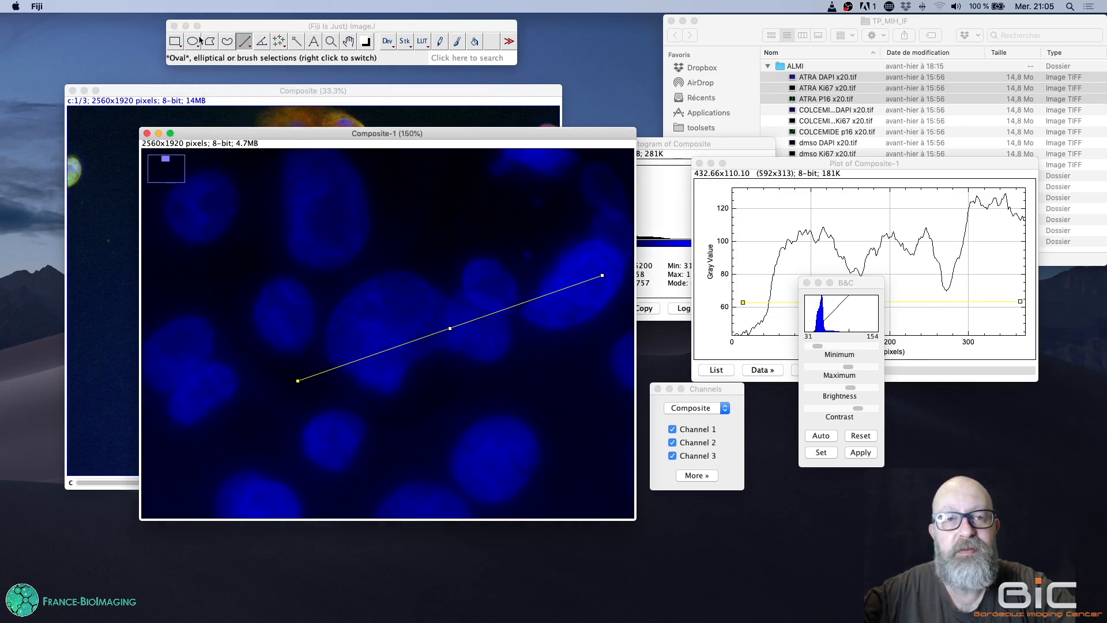
{"action": "left_click", "coordinate": [219, 25]}
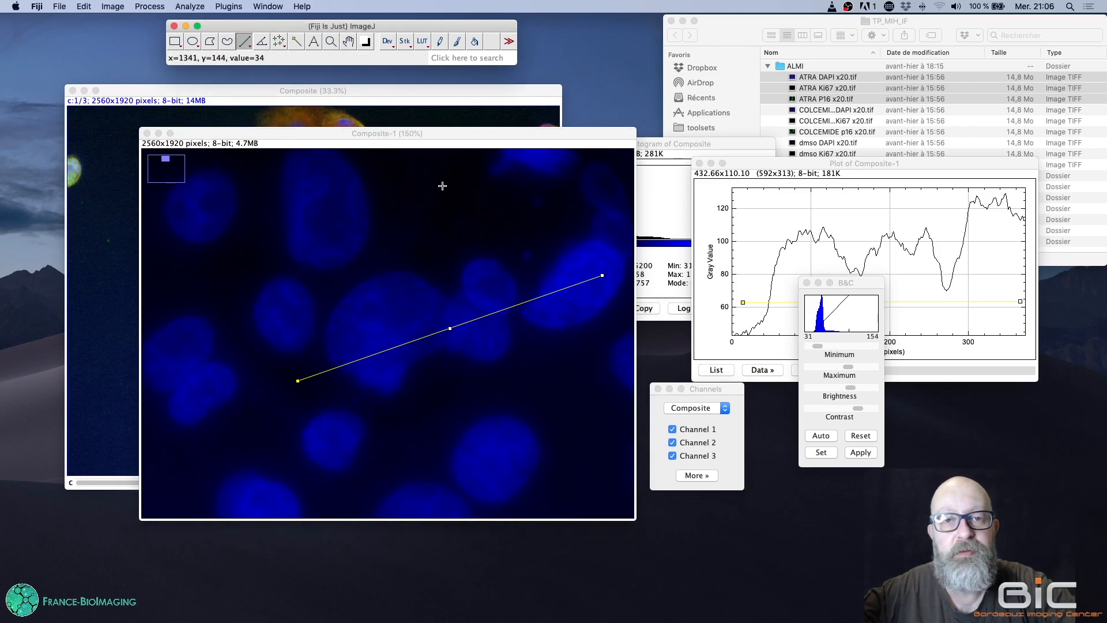
Apply the Grays lookup table to Composite-1 after moving the ImageJ toolbar window slightly away from the image
{"action": "left_click_drag", "start_coordinate": [248, 29], "coordinate": [224, 23]}
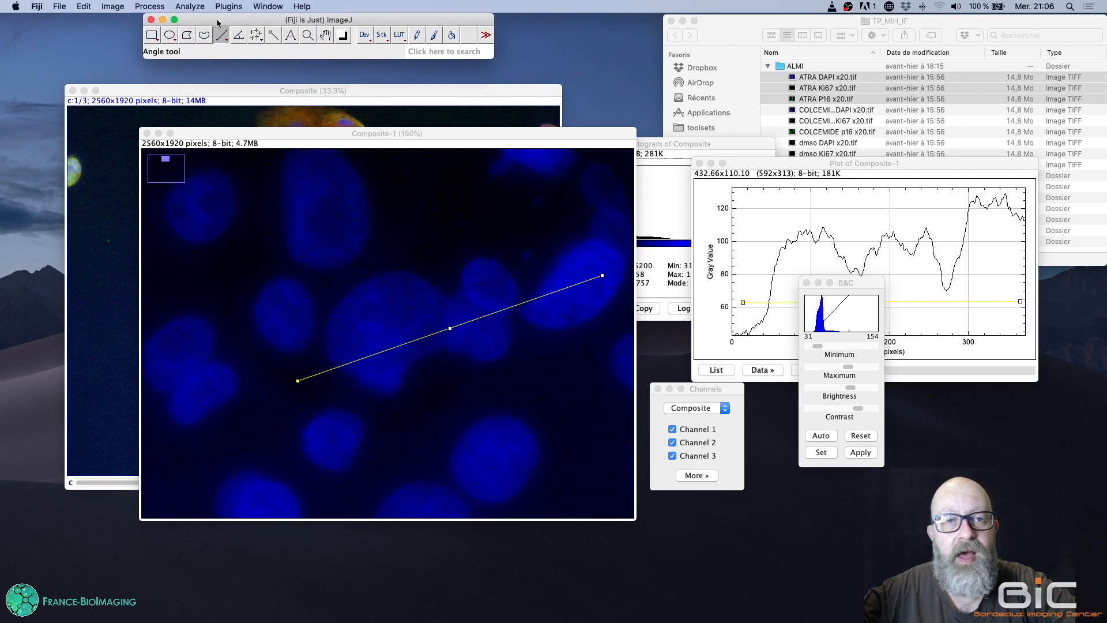
{"action": "left_click", "coordinate": [112, 7]}
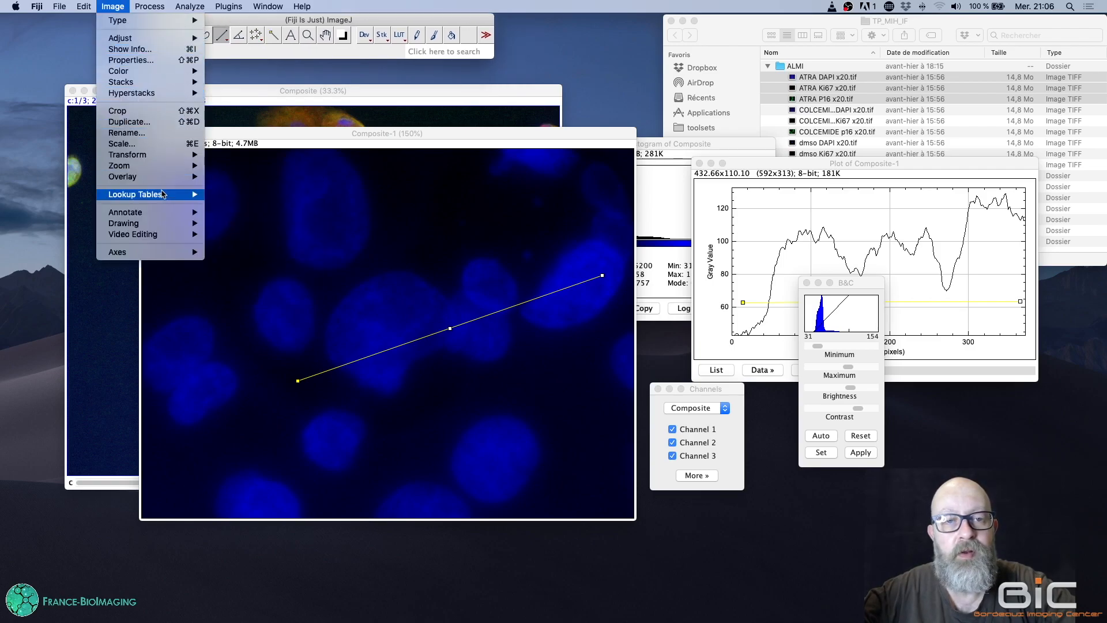
{"action": "mouse_move", "coordinate": [170, 196]}
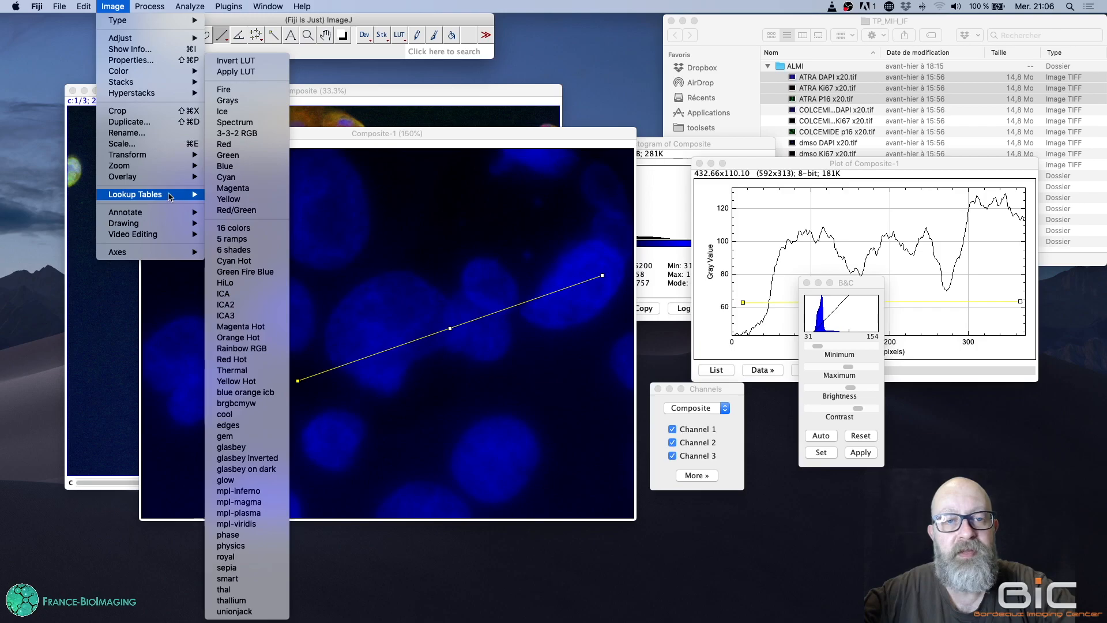
{"action": "left_click", "coordinate": [268, 101]}
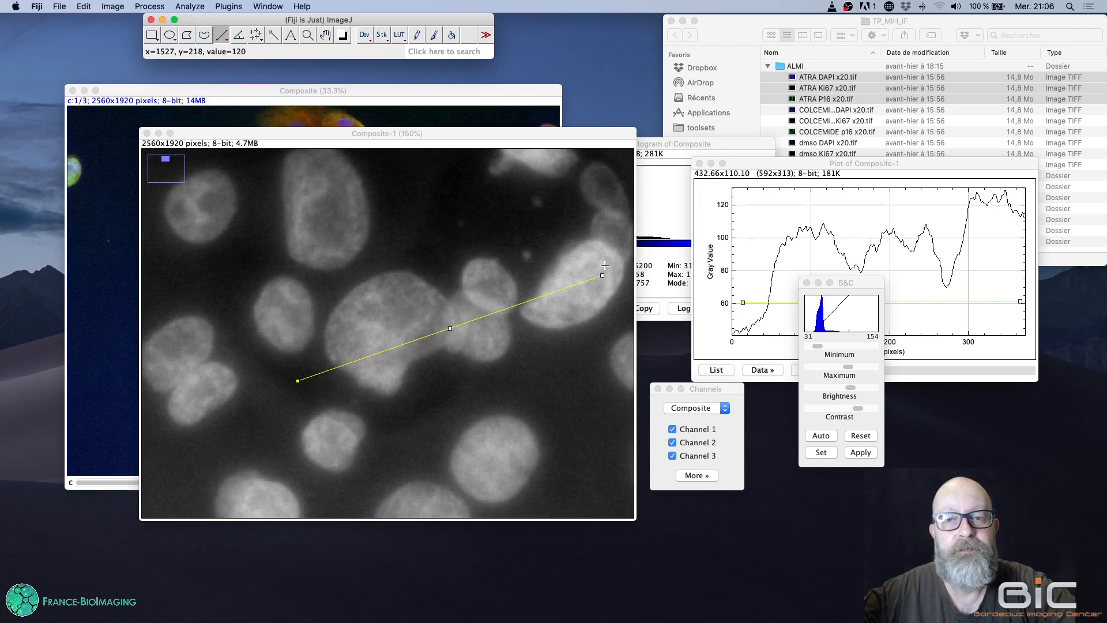
Start the Mean filter on Composite-1 and move the B&C window clear of the profile plot
{"action": "left_click", "coordinate": [487, 140]}
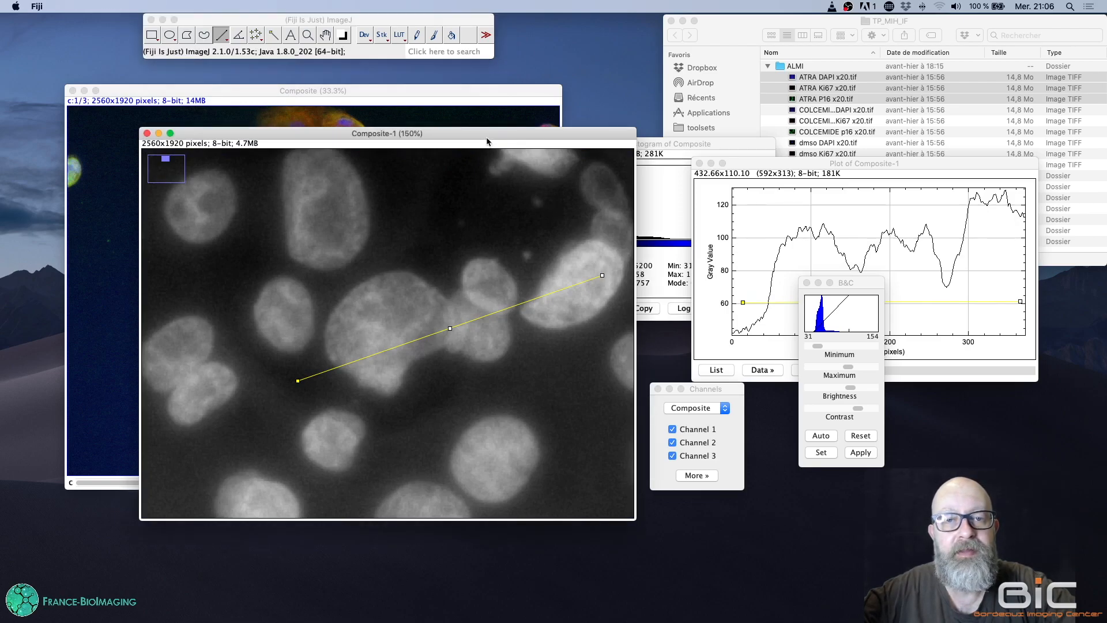
{"action": "left_click", "coordinate": [269, 19]}
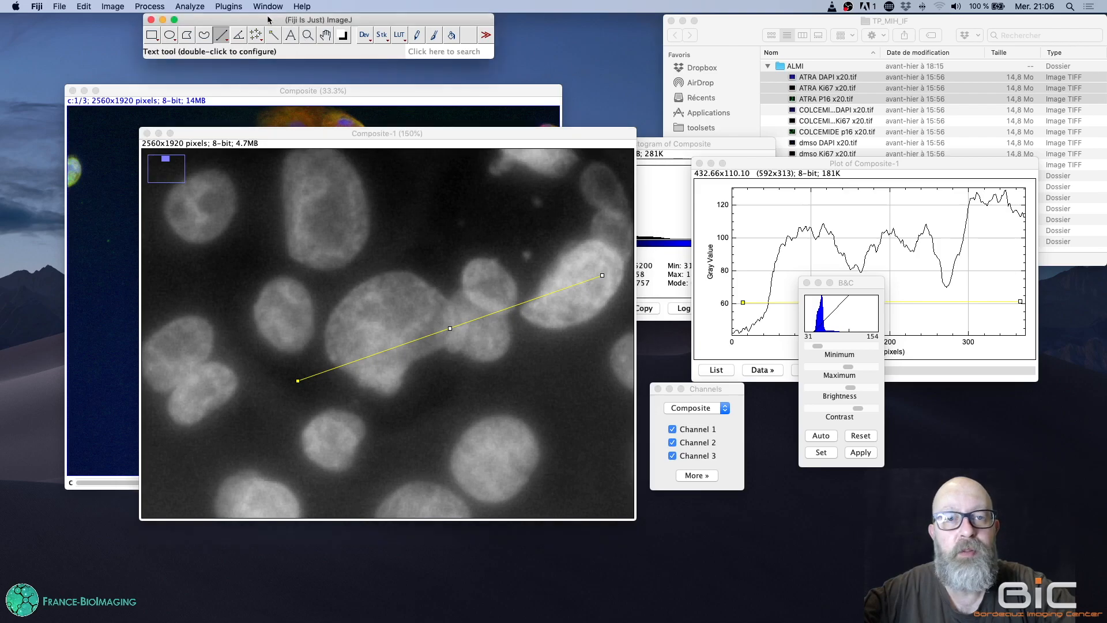
{"action": "left_click", "coordinate": [154, 6]}
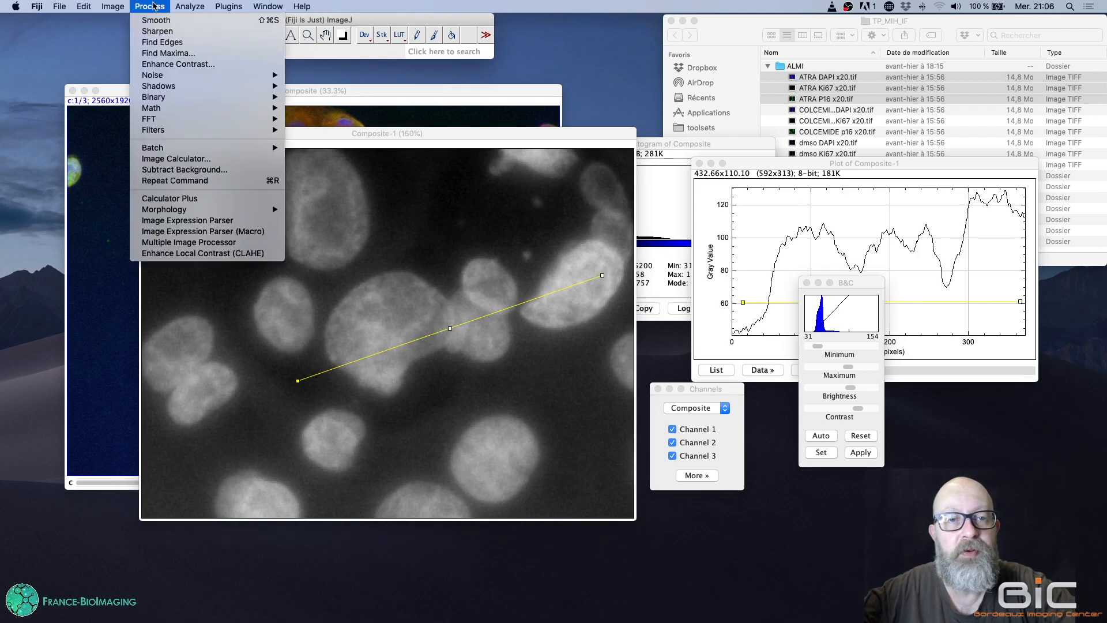
{"action": "mouse_move", "coordinate": [247, 132]}
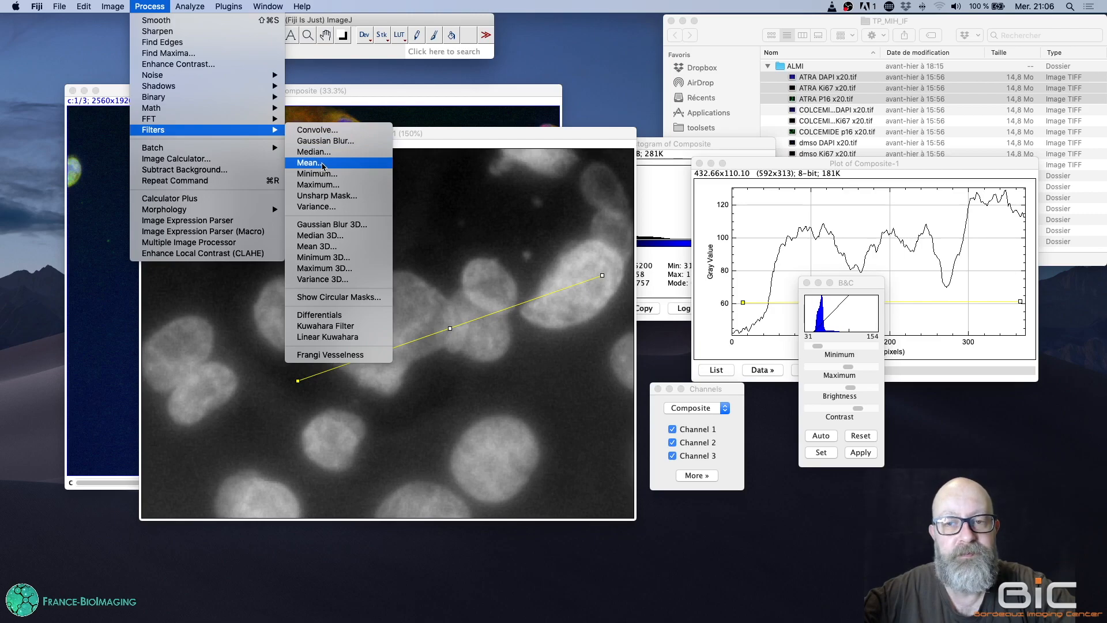
{"action": "left_click", "coordinate": [322, 166]}
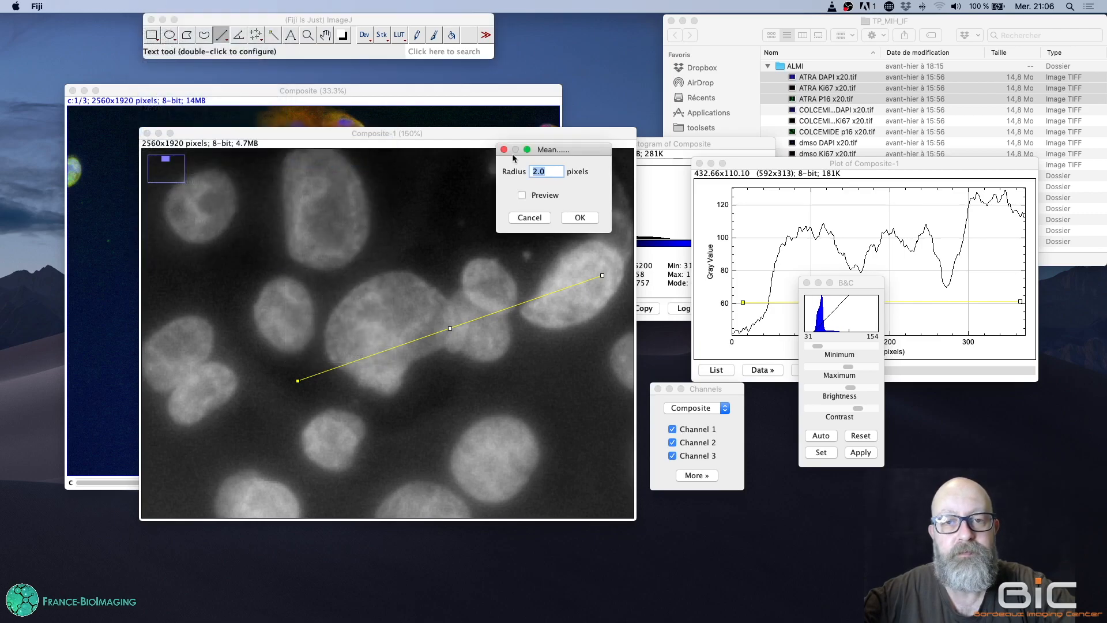
{"action": "left_click_drag", "start_coordinate": [845, 287], "coordinate": [851, 415]}
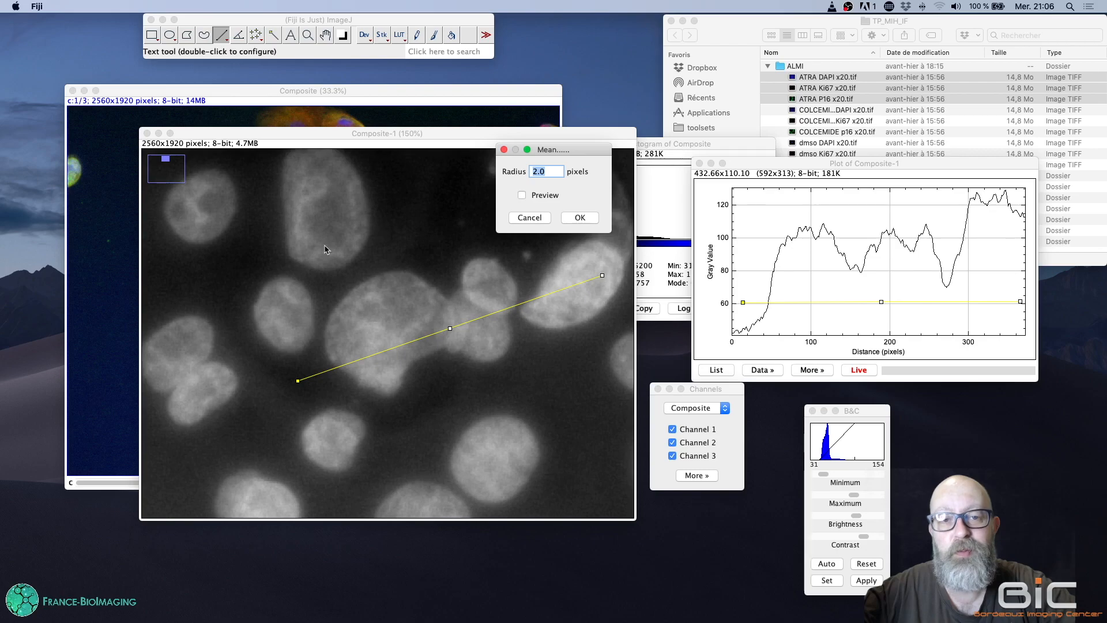
Compare the profile with the Mean filter preview off and on, then set the radius to 5 pixels with the preview on
{"action": "left_click", "coordinate": [543, 196]}
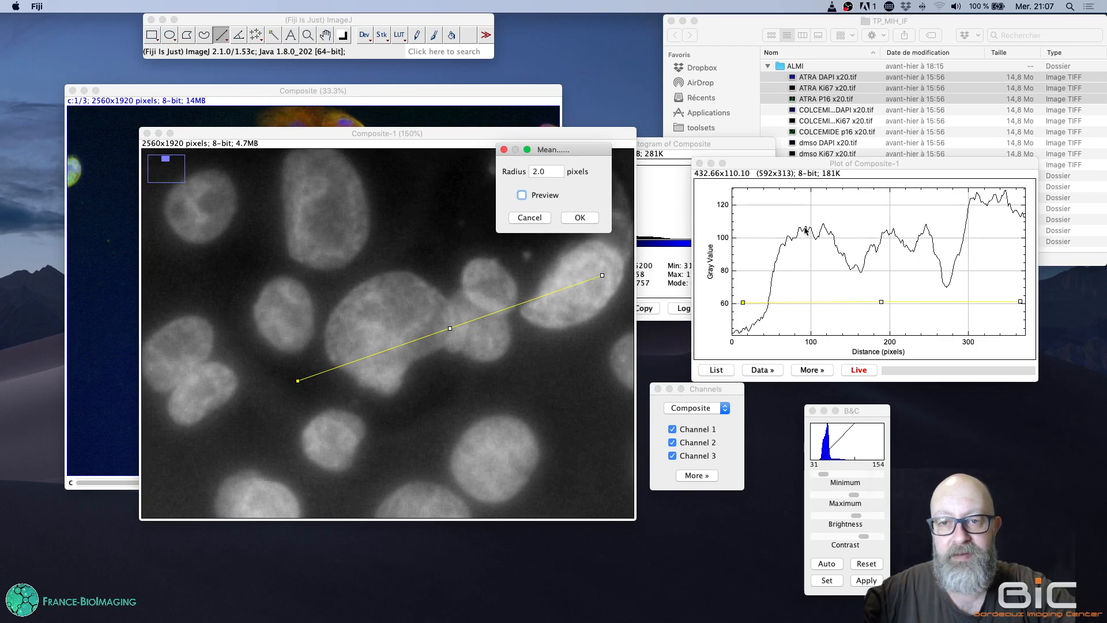
{"action": "left_click", "coordinate": [552, 196]}
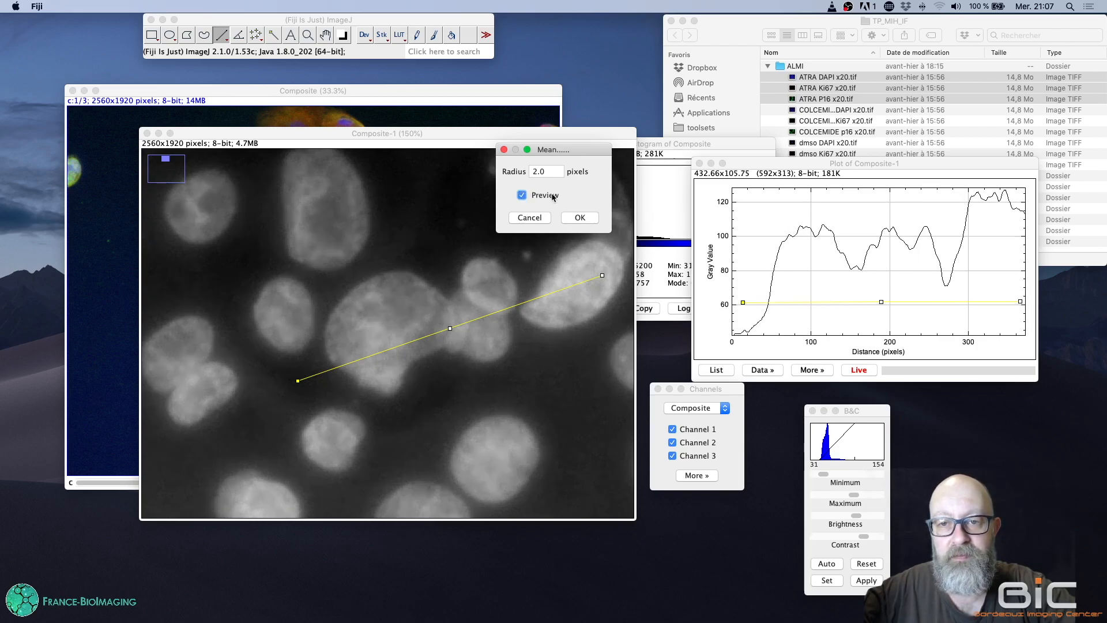
{"action": "left_click", "coordinate": [552, 197]}
{"action": "left_click", "coordinate": [551, 197]}
{"action": "left_click", "coordinate": [552, 196]}
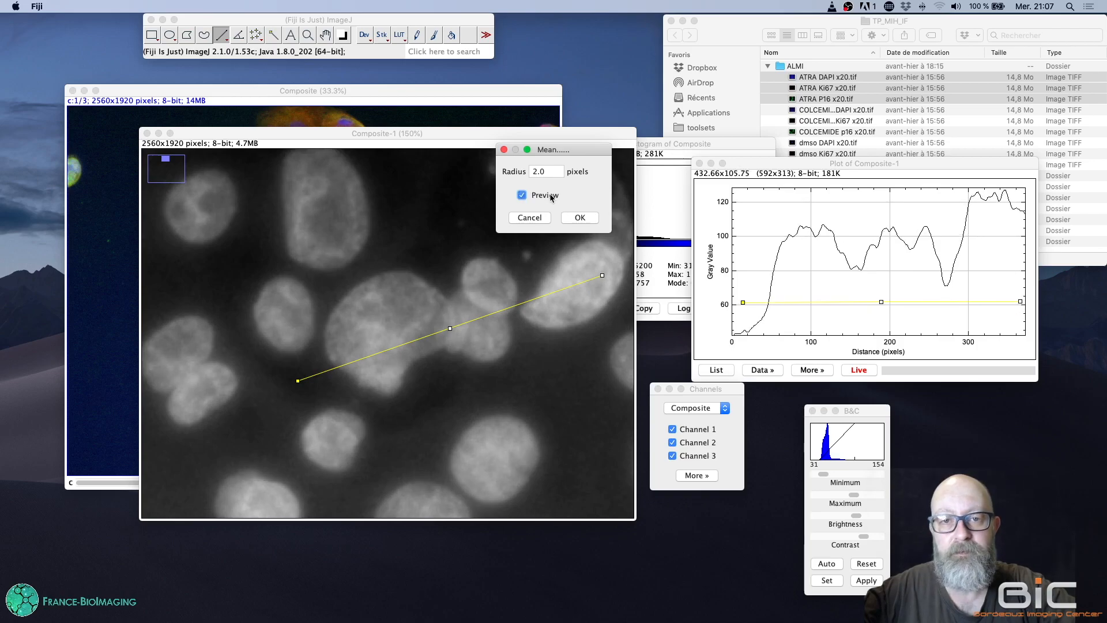
{"action": "double_click", "coordinate": [557, 170]}
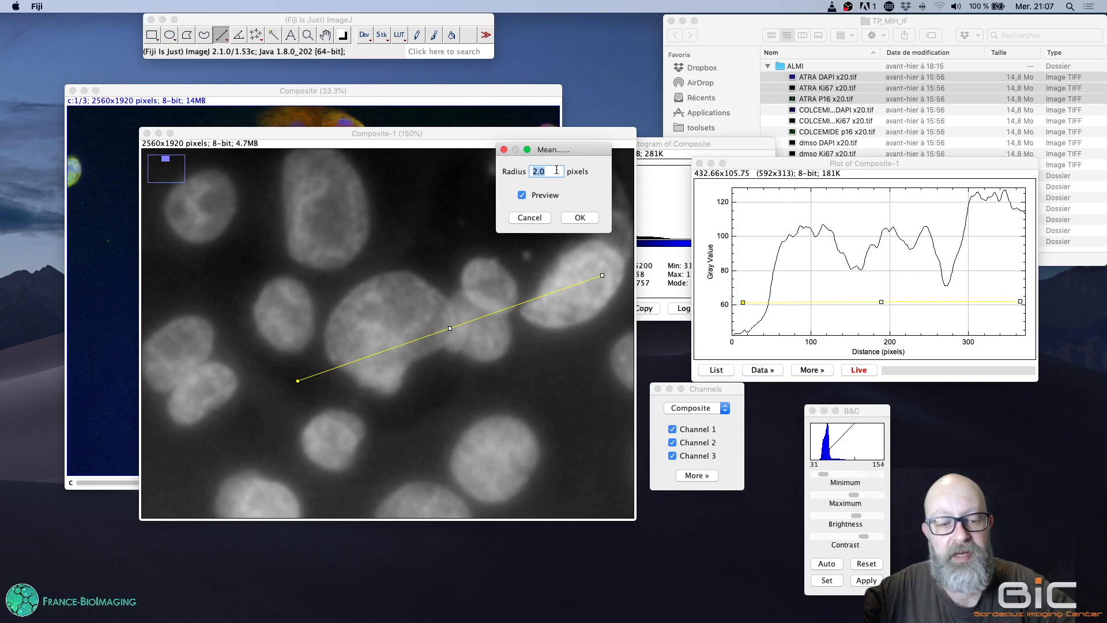
{"action": "type", "text": "5"}
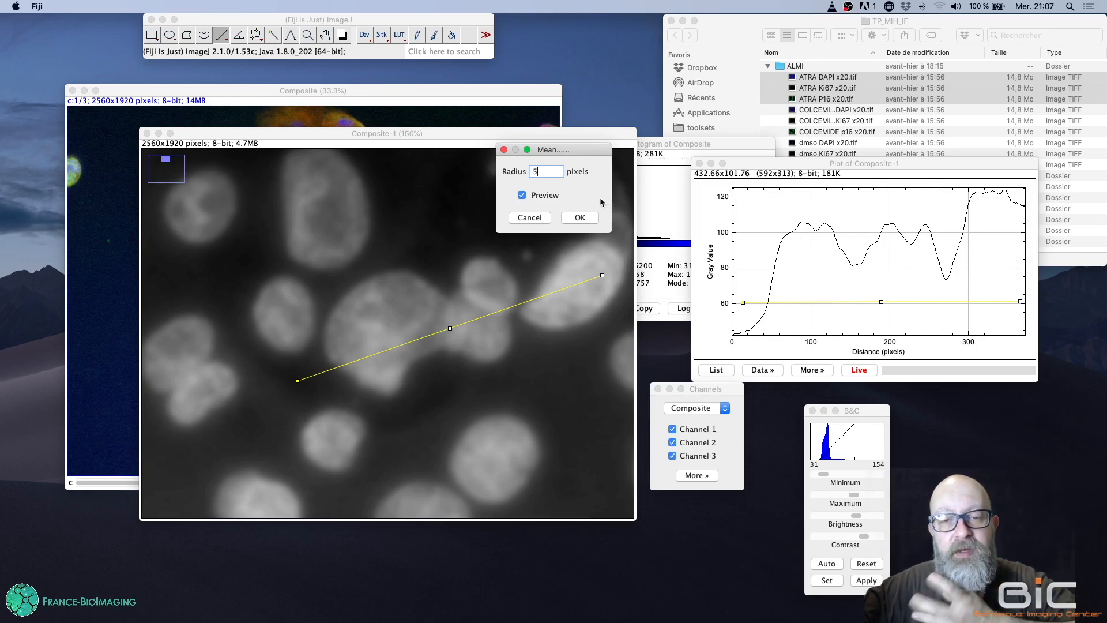
Set the Mean filter radius to 25 pixels, compare Composite-1 and its profile with the preview on and off, and cancel the filter
{"action": "double_click", "coordinate": [548, 171]}
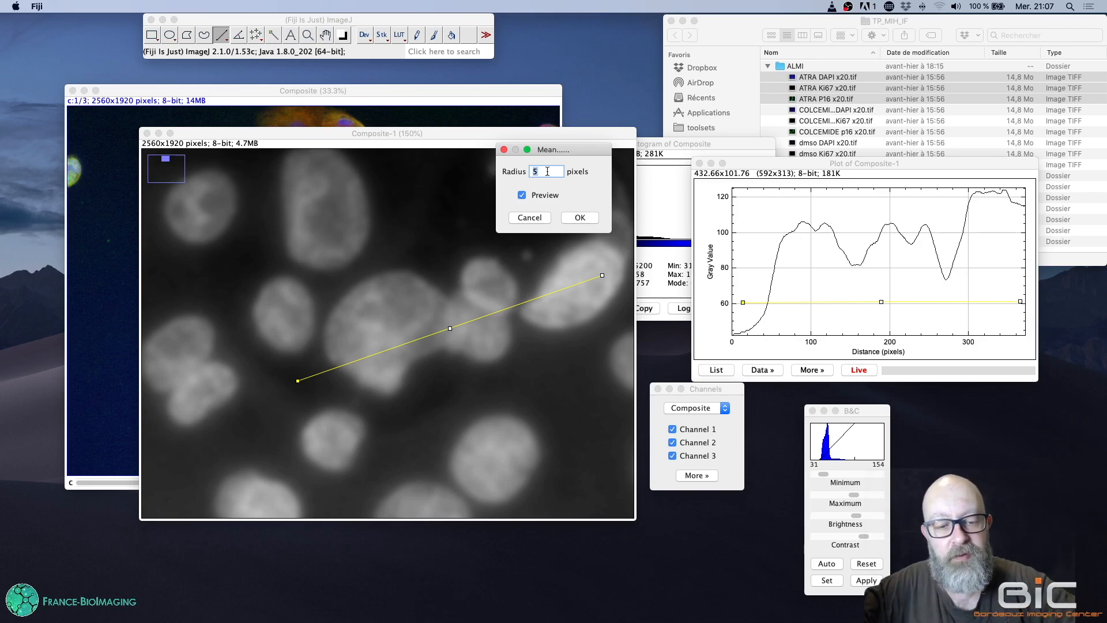
{"action": "type", "text": "25"}
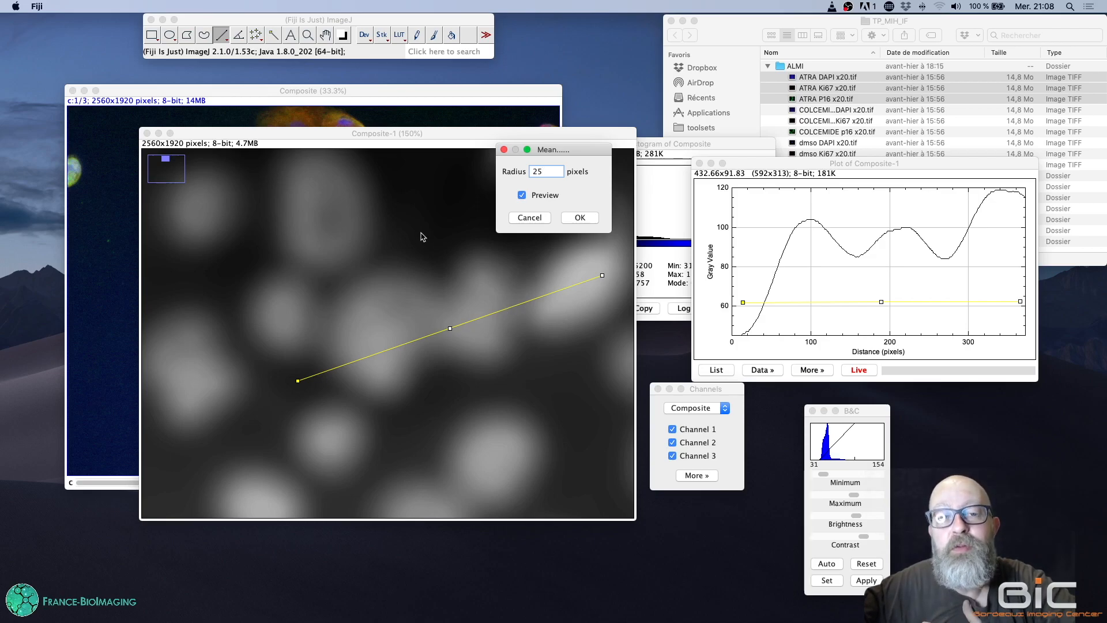
{"action": "left_click", "coordinate": [522, 195]}
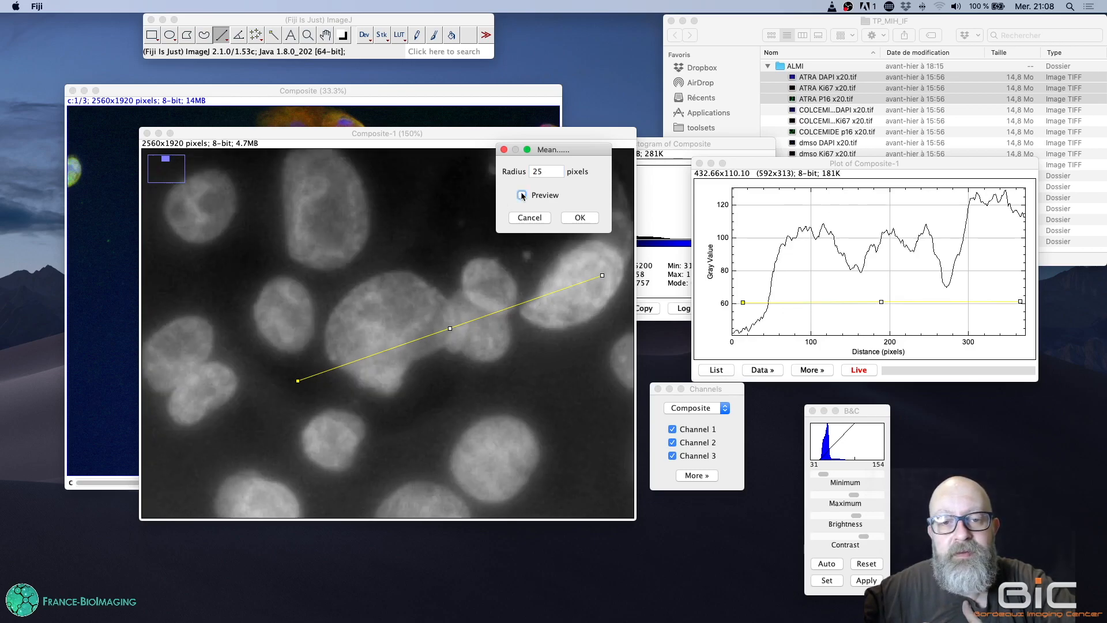
{"action": "left_click", "coordinate": [521, 195]}
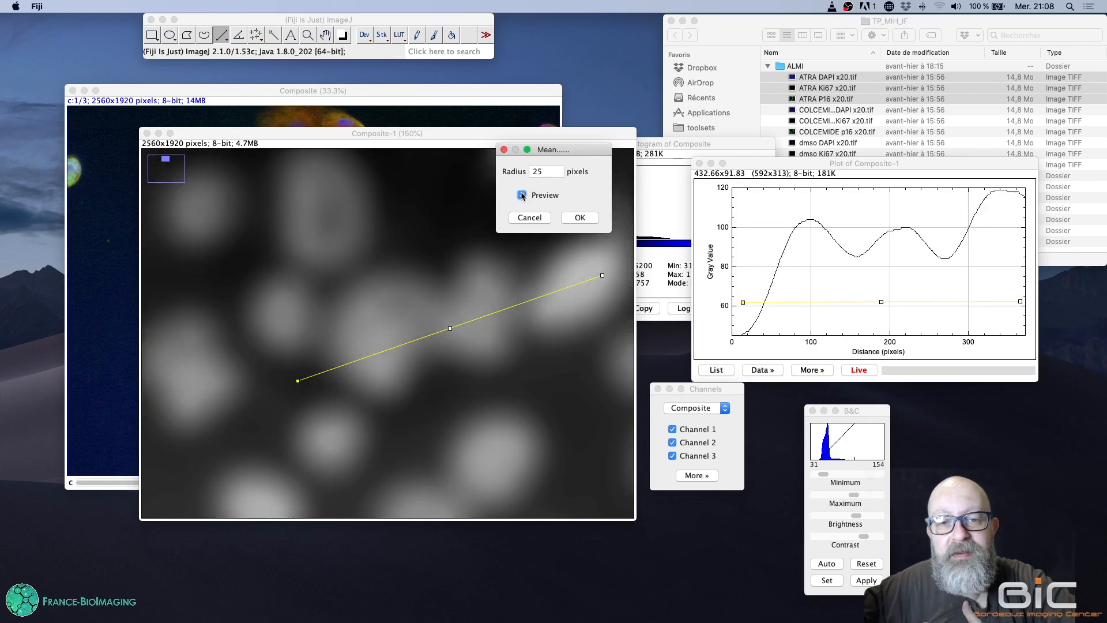
{"action": "left_click", "coordinate": [522, 196]}
{"action": "left_click", "coordinate": [522, 196]}
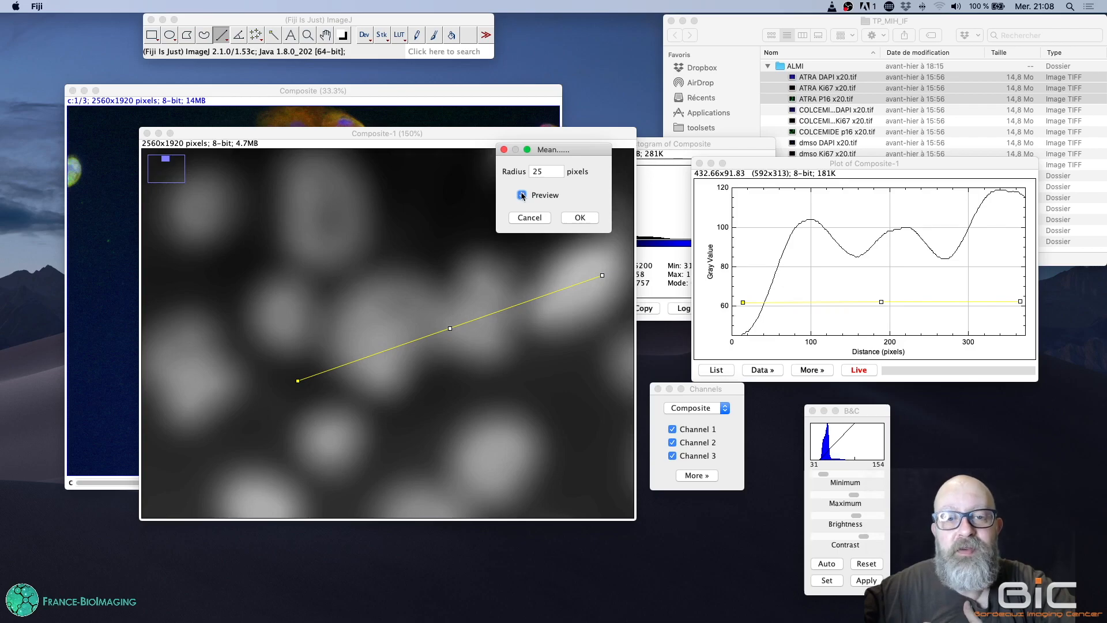
{"action": "left_click", "coordinate": [521, 195]}
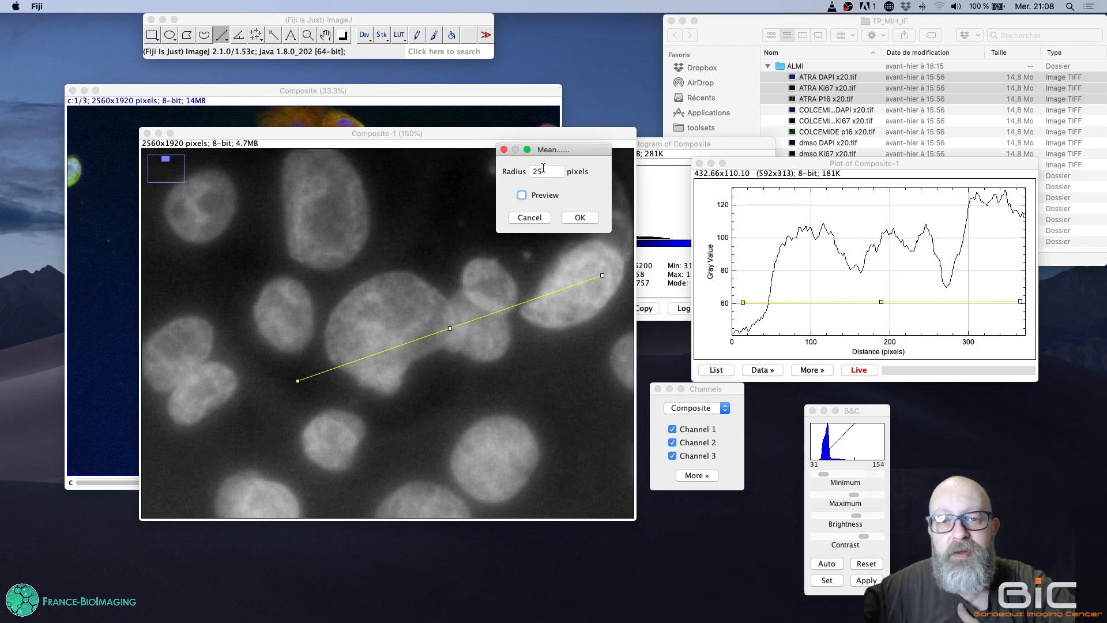
{"action": "left_click", "coordinate": [531, 218]}
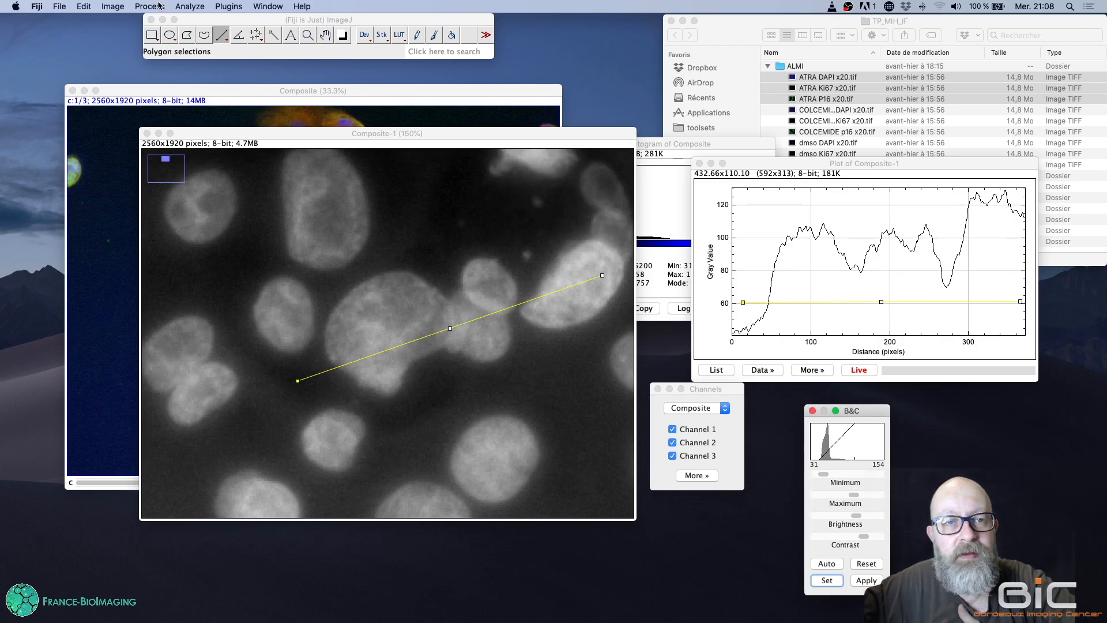
Start the Median filter on Composite-1 with the preview on and set the radius to 7 pixels
{"action": "left_click", "coordinate": [157, 6]}
{"action": "mouse_move", "coordinate": [238, 132]}
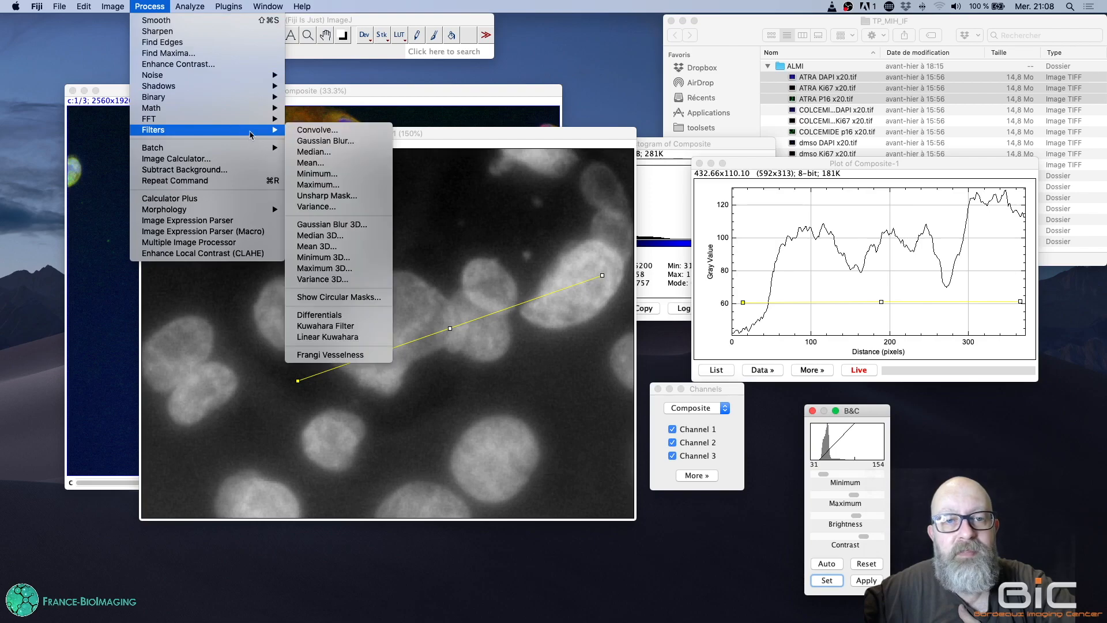
{"action": "left_click", "coordinate": [336, 153]}
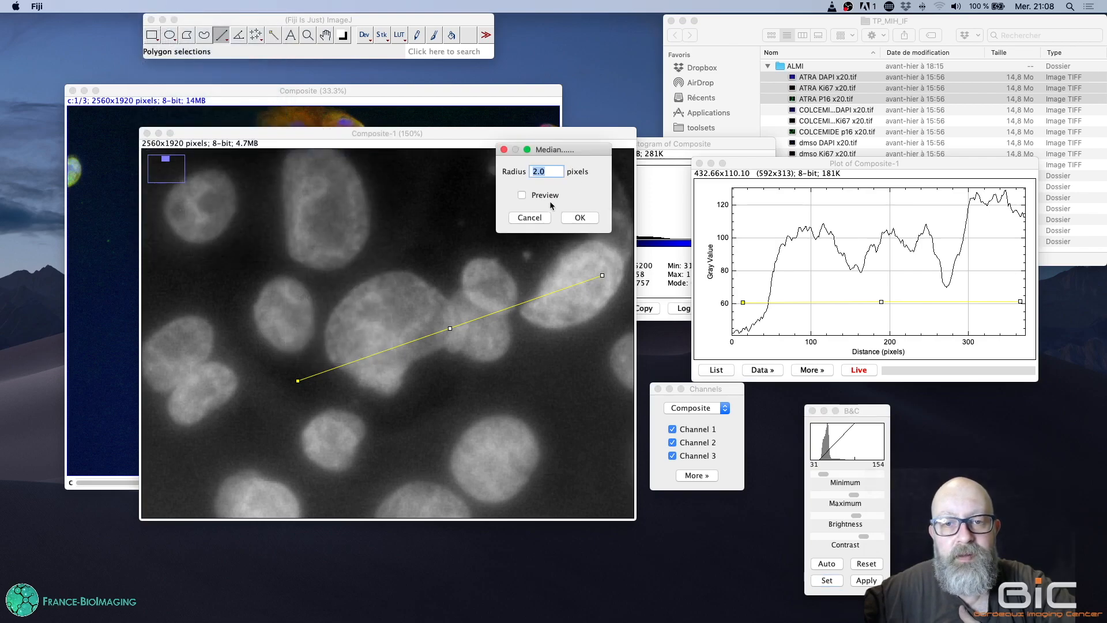
{"action": "left_click", "coordinate": [547, 199]}
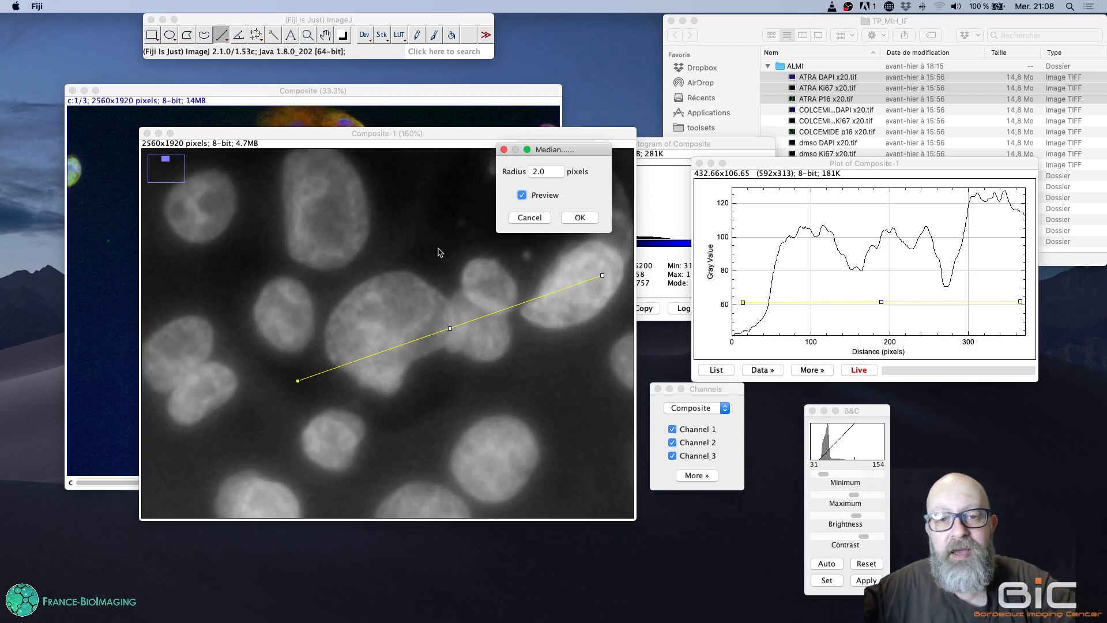
{"action": "double_click", "coordinate": [552, 170]}
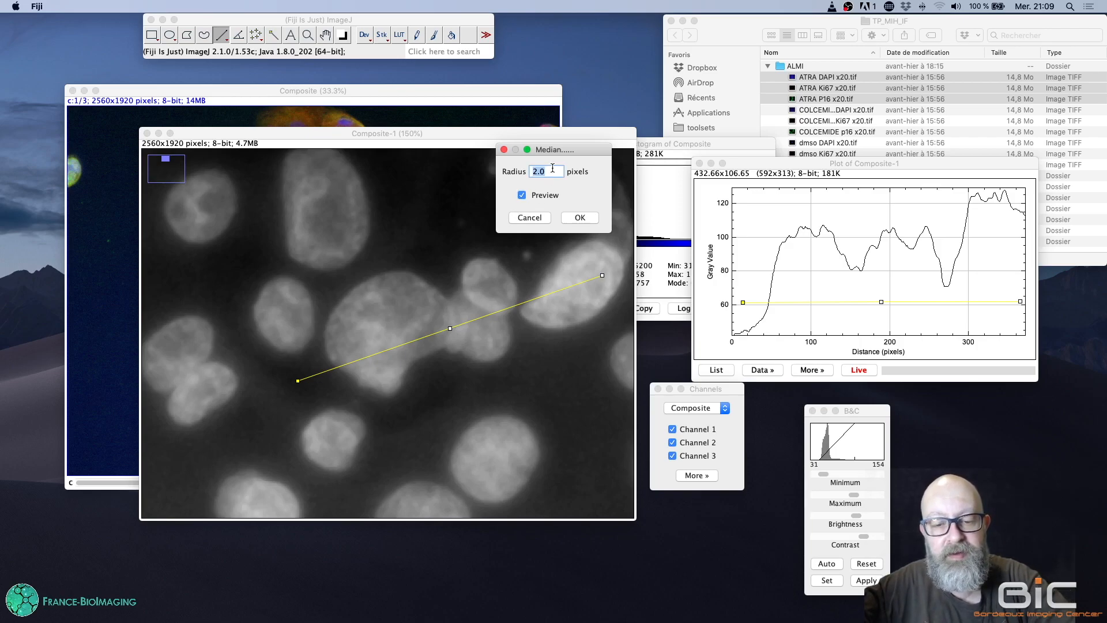
{"action": "type", "text": "7"}
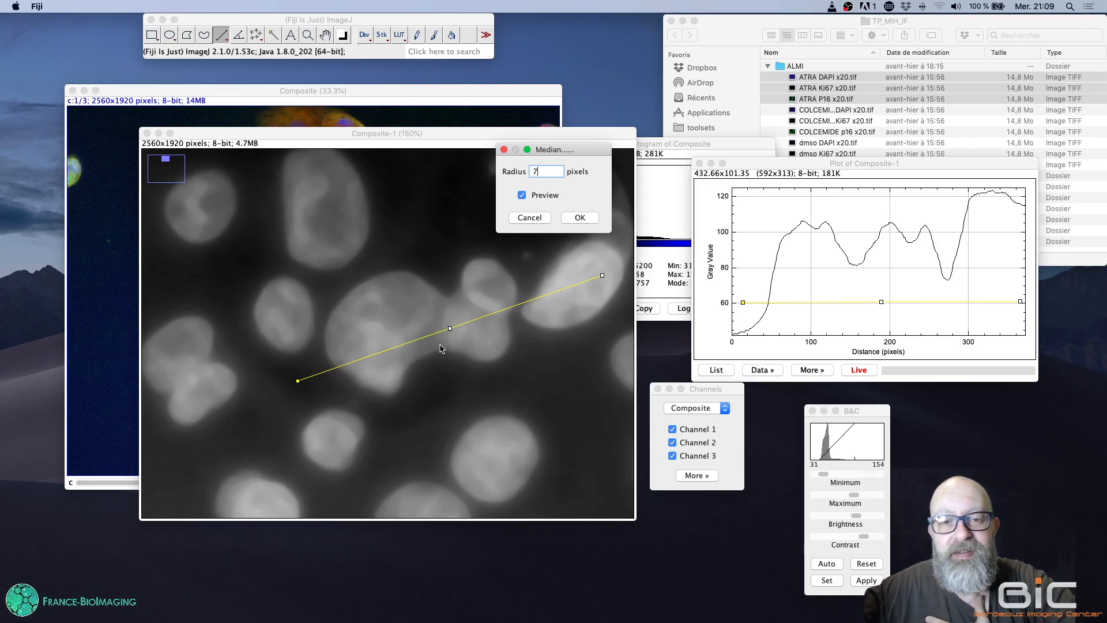
Try a Median radius of 25 pixels, then return it to 7 pixels and apply the filter to Composite-1
{"action": "double_click", "coordinate": [538, 170]}
{"action": "type", "text": "25"}
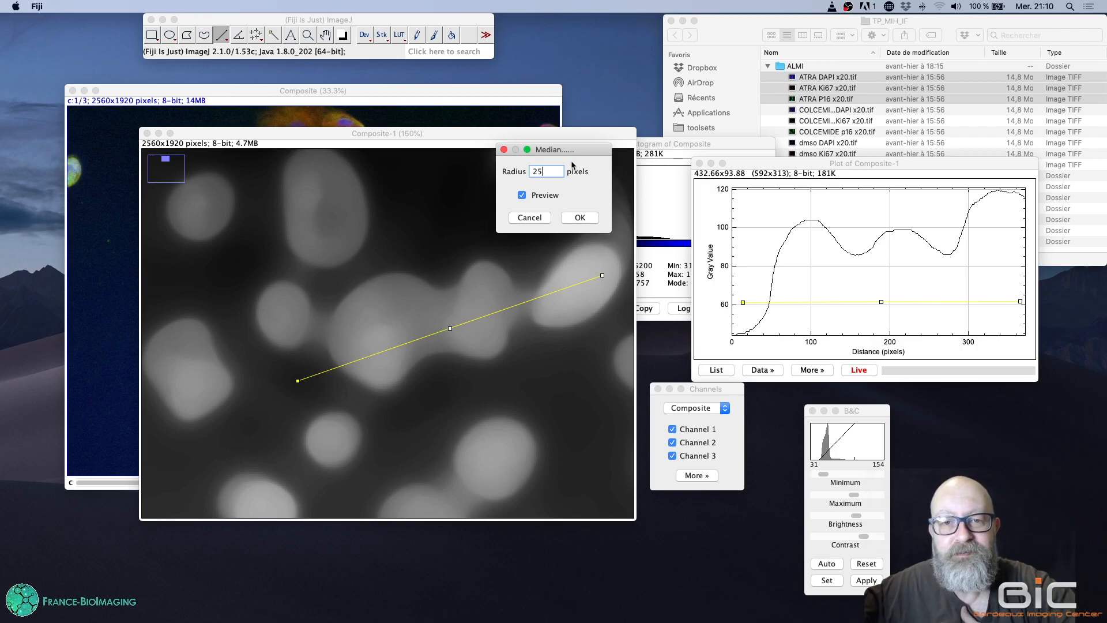
{"action": "left_click_drag", "start_coordinate": [556, 172], "coordinate": [517, 172]}
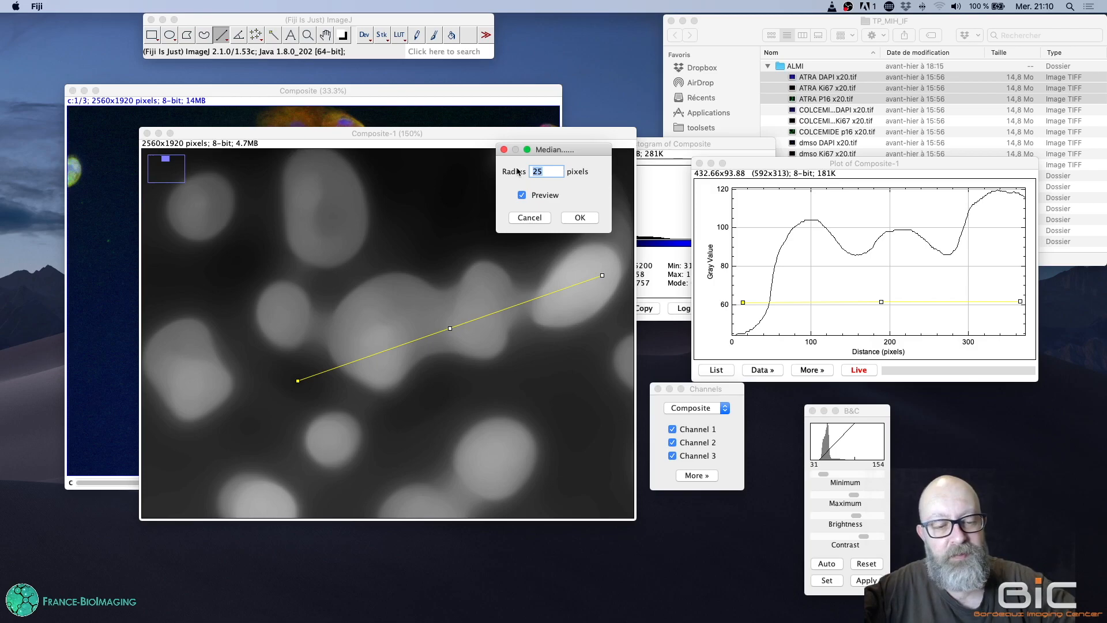
{"action": "type", "text": "7"}
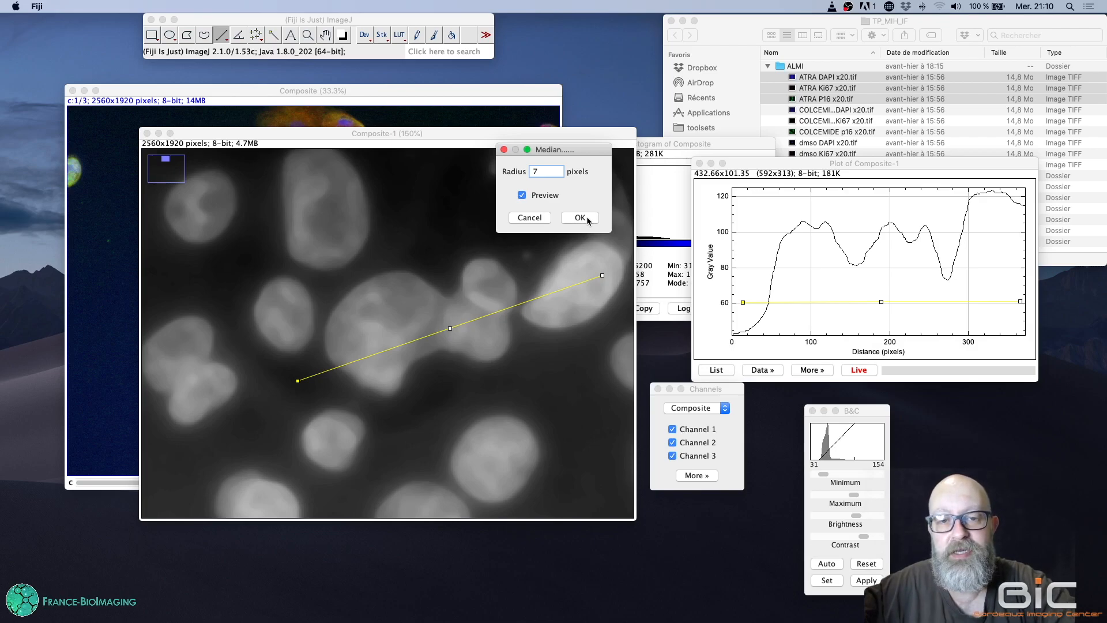
{"action": "left_click", "coordinate": [579, 217]}
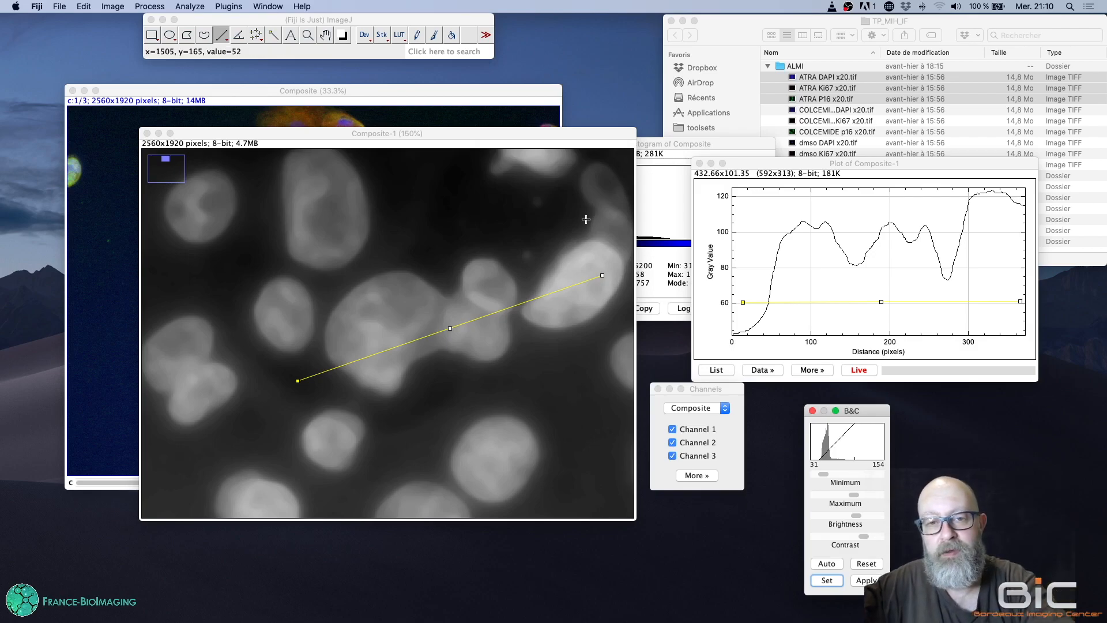
Zoom Composite-1 out to 33.3% and place its window beside the Composite image
{"action": "key", "text": "minus"}
{"action": "key", "text": "minus"}
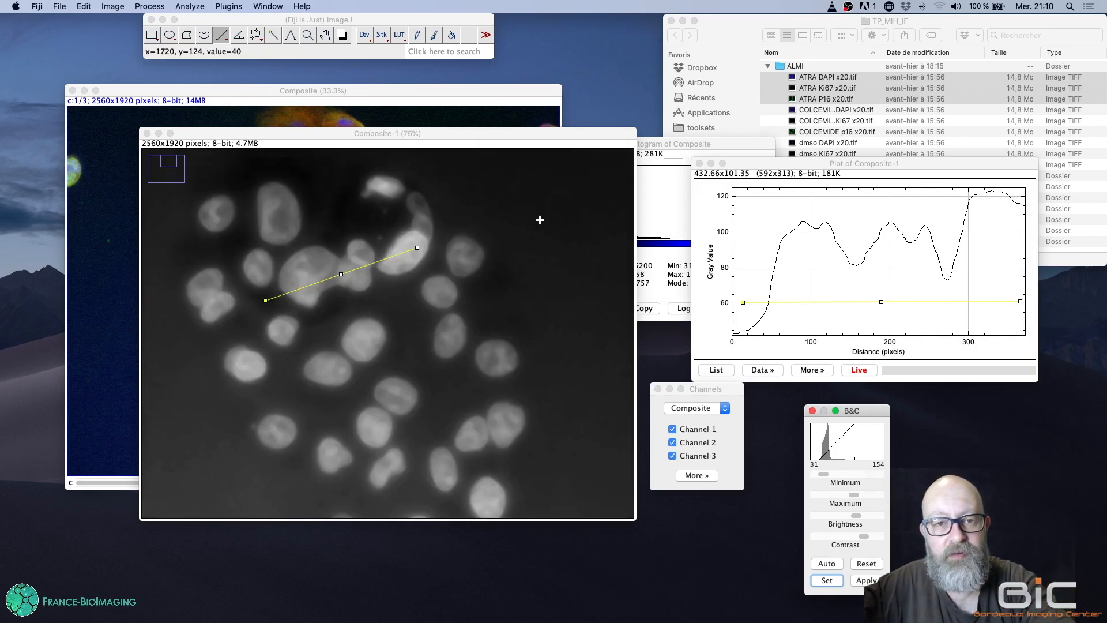
{"action": "key", "text": "minus"}
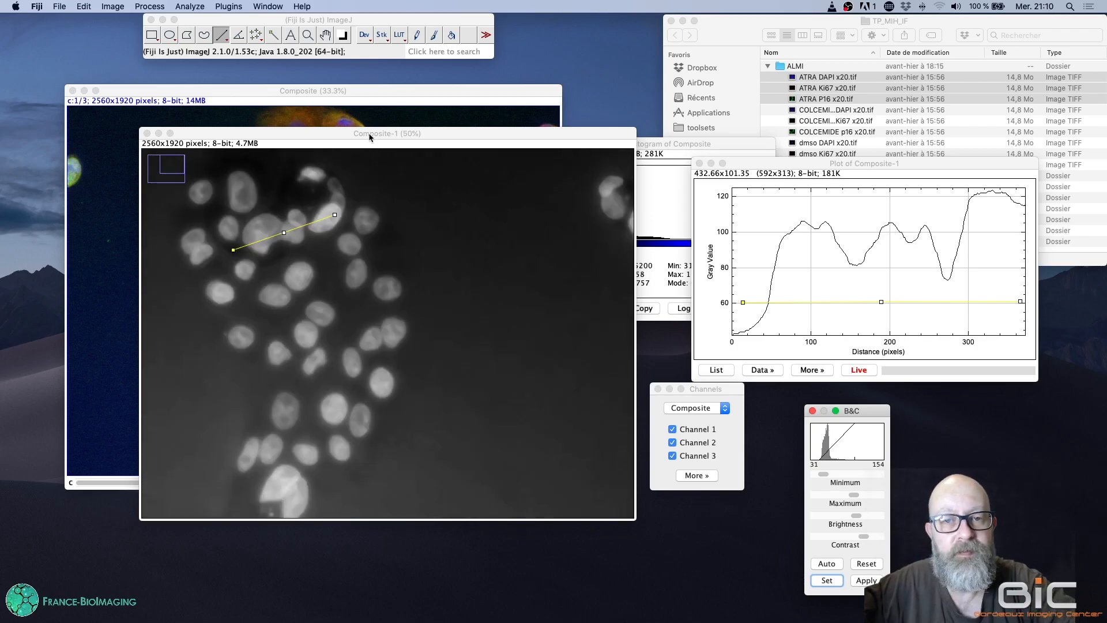
{"action": "key", "text": "minus"}
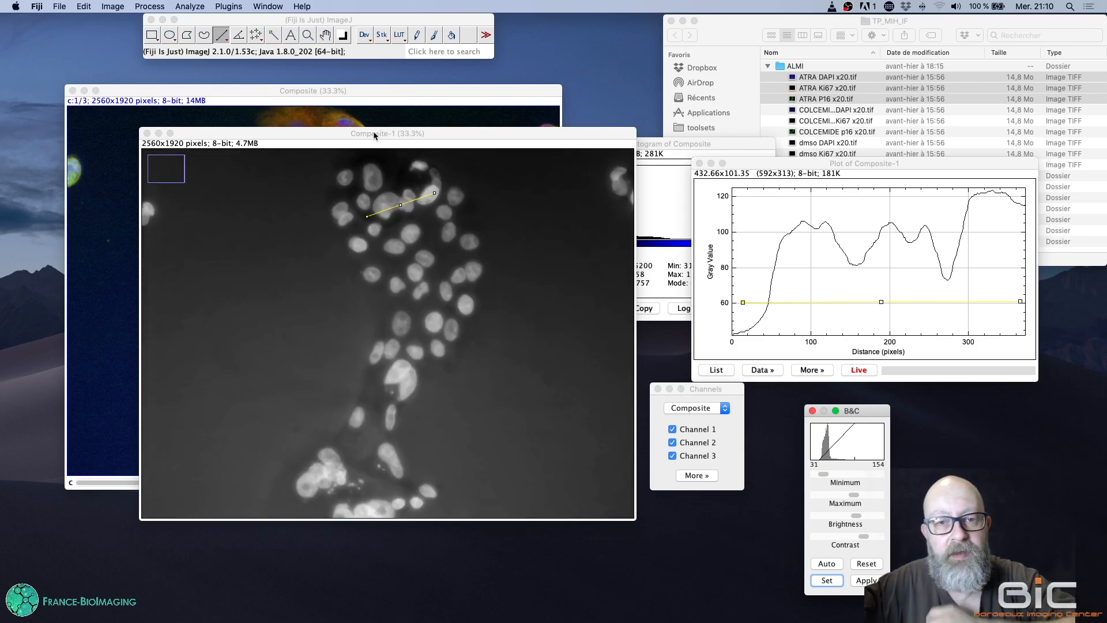
{"action": "left_click_drag", "start_coordinate": [373, 136], "coordinate": [711, 96]}
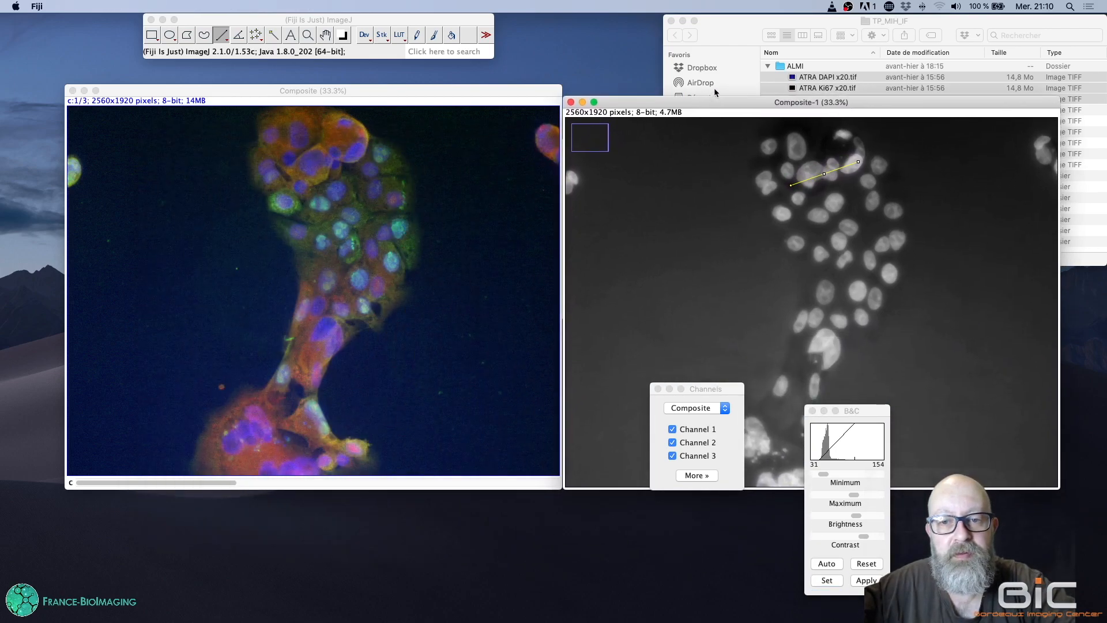
Move the Channels and B&C windows below the two images and shift the Composite window clear of Composite-1
{"action": "left_click_drag", "start_coordinate": [711, 391], "coordinate": [375, 508]}
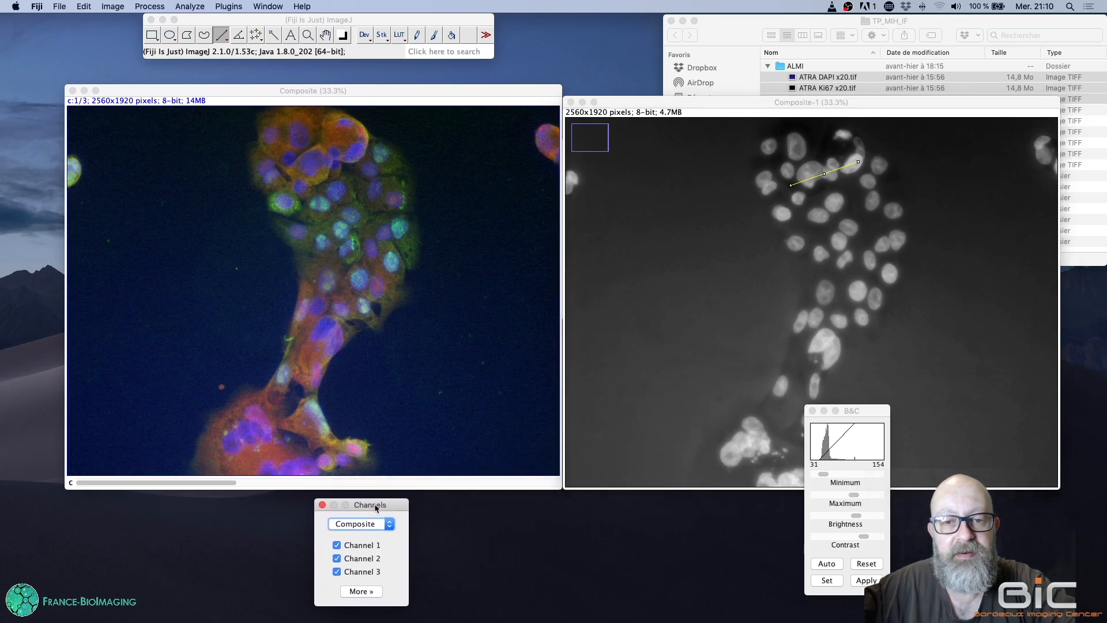
{"action": "left_click_drag", "start_coordinate": [870, 418], "coordinate": [556, 510]}
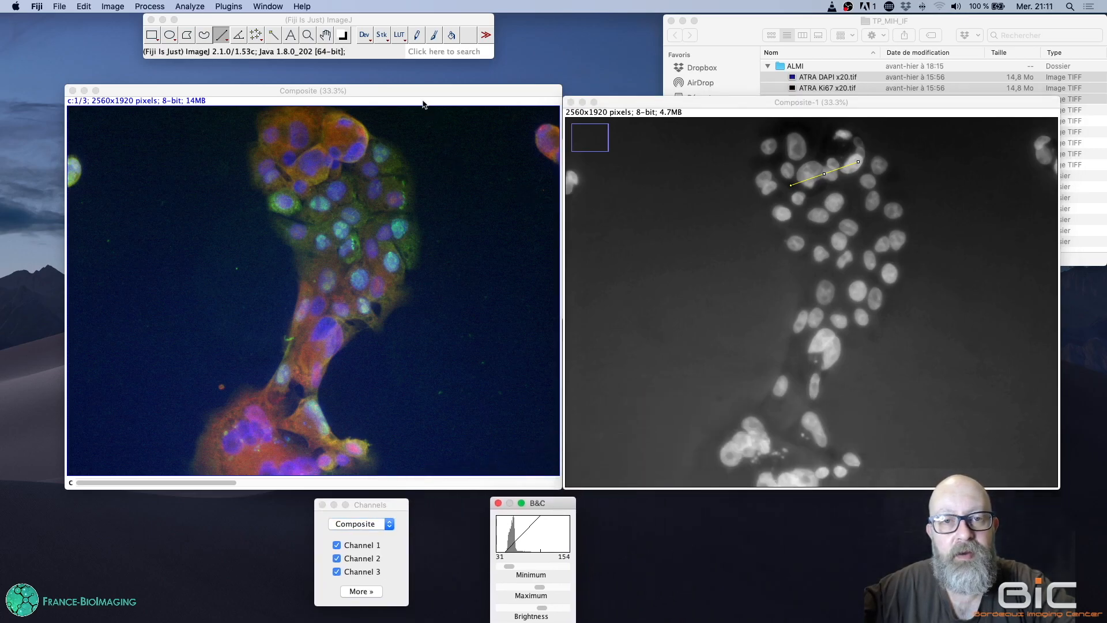
{"action": "left_click_drag", "start_coordinate": [417, 87], "coordinate": [385, 100]}
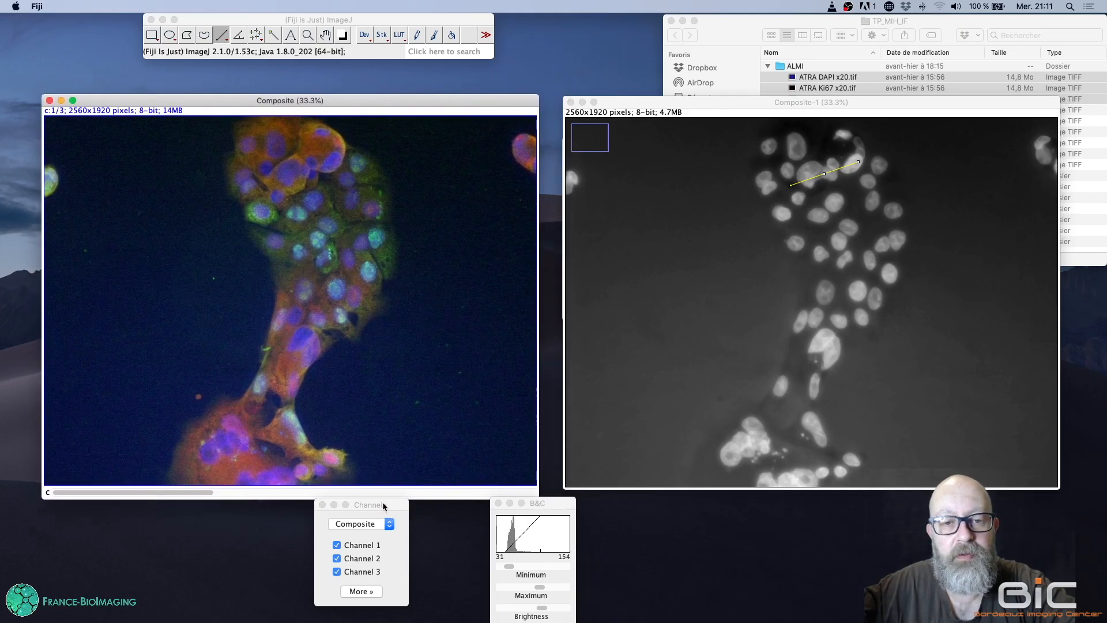
Switch the Composite image's channel display mode to Grayscale after moving the Channels window slightly away from the image
{"action": "left_click_drag", "start_coordinate": [383, 506], "coordinate": [379, 511]}
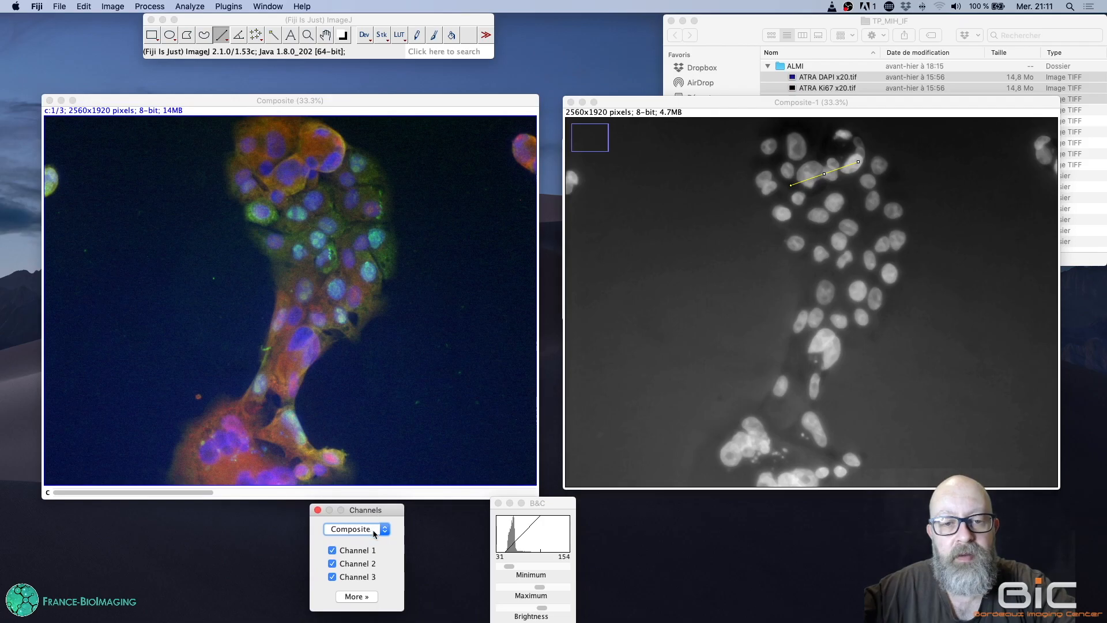
{"action": "left_click", "coordinate": [374, 529]}
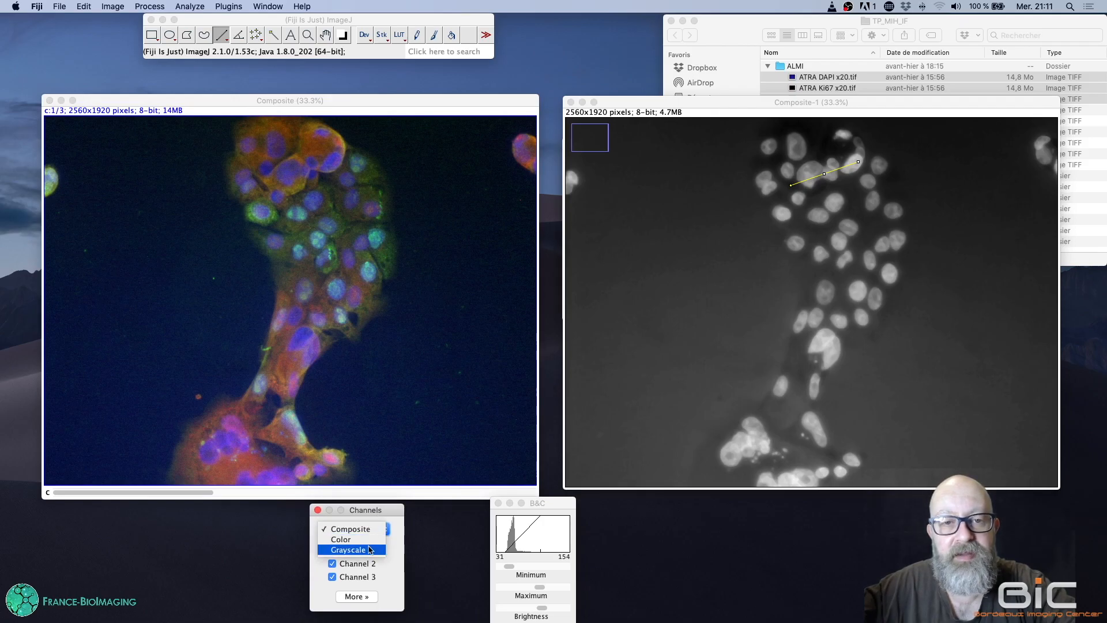
{"action": "left_click", "coordinate": [369, 549]}
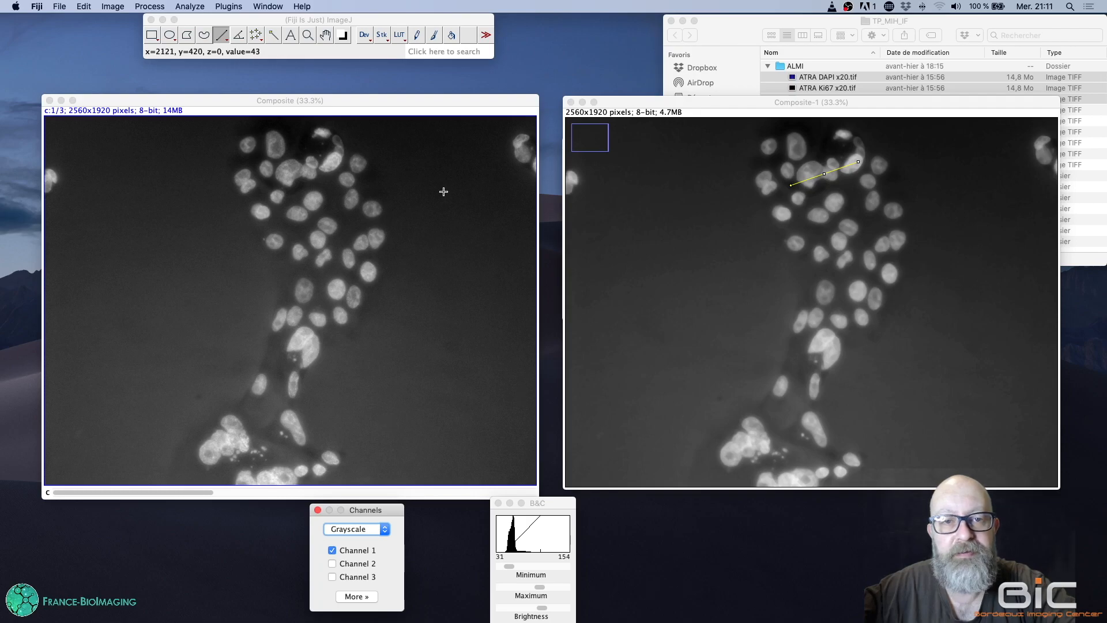
Compare the same nuclei in the unfiltered Composite and the median-filtered Composite-1 at matching magnification, then switch to the PowerPoint tutorial slide
{"action": "left_click", "coordinate": [309, 172]}
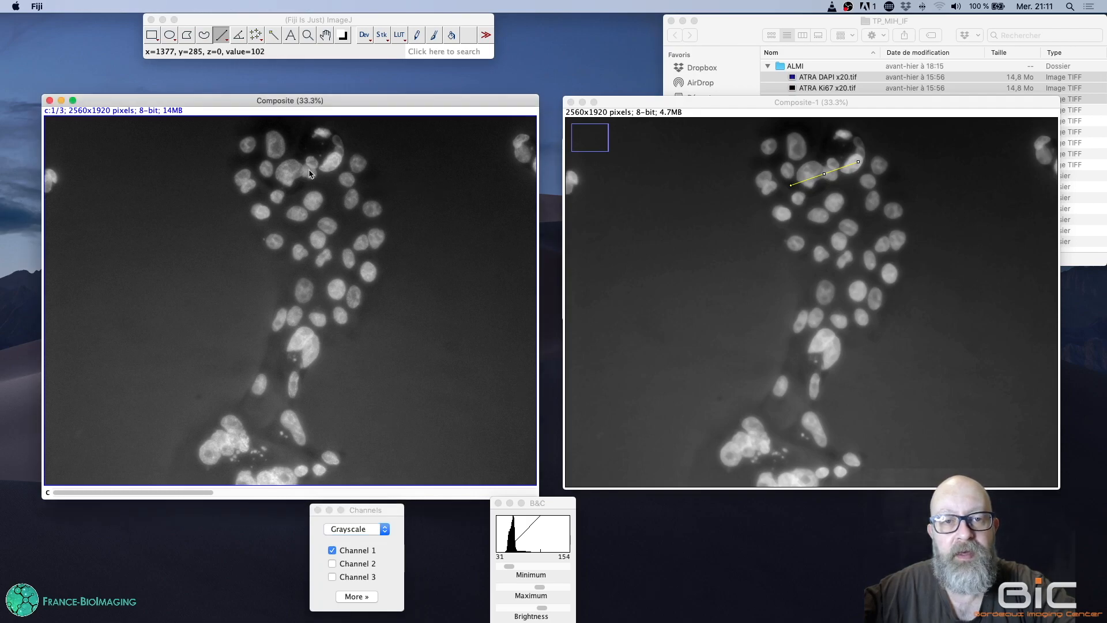
{"action": "key", "text": "plus"}
{"action": "key", "text": "plus"}
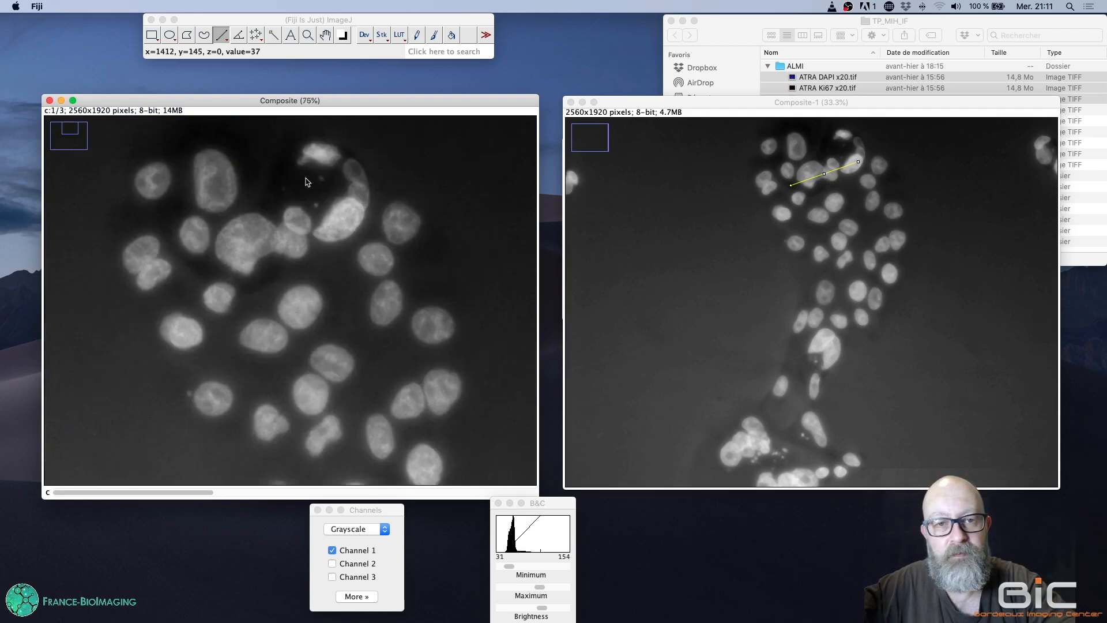
{"action": "key", "text": "plus"}
{"action": "left_click", "coordinate": [833, 235]}
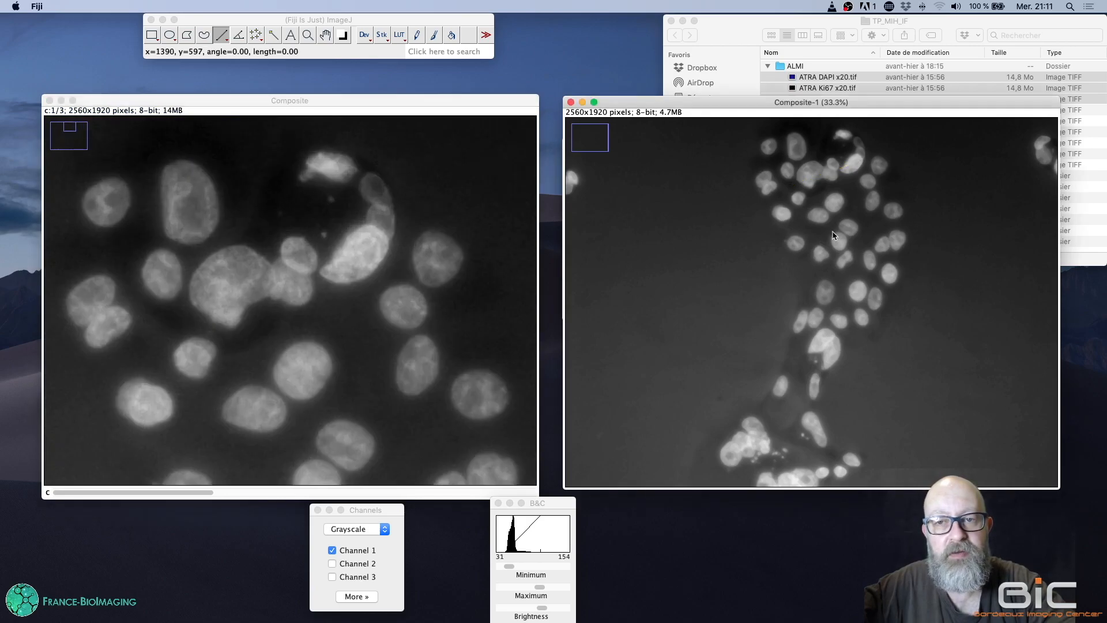
{"action": "key", "text": "plus"}
{"action": "key", "text": "plus"}
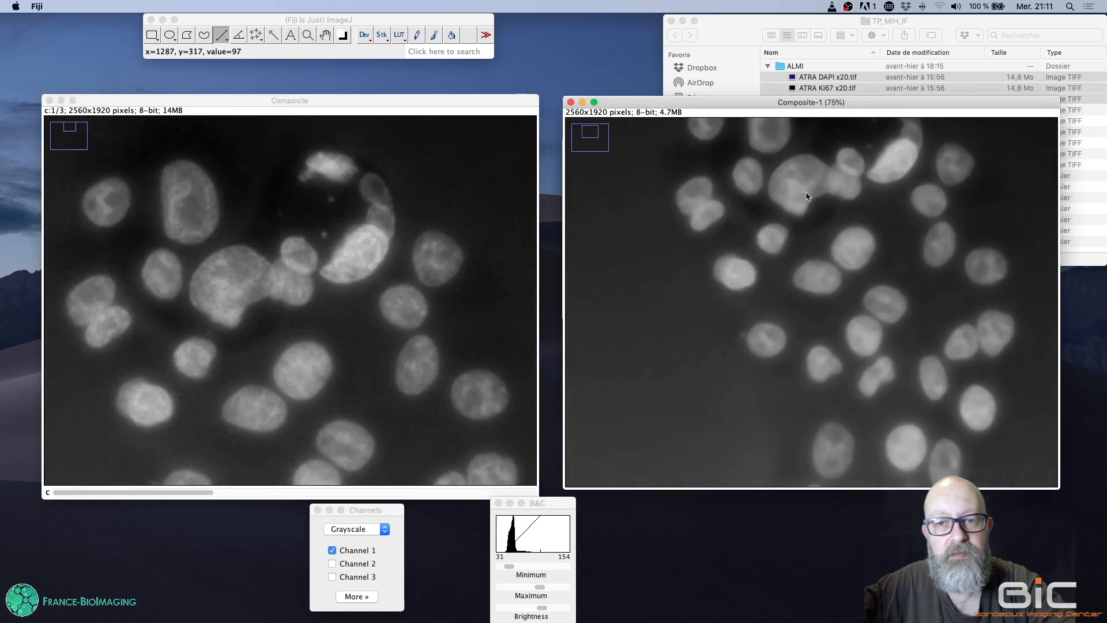
{"action": "key", "text": "plus"}
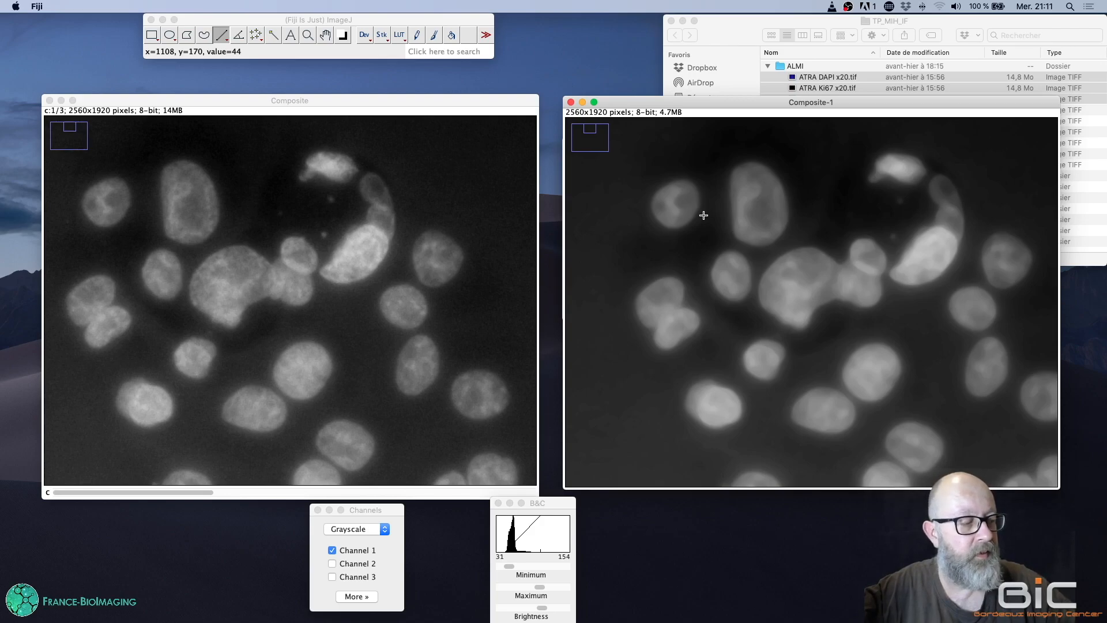
{"action": "key", "text": "super+Tab"}
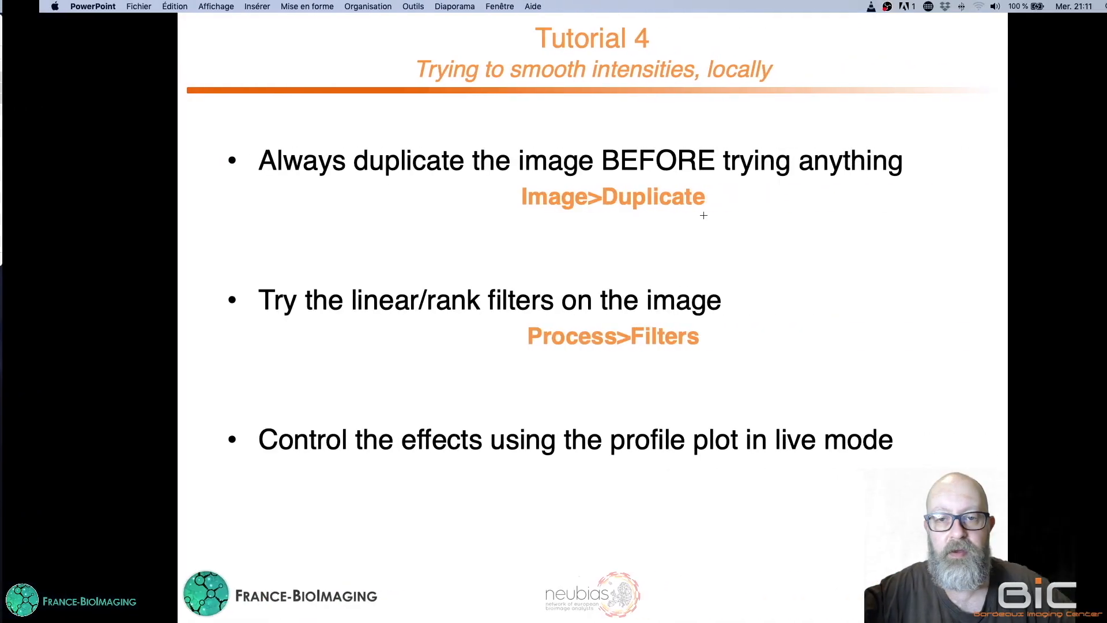
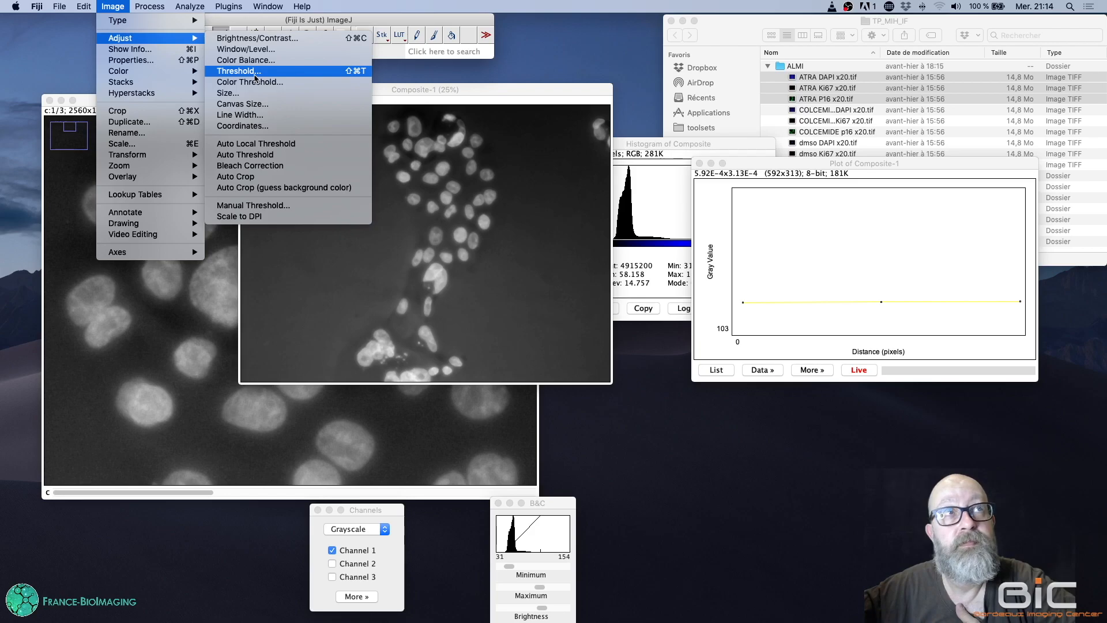
Open the Threshold tool for Composite-1 and place its window beside the image
{"action": "left_click", "coordinate": [256, 72]}
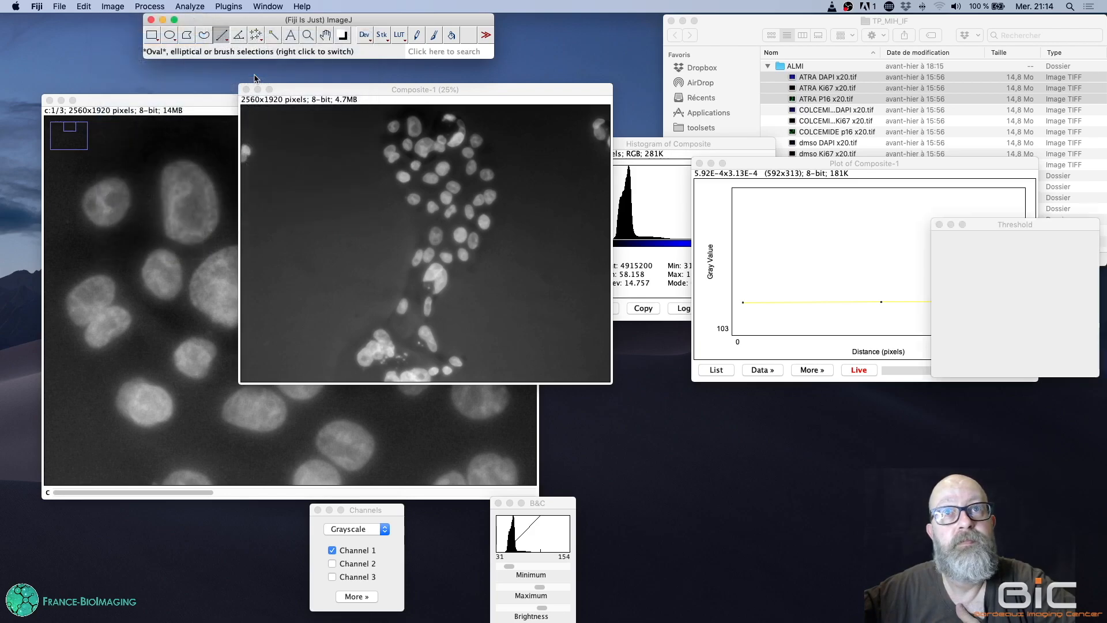
{"action": "left_click_drag", "start_coordinate": [1003, 229], "coordinate": [701, 92]}
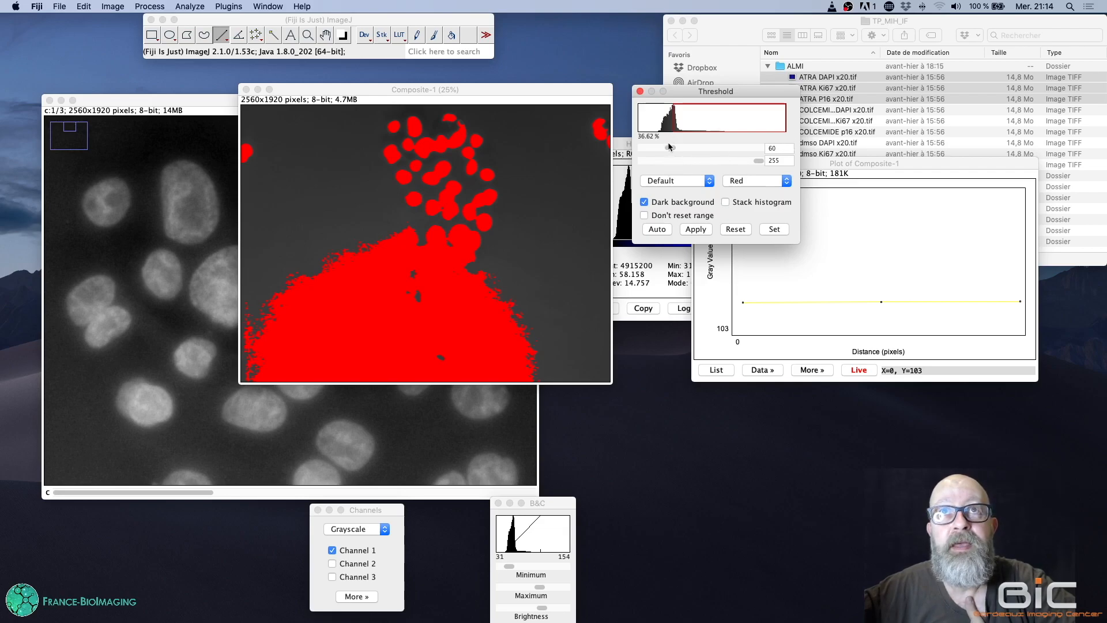
Try lower threshold limits of 115 and 63 on the Composite-1 nuclei
{"action": "left_click", "coordinate": [782, 147]}
{"action": "double_click", "coordinate": [784, 159]}
{"action": "type", "text": "154"}
{"action": "left_click_drag", "start_coordinate": [715, 163], "coordinate": [794, 162]}
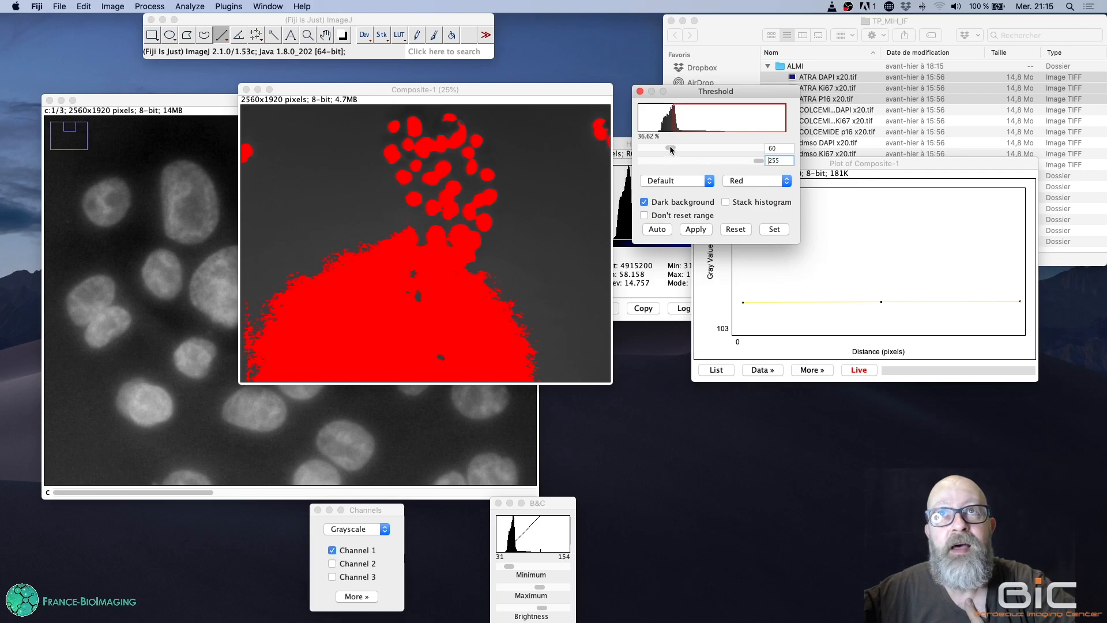
{"action": "left_click_drag", "start_coordinate": [670, 149], "coordinate": [695, 150]}
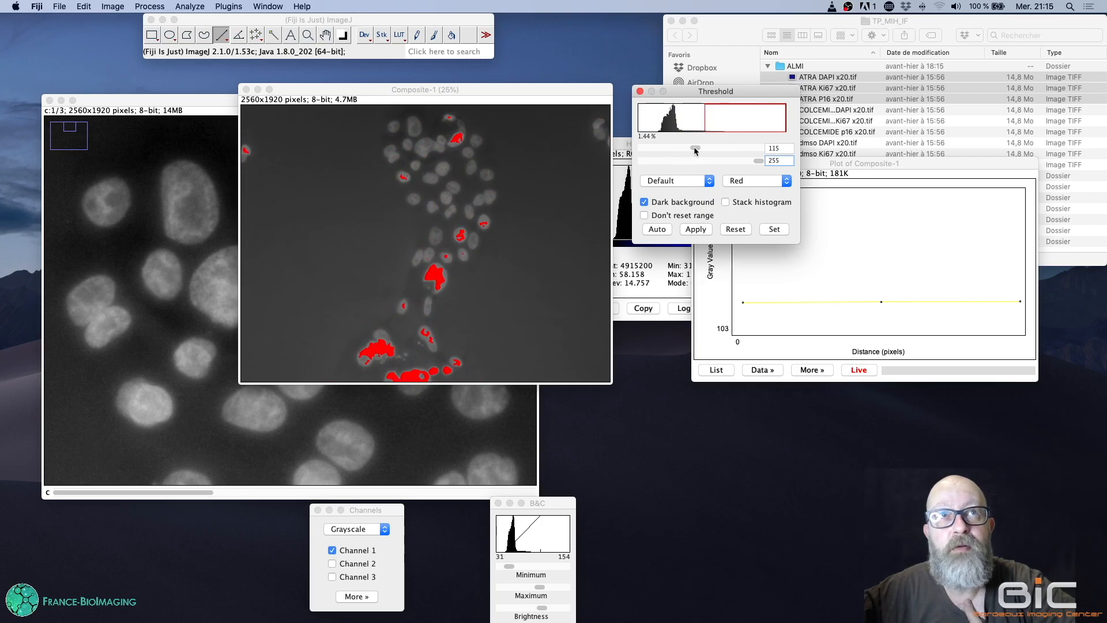
{"action": "left_click_drag", "start_coordinate": [695, 151], "coordinate": [672, 148]}
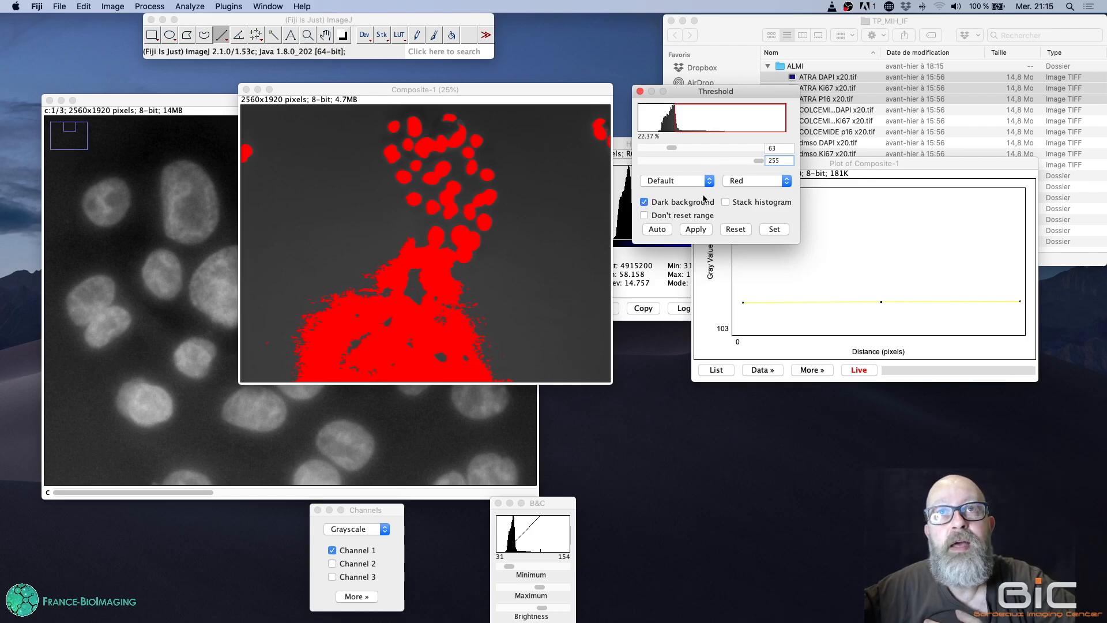
Try a 0–70 threshold with the dark background option off, then re-enable the option and set the lower limit to 69
{"action": "left_click", "coordinate": [662, 204]}
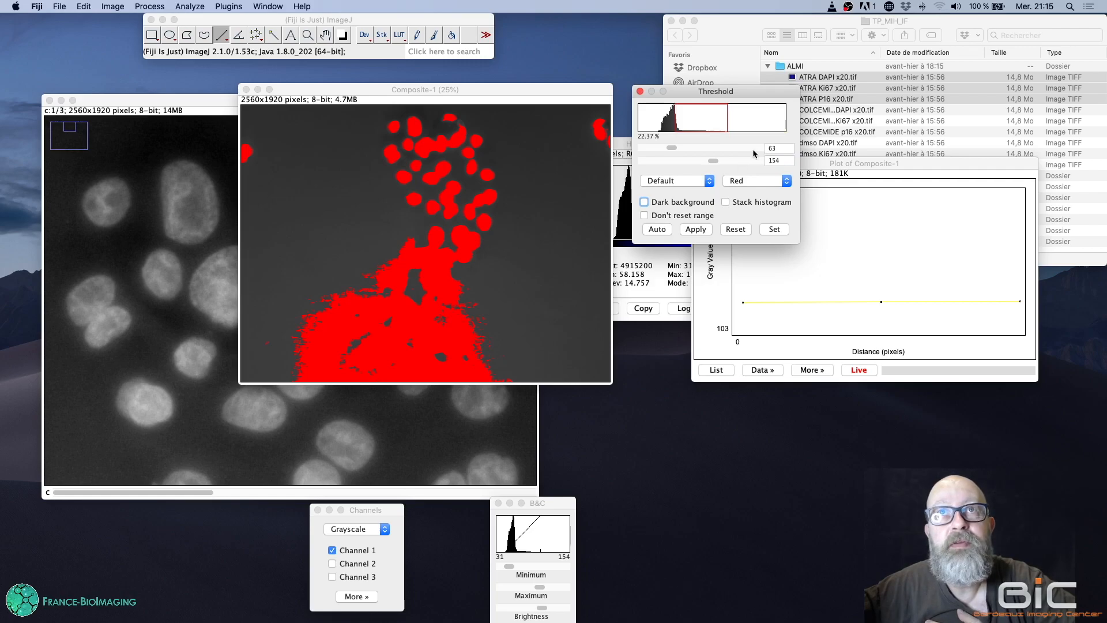
{"action": "left_click_drag", "start_coordinate": [672, 149], "coordinate": [629, 152]}
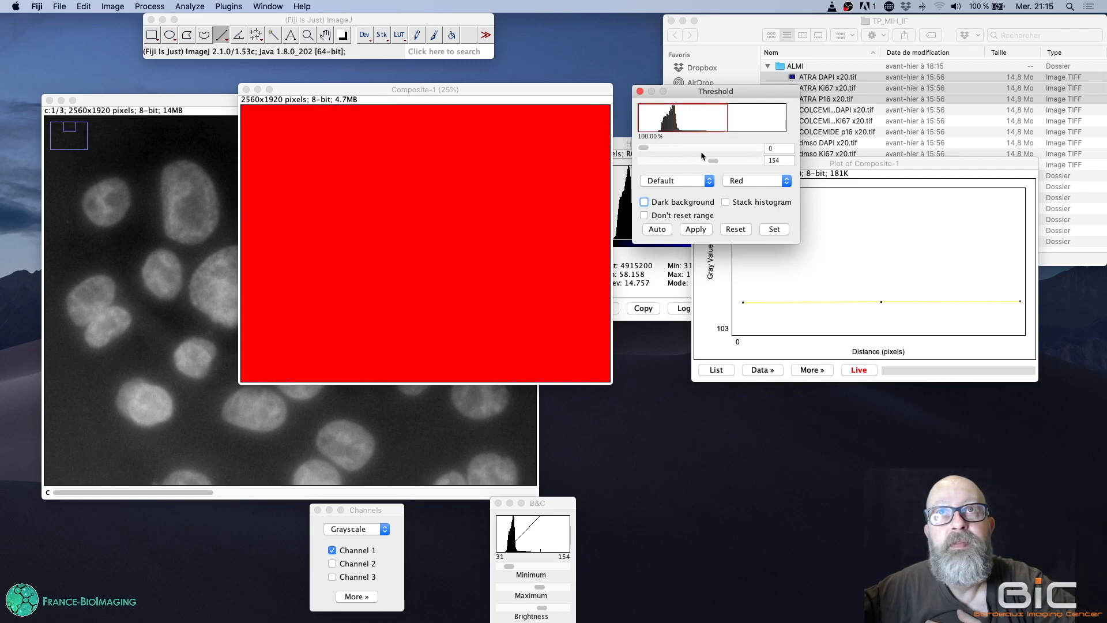
{"action": "left_click_drag", "start_coordinate": [712, 162], "coordinate": [674, 164]}
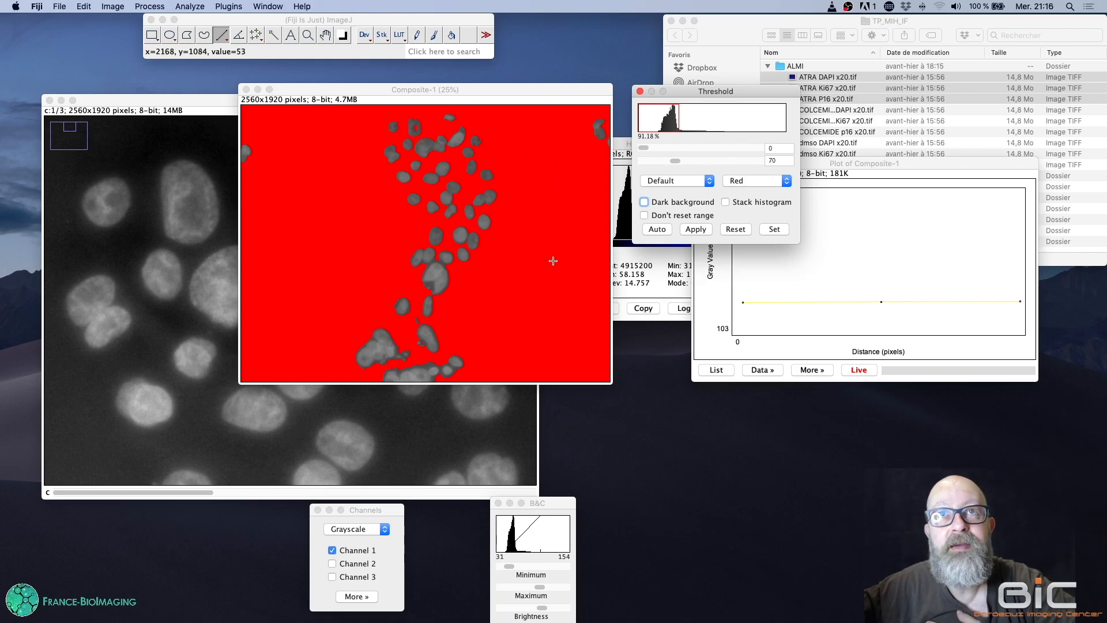
{"action": "left_click", "coordinate": [645, 202]}
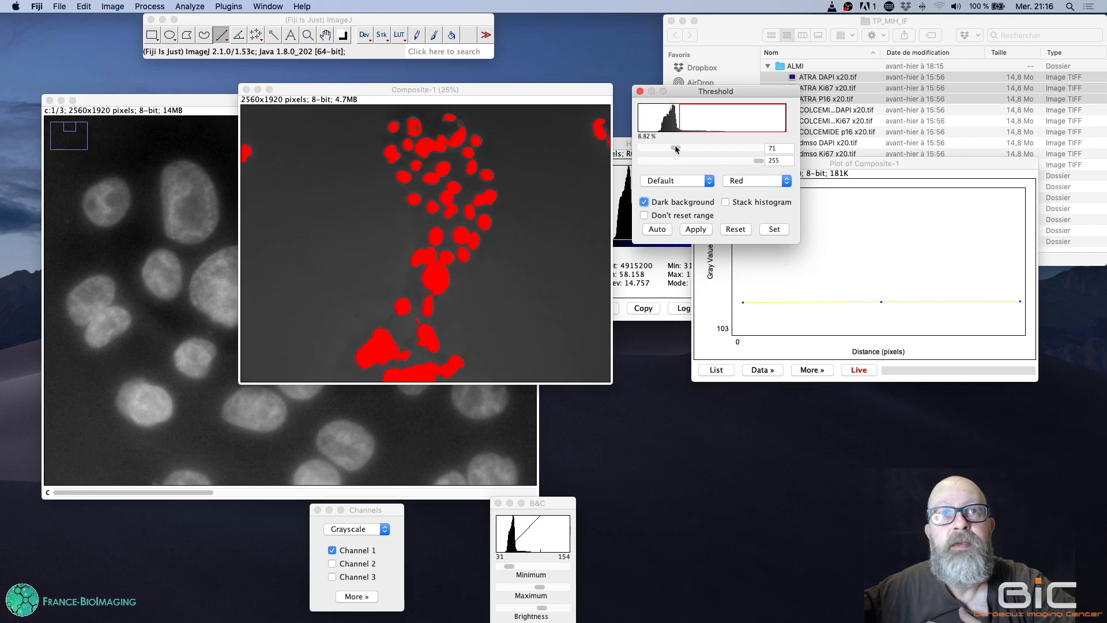
{"action": "left_click_drag", "start_coordinate": [676, 148], "coordinate": [669, 148]}
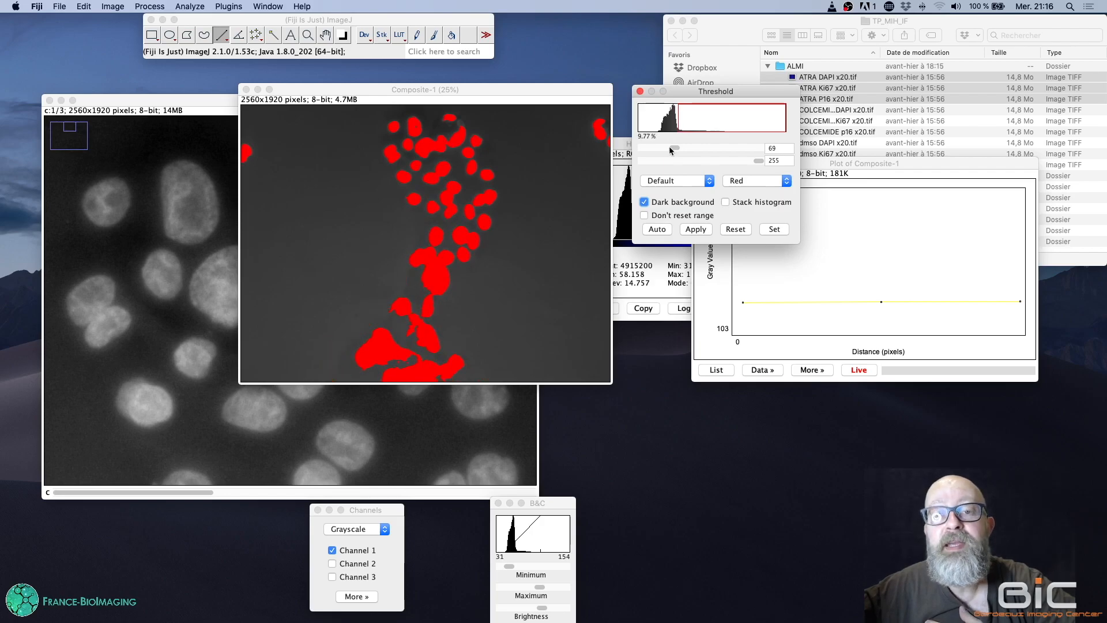
Set the automatic thresholding method for Composite-1 to Triangle
{"action": "left_click", "coordinate": [709, 181]}
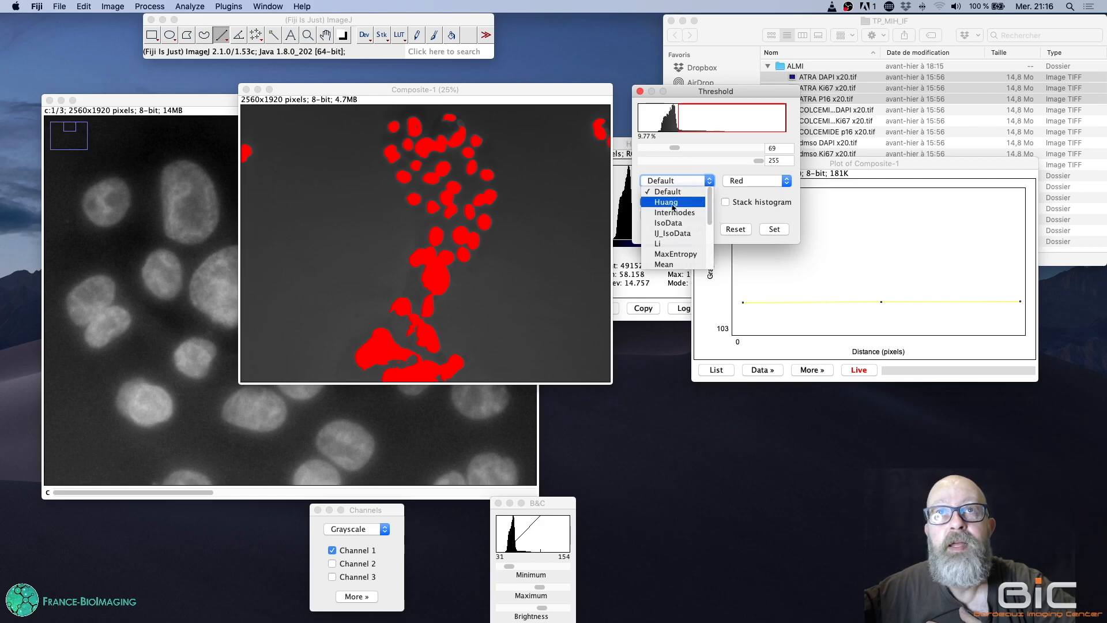
{"action": "scroll", "coordinate": [712, 216], "scroll_direction": "down", "scroll_amount": 1}
{"action": "left_click_drag", "start_coordinate": [712, 216], "coordinate": [711, 258]}
{"action": "left_click", "coordinate": [682, 253]}
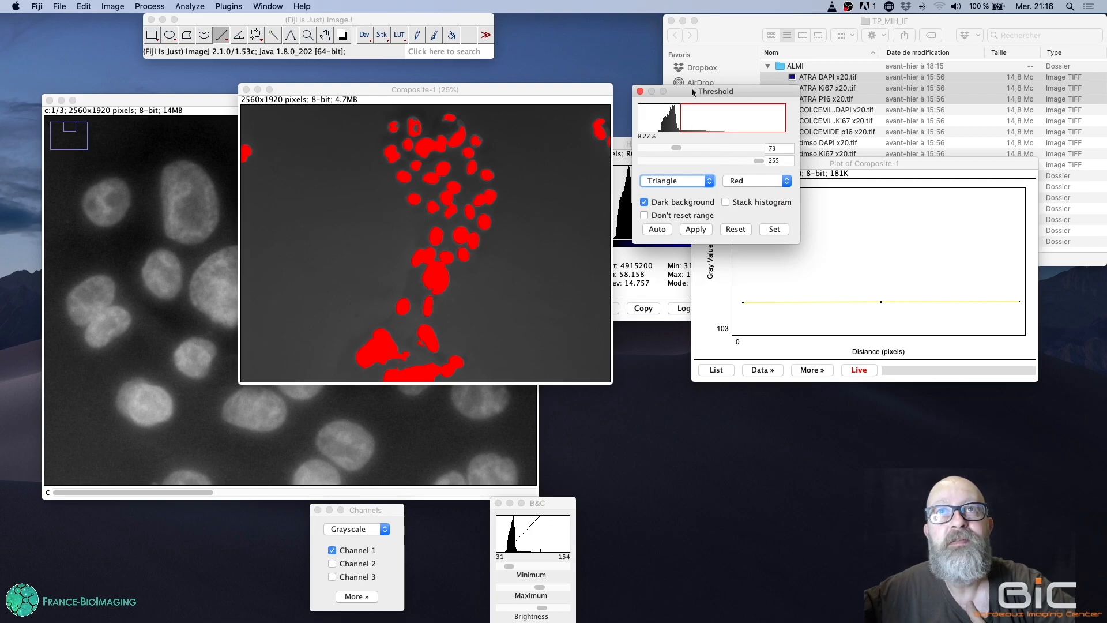
Move the Threshold window clear of Composite-1, shift the image slightly, and apply the threshold to create a binary mask
{"action": "left_click_drag", "start_coordinate": [690, 92], "coordinate": [770, 105]}
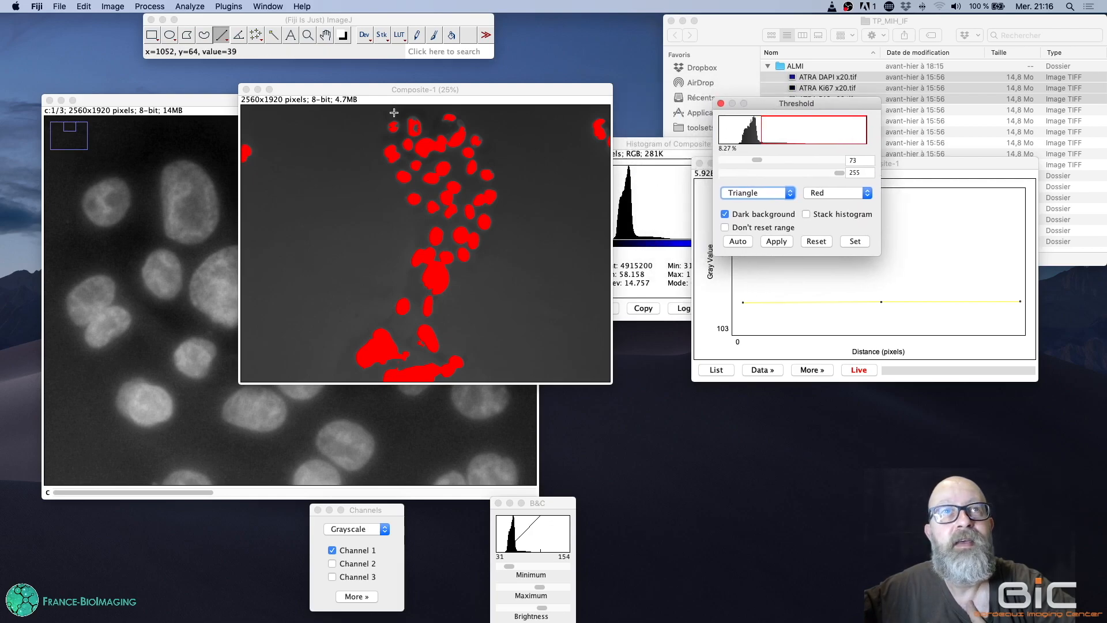
{"action": "left_click_drag", "start_coordinate": [397, 89], "coordinate": [448, 108]}
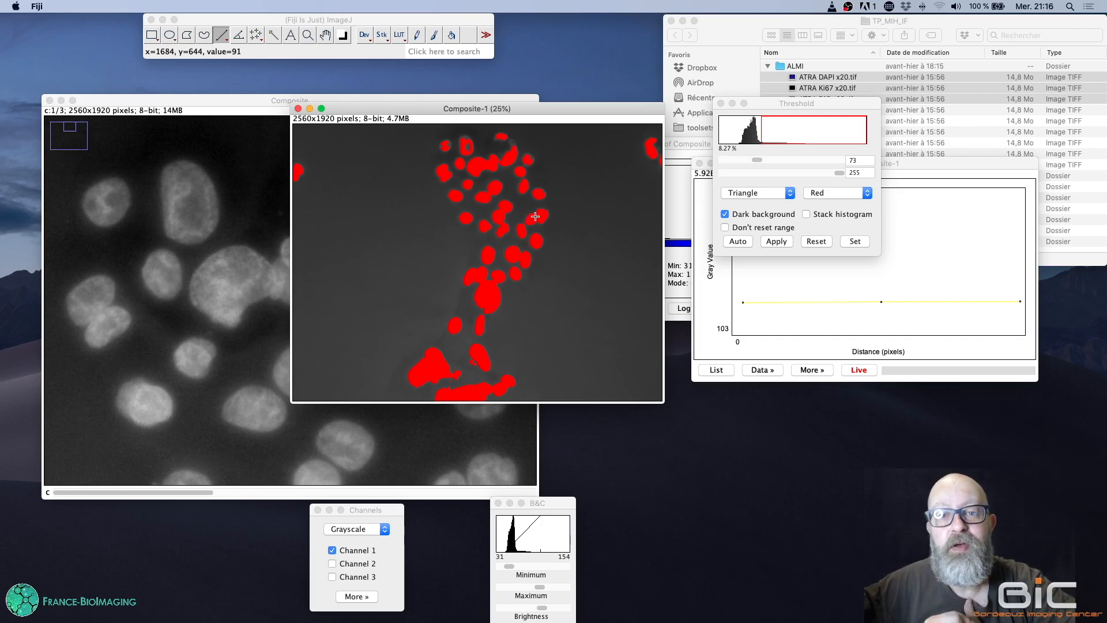
{"action": "left_click", "coordinate": [776, 242]}
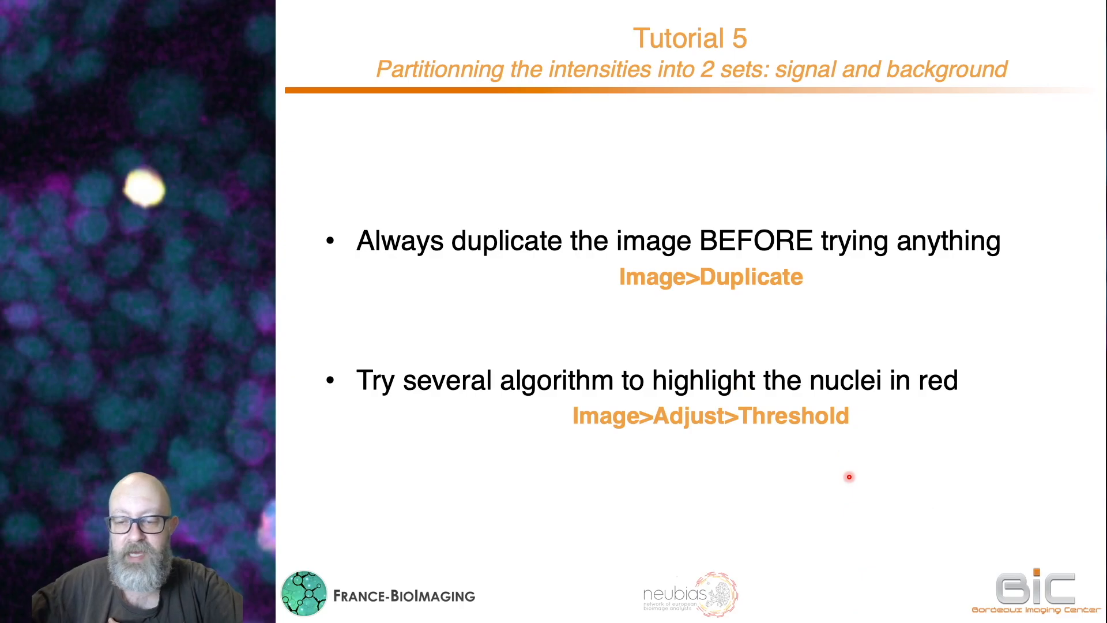
{"action": "key", "text": "Right"}
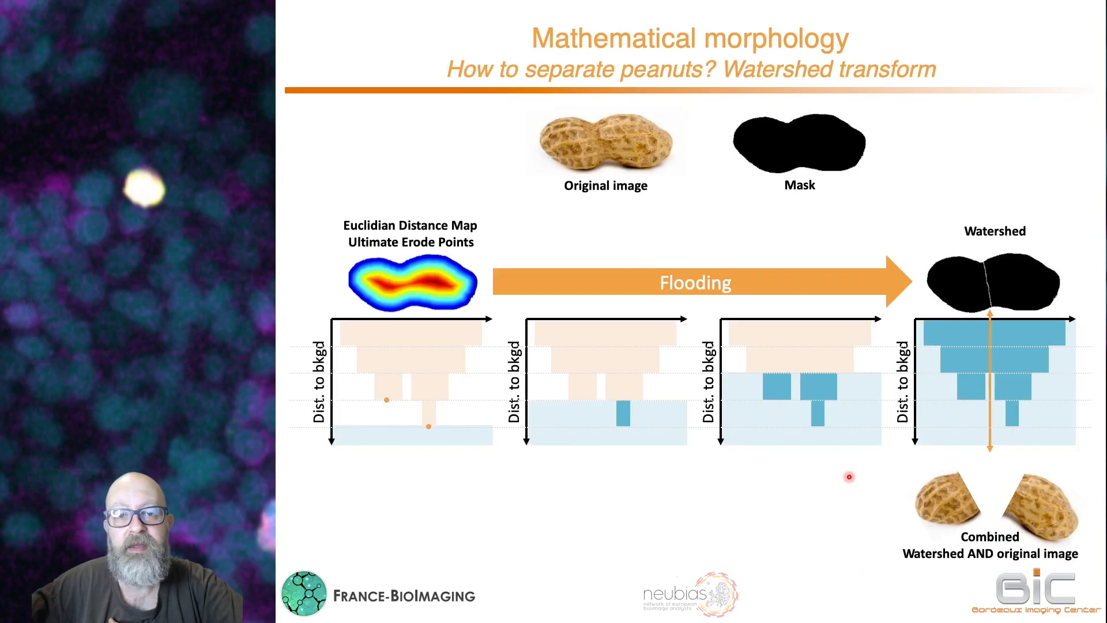
{"action": "key", "text": "Left"}
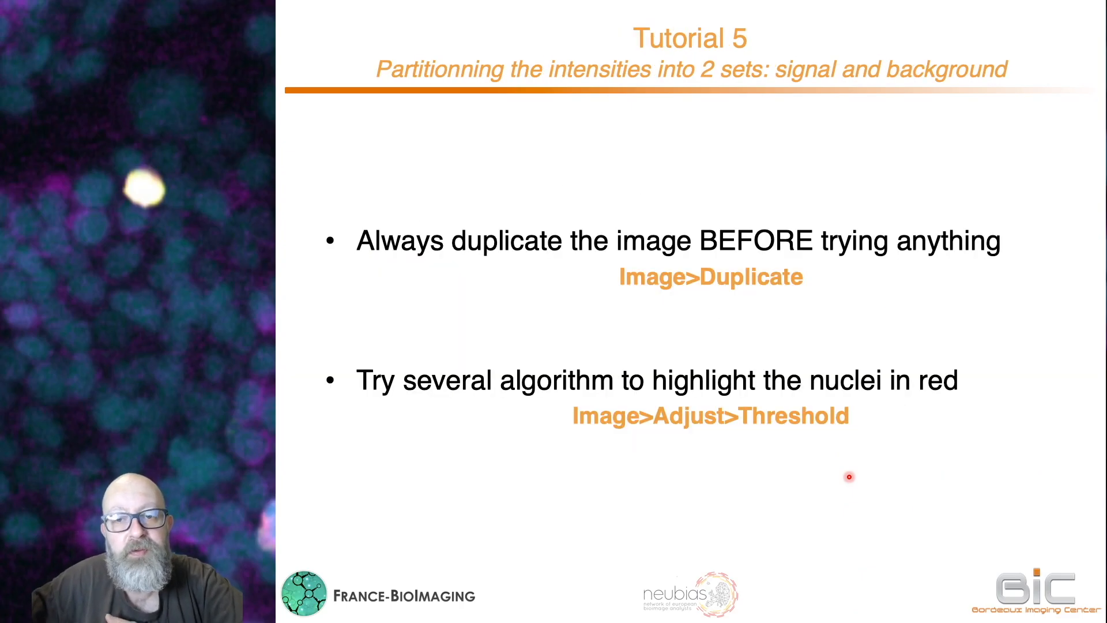
{"action": "key", "text": "Right"}
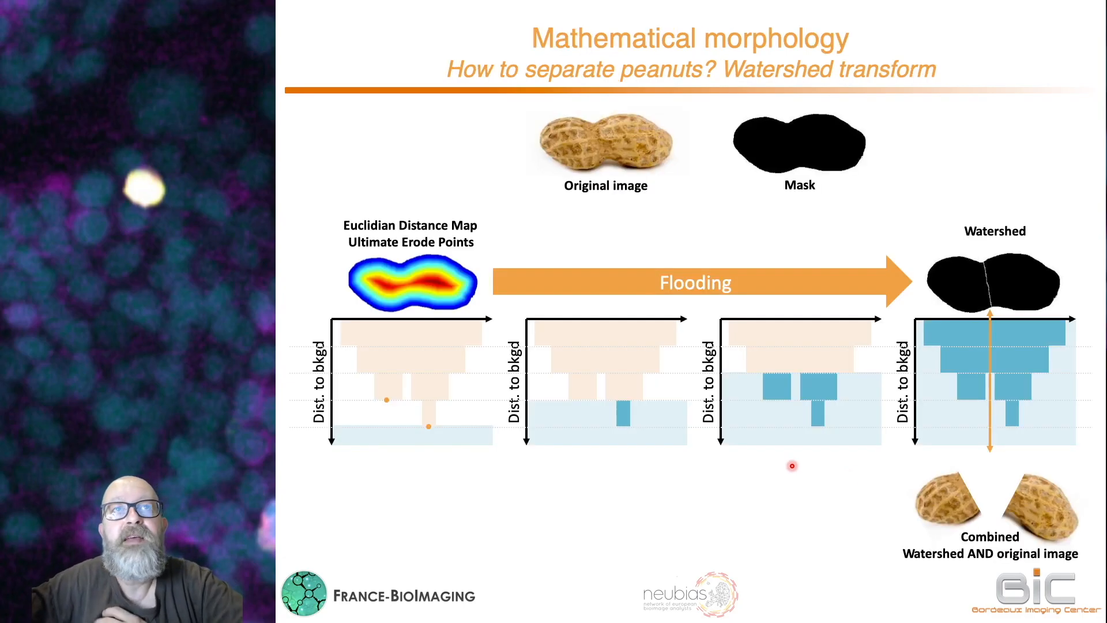
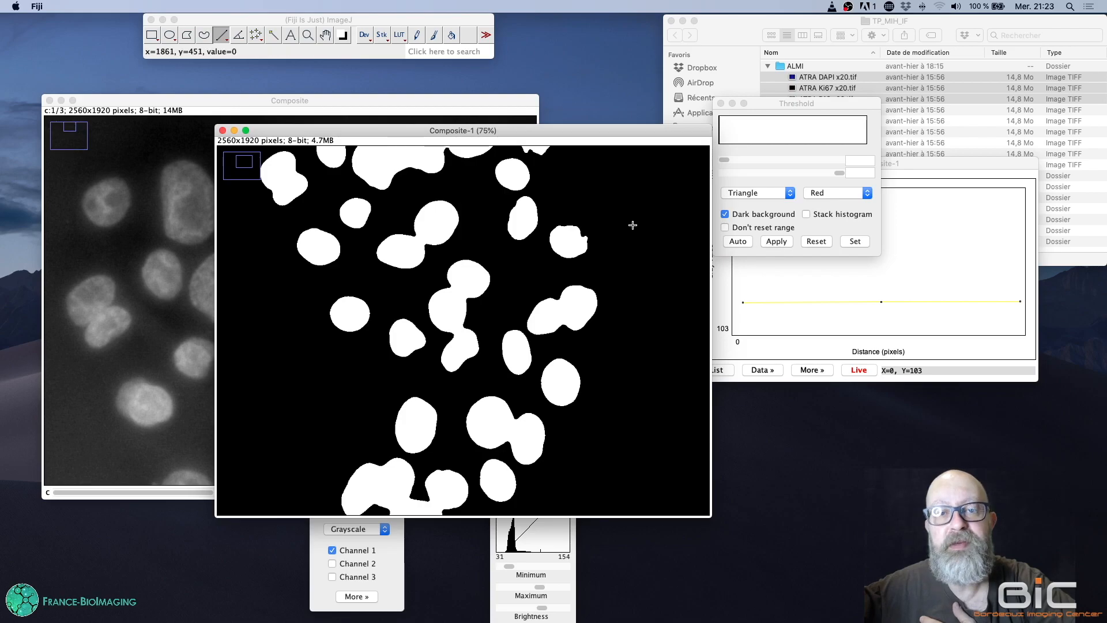
Reposition the Composite-1 mask and close the Threshold, Plot of Composite-1 and Histogram of Composite windows
{"action": "left_click_drag", "start_coordinate": [500, 132], "coordinate": [460, 98]}
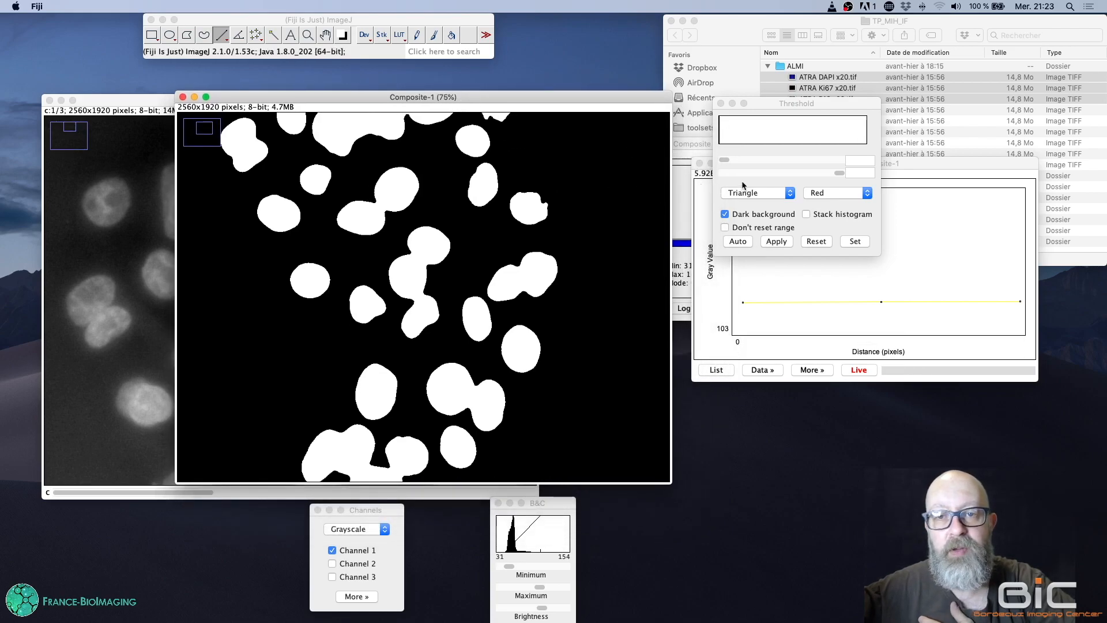
{"action": "left_click_drag", "start_coordinate": [773, 103], "coordinate": [782, 102]}
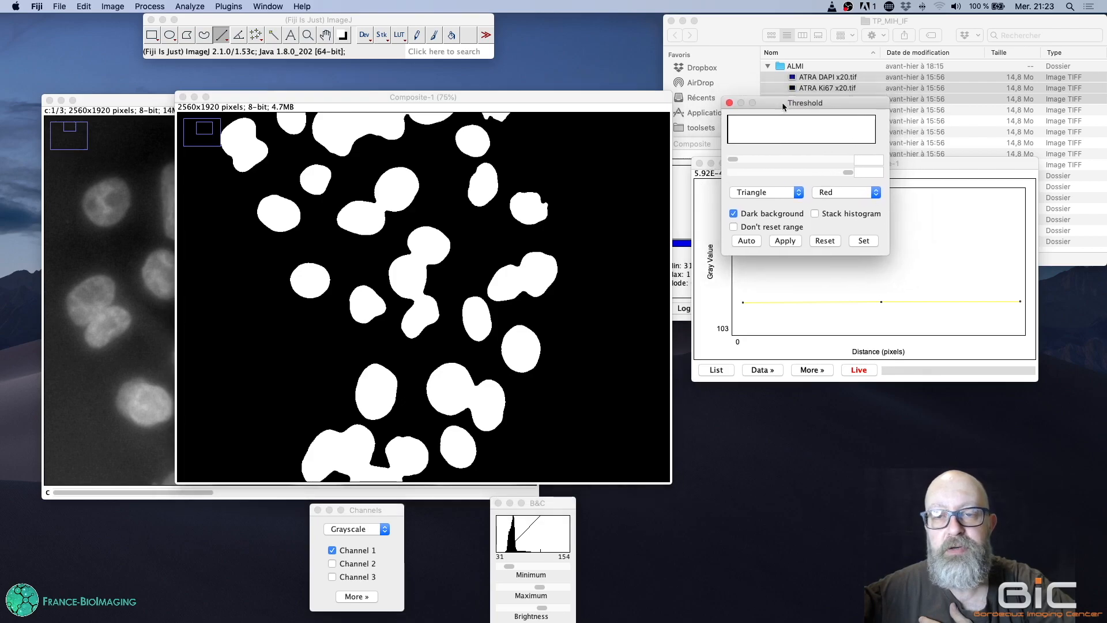
{"action": "left_click", "coordinate": [730, 103]}
{"action": "left_click_drag", "start_coordinate": [748, 168], "coordinate": [795, 166]}
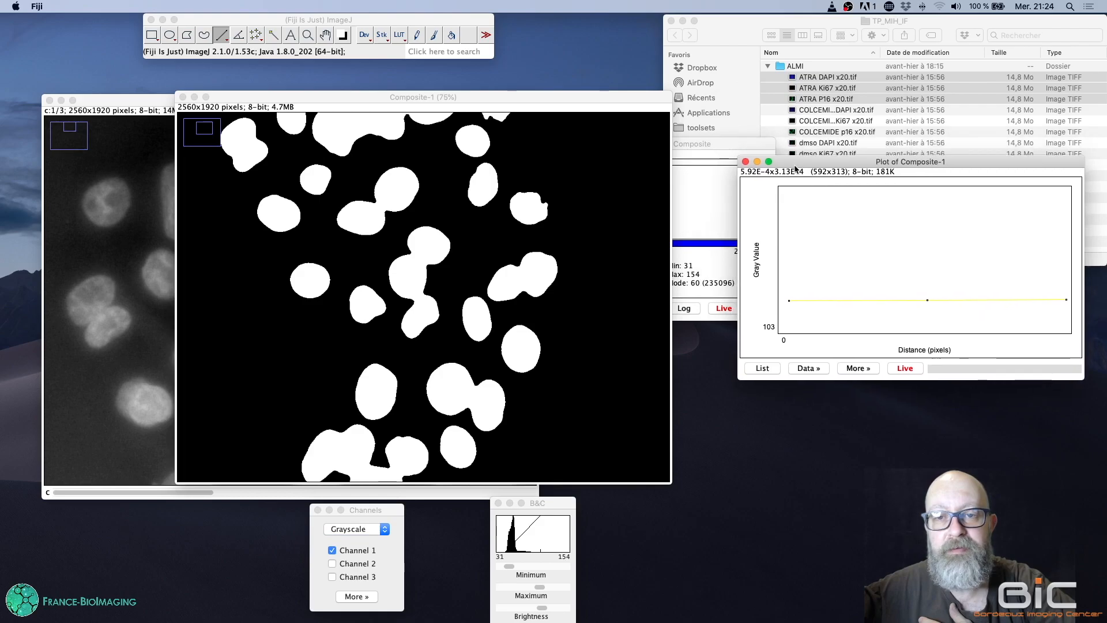
{"action": "left_click", "coordinate": [745, 162]}
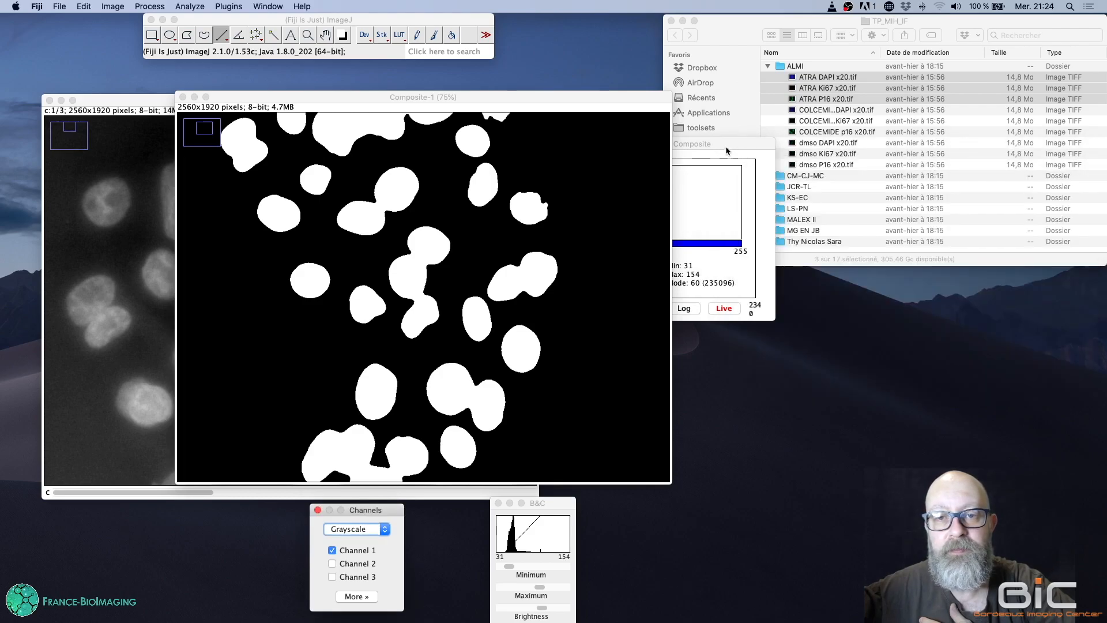
{"action": "left_click", "coordinate": [725, 145]}
{"action": "left_click_drag", "start_coordinate": [726, 145], "coordinate": [890, 165]}
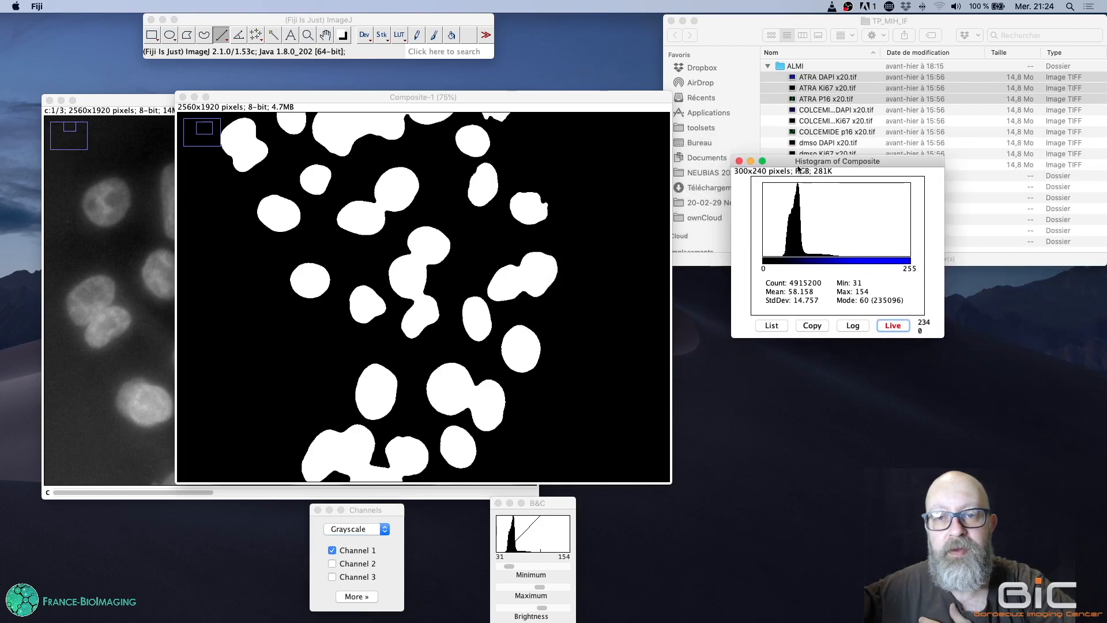
{"action": "left_click", "coordinate": [739, 162]}
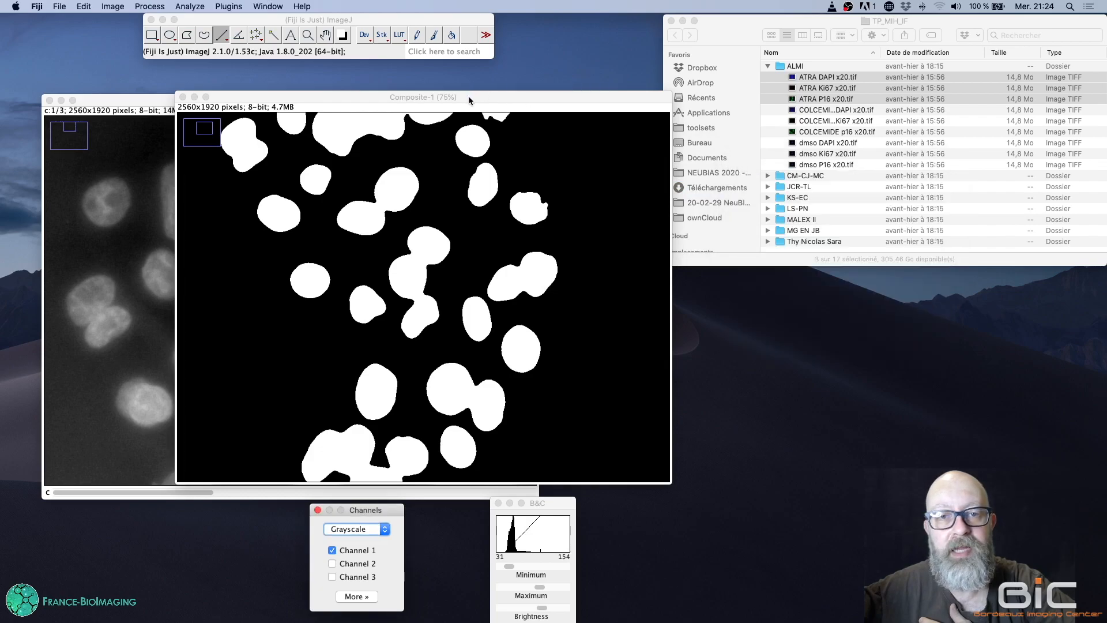
Move the Composite-1 mask clear of the Composite image and zoom Composite out to 25%
{"action": "left_click_drag", "start_coordinate": [469, 100], "coordinate": [814, 108]}
{"action": "left_click_drag", "start_coordinate": [360, 102], "coordinate": [330, 97]}
{"action": "key", "text": "minus"}
{"action": "key", "text": "minus"}
{"action": "key", "text": "minus"}
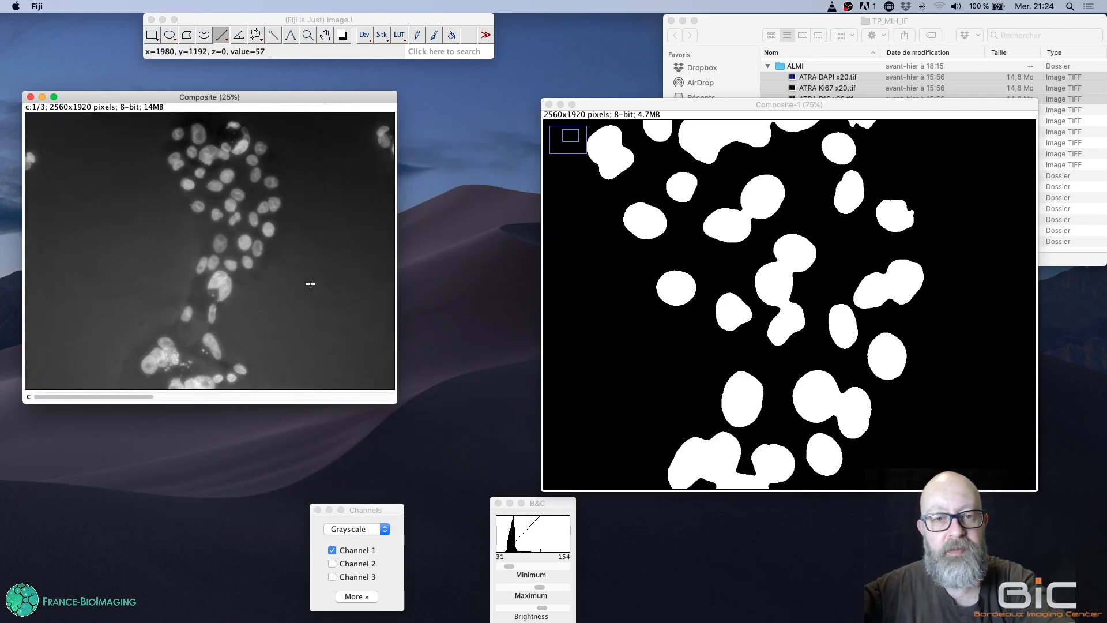
Place the Channels window below the Composite image, set its display mode to Composite, and close the Console window
{"action": "left_click_drag", "start_coordinate": [369, 506], "coordinate": [192, 408]}
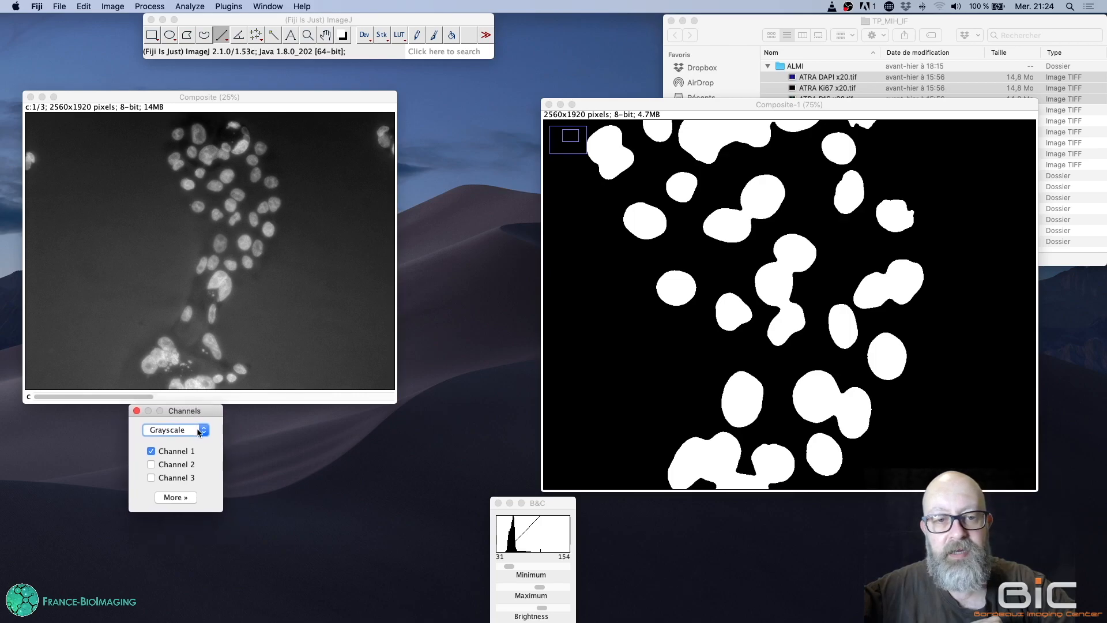
{"action": "left_click", "coordinate": [201, 433]}
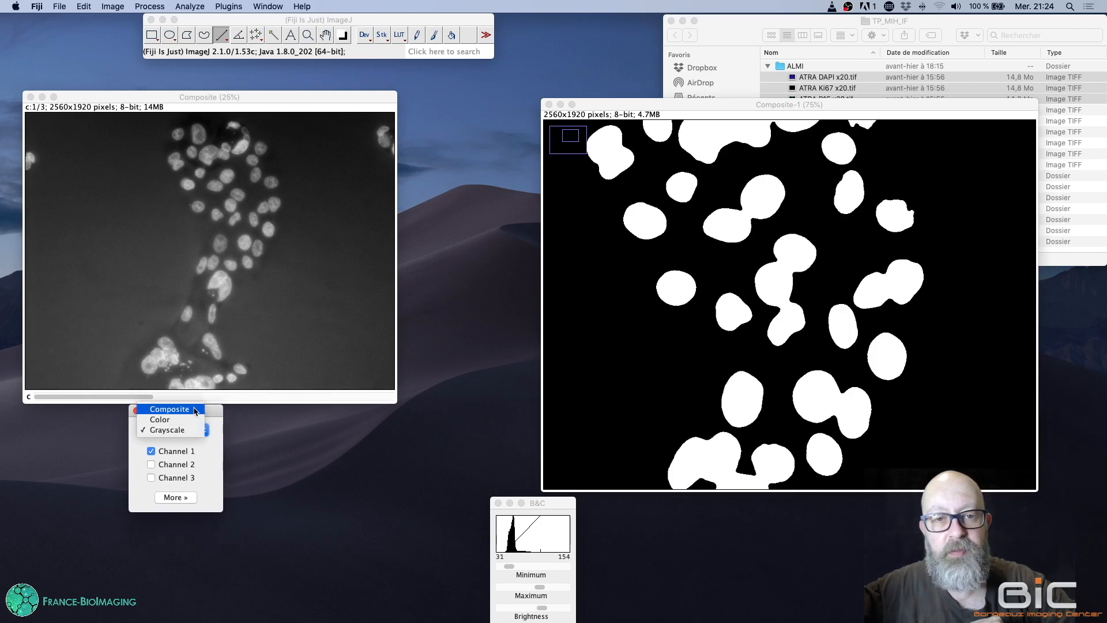
{"action": "left_click", "coordinate": [195, 410]}
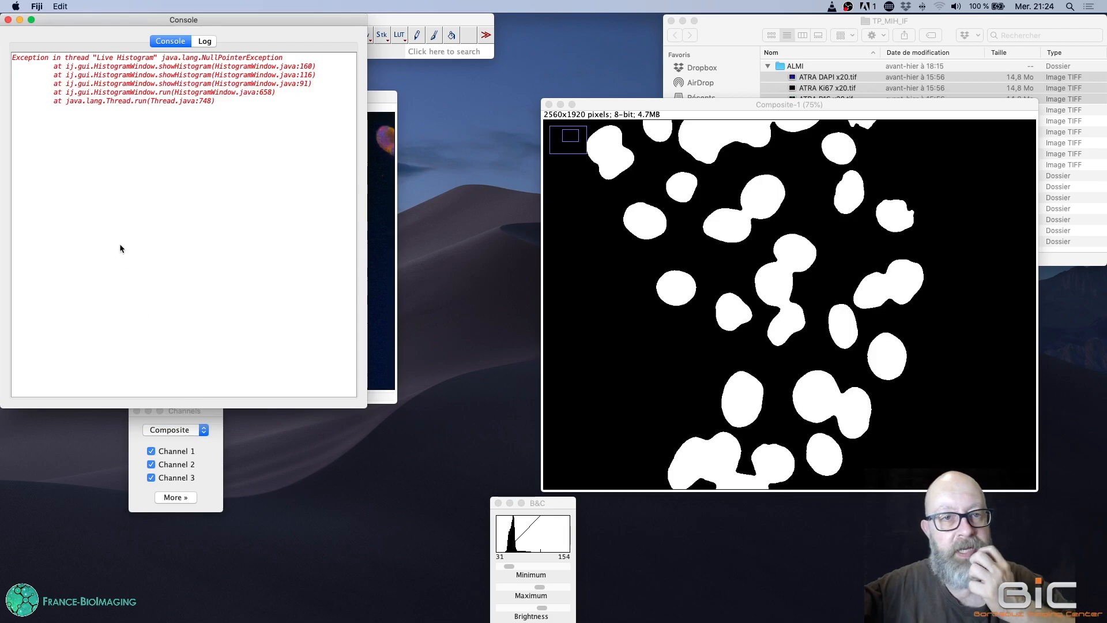
{"action": "left_click", "coordinate": [8, 19]}
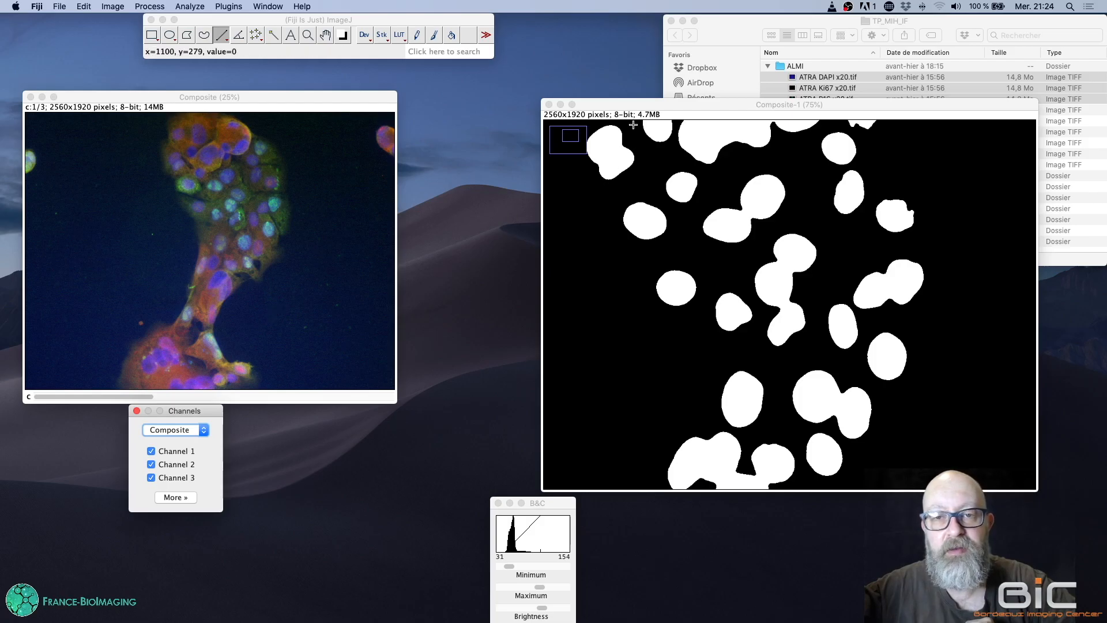
Place the Composite-1 mask directly beside the Composite image and zoom the mask out to 25%
{"action": "left_click_drag", "start_coordinate": [630, 102], "coordinate": [493, 95]}
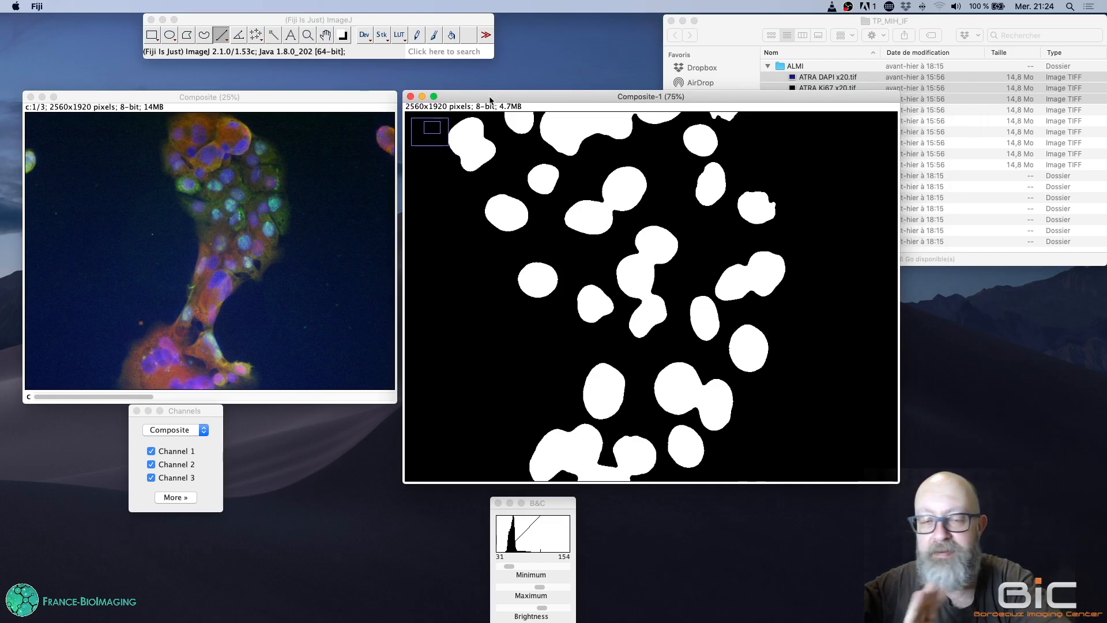
{"action": "key", "text": "minus"}
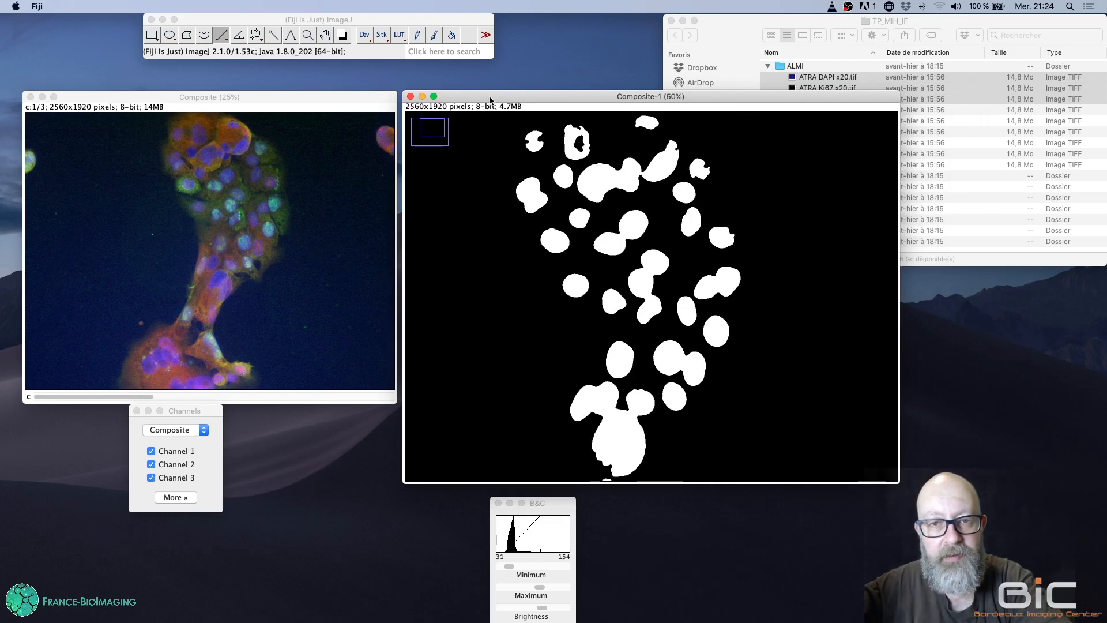
{"action": "key", "text": "minus"}
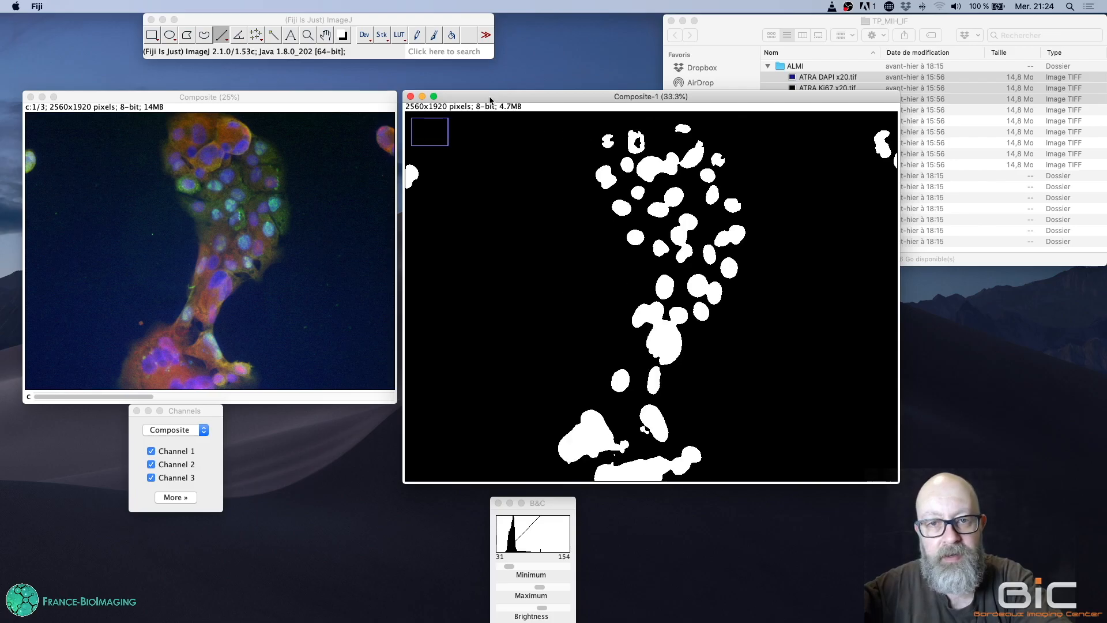
{"action": "key", "text": "minus"}
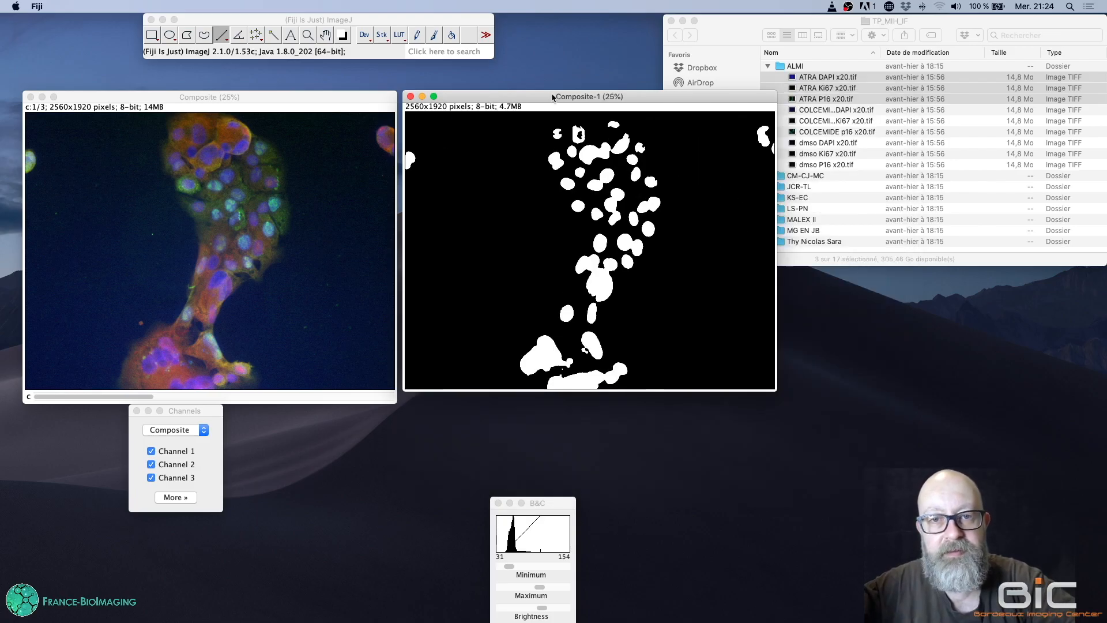
{"action": "left_click_drag", "start_coordinate": [552, 94], "coordinate": [554, 96]}
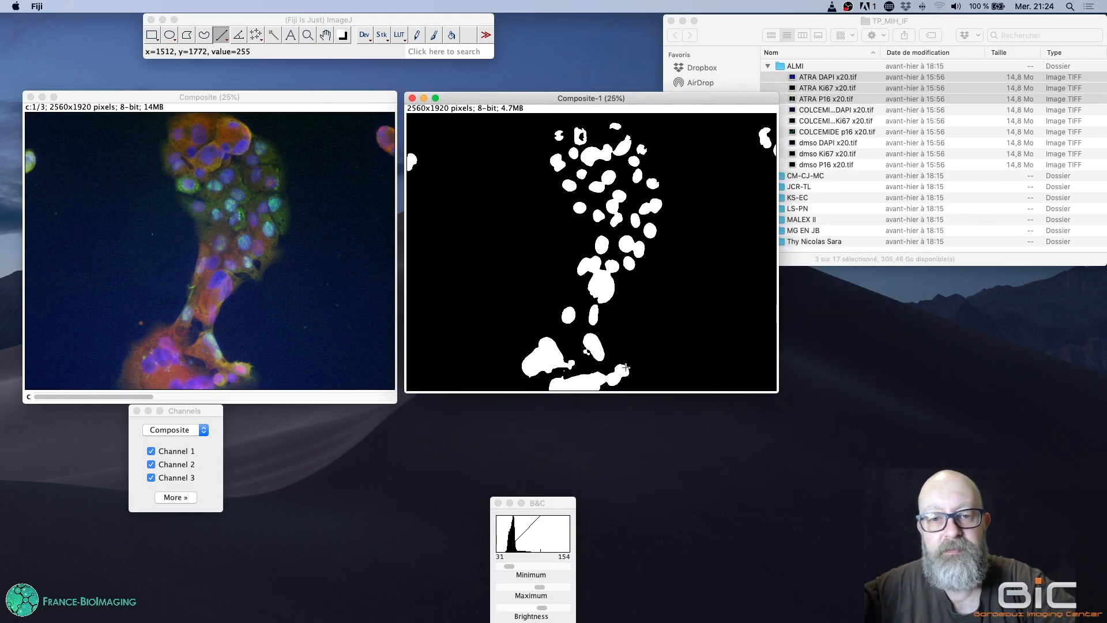
Move the B&C window up beside the Channels window, below the Composite image
{"action": "left_click_drag", "start_coordinate": [559, 506], "coordinate": [350, 428]}
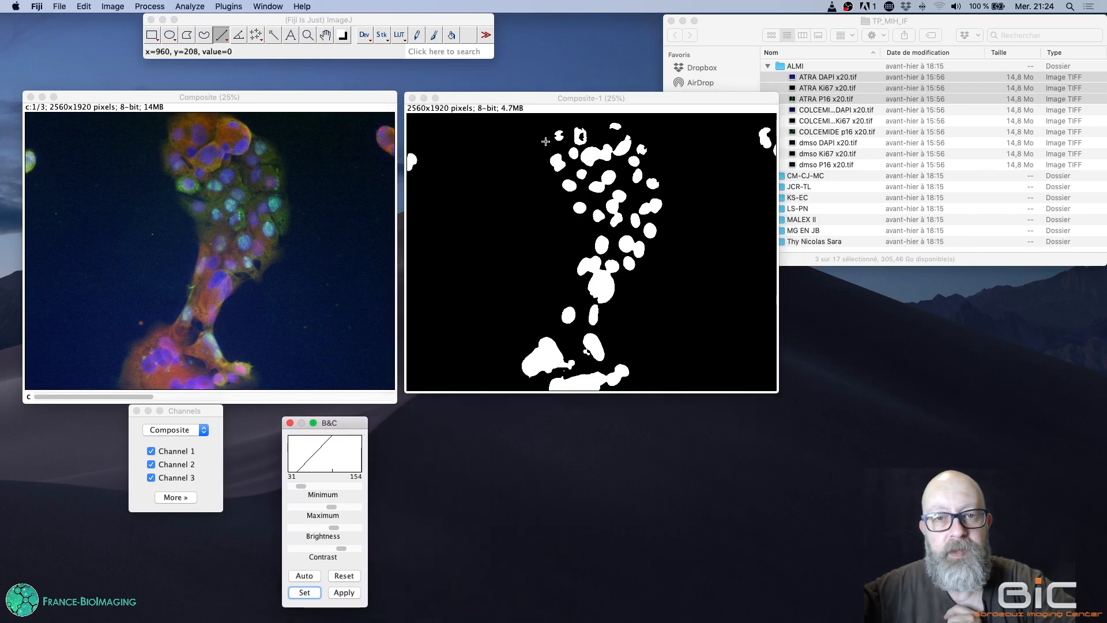
Apply the binary Watershed to the Composite-1 mask to separate touching nuclei
{"action": "left_click", "coordinate": [531, 95]}
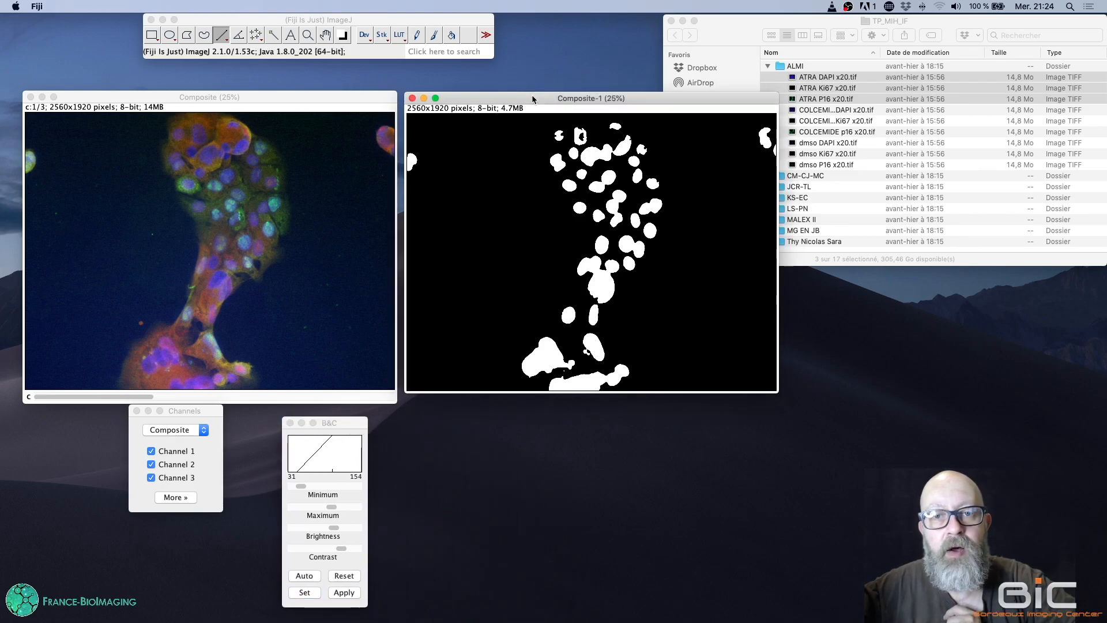
{"action": "left_click", "coordinate": [271, 23]}
{"action": "left_click", "coordinate": [155, 7]}
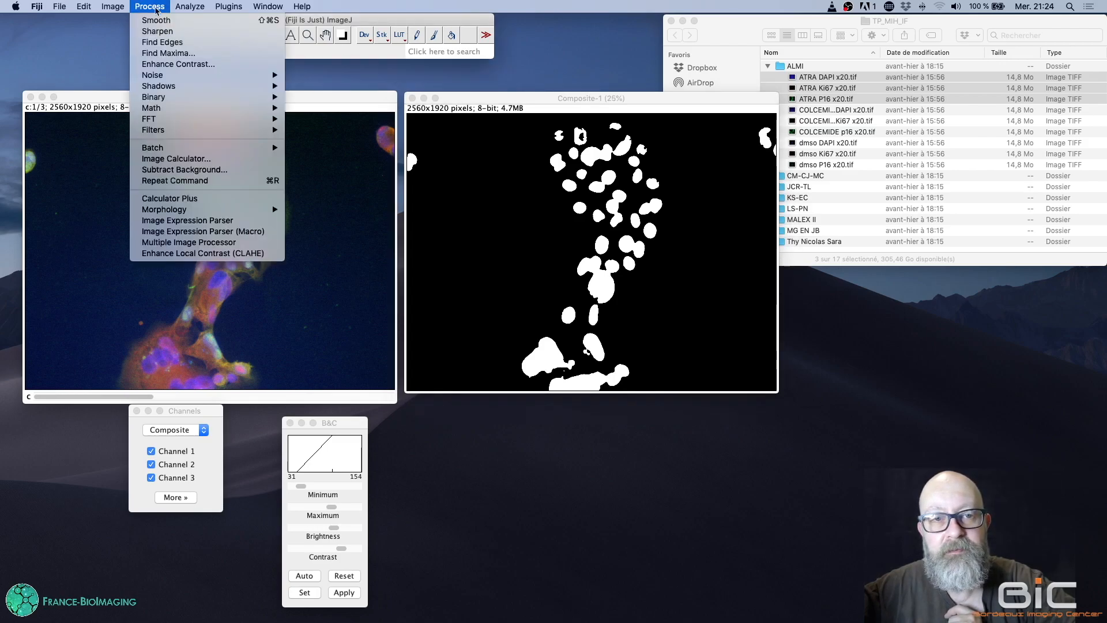
{"action": "mouse_move", "coordinate": [242, 100]}
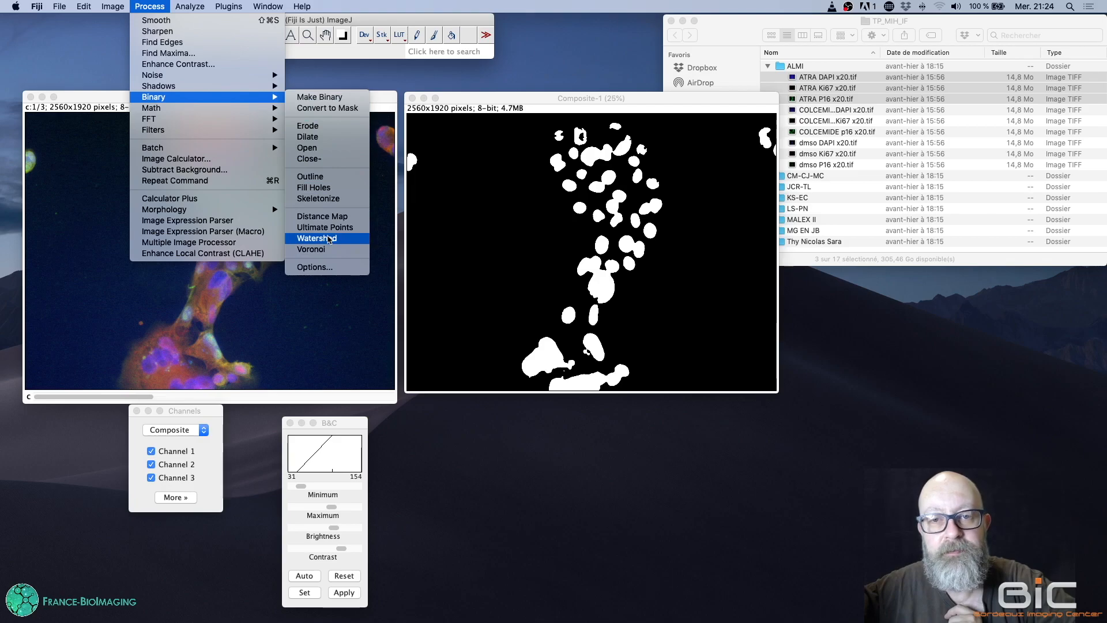
{"action": "left_click", "coordinate": [316, 238]}
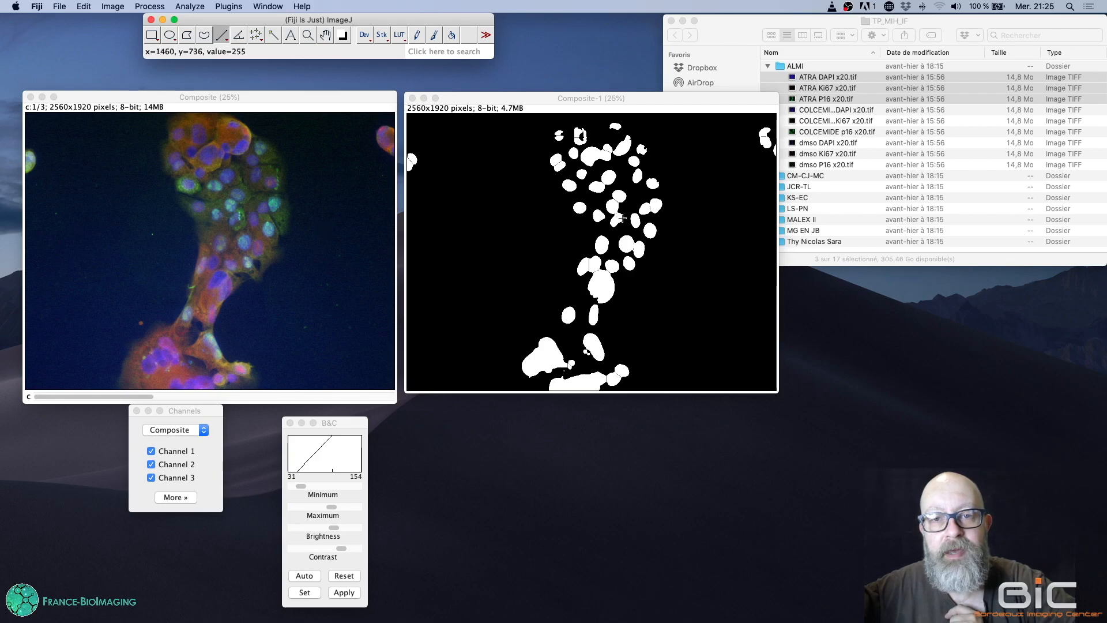
Examine the watershed cut lines between nuclei in Composite-1 up close, especially on the nucleus with a hole near the top edge
{"action": "key", "text": "plus"}
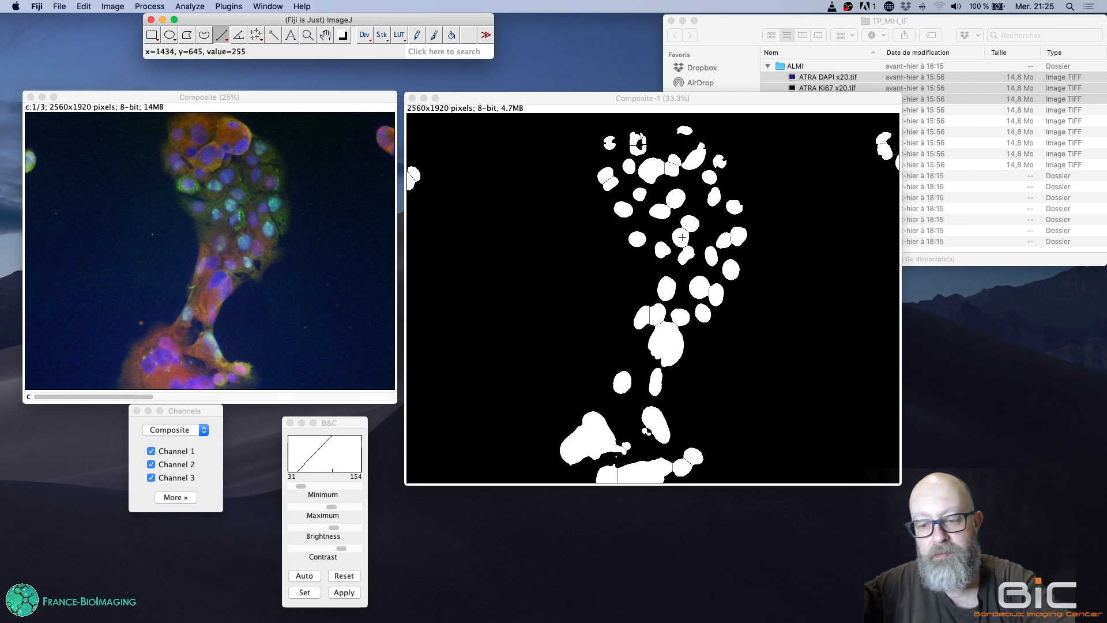
{"action": "key", "text": "plus"}
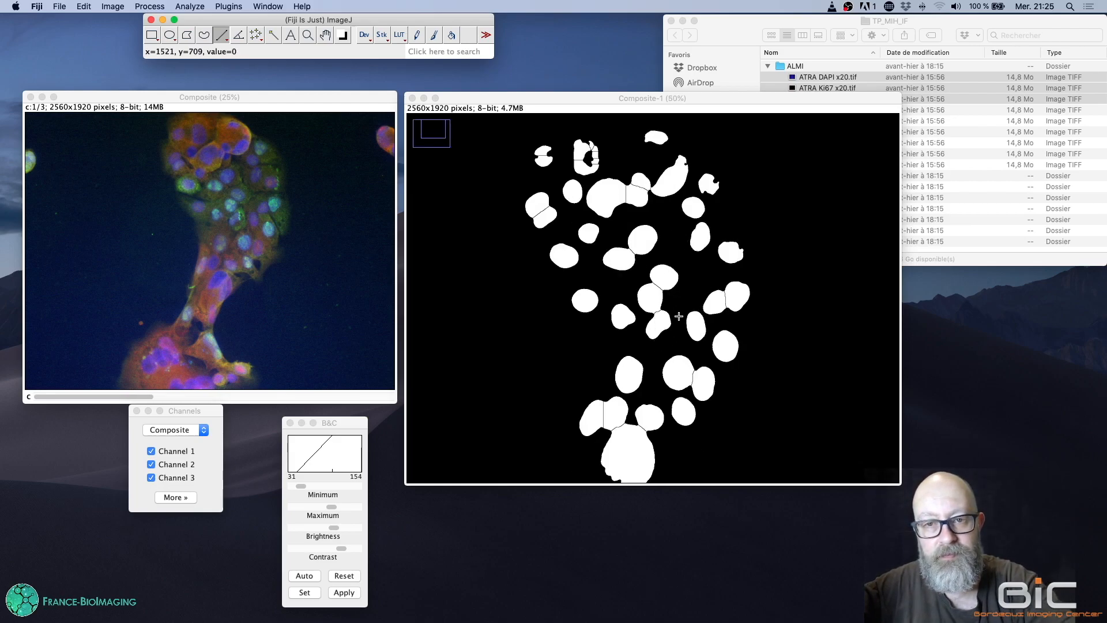
{"action": "key", "text": "plus"}
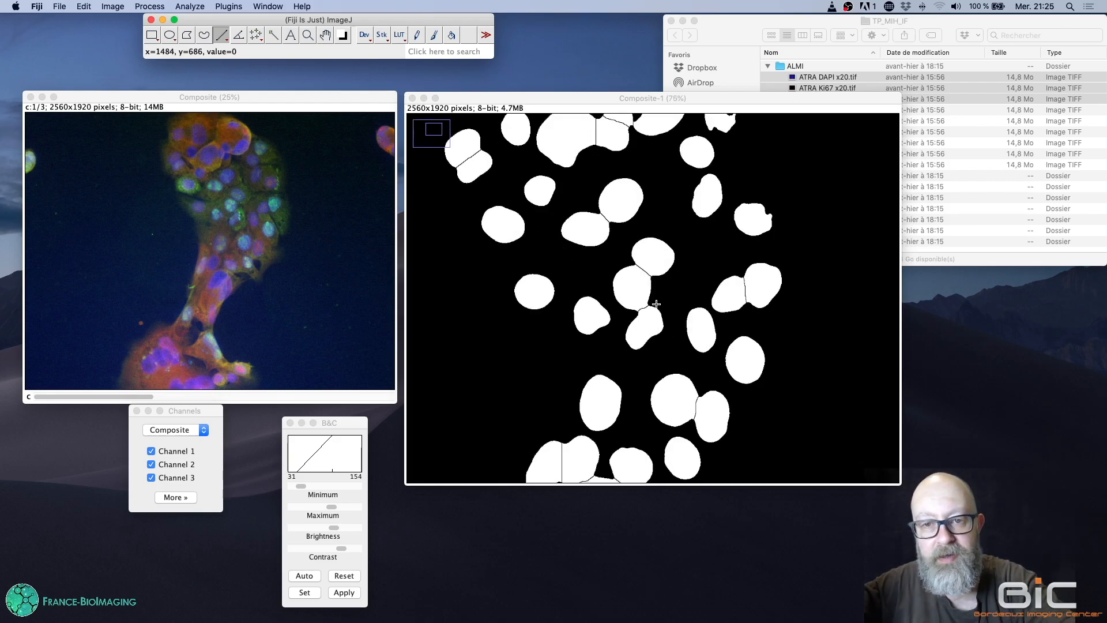
{"action": "key", "text": "plus"}
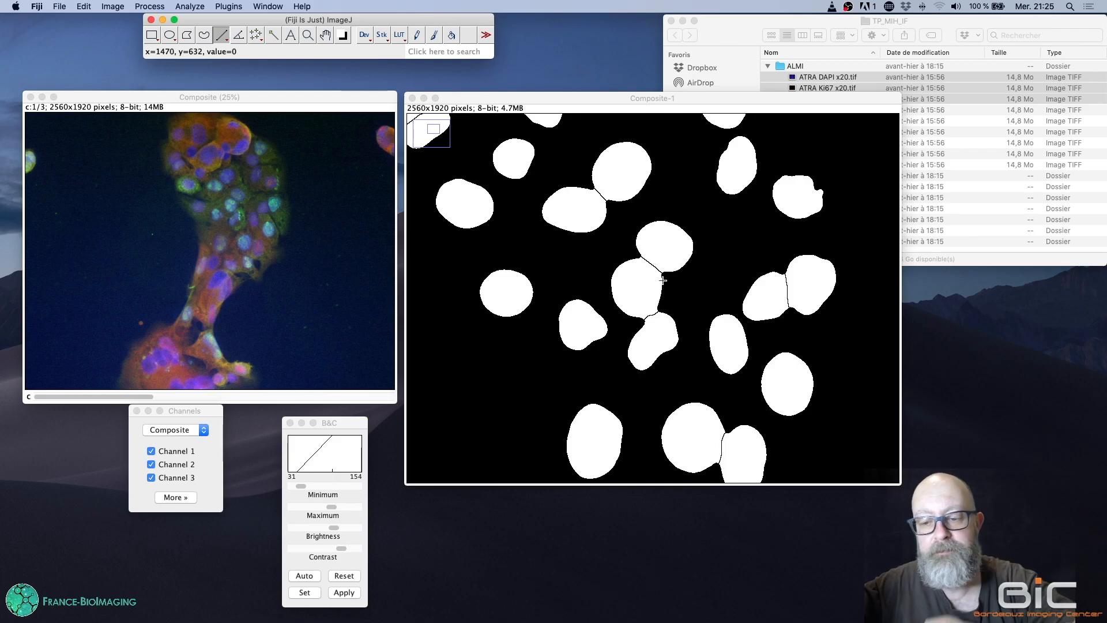
{"action": "key", "text": "minus"}
{"action": "key", "text": "minus"}
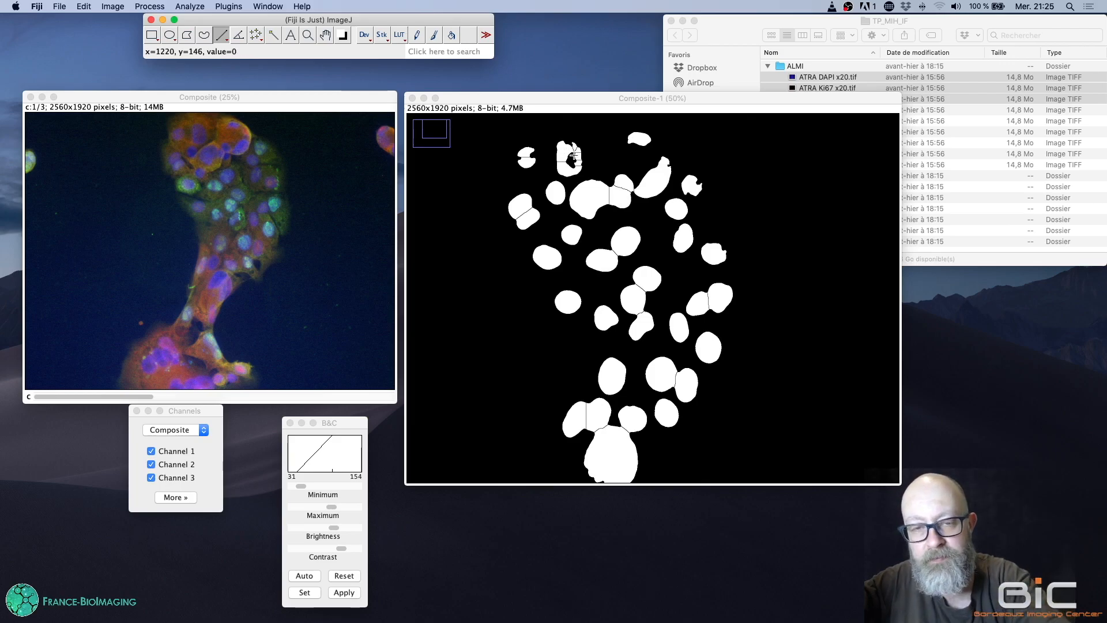
{"action": "key", "text": "minus"}
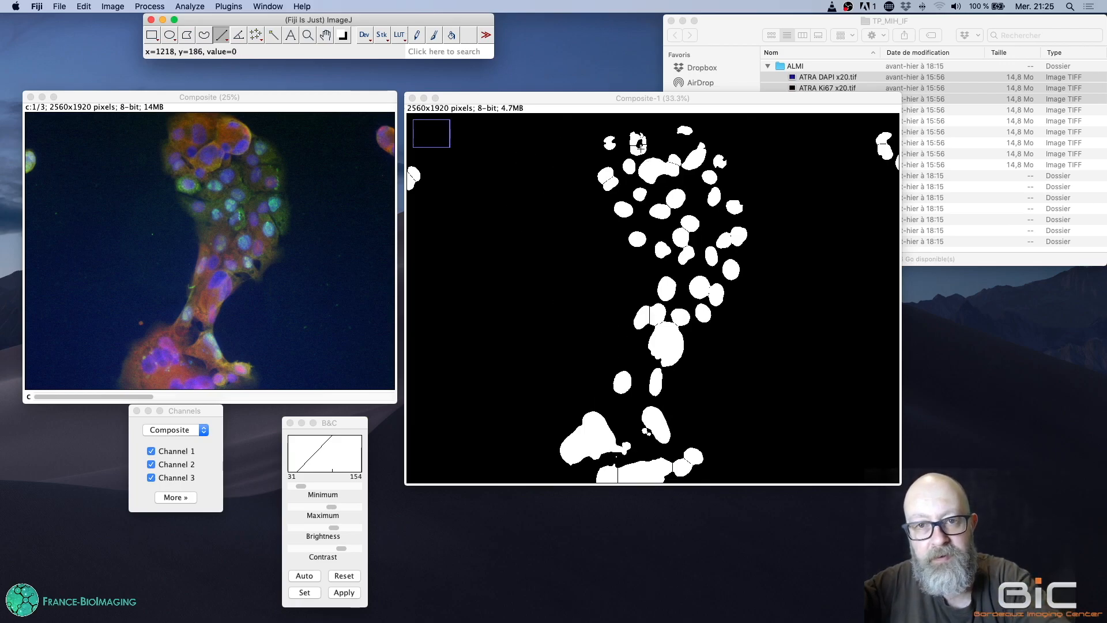
{"action": "key", "text": "plus"}
{"action": "key", "text": "plus"}
{"action": "key", "text": "plus"}
{"action": "key", "text": "plus"}
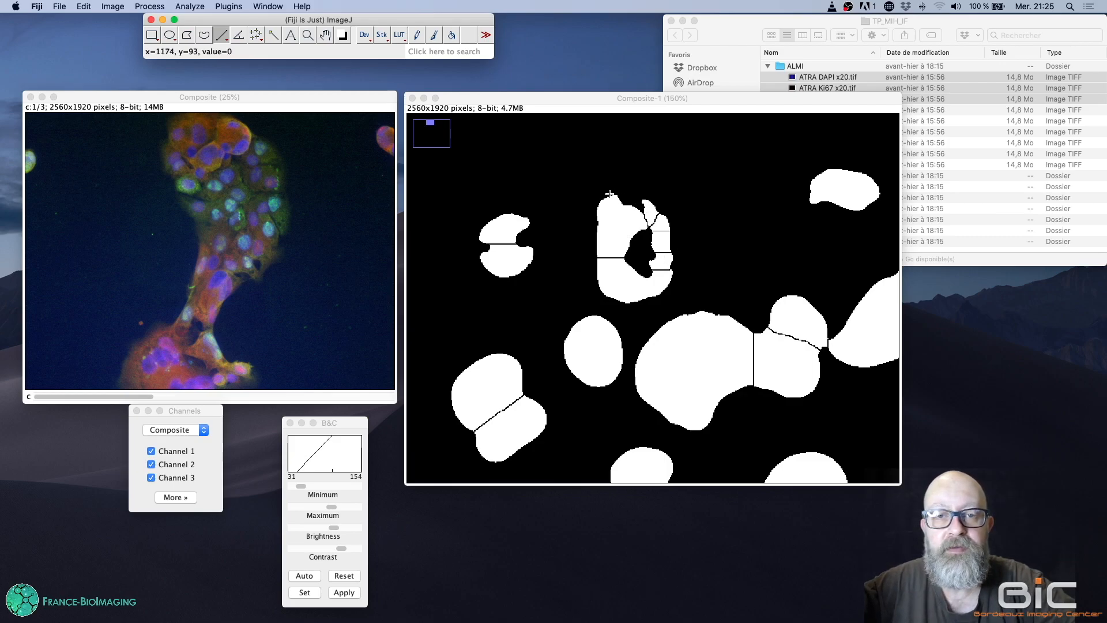
Undo the watershed on Composite-1 and apply Fill Holes to the mask
{"action": "left_click", "coordinate": [84, 5]}
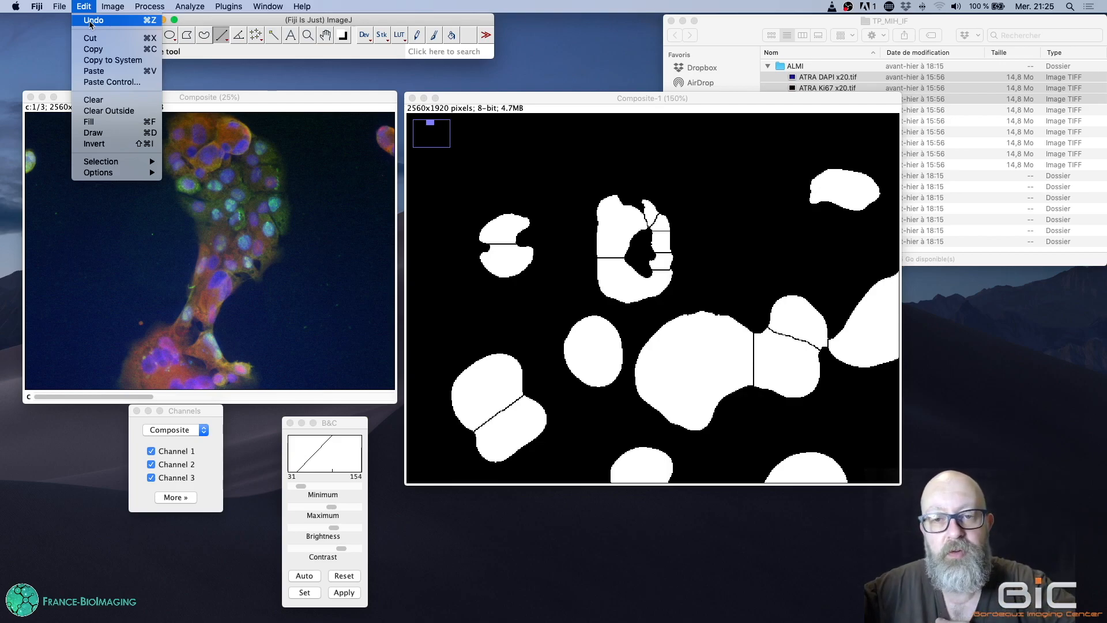
{"action": "left_click", "coordinate": [90, 24]}
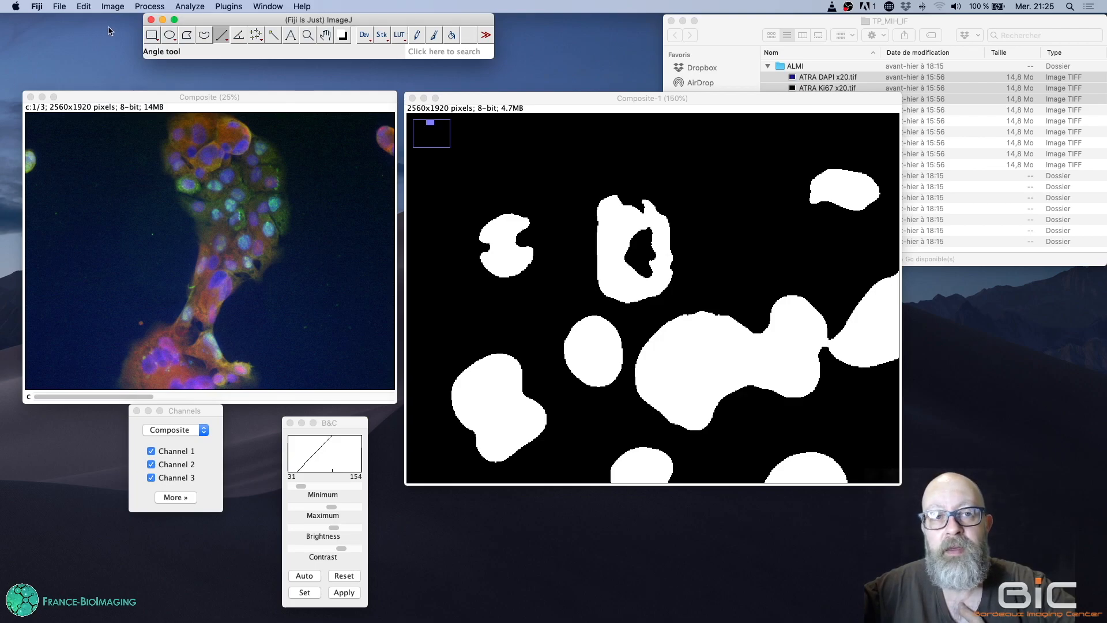
{"action": "left_click", "coordinate": [149, 7]}
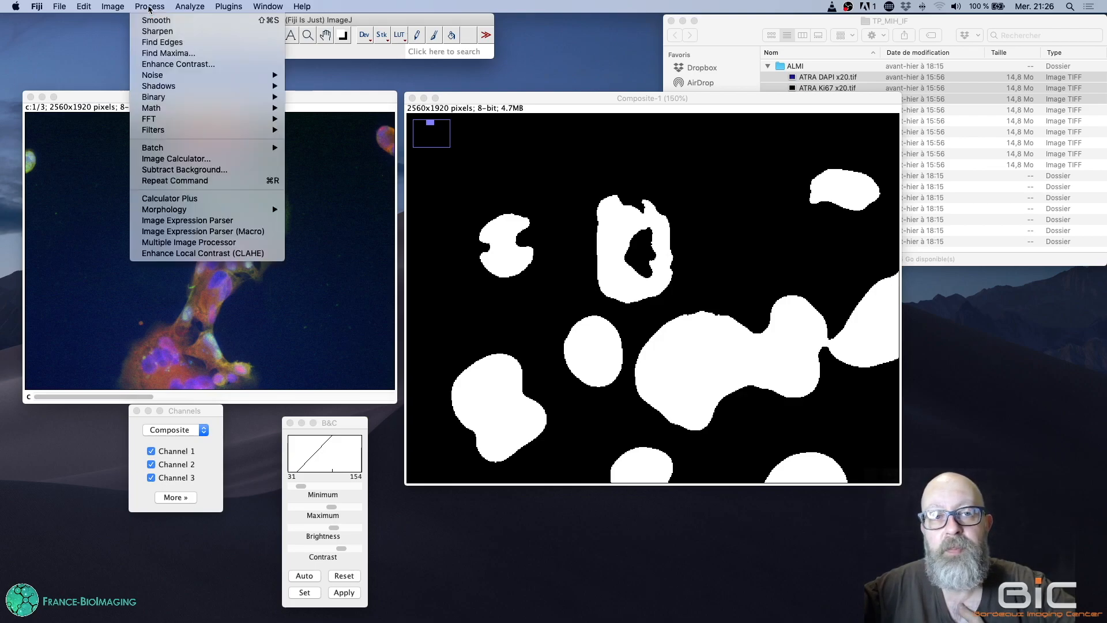
{"action": "mouse_move", "coordinate": [216, 101]}
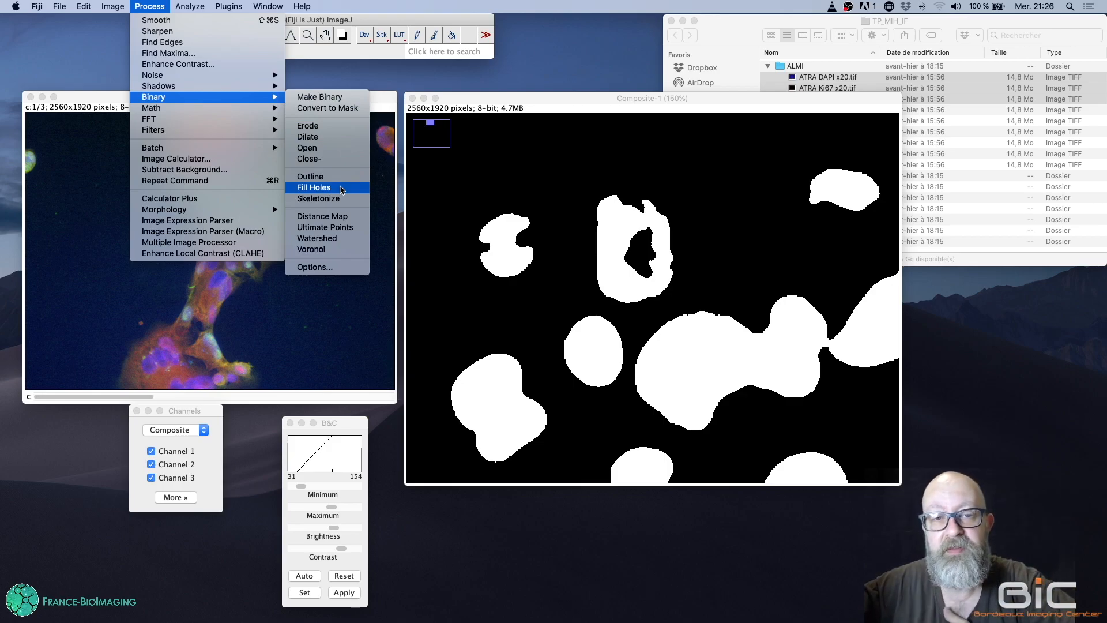
{"action": "left_click", "coordinate": [342, 190]}
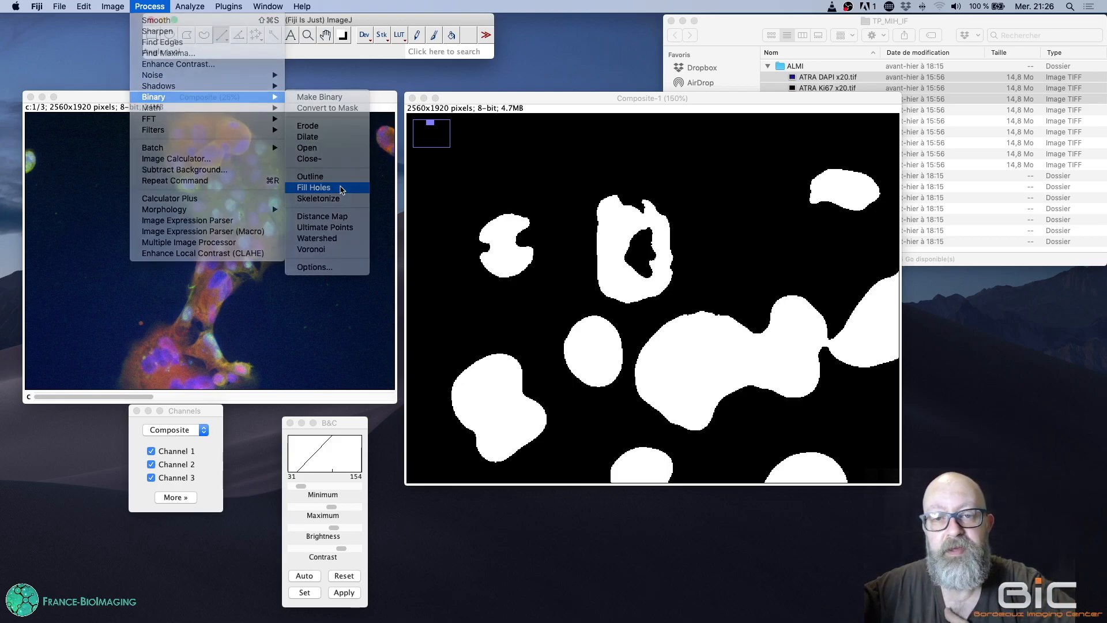
Apply Watershed to the hole-filled Composite-1 mask and return its view to 25%
{"action": "left_click", "coordinate": [161, 5]}
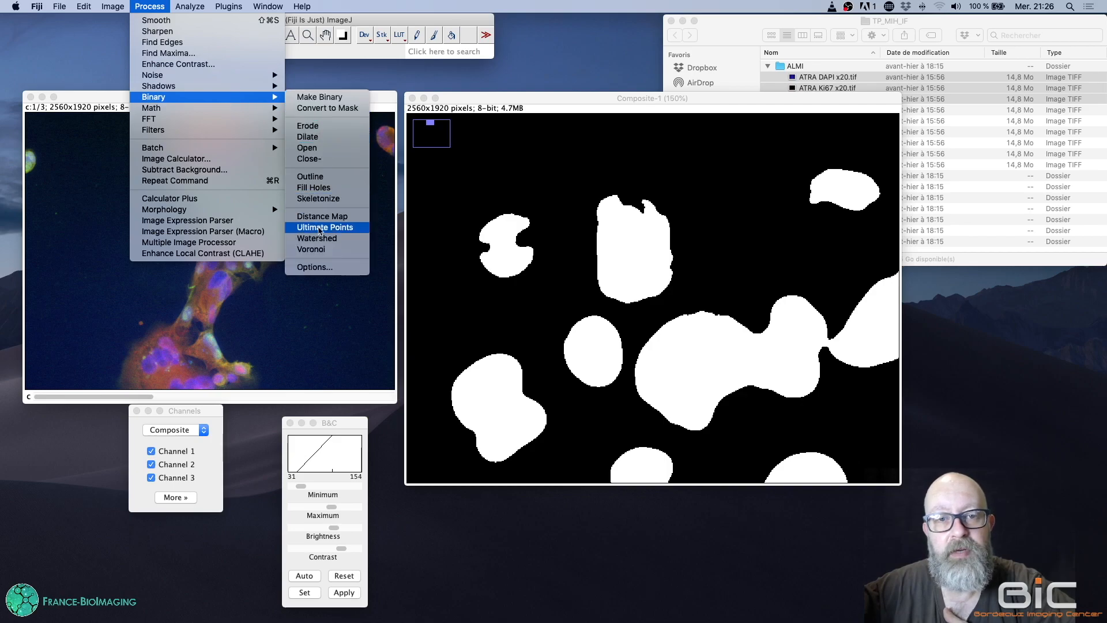
{"action": "left_click", "coordinate": [321, 244]}
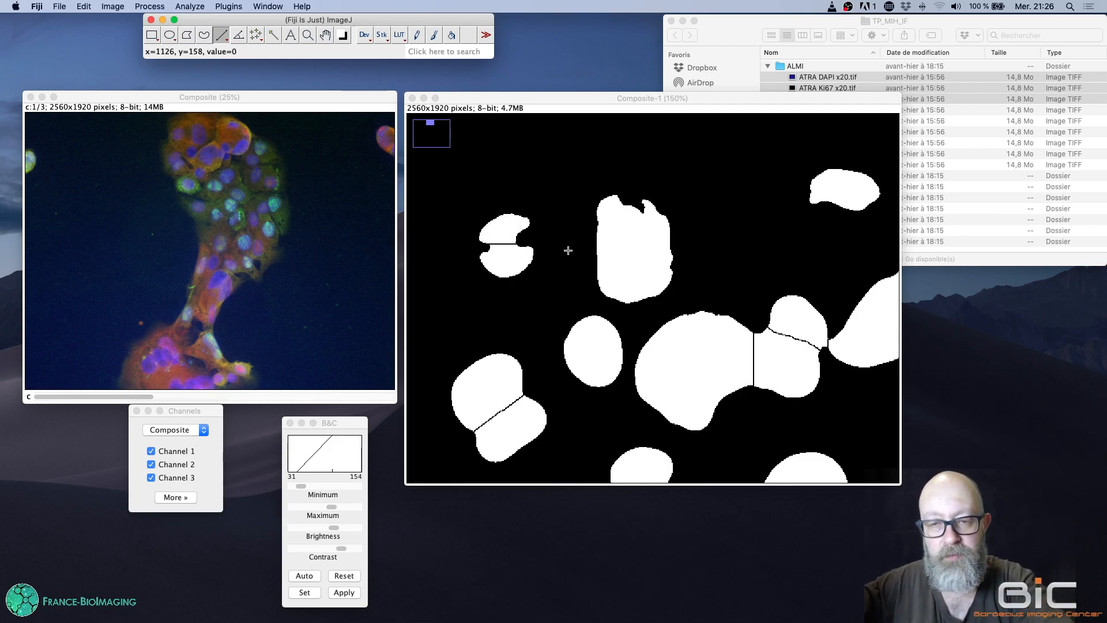
{"action": "key", "text": "minus"}
{"action": "key", "text": "minus"}
{"action": "key", "text": "minus"}
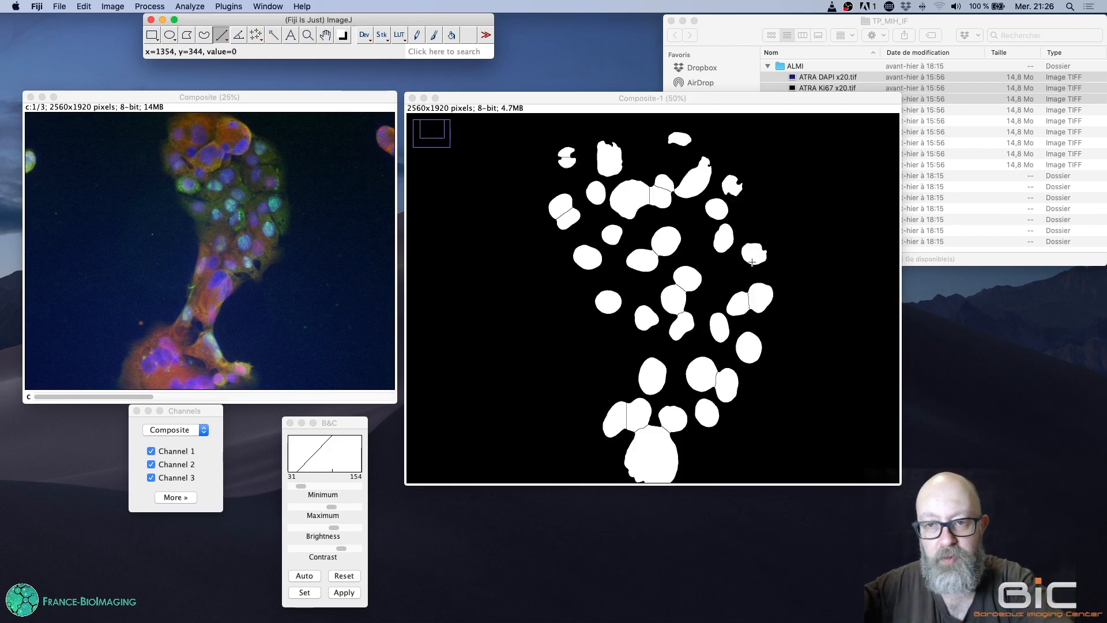
{"action": "key", "text": "minus"}
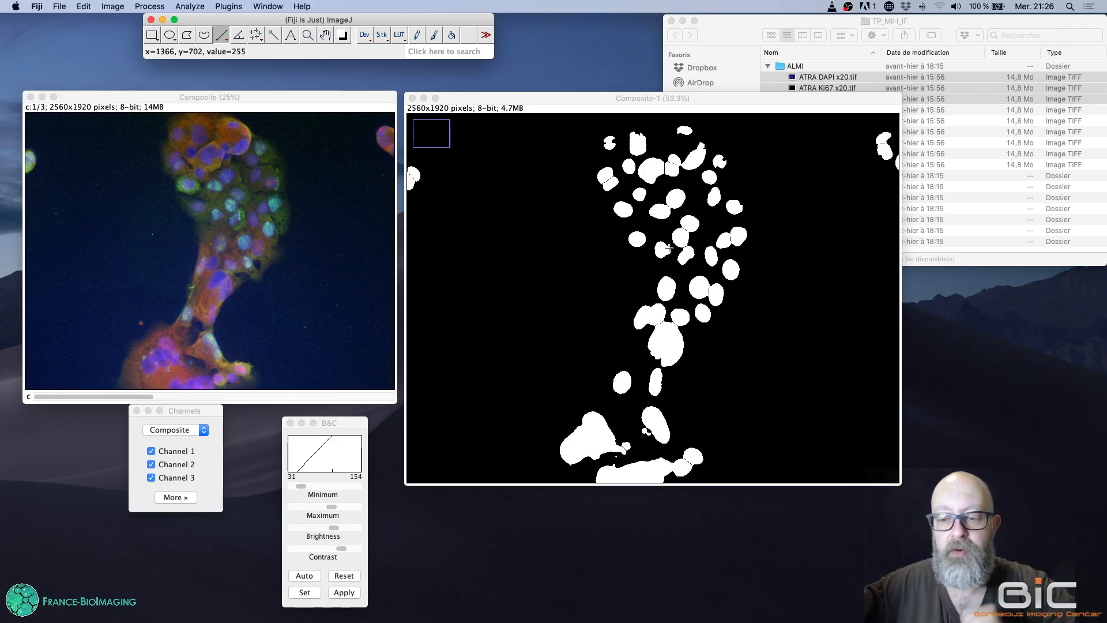
{"action": "key", "text": "minus"}
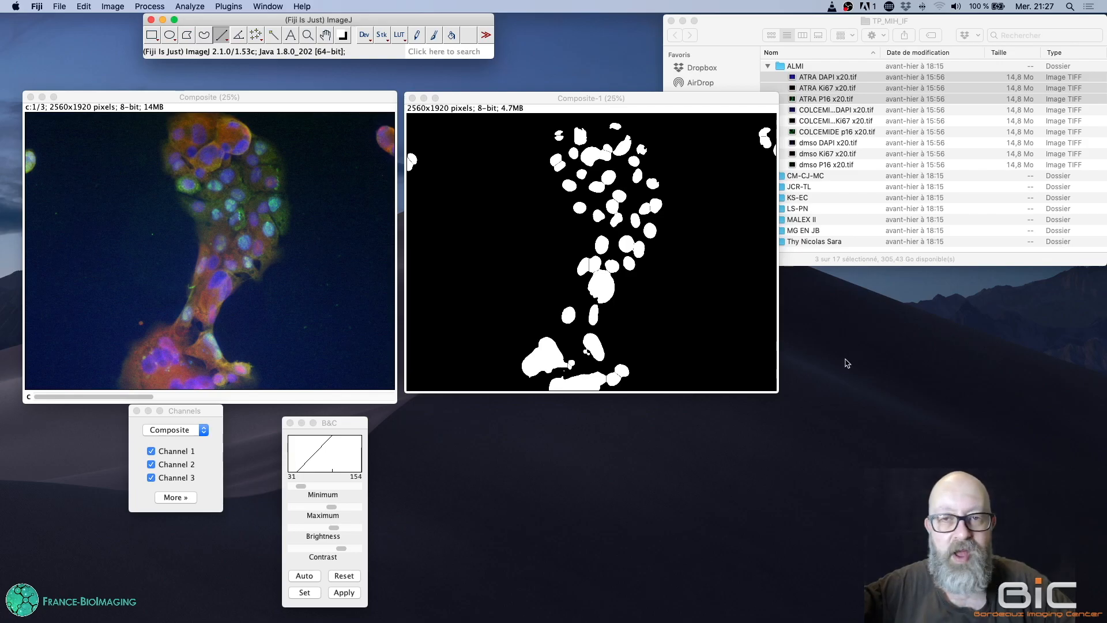
{"action": "key", "text": "ctrl+Right"}
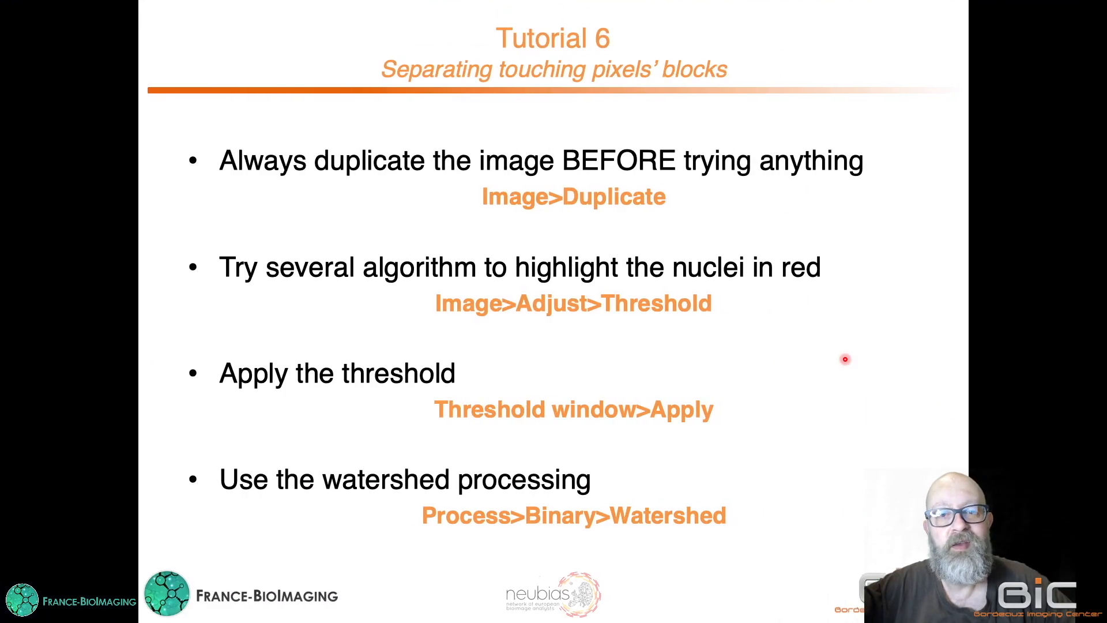
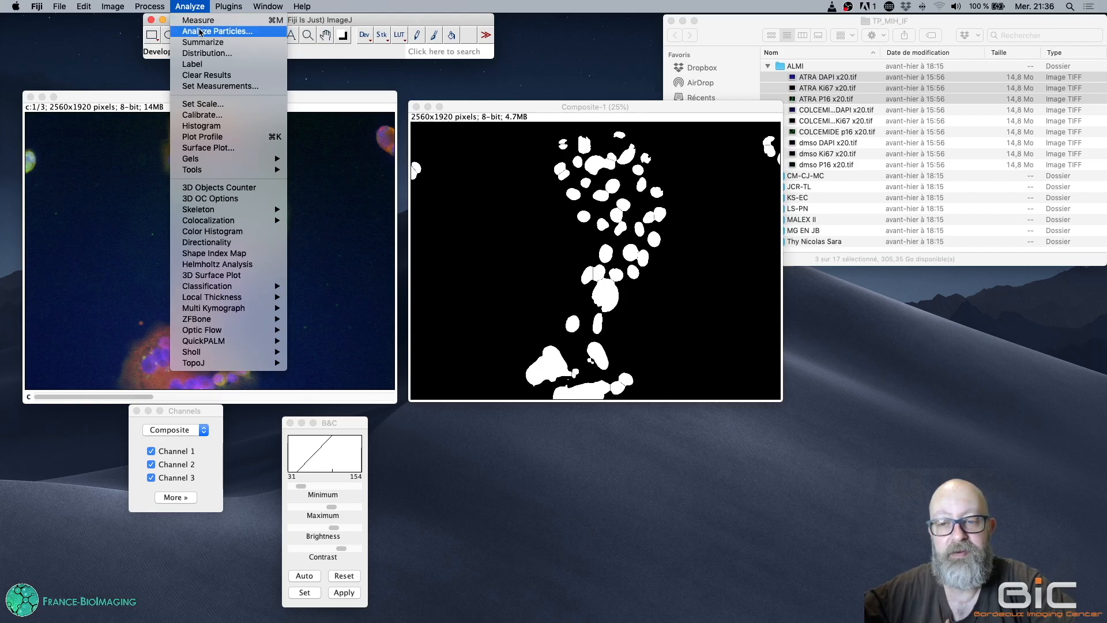
{"action": "left_click", "coordinate": [200, 32]}
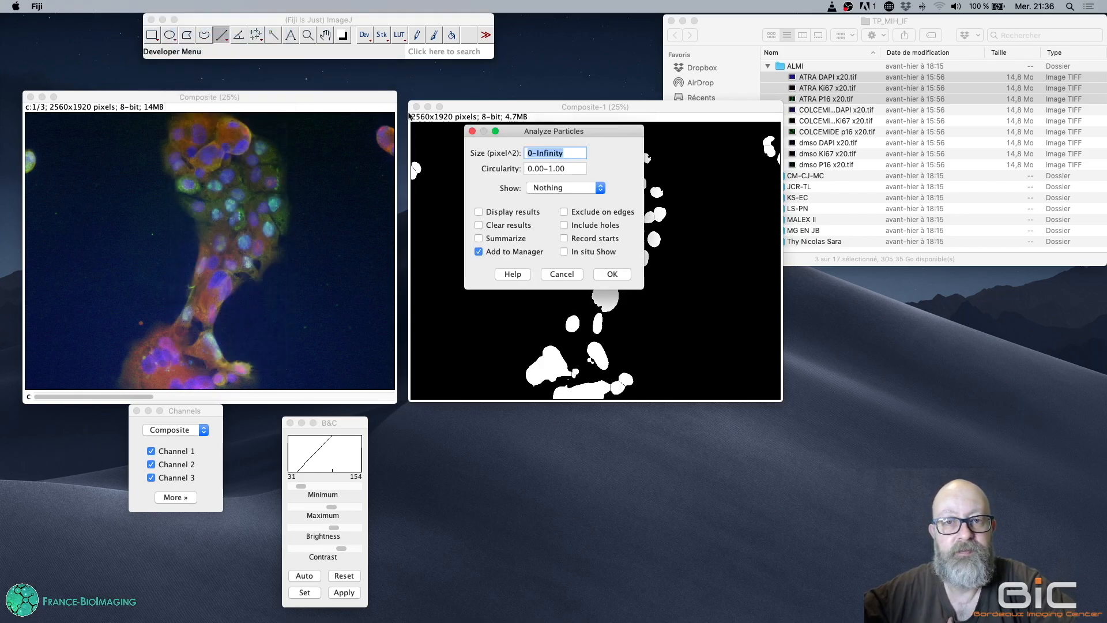
{"action": "left_click_drag", "start_coordinate": [516, 133], "coordinate": [847, 106]}
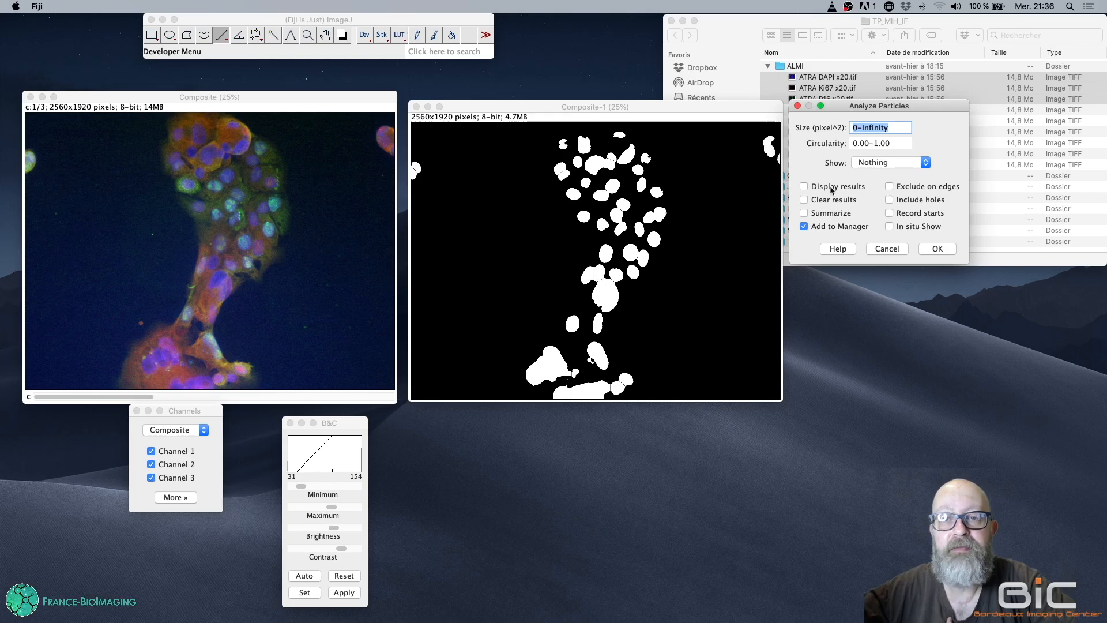
{"action": "left_click", "coordinate": [828, 225]}
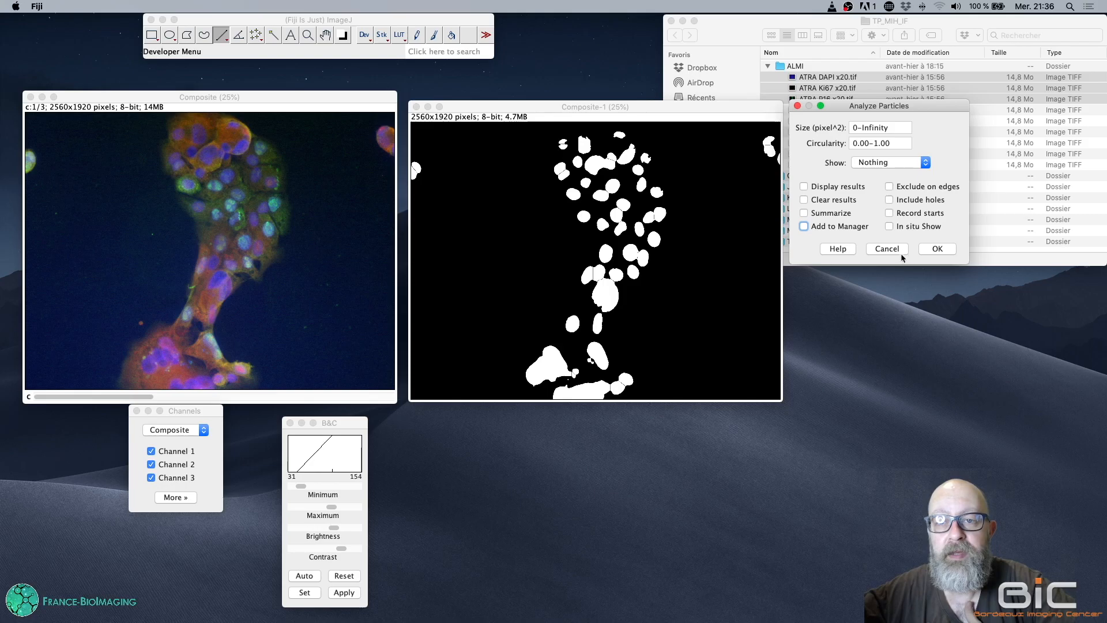
{"action": "left_click", "coordinate": [886, 249]}
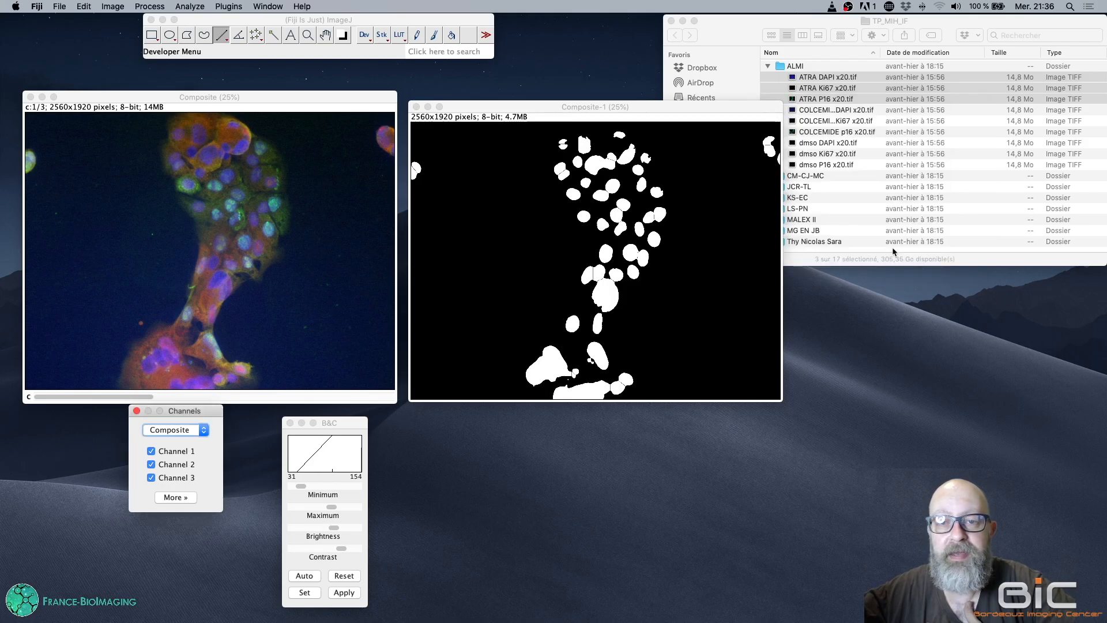
Examine the small fragments and large nuclei blocks near the lower edge of the Composite-1 mask at up to 200% zoom
{"action": "left_click", "coordinate": [581, 368]}
{"action": "key", "text": "plus"}
{"action": "key", "text": "plus"}
{"action": "key", "text": "plus"}
{"action": "key", "text": "plus"}
{"action": "key", "text": "plus"}
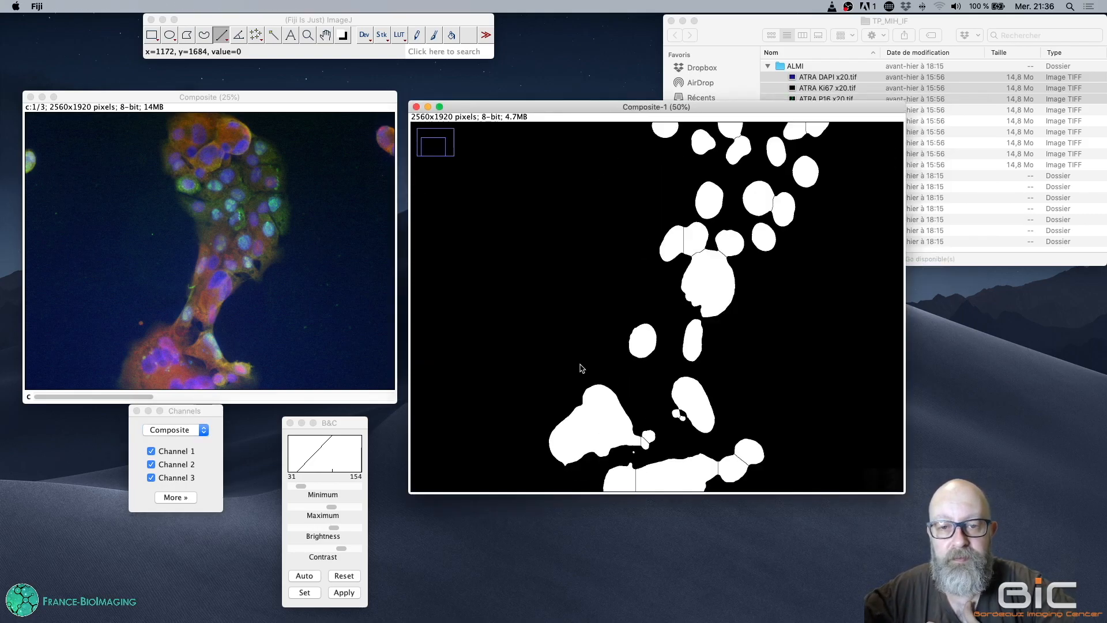
{"action": "key", "text": "plus"}
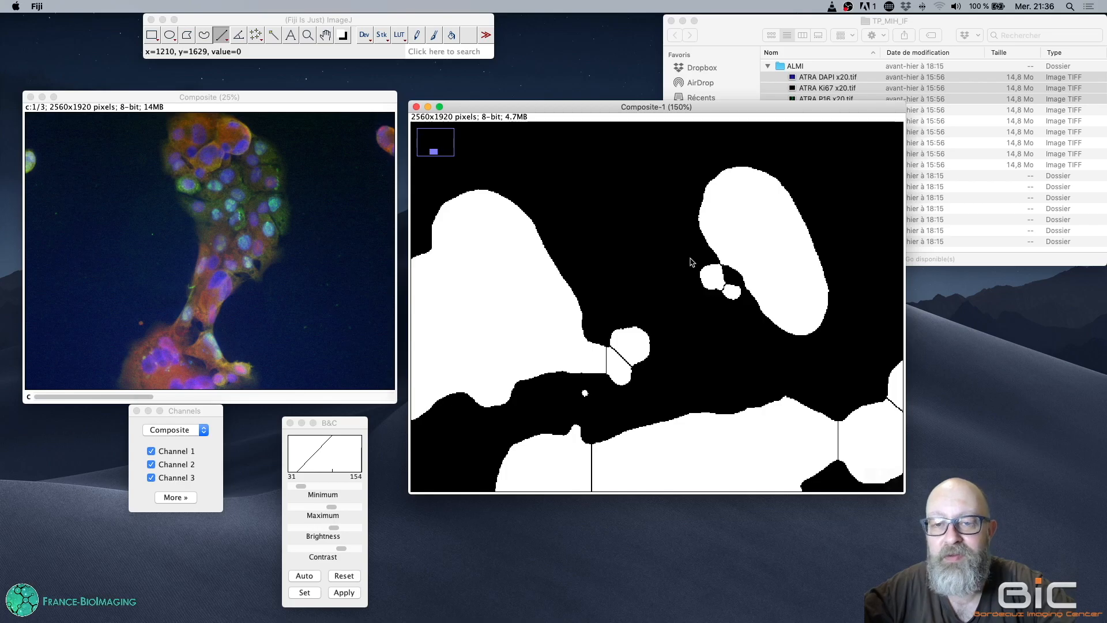
{"action": "key", "text": "plus"}
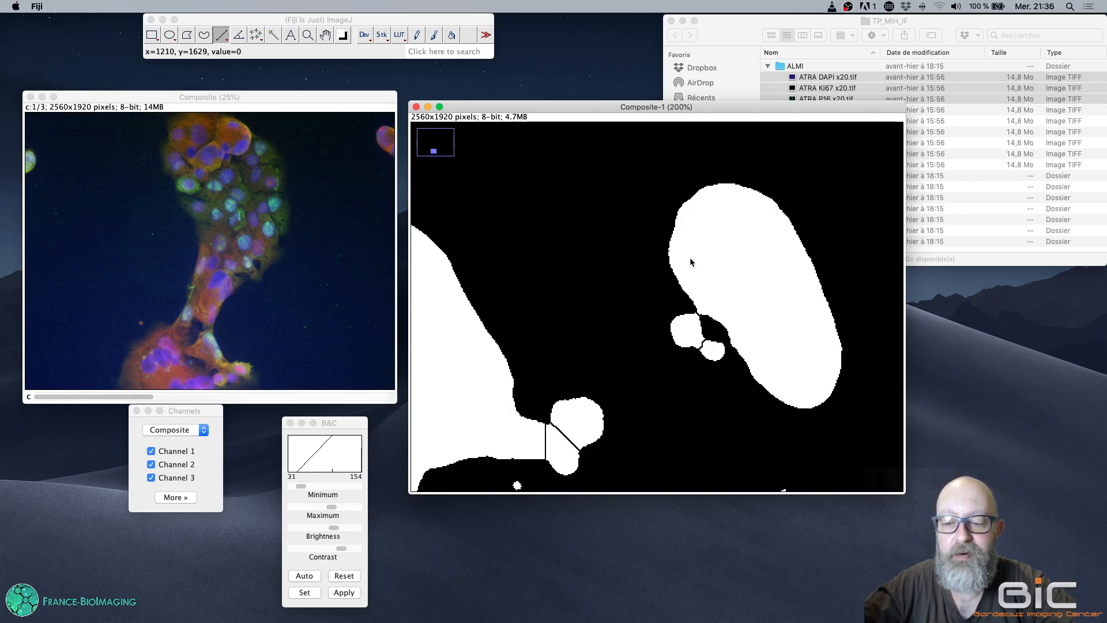
{"action": "key", "text": "minus"}
{"action": "key", "text": "minus"}
{"action": "key", "text": "minus"}
{"action": "key", "text": "minus"}
{"action": "key", "text": "minus"}
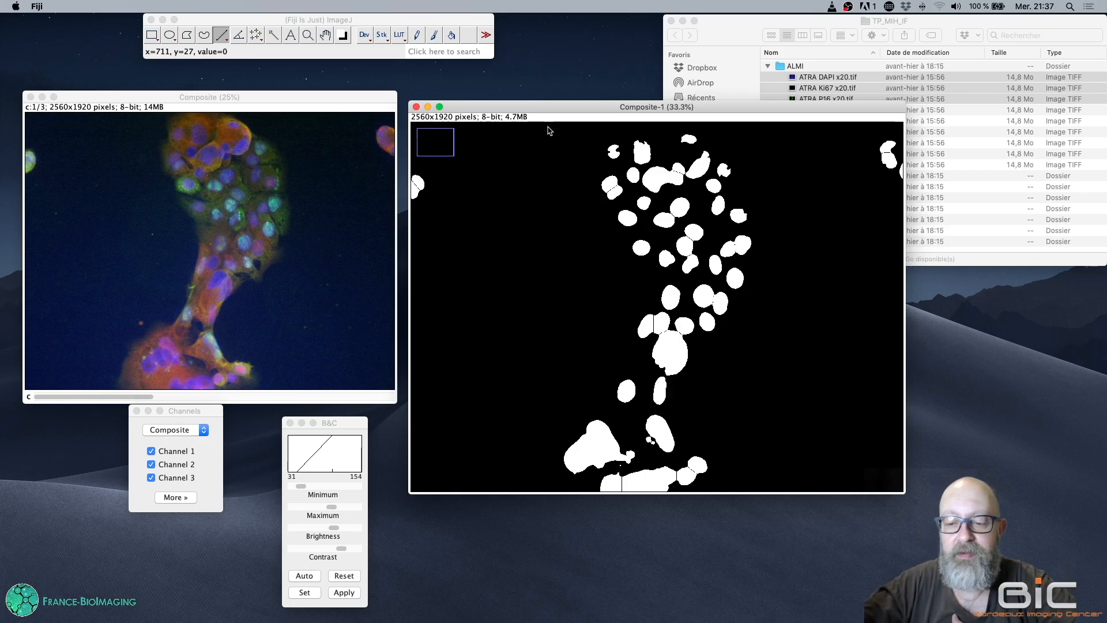
{"action": "key", "text": "minus"}
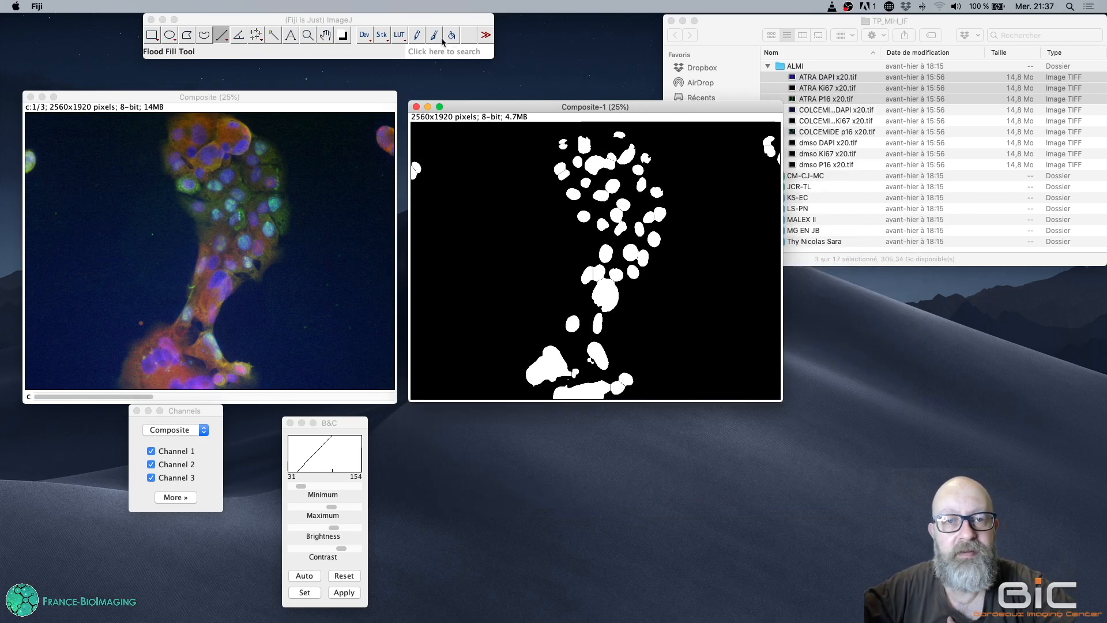
Open Analyze Particles for the Composite-1 mask and set the particle size range to 1000-Infinity pixels
{"action": "left_click", "coordinate": [385, 21]}
{"action": "left_click", "coordinate": [185, 6]}
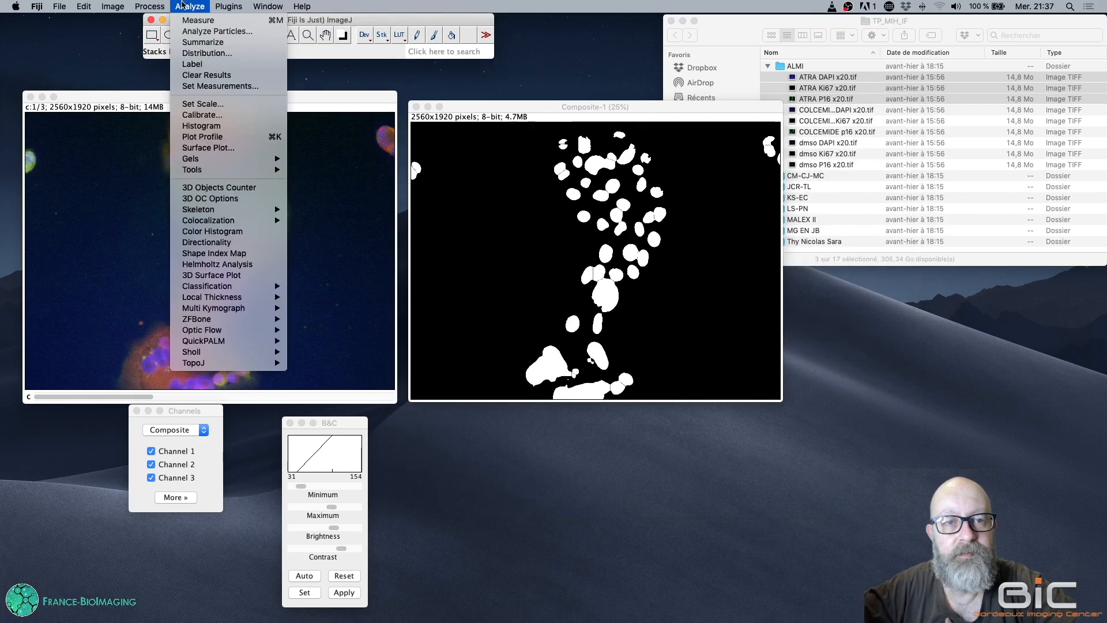
{"action": "left_click", "coordinate": [200, 33]}
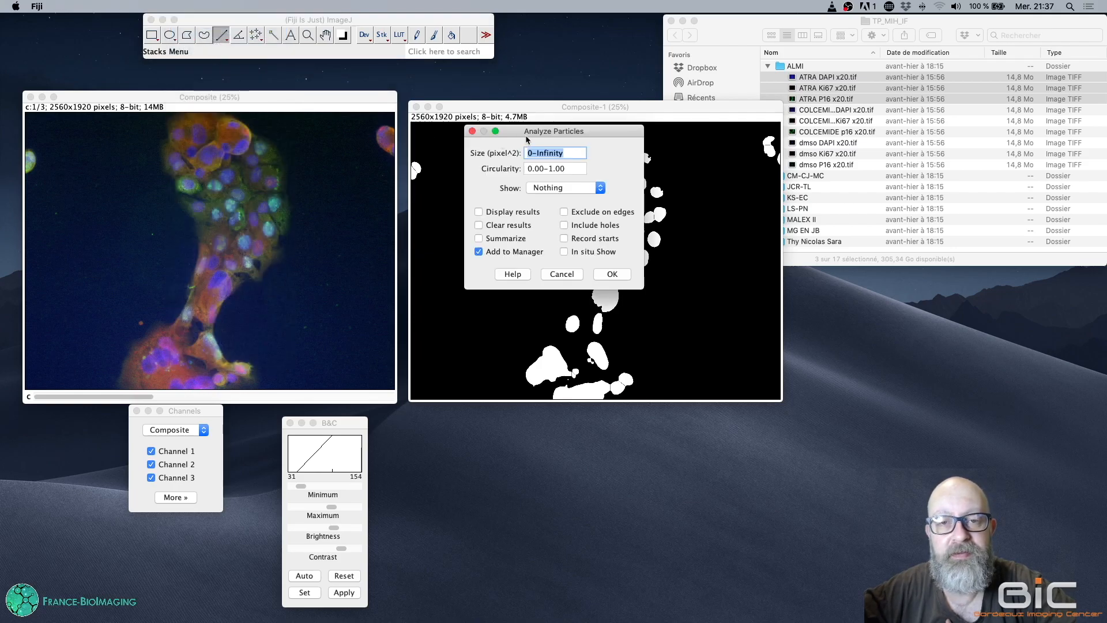
{"action": "left_click_drag", "start_coordinate": [547, 133], "coordinate": [868, 114]}
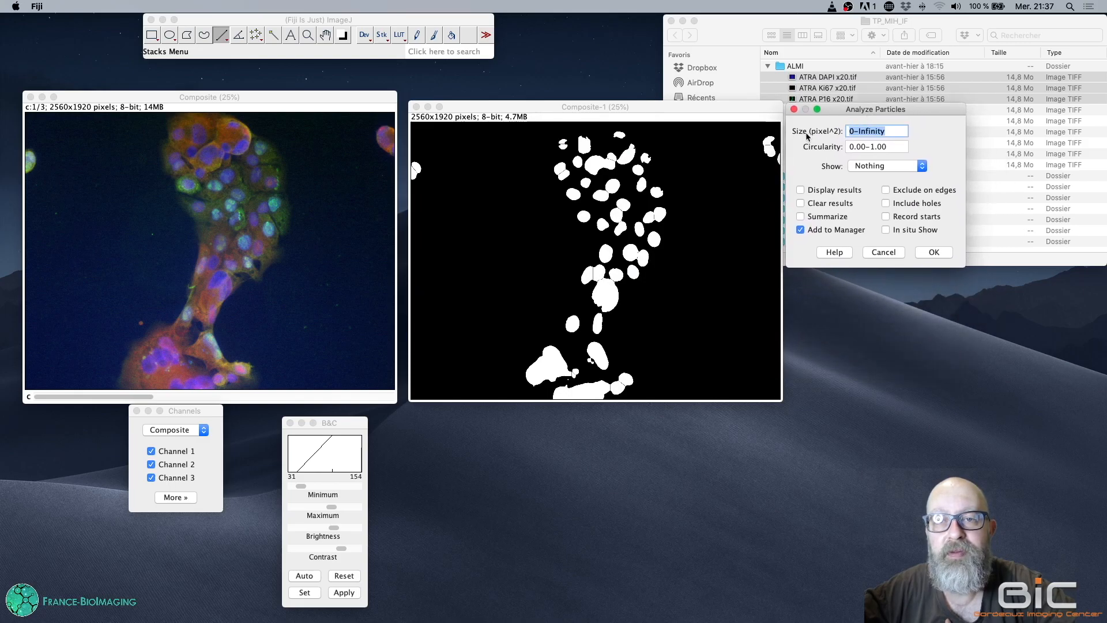
{"action": "left_click", "coordinate": [848, 132]}
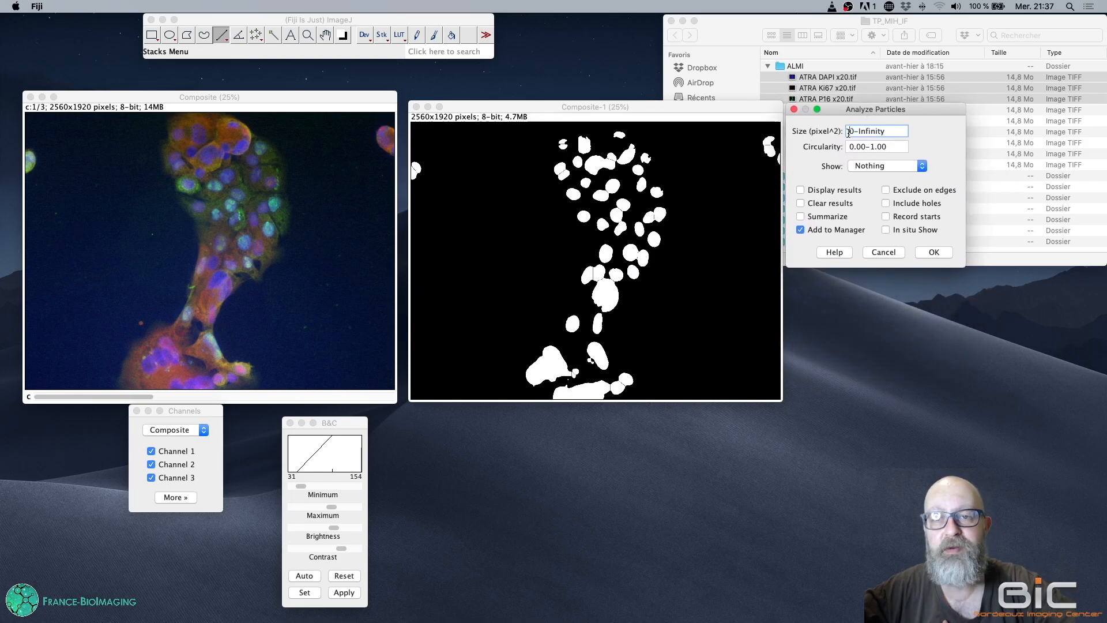
{"action": "type", "text": "100"}
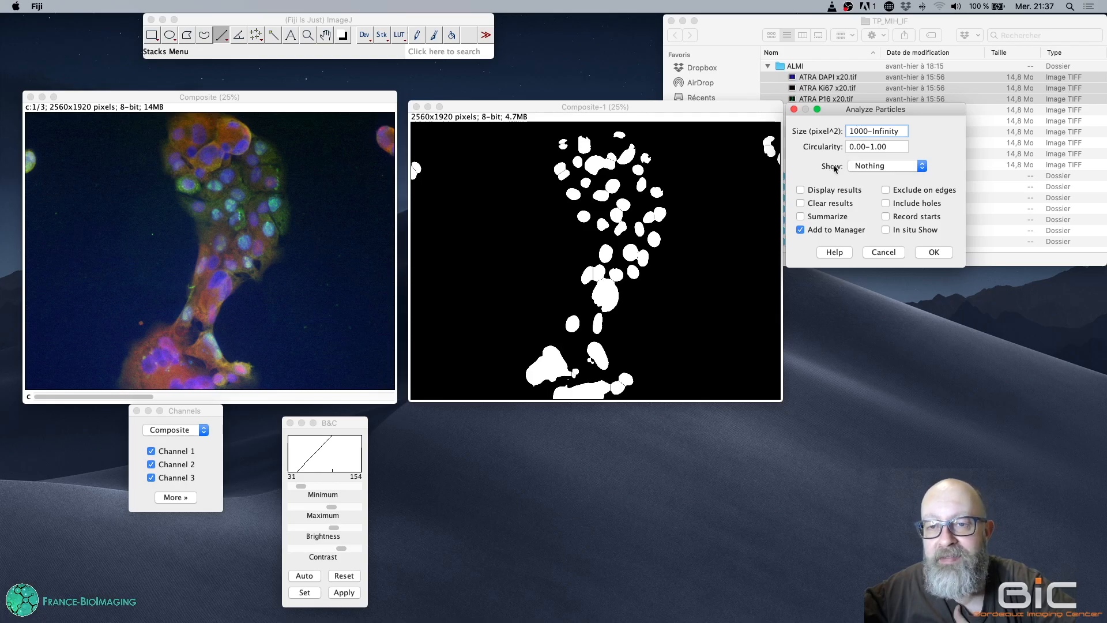
Set the particle analysis to show Masks, turn off Add to Manager, and run it
{"action": "left_click", "coordinate": [868, 165]}
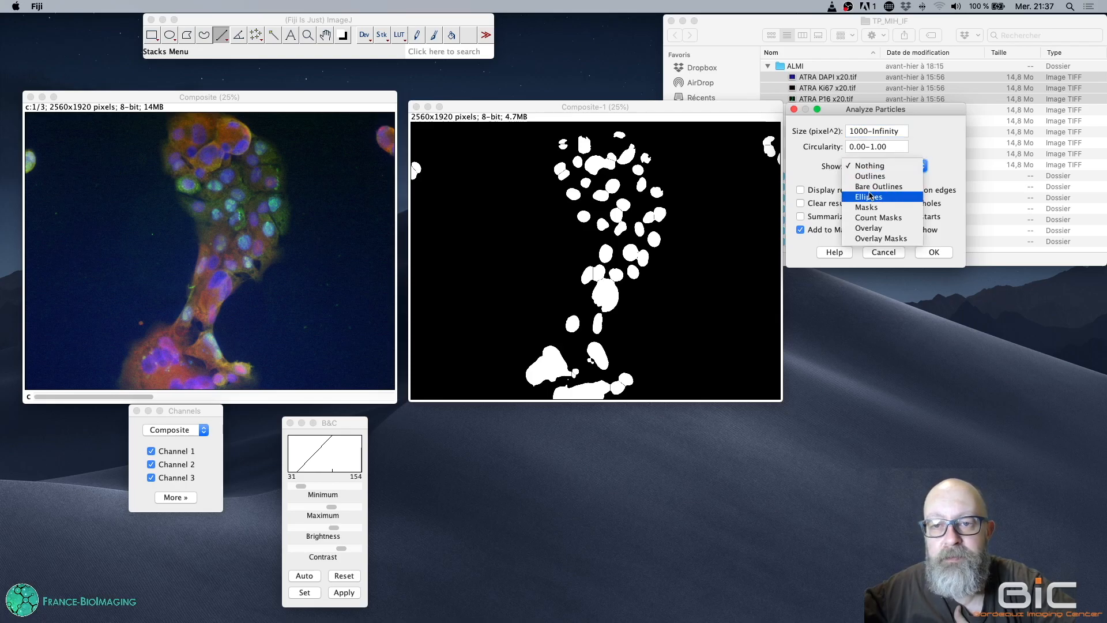
{"action": "left_click", "coordinate": [874, 207]}
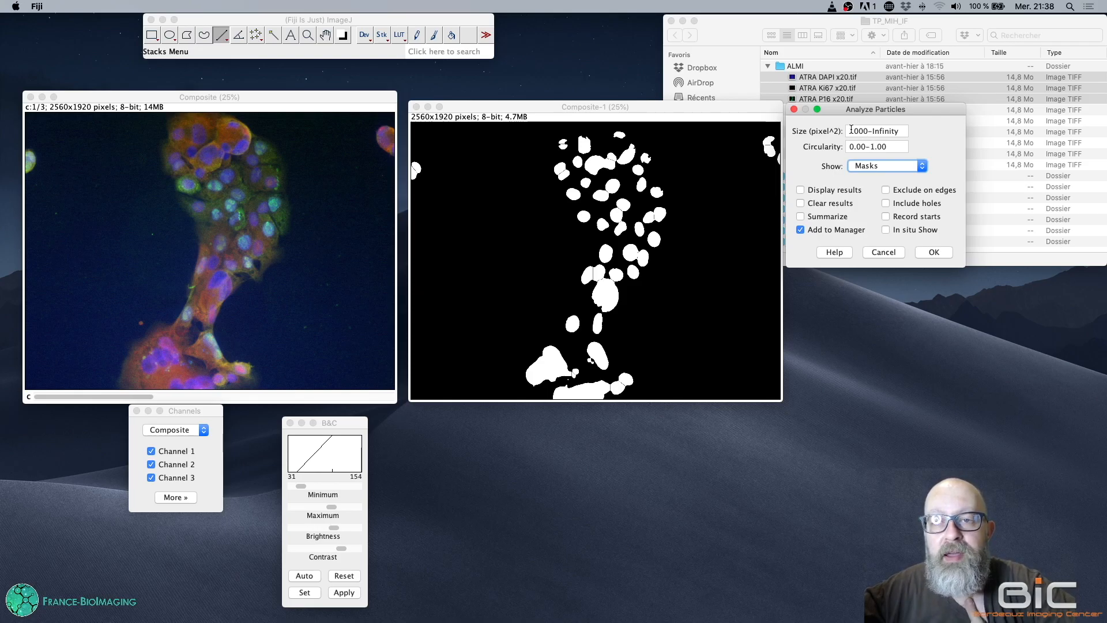
{"action": "left_click_drag", "start_coordinate": [851, 129], "coordinate": [866, 130]}
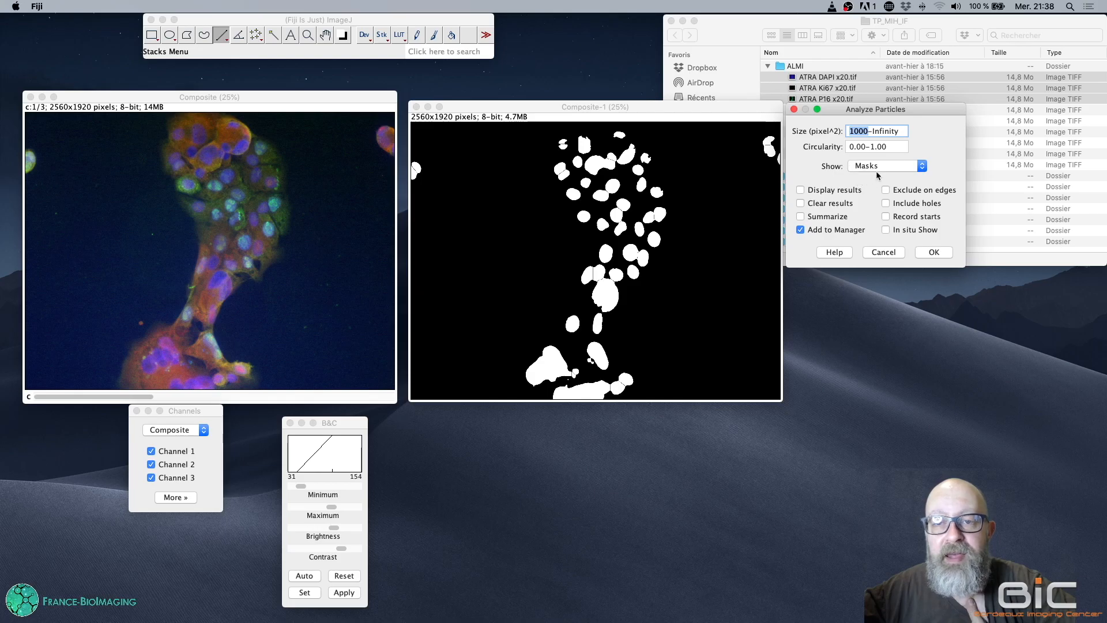
{"action": "left_click", "coordinate": [800, 229]}
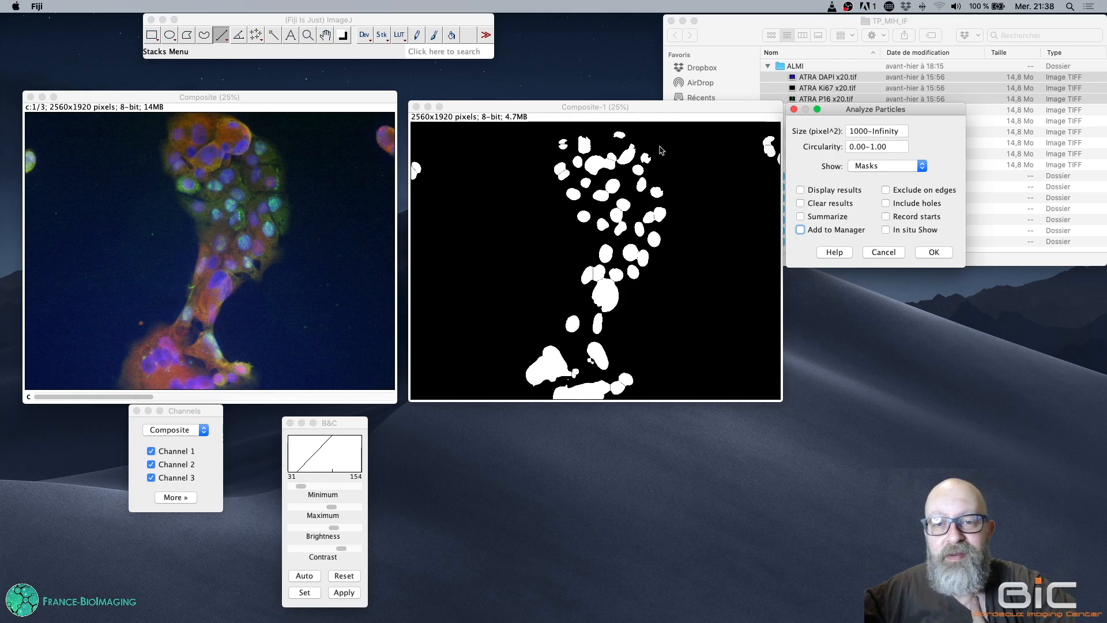
{"action": "left_click", "coordinate": [934, 252]}
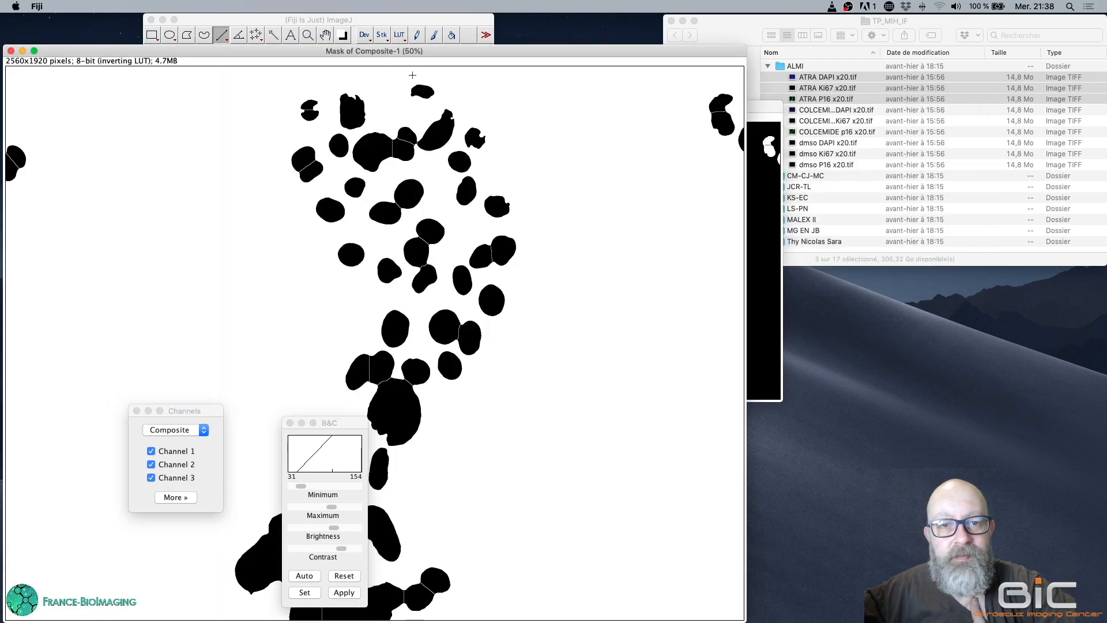
Compare the generated particle mask with Composite-1 at 25% zoom, and close the mask without keeping it
{"action": "left_click_drag", "start_coordinate": [406, 51], "coordinate": [510, 28]}
{"action": "key", "text": "minus"}
{"action": "key", "text": "minus"}
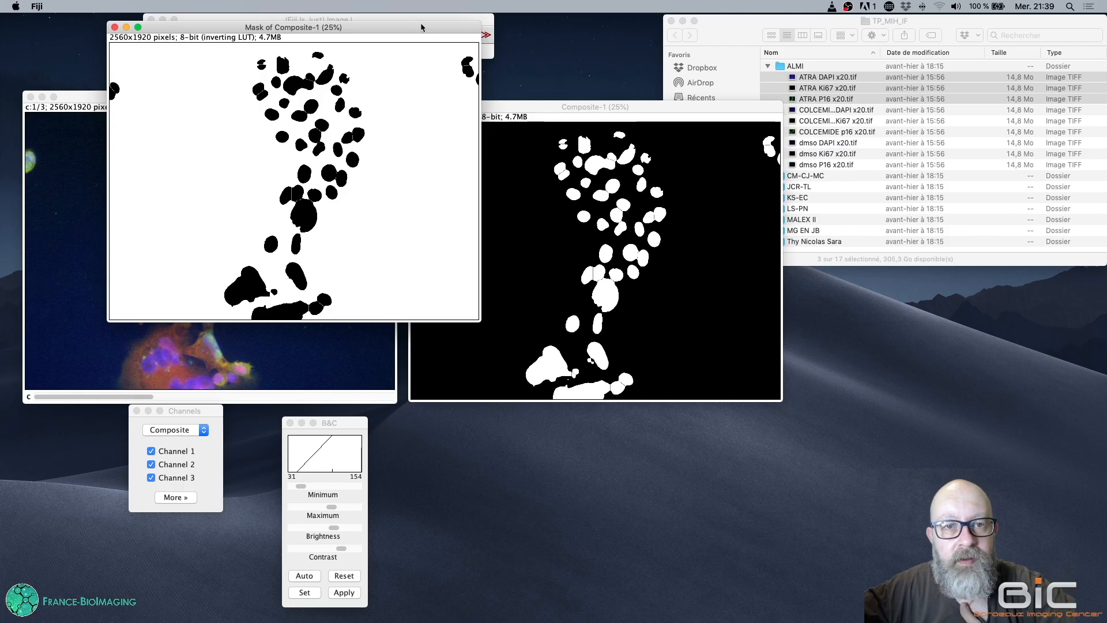
{"action": "left_click_drag", "start_coordinate": [420, 27], "coordinate": [360, 83]}
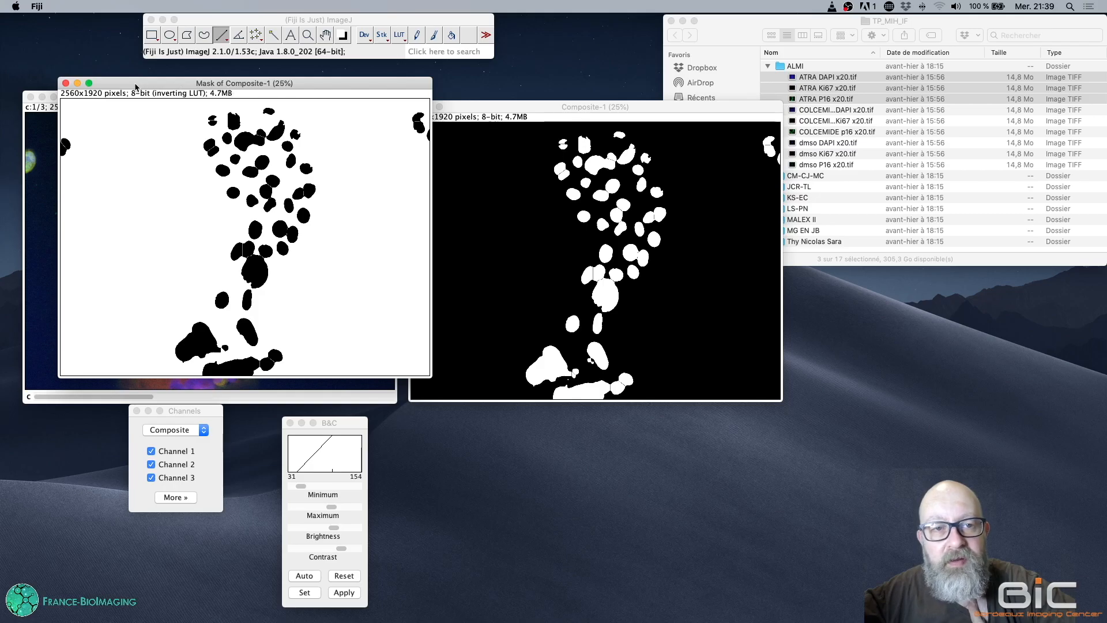
{"action": "left_click", "coordinate": [65, 83]}
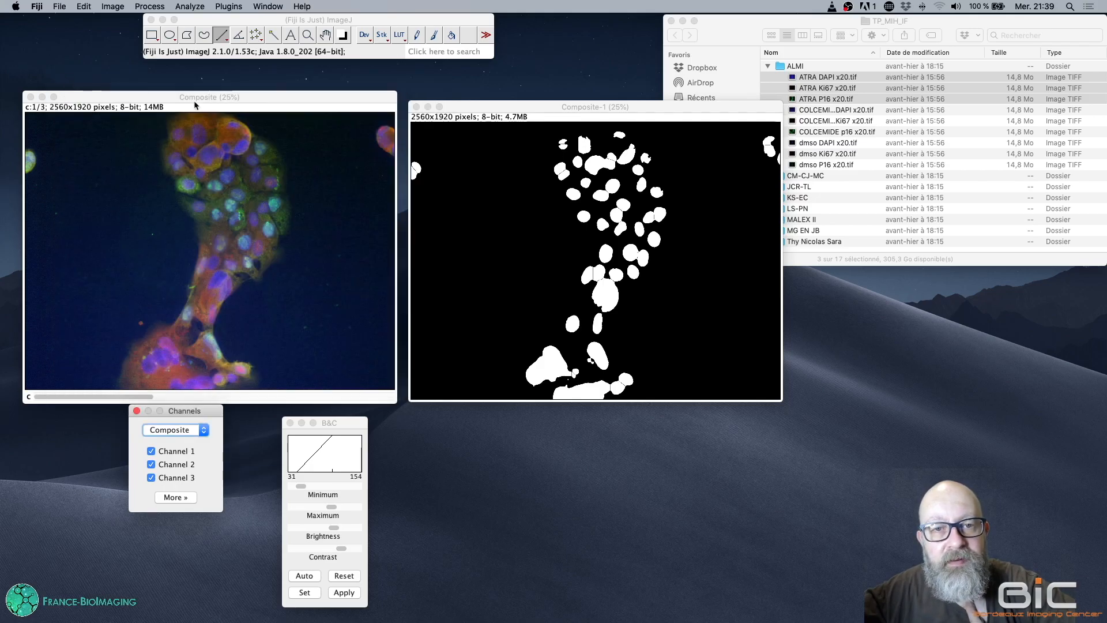
Align the Composite-1 window beside Composite and rerun Analyze Particles with a size range of 1500-Infinity, showing masks
{"action": "left_click", "coordinate": [533, 108]}
{"action": "mouse_move", "coordinate": [533, 106]}
{"action": "left_mouse_down"}
{"action": "mouse_move", "coordinate": [577, 110]}
{"action": "mouse_move", "coordinate": [526, 98]}
{"action": "left_mouse_up"}
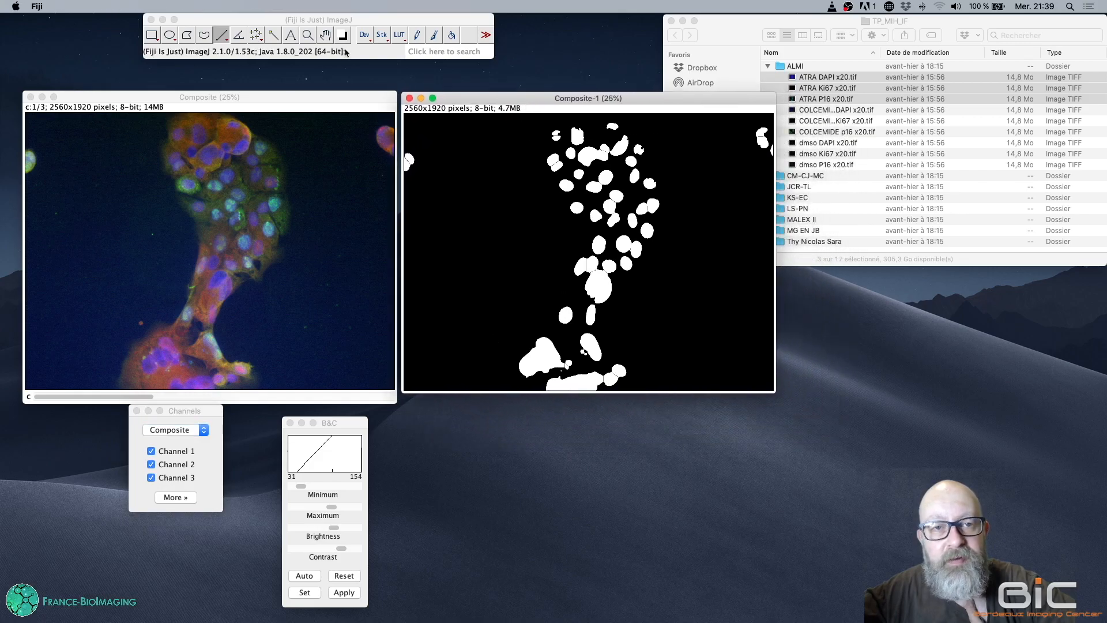
{"action": "left_click", "coordinate": [326, 22]}
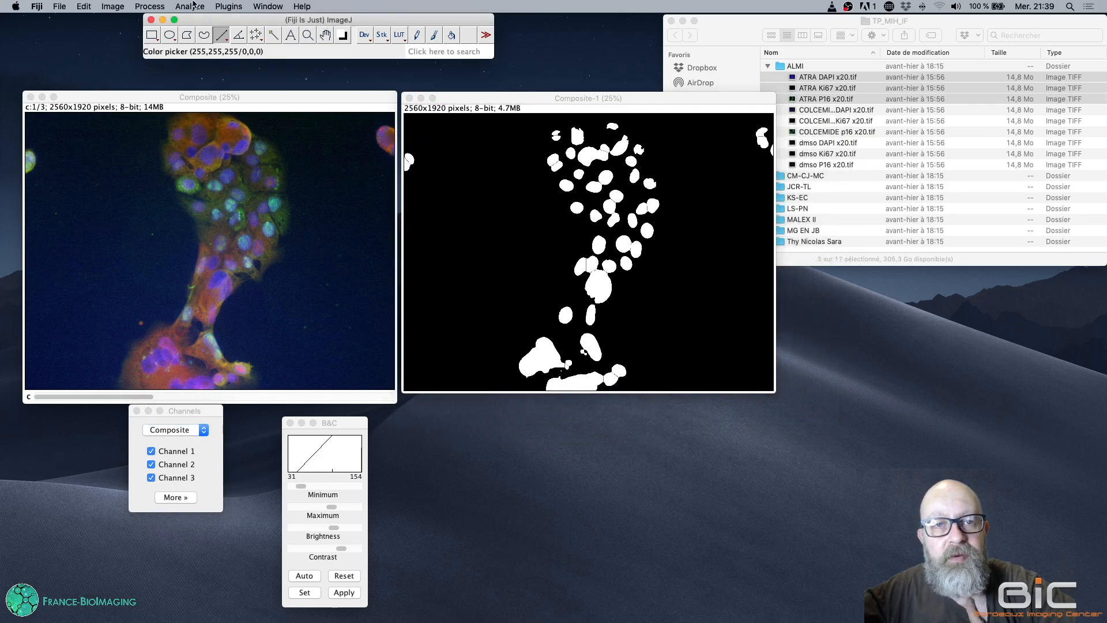
{"action": "left_click", "coordinate": [193, 4]}
{"action": "left_click", "coordinate": [203, 34]}
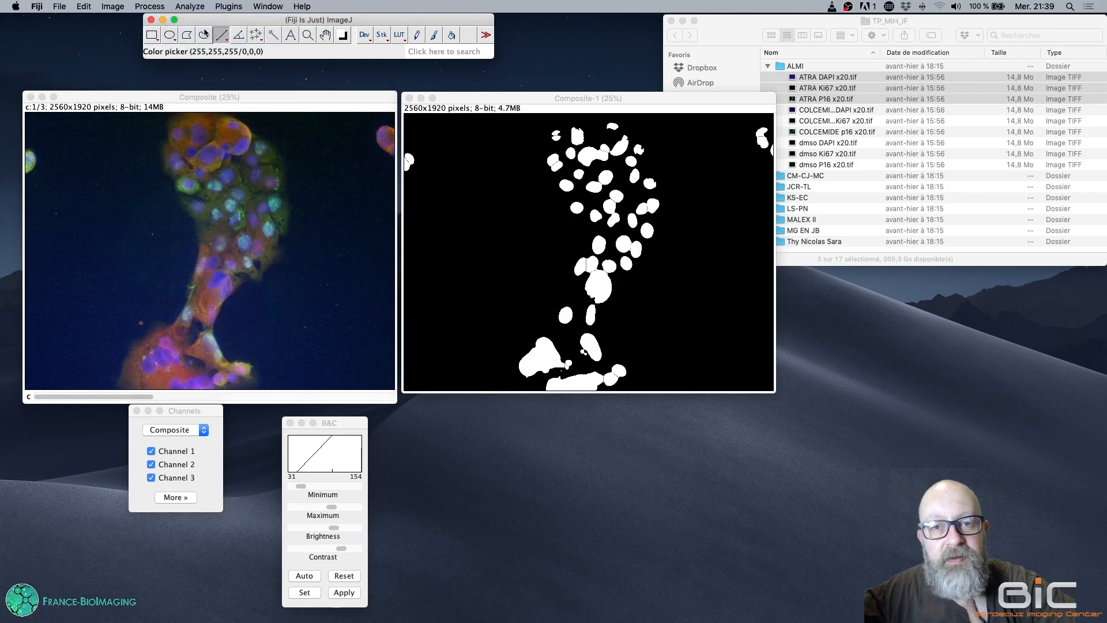
{"action": "left_click", "coordinate": [537, 153]}
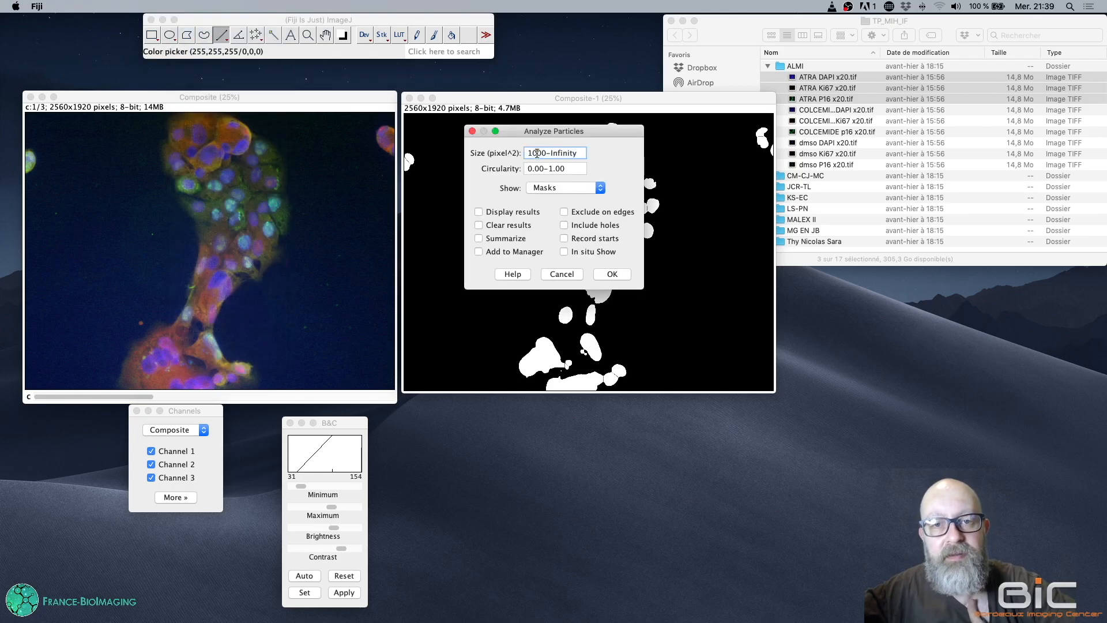
{"action": "key", "text": "BackSpace"}
{"action": "type", "text": "5"}
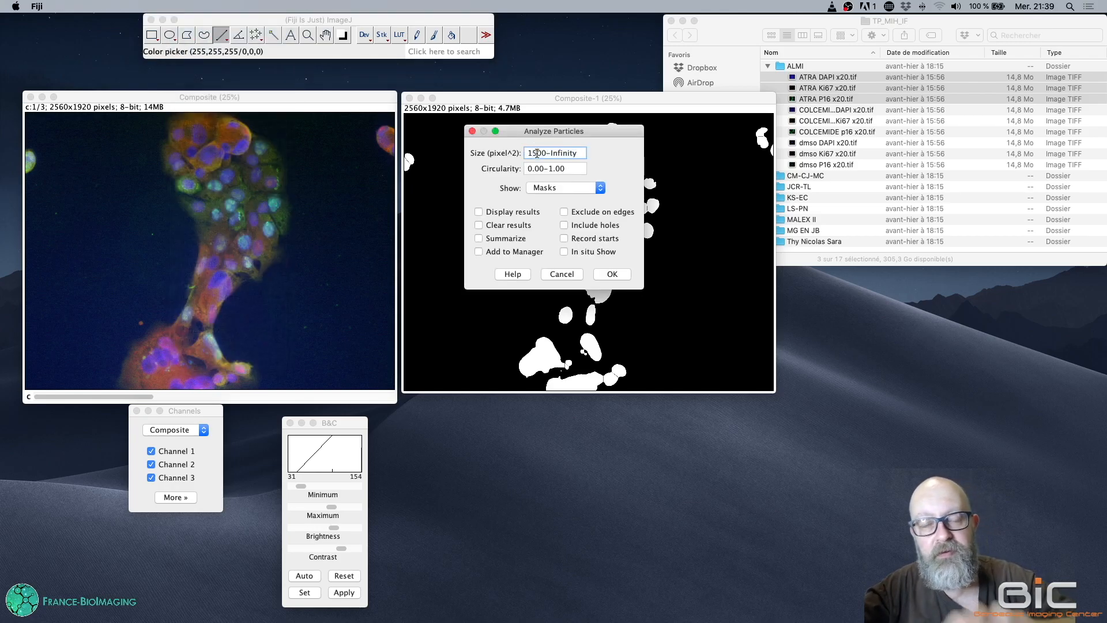
{"action": "left_click", "coordinate": [610, 274]}
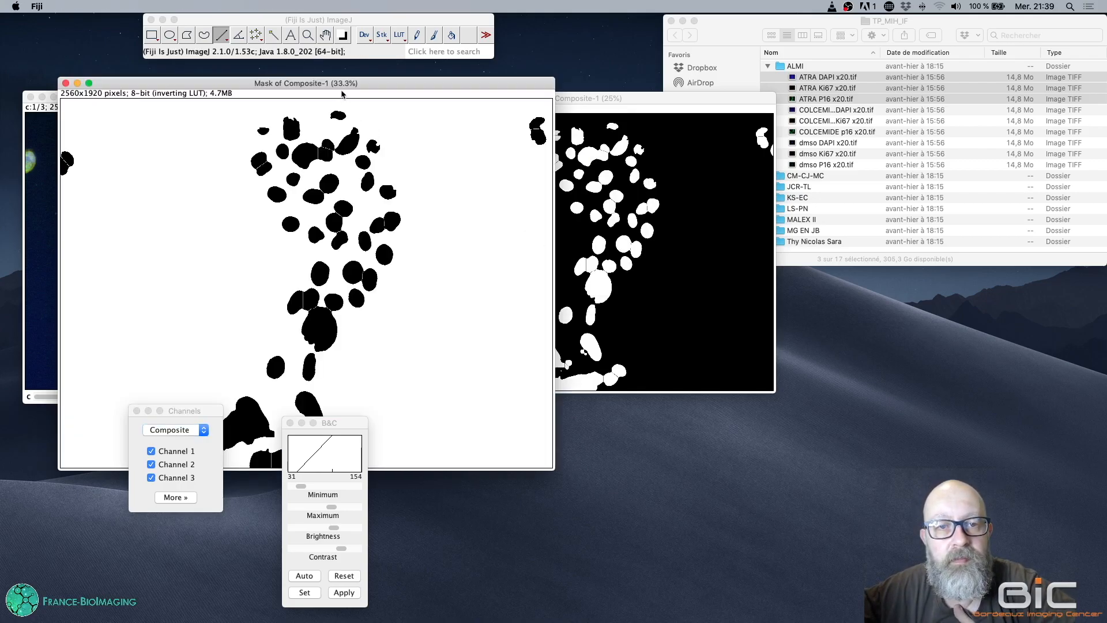
Examine the new particle mask beside Composite-1, zooming in on the nuclei cut by the image's left edge, and close the mask
{"action": "key", "text": "minus"}
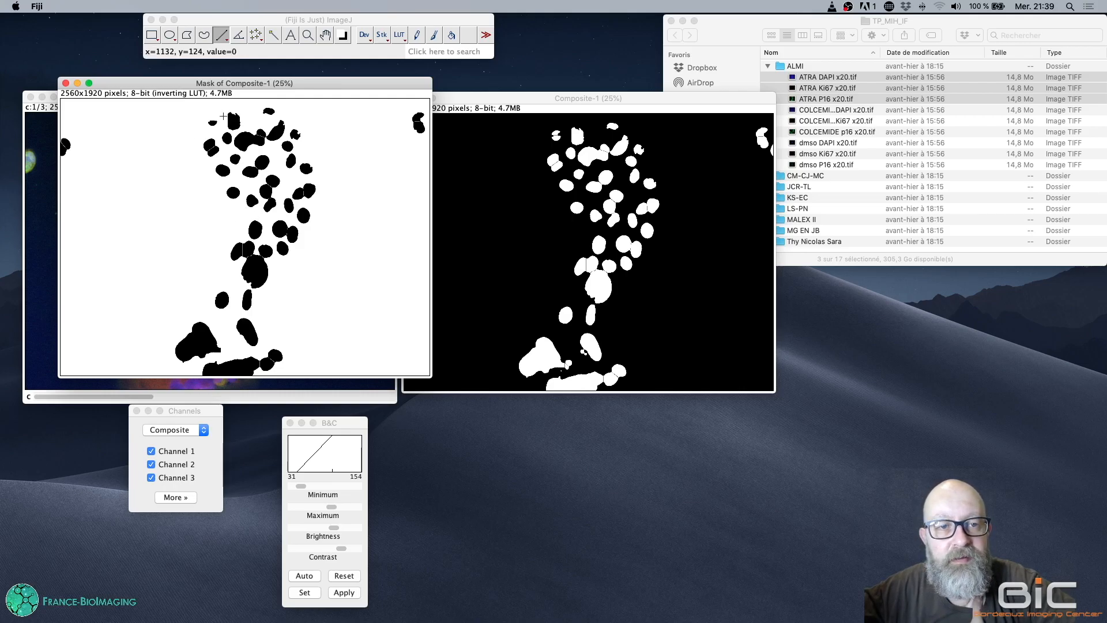
{"action": "left_click_drag", "start_coordinate": [160, 87], "coordinate": [674, 131]}
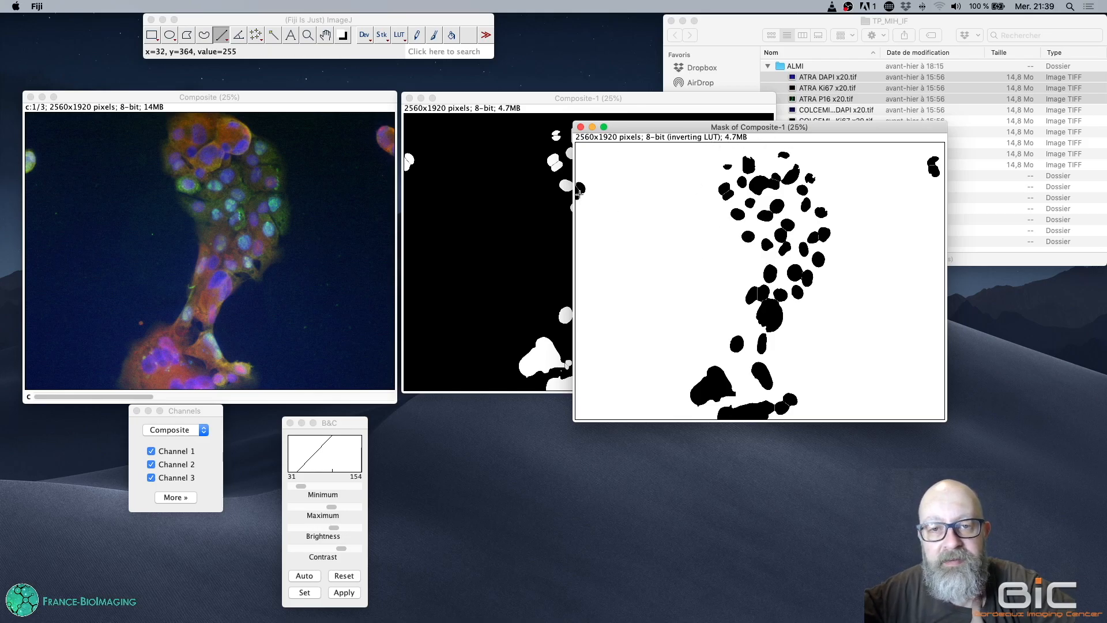
{"action": "key", "text": "plus"}
{"action": "key", "text": "plus"}
{"action": "key", "text": "plus"}
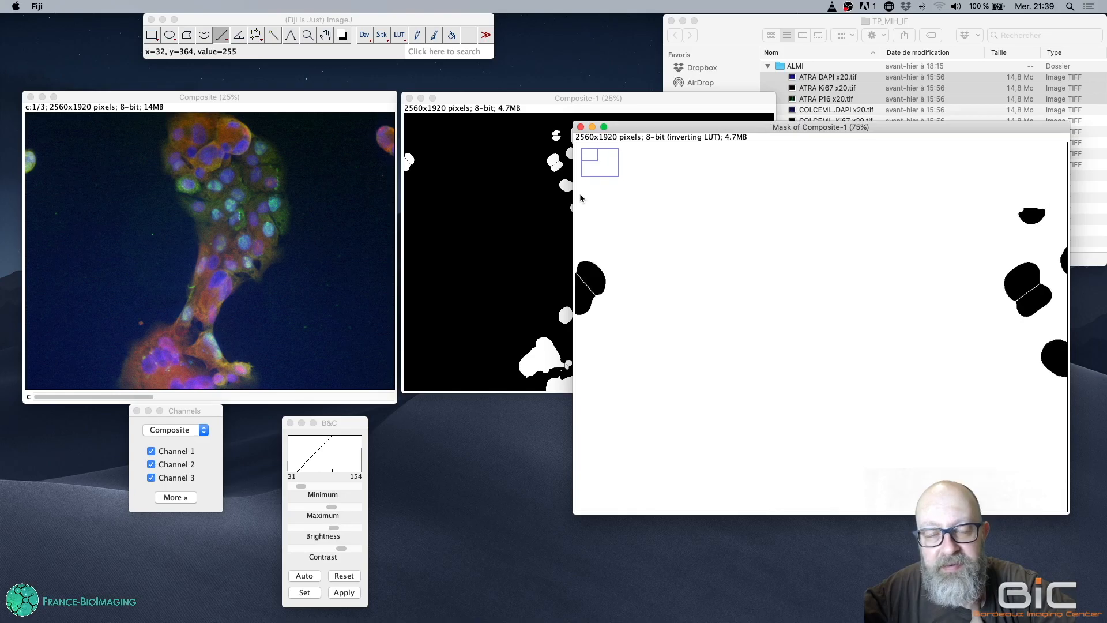
{"action": "key", "text": "plus"}
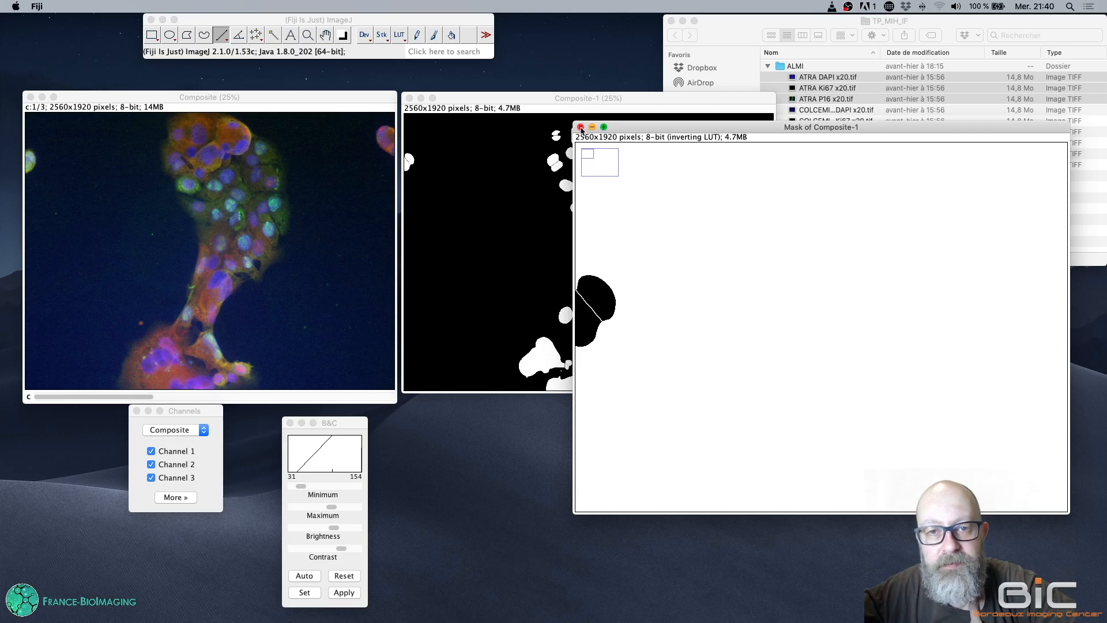
{"action": "left_click", "coordinate": [580, 127]}
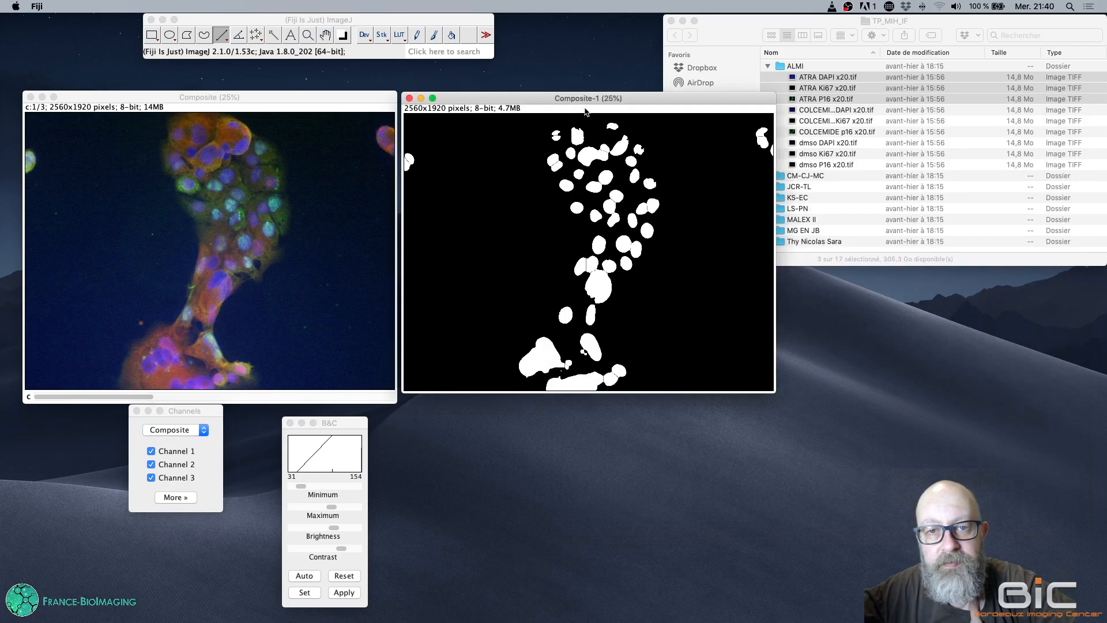
Rerun Analyze Particles on Composite-1 with Exclude on edges enabled, and move the resulting mask aside to uncover the other images
{"action": "left_click", "coordinate": [297, 20]}
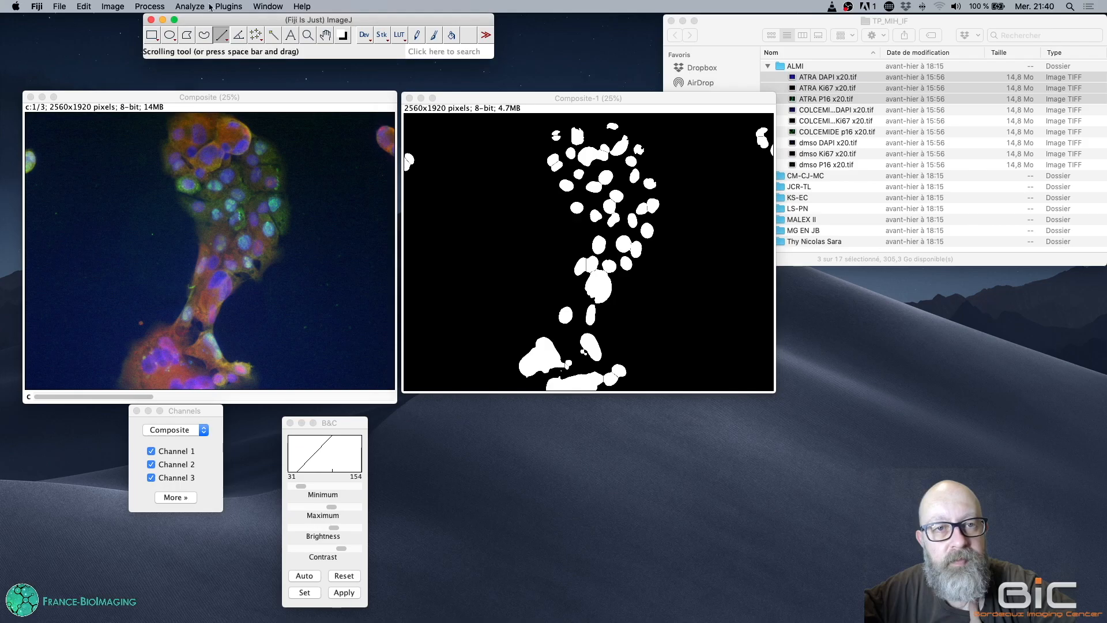
{"action": "left_click", "coordinate": [178, 6]}
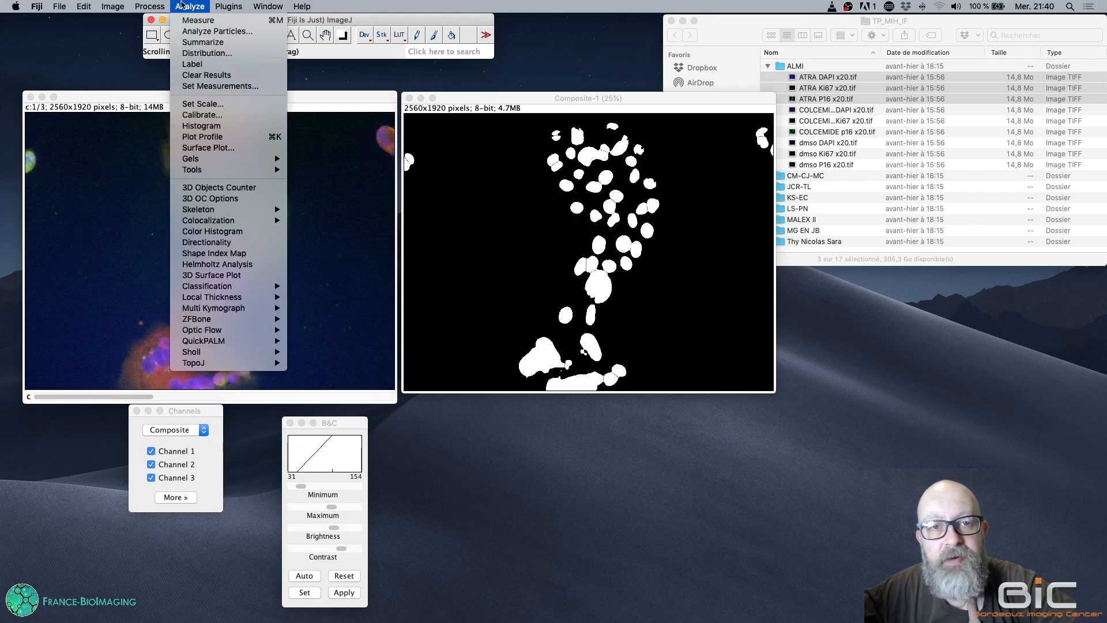
{"action": "left_click", "coordinate": [205, 31]}
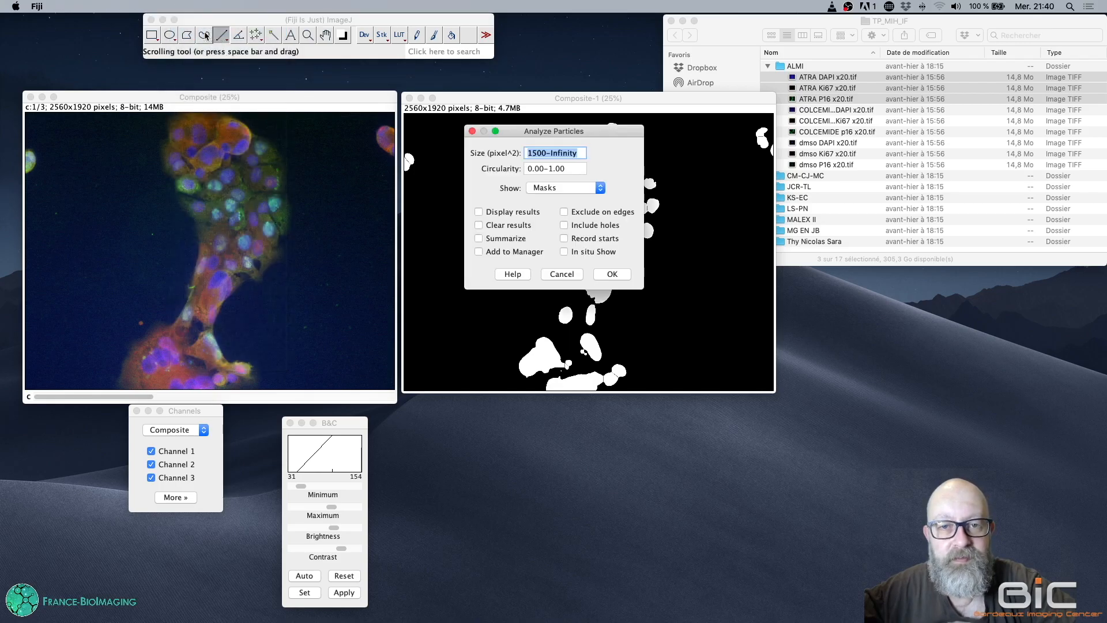
{"action": "left_click", "coordinate": [564, 212]}
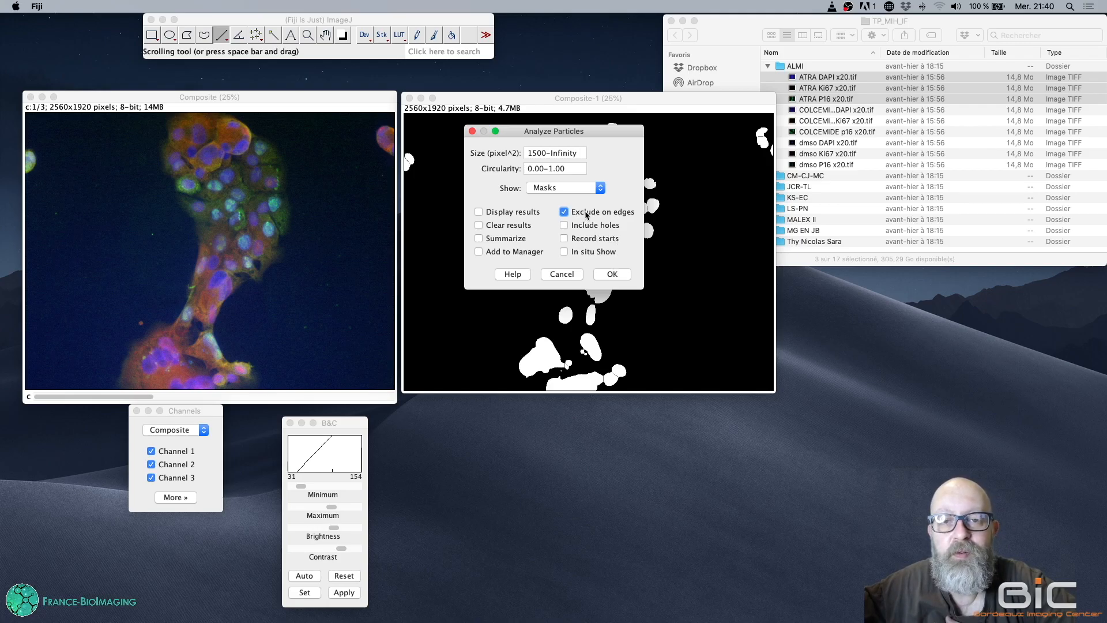
{"action": "left_click", "coordinate": [614, 275]}
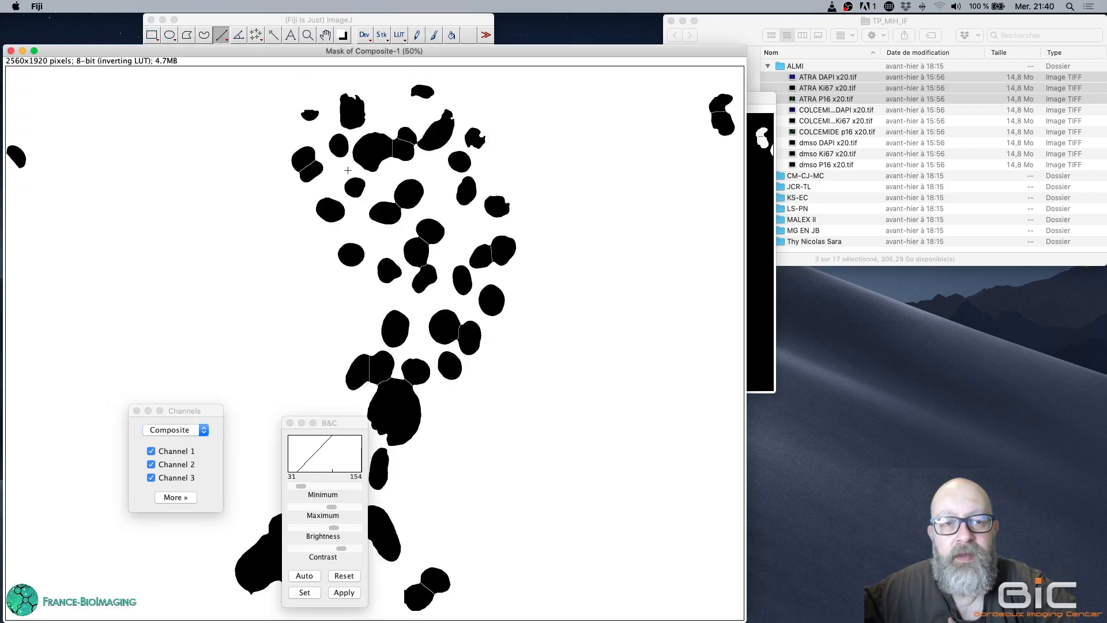
{"action": "left_click_drag", "start_coordinate": [205, 51], "coordinate": [800, 192]}
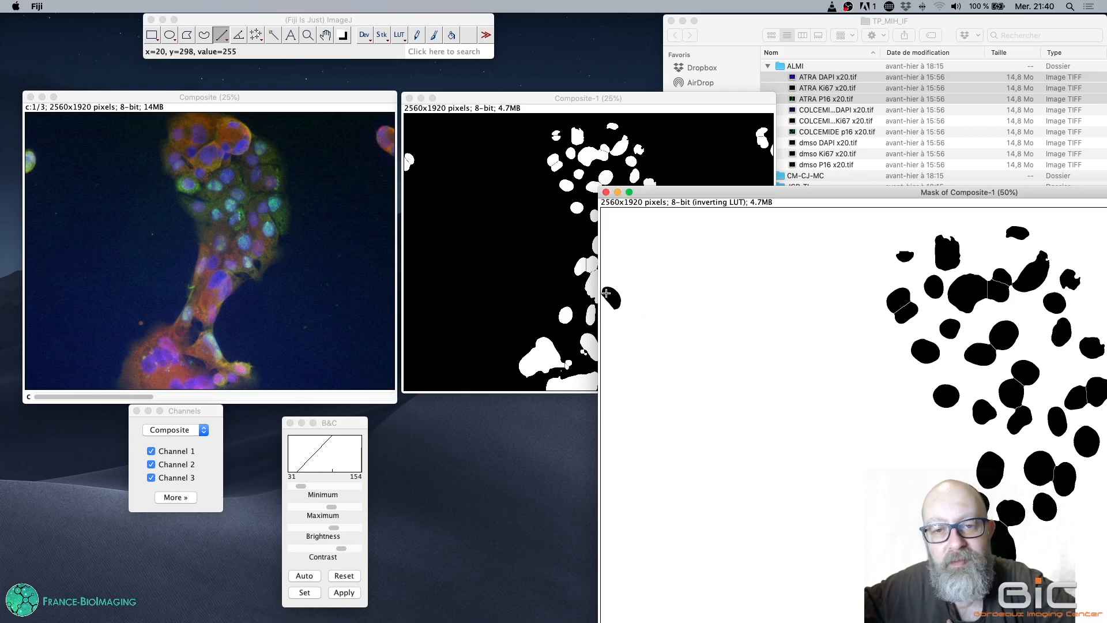
Inspect the nucleus near the left edge of the particle mask at up to 800% magnification, and close the mask image
{"action": "key", "text": "plus"}
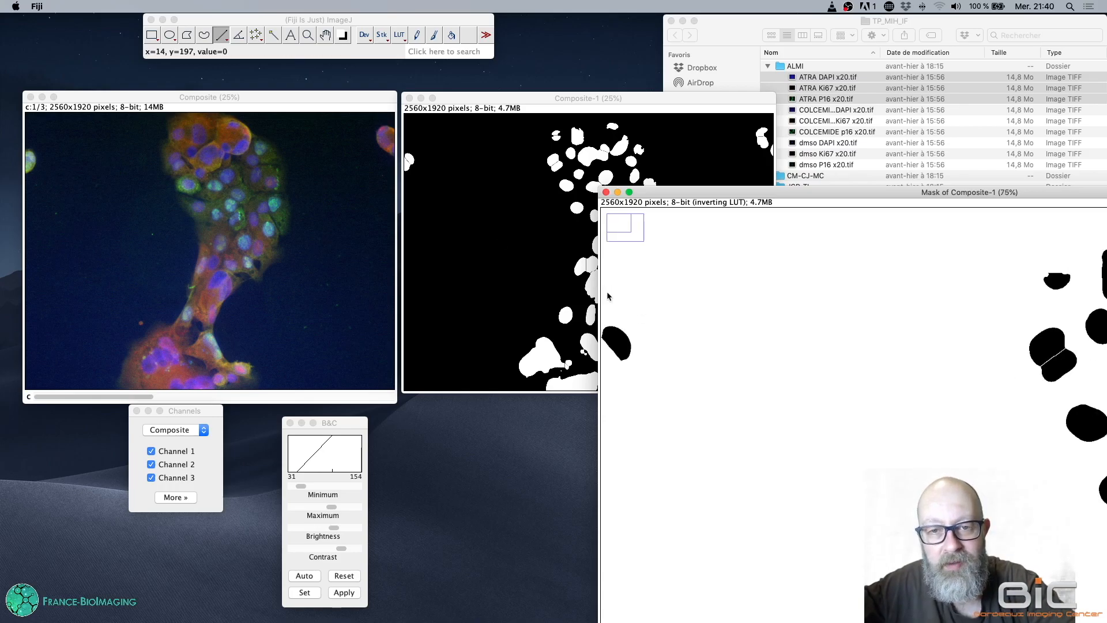
{"action": "key", "text": "plus"}
{"action": "key", "text": "plus"}
{"action": "key", "text": "plus"}
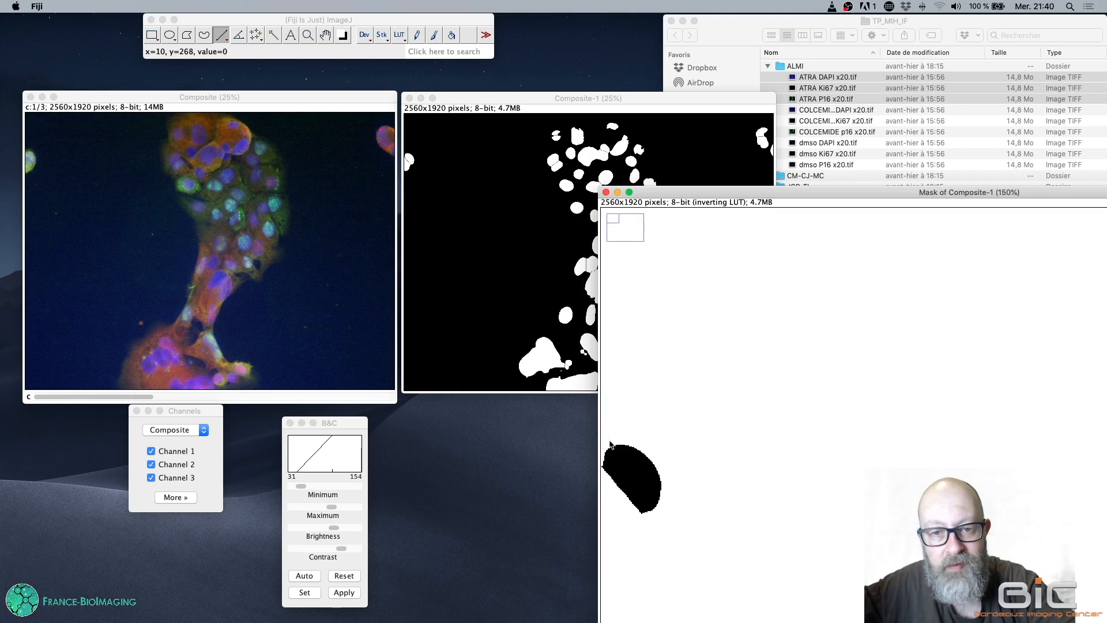
{"action": "key", "text": "minus"}
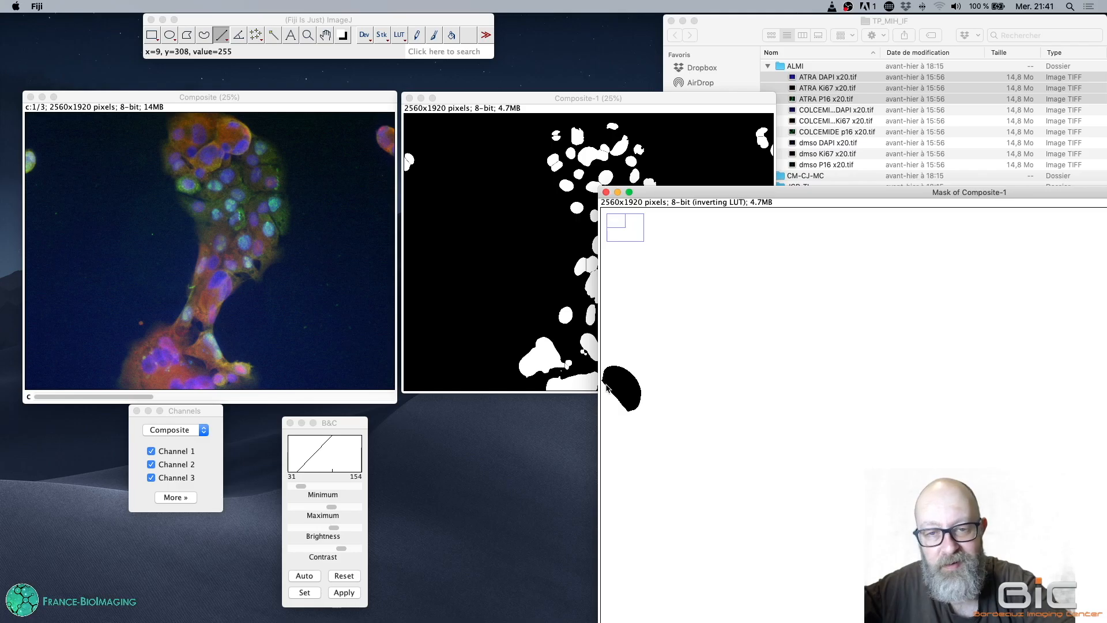
{"action": "key", "text": "plus"}
{"action": "key", "text": "plus"}
{"action": "key", "text": "plus"}
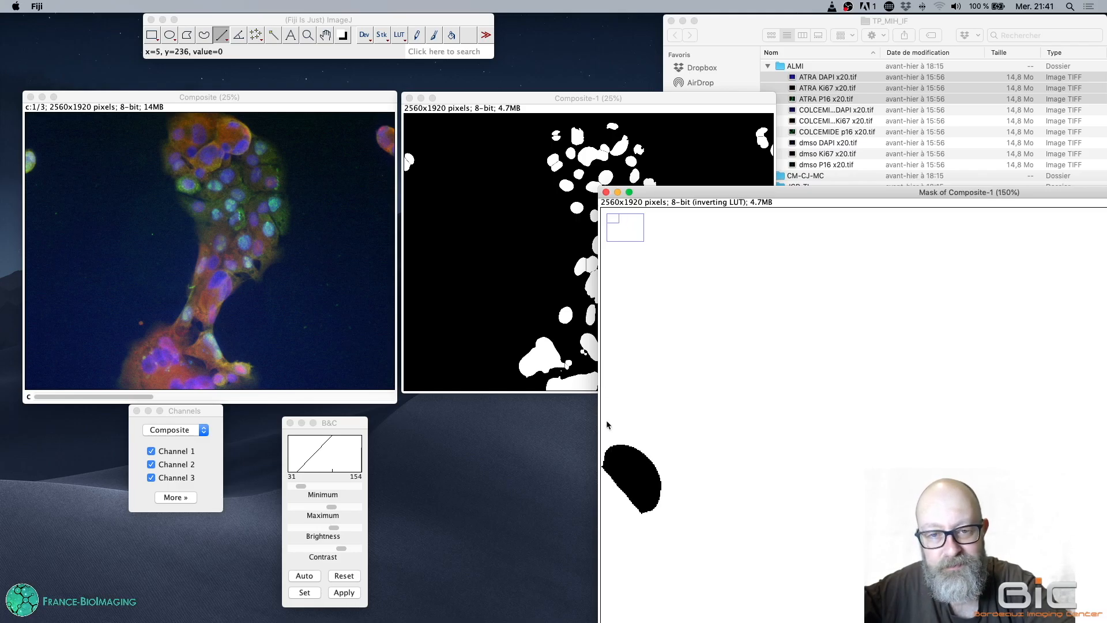
{"action": "key", "text": "plus"}
{"action": "key", "text": "plus"}
{"action": "key", "text": "plus"}
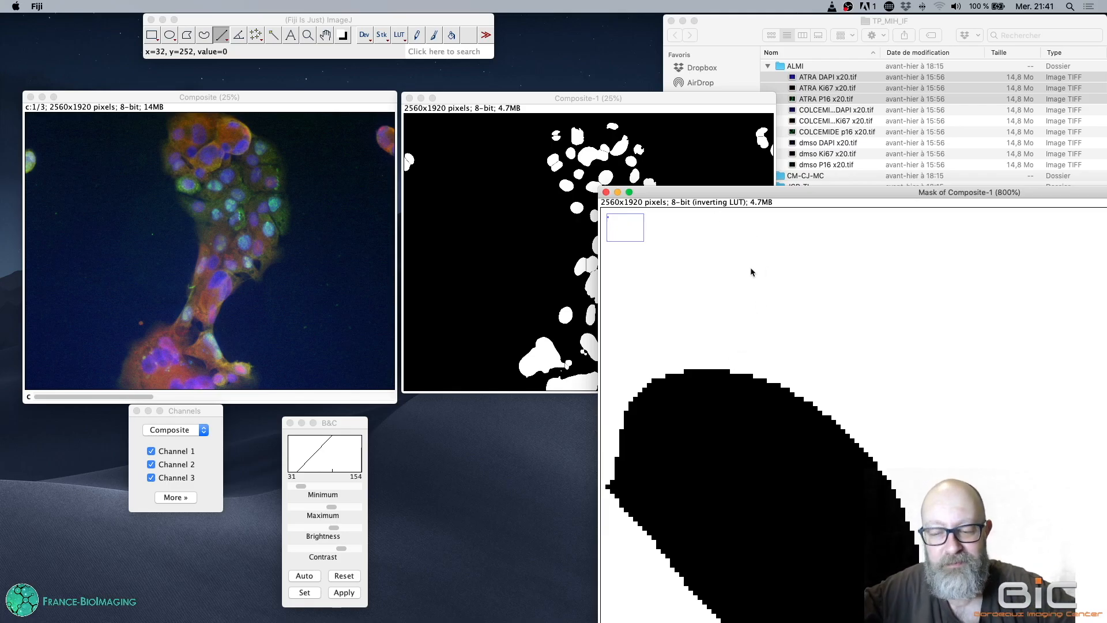
{"action": "left_click", "coordinate": [606, 192]}
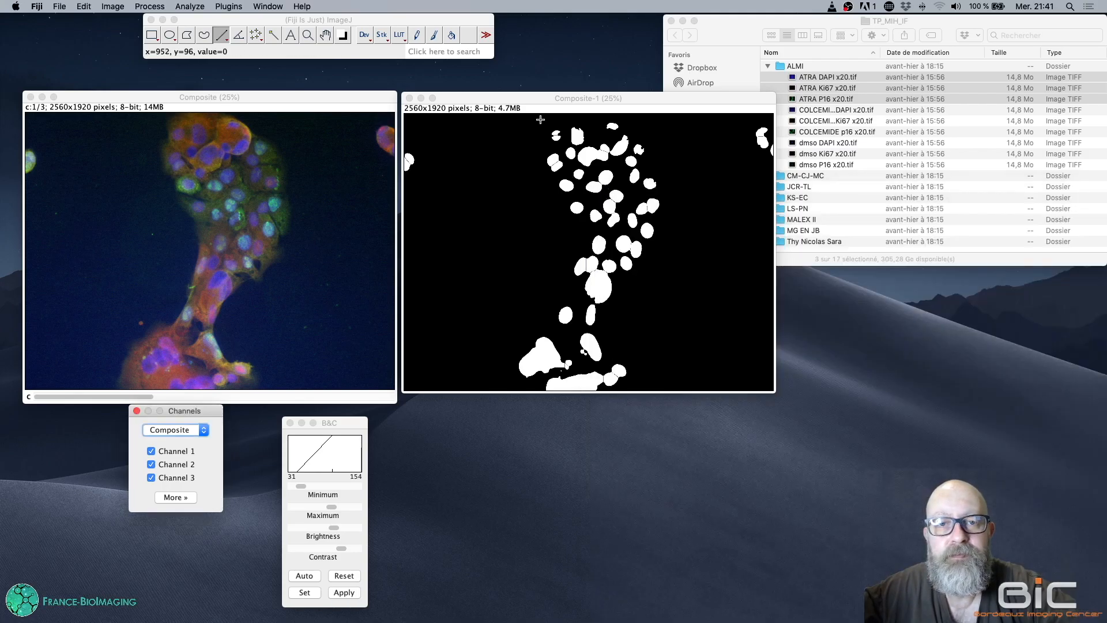
Run Analyze Particles on the binary Composite-1 image with Count Masks as output, size 1500-Infinity and edge particles excluded
{"action": "left_click_drag", "start_coordinate": [542, 98], "coordinate": [542, 109]}
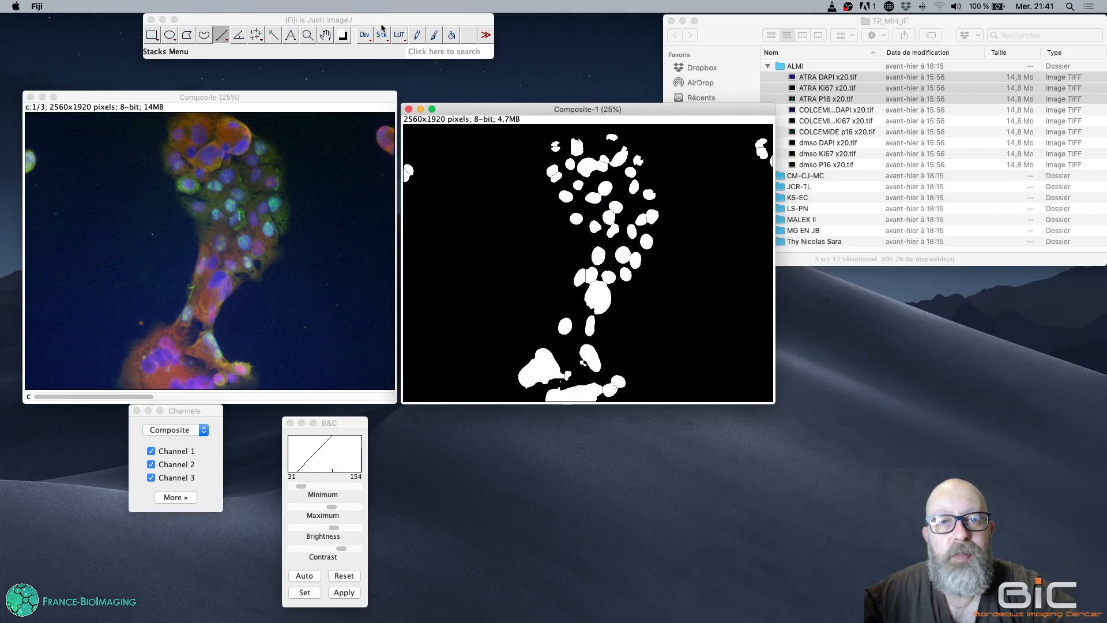
{"action": "left_click", "coordinate": [344, 26]}
{"action": "left_click", "coordinate": [230, 6]}
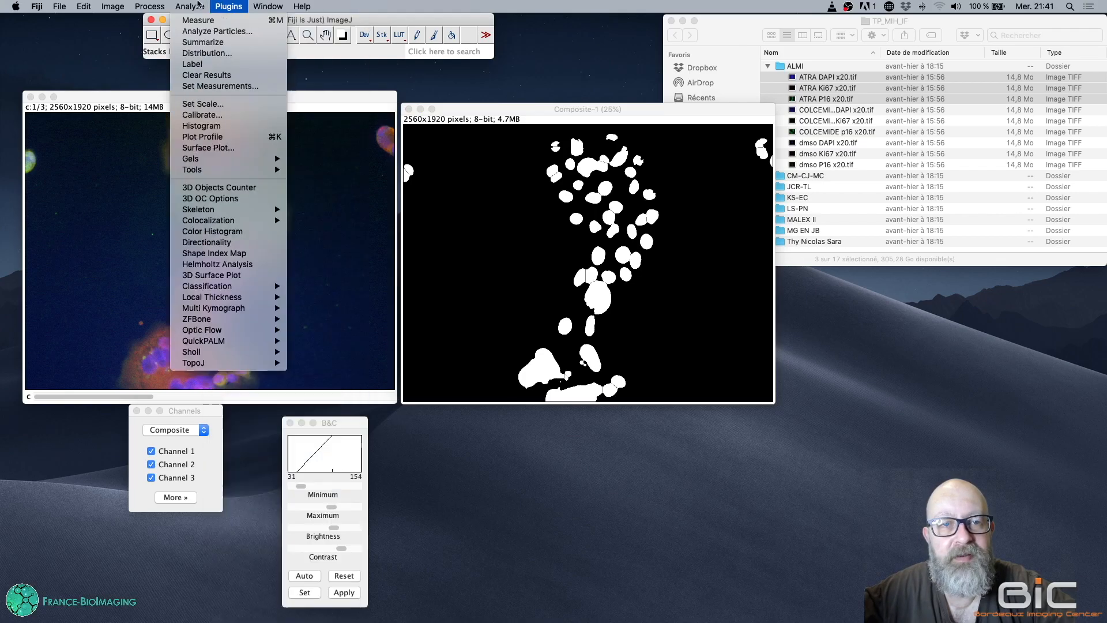
{"action": "left_click", "coordinate": [217, 32]}
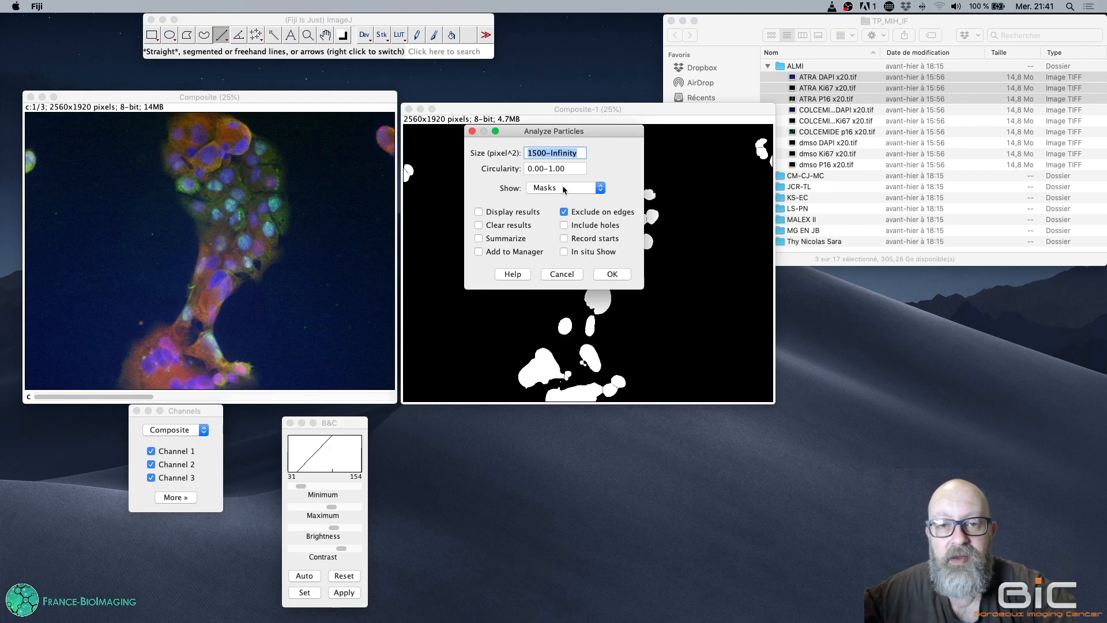
{"action": "left_click", "coordinate": [599, 190]}
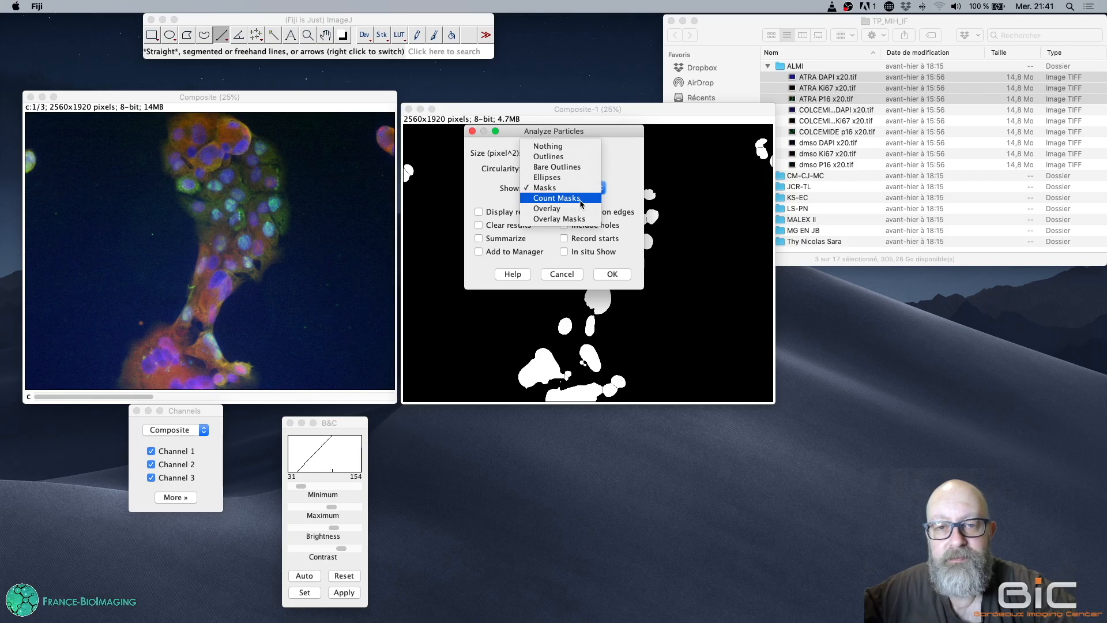
{"action": "left_click", "coordinate": [581, 199]}
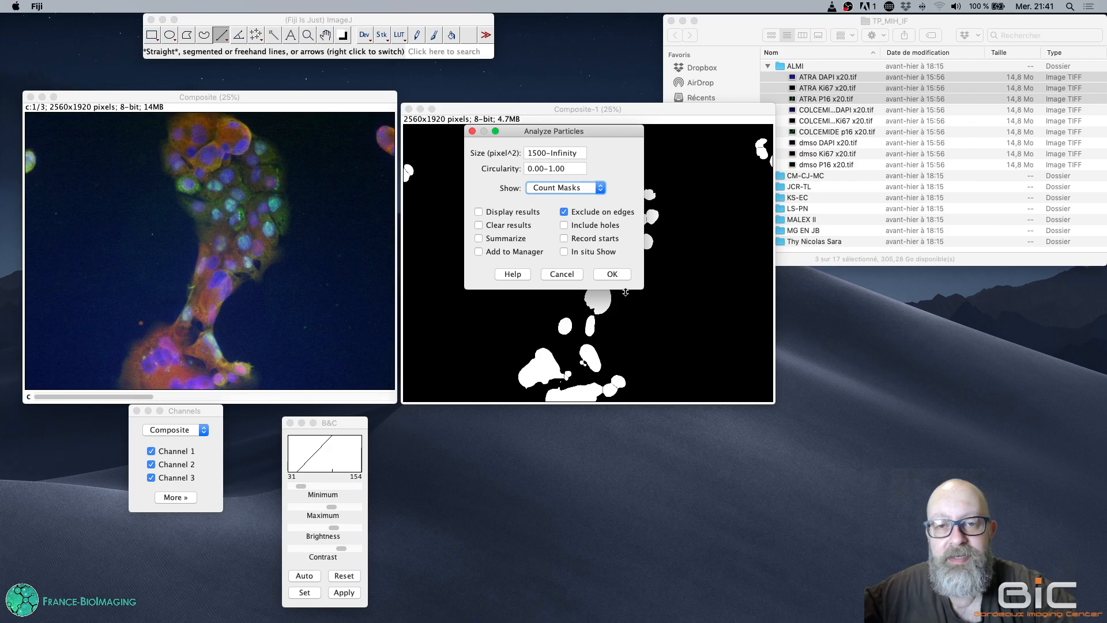
{"action": "left_click", "coordinate": [615, 274]}
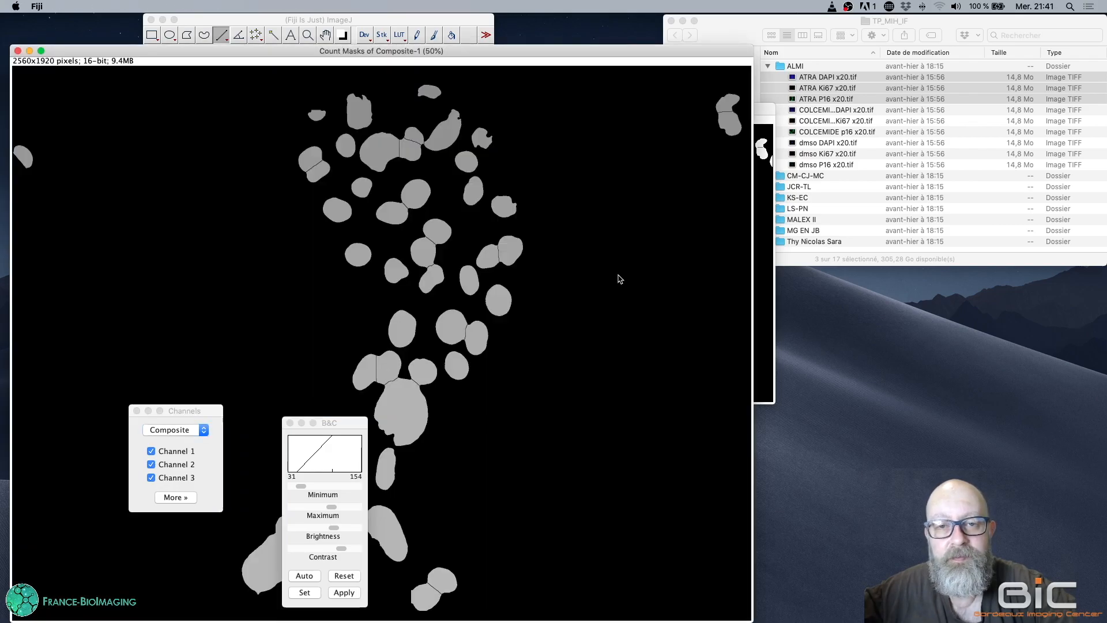
Apply the glasbey on dark lookup table to the count mask image to view each nucleus in its own colour, and close it
{"action": "left_click_drag", "start_coordinate": [317, 50], "coordinate": [577, 60]}
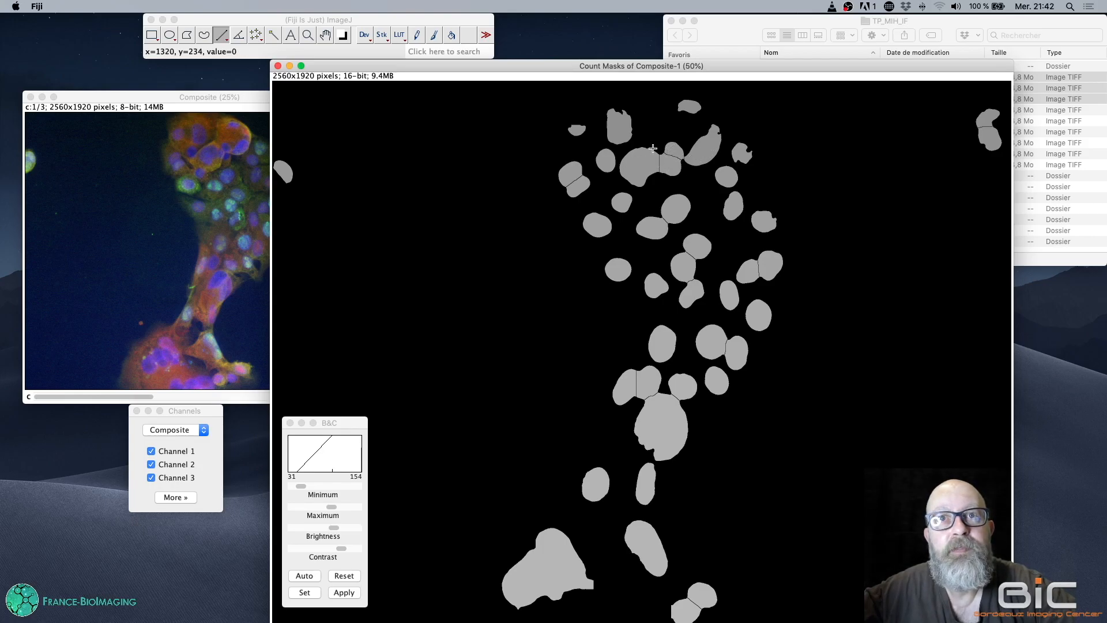
{"action": "left_click_drag", "start_coordinate": [590, 66], "coordinate": [612, 20]}
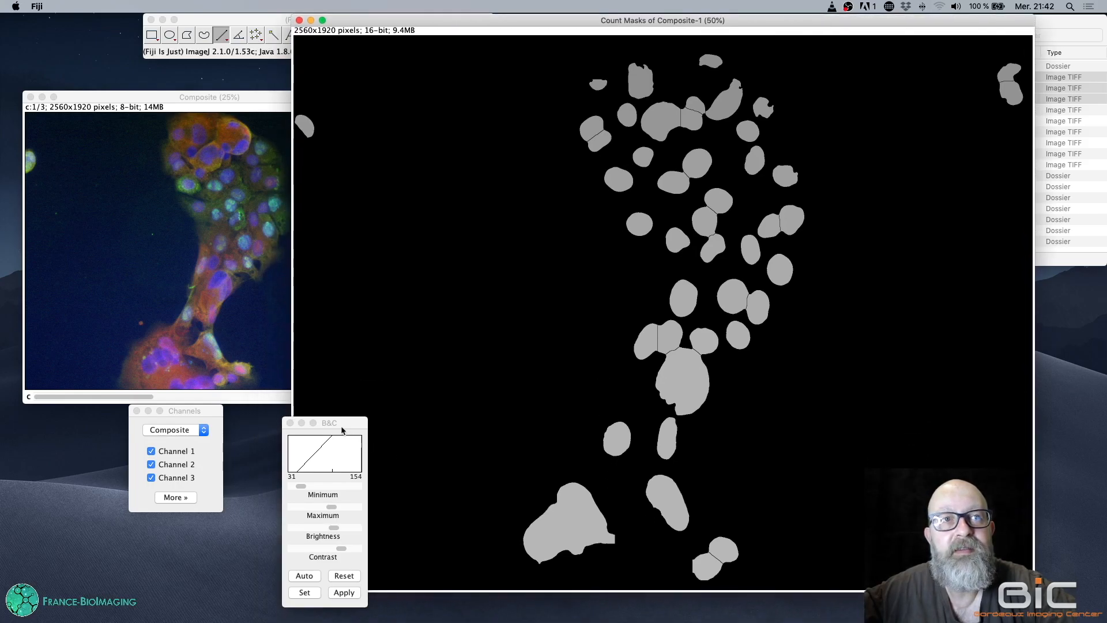
{"action": "left_click_drag", "start_coordinate": [349, 427], "coordinate": [217, 454]}
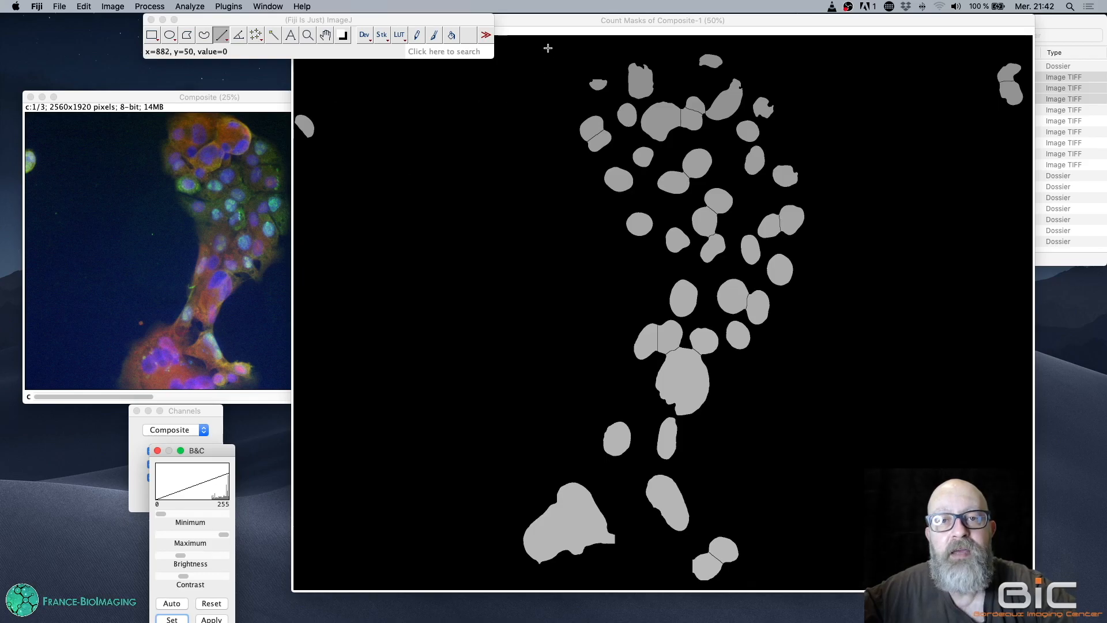
{"action": "left_click_drag", "start_coordinate": [546, 19], "coordinate": [555, 67]}
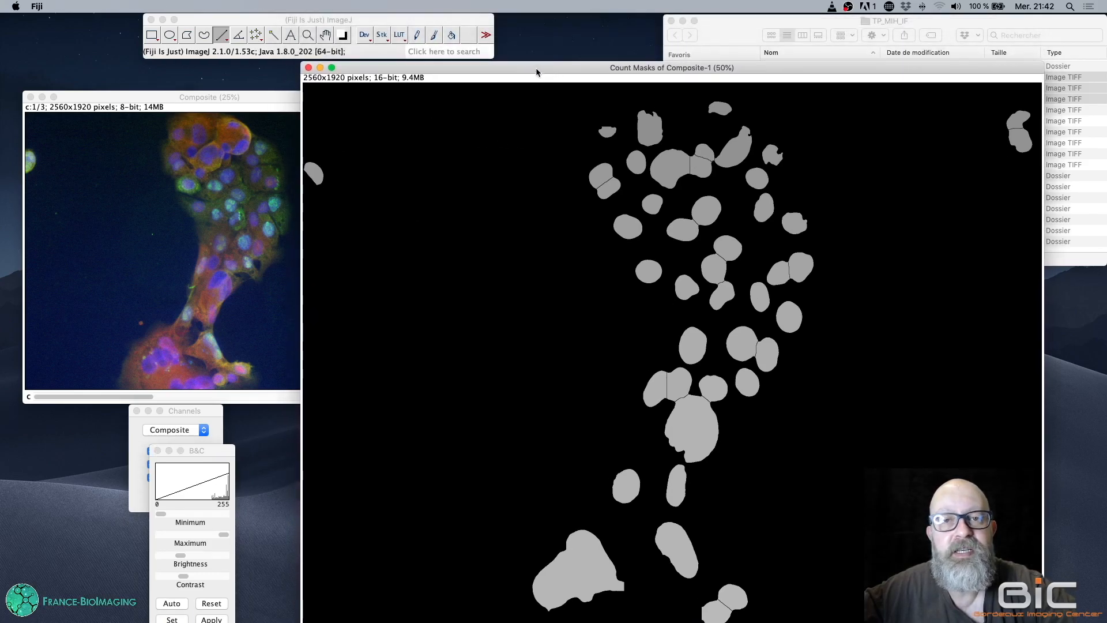
{"action": "left_click", "coordinate": [275, 22]}
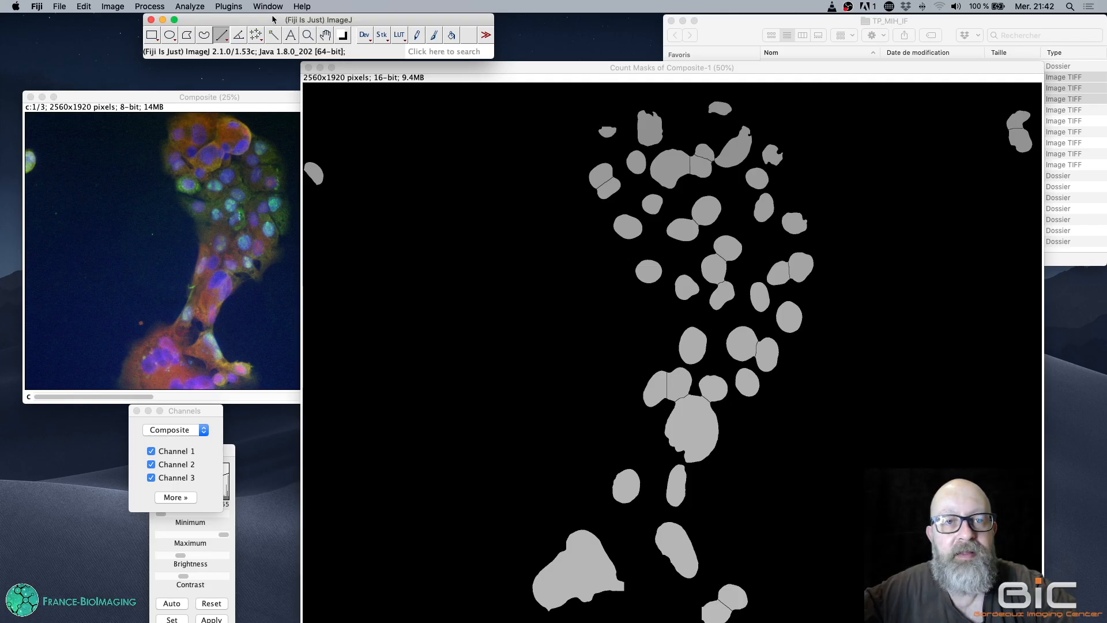
{"action": "left_click", "coordinate": [112, 6]}
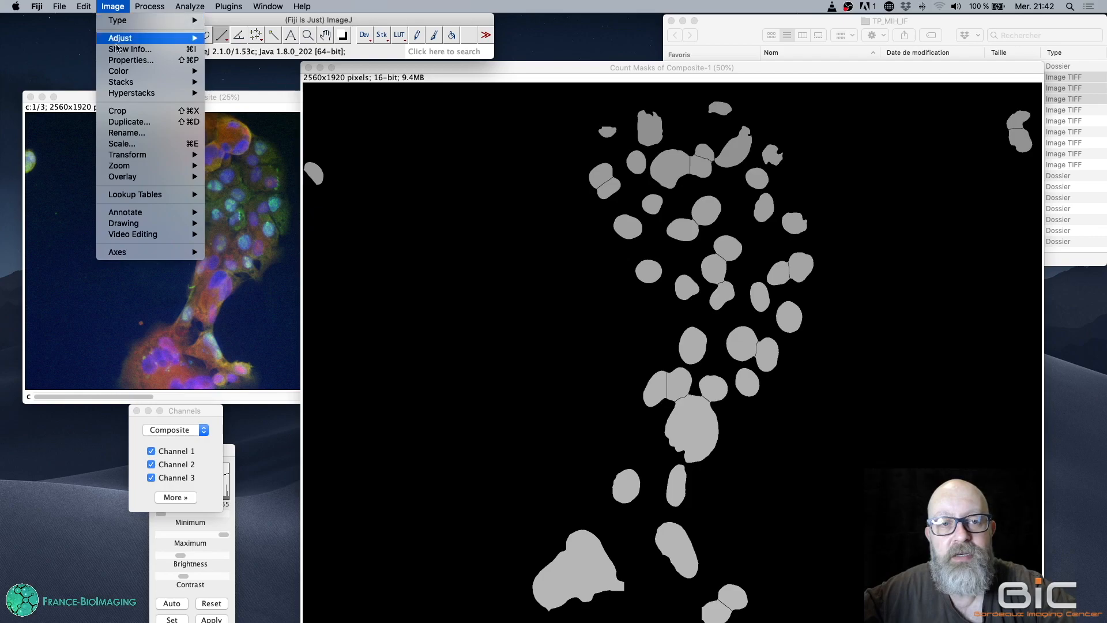
{"action": "mouse_move", "coordinate": [167, 197]}
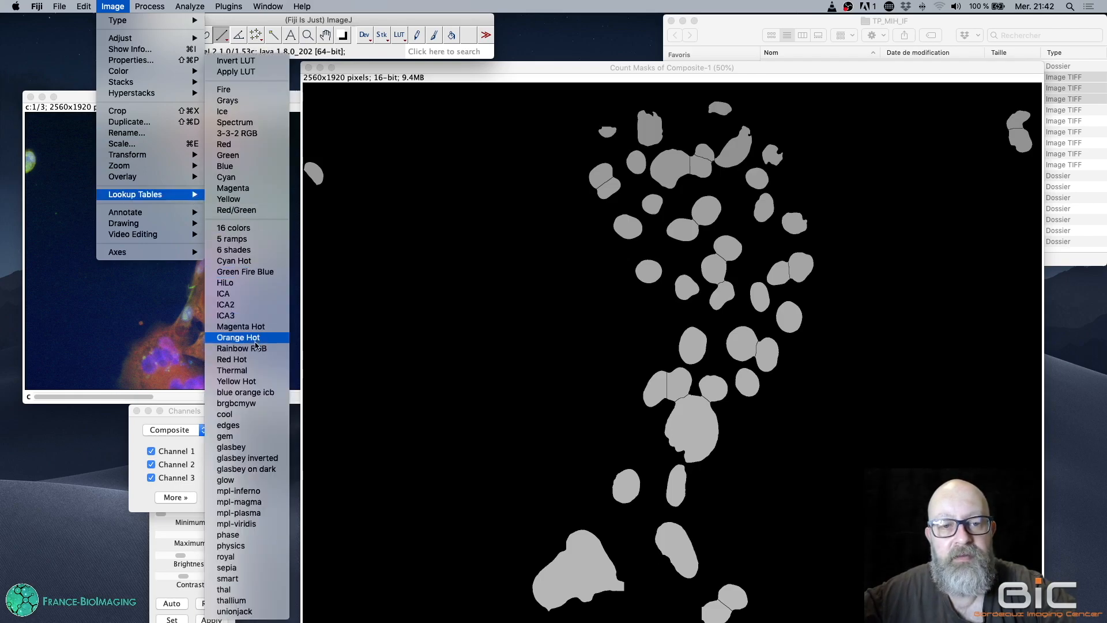
{"action": "left_click", "coordinate": [262, 474]}
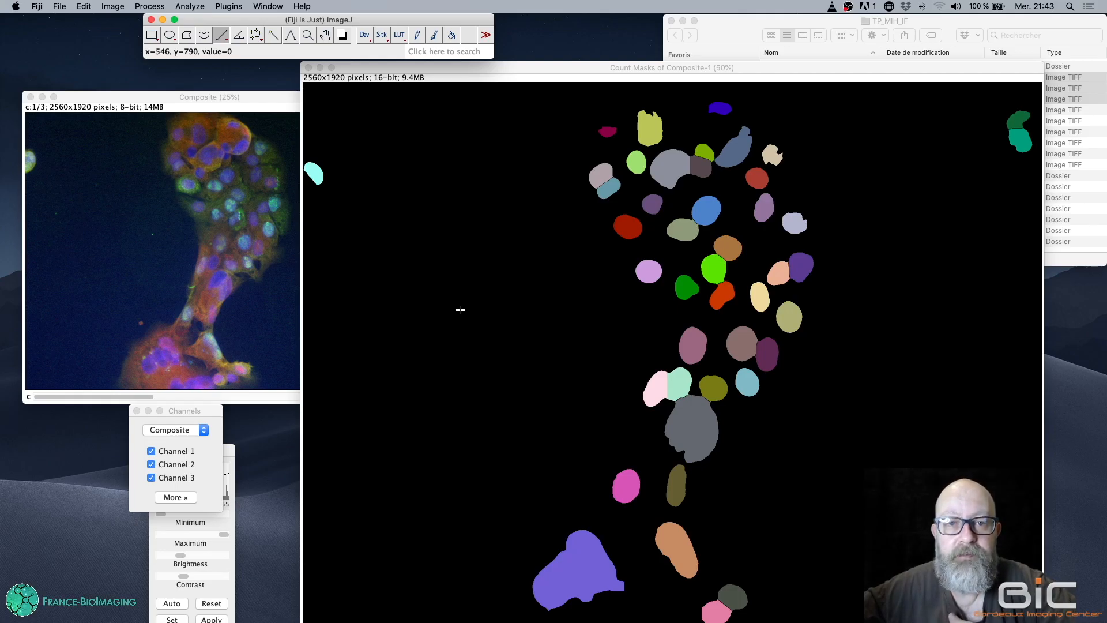
{"action": "left_click", "coordinate": [308, 67]}
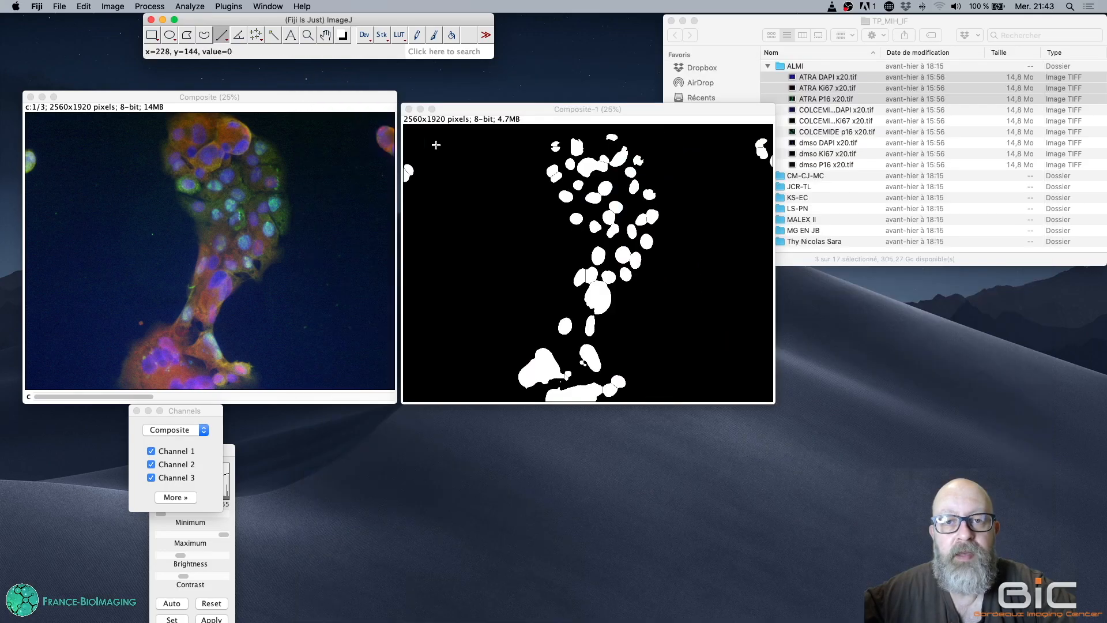
Rerun Analyze Particles on Composite-1 with Display results, Clear results, Summarize and Add to Manager enabled
{"action": "left_click_drag", "start_coordinate": [506, 113], "coordinate": [507, 102]}
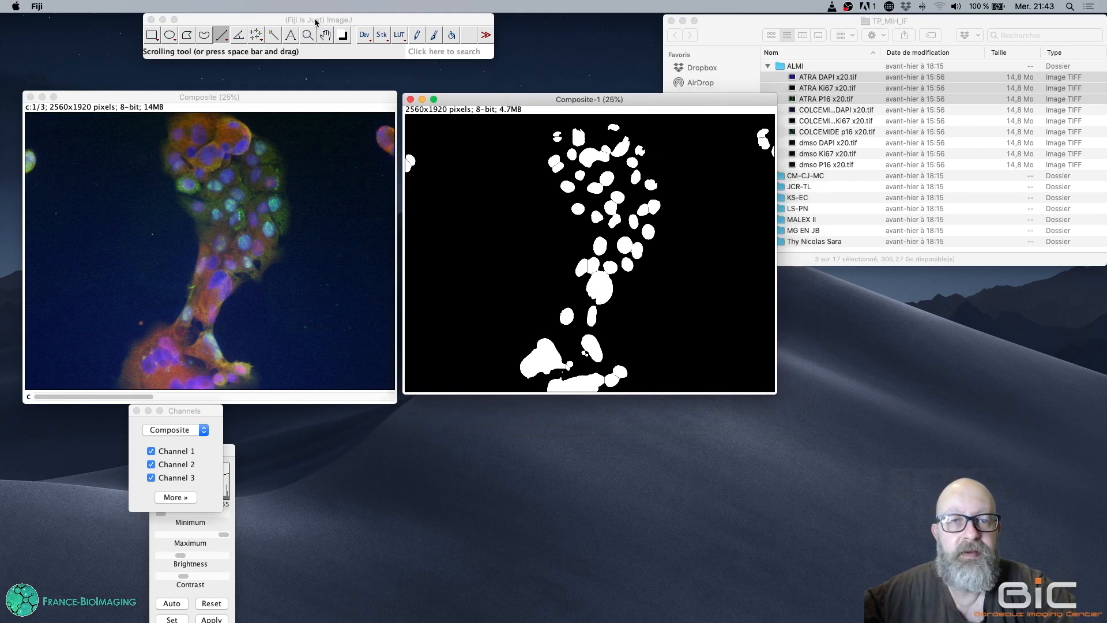
{"action": "left_click", "coordinate": [268, 21]}
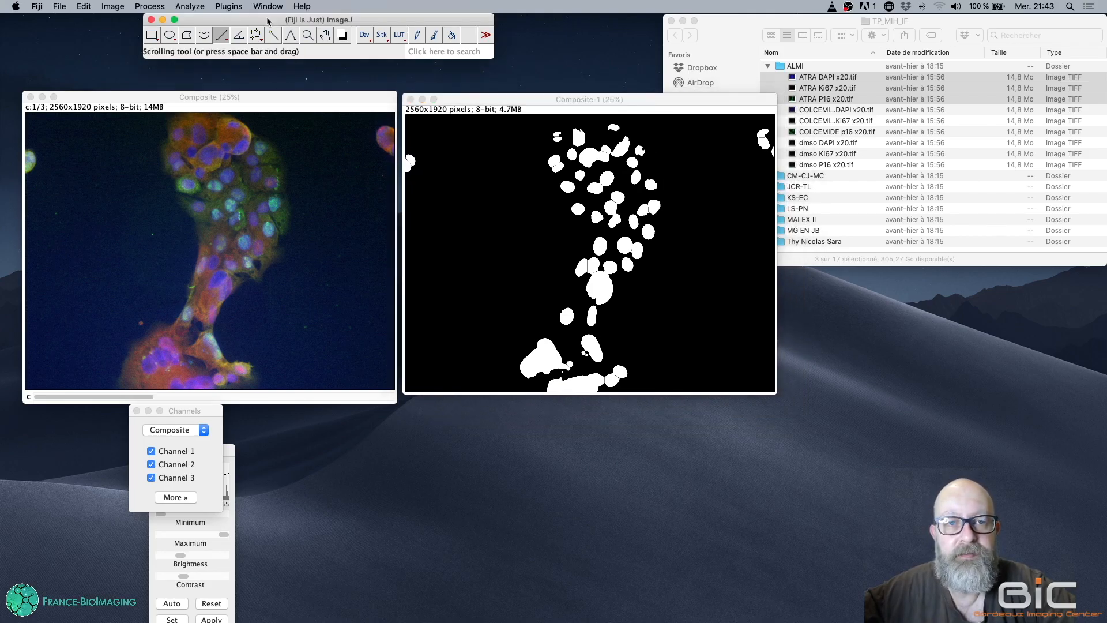
{"action": "left_click", "coordinate": [198, 7]}
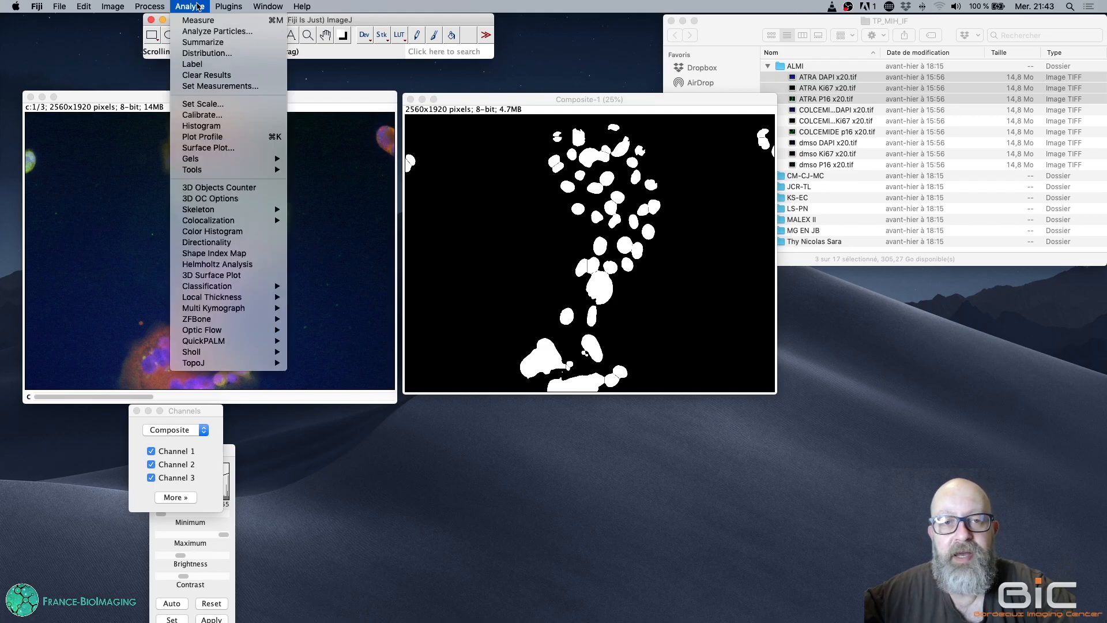
{"action": "left_click", "coordinate": [200, 32]}
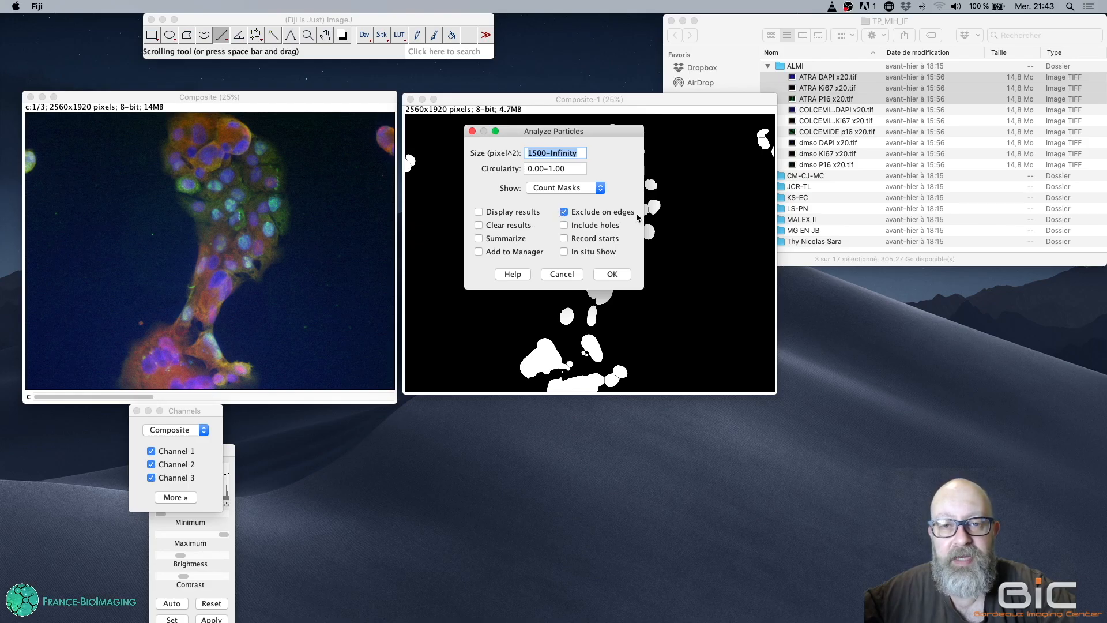
{"action": "left_click", "coordinate": [478, 212]}
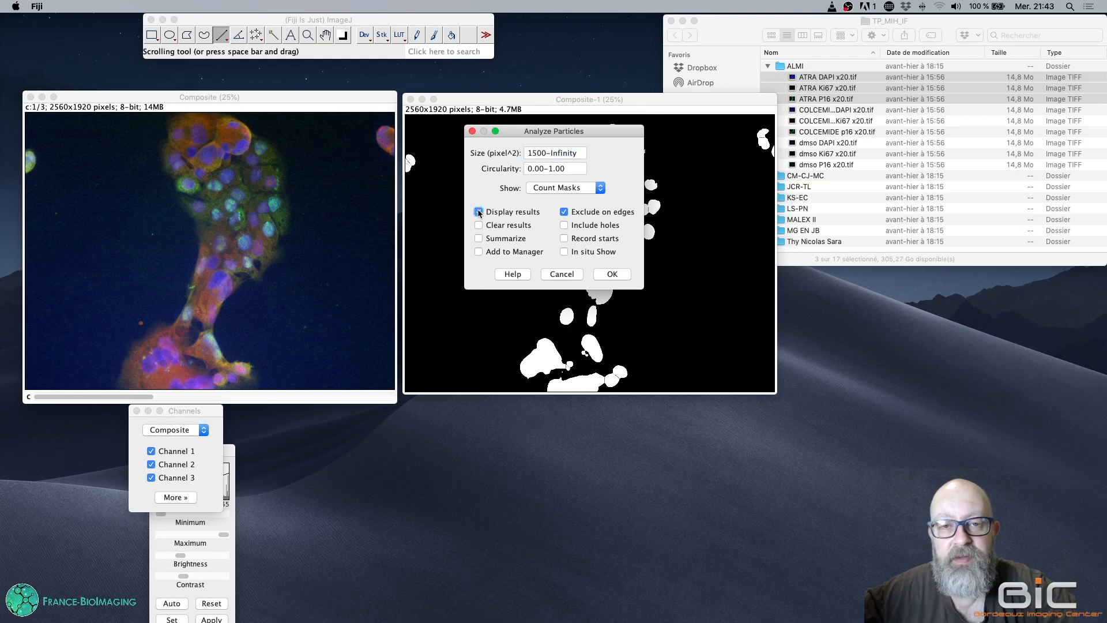
{"action": "left_click", "coordinate": [479, 226]}
{"action": "left_click", "coordinate": [479, 238]}
{"action": "left_click", "coordinate": [478, 252]}
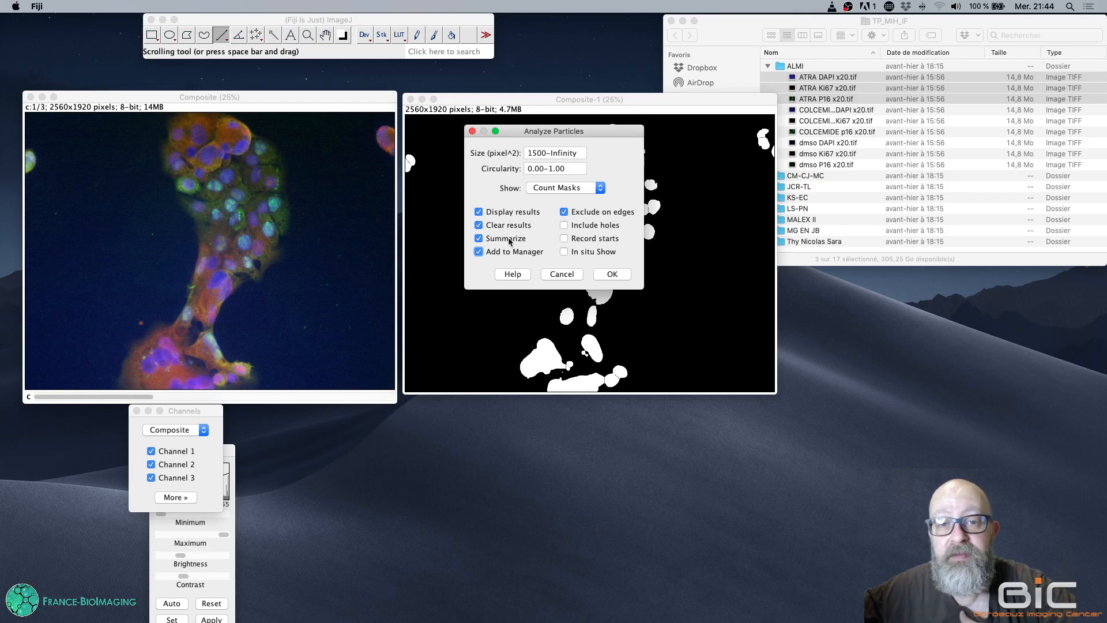
{"action": "left_click_drag", "start_coordinate": [551, 133], "coordinate": [303, 141]}
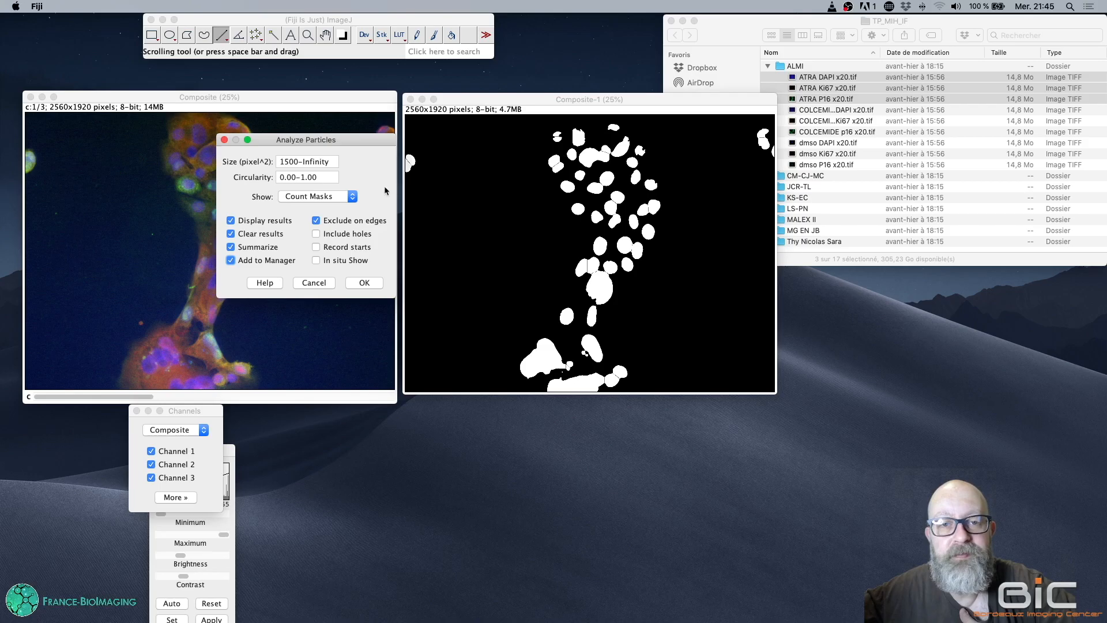
{"action": "left_click", "coordinate": [364, 283]}
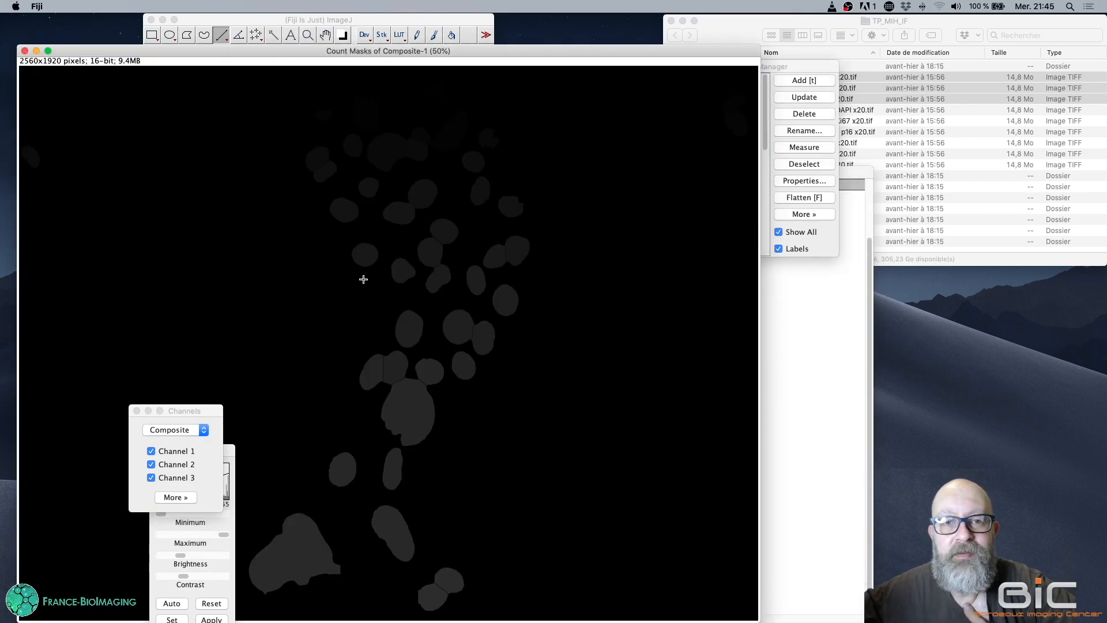
Move the new count mask image off the result tables and close it
{"action": "left_click_drag", "start_coordinate": [360, 50], "coordinate": [633, 317]}
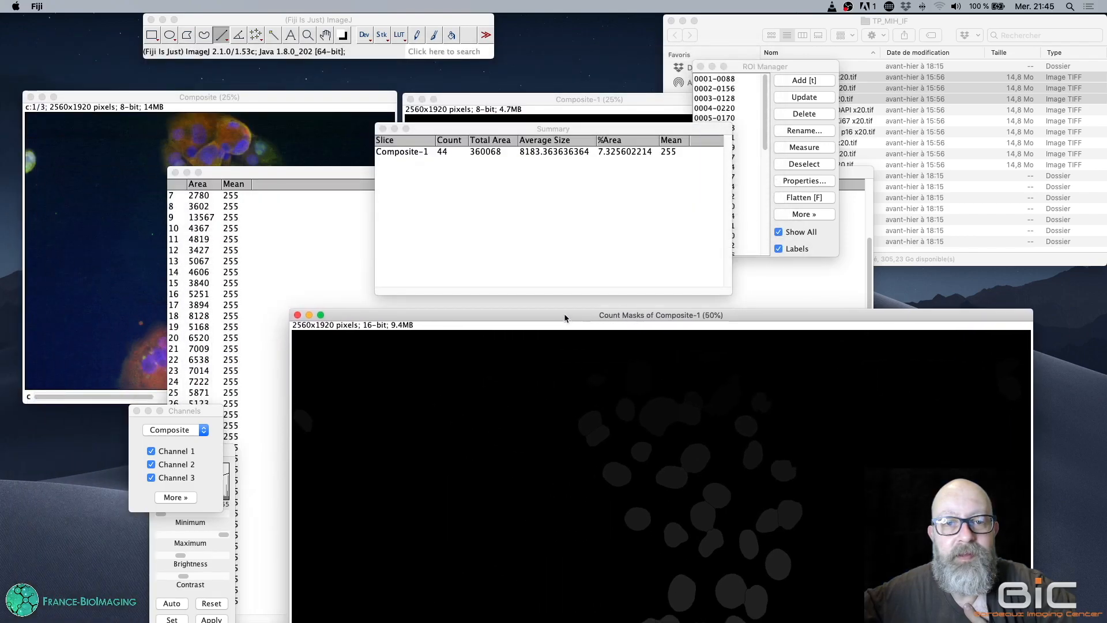
{"action": "left_click_drag", "start_coordinate": [402, 326], "coordinate": [526, 227]}
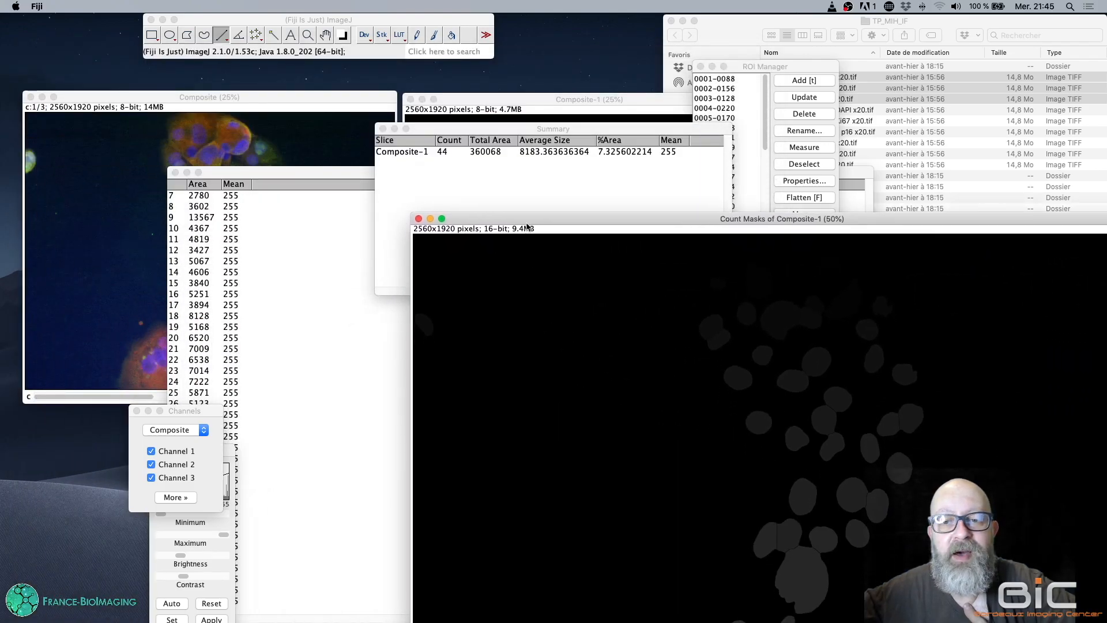
{"action": "left_click", "coordinate": [419, 219]}
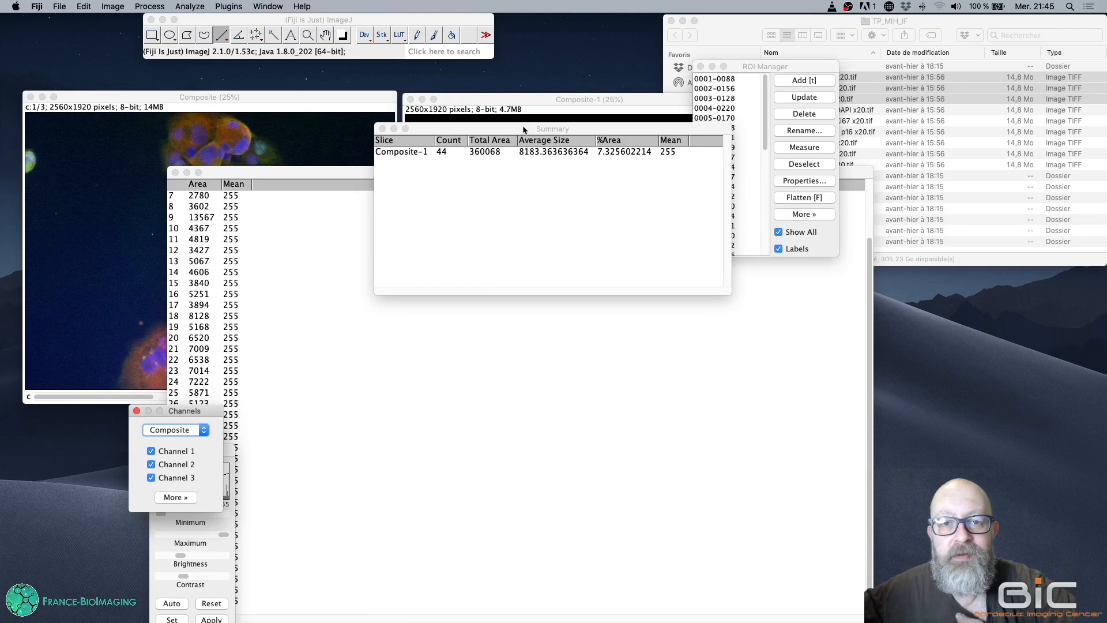
Examine the Summary table in an enlarged window, close it, and bring the per-particle Results table forward
{"action": "left_click_drag", "start_coordinate": [524, 130], "coordinate": [415, 144]}
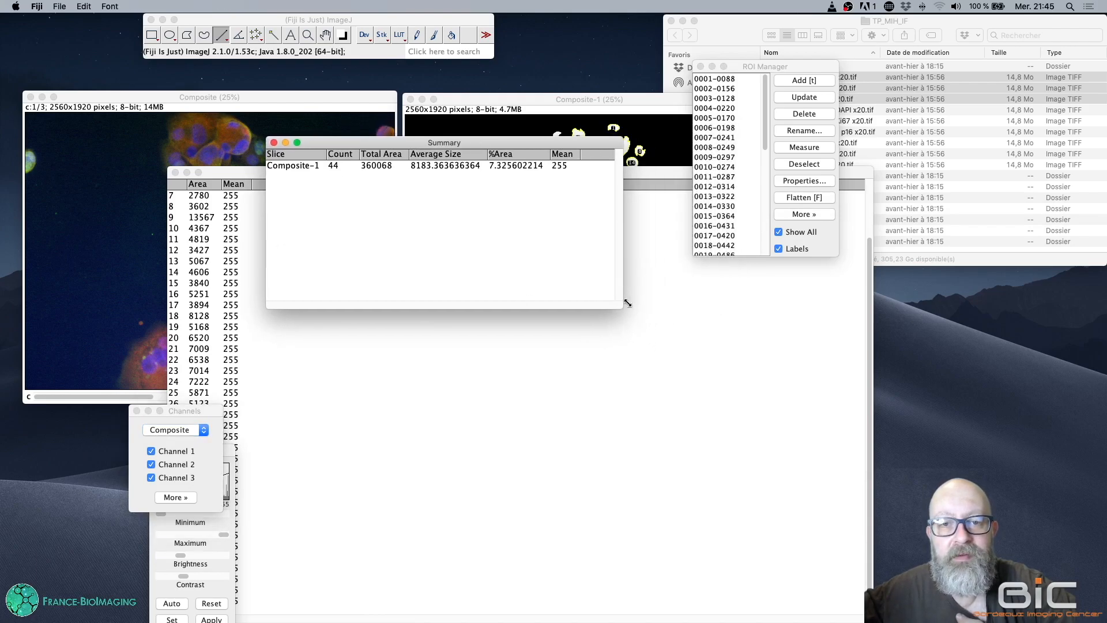
{"action": "left_click_drag", "start_coordinate": [621, 306], "coordinate": [904, 347]}
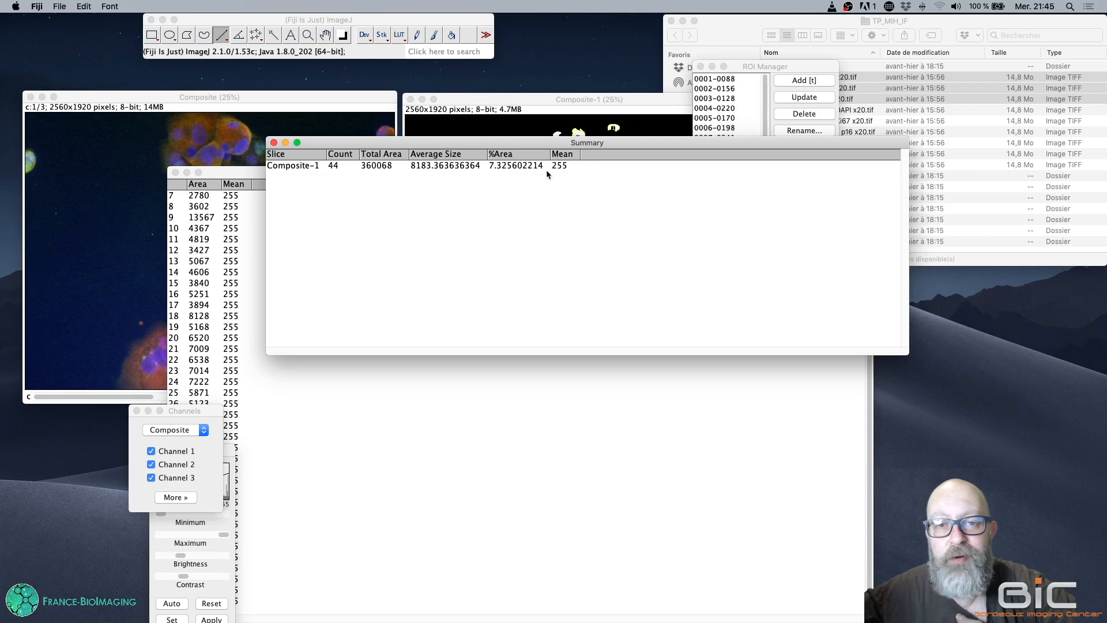
{"action": "left_click", "coordinate": [274, 143]}
{"action": "left_click_drag", "start_coordinate": [341, 196], "coordinate": [391, 207]}
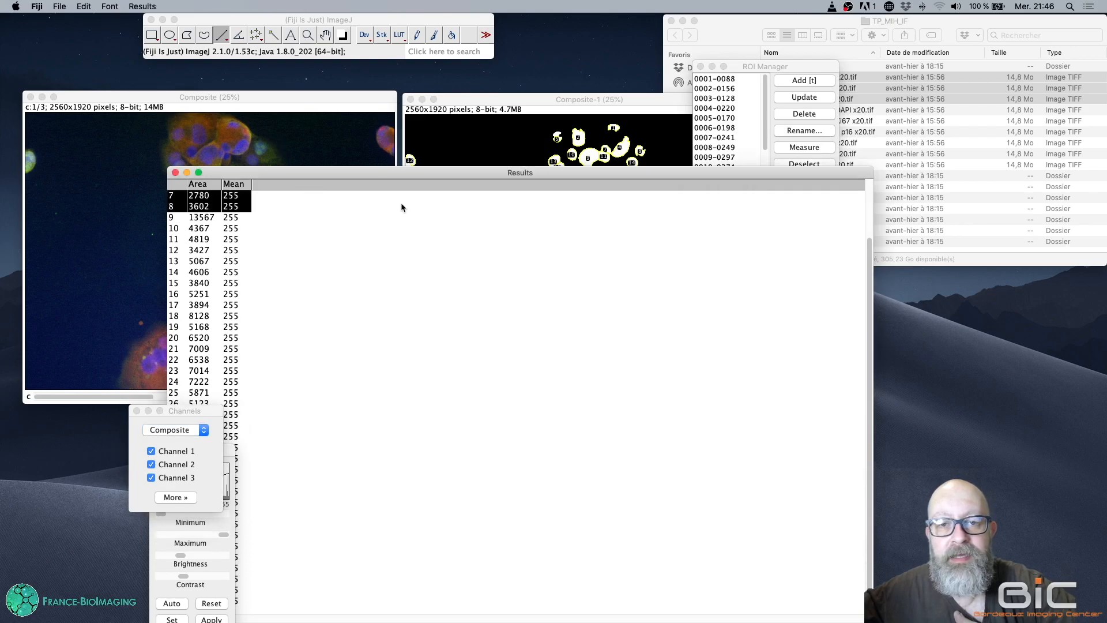
Examine the Results table from the first to the last row, highlighting individual particle rows to compare their Area and Mean values
{"action": "left_click_drag", "start_coordinate": [333, 181], "coordinate": [490, 184]}
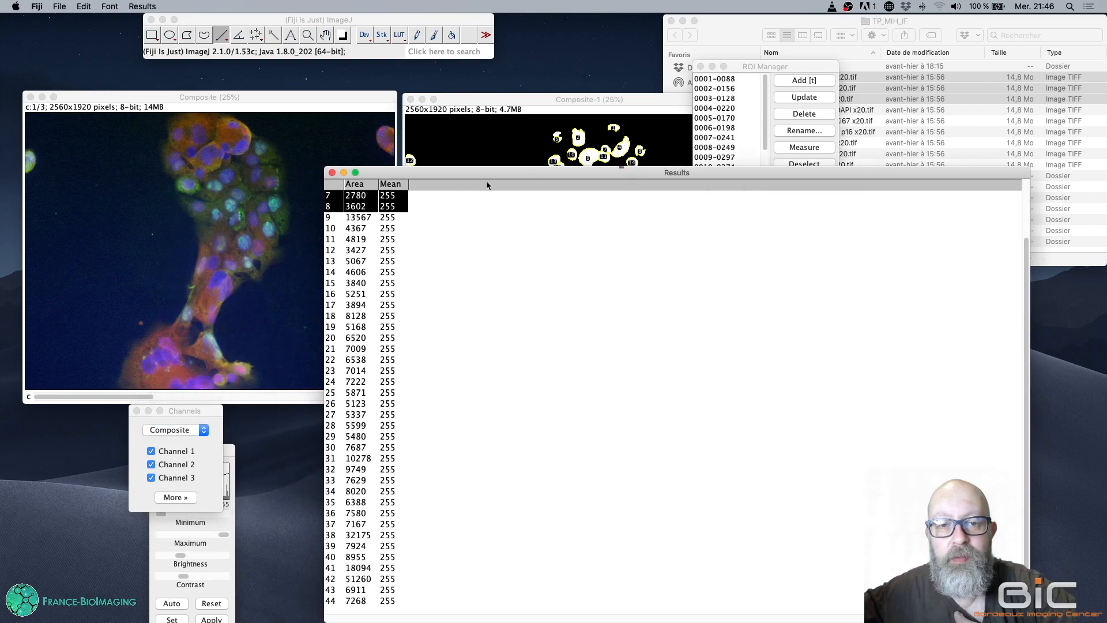
{"action": "scroll", "coordinate": [408, 230], "scroll_direction": "up", "scroll_amount": 2}
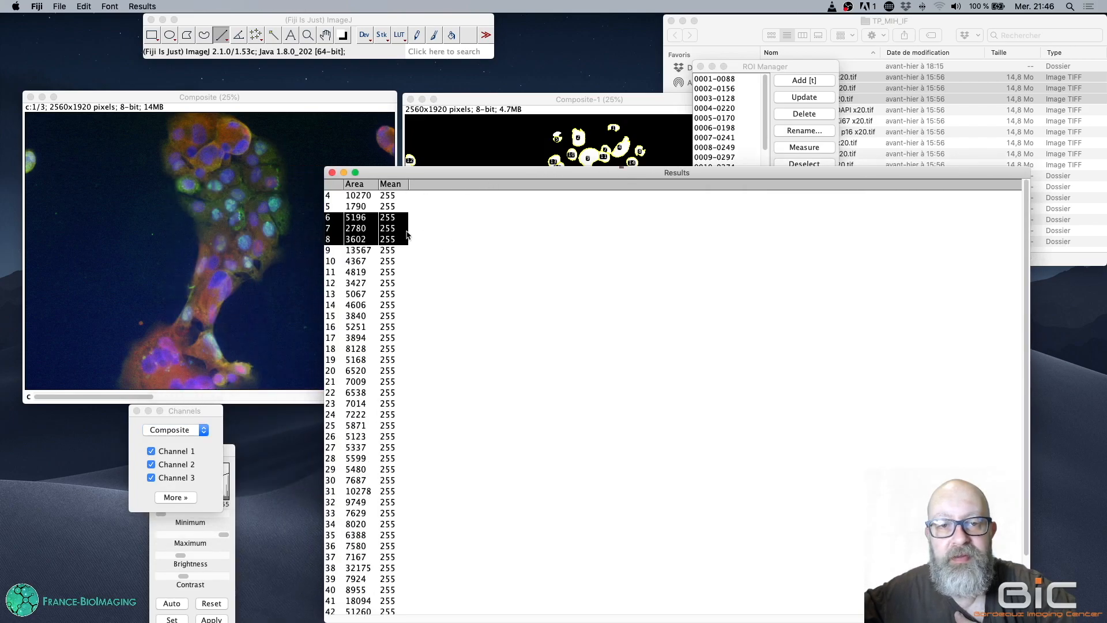
{"action": "left_click", "coordinate": [326, 197]}
{"action": "scroll", "coordinate": [360, 247], "scroll_direction": "down", "scroll_amount": 2}
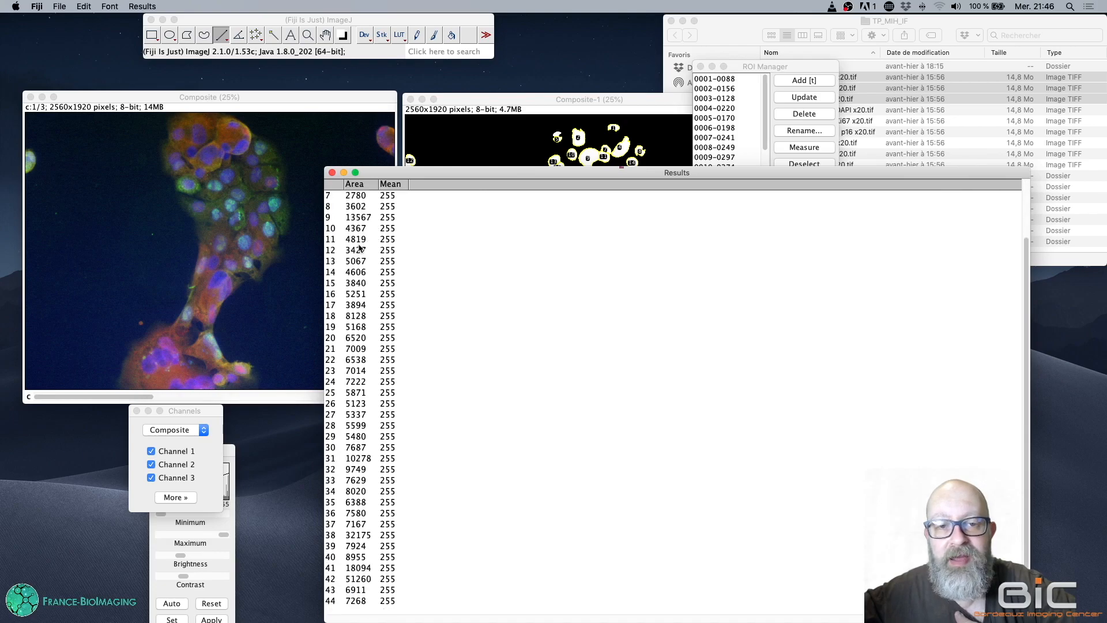
{"action": "left_click", "coordinate": [347, 603]}
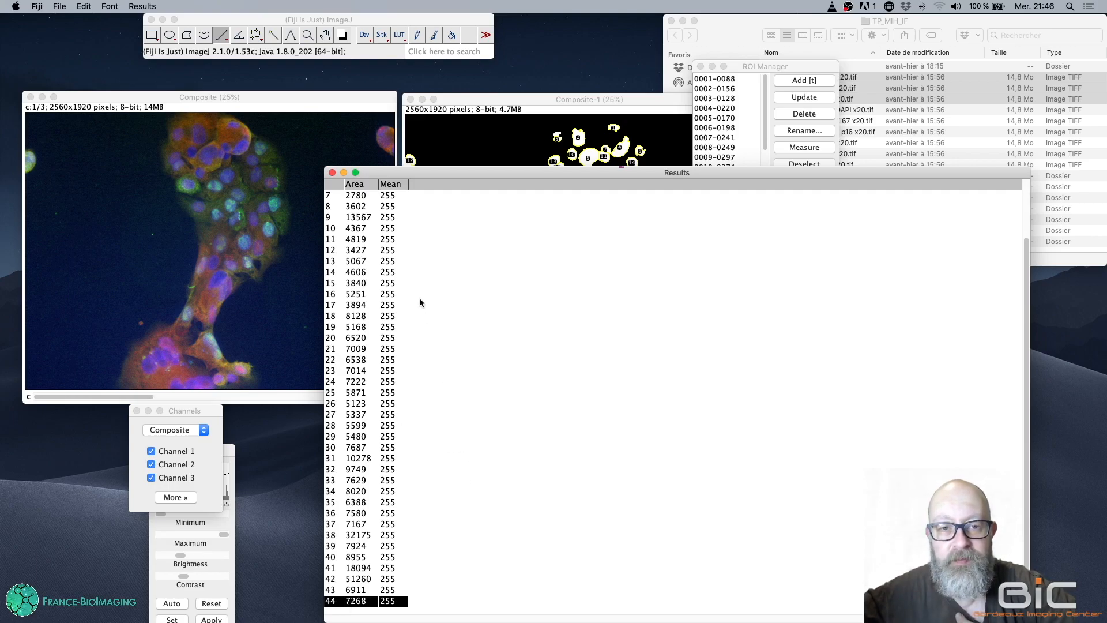
{"action": "scroll", "coordinate": [420, 297], "scroll_direction": "up", "scroll_amount": 3}
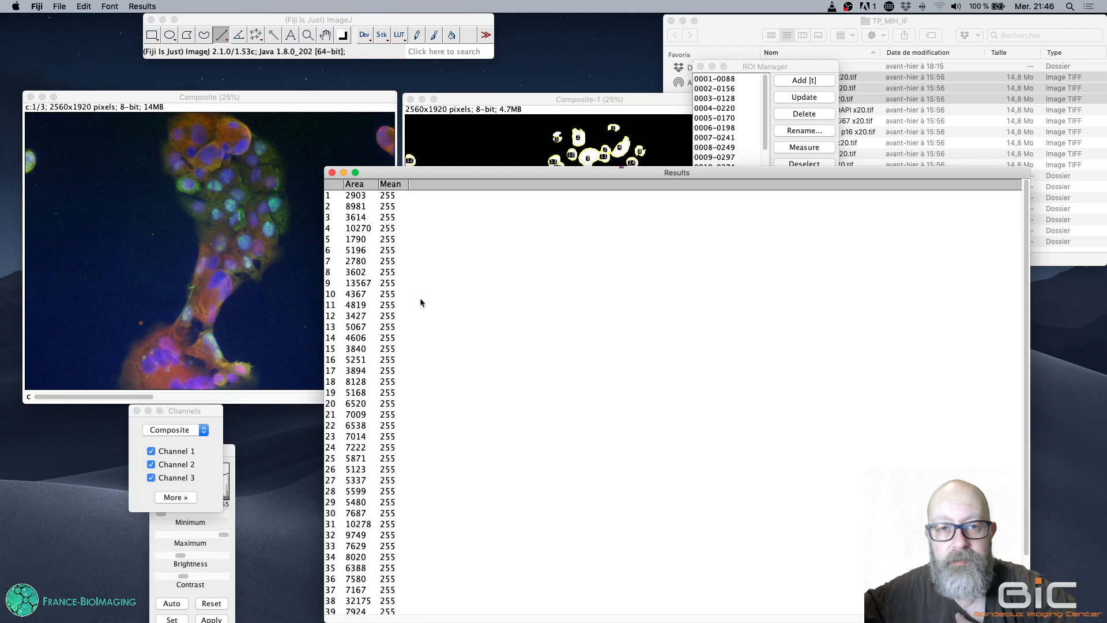
{"action": "left_click", "coordinate": [349, 196]}
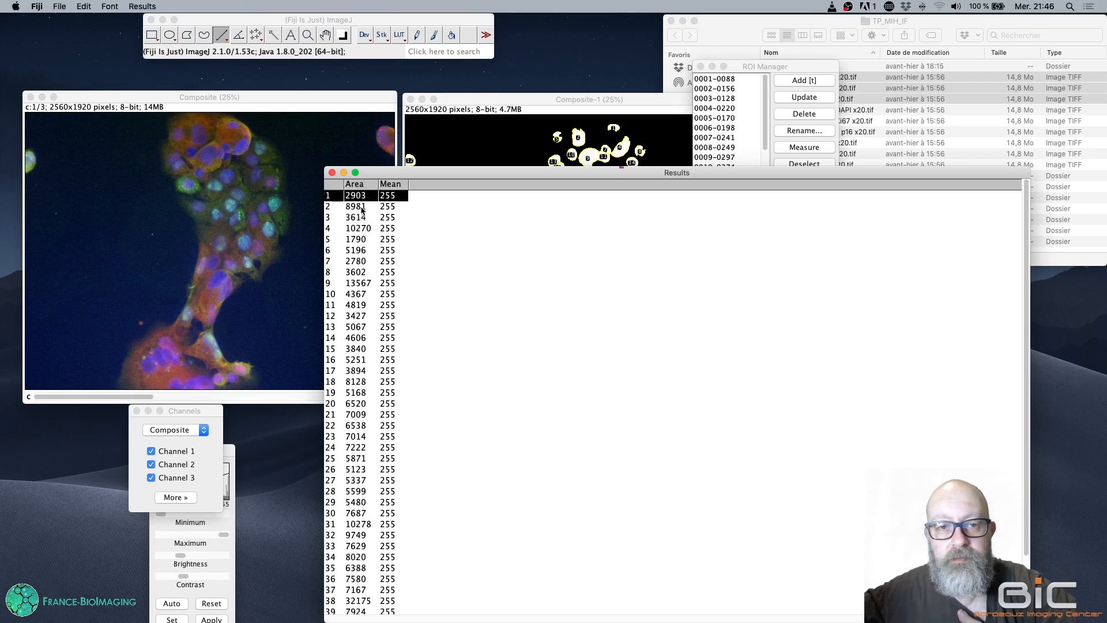
{"action": "left_click", "coordinate": [361, 207]}
{"action": "left_click", "coordinate": [358, 218]}
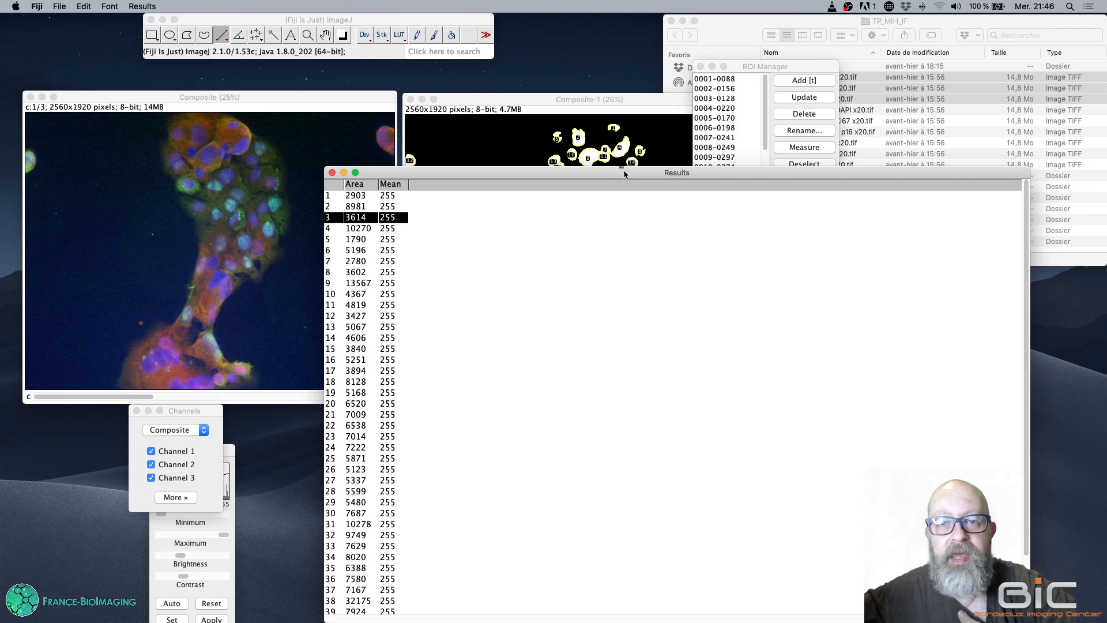
Move the Results table off Composite-1, enlarge the labelled nuclei to 100%, and select nucleus 8 on the image
{"action": "left_click_drag", "start_coordinate": [712, 179], "coordinate": [419, 385]}
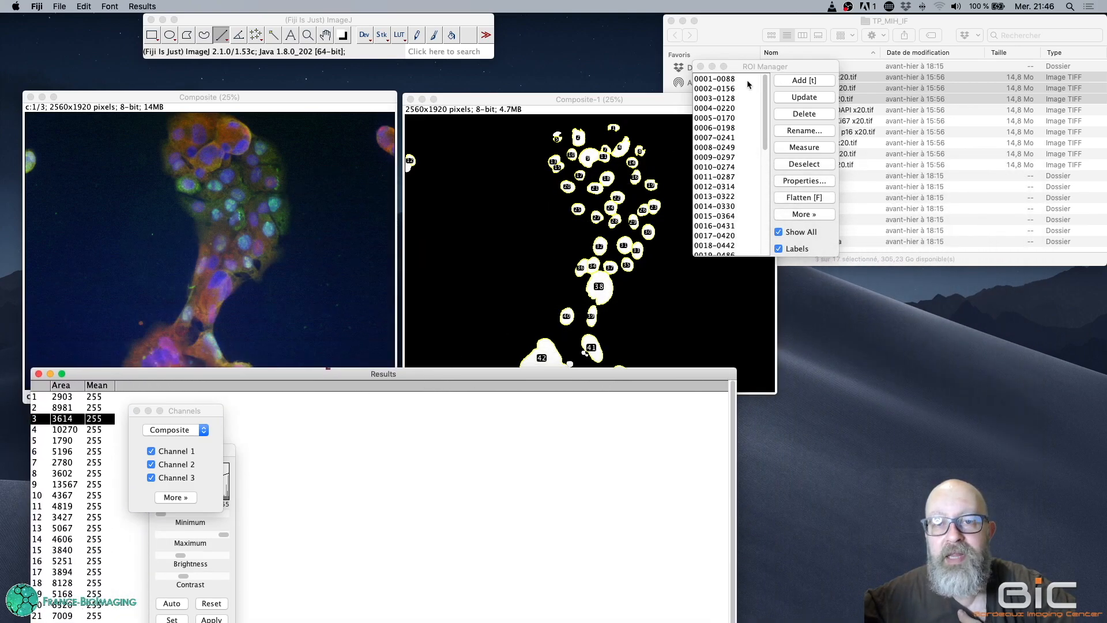
{"action": "left_click_drag", "start_coordinate": [604, 100], "coordinate": [370, 89]}
{"action": "key", "text": "plus"}
{"action": "key", "text": "plus"}
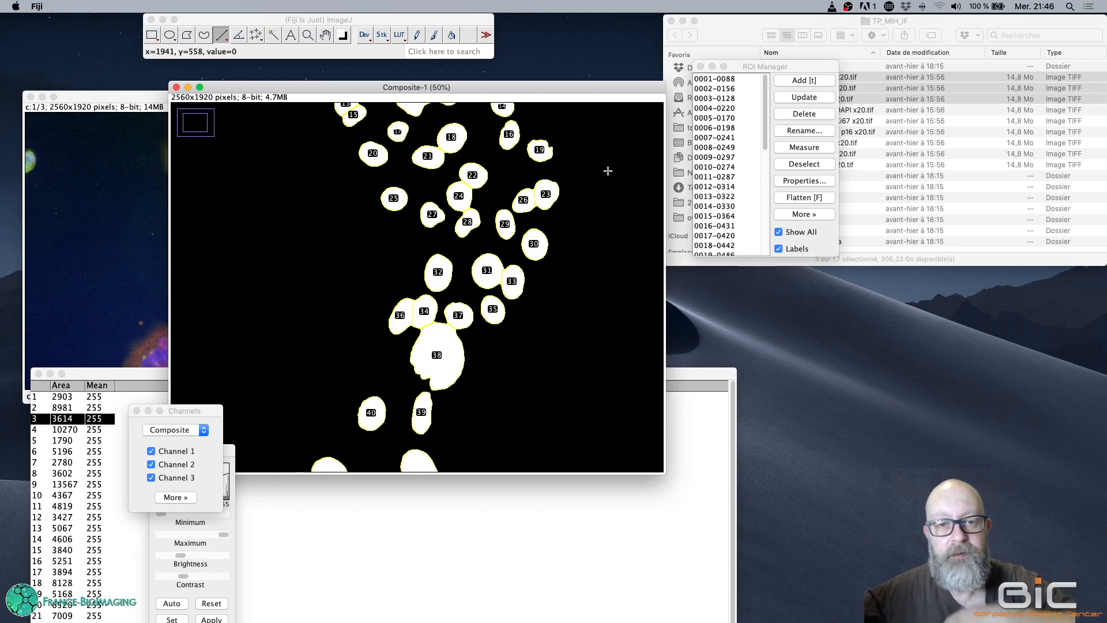
{"action": "left_click_drag", "start_coordinate": [582, 196], "coordinate": [566, 357]}
{"action": "key", "text": "plus"}
{"action": "key", "text": "plus"}
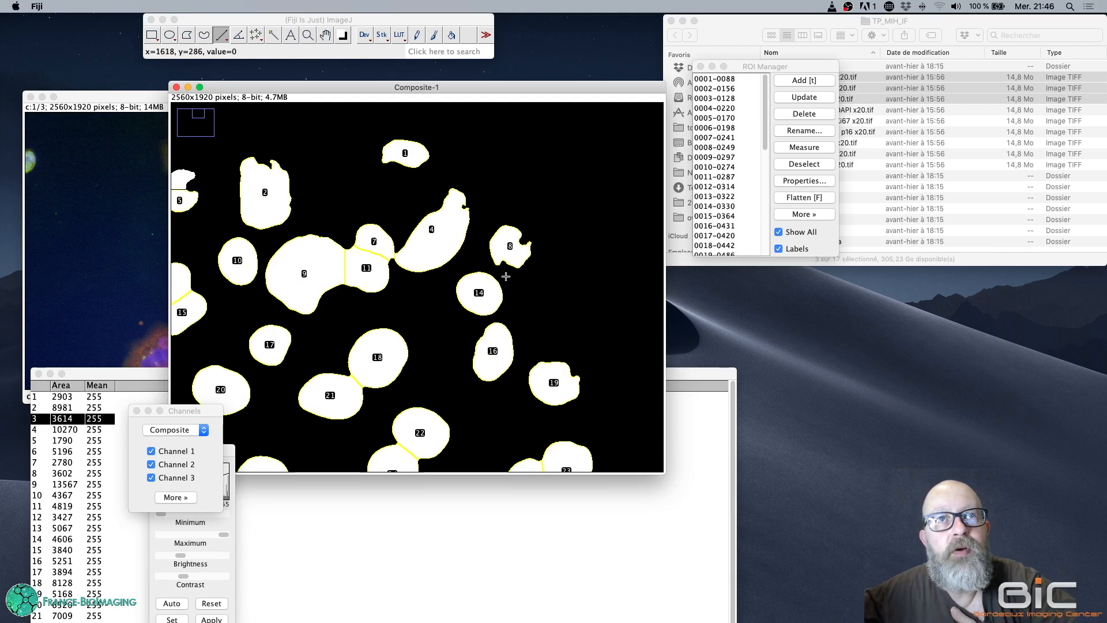
{"action": "left_click", "coordinate": [480, 294]}
{"action": "left_click", "coordinate": [509, 250]}
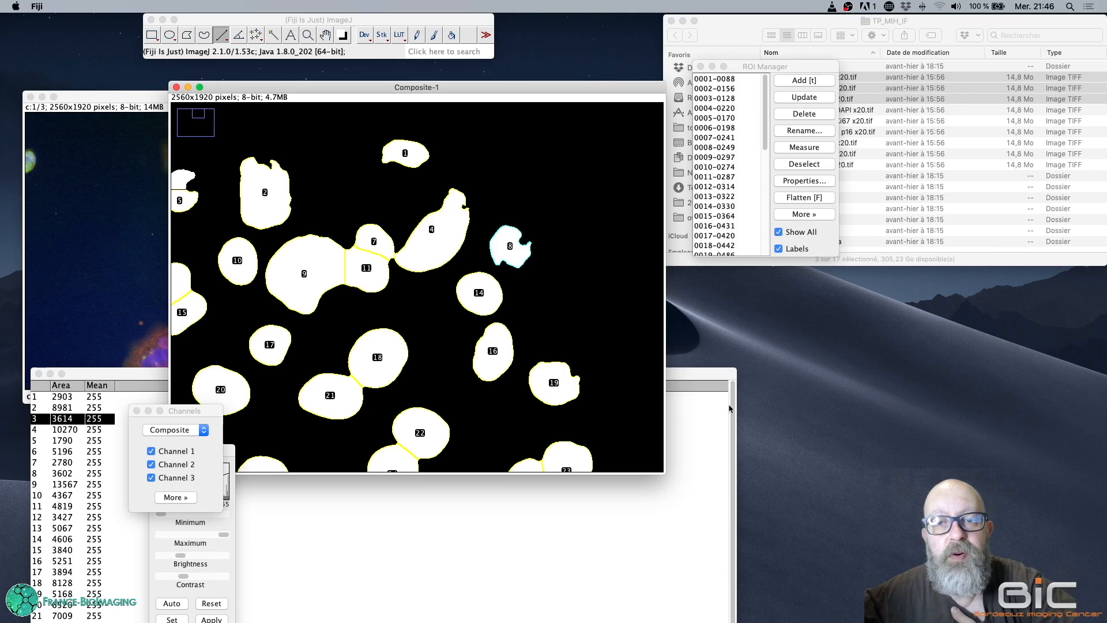
Turn off Show All in the ROI Manager and alternate between ROIs 7 and 8 to view each outline on its own
{"action": "left_click", "coordinate": [790, 233]}
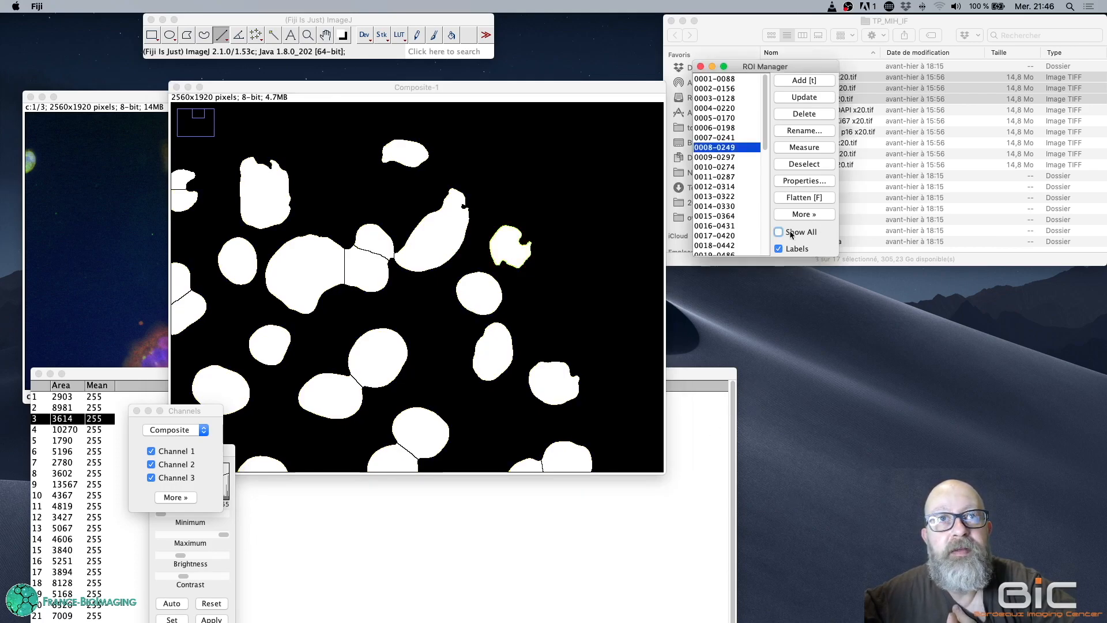
{"action": "left_click", "coordinate": [724, 139]}
{"action": "left_click", "coordinate": [724, 147]}
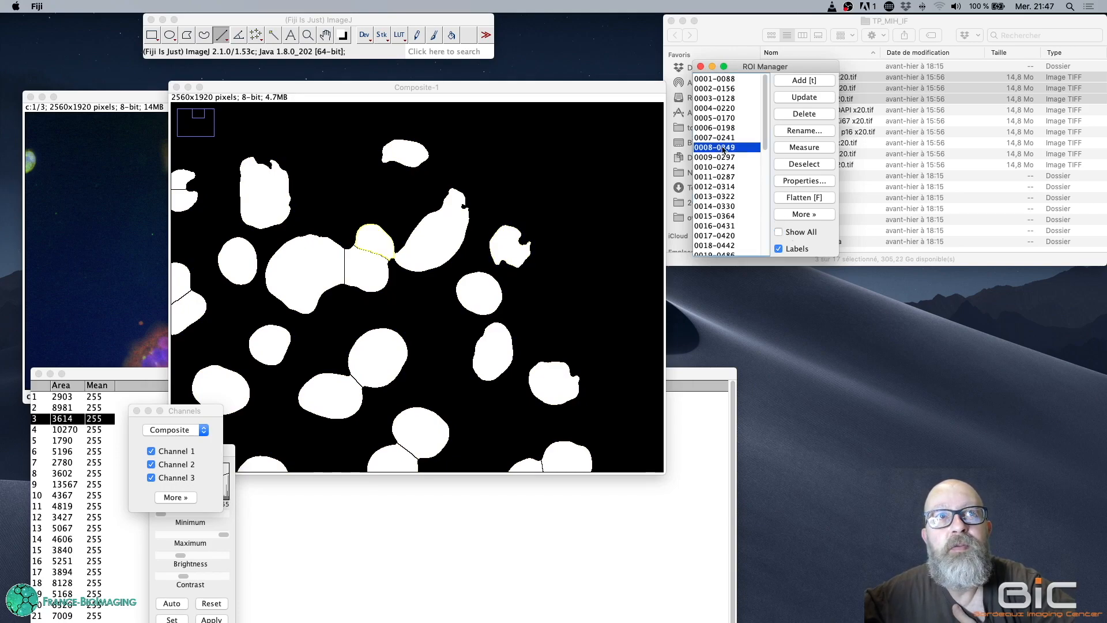
{"action": "left_click", "coordinate": [728, 138]}
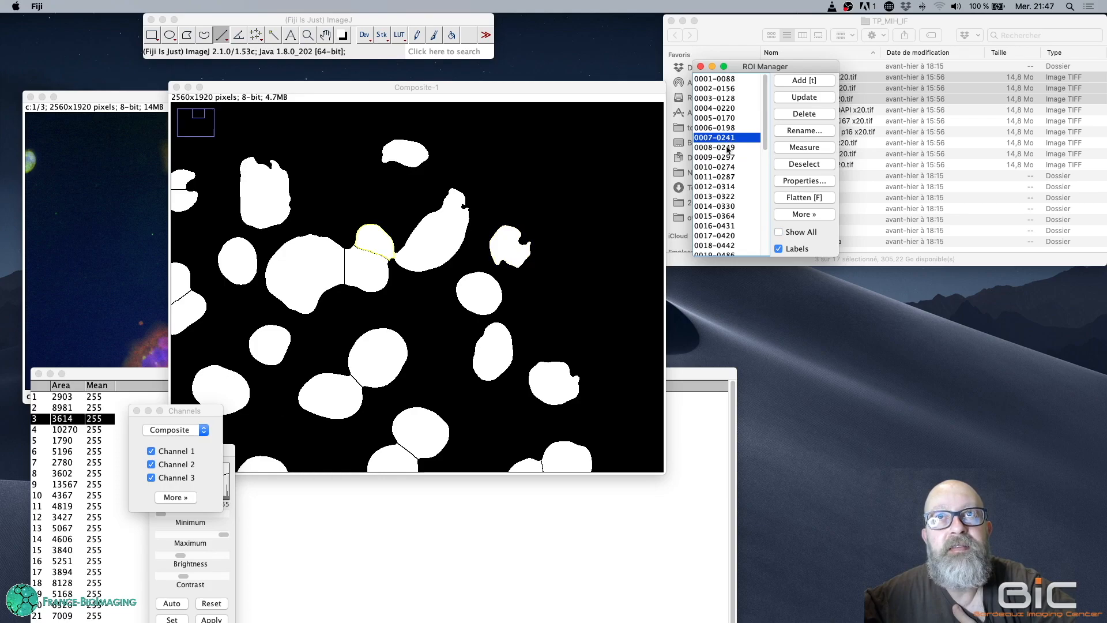
{"action": "left_click", "coordinate": [729, 147]}
{"action": "left_click", "coordinate": [732, 139]}
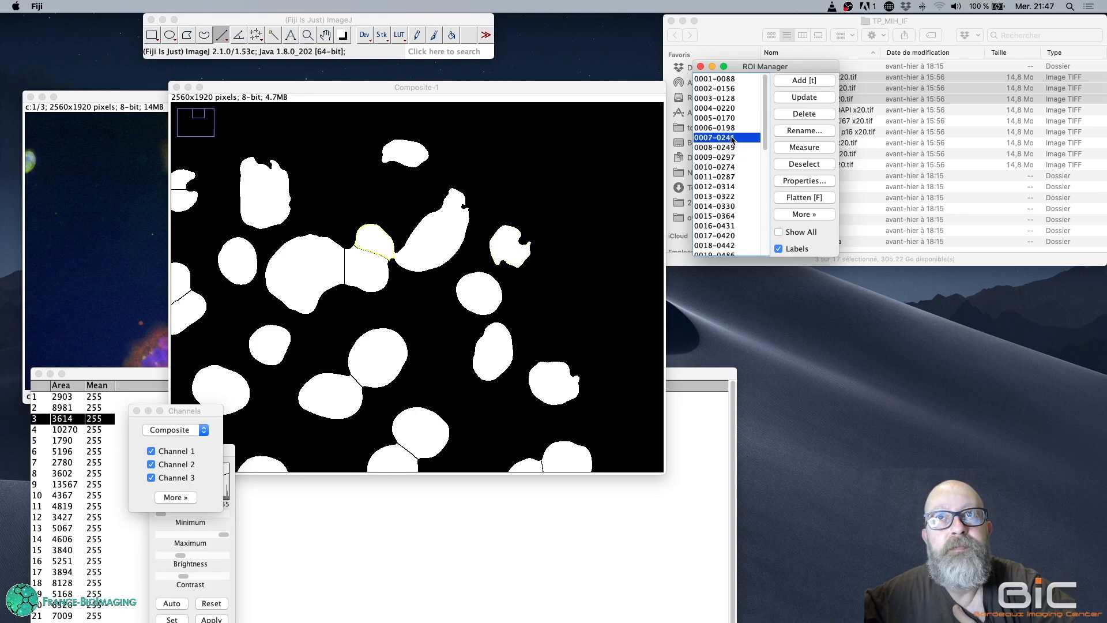
{"action": "left_click", "coordinate": [730, 148]}
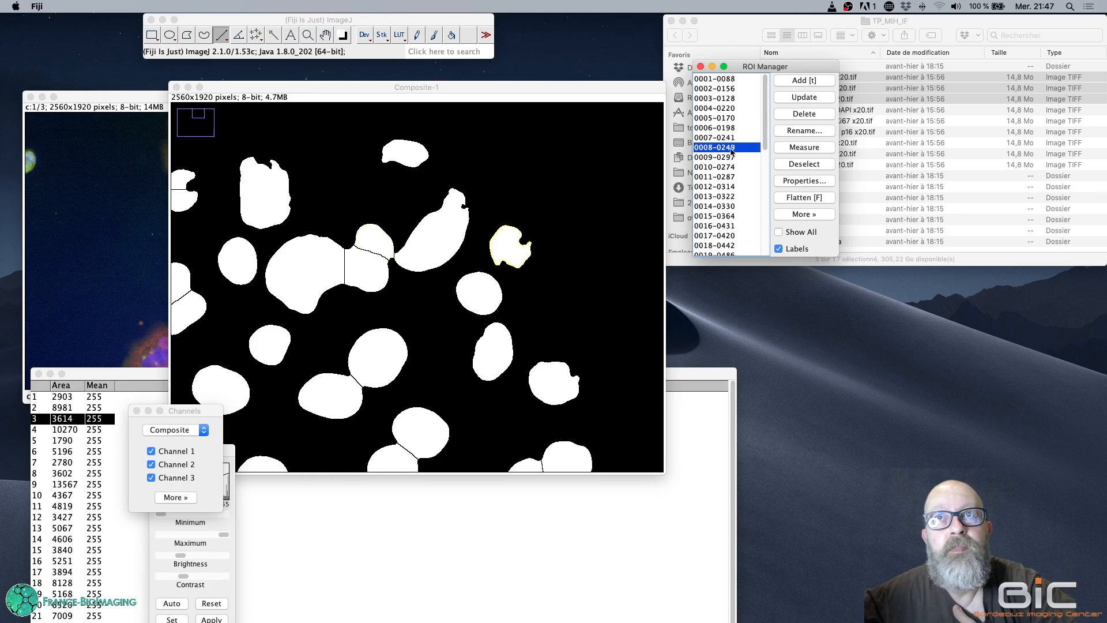
Show all ROIs again, select ROI 8, and highlight its matching row in the Results table
{"action": "left_click", "coordinate": [806, 236]}
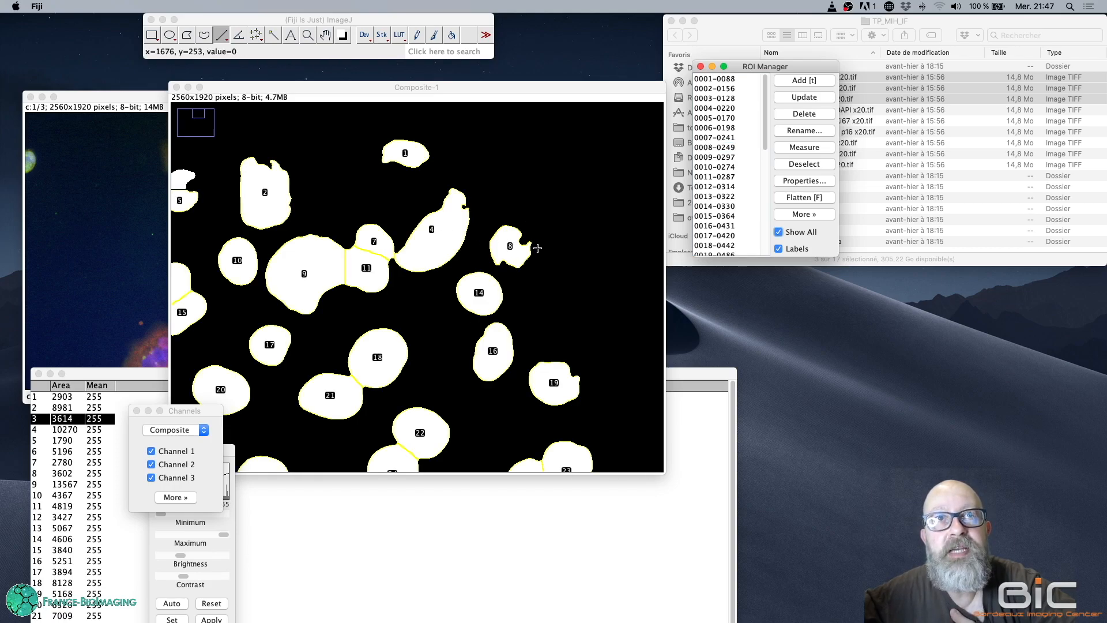
{"action": "left_click", "coordinate": [724, 147]}
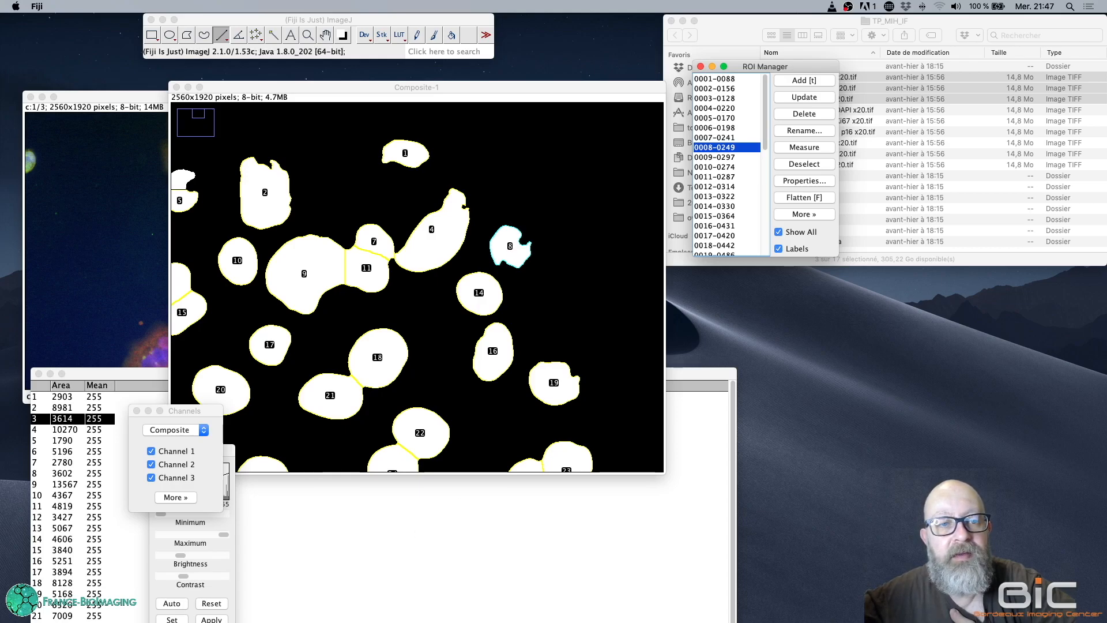
{"action": "left_click_drag", "start_coordinate": [153, 374], "coordinate": [374, 182]}
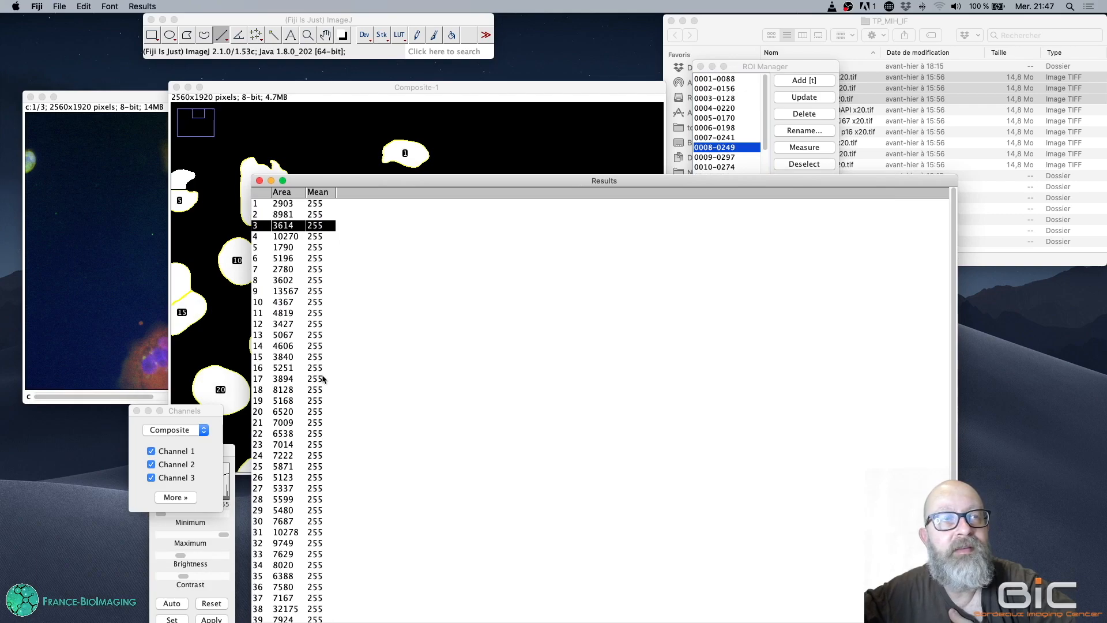
{"action": "left_click", "coordinate": [283, 281]}
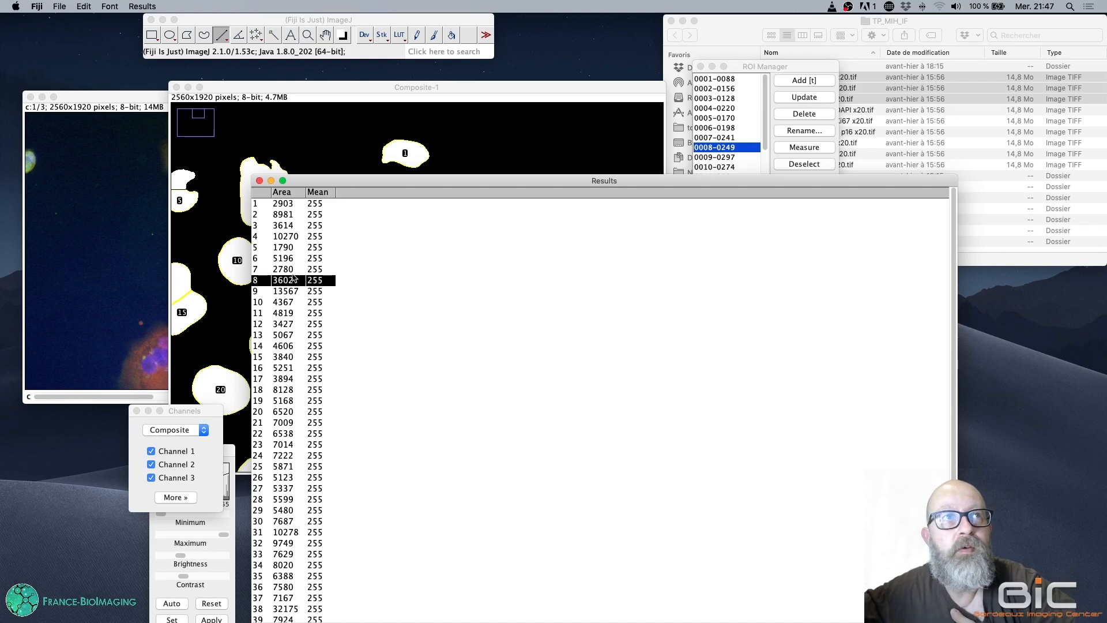
Close the Results table without saving the measurements
{"action": "left_click", "coordinate": [259, 181]}
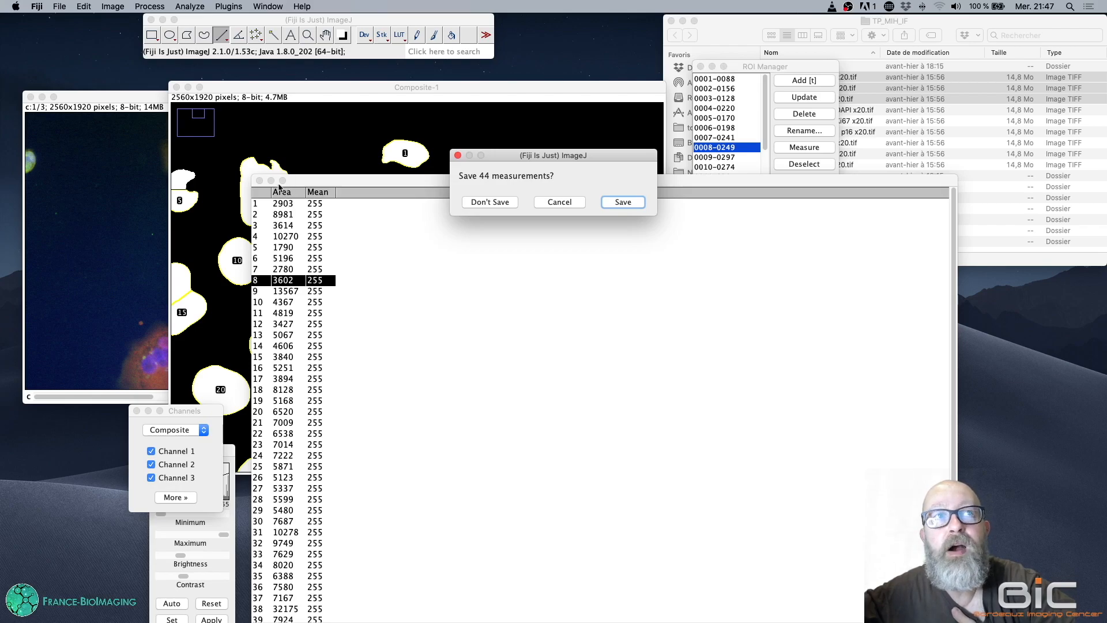
{"action": "left_click", "coordinate": [506, 207]}
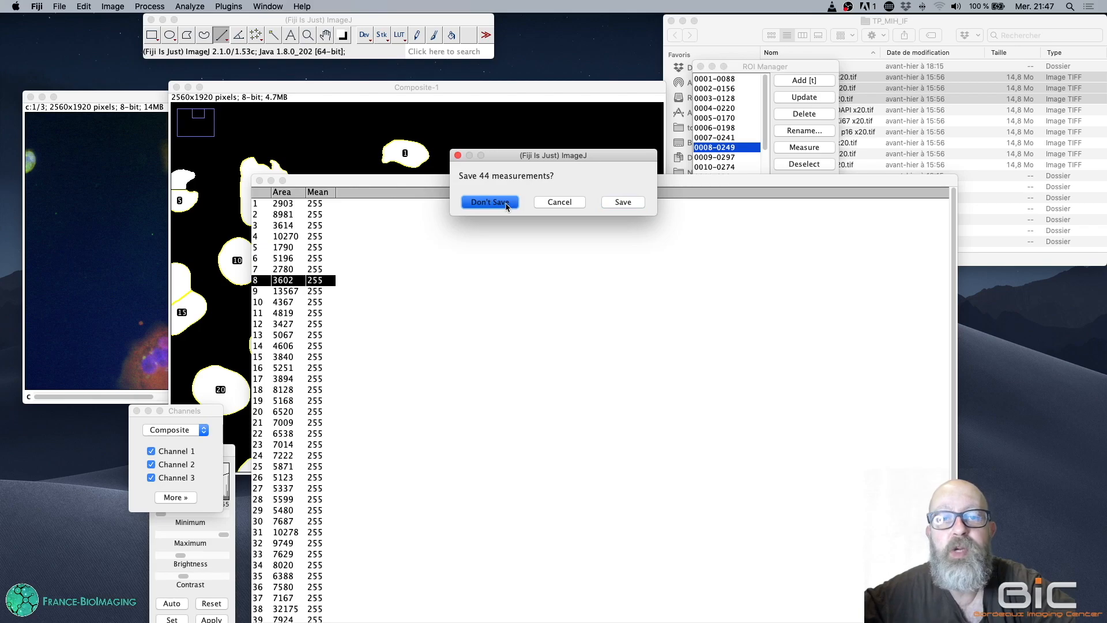
{"action": "left_click", "coordinate": [507, 207]}
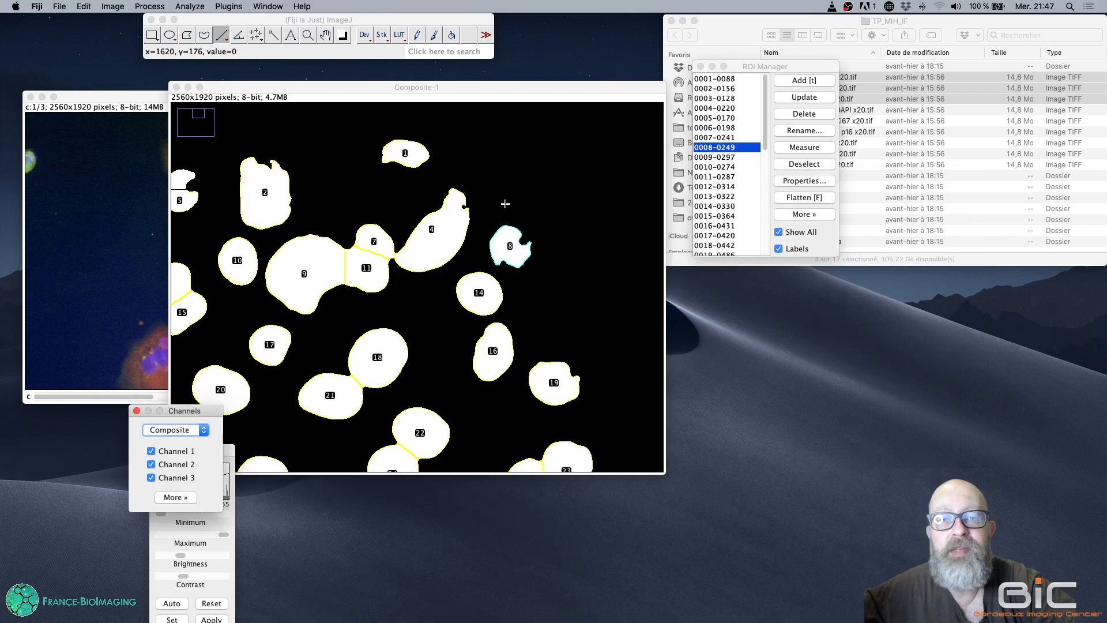
Try the Perimeter and Fit ellipse options in Set Measurements, and confirm with only Area and Mean gray value enabled
{"action": "left_click", "coordinate": [307, 22]}
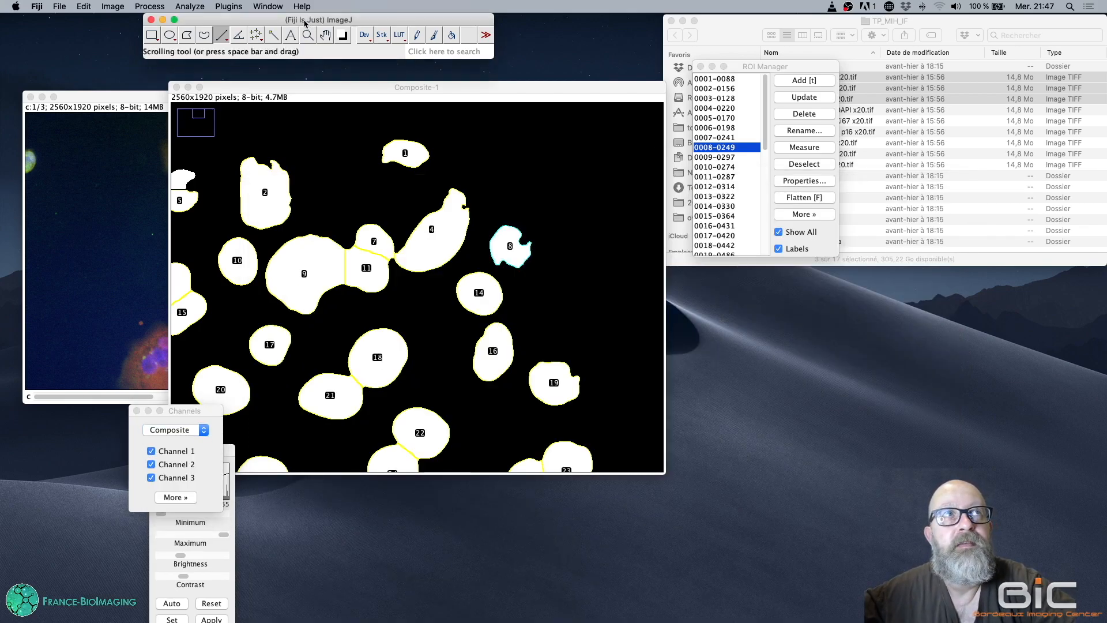
{"action": "left_click", "coordinate": [190, 7]}
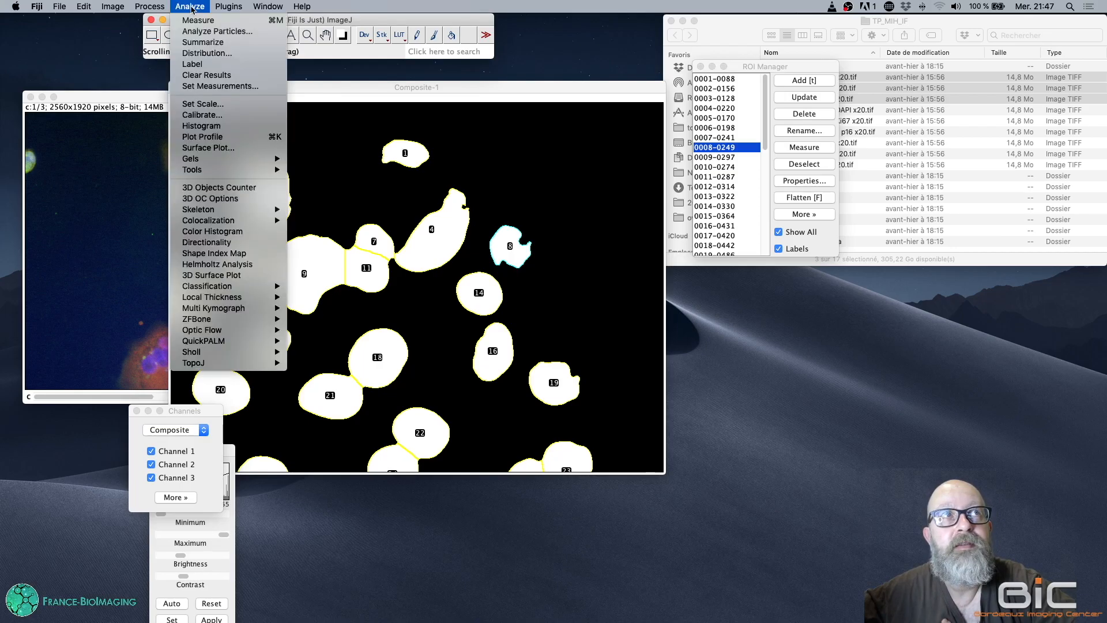
{"action": "left_click", "coordinate": [241, 86]}
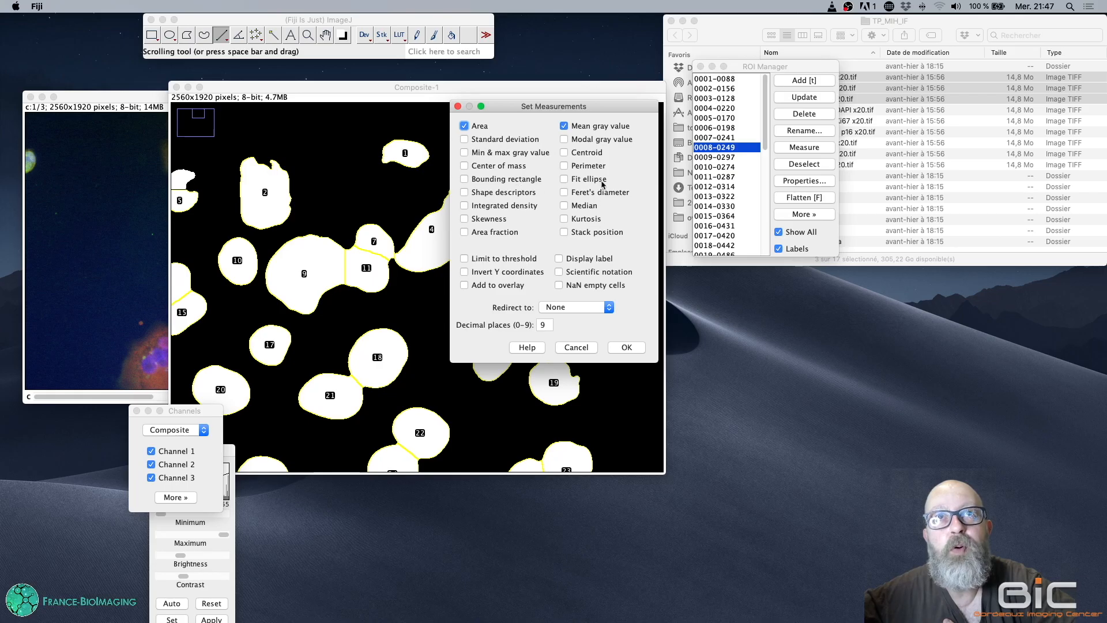
{"action": "left_click", "coordinate": [565, 166]}
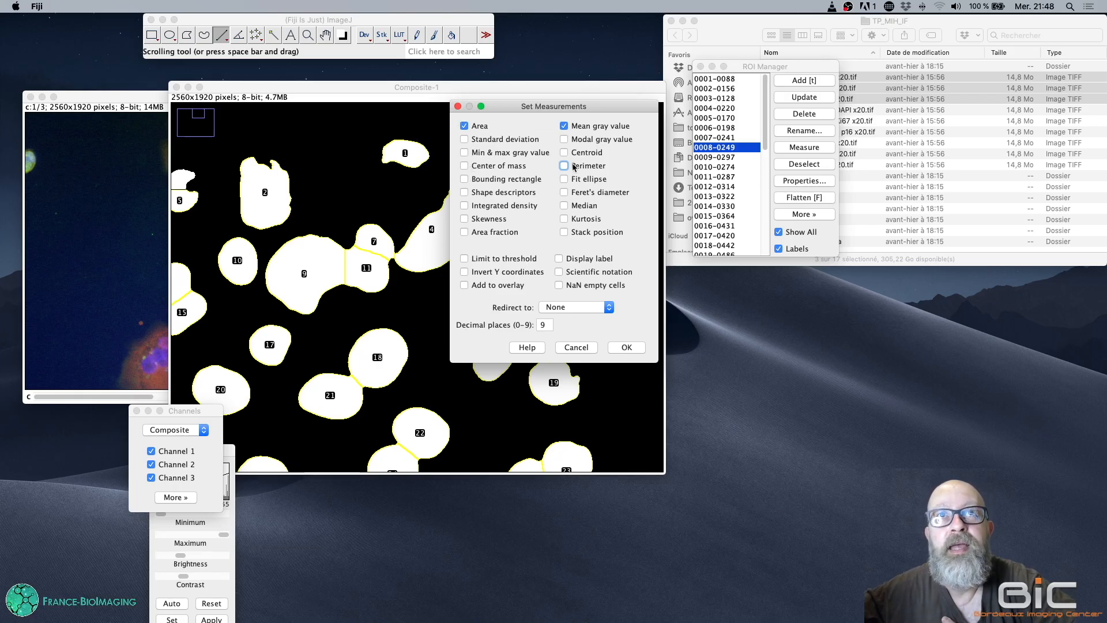
{"action": "left_click", "coordinate": [564, 180]}
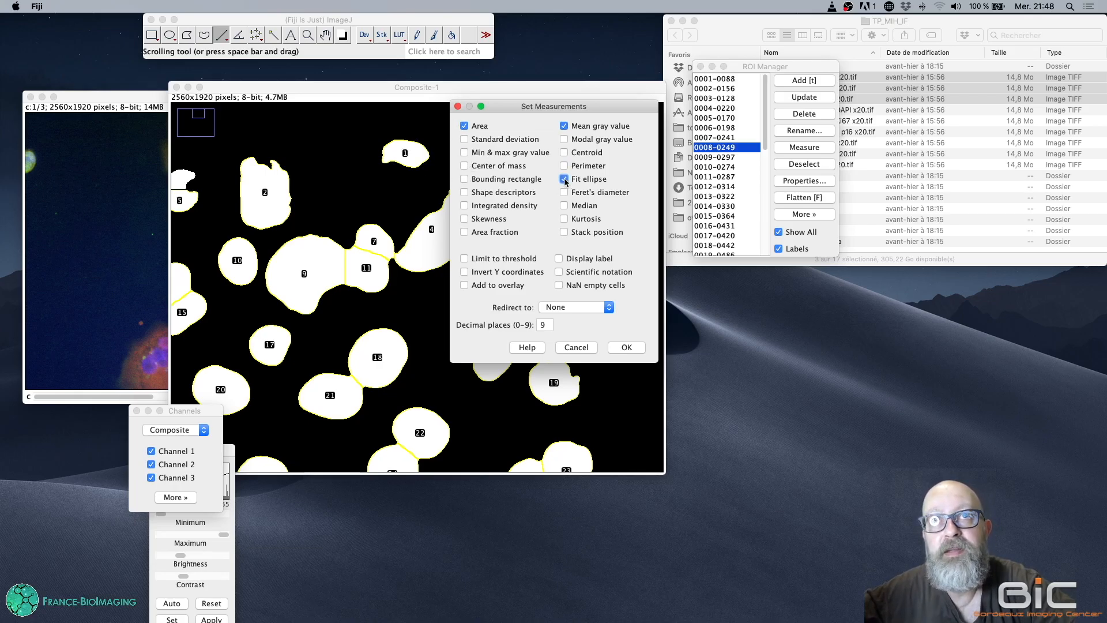
{"action": "left_click", "coordinate": [564, 179]}
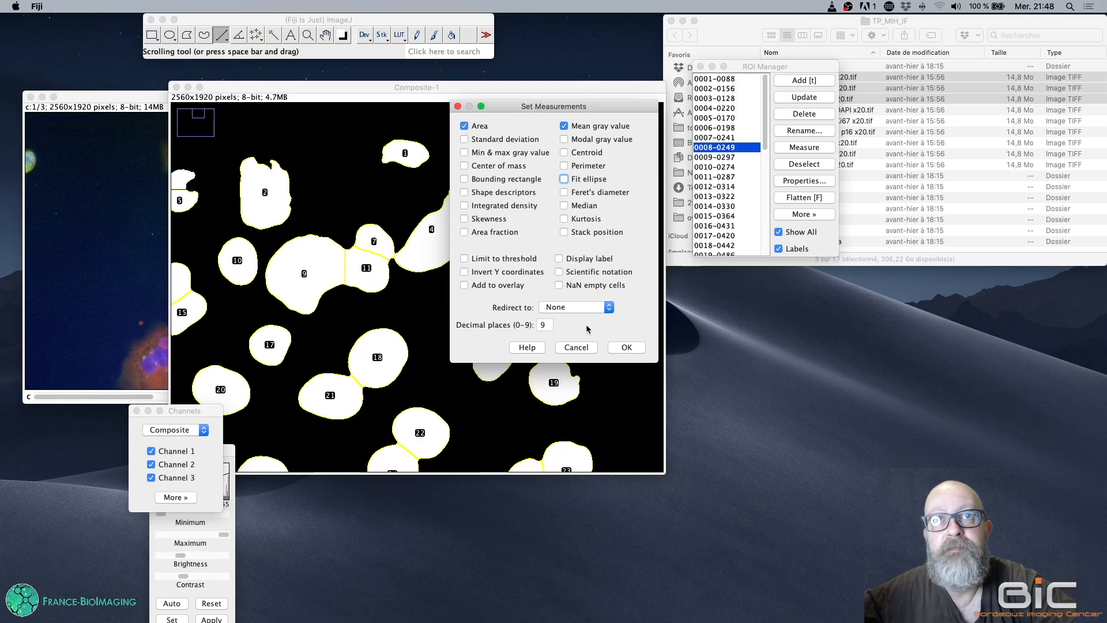
{"action": "left_click", "coordinate": [640, 350]}
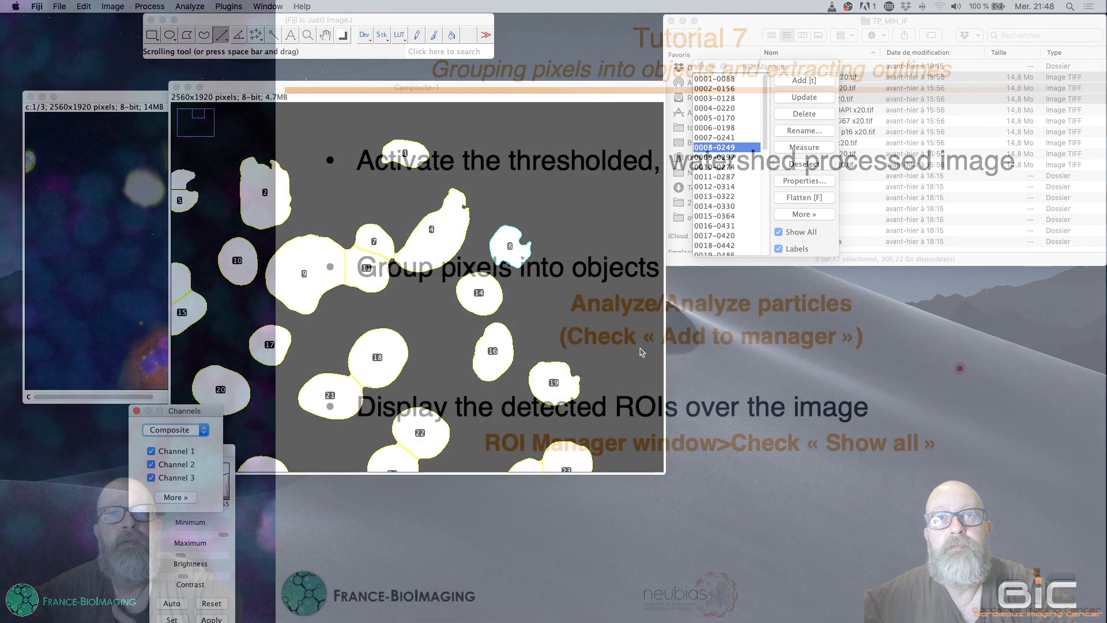
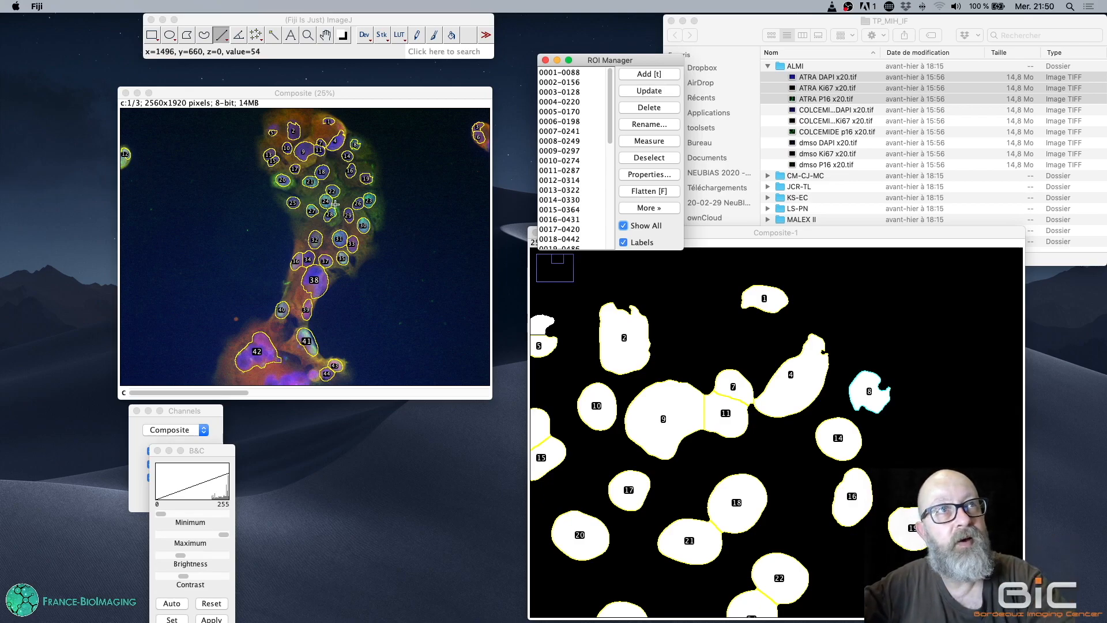
Enlarge the Composite image with its ROI overlay to 75% and move it clear of the Channels window
{"action": "left_click", "coordinate": [347, 224]}
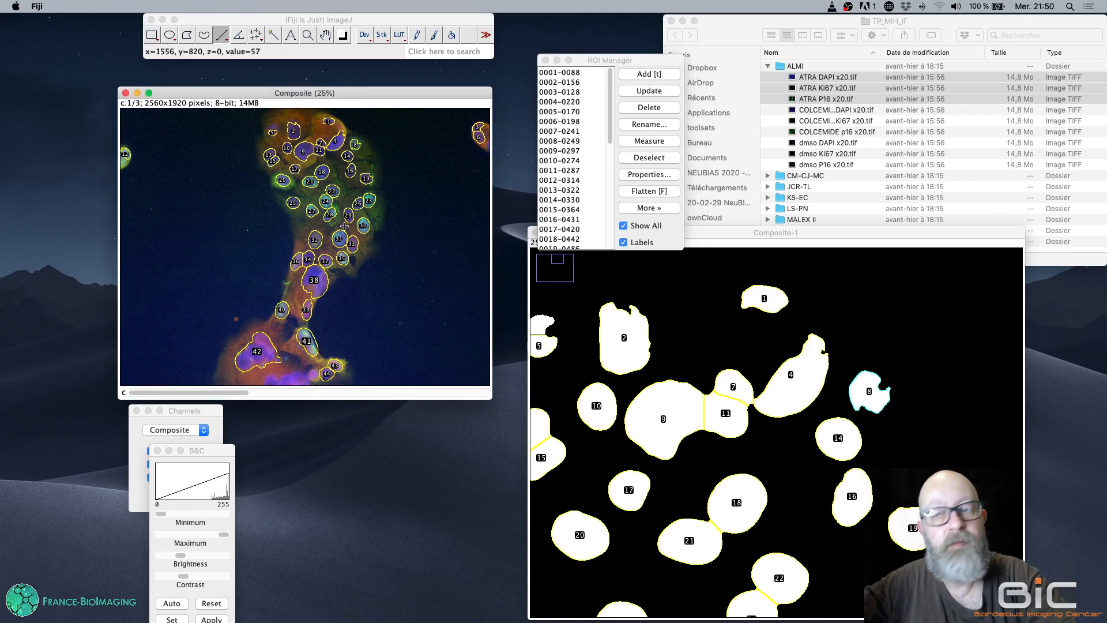
{"action": "key", "text": "plus"}
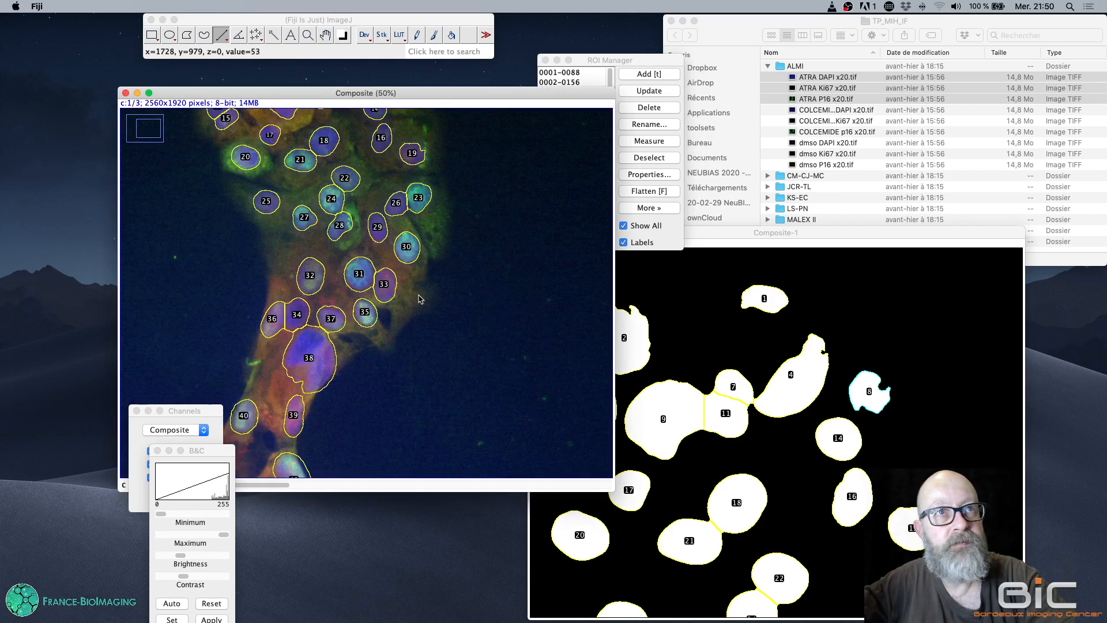
{"action": "key", "text": "plus"}
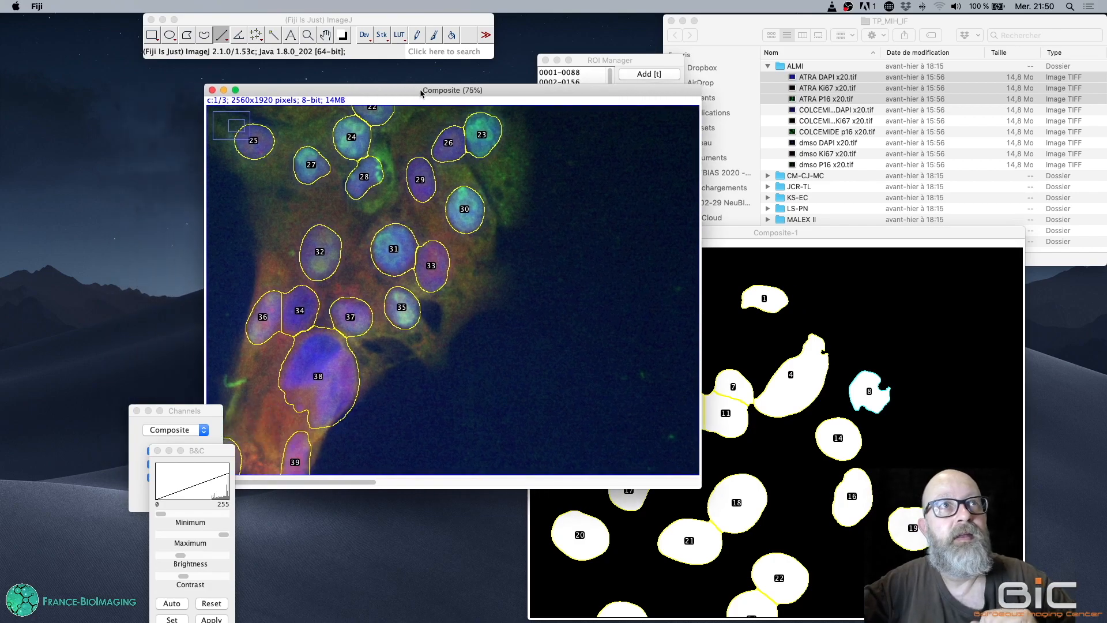
{"action": "left_click_drag", "start_coordinate": [421, 92], "coordinate": [458, 80]}
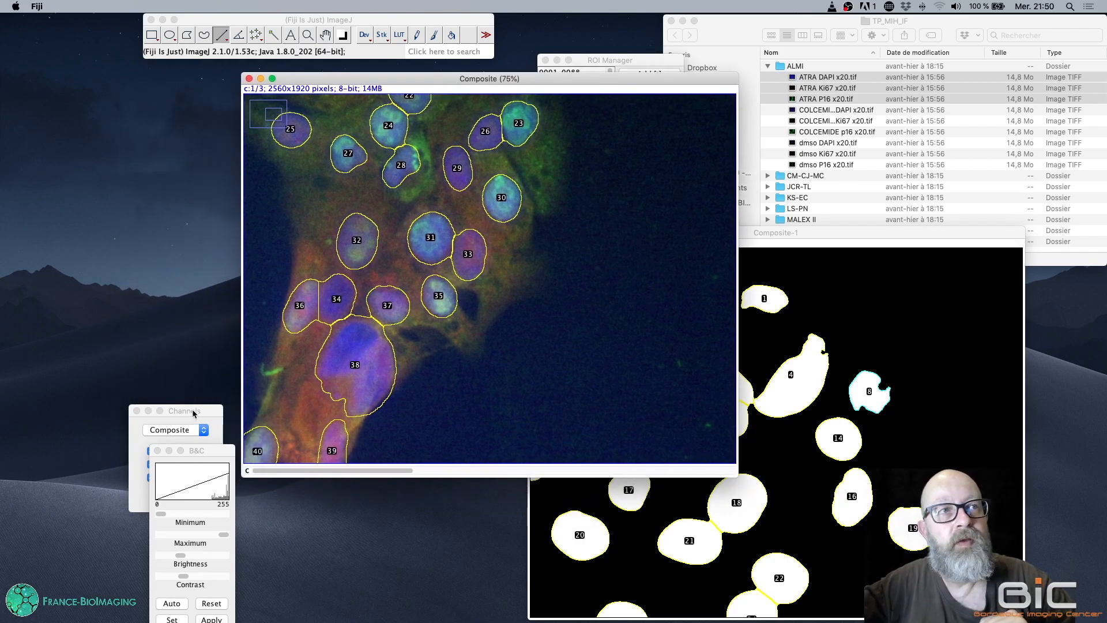
Move the Channels window to a clear area and hide channels 2 and 3 of the Composite image
{"action": "left_click_drag", "start_coordinate": [194, 412], "coordinate": [200, 262]}
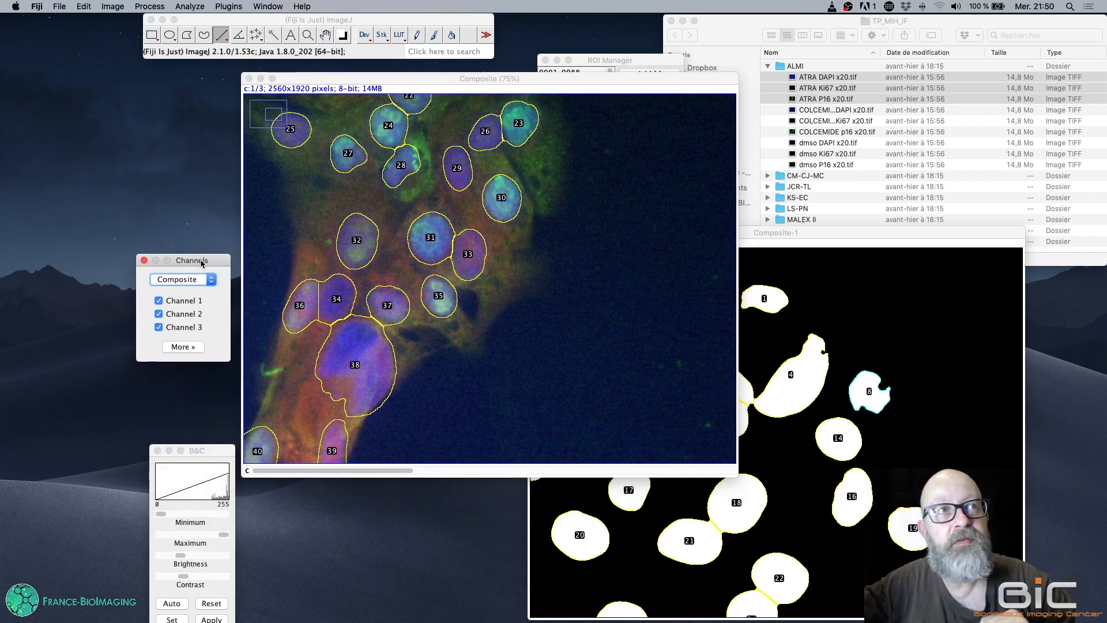
{"action": "left_click", "coordinate": [183, 315]}
{"action": "left_click", "coordinate": [189, 328]}
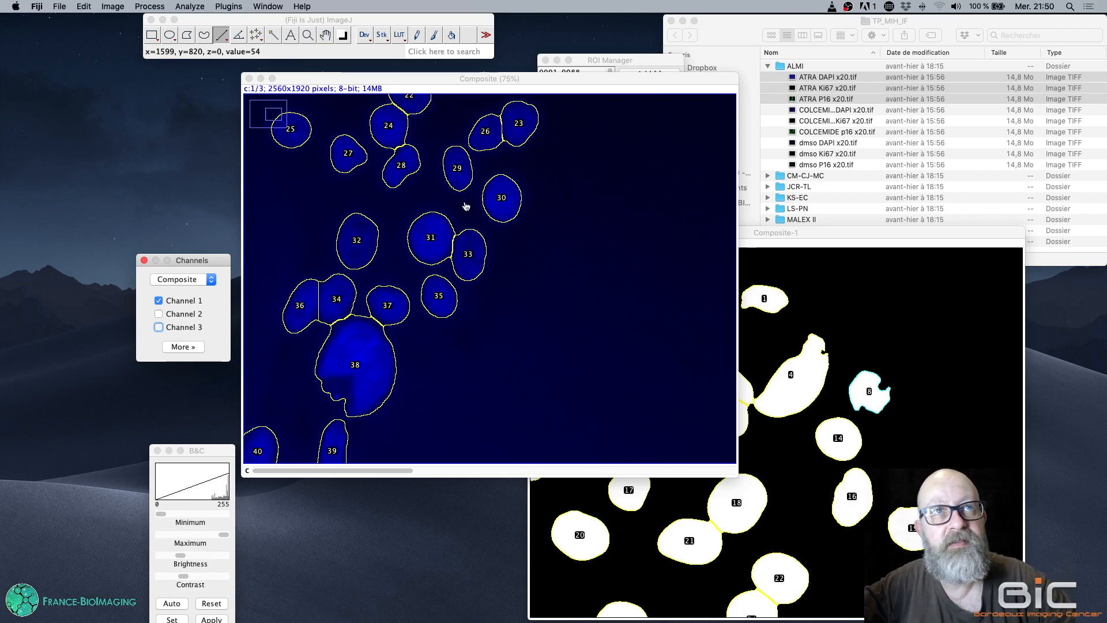
Examine how well the ROI outlines fit the nuclei throughout channel 1 of the Composite image
{"action": "scroll", "coordinate": [447, 197], "scroll_direction": "up", "scroll_amount": 5}
{"action": "scroll", "coordinate": [447, 198], "scroll_direction": "left", "scroll_amount": 3}
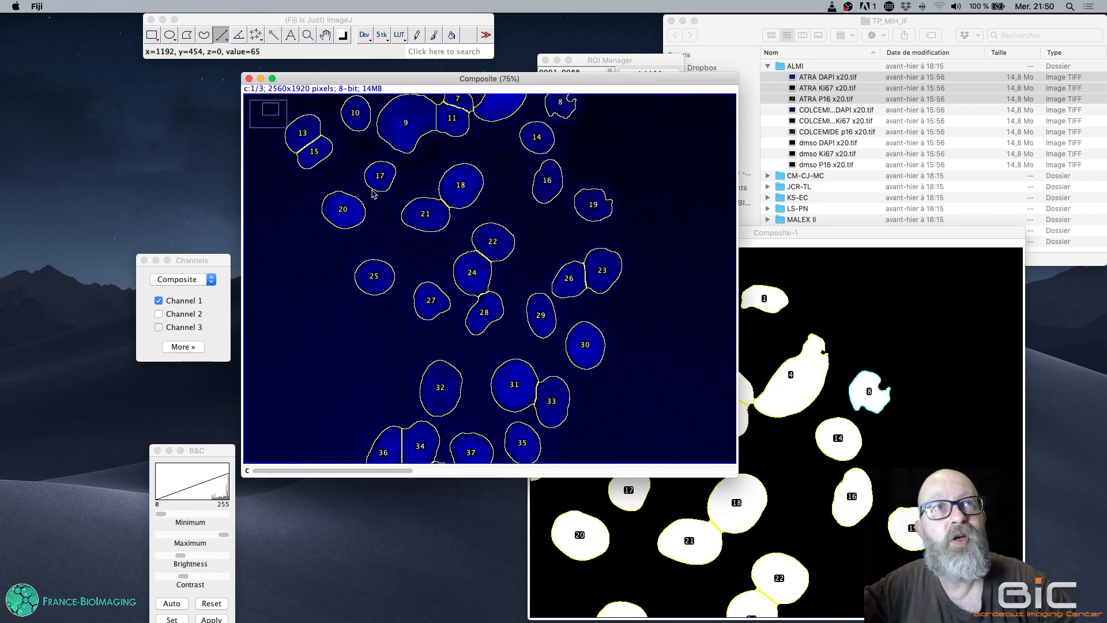
{"action": "scroll", "coordinate": [372, 194], "scroll_direction": "up", "scroll_amount": 5}
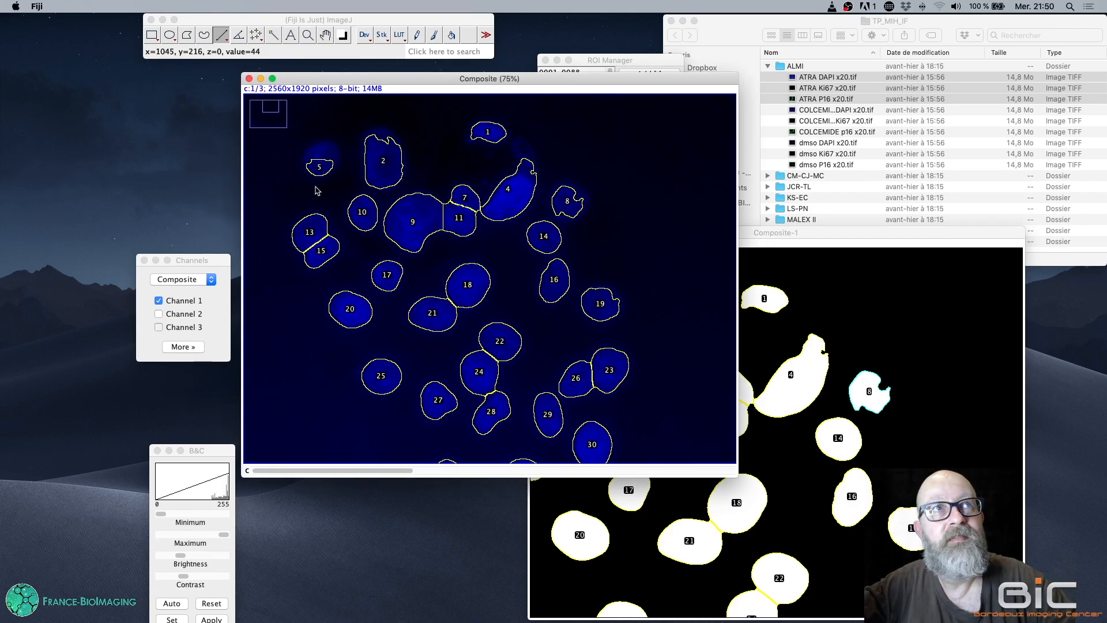
{"action": "scroll", "coordinate": [317, 191], "scroll_direction": "left", "scroll_amount": 3}
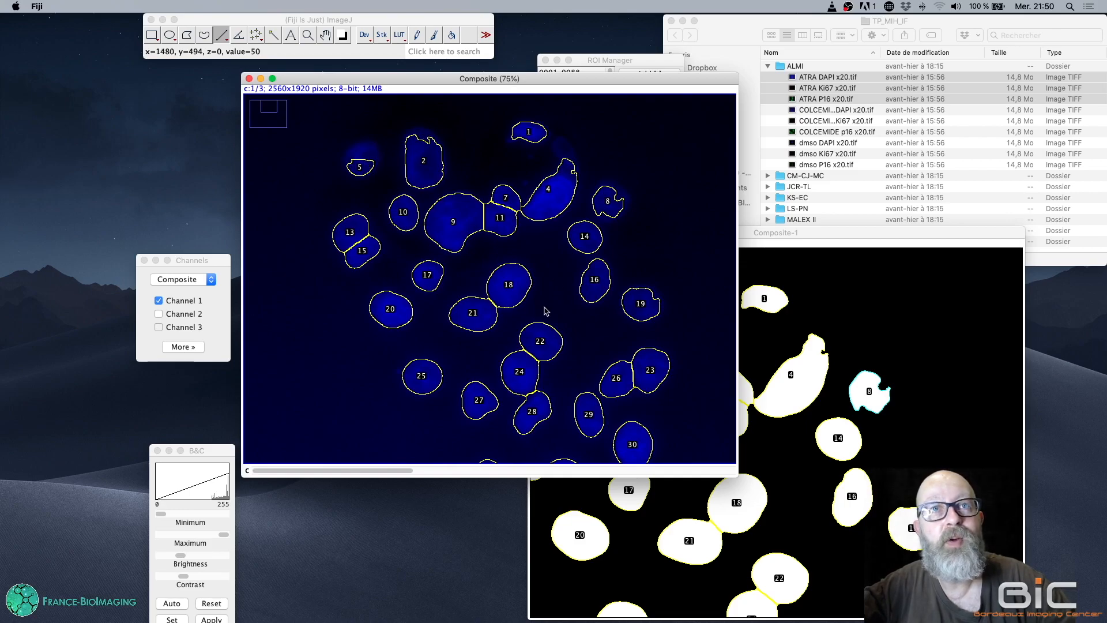
{"action": "scroll", "coordinate": [571, 297], "scroll_direction": "down", "scroll_amount": 5}
{"action": "scroll", "coordinate": [571, 297], "scroll_direction": "right", "scroll_amount": 4}
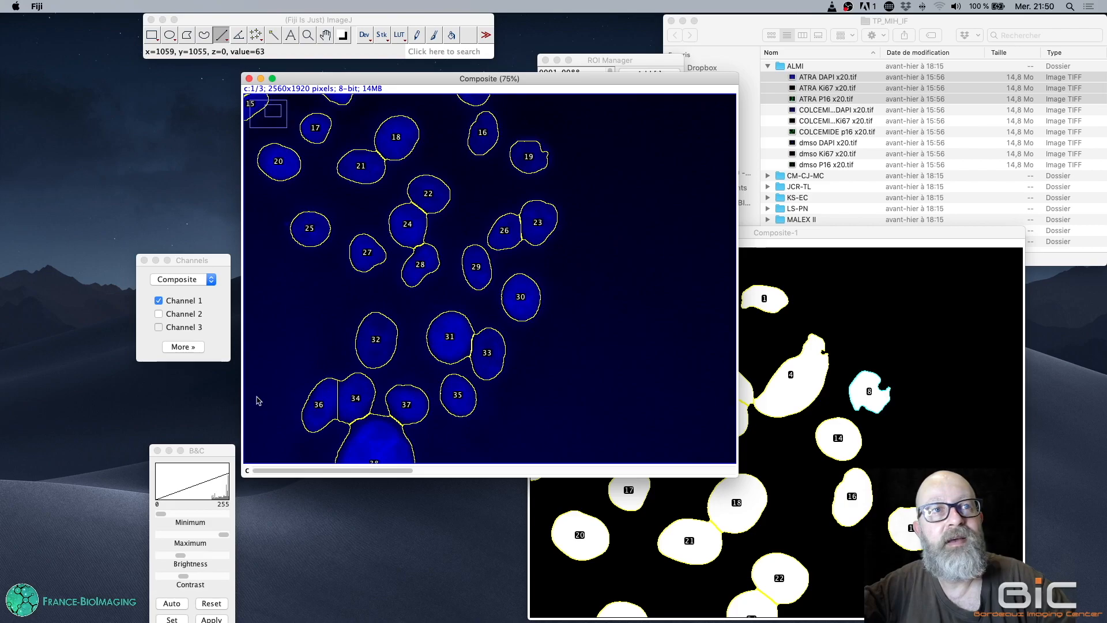
{"action": "scroll", "coordinate": [343, 329], "scroll_direction": "down", "scroll_amount": 4}
{"action": "scroll", "coordinate": [344, 329], "scroll_direction": "left", "scroll_amount": 3}
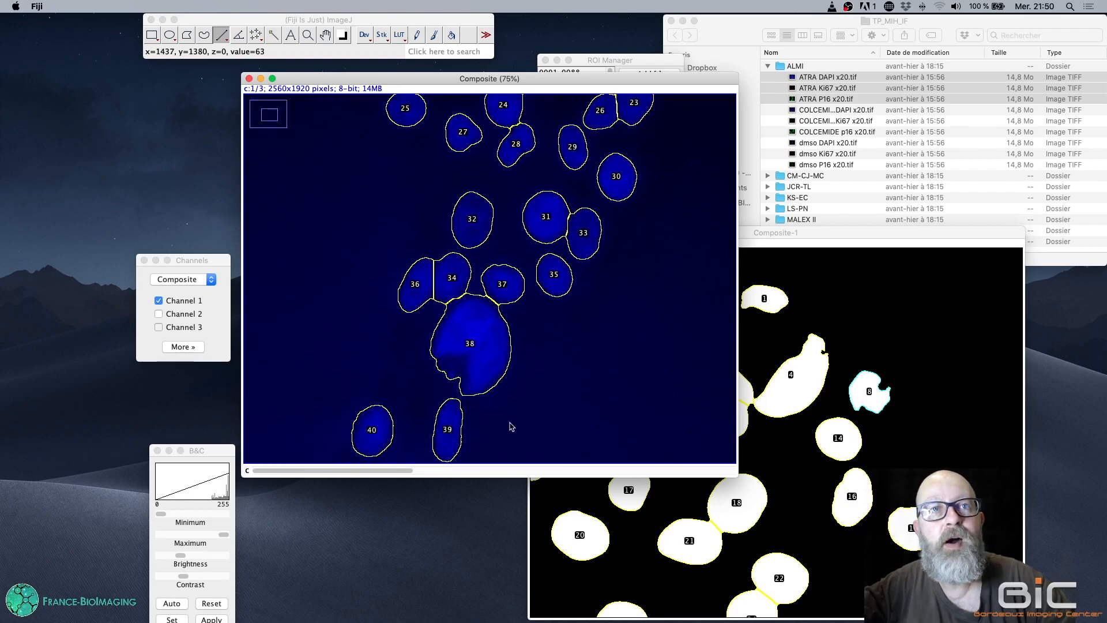
{"action": "scroll", "coordinate": [490, 392], "scroll_direction": "down", "scroll_amount": 4}
{"action": "scroll", "coordinate": [490, 392], "scroll_direction": "right", "scroll_amount": 2}
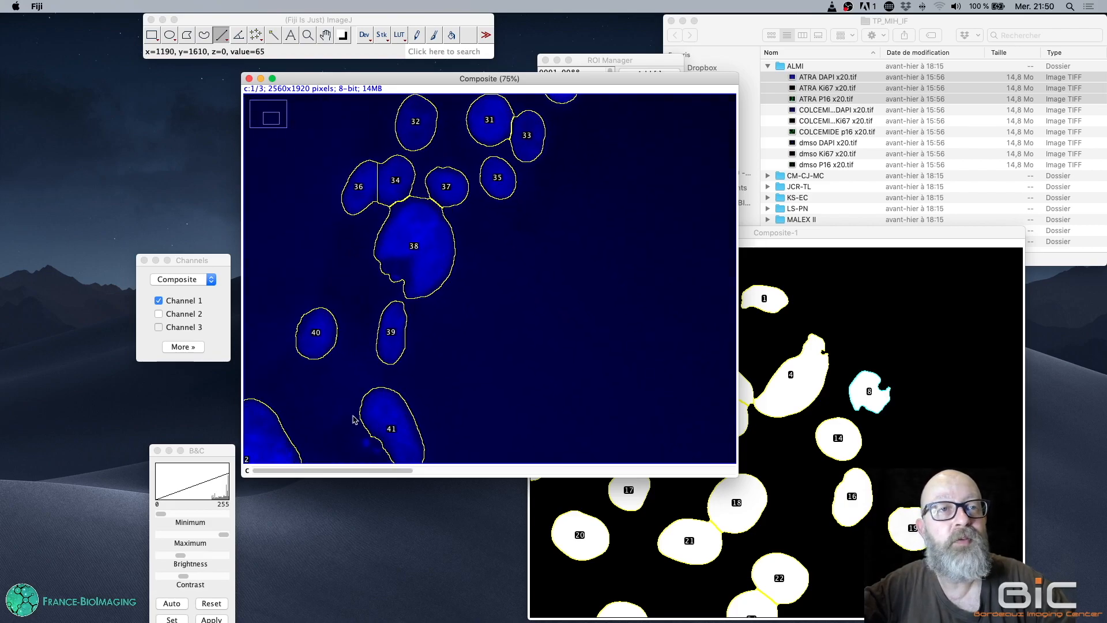
{"action": "scroll", "coordinate": [355, 419], "scroll_direction": "down", "scroll_amount": 4}
{"action": "scroll", "coordinate": [354, 419], "scroll_direction": "left", "scroll_amount": 3}
{"action": "scroll", "coordinate": [356, 423], "scroll_direction": "left", "scroll_amount": 1}
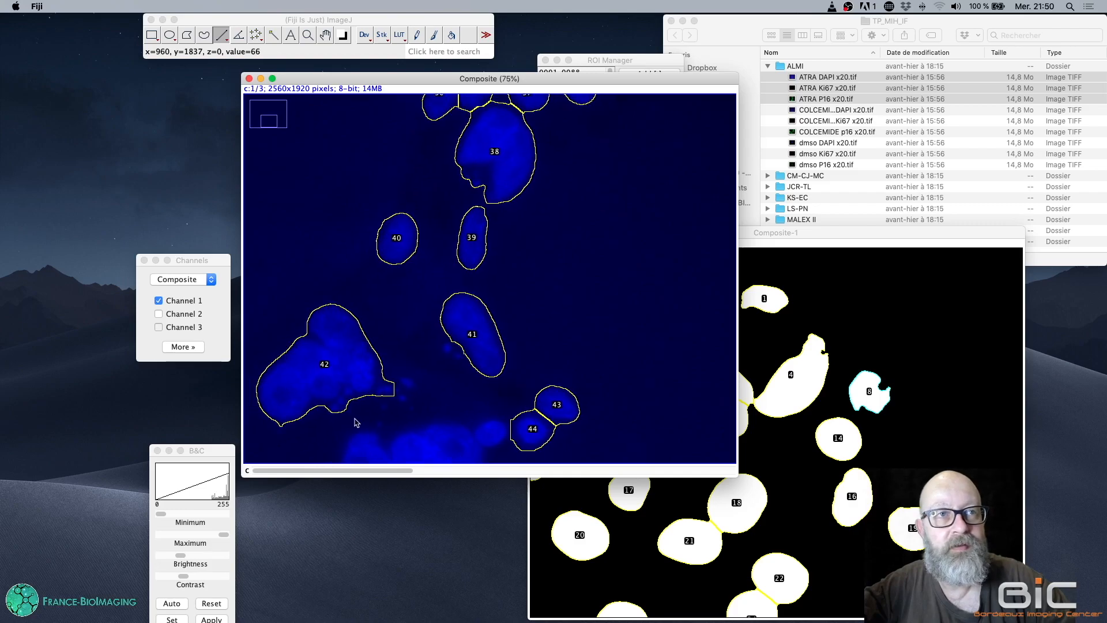
{"action": "scroll", "coordinate": [354, 422], "scroll_direction": "left", "scroll_amount": 3}
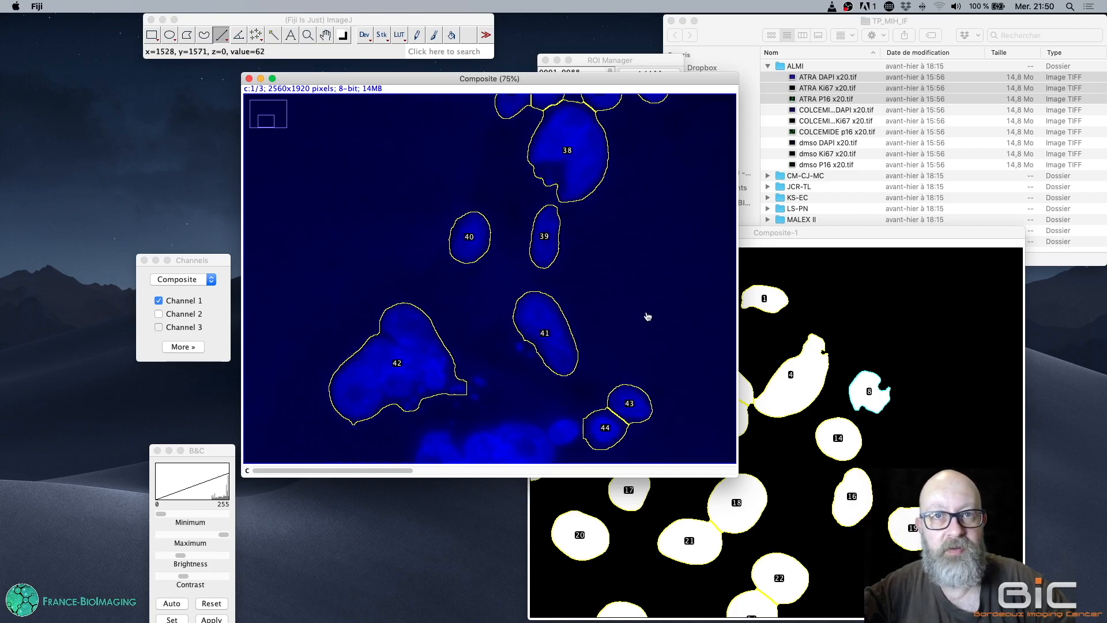
{"action": "scroll", "coordinate": [660, 303], "scroll_direction": "up", "scroll_amount": 7}
{"action": "scroll", "coordinate": [635, 346], "scroll_direction": "right", "scroll_amount": 3}
{"action": "scroll", "coordinate": [605, 404], "scroll_direction": "up", "scroll_amount": 4}
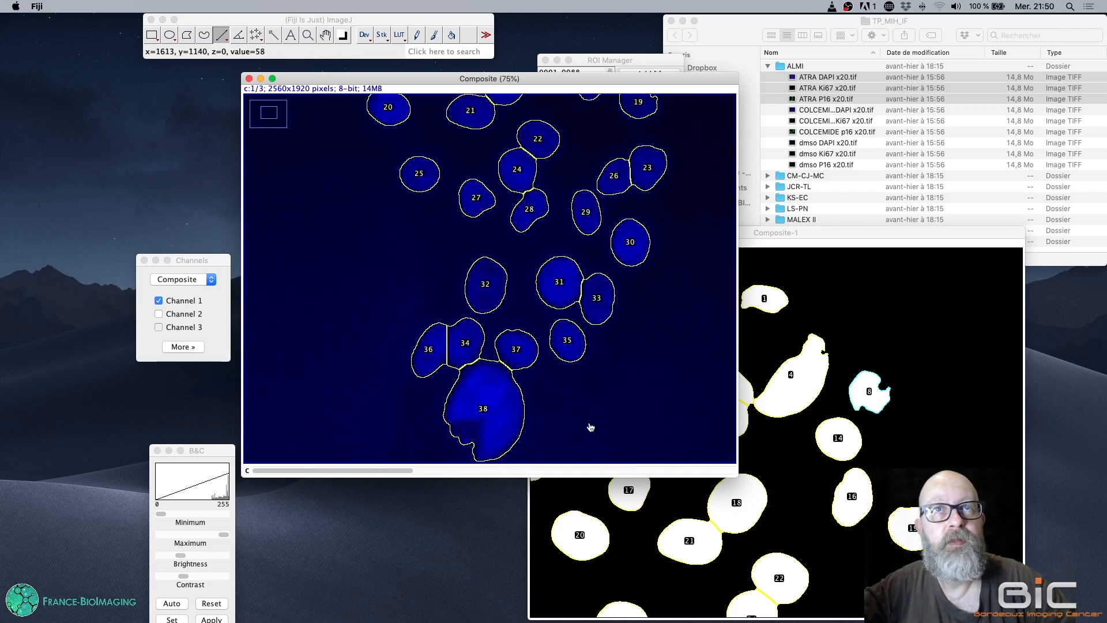
{"action": "scroll", "coordinate": [590, 427], "scroll_direction": "up", "scroll_amount": 2}
{"action": "scroll", "coordinate": [674, 240], "scroll_direction": "up", "scroll_amount": 6}
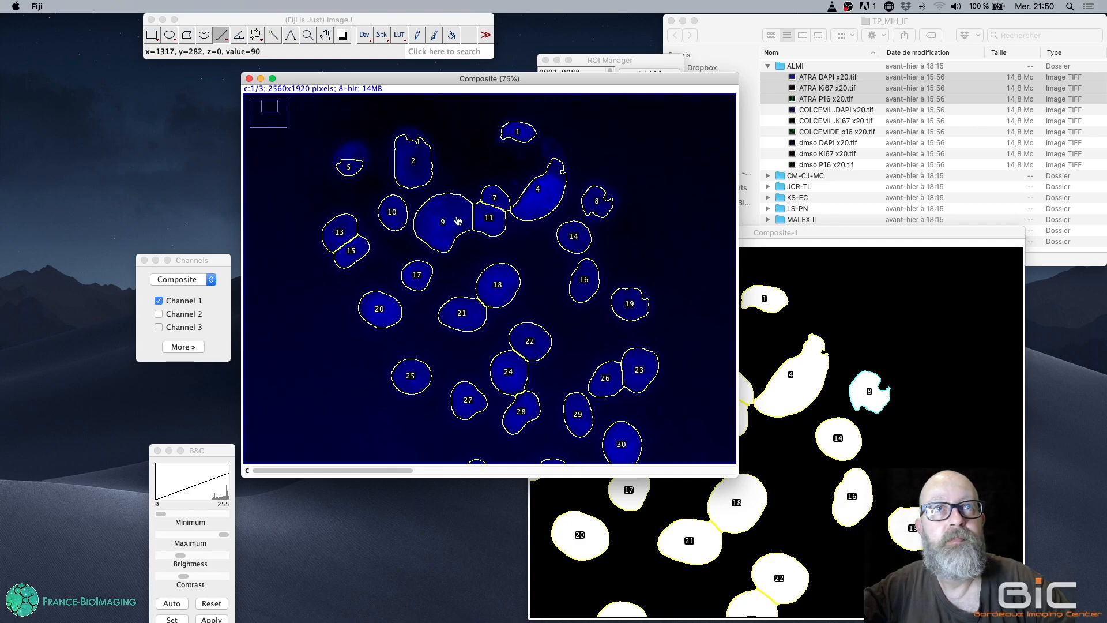
{"action": "scroll", "coordinate": [455, 272], "scroll_direction": "left", "scroll_amount": 1}
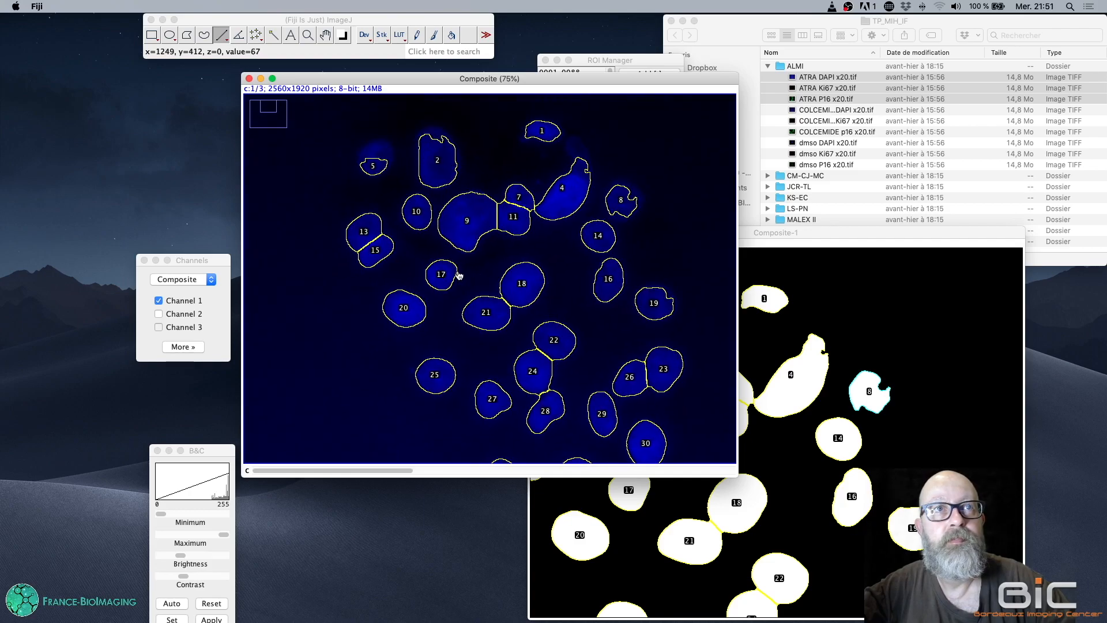
Show channels 2 and 3 of the Composite image again
{"action": "left_click", "coordinate": [191, 316]}
{"action": "left_click", "coordinate": [194, 327]}
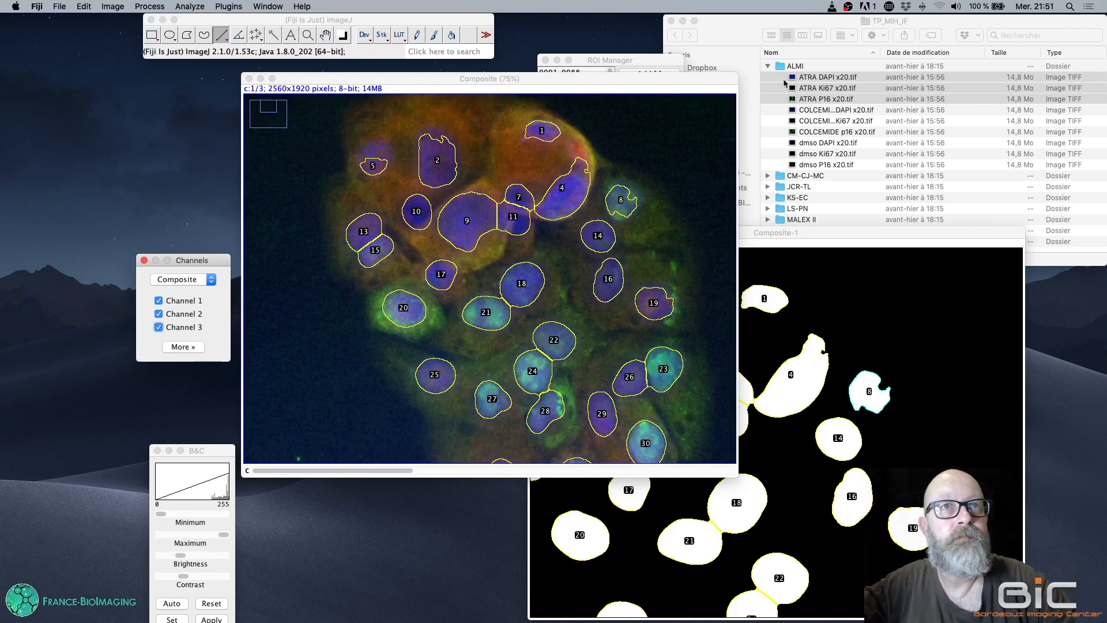
Arrange the Composite, Channels and ROI Manager windows clear of one another and make channel 2 of the Composite active
{"action": "left_click_drag", "start_coordinate": [600, 75], "coordinate": [431, 77]}
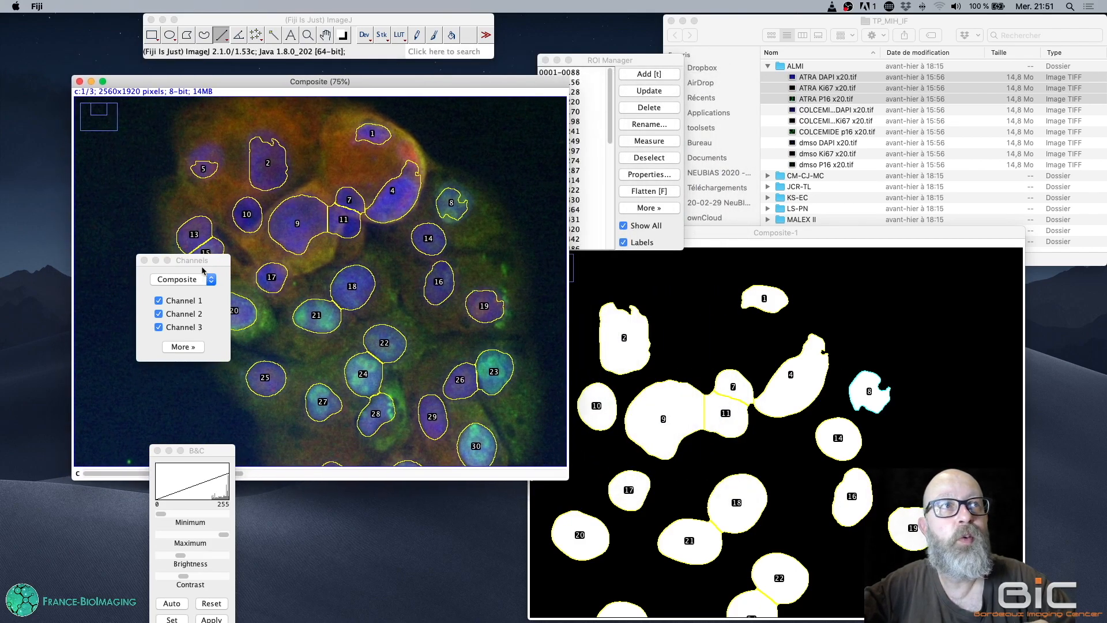
{"action": "left_click_drag", "start_coordinate": [202, 261], "coordinate": [96, 552]}
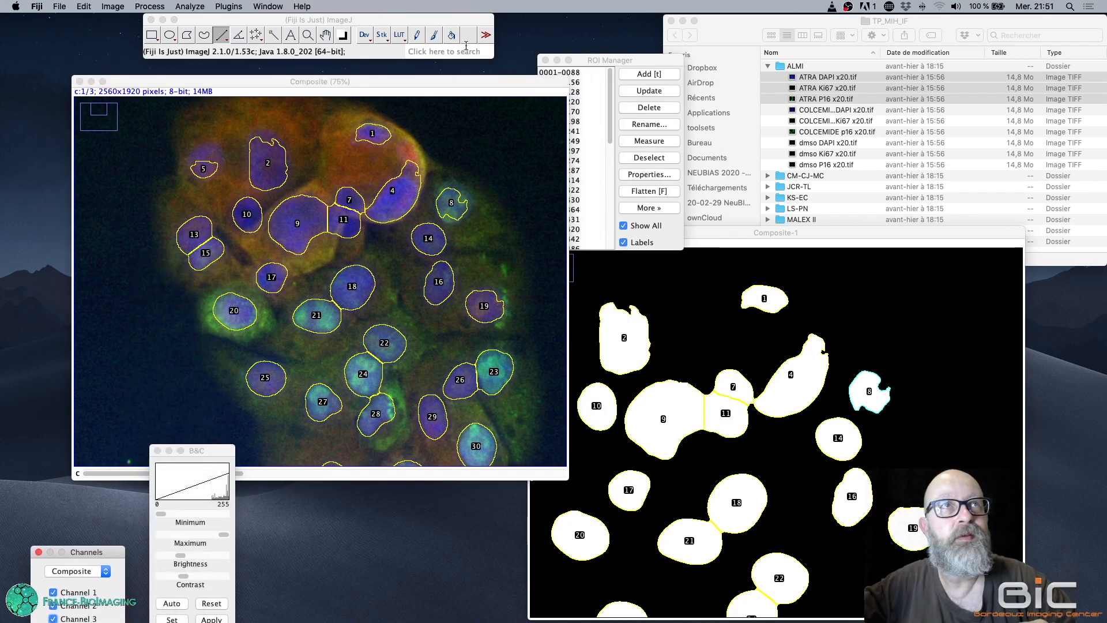
{"action": "left_click_drag", "start_coordinate": [633, 60], "coordinate": [755, 36]}
{"action": "left_click_drag", "start_coordinate": [456, 84], "coordinate": [480, 44]}
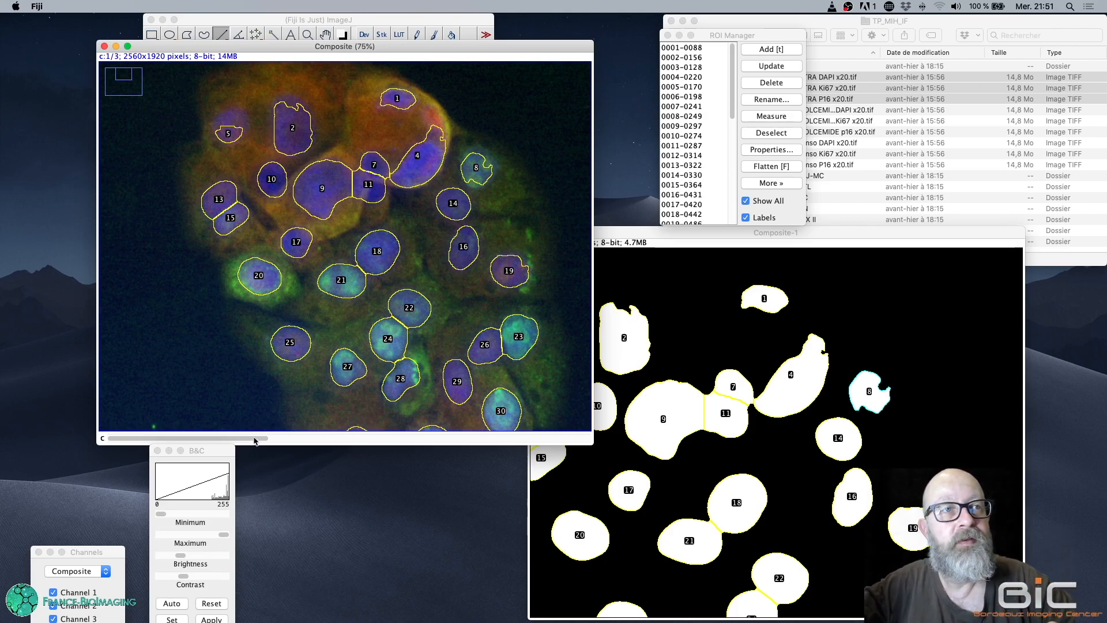
{"action": "left_click", "coordinate": [357, 438]}
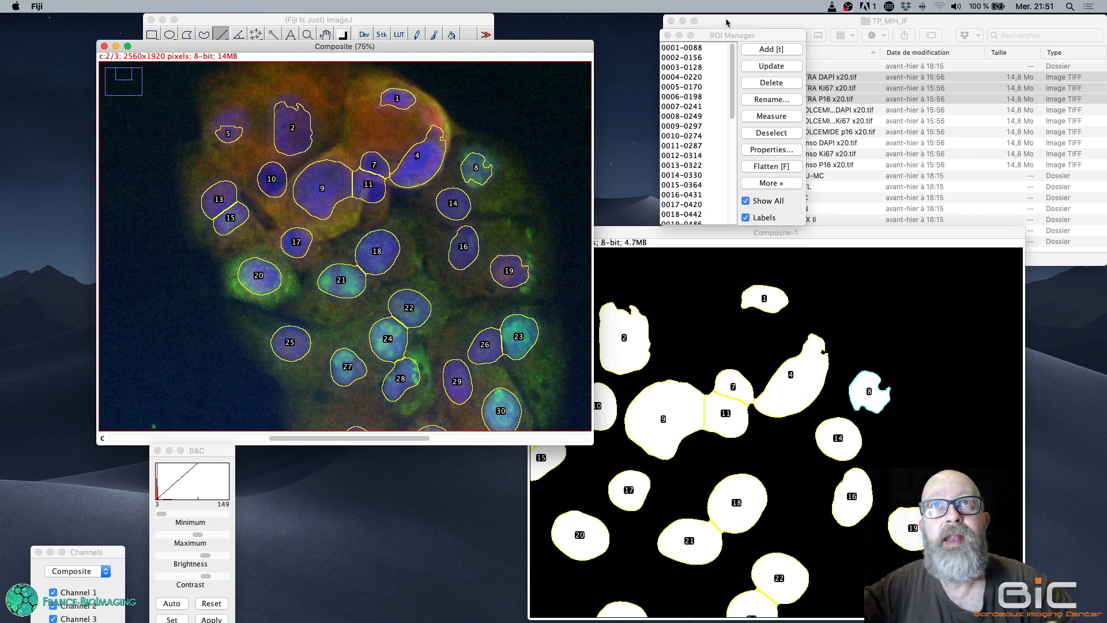
{"action": "left_click_drag", "start_coordinate": [729, 38], "coordinate": [689, 37]}
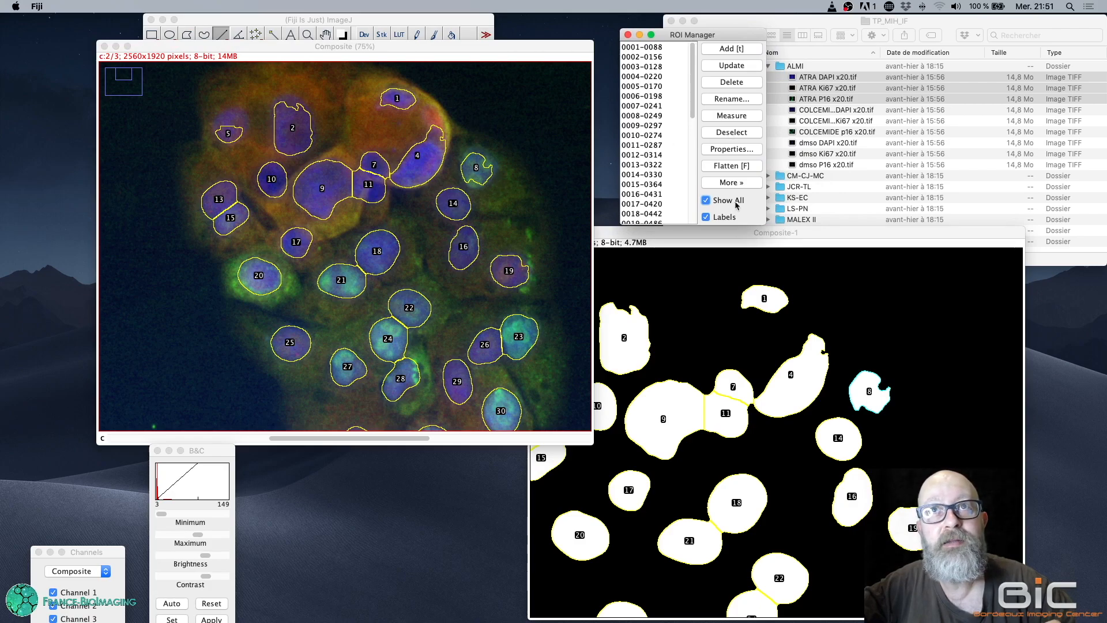
Turn off the display of all ROIs and view only ROI 0005-0170 on the Composite image
{"action": "left_click", "coordinate": [706, 200]}
{"action": "left_click", "coordinate": [705, 200]}
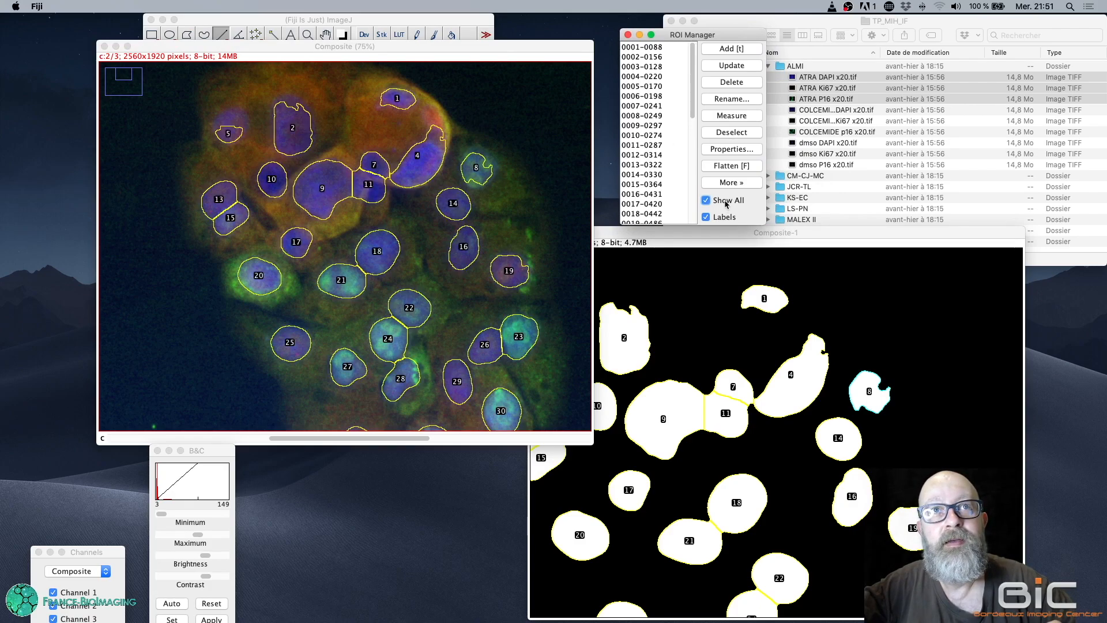
{"action": "left_click", "coordinate": [706, 200]}
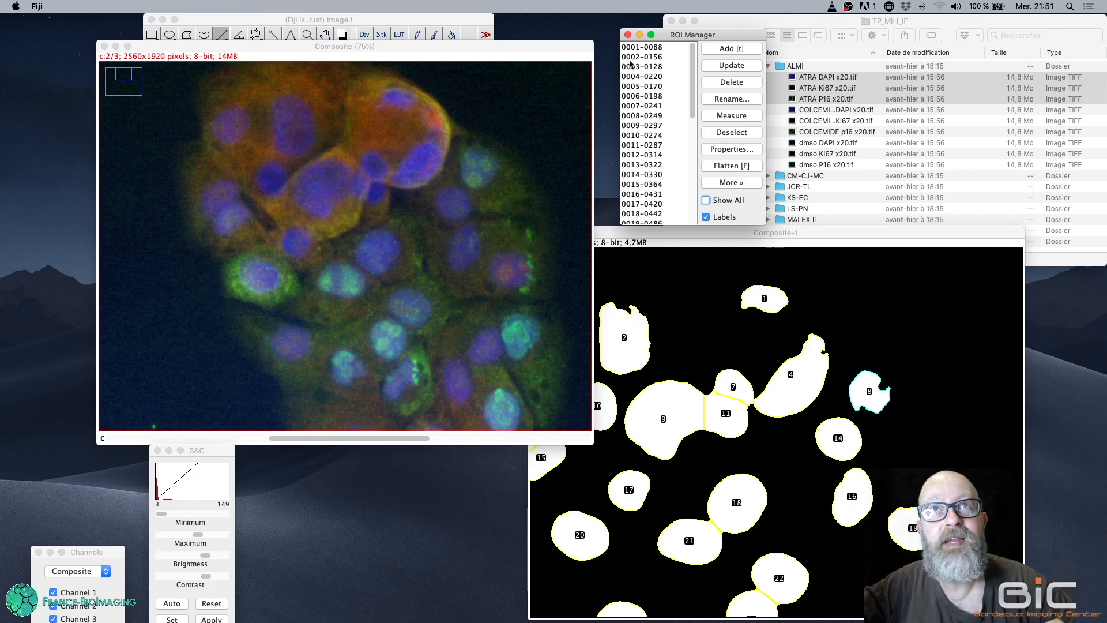
{"action": "left_click", "coordinate": [650, 87]}
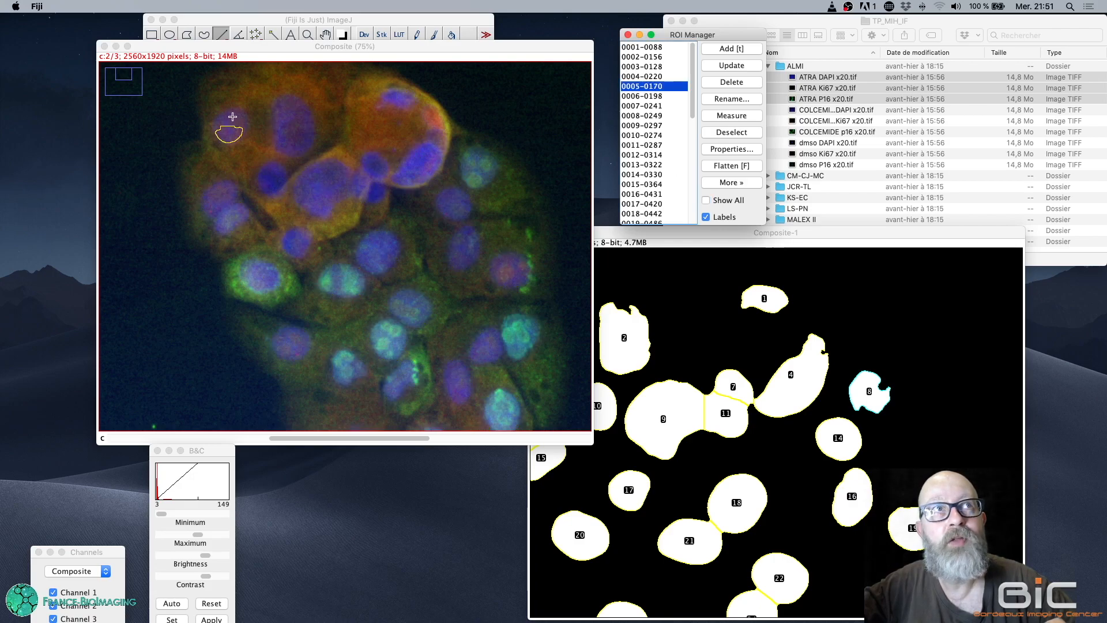
Show all ROIs again, highlight ROI 0005-0170 among them, and clear the ROI list selection
{"action": "left_click", "coordinate": [735, 203]}
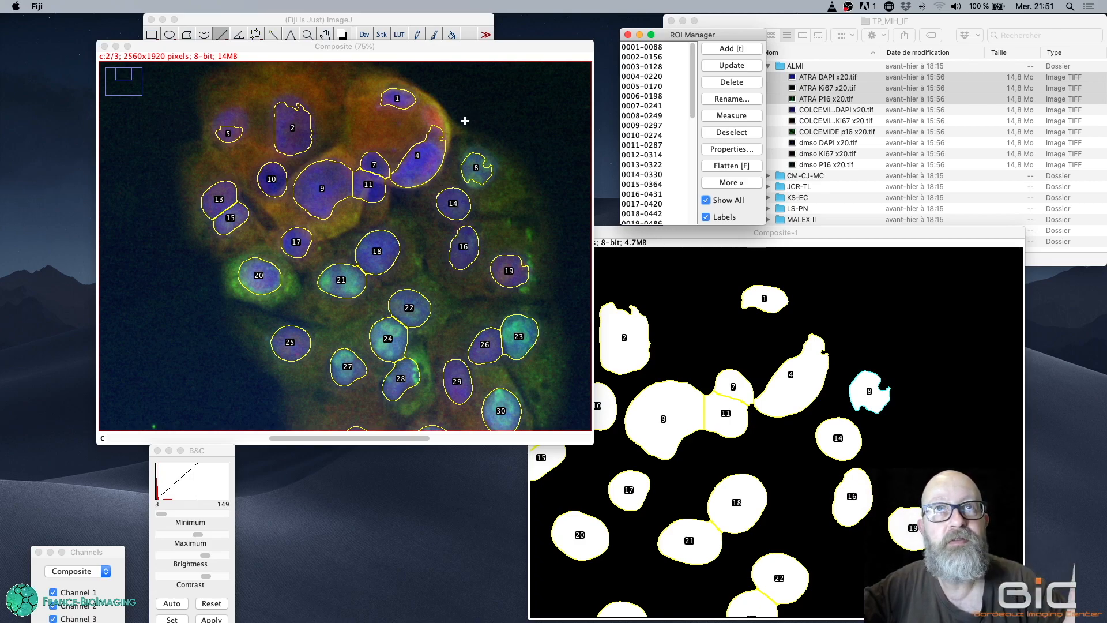
{"action": "left_click", "coordinate": [646, 87]}
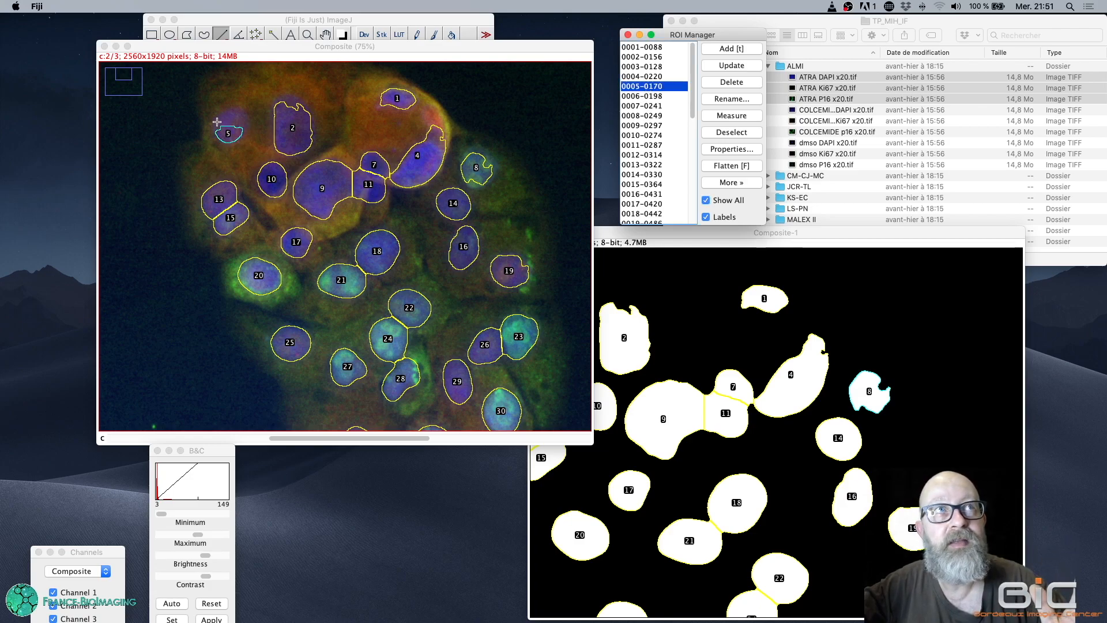
{"action": "left_click", "coordinate": [732, 133]}
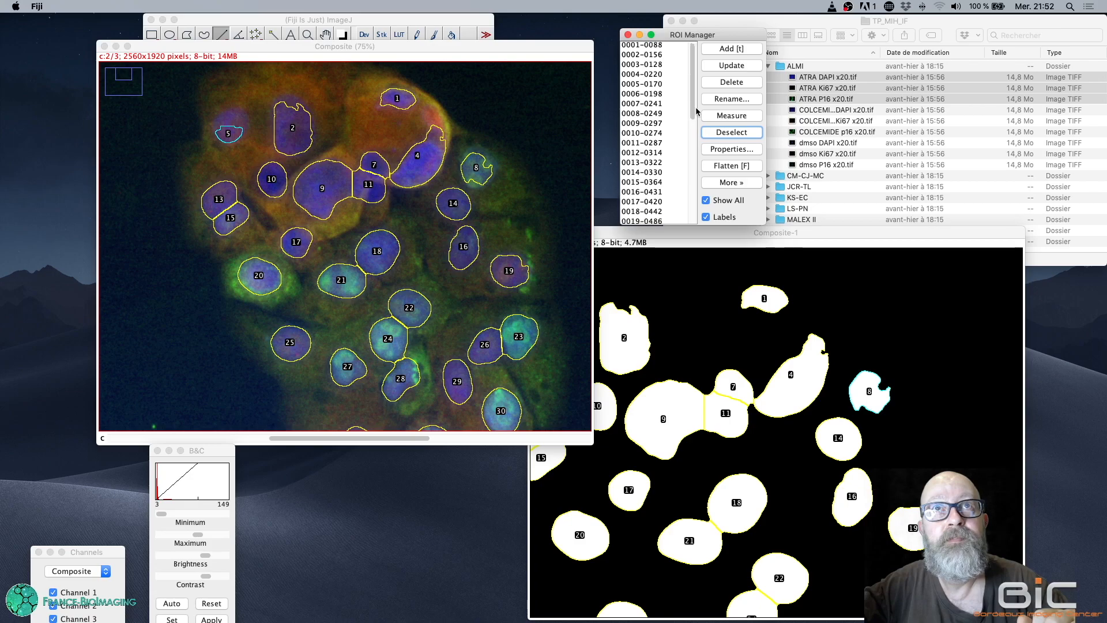
Measure all ROIs on channel 2 of the Composite, select the rows of the Results table and reposition its window
{"action": "left_click", "coordinate": [730, 116]}
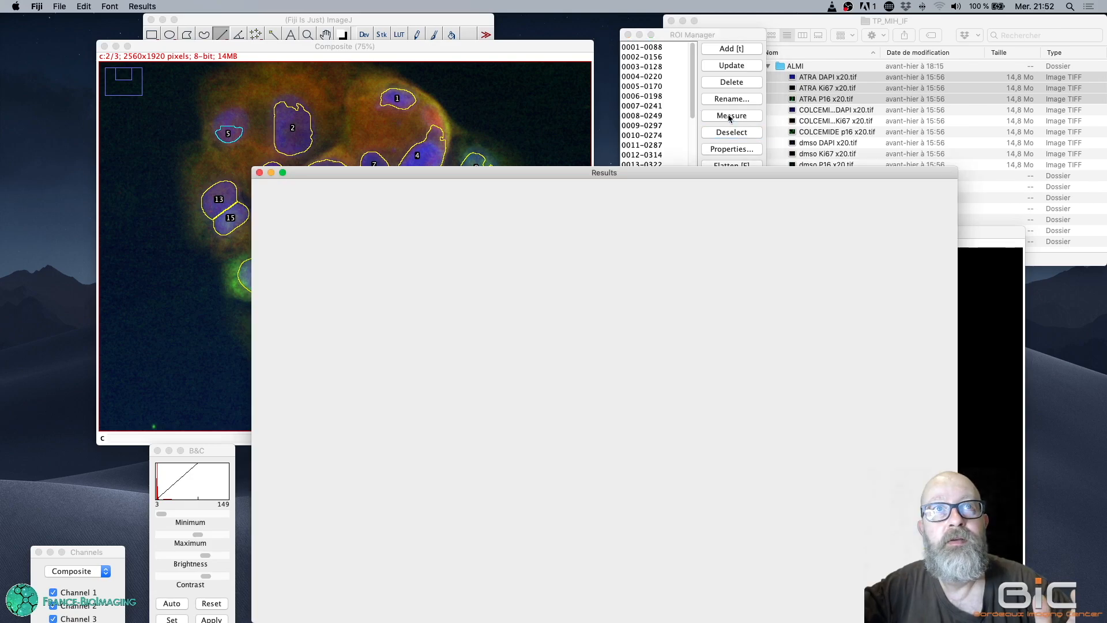
{"action": "left_click_drag", "start_coordinate": [417, 176], "coordinate": [579, 48]}
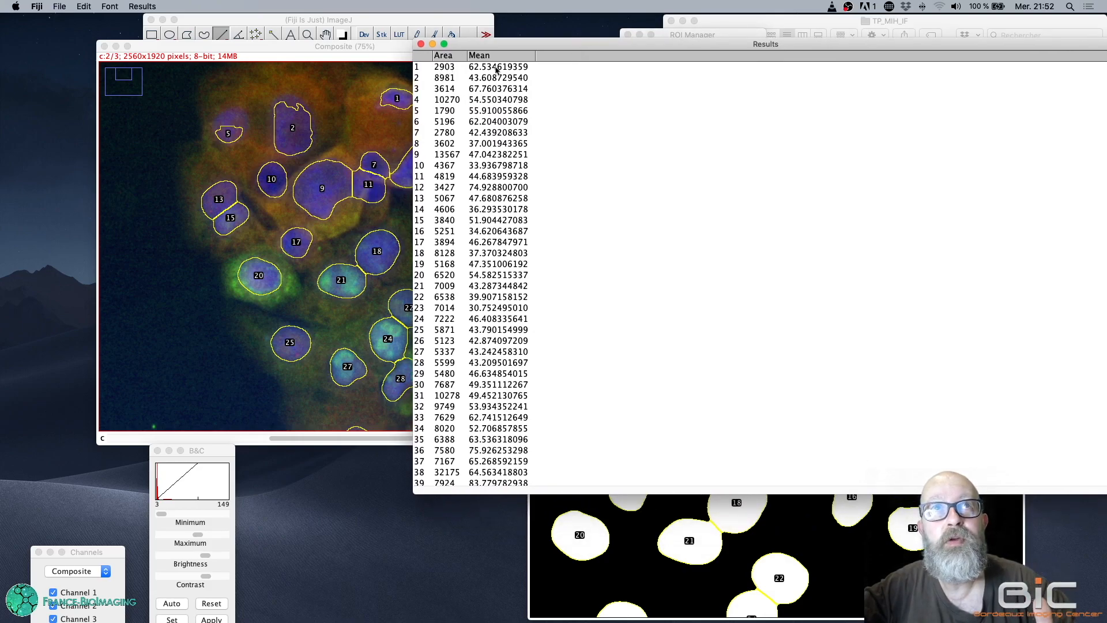
{"action": "left_click_drag", "start_coordinate": [496, 70], "coordinate": [519, 502]}
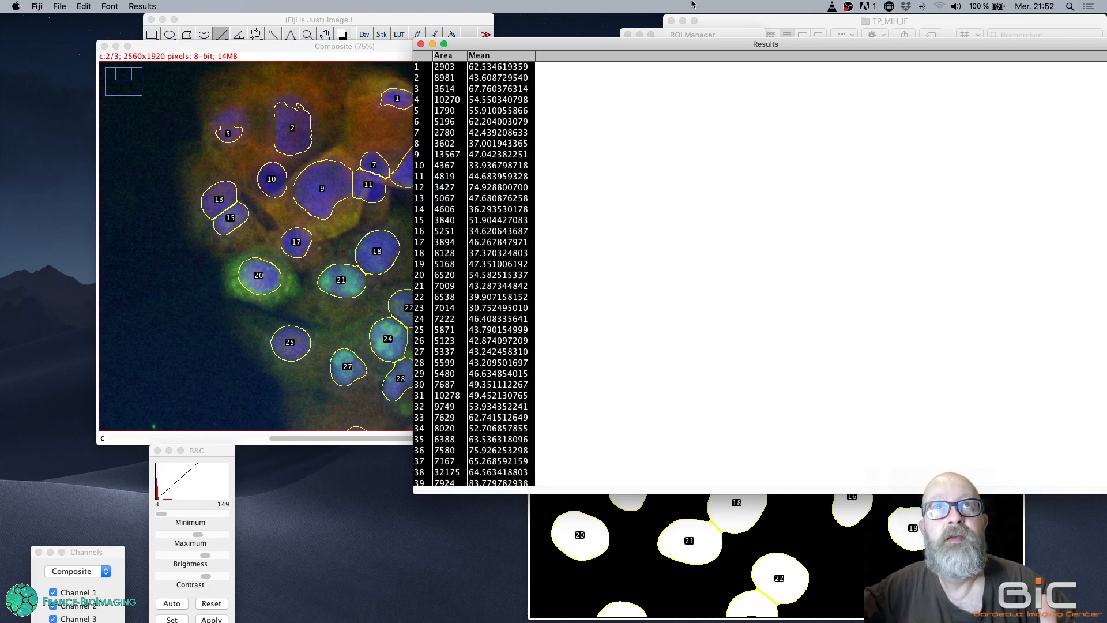
{"action": "left_click_drag", "start_coordinate": [773, 46], "coordinate": [691, 81]}
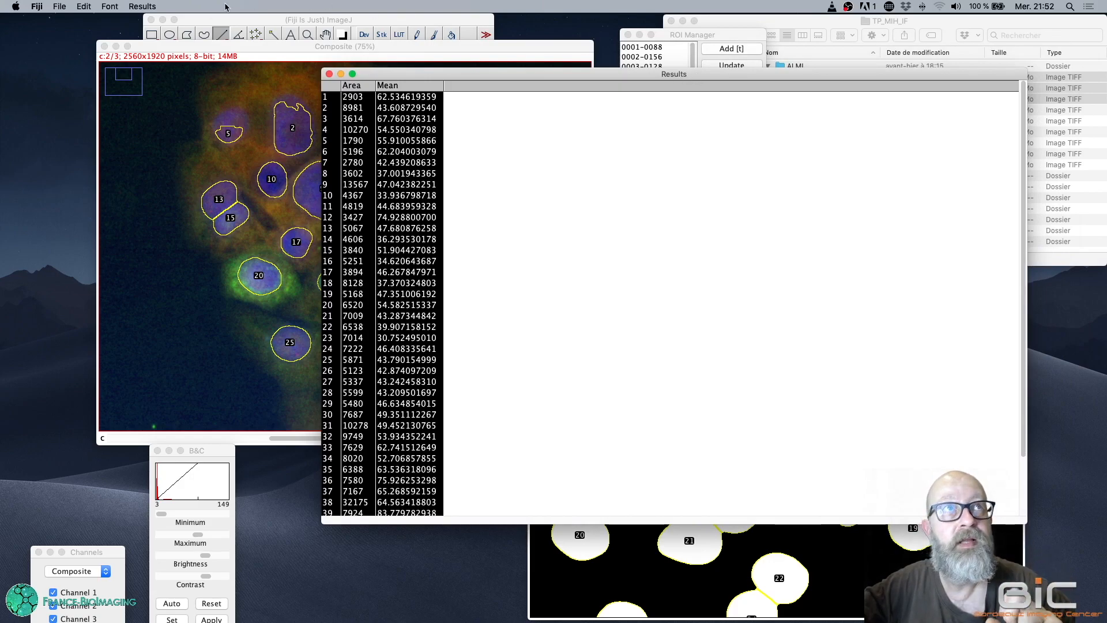
Plot the distribution of the Mean values with automatic binning and list the histogram's bin starts and counts
{"action": "left_click", "coordinate": [142, 8]}
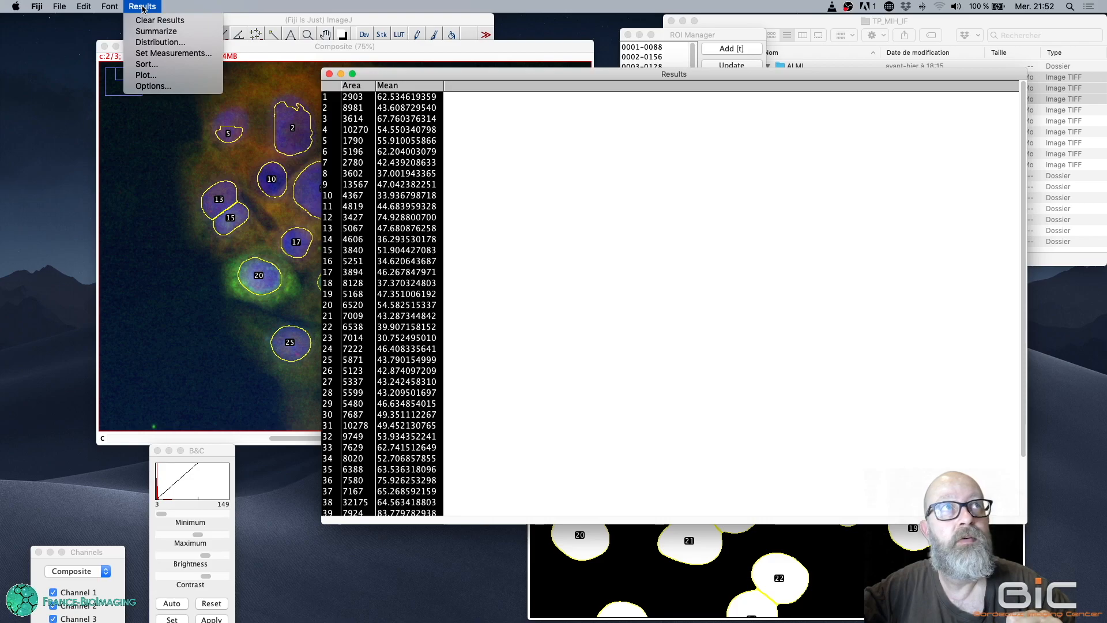
{"action": "left_click", "coordinate": [160, 42]}
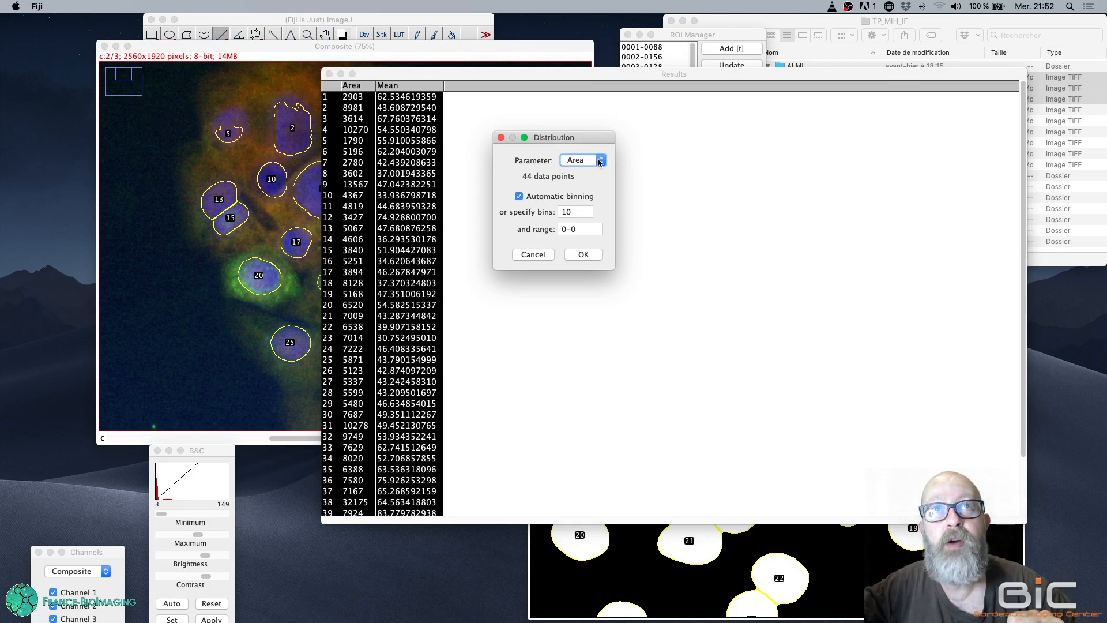
{"action": "left_click", "coordinate": [599, 162]}
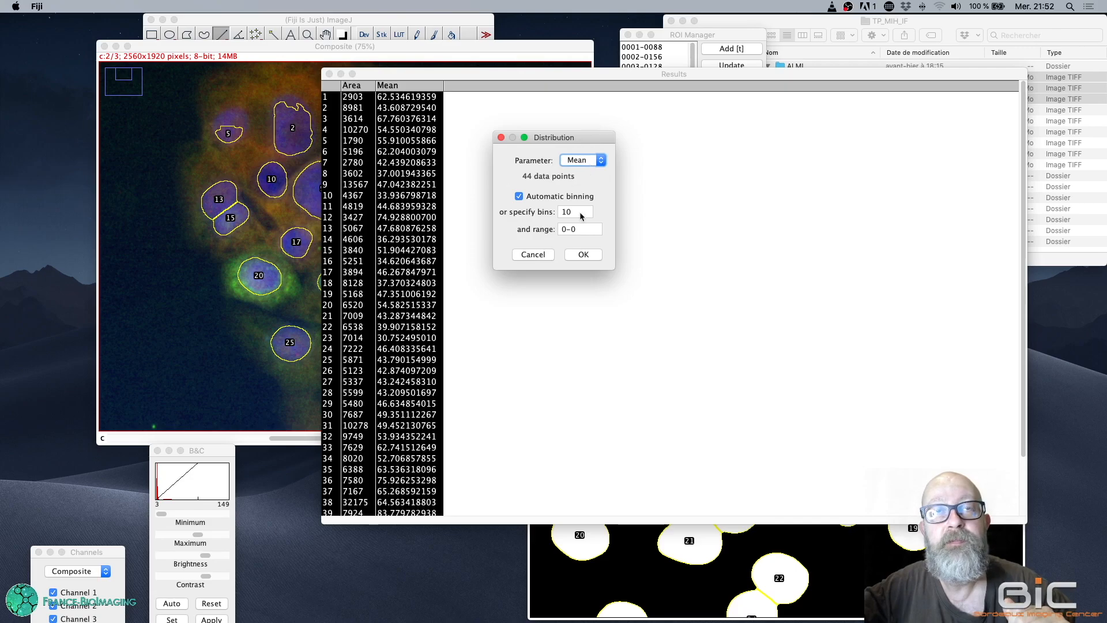
{"action": "left_click", "coordinate": [585, 254]}
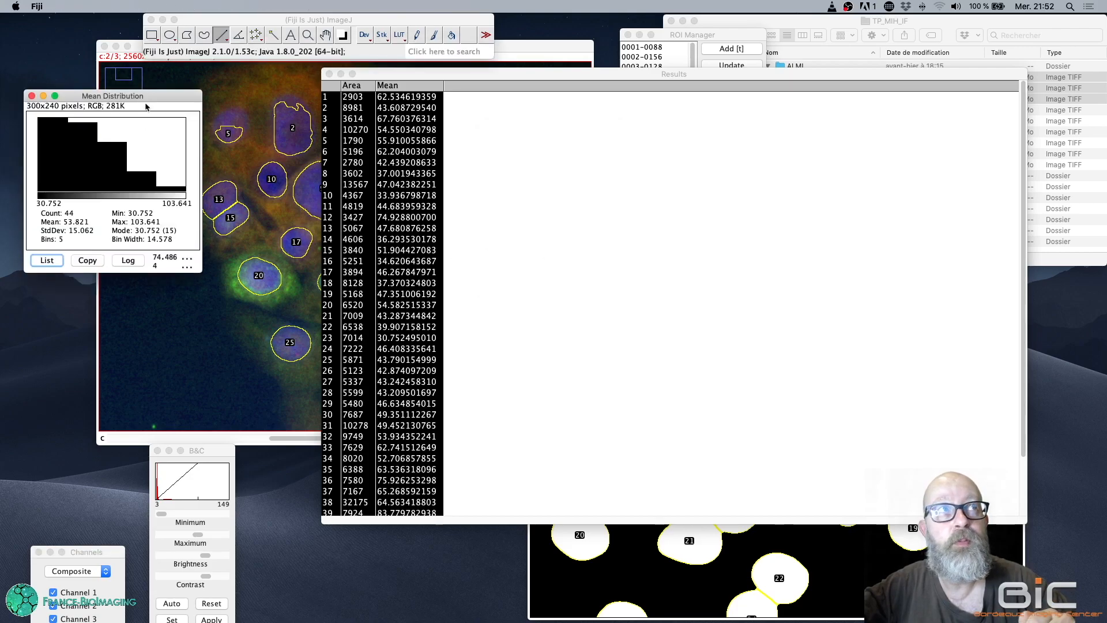
{"action": "left_click_drag", "start_coordinate": [132, 96], "coordinate": [433, 95]}
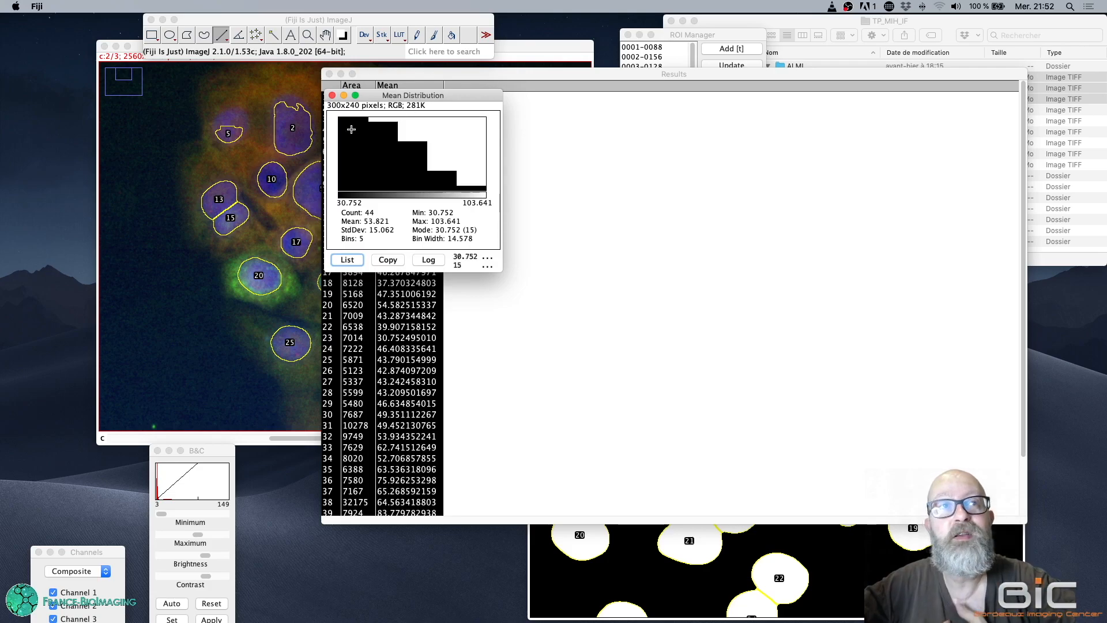
{"action": "left_click", "coordinate": [354, 261]}
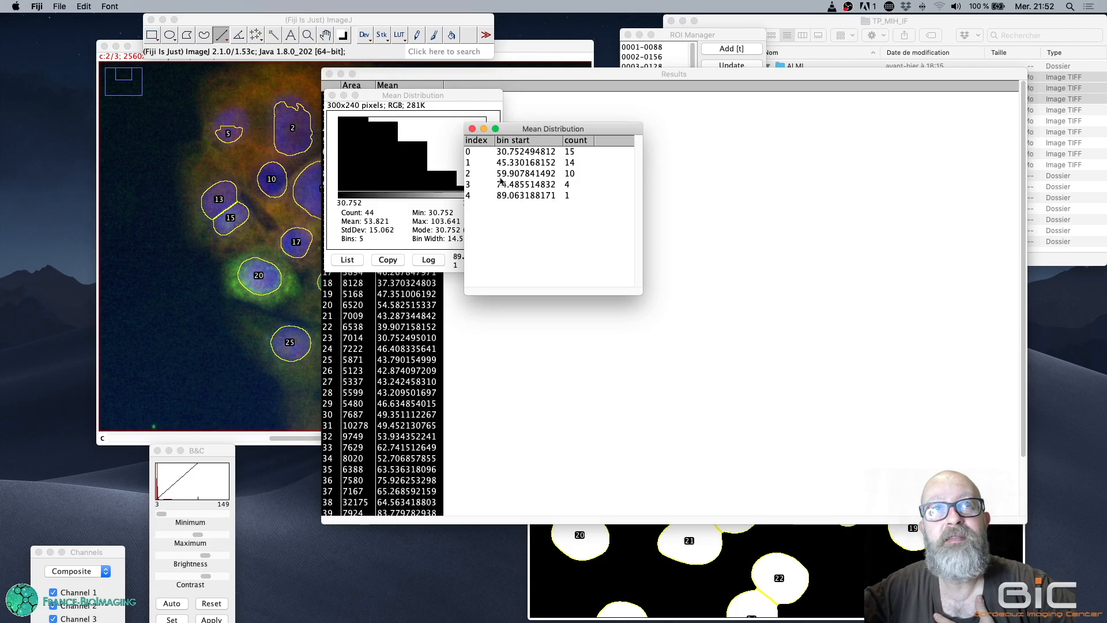
Examine the bin starts and counts in the Mean Distribution list, comparing the first bin with the higher ones
{"action": "left_click", "coordinate": [544, 153]}
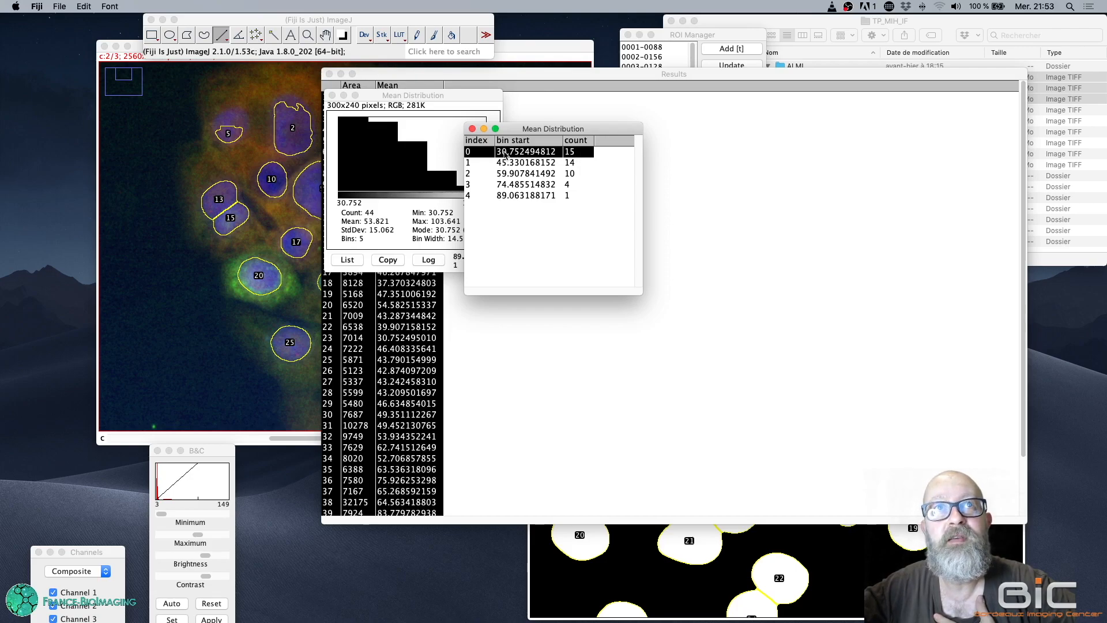
{"action": "left_click", "coordinate": [576, 163]}
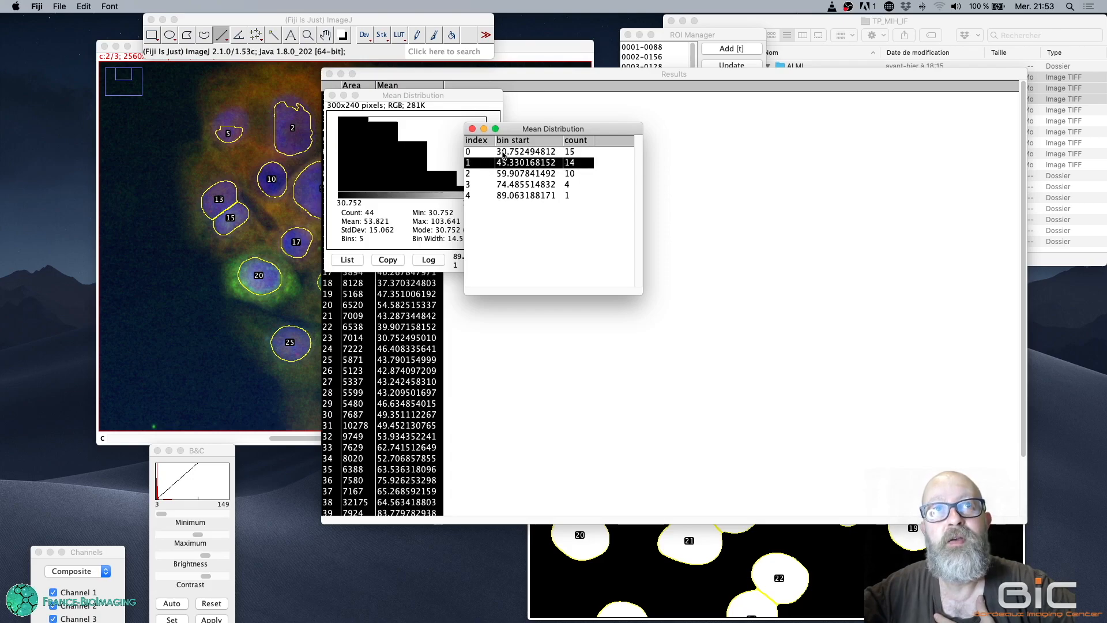
{"action": "left_click", "coordinate": [572, 174]}
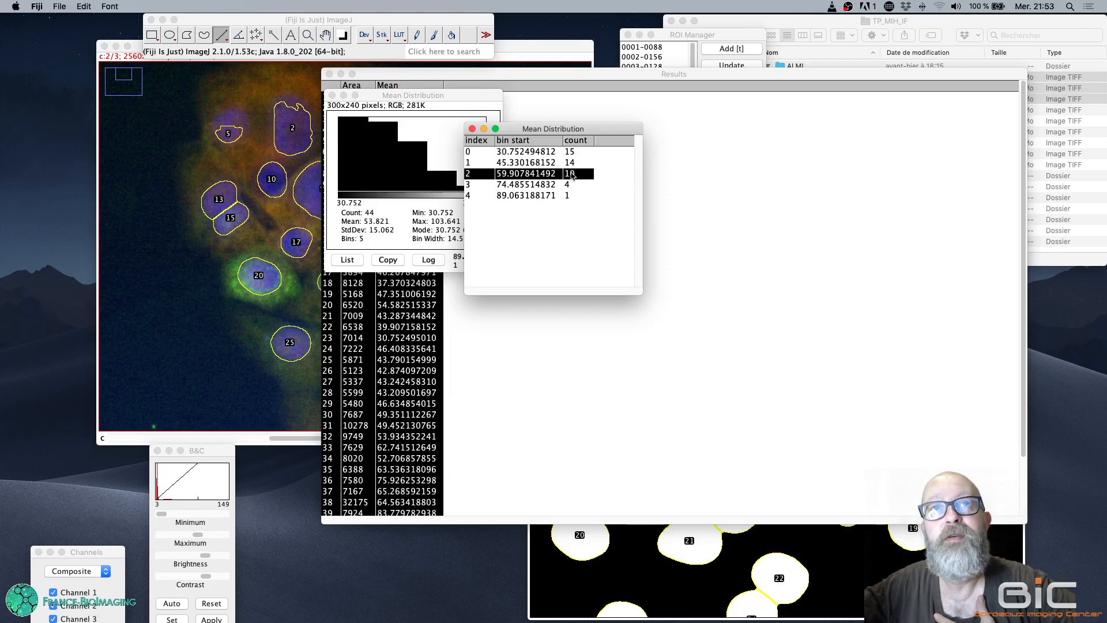
{"action": "left_click_drag", "start_coordinate": [577, 164], "coordinate": [576, 198]}
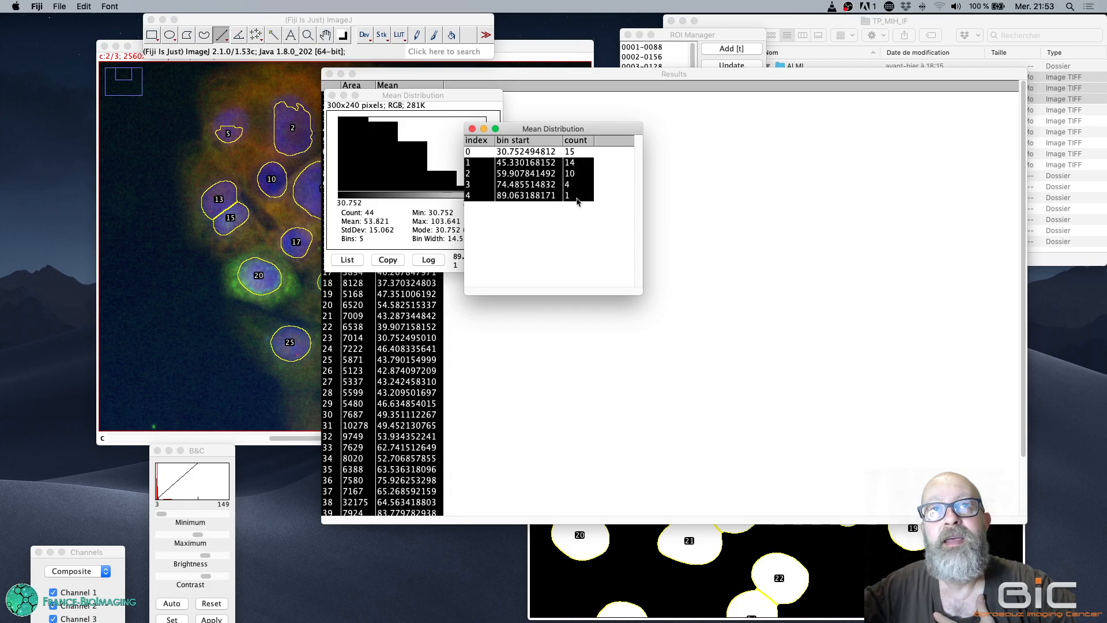
{"action": "left_click", "coordinate": [505, 152]}
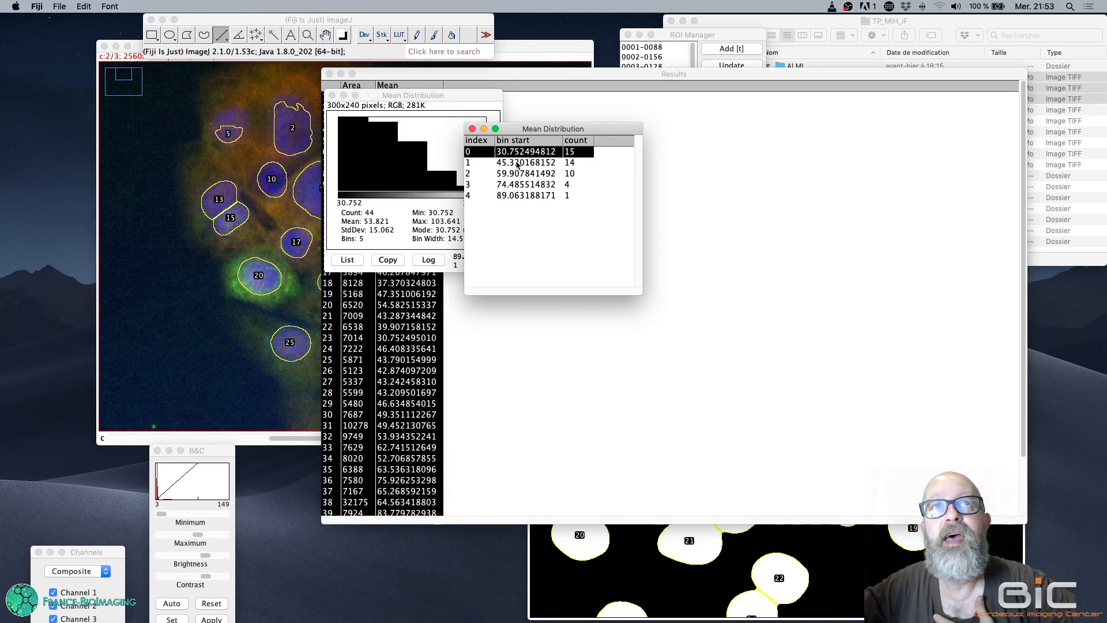
{"action": "left_click_drag", "start_coordinate": [517, 164], "coordinate": [523, 197]}
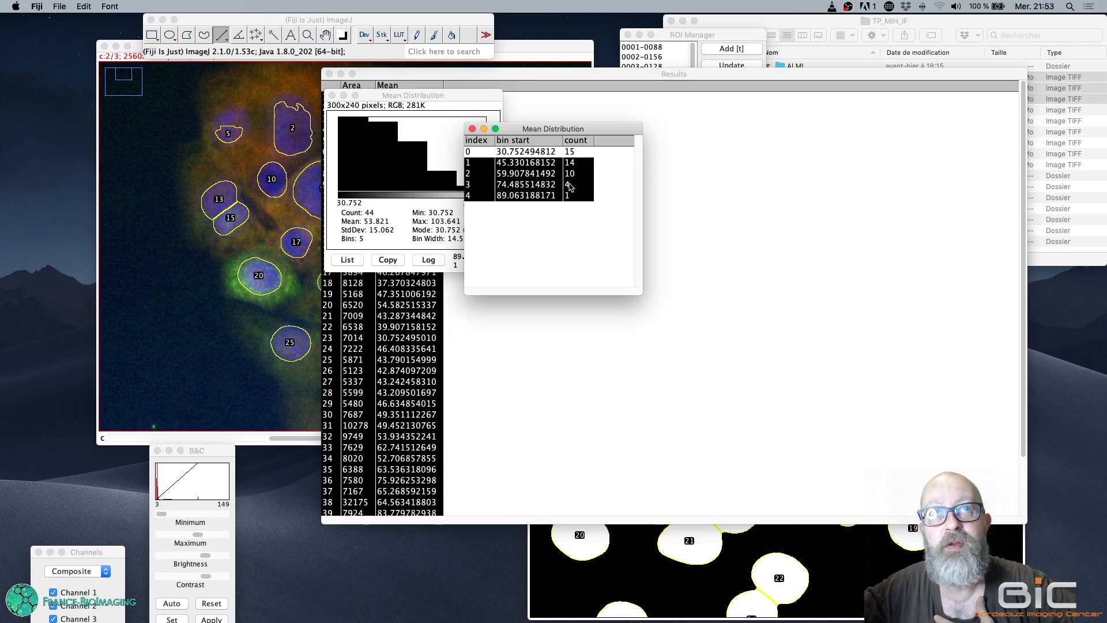
Close the Mean Distribution list and histogram, and move the Results table off the Composite image
{"action": "left_click", "coordinate": [472, 128]}
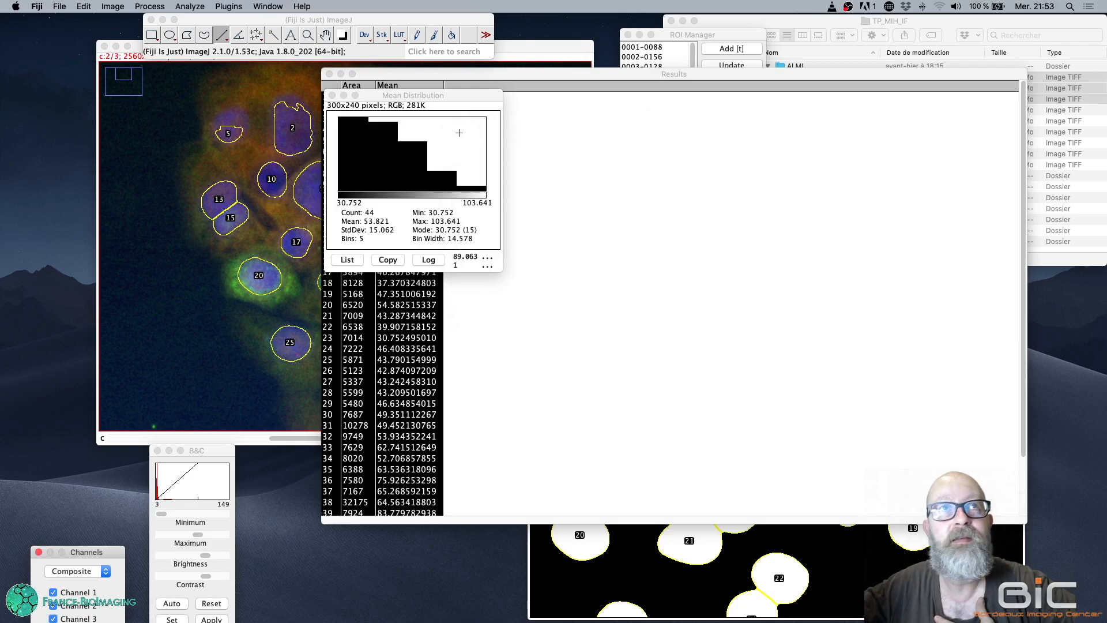
{"action": "left_click", "coordinate": [332, 95]}
{"action": "left_click_drag", "start_coordinate": [448, 74], "coordinate": [686, 64]}
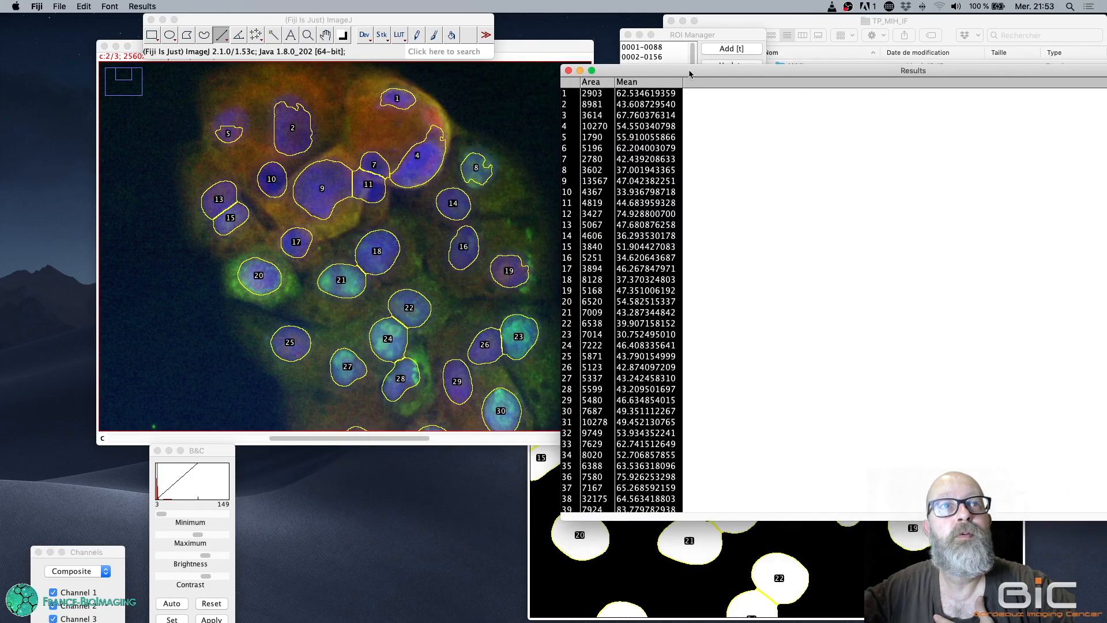
Hide channels 1 and 3 of the Composite to show only channel 2, and highlight nucleus 2's row in the Results table
{"action": "left_click_drag", "start_coordinate": [99, 552], "coordinate": [369, 427]}
{"action": "left_click", "coordinate": [335, 472]}
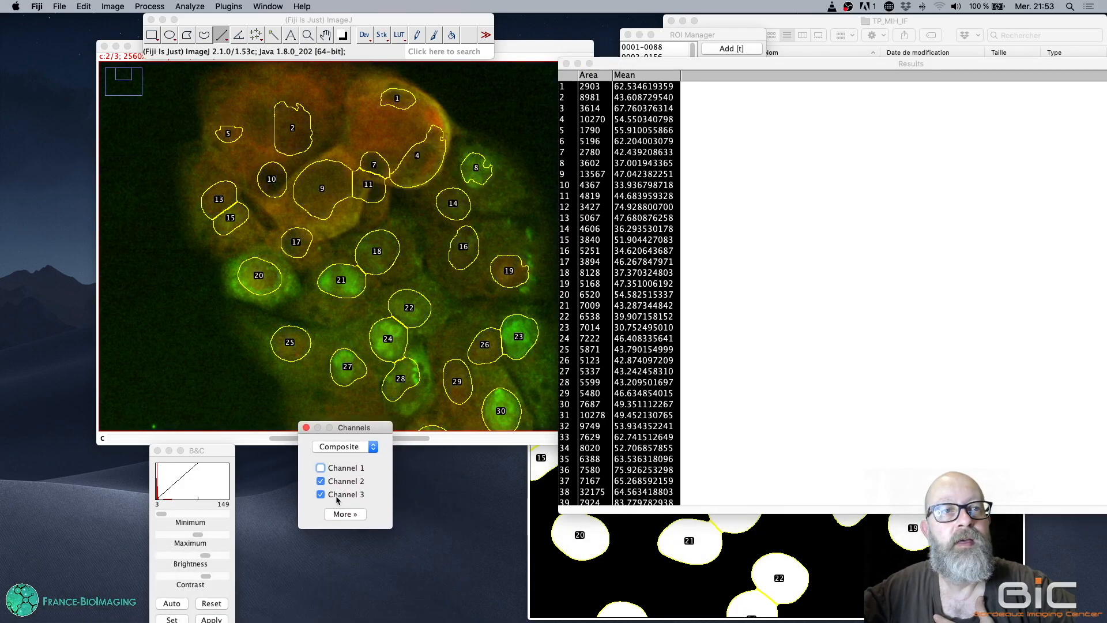
{"action": "left_click", "coordinate": [320, 494]}
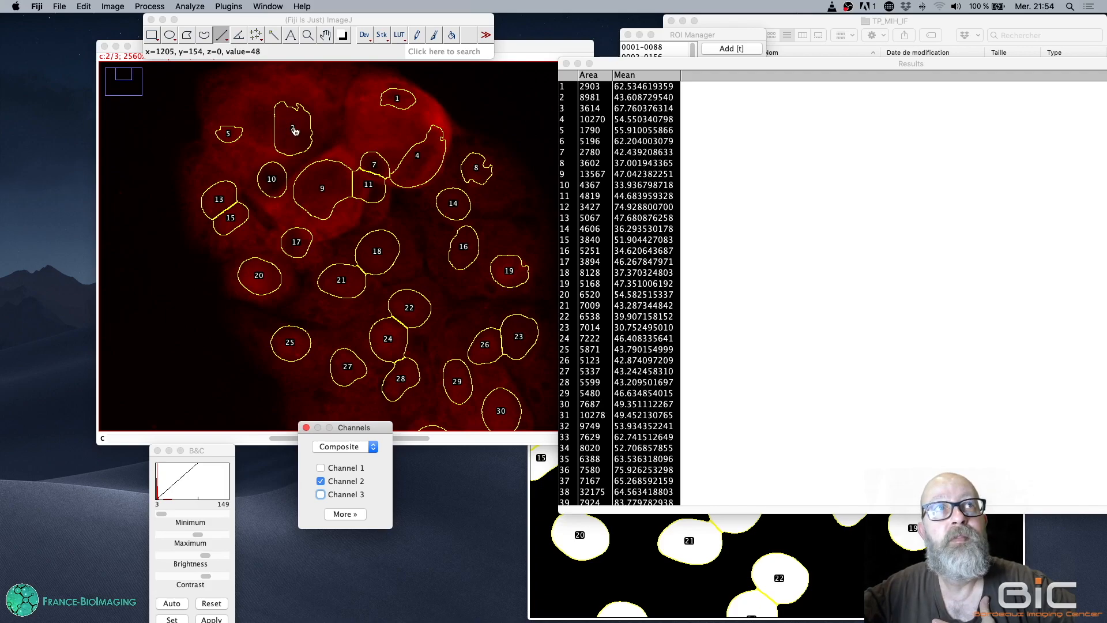
{"action": "left_click", "coordinate": [636, 99]}
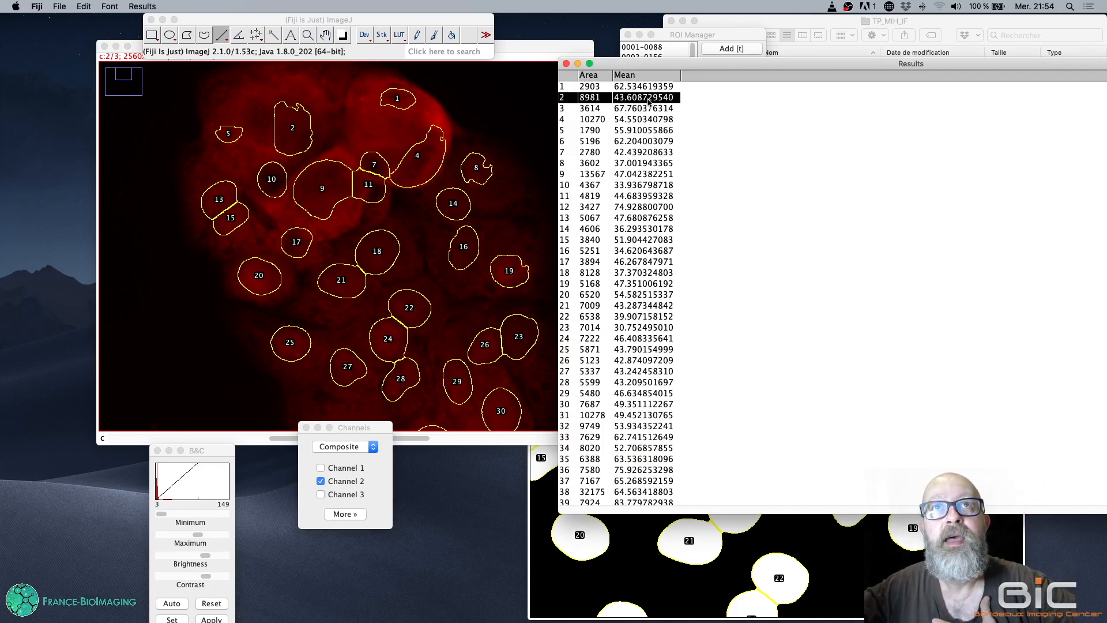
Reposition the Results table and rename it Channel2
{"action": "left_click_drag", "start_coordinate": [648, 64], "coordinate": [480, 43]}
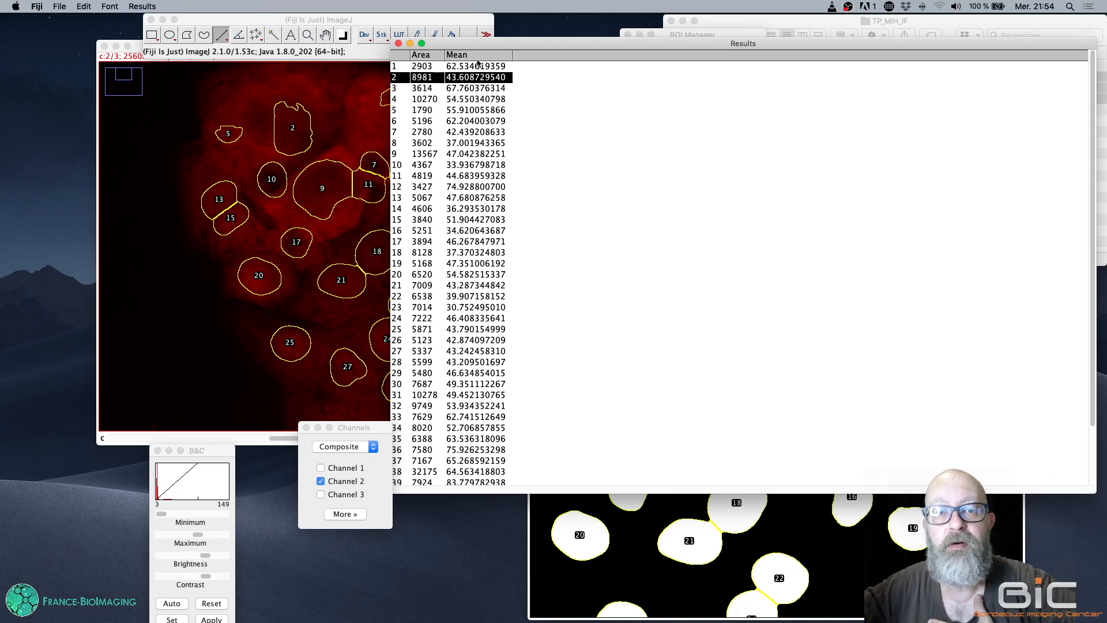
{"action": "left_click_drag", "start_coordinate": [481, 45], "coordinate": [473, 167]}
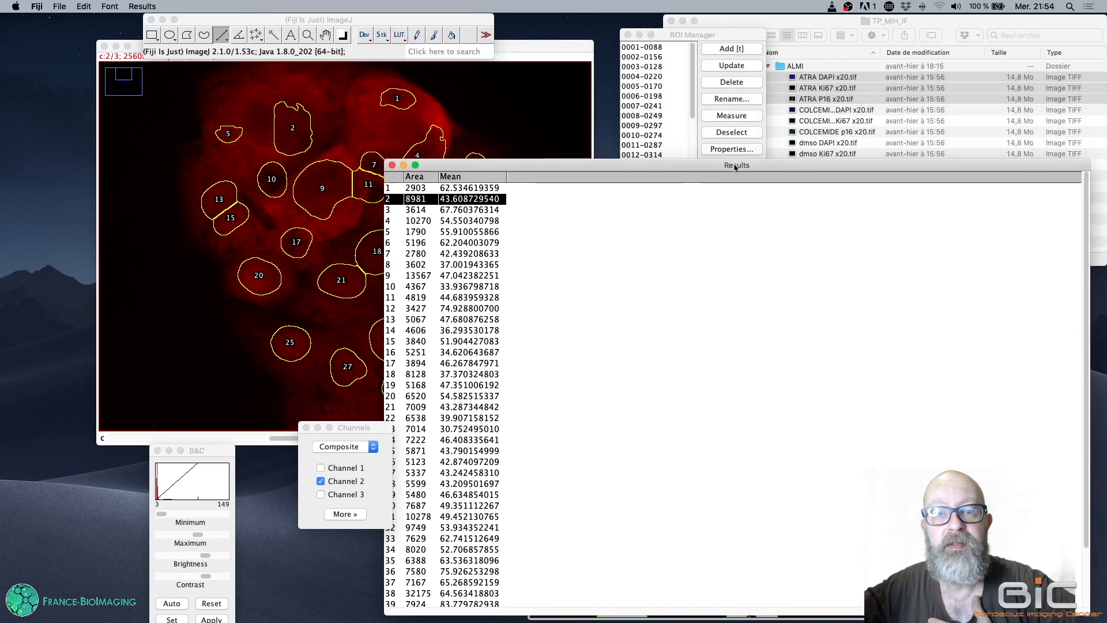
{"action": "left_click", "coordinate": [61, 7]}
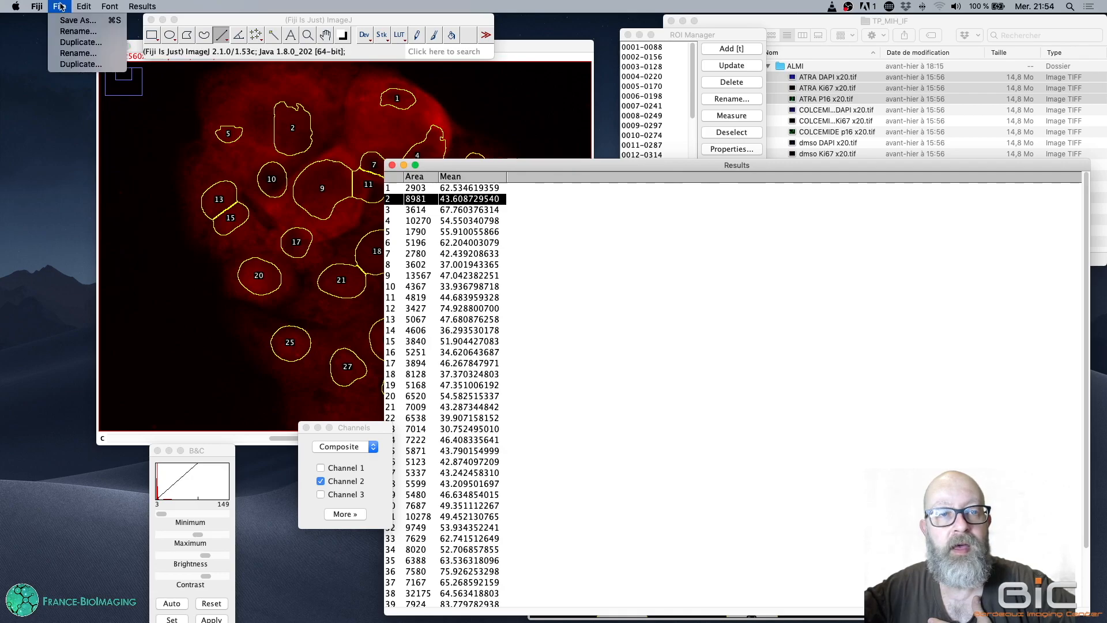
{"action": "left_click", "coordinate": [61, 32]}
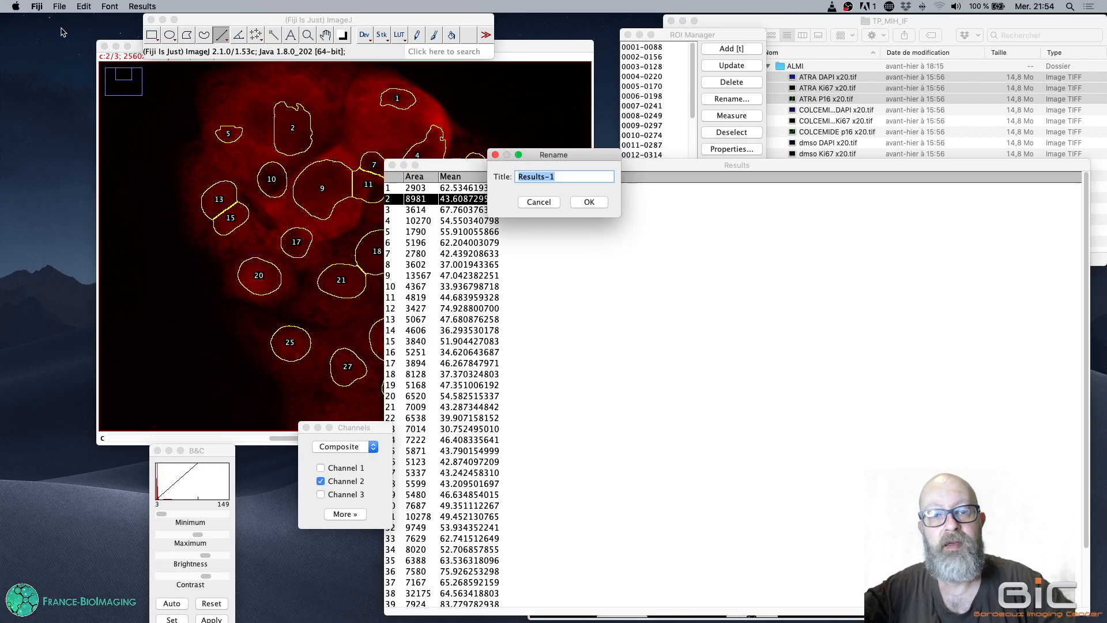
{"action": "type", "text": "Channel2"}
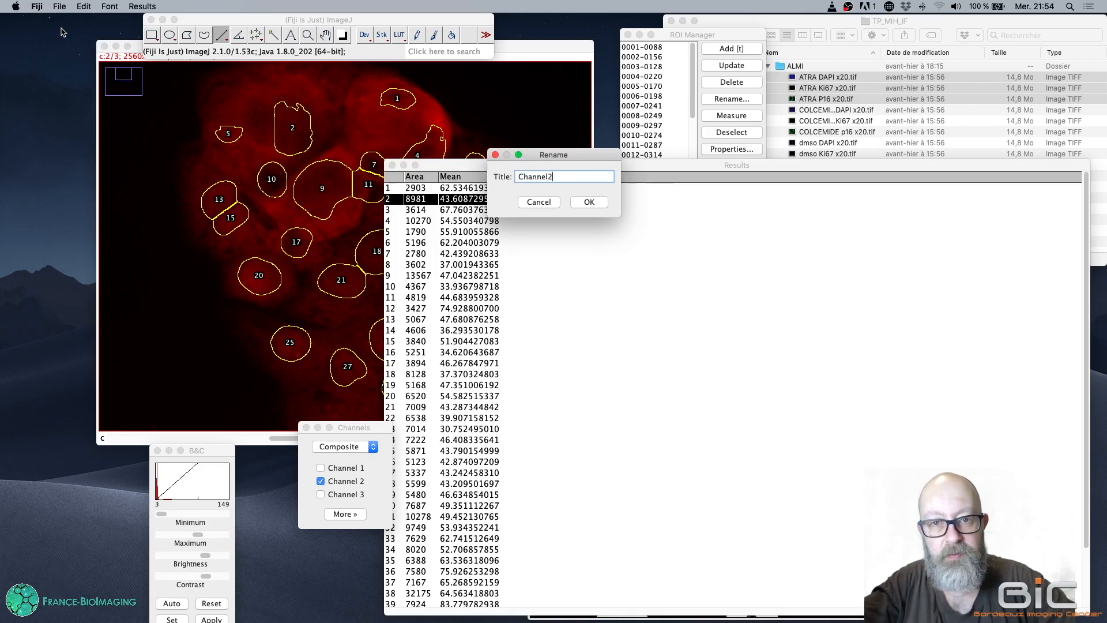
{"action": "key", "text": "Return"}
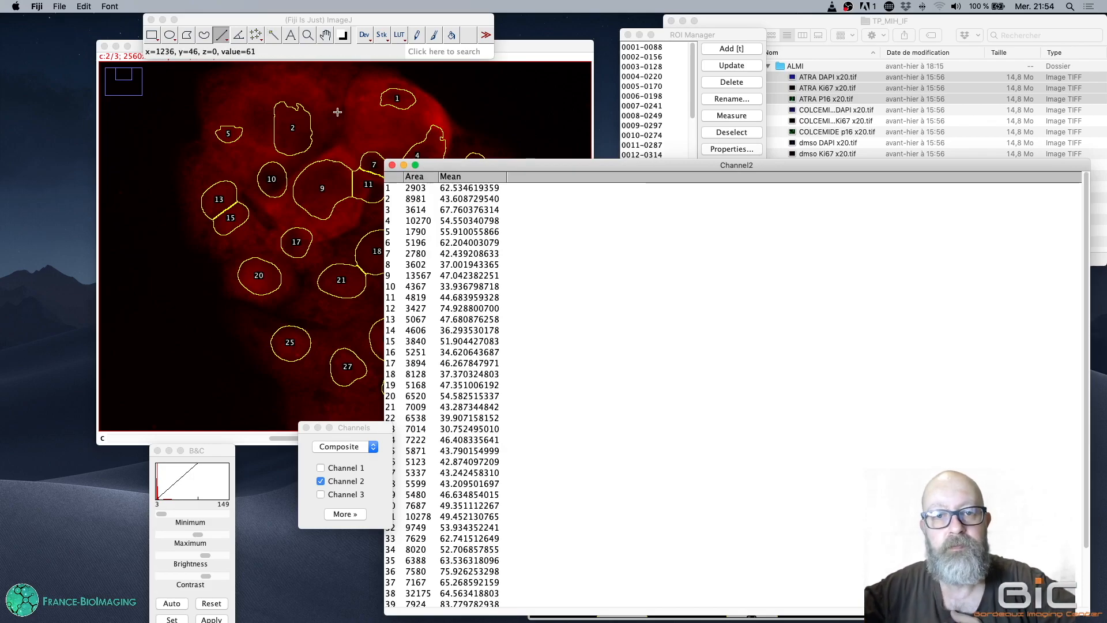
Move the Channel2 table so that it uncovers the ROI Manager and most of the Composite image
{"action": "left_click_drag", "start_coordinate": [445, 167], "coordinate": [326, 167]}
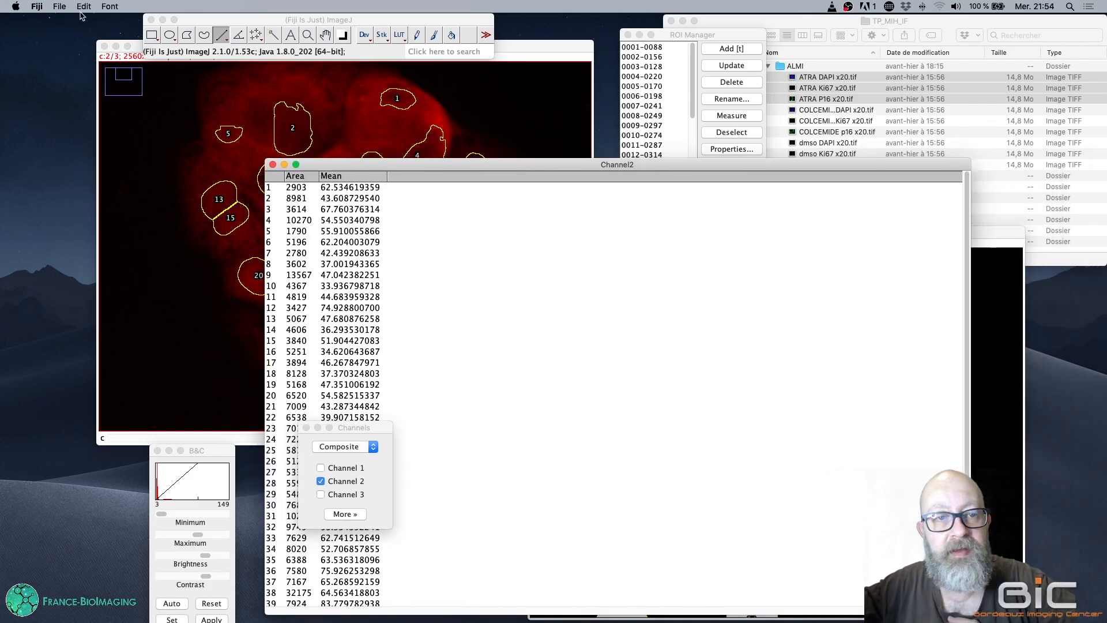
{"action": "left_click", "coordinate": [61, 6]}
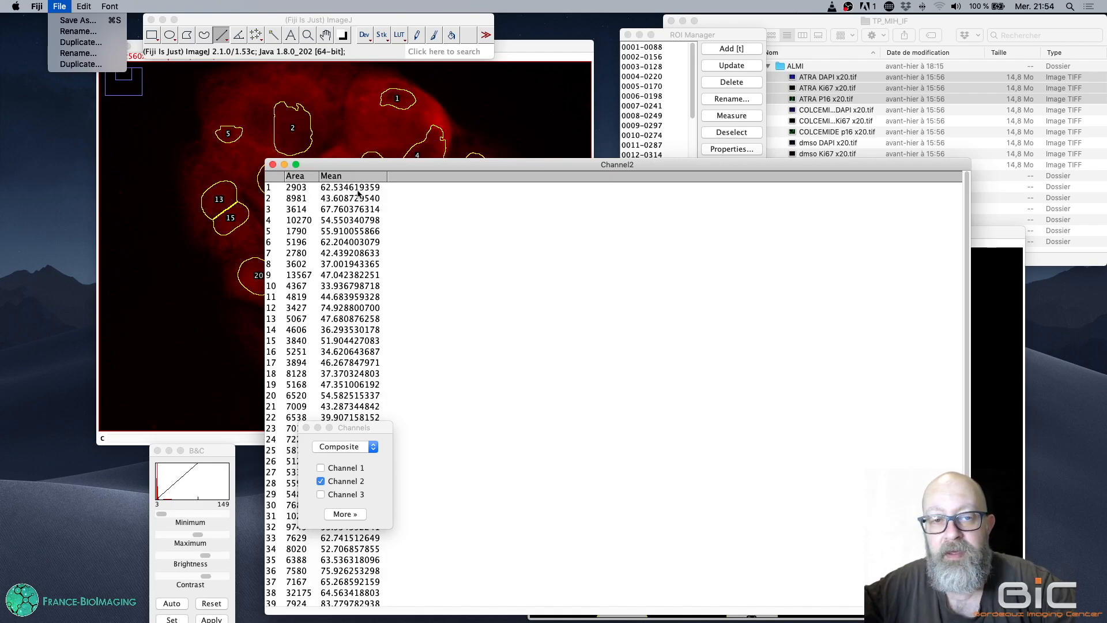
{"action": "left_click_drag", "start_coordinate": [376, 170], "coordinate": [275, 166]}
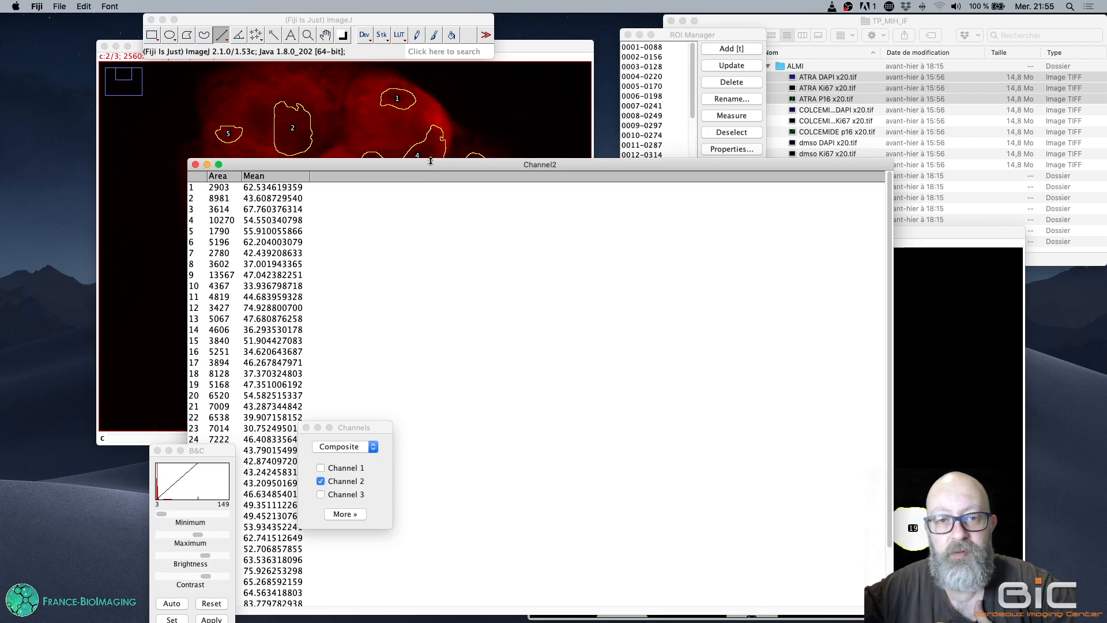
{"action": "left_click_drag", "start_coordinate": [430, 160], "coordinate": [434, 348]}
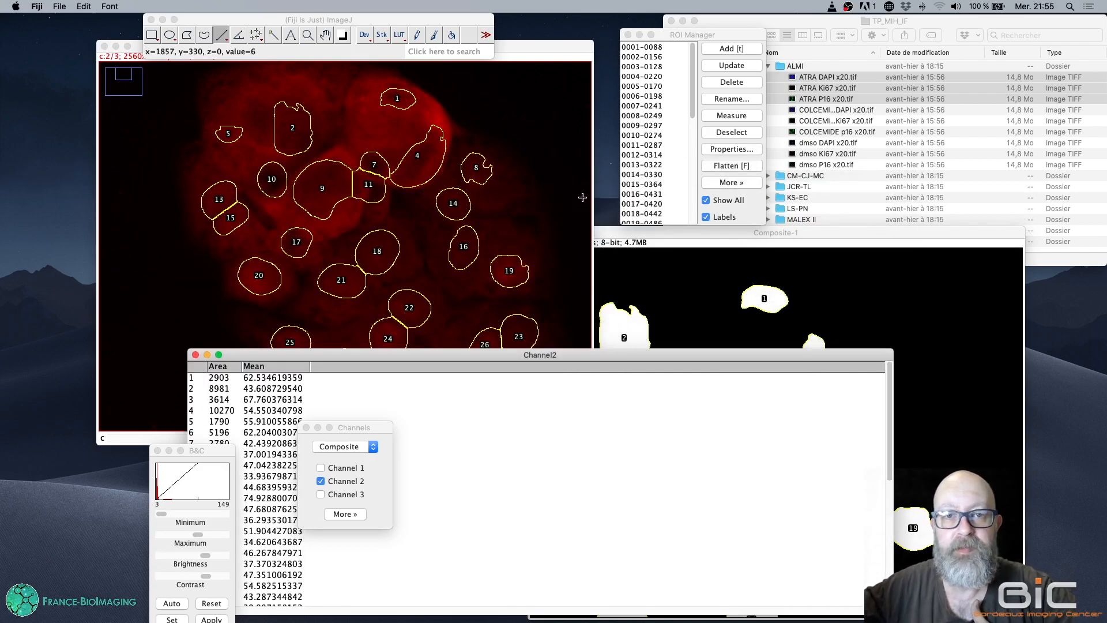
Make channel 3 the active channel of the Composite and display it together with channel 2
{"action": "left_click", "coordinate": [558, 56]}
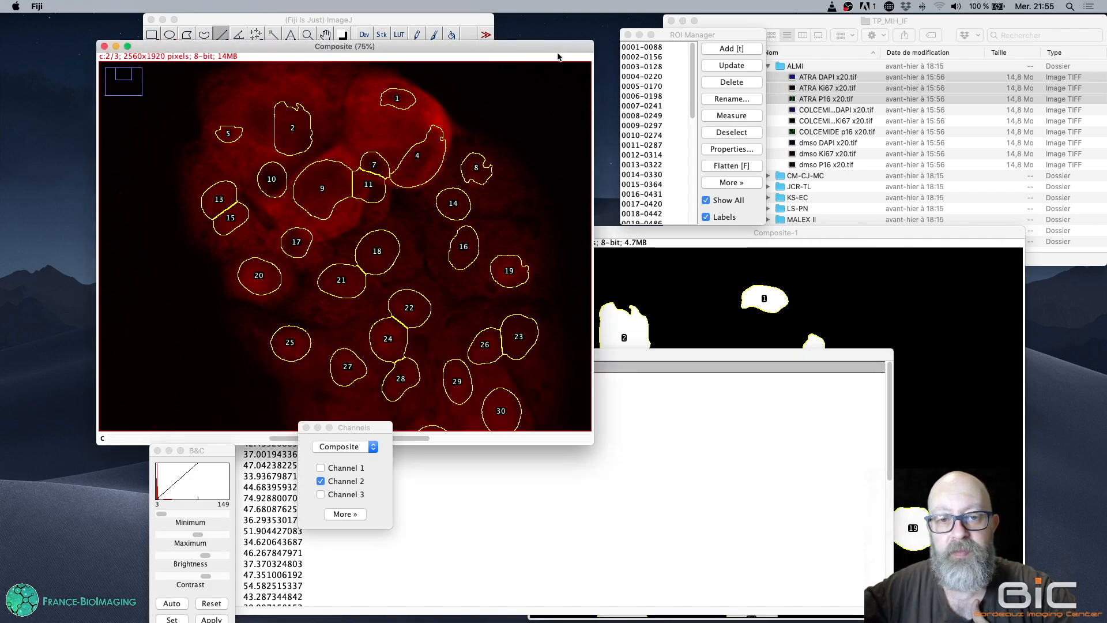
{"action": "left_click_drag", "start_coordinate": [345, 427], "coordinate": [73, 462]}
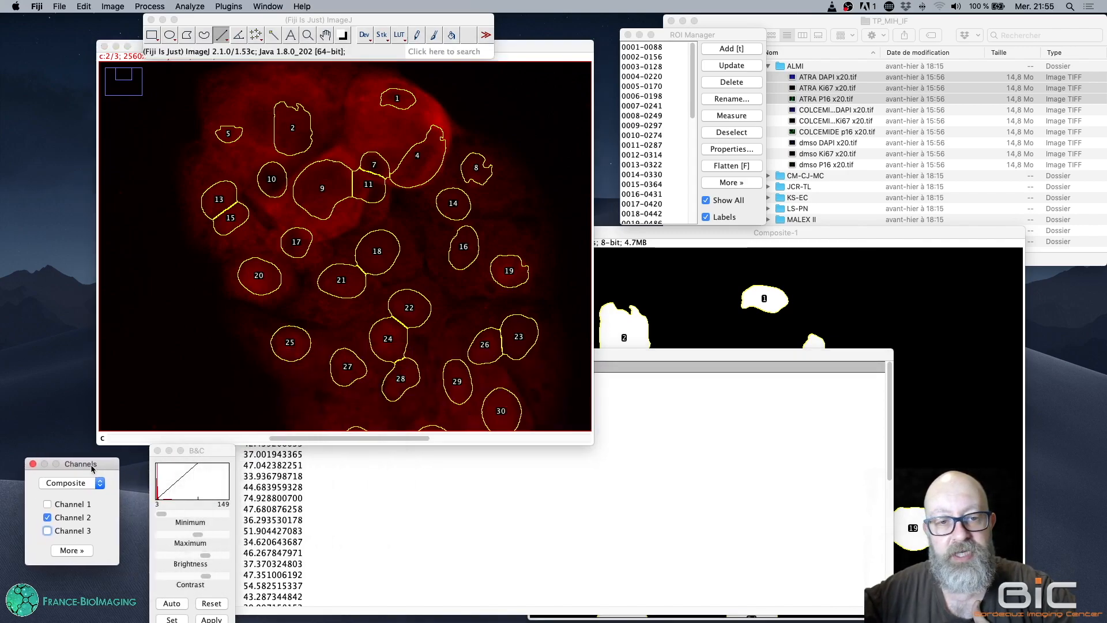
{"action": "left_click", "coordinate": [542, 436]}
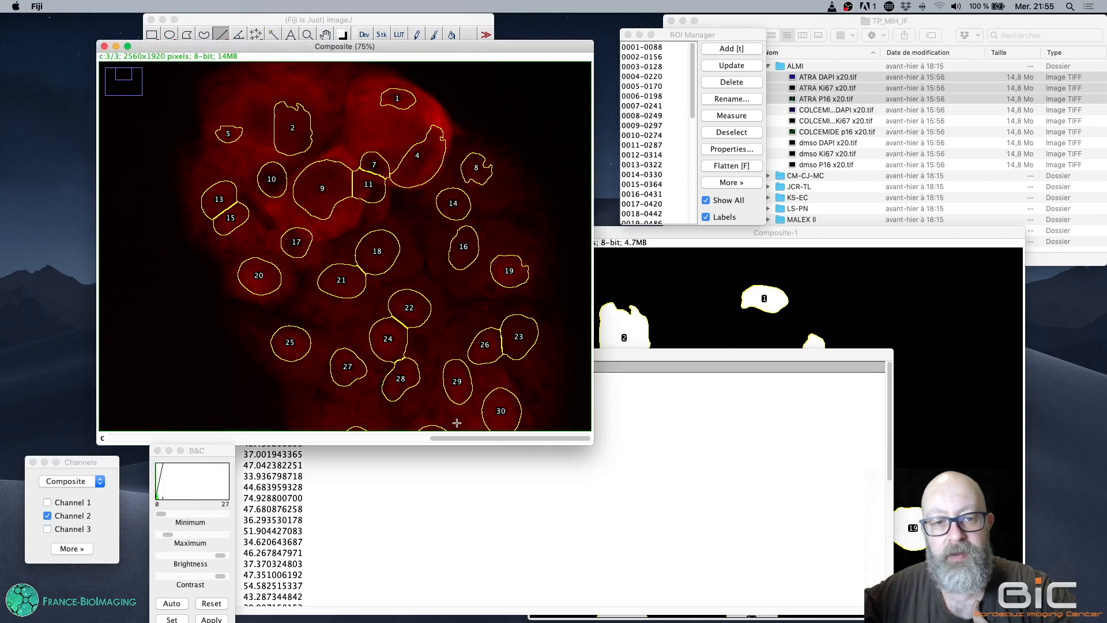
{"action": "left_click", "coordinate": [47, 529]}
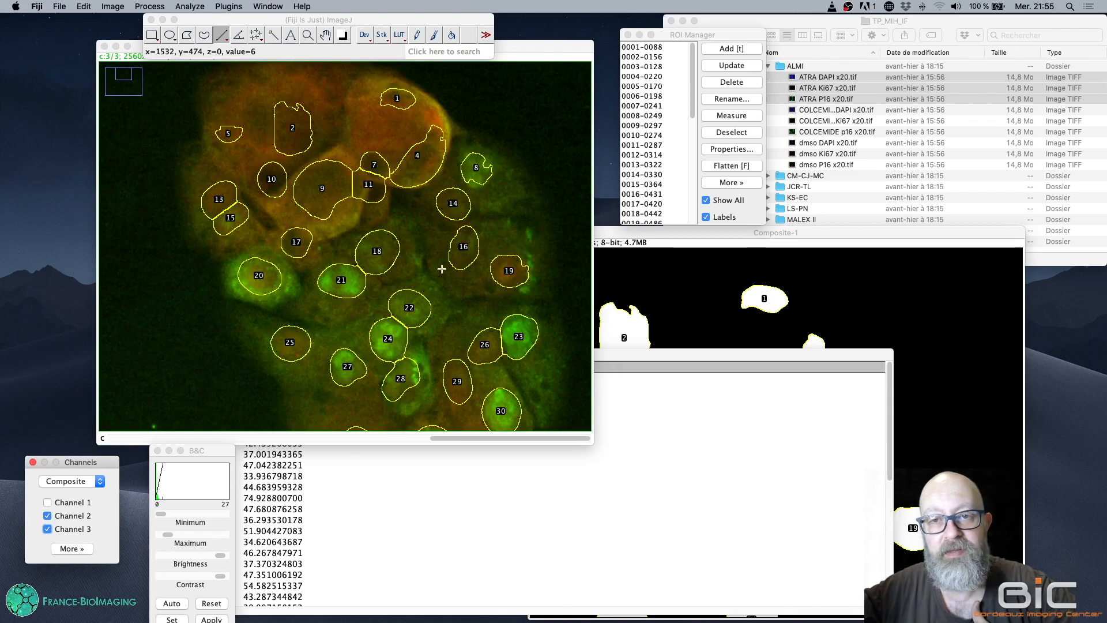
Measure all ROIs on channel 3 of the Composite and move the new Results table off most of the image
{"action": "left_click", "coordinate": [705, 38]}
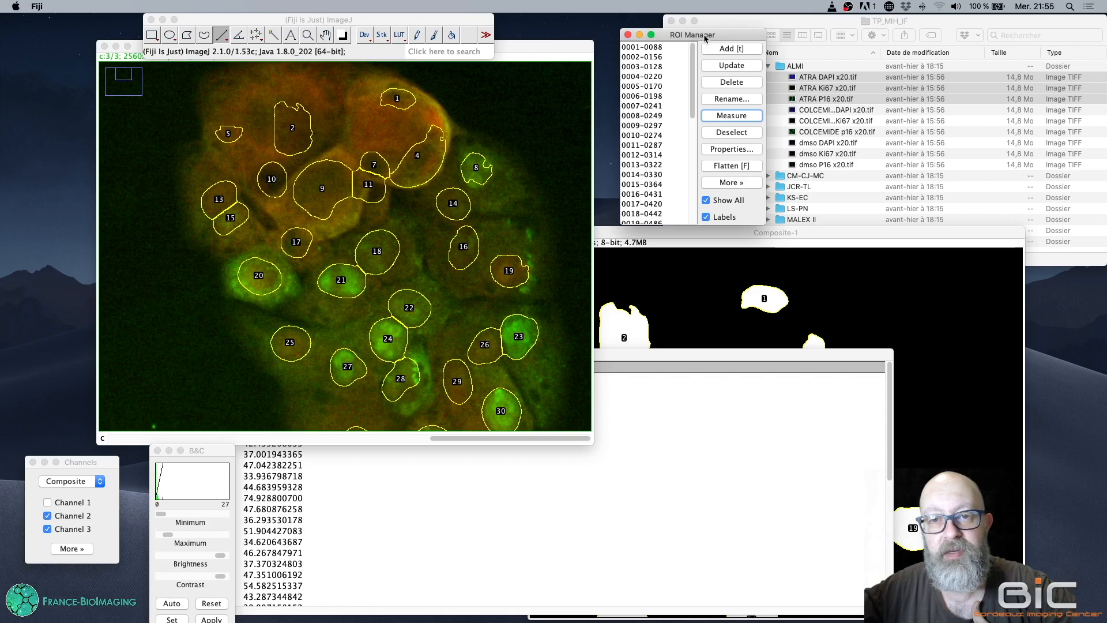
{"action": "left_click", "coordinate": [731, 115]}
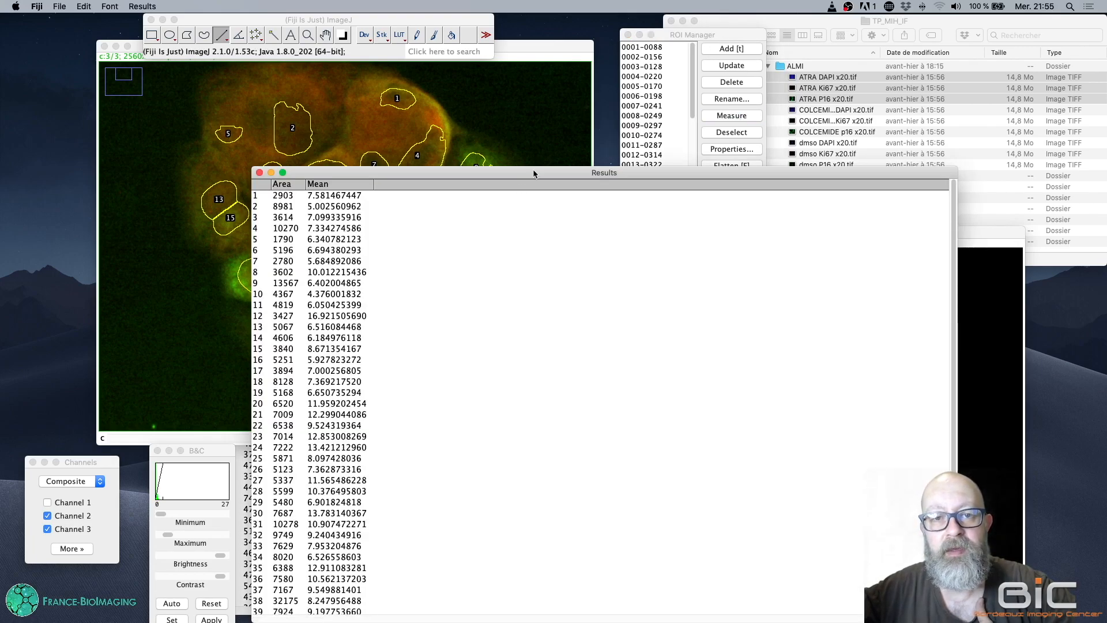
{"action": "left_click_drag", "start_coordinate": [535, 173], "coordinate": [797, 151]}
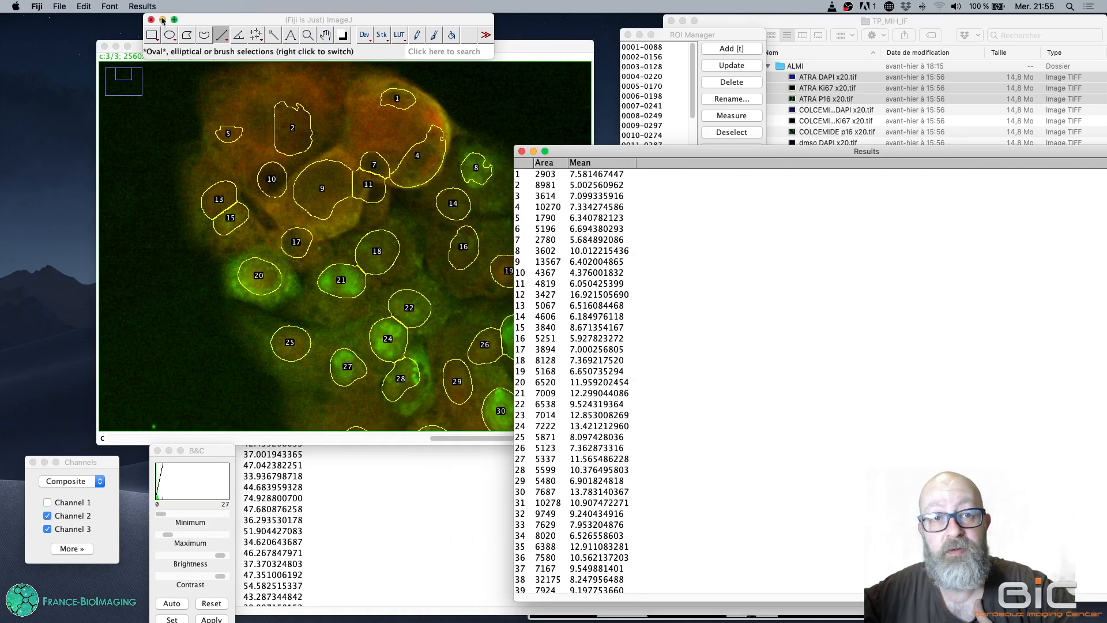
Plot the distribution of the channel 3 Mean values with automatic binning, and arrange the Results and Channel2 tables for comparison
{"action": "left_click", "coordinate": [143, 6]}
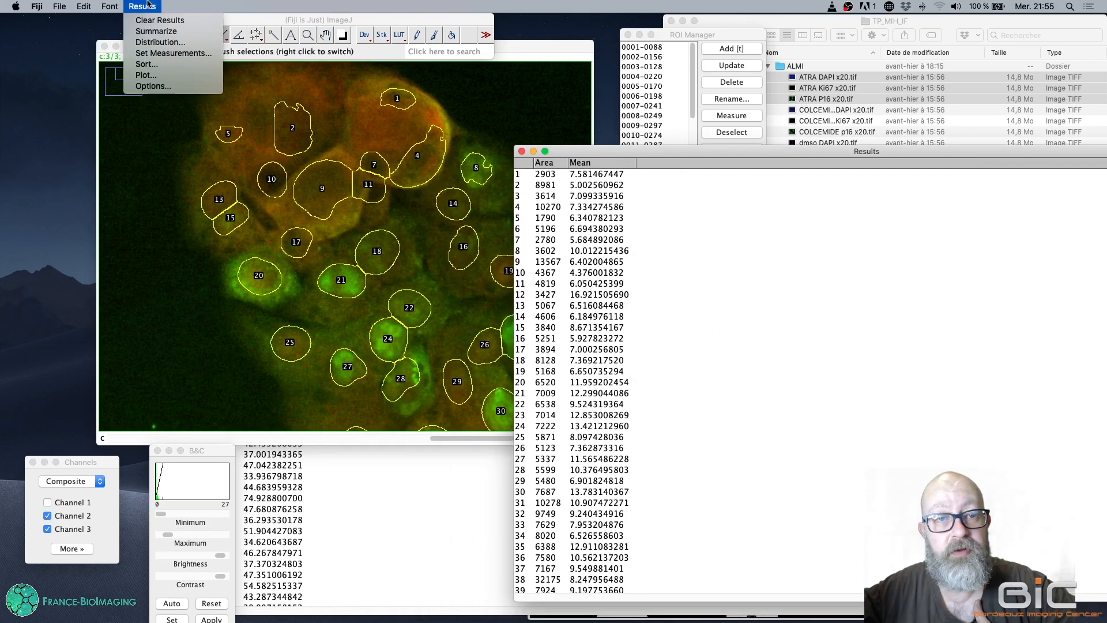
{"action": "left_click", "coordinate": [164, 43]}
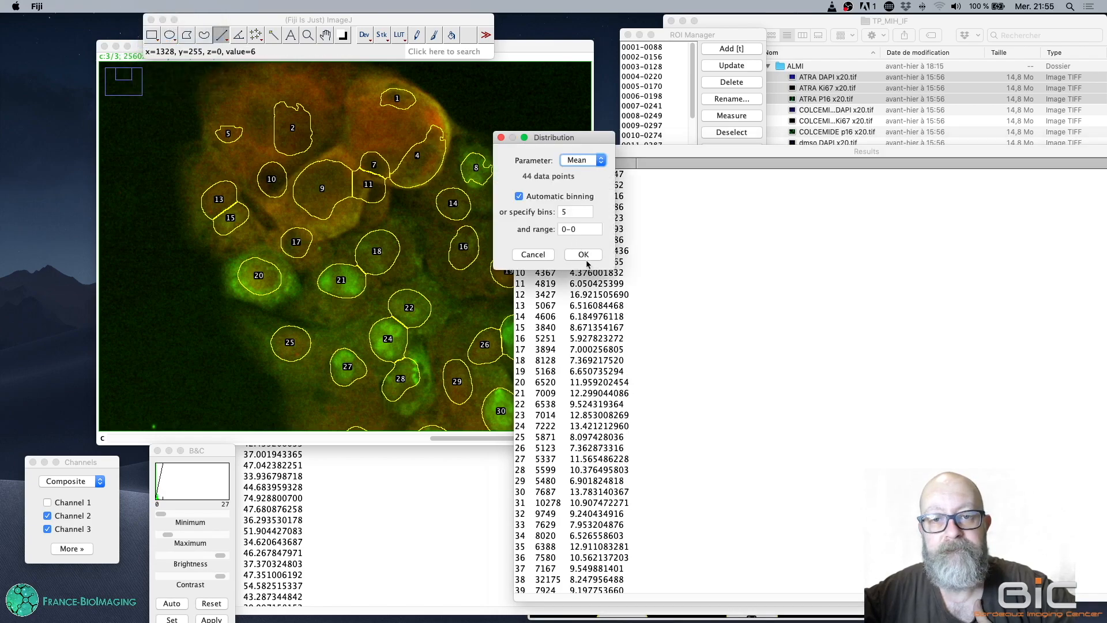
{"action": "left_click", "coordinate": [583, 255]}
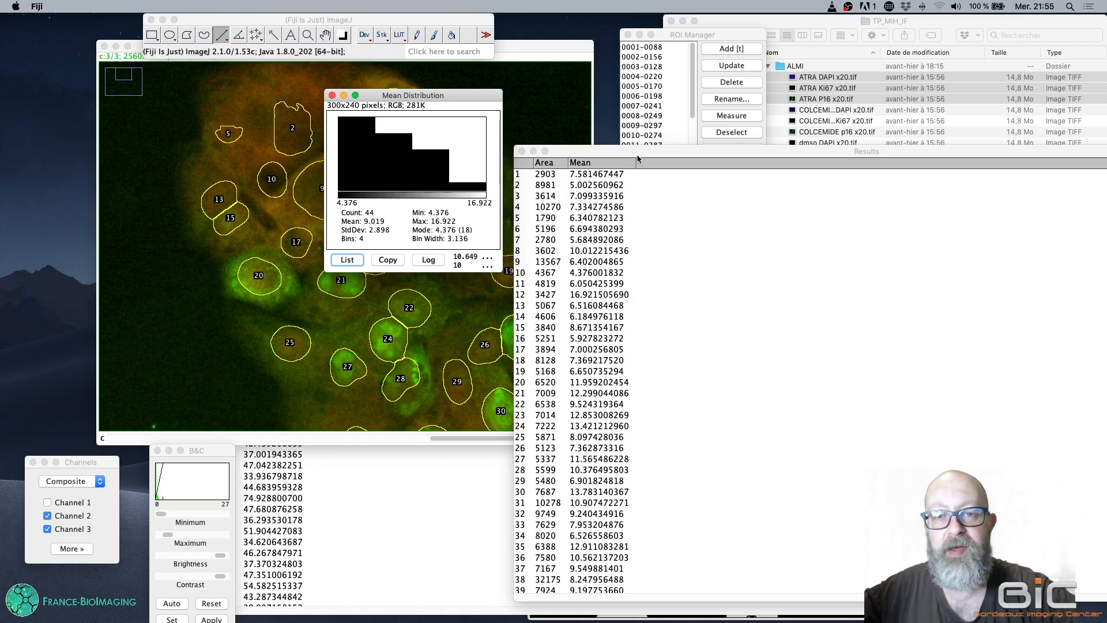
{"action": "left_click_drag", "start_coordinate": [638, 152], "coordinate": [694, 141]}
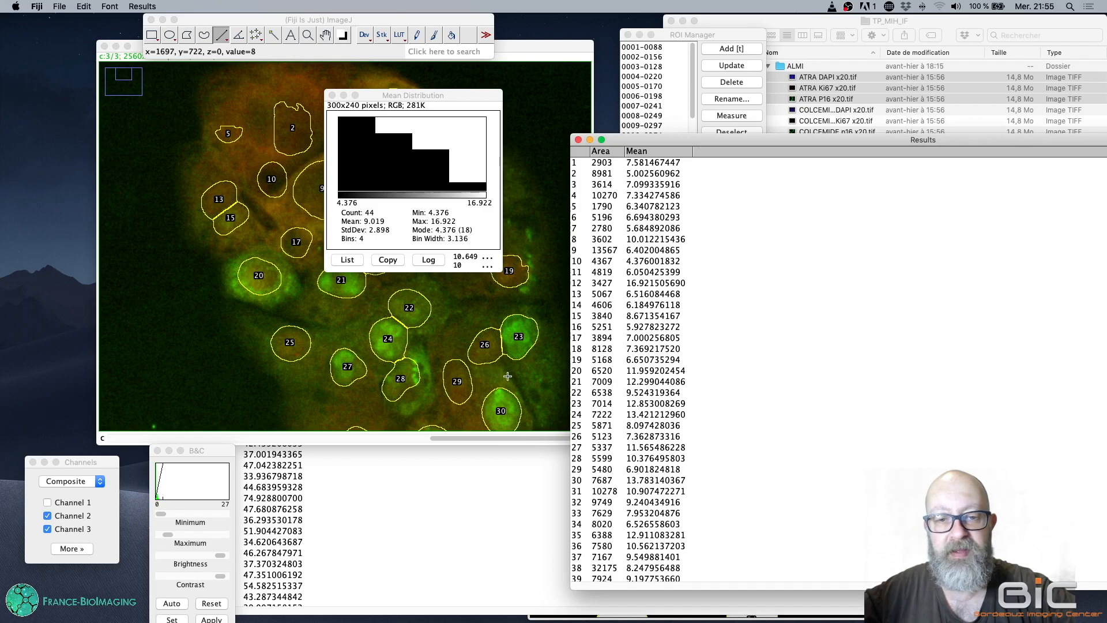
{"action": "left_click", "coordinate": [465, 485]}
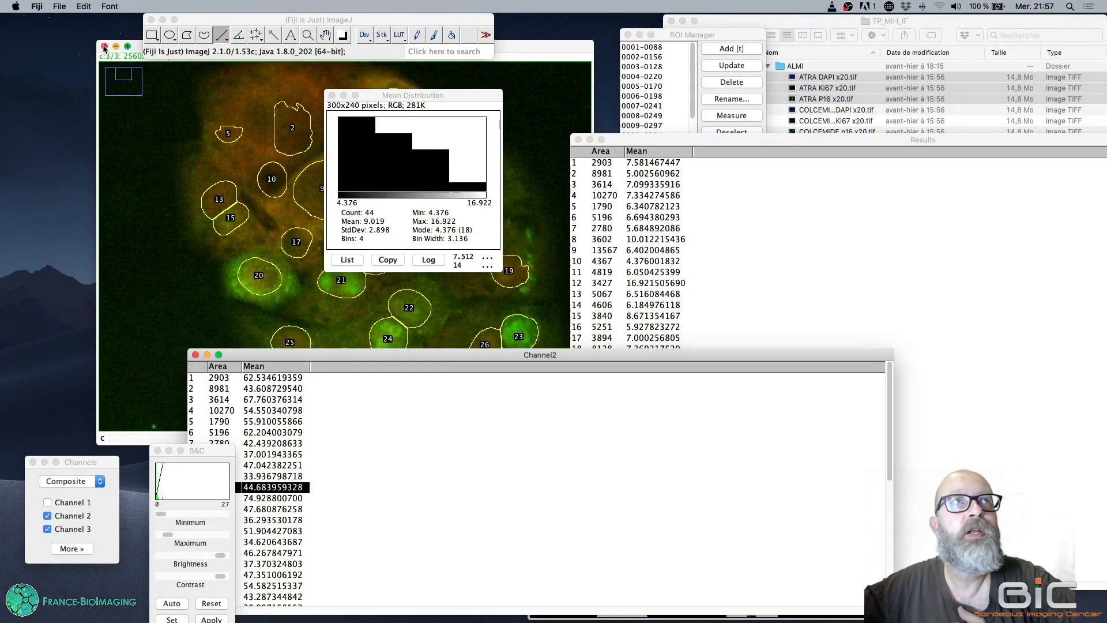
Close all open images at once and discard their unsaved changes
{"action": "left_click", "coordinate": [189, 20]}
{"action": "left_click", "coordinate": [59, 6]}
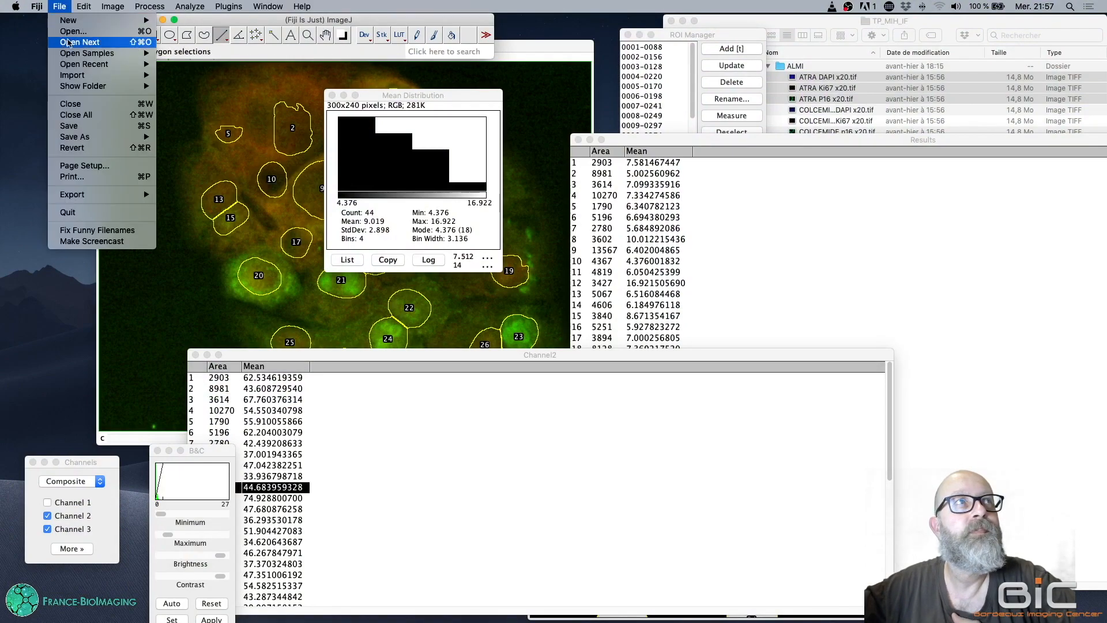
{"action": "left_click", "coordinate": [110, 115]}
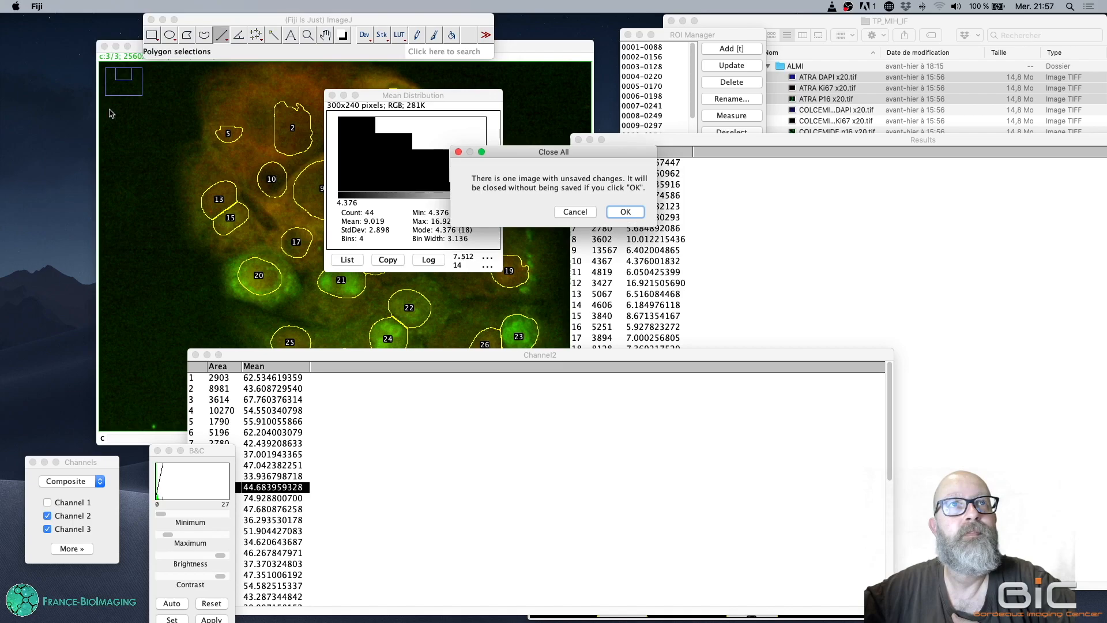
{"action": "left_click", "coordinate": [622, 213]}
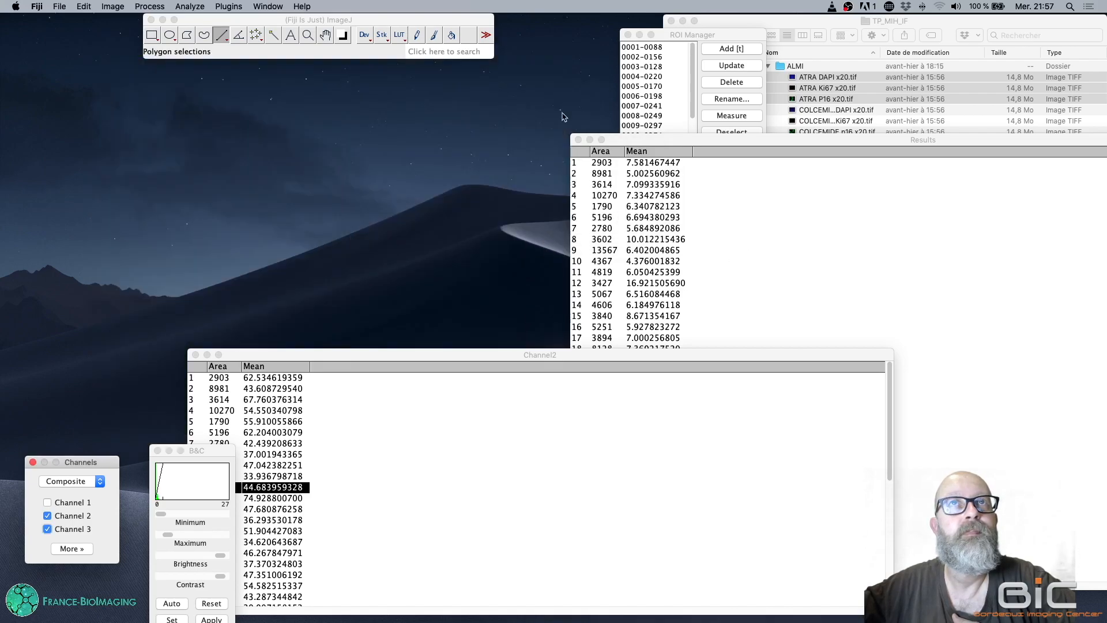
Close the ROI Manager, the Results table without saving its measurements, and the Channel2 table
{"action": "left_click", "coordinate": [628, 35]}
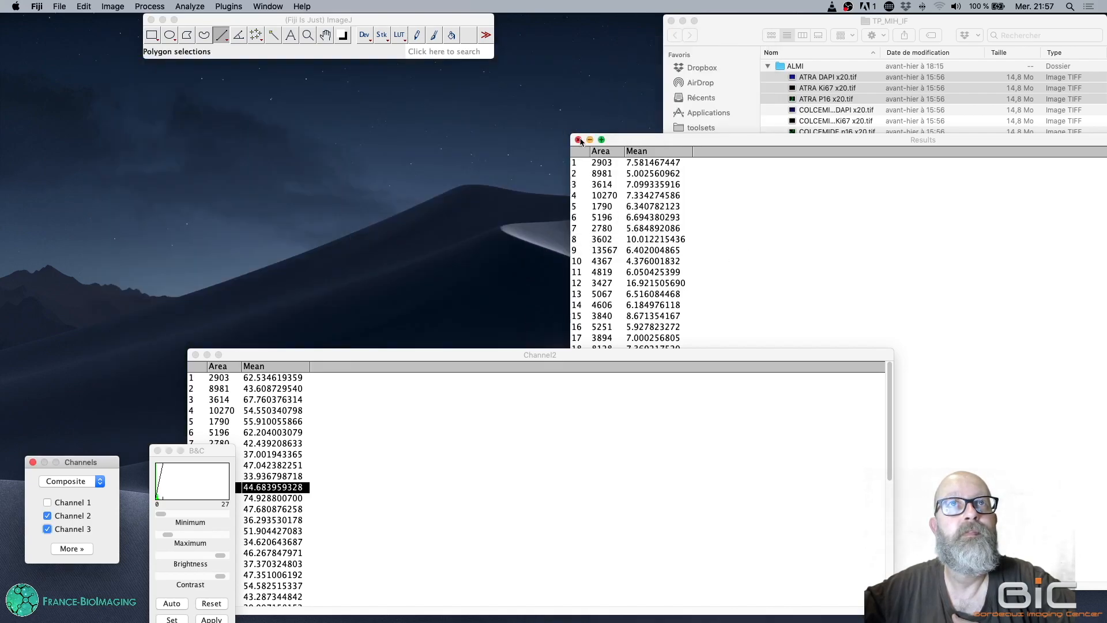
{"action": "left_click", "coordinate": [578, 140]}
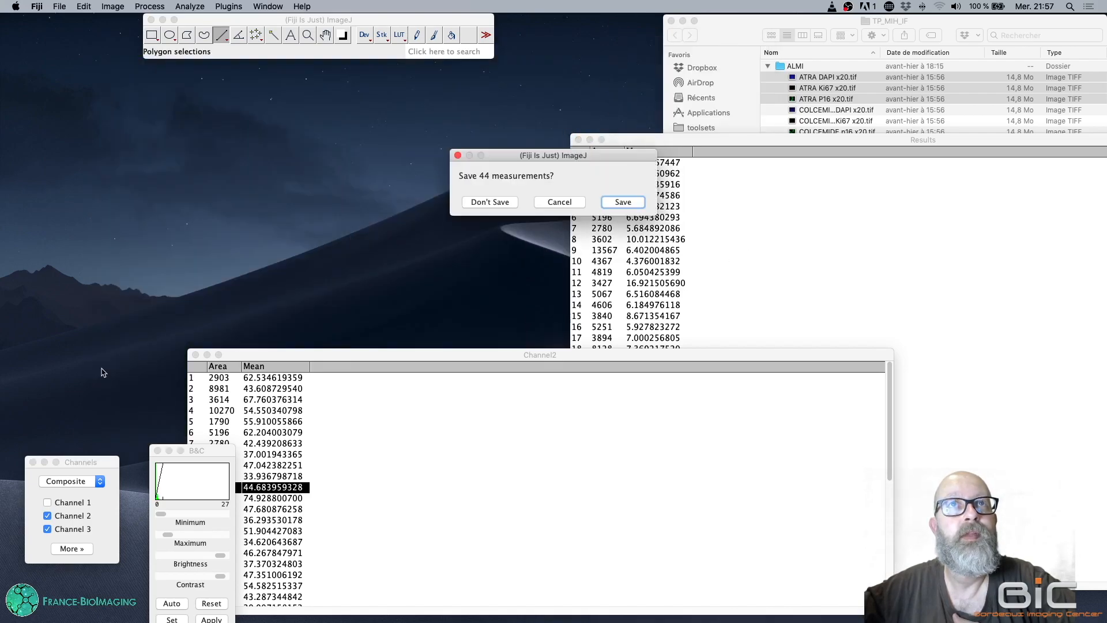
{"action": "left_click", "coordinate": [491, 202]}
{"action": "left_click", "coordinate": [195, 354]}
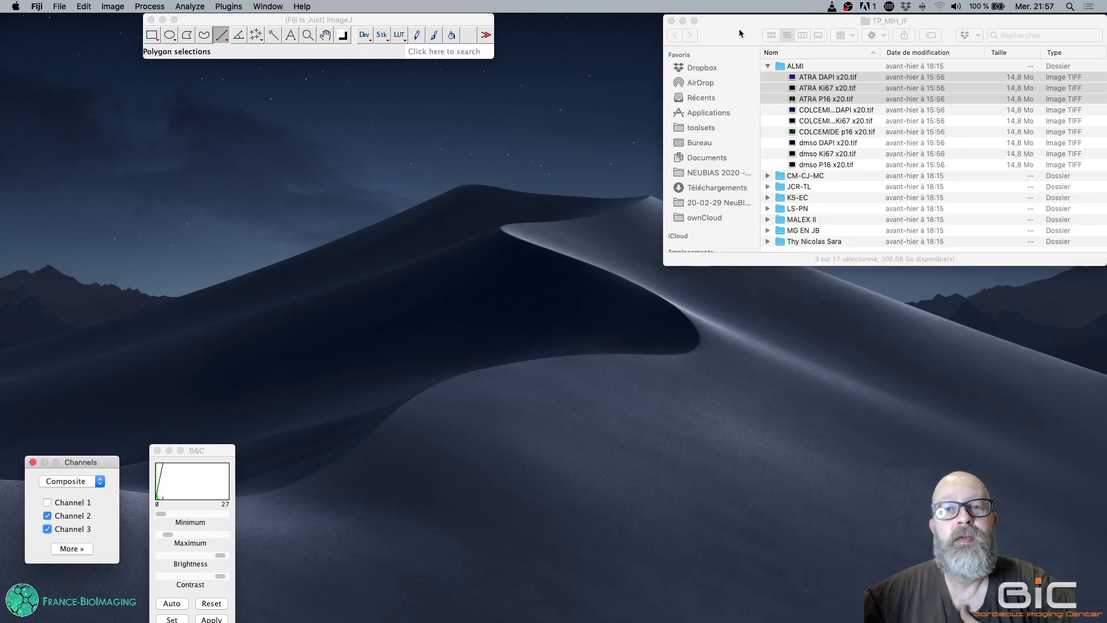
Start the macro Recorder and arrange it, the TP_MIH_IF folder window and the main ImageJ window so that none overlap
{"action": "left_click", "coordinate": [237, 17]}
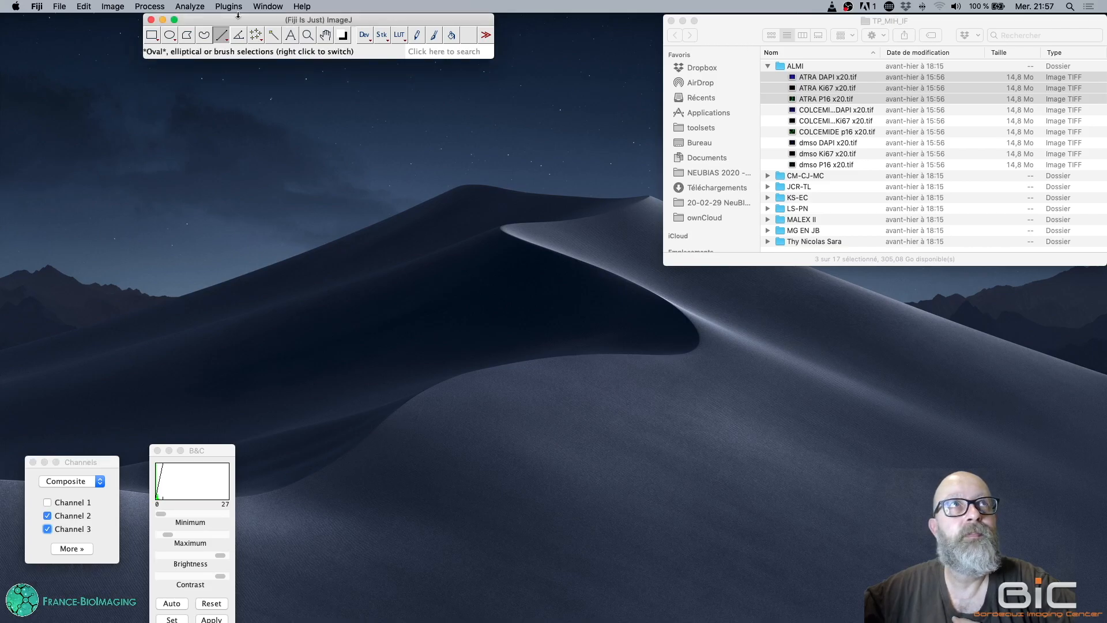
{"action": "left_click", "coordinate": [229, 7]}
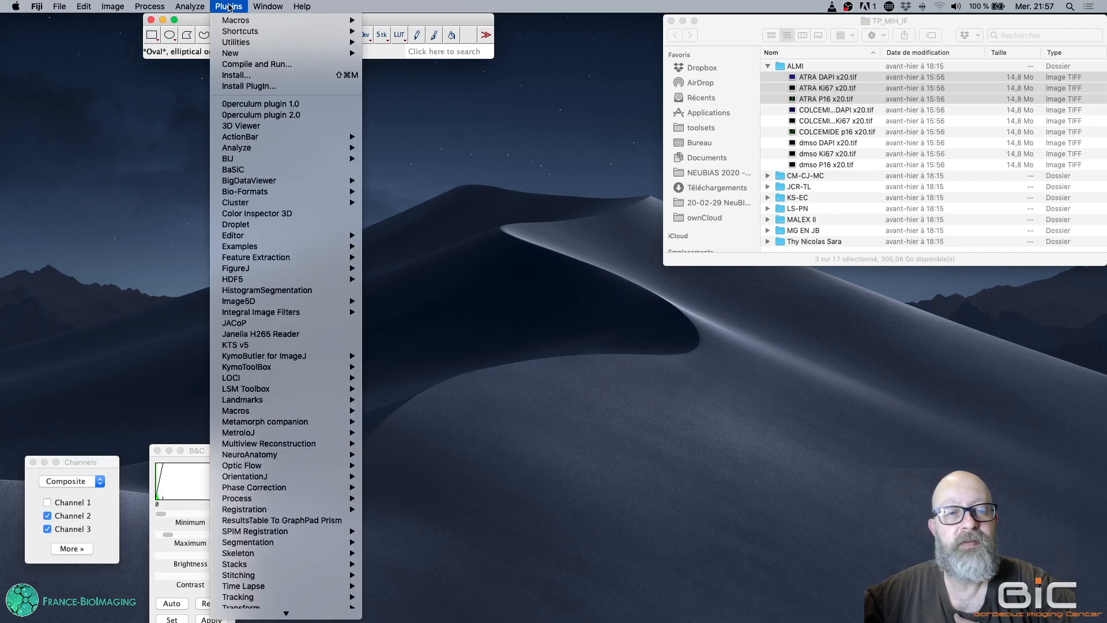
{"action": "mouse_move", "coordinate": [246, 23]}
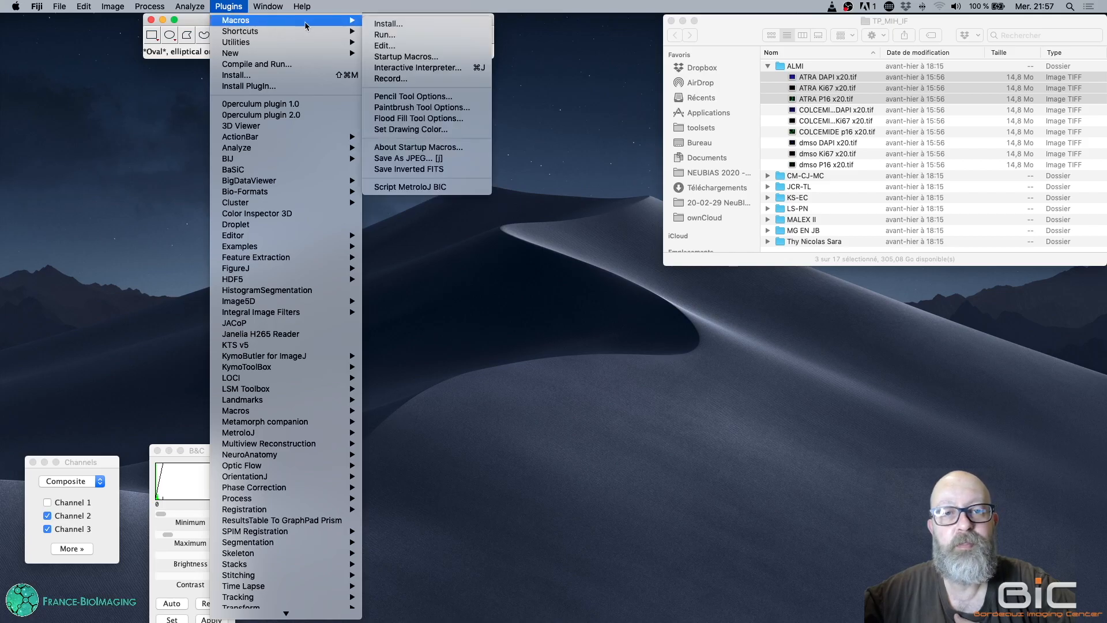
{"action": "left_click", "coordinate": [397, 82]}
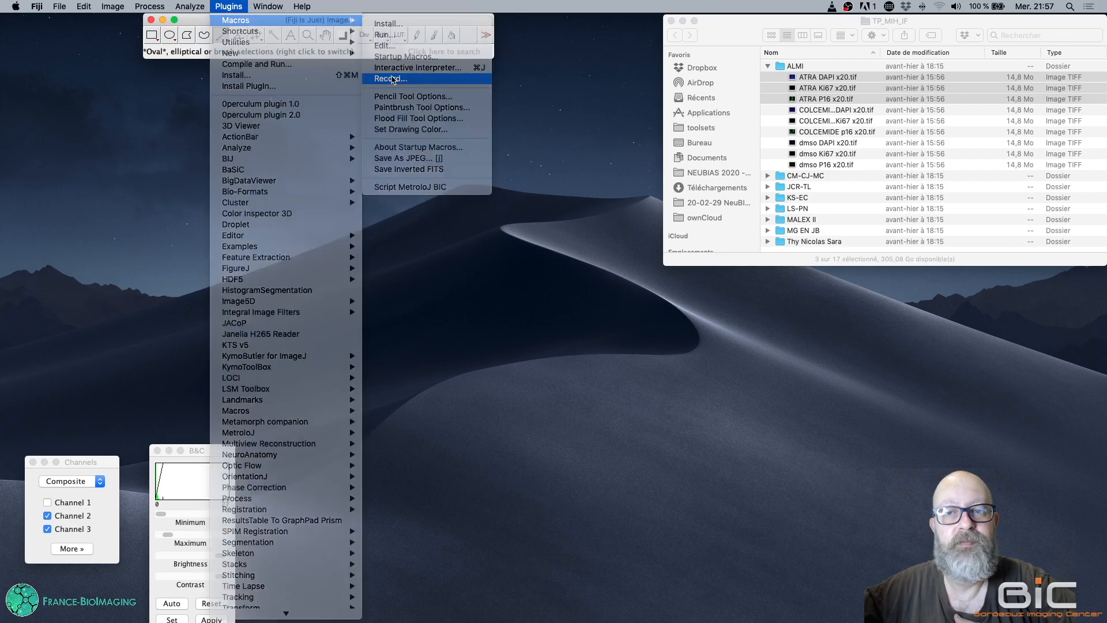
{"action": "left_click_drag", "start_coordinate": [502, 132], "coordinate": [610, 21]}
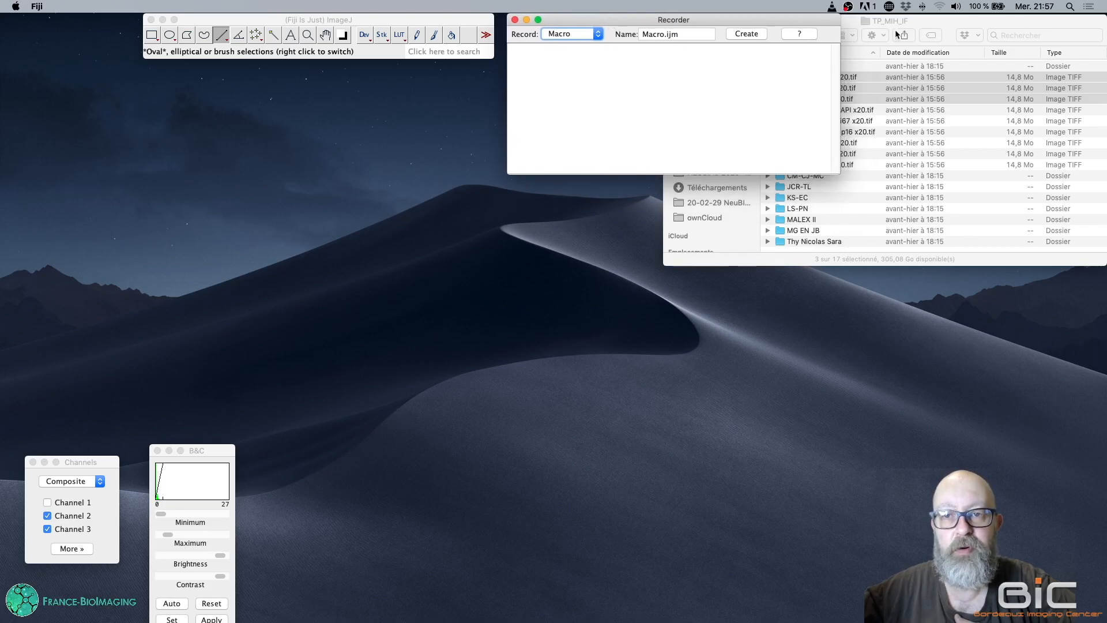
{"action": "left_click_drag", "start_coordinate": [942, 24], "coordinate": [953, 178]}
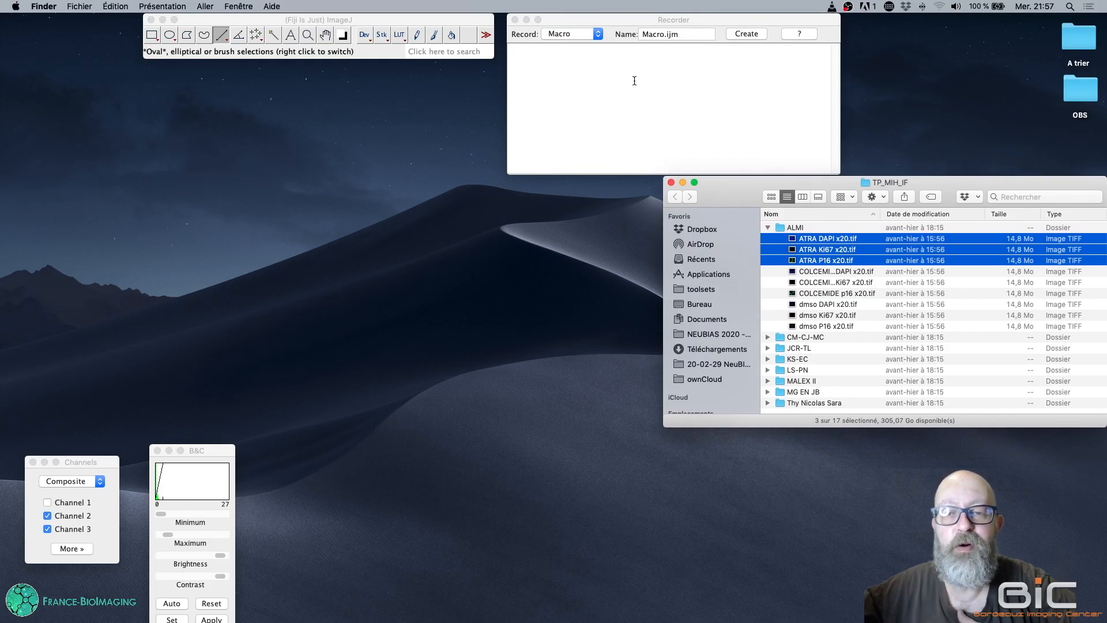
{"action": "left_click_drag", "start_coordinate": [265, 19], "coordinate": [189, 19]}
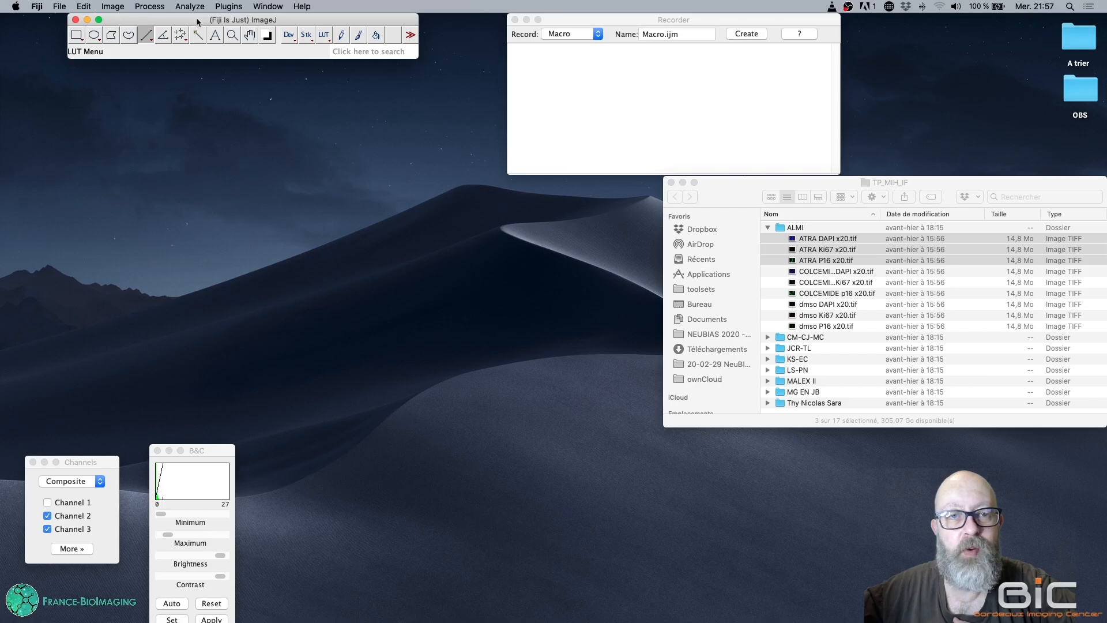
Open ATRA DAPI x20.tif from the TP_MIH_IF/ALMI folder on the Desktop and move its window clear of the recorded code
{"action": "left_click", "coordinate": [61, 7]}
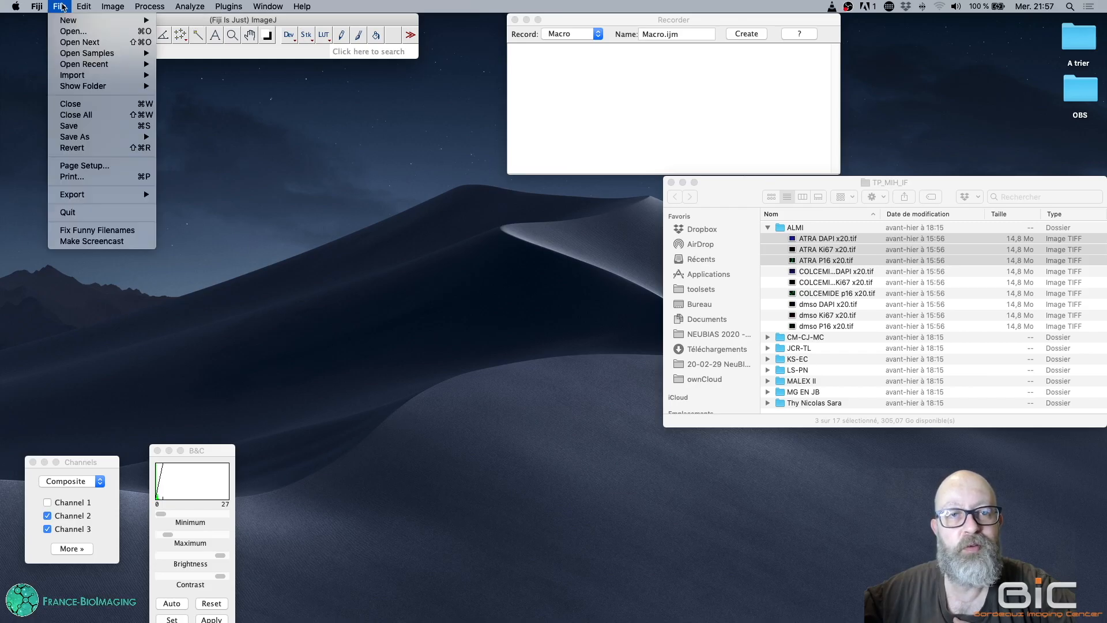
{"action": "left_click", "coordinate": [73, 31]}
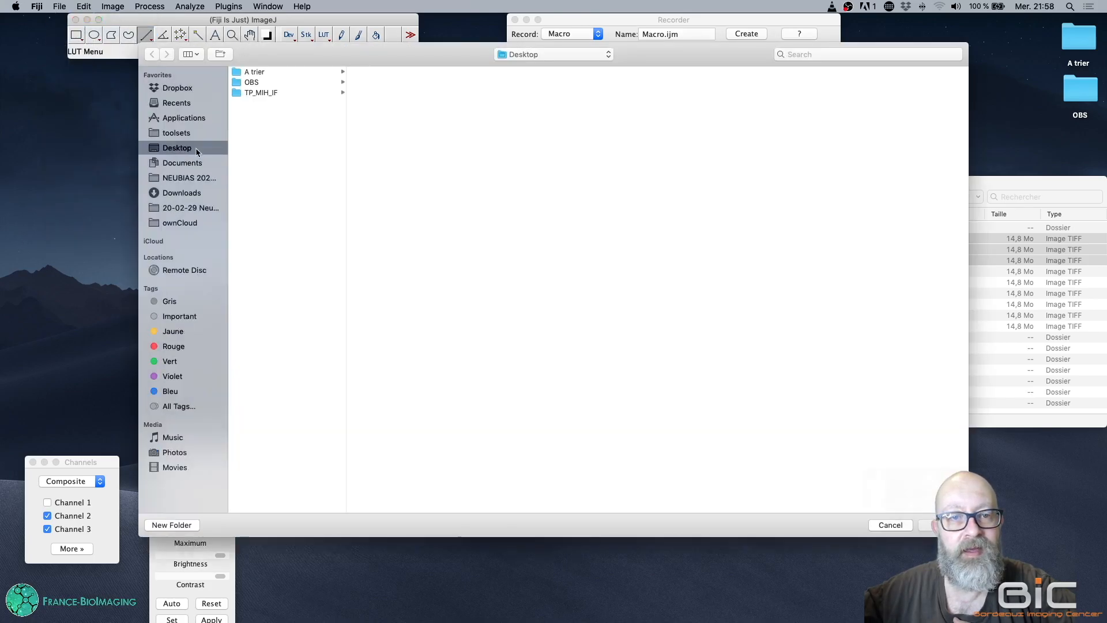
{"action": "left_click", "coordinate": [300, 92]}
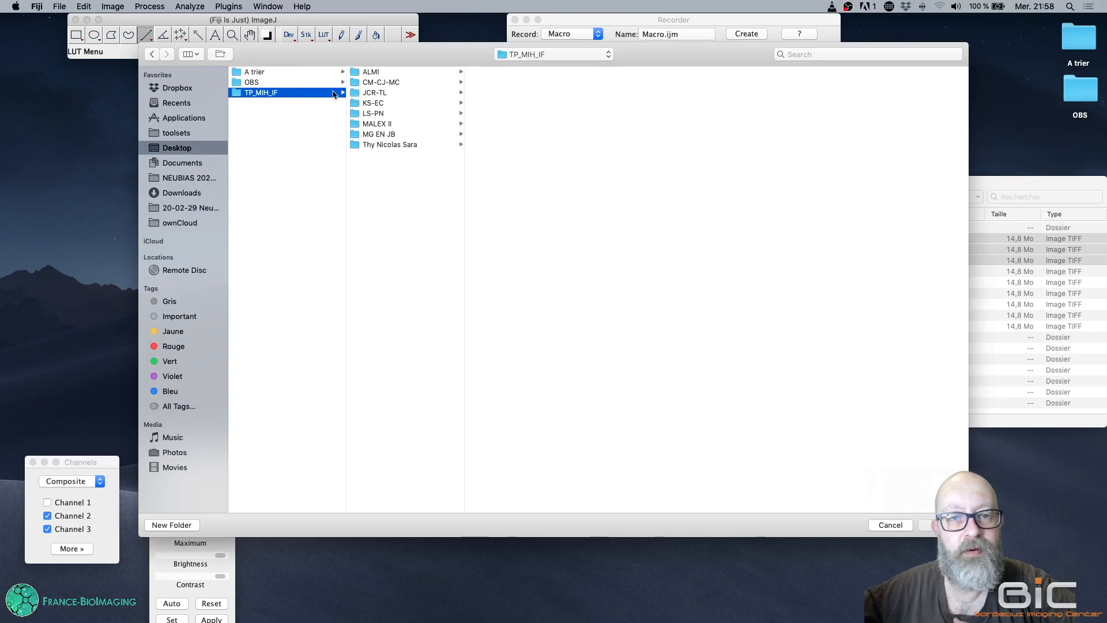
{"action": "left_click", "coordinate": [399, 72]}
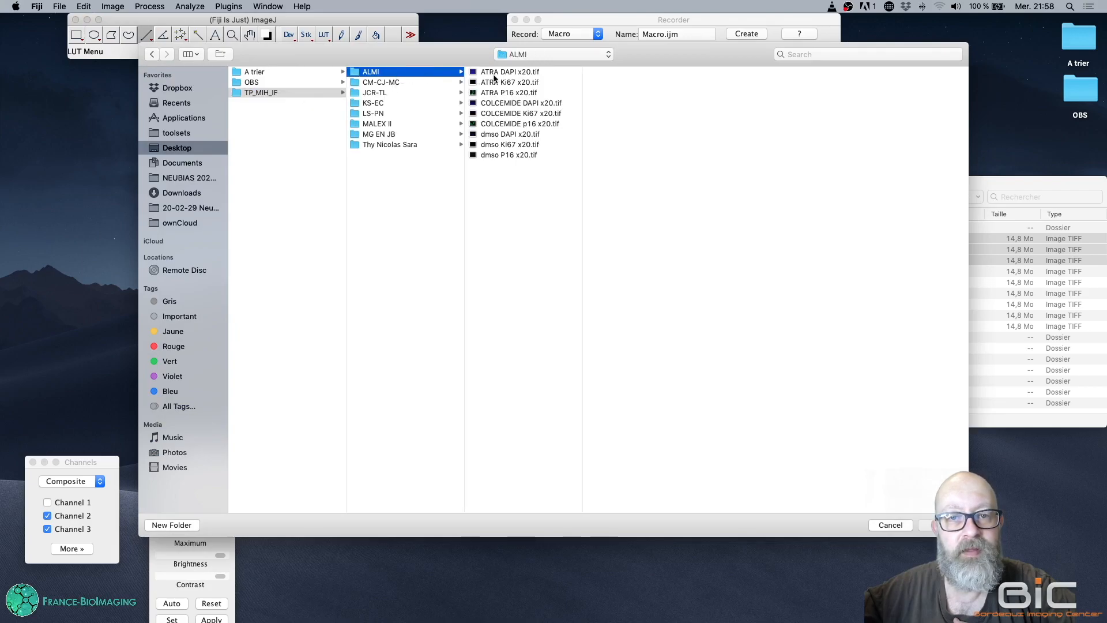
{"action": "left_click", "coordinate": [494, 74]}
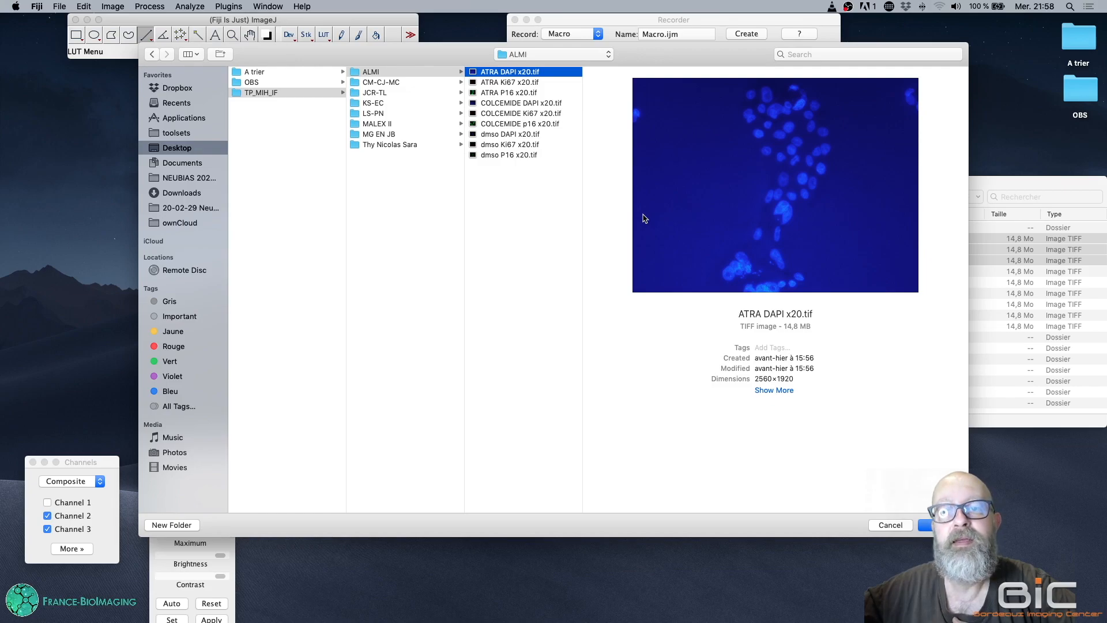
{"action": "key", "text": "Return"}
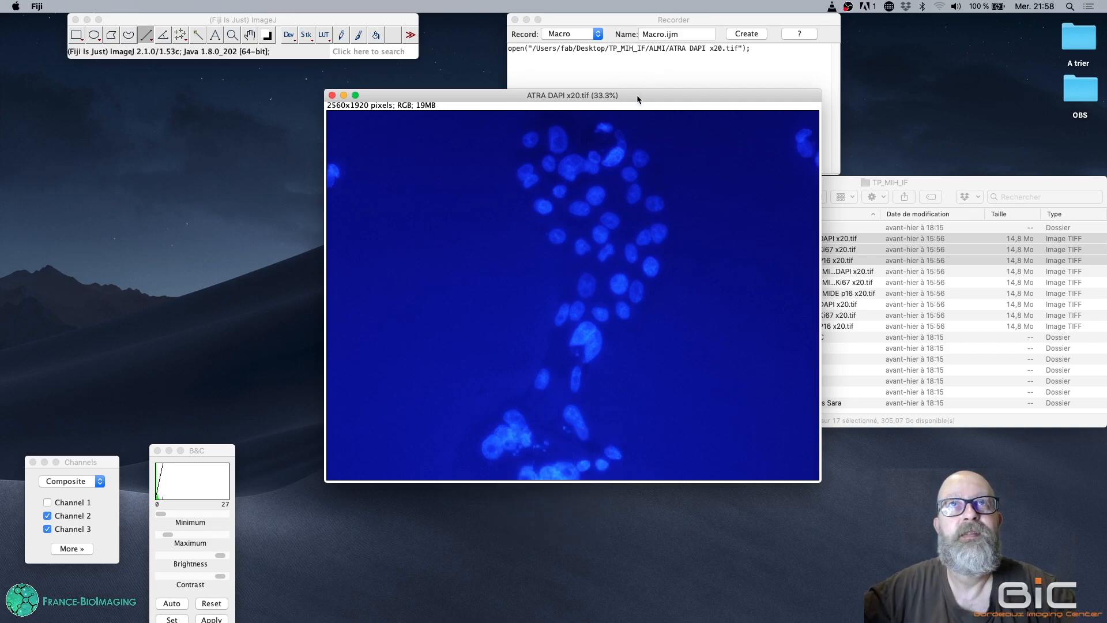
{"action": "left_click_drag", "start_coordinate": [637, 99], "coordinate": [356, 76]}
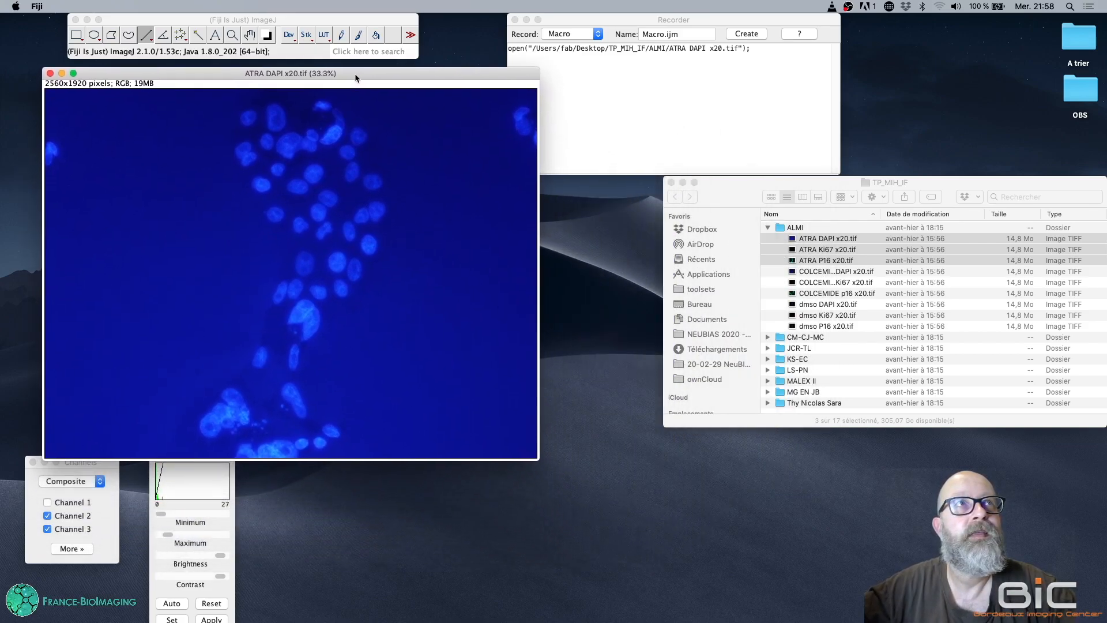
Rename the ATRA DAPI x20.tif image as DAPI
{"action": "left_click", "coordinate": [138, 18]}
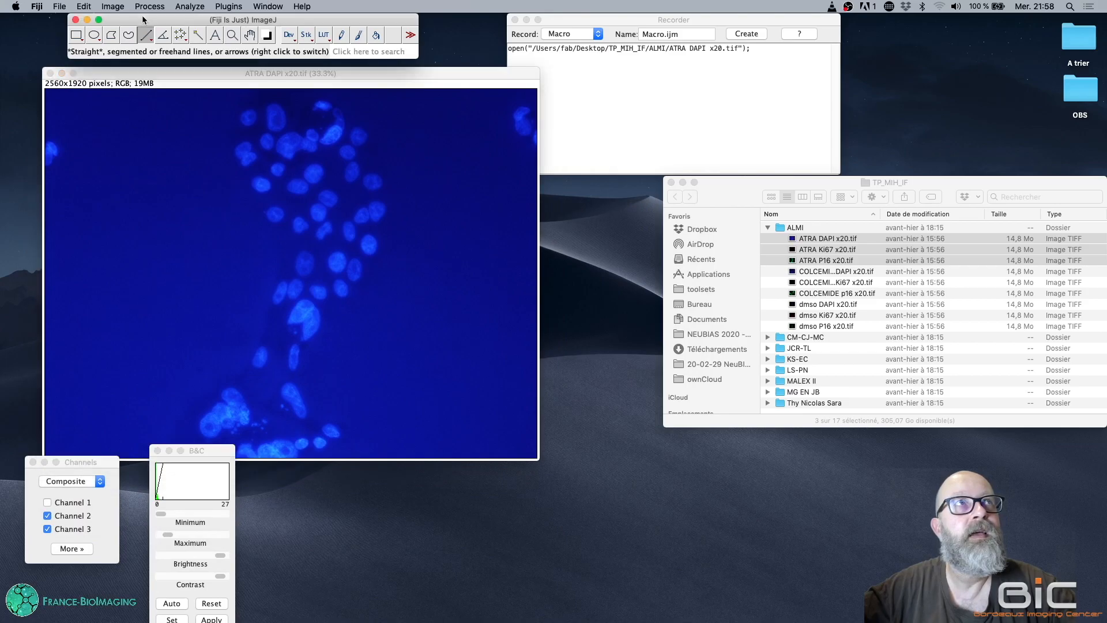
{"action": "left_click", "coordinate": [112, 7]}
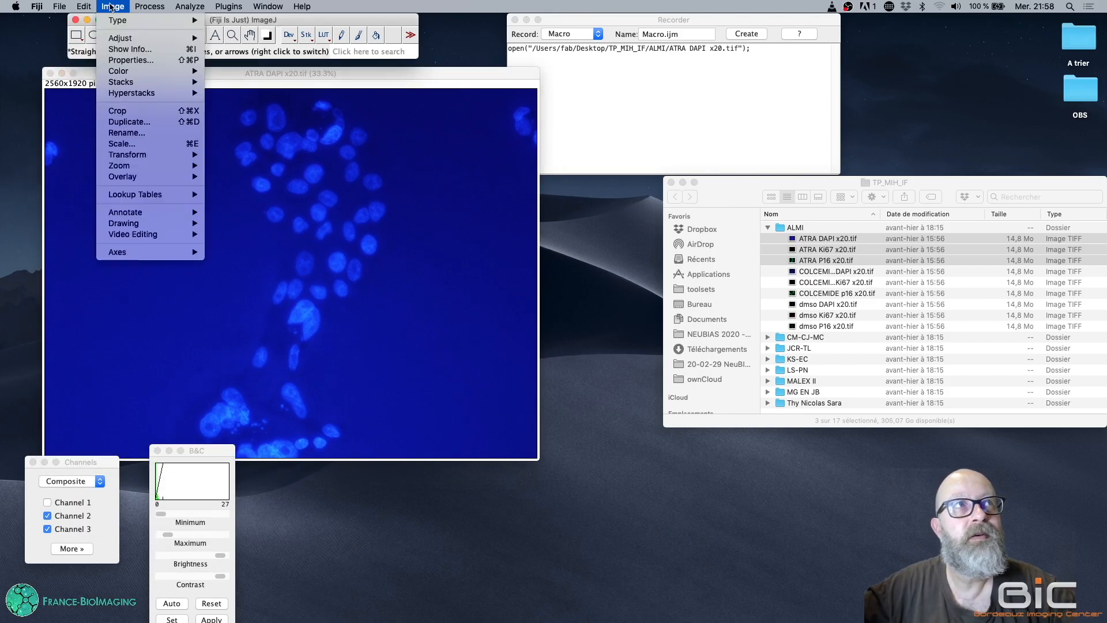
{"action": "left_click", "coordinate": [190, 133]}
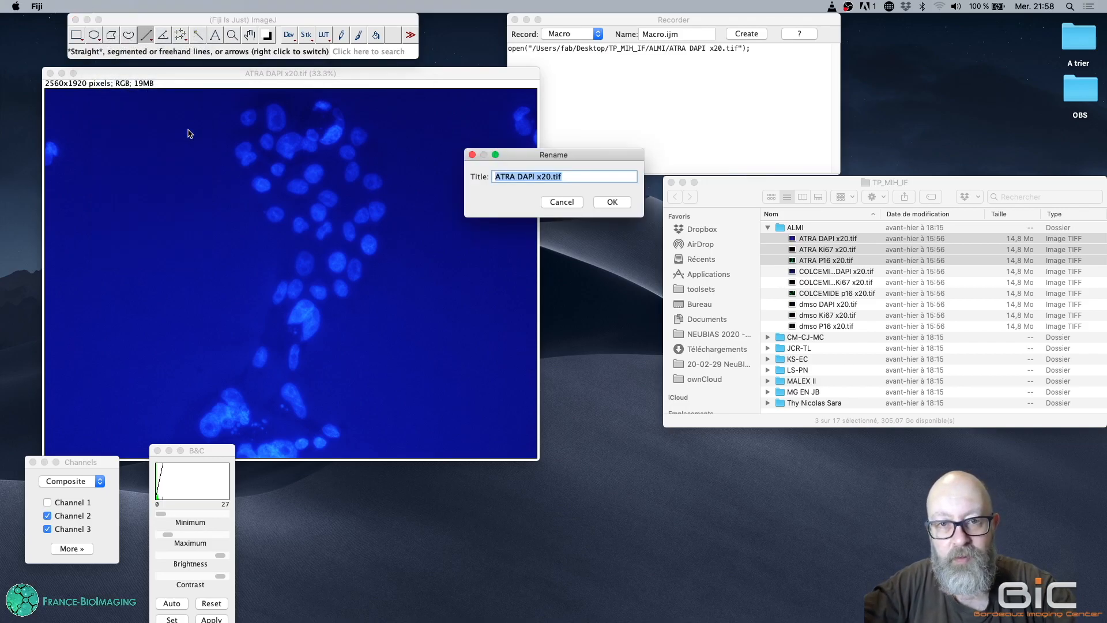
{"action": "type", "text": "DAPI"}
{"action": "key", "text": "Return"}
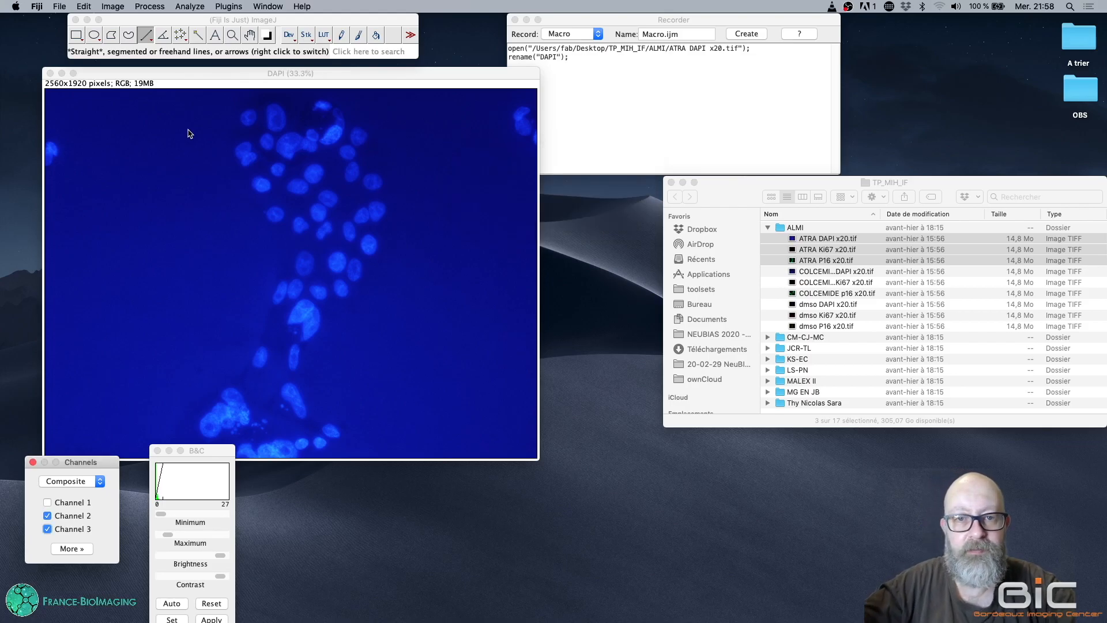
Open ATRA Ki67 x20.tif from the ALMI folder and move its window over the DAPI image, clear of the recorded code
{"action": "left_click", "coordinate": [60, 7]}
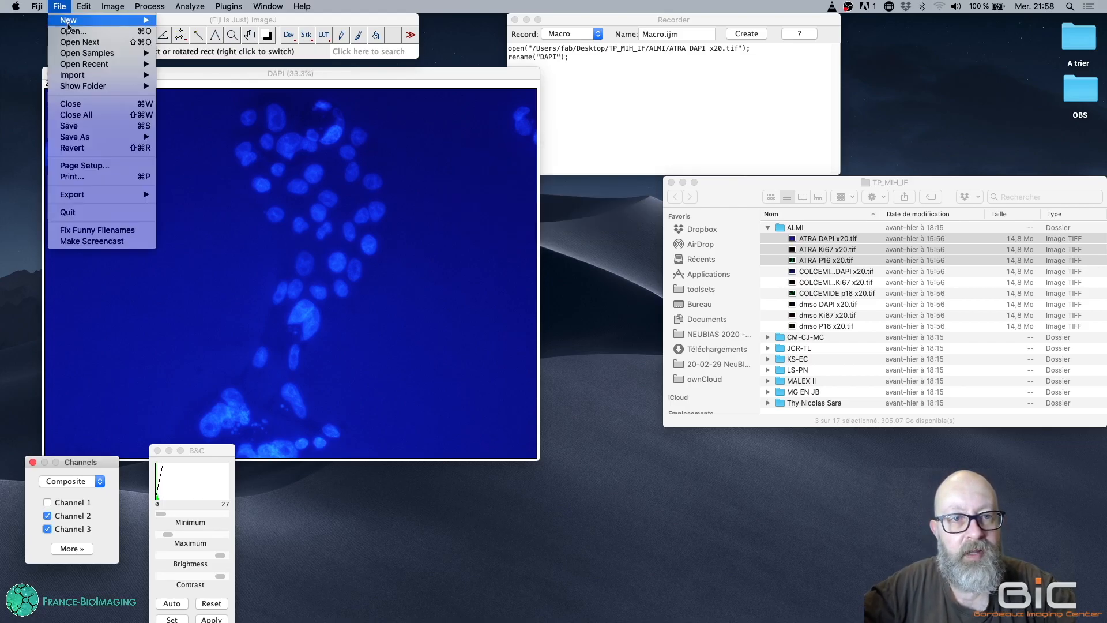
{"action": "left_click", "coordinate": [74, 31]}
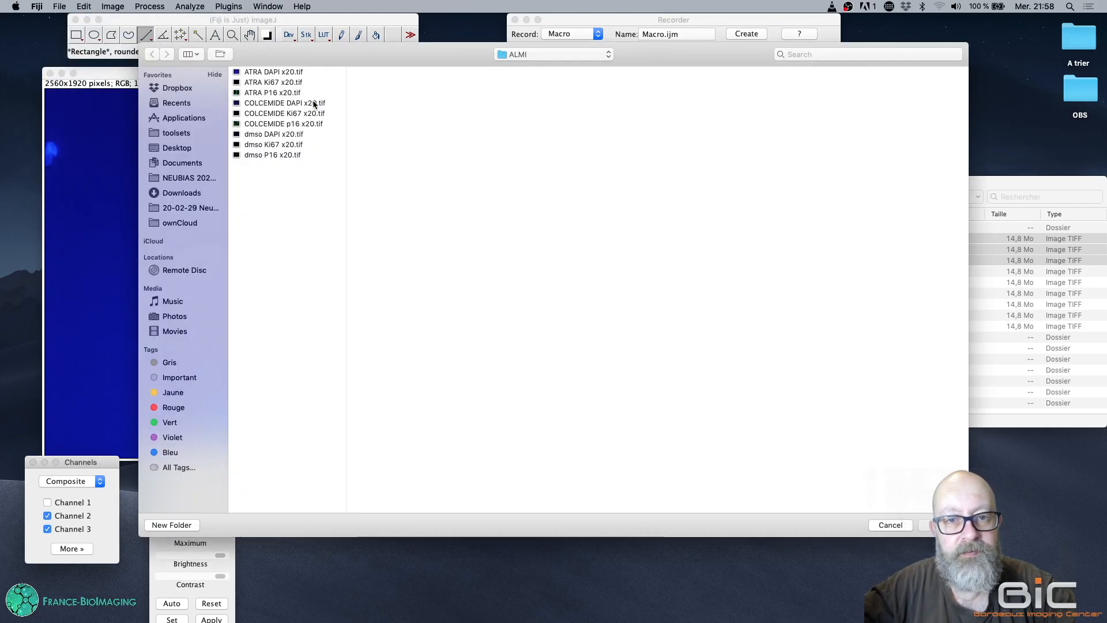
{"action": "double_click", "coordinate": [300, 83]}
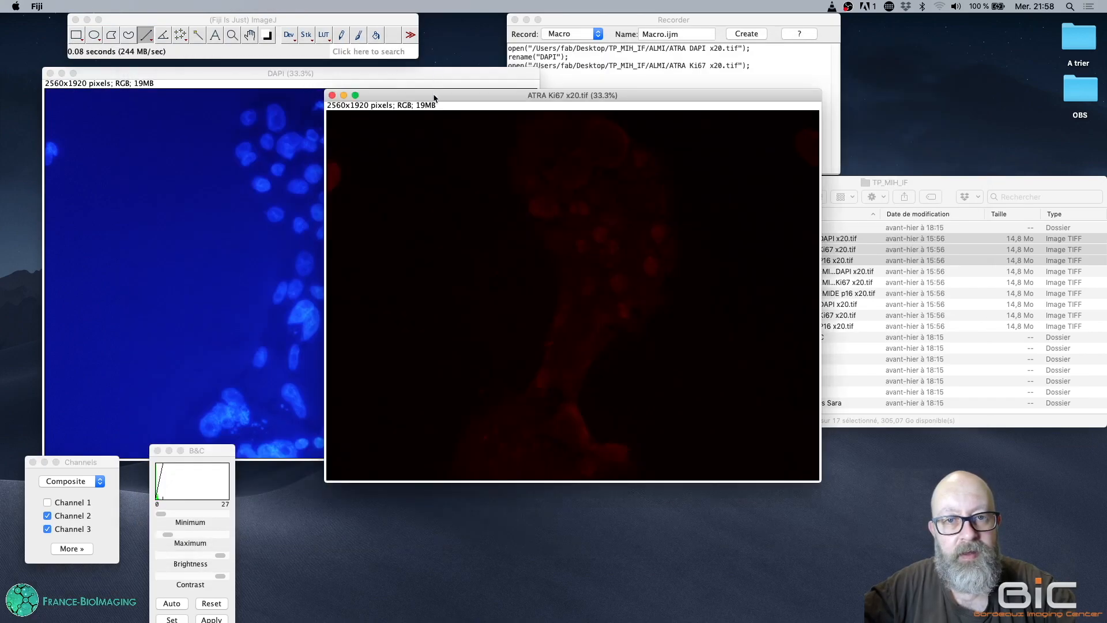
{"action": "mouse_move", "coordinate": [434, 98]}
{"action": "left_mouse_down"}
{"action": "mouse_move", "coordinate": [288, 118]}
{"action": "mouse_move", "coordinate": [193, 104]}
{"action": "left_mouse_up"}
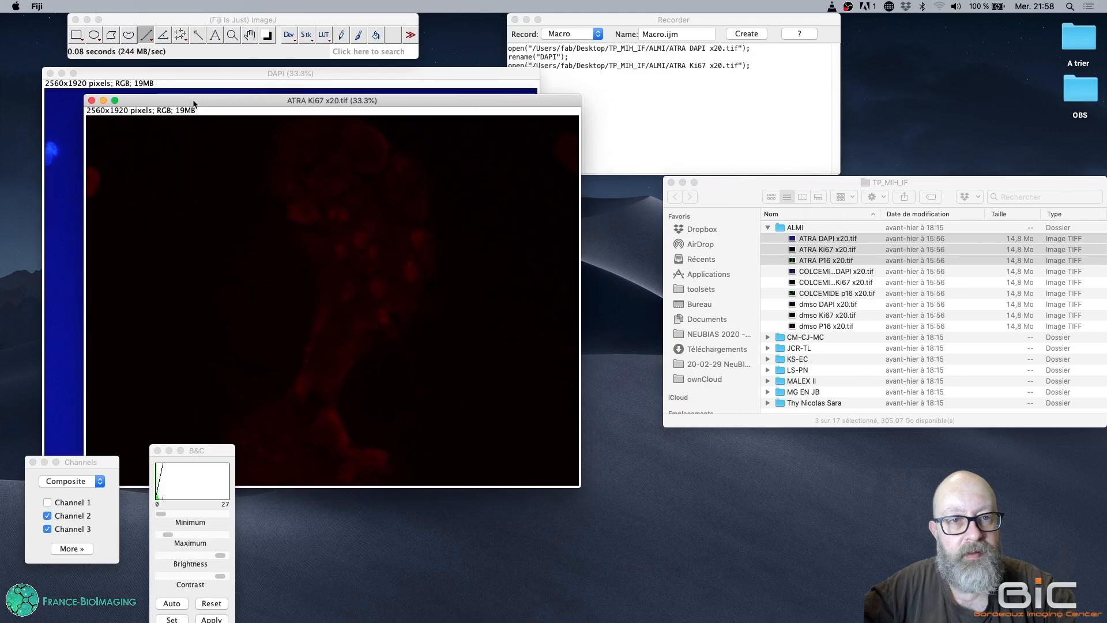
Rename the ATRA Ki67 x20.tif image as Ki67
{"action": "left_click", "coordinate": [124, 21]}
{"action": "left_click", "coordinate": [111, 6]}
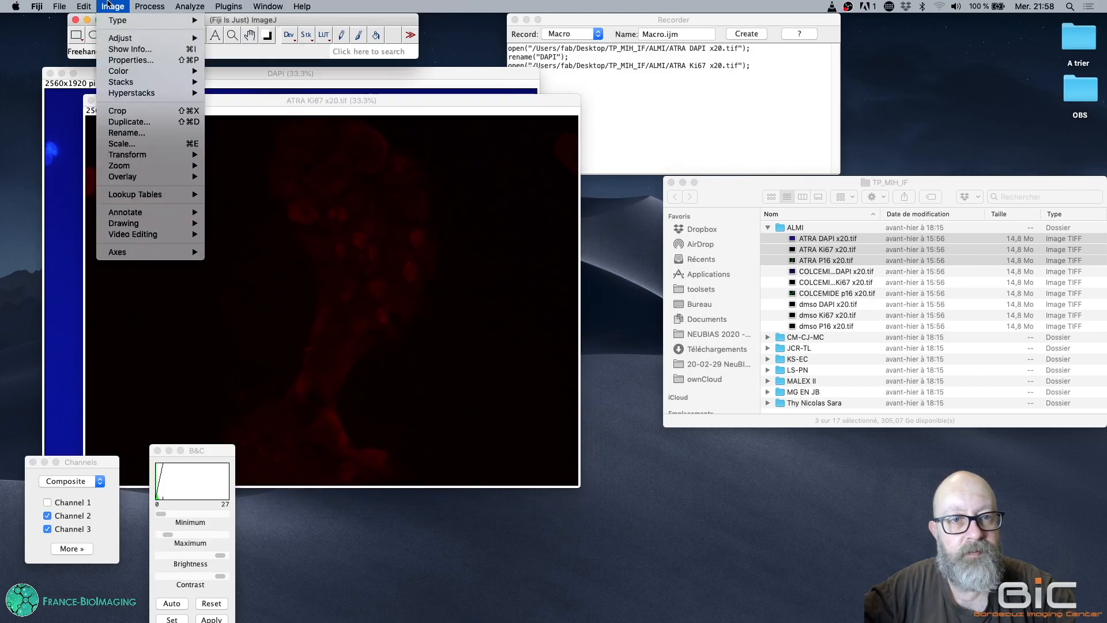
{"action": "left_click", "coordinate": [165, 133]}
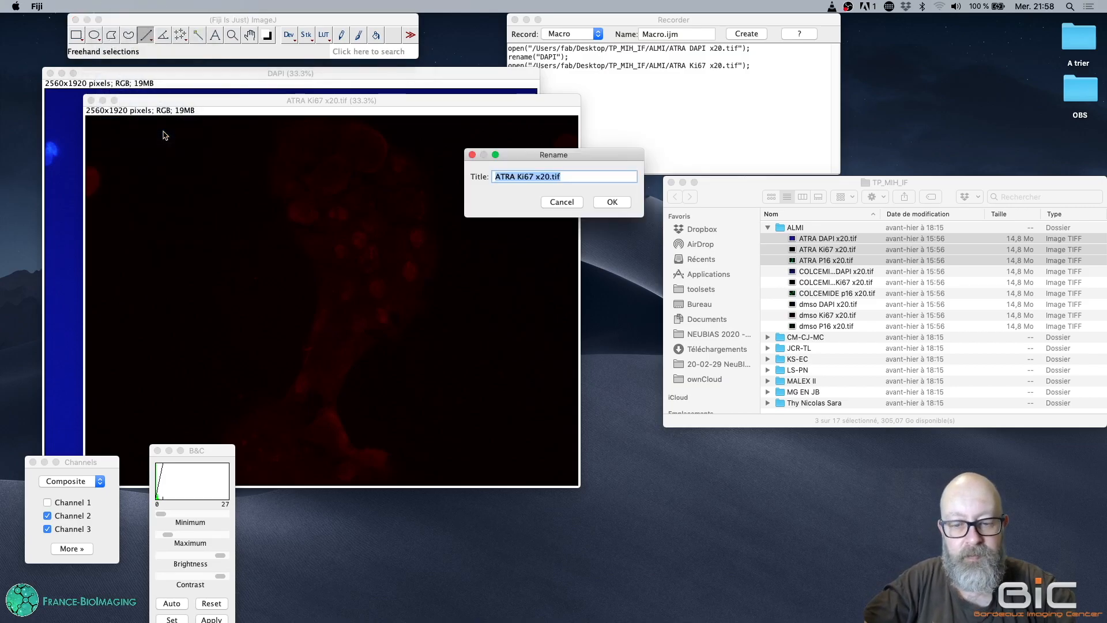
{"action": "type", "text": "Ki7"}
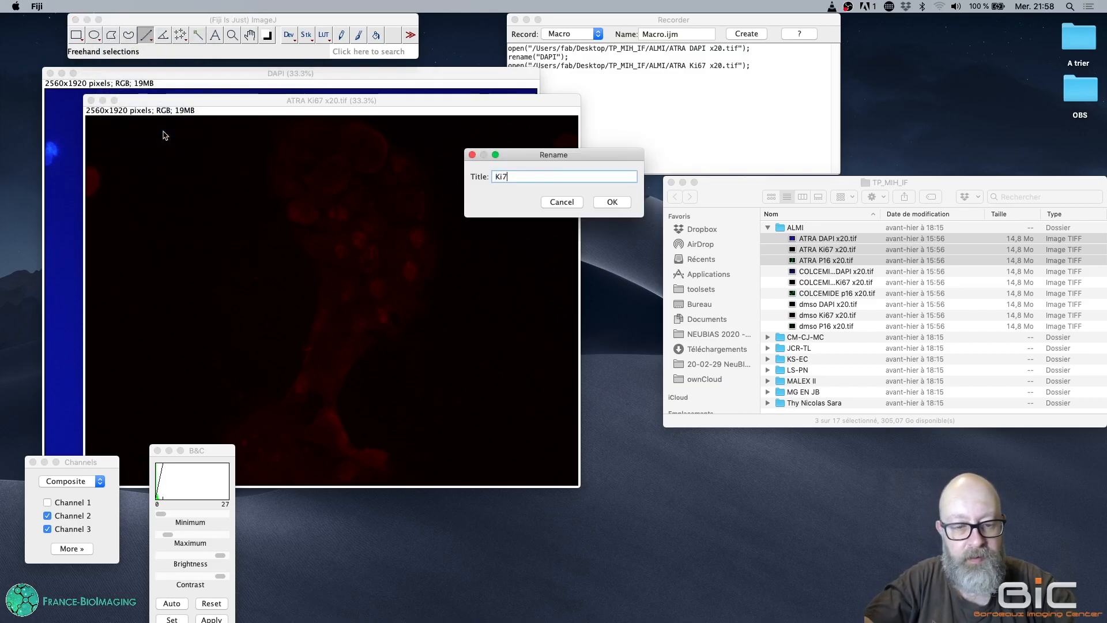
{"action": "key", "text": "BackSpace"}
{"action": "type", "text": "67"}
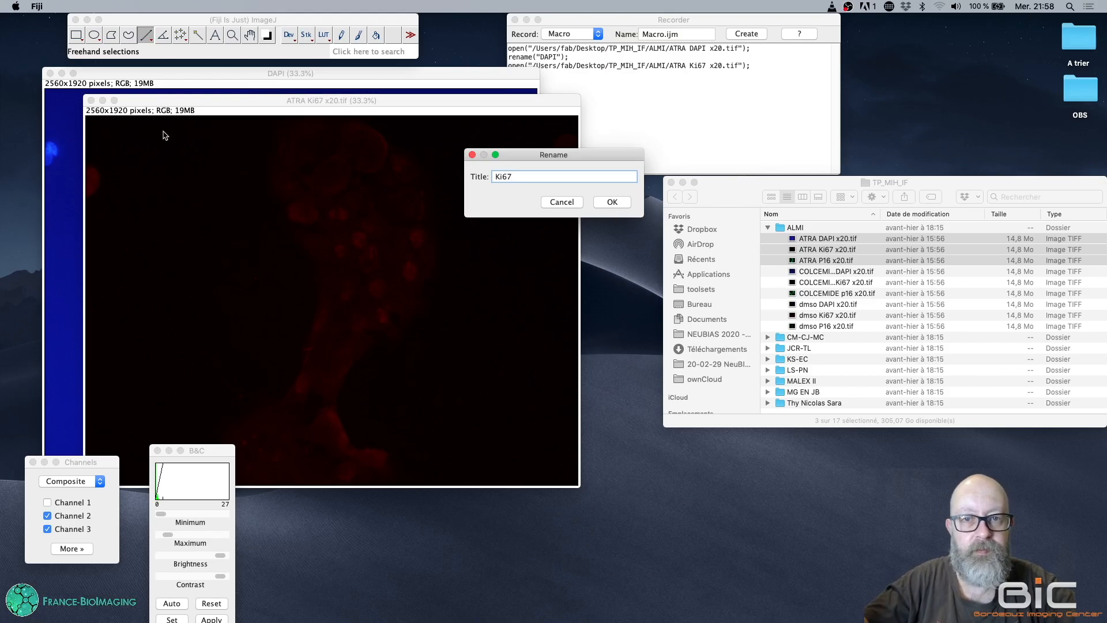
{"action": "key", "text": "Return"}
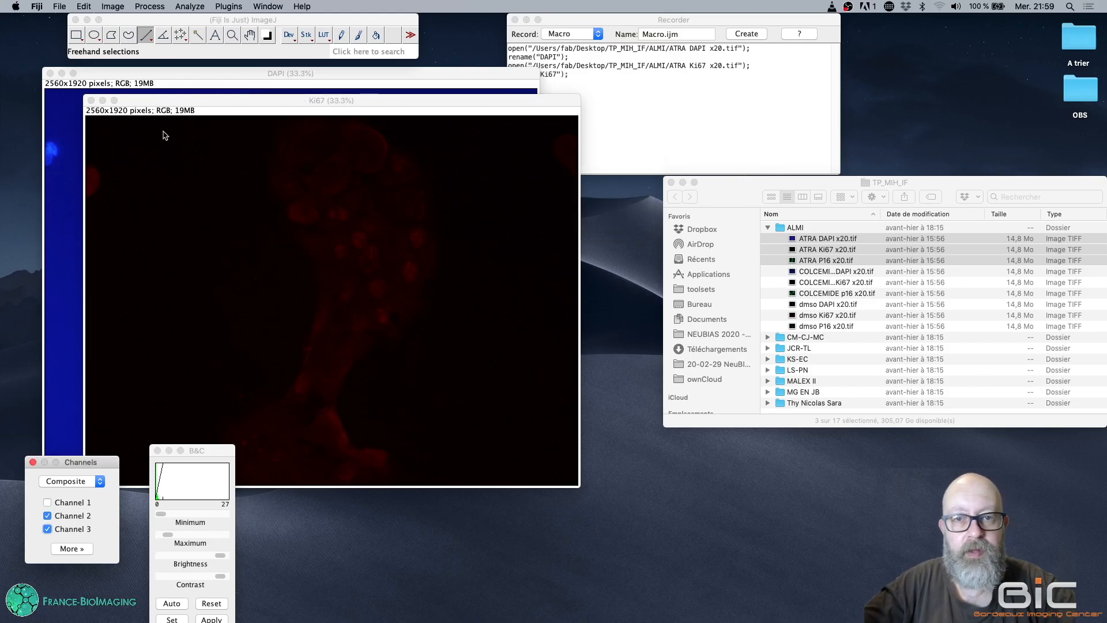
Open ATRA P16 x20.tif from the ALMI folder
{"action": "left_click", "coordinate": [61, 6]}
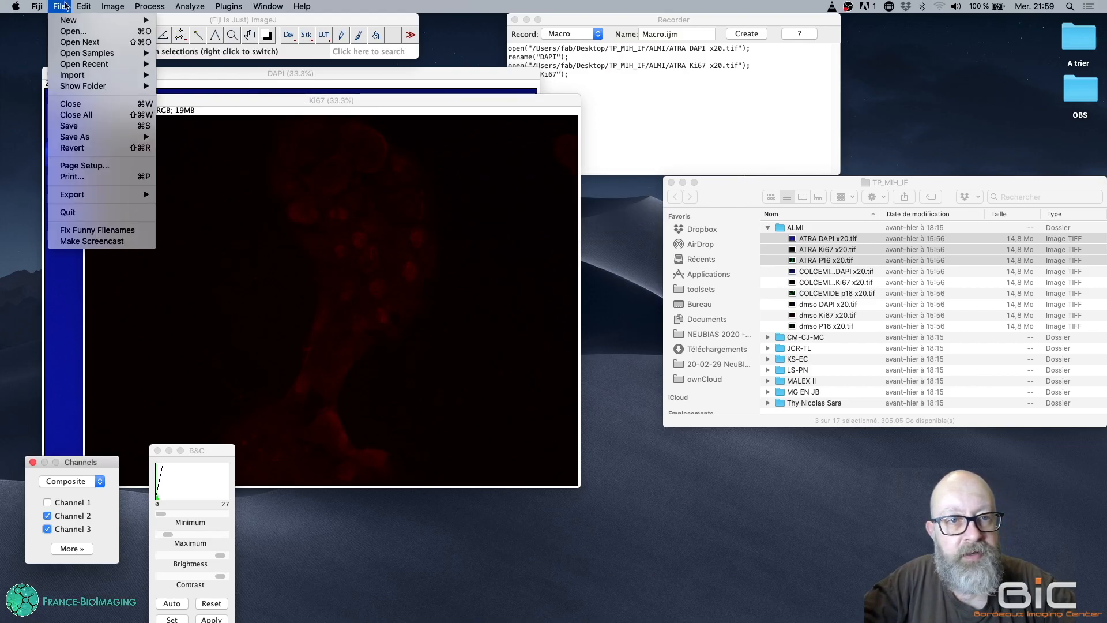
{"action": "left_click", "coordinate": [104, 33]}
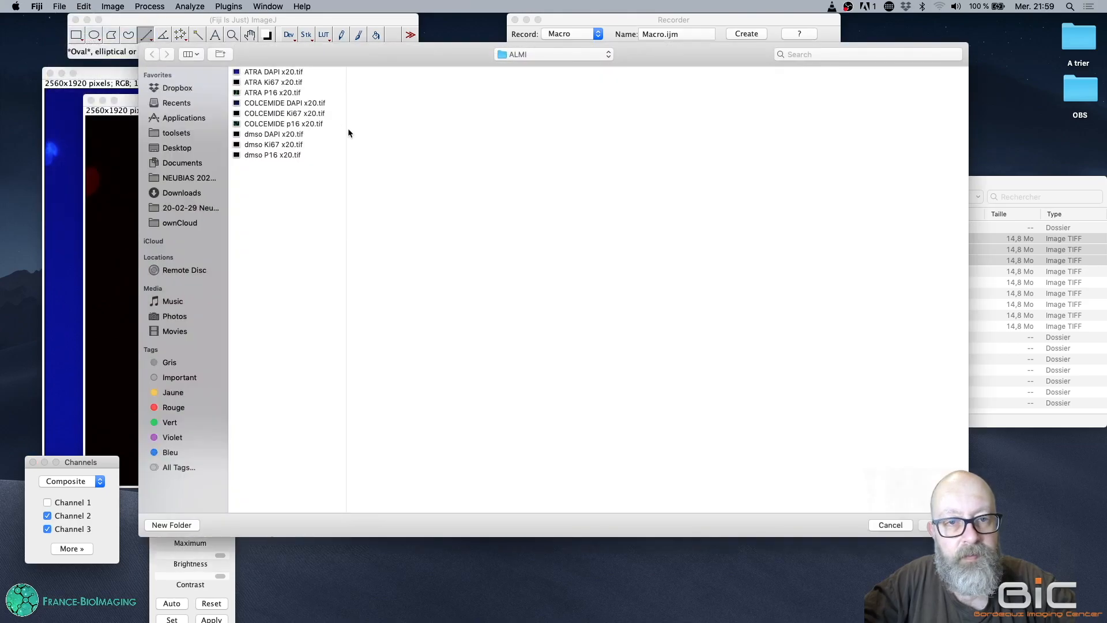
{"action": "double_click", "coordinate": [295, 94]}
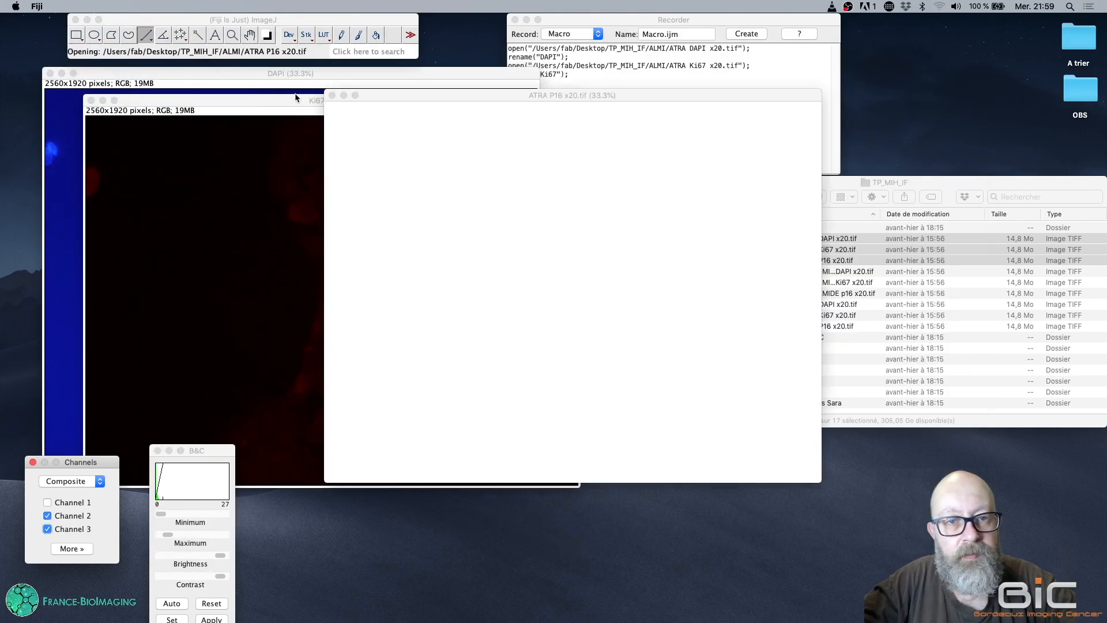
Rename the ATRA P16 x20.tif image as p16
{"action": "left_click", "coordinate": [164, 22]}
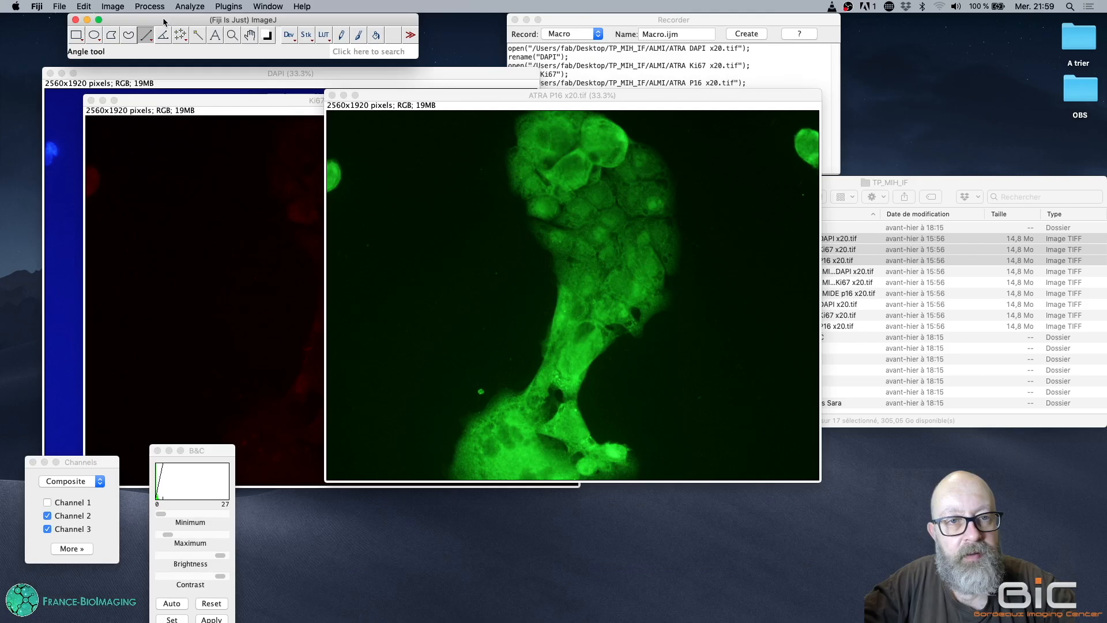
{"action": "left_click", "coordinate": [114, 6]}
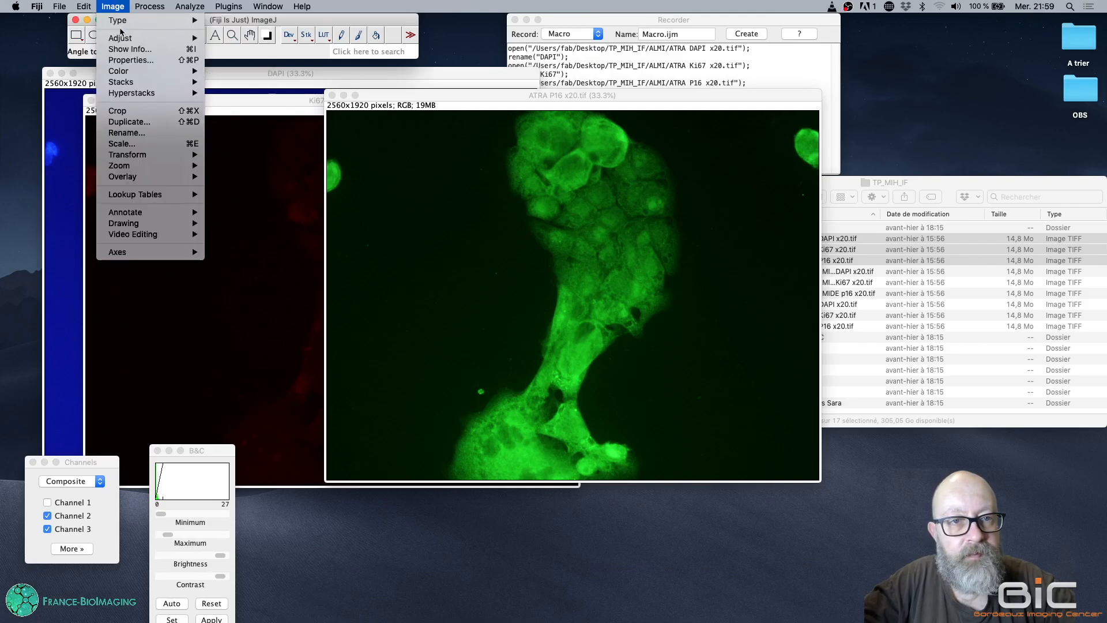
{"action": "left_click", "coordinate": [160, 133]}
{"action": "type", "text": "p"}
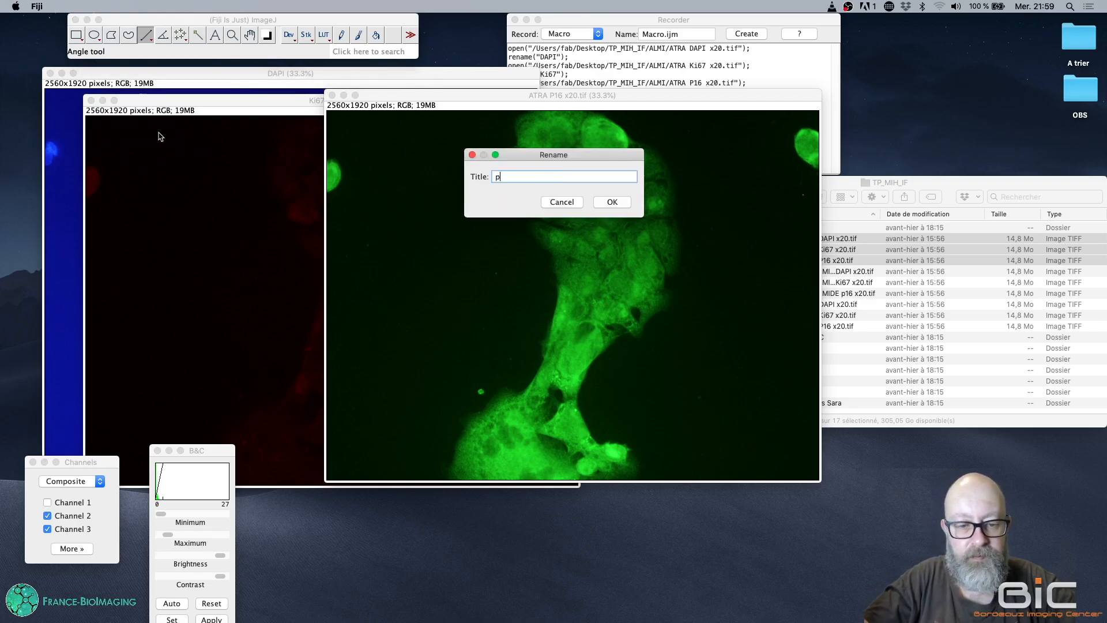
{"action": "type", "text": "16"}
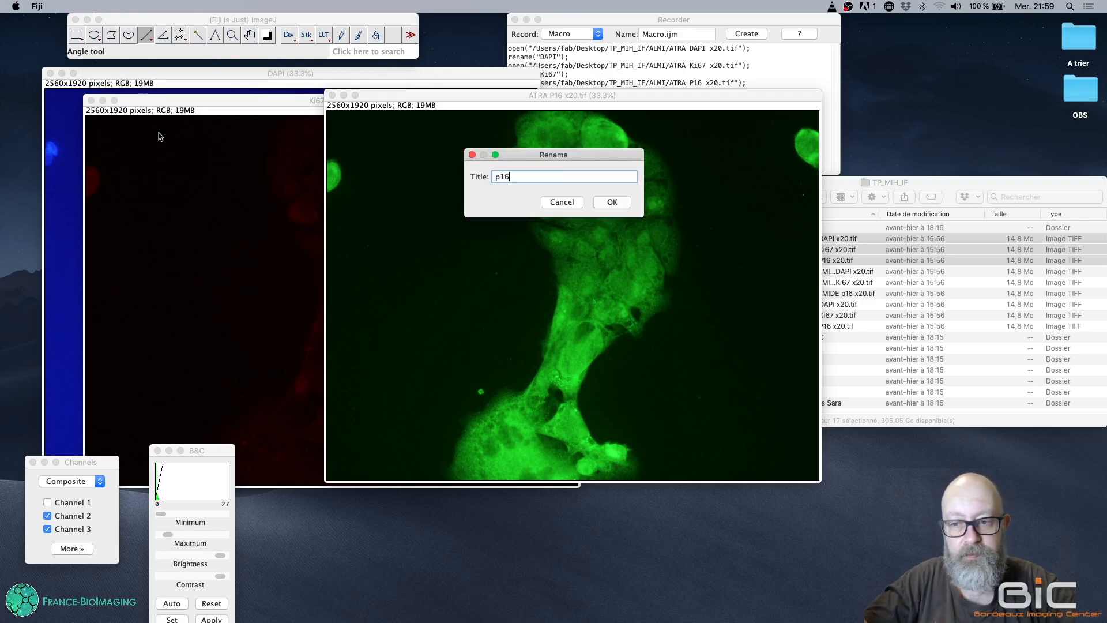
{"action": "key", "text": "Return"}
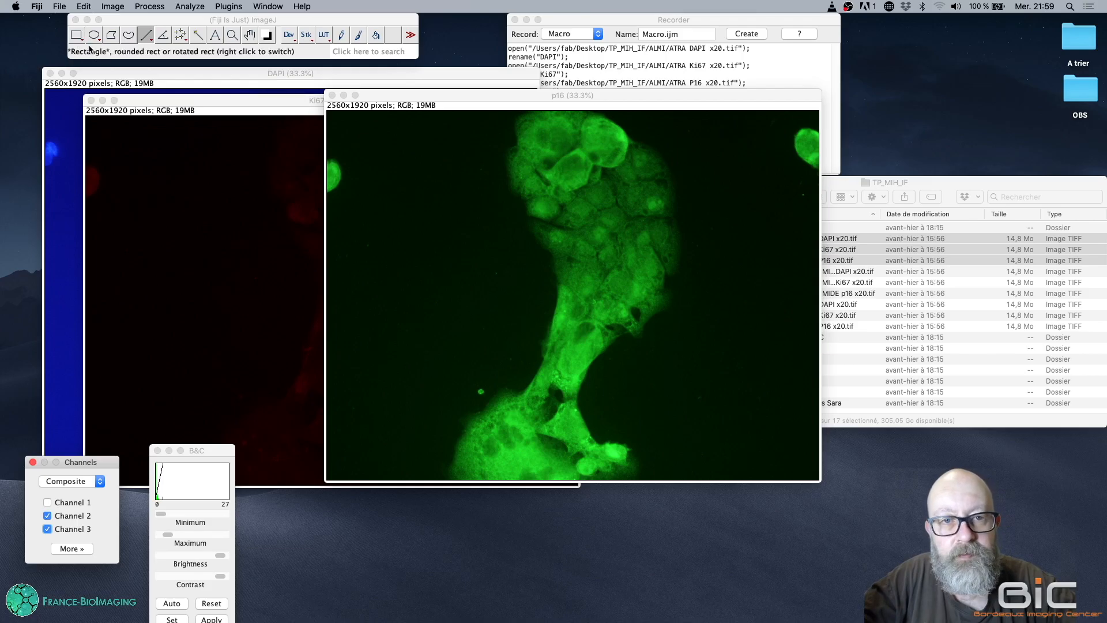
Move the Recorder window clear of the images and convert the DAPI image to 8-bit
{"action": "left_click", "coordinate": [602, 18]}
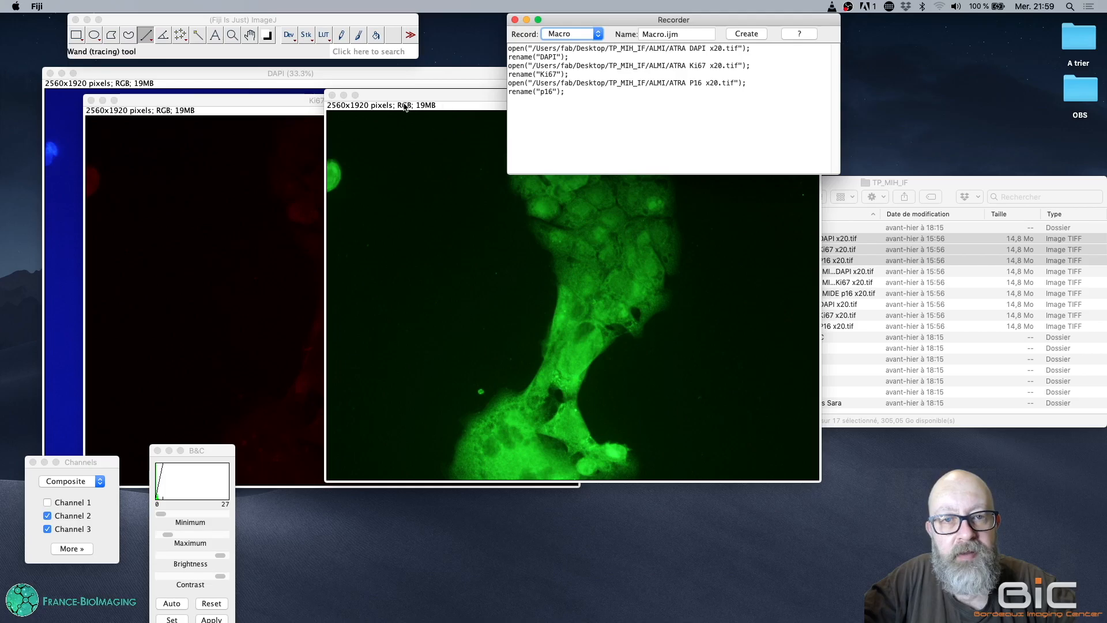
{"action": "left_click", "coordinate": [282, 75]}
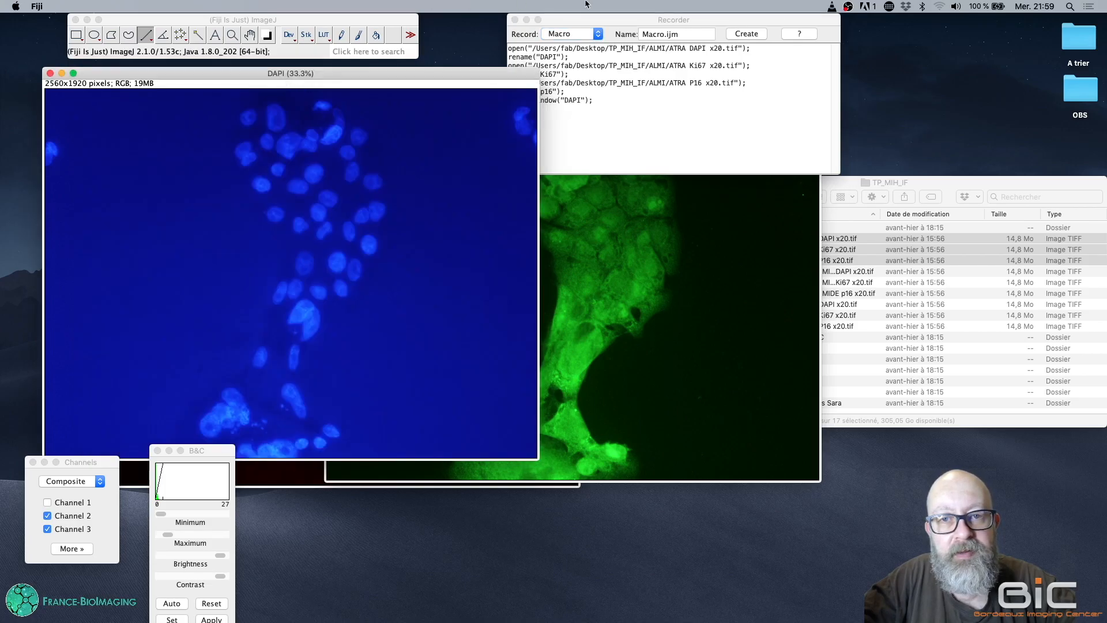
{"action": "left_click_drag", "start_coordinate": [627, 19], "coordinate": [694, 19]}
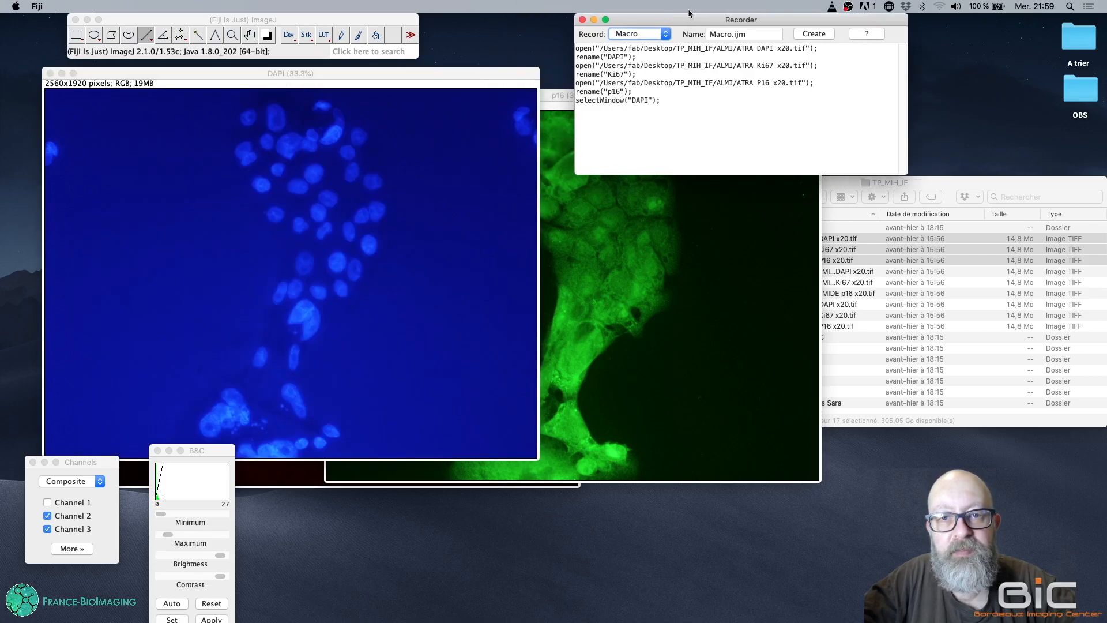
{"action": "left_click", "coordinate": [228, 23]}
{"action": "left_click", "coordinate": [113, 7]}
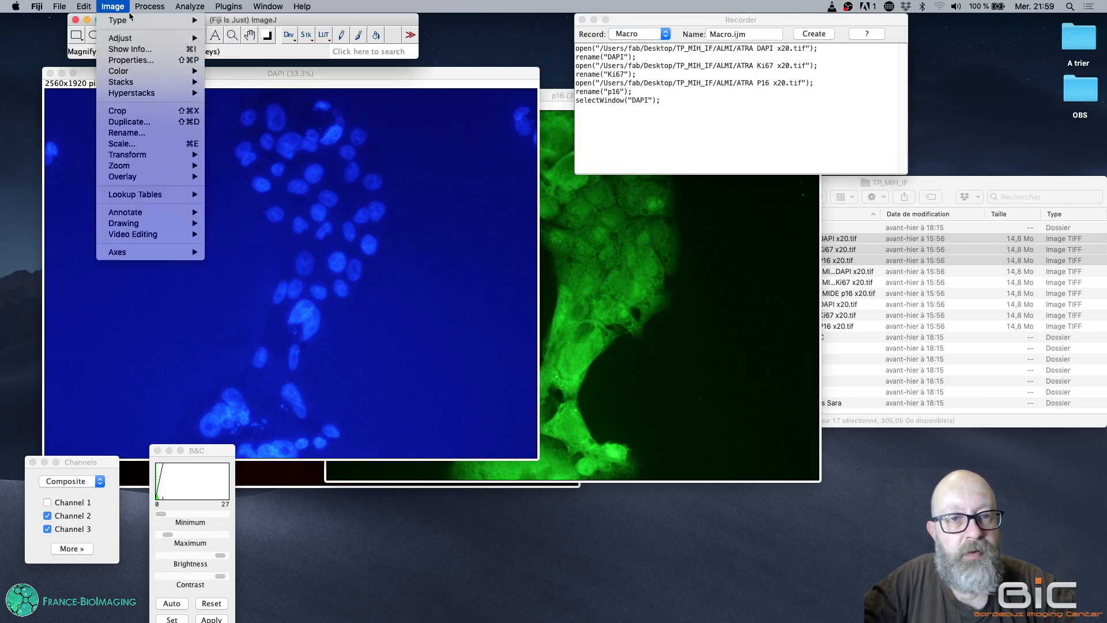
{"action": "mouse_move", "coordinate": [133, 20]}
{"action": "left_click", "coordinate": [238, 23]}
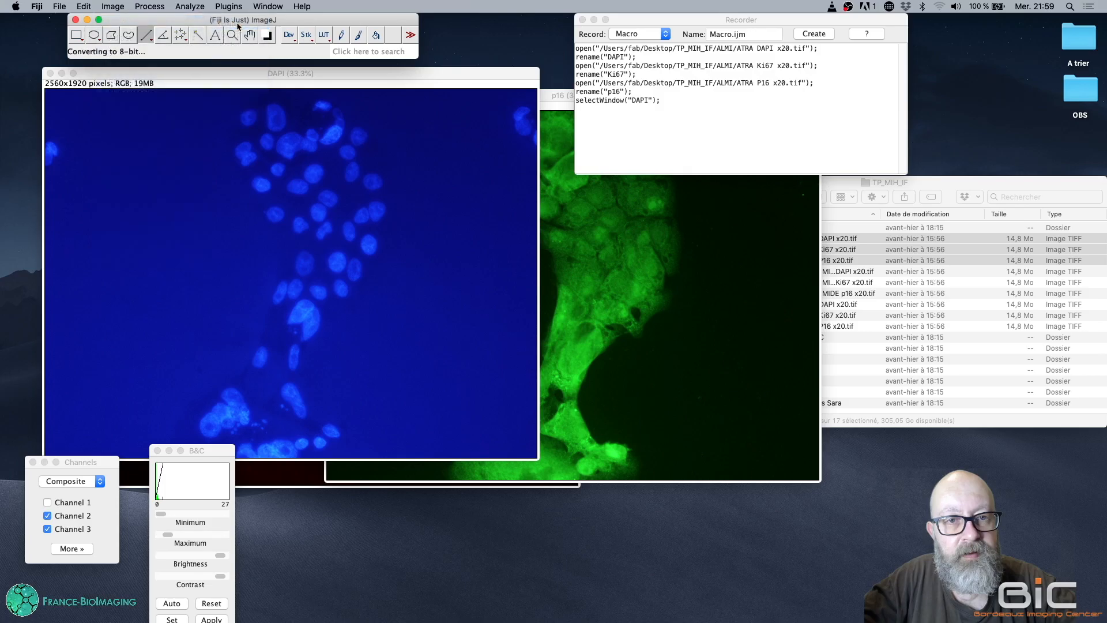
Convert the Ki67 image to 8-bit
{"action": "left_click", "coordinate": [292, 481]}
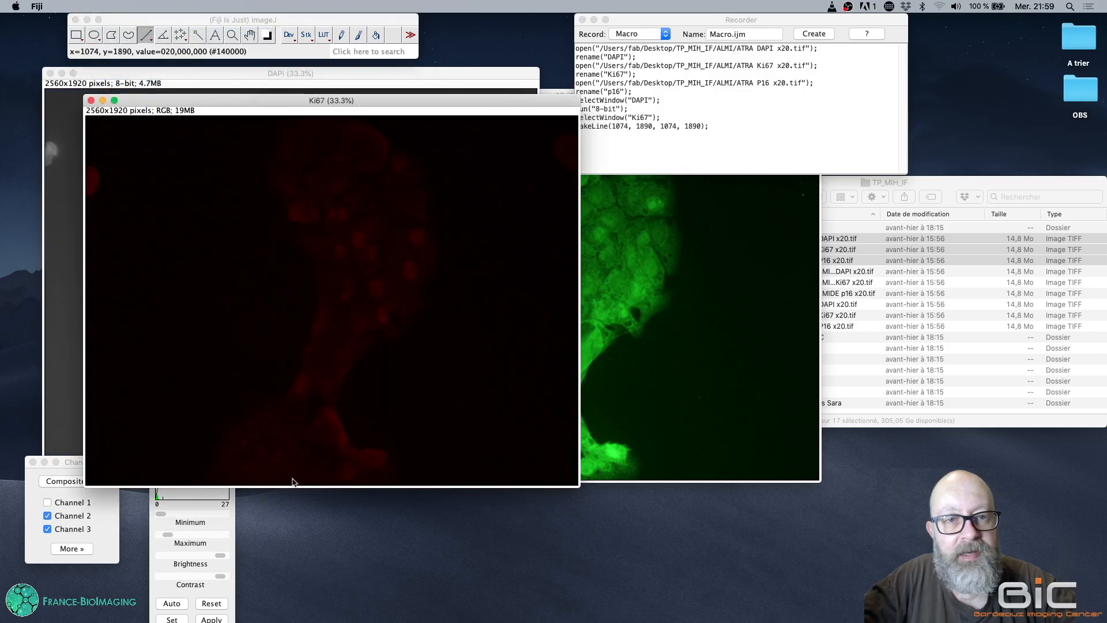
{"action": "left_click", "coordinate": [112, 6]}
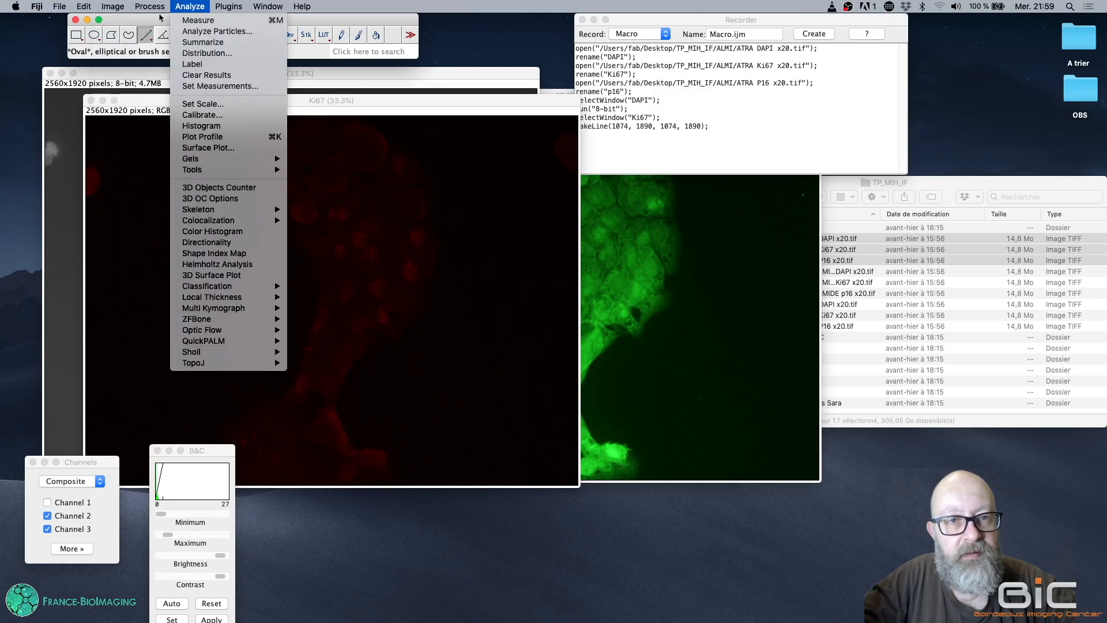
{"action": "mouse_move", "coordinate": [165, 21]}
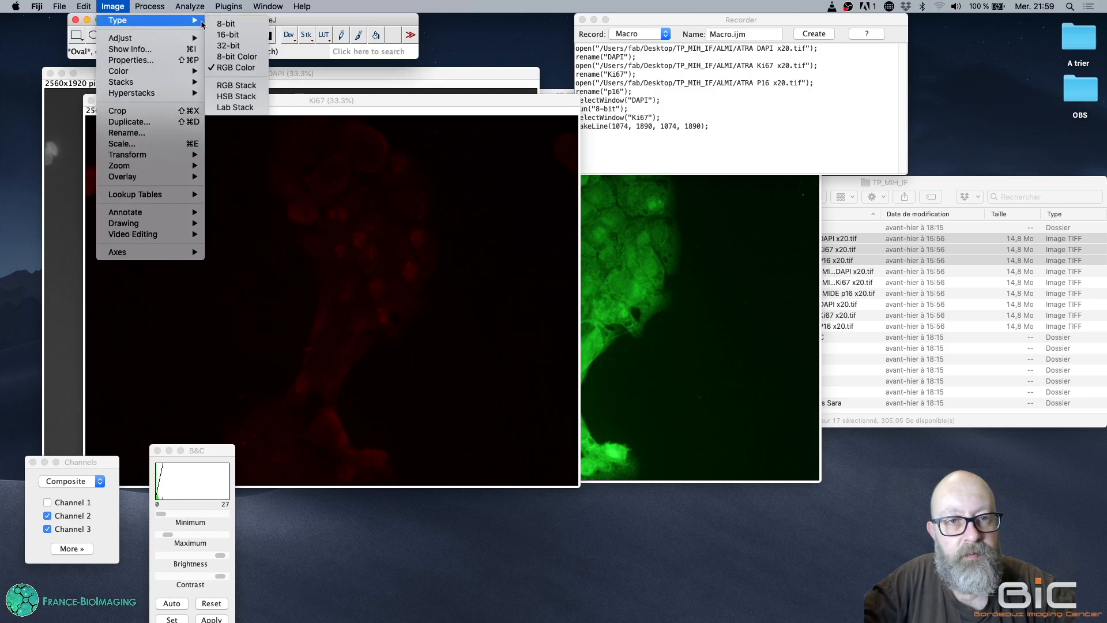
{"action": "left_click", "coordinate": [225, 24]}
Convert the p16 image to 8-bit
{"action": "left_click", "coordinate": [601, 241]}
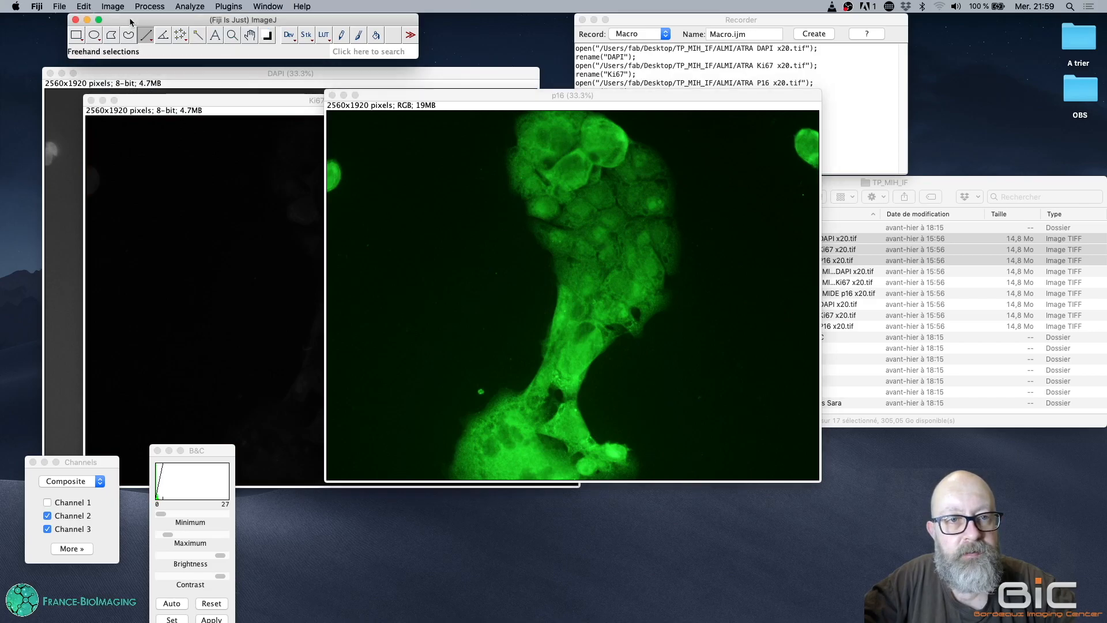
{"action": "left_click", "coordinate": [113, 6]}
{"action": "mouse_move", "coordinate": [153, 19]}
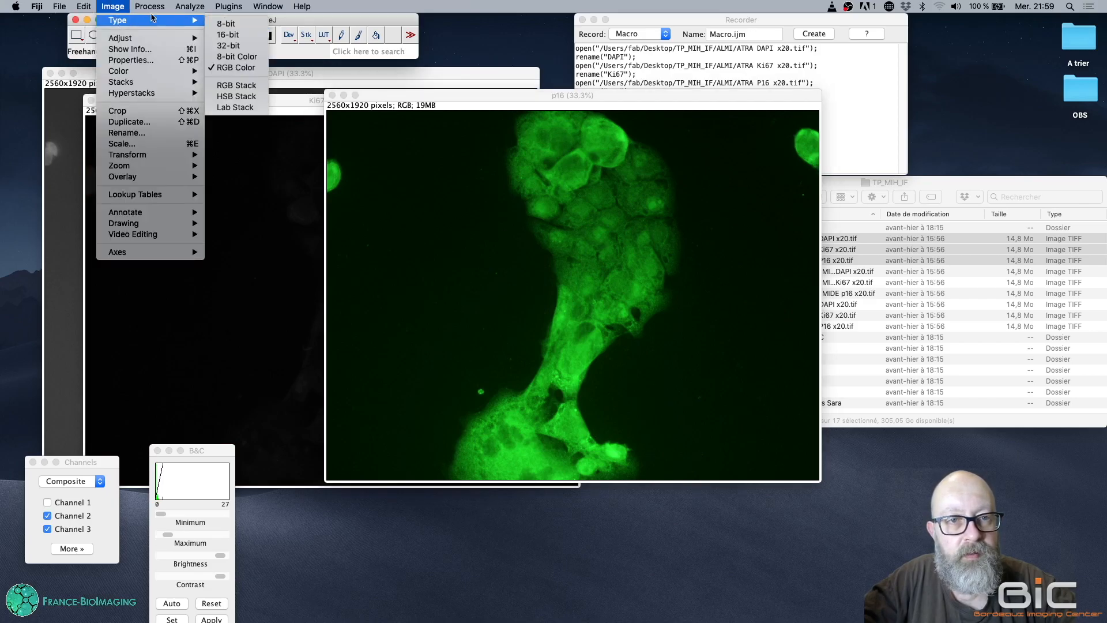
{"action": "left_click", "coordinate": [225, 24]}
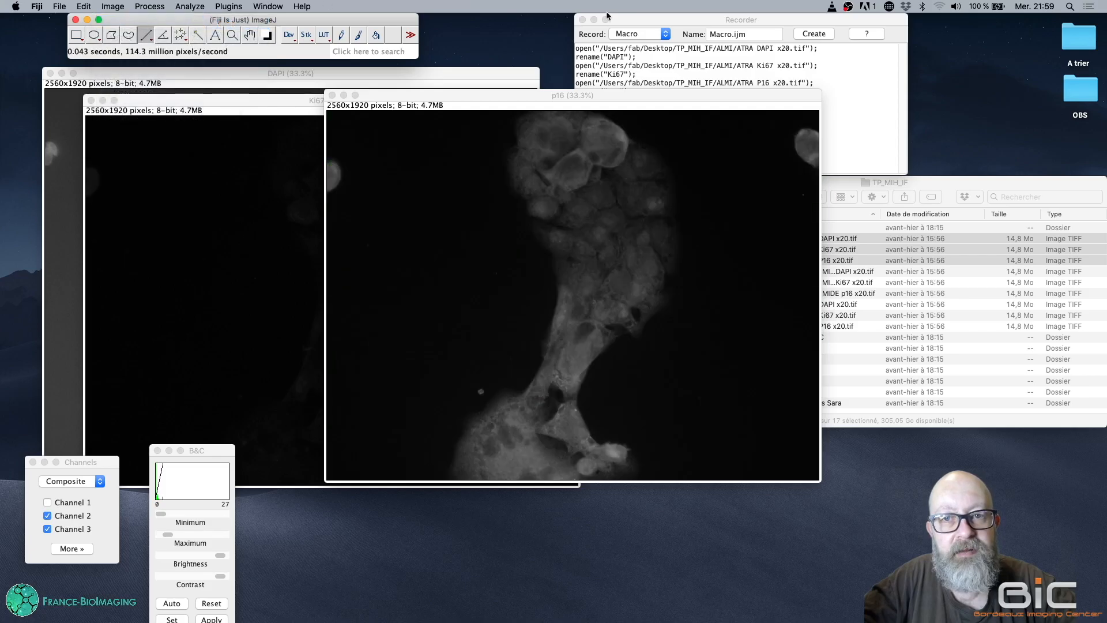
Delete the two makeLine lines and the commented setTool("rectangle") line from the recorded macro code
{"action": "left_click", "coordinate": [777, 61]}
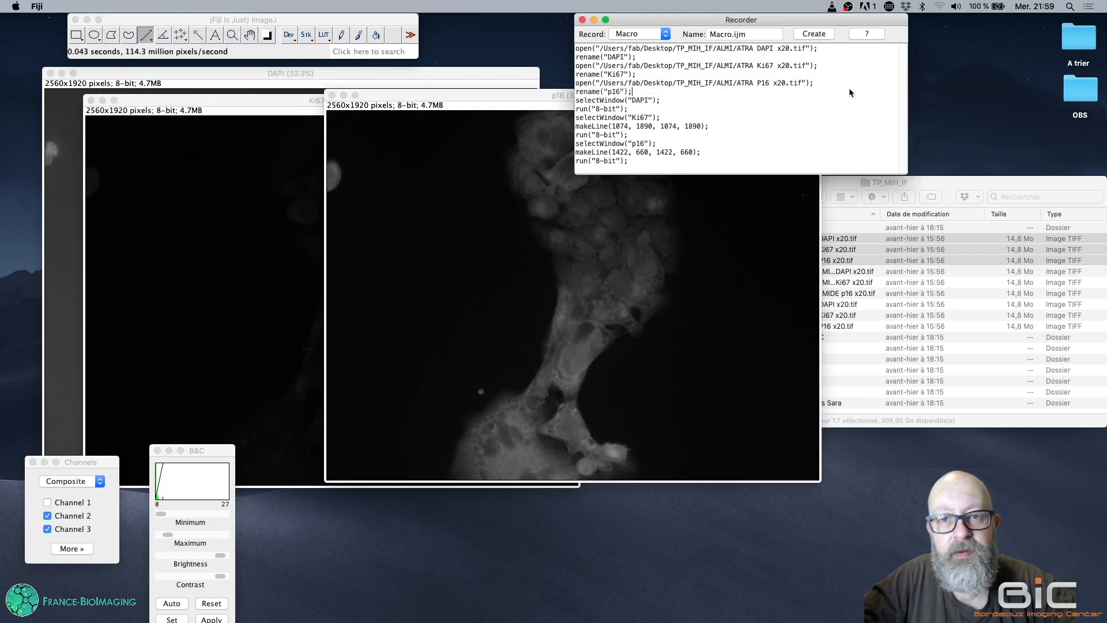
{"action": "triple_click", "coordinate": [617, 126]}
{"action": "key", "text": "BackSpace"}
{"action": "key", "text": "BackSpace"}
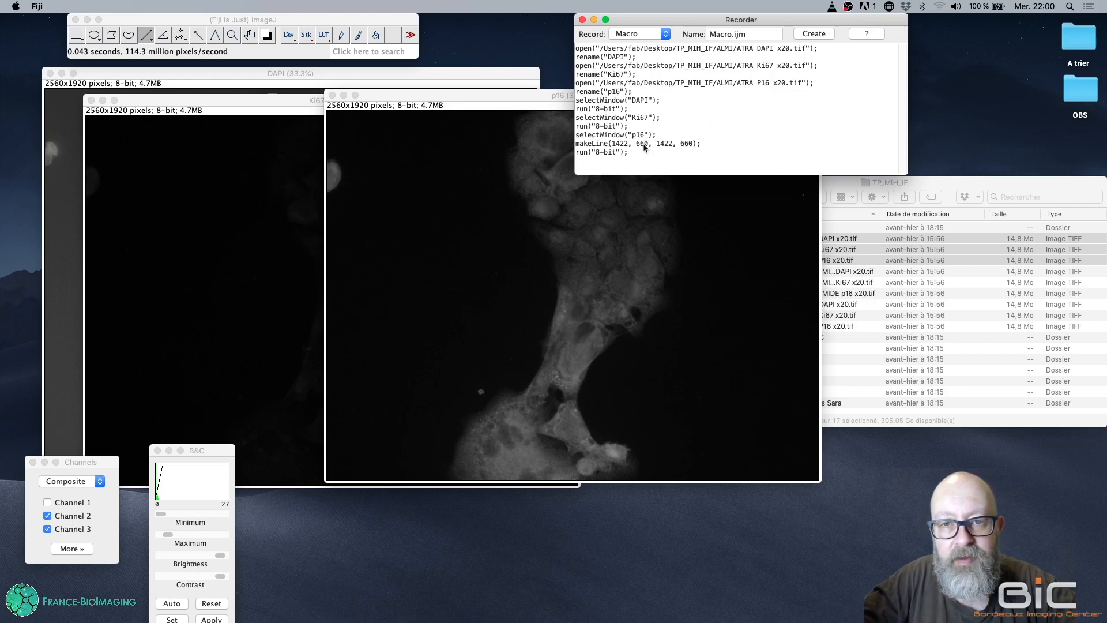
{"action": "triple_click", "coordinate": [645, 144]}
{"action": "key", "text": "BackSpace"}
{"action": "key", "text": "BackSpace"}
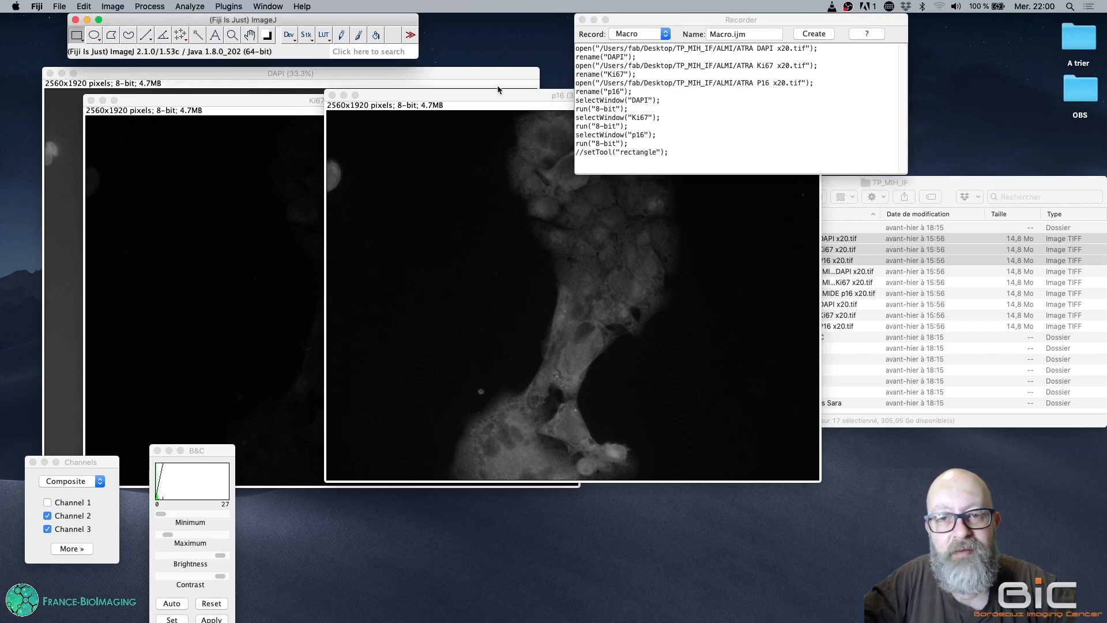
{"action": "left_click_drag", "start_coordinate": [679, 156], "coordinate": [557, 155]}
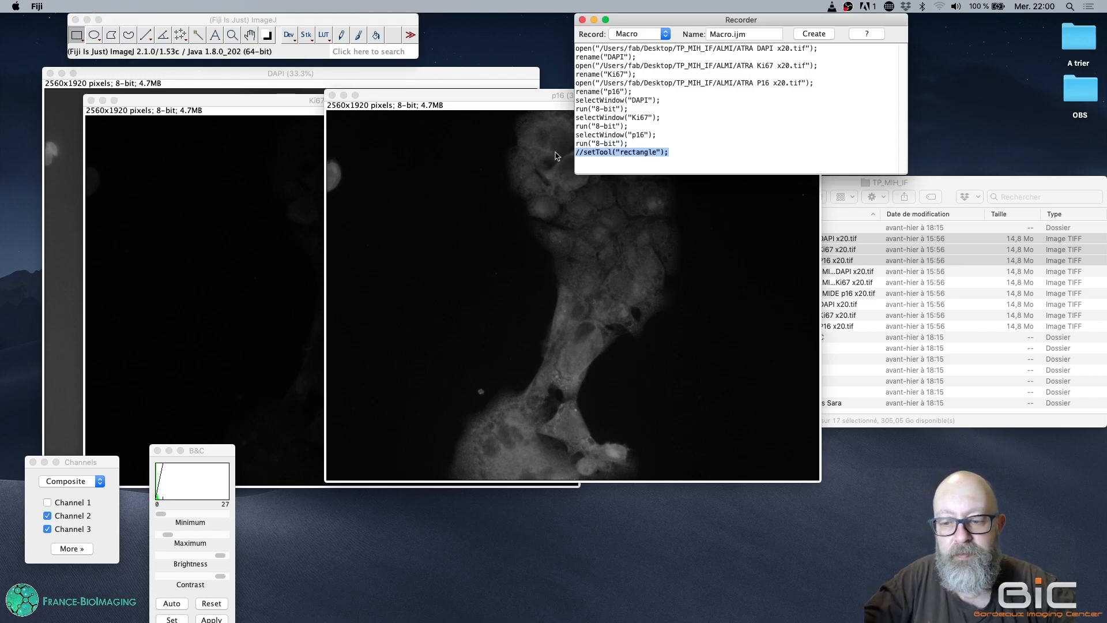
{"action": "key", "text": "BackSpace"}
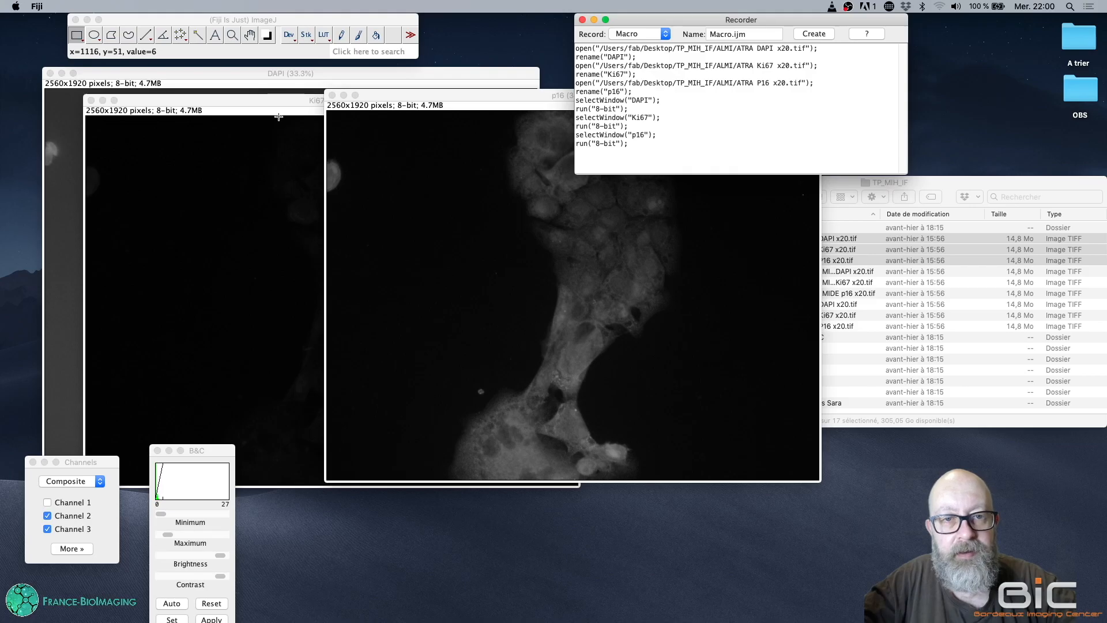
{"action": "left_click", "coordinate": [250, 21]}
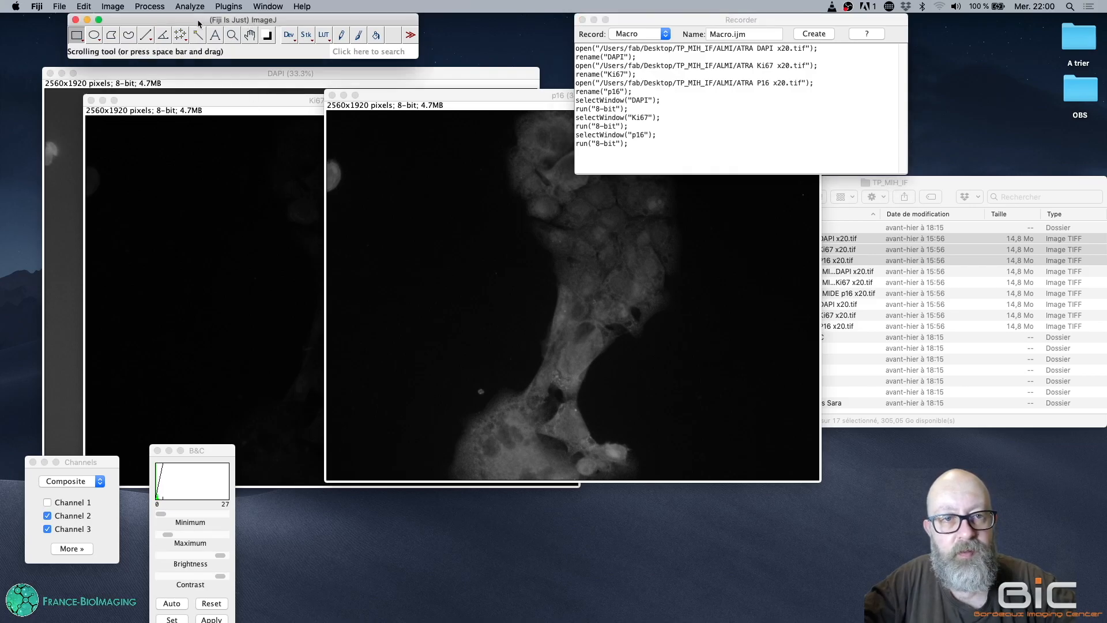
{"action": "left_click", "coordinate": [120, 6]}
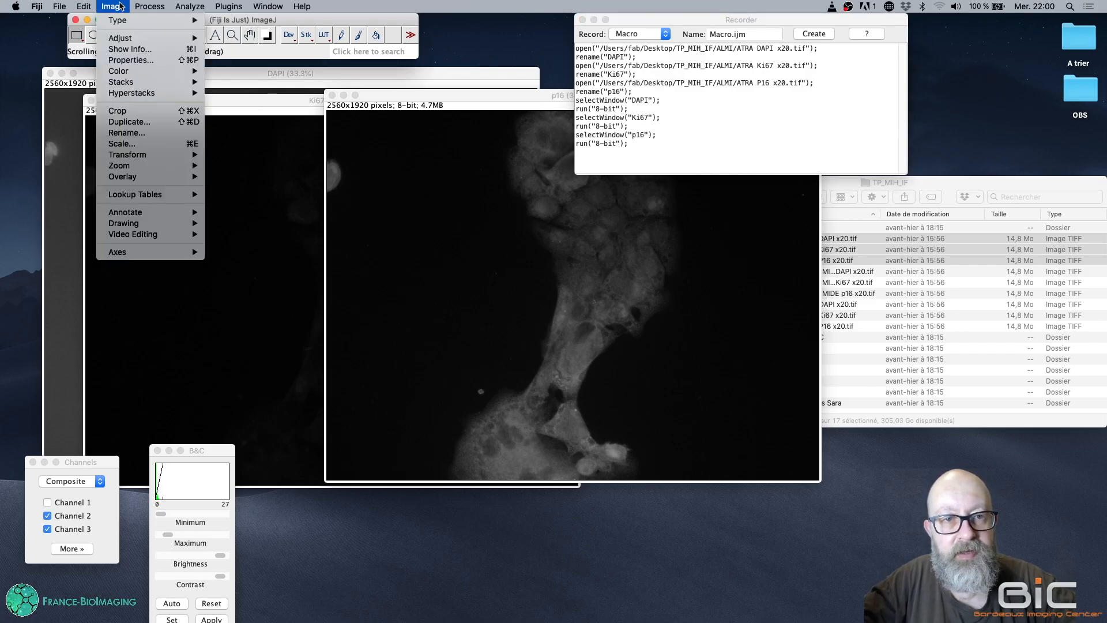
{"action": "left_click", "coordinate": [120, 6]}
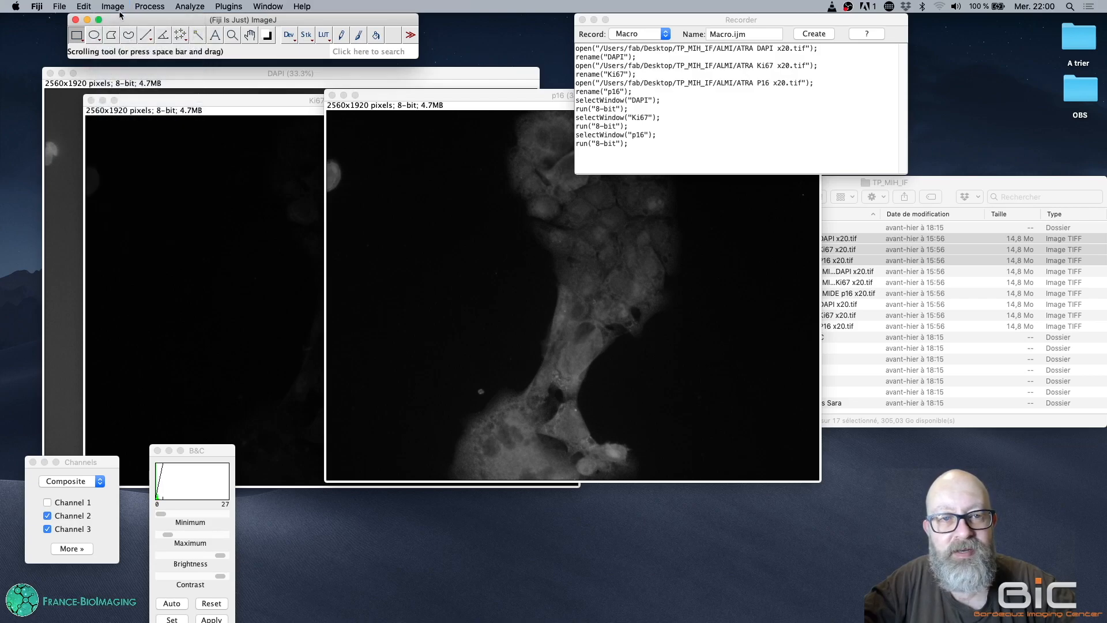
Apply automatic brightness and contrast adjustment to the DAPI, Ki67 and p16 images, one after the other
{"action": "left_click", "coordinate": [172, 80]}
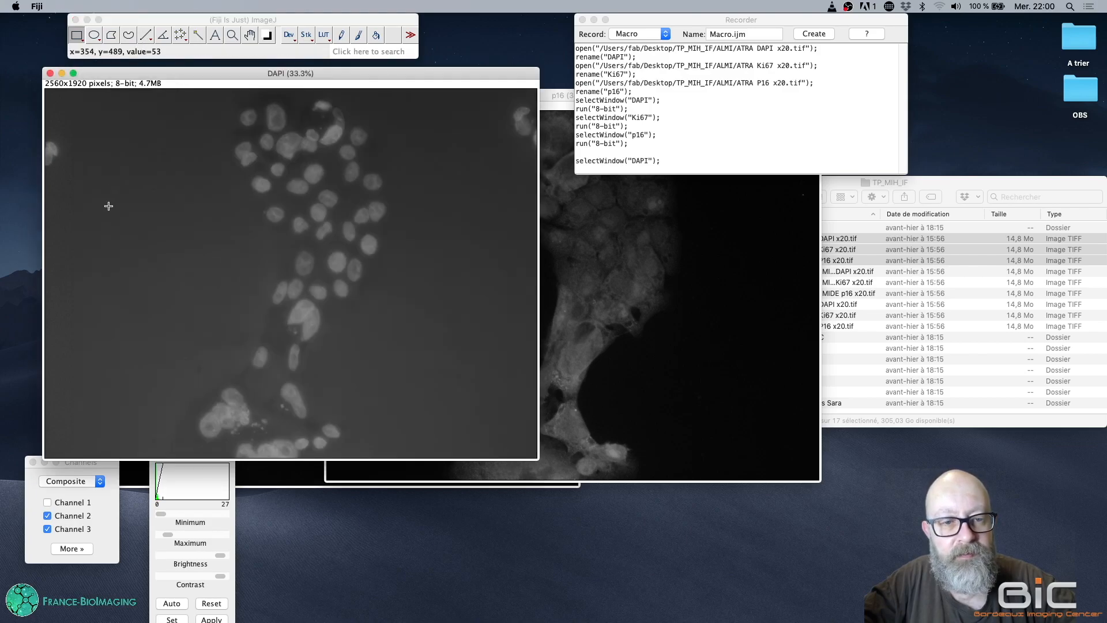
{"action": "left_click", "coordinate": [172, 603]}
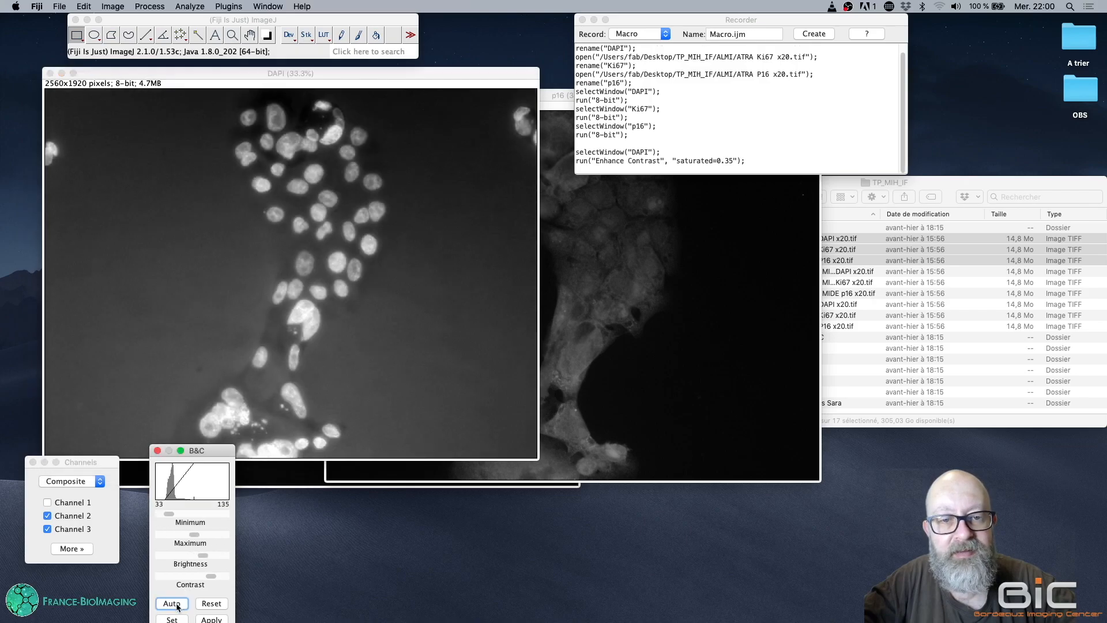
{"action": "left_click", "coordinate": [276, 475]}
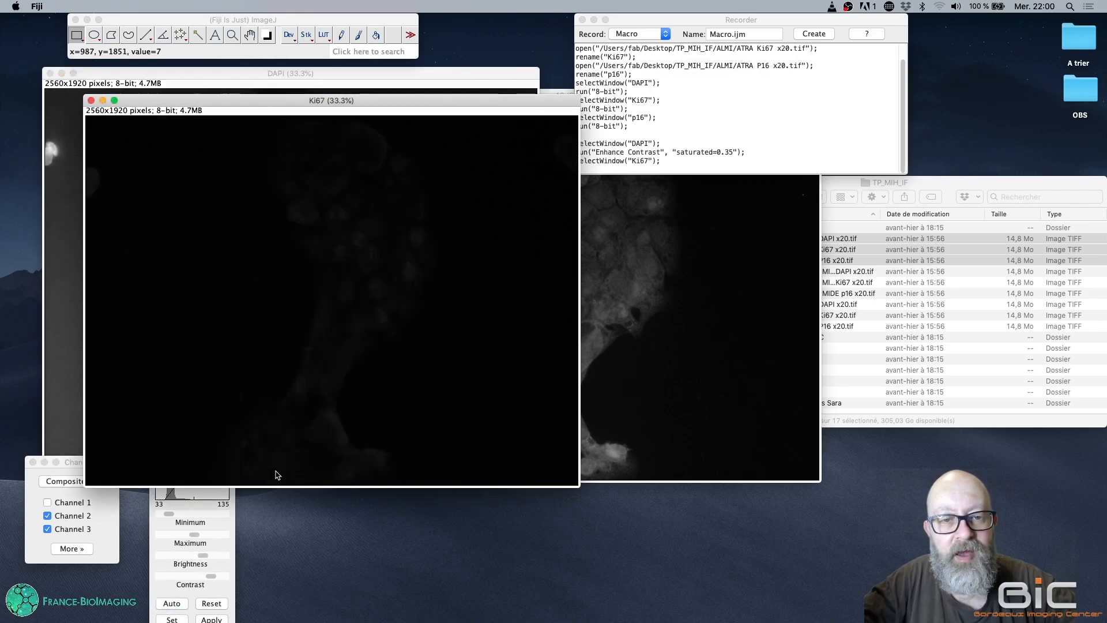
{"action": "left_click", "coordinate": [179, 603]}
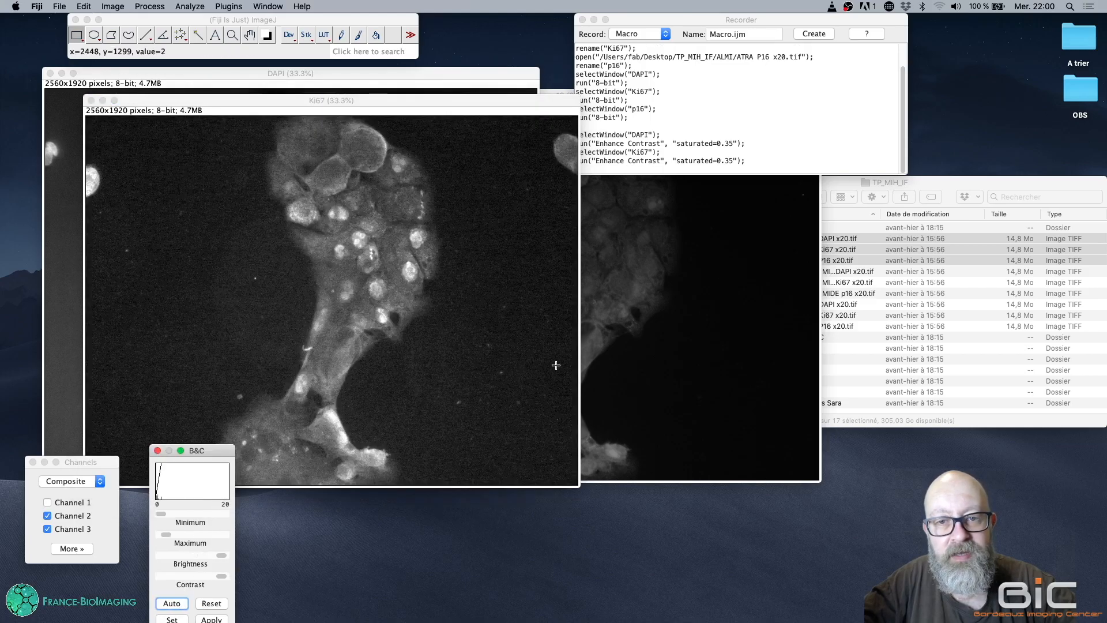
{"action": "left_click", "coordinate": [628, 354]}
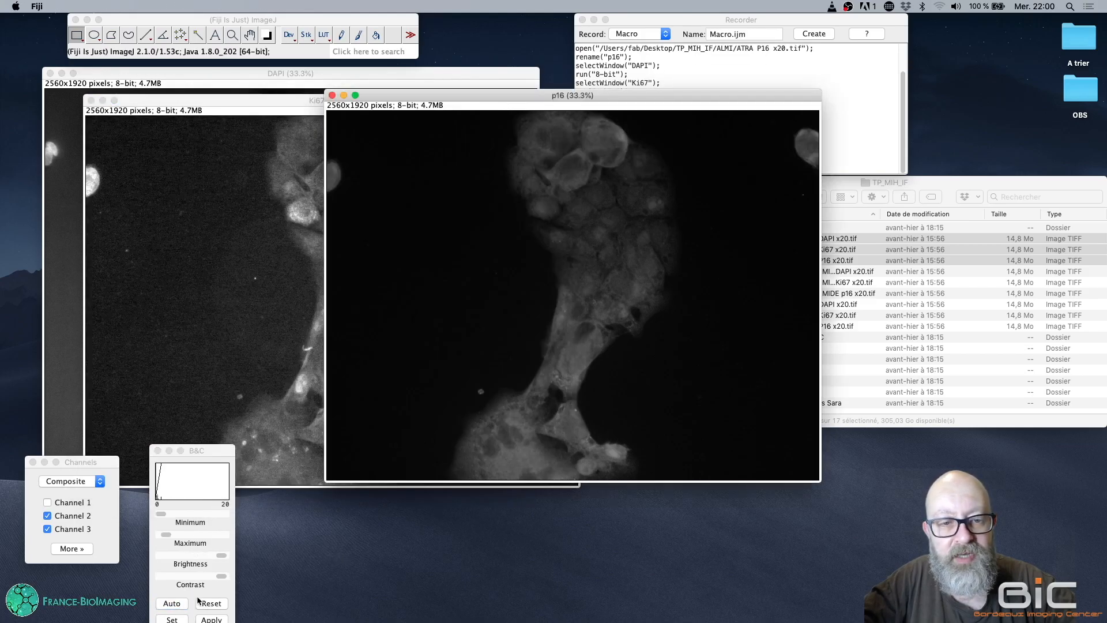
{"action": "left_click", "coordinate": [177, 603]}
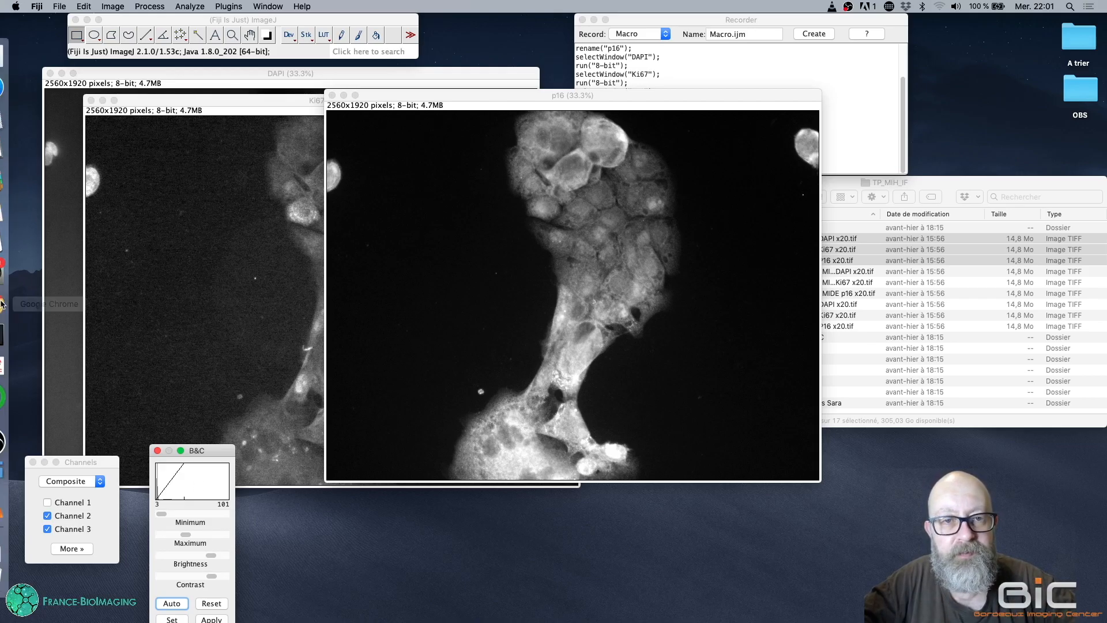
Merge the images into a composite with p16 as red, Ki67 as green and DAPI as blue, without keeping the source images
{"action": "left_click", "coordinate": [140, 15]}
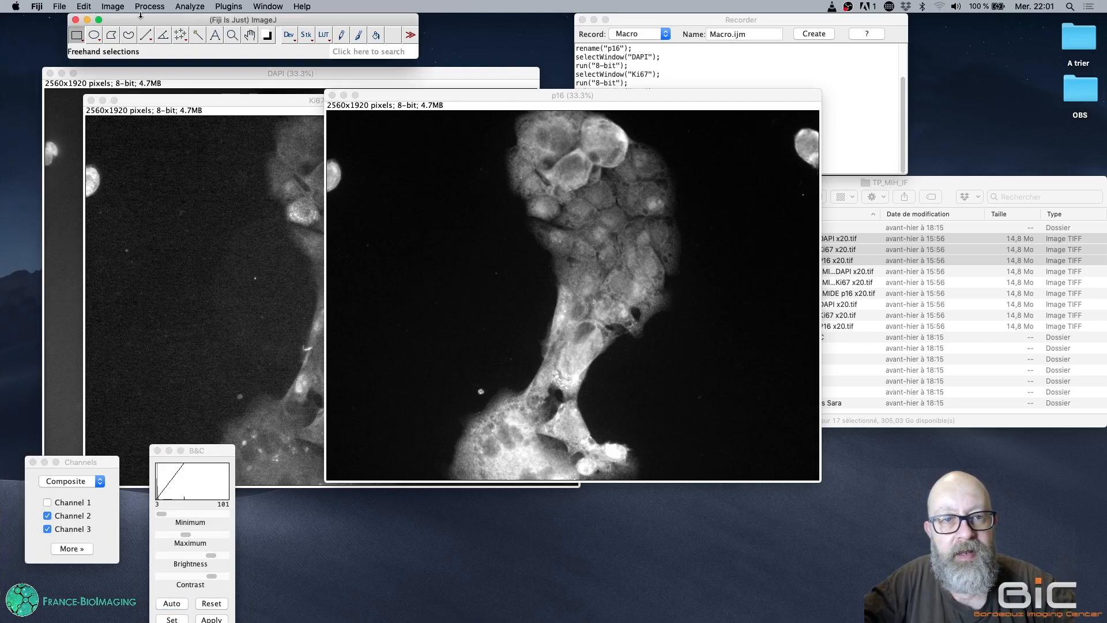
{"action": "left_click", "coordinate": [110, 7]}
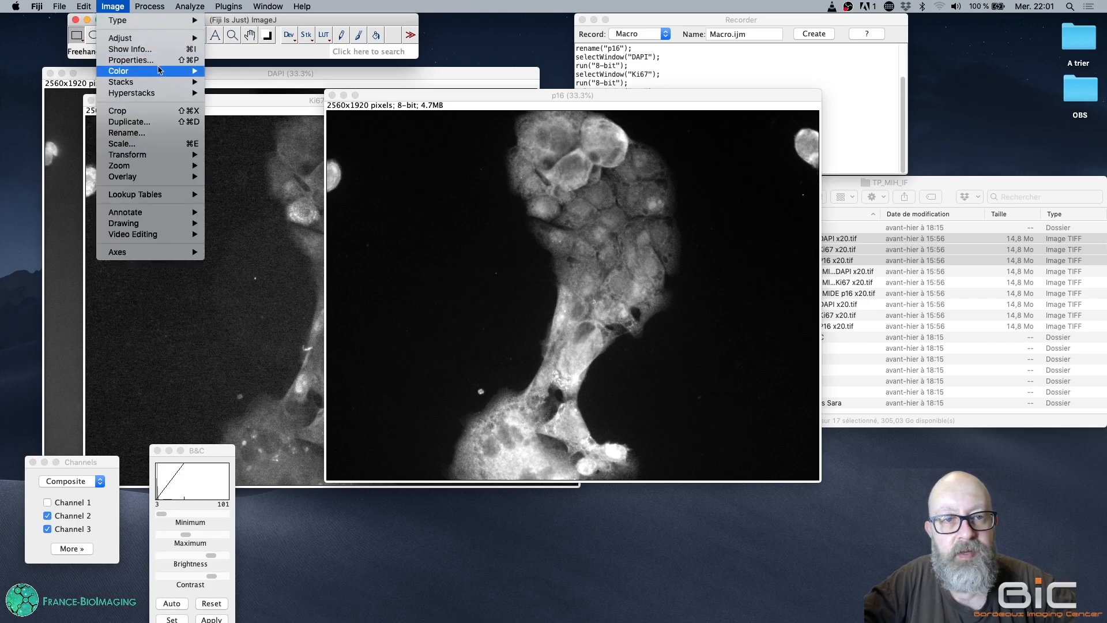
{"action": "mouse_move", "coordinate": [169, 71]}
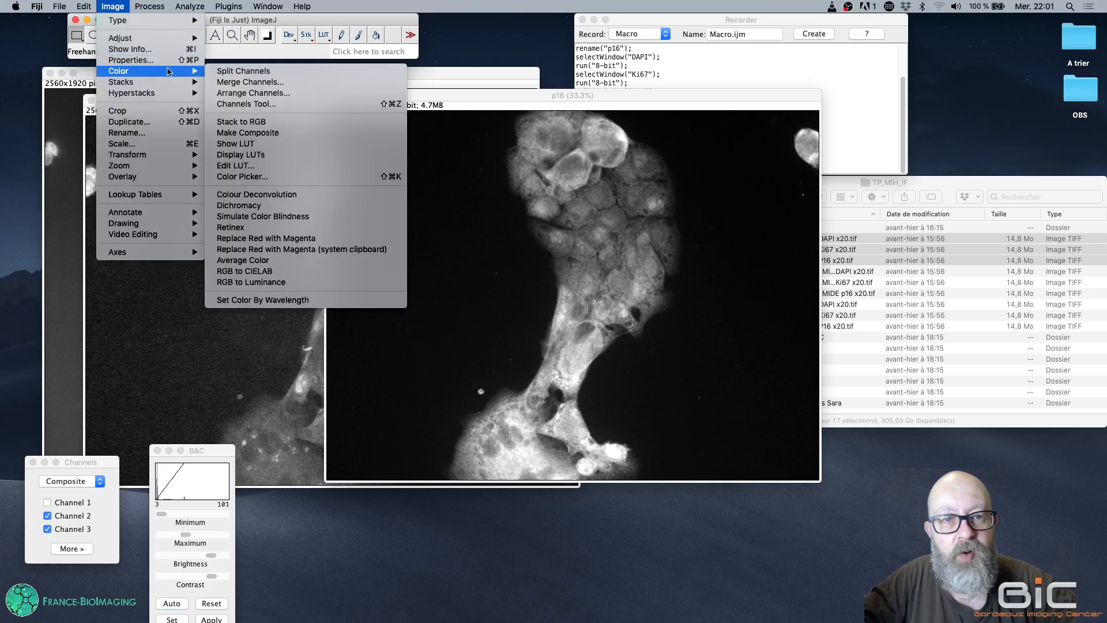
{"action": "left_click", "coordinate": [243, 83]}
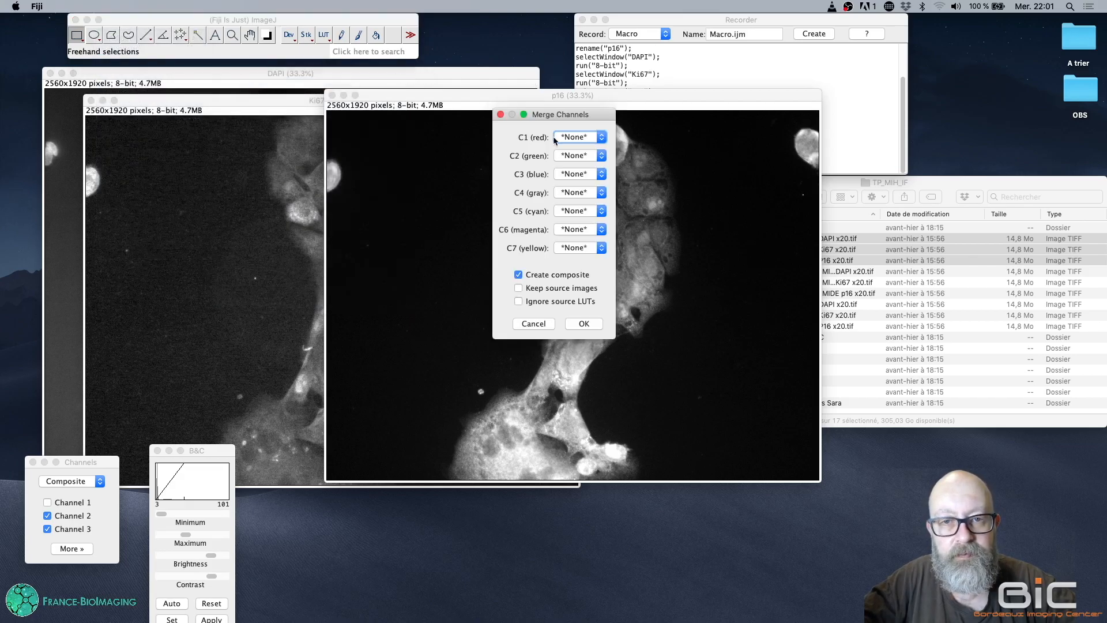
{"action": "left_click", "coordinate": [576, 136]}
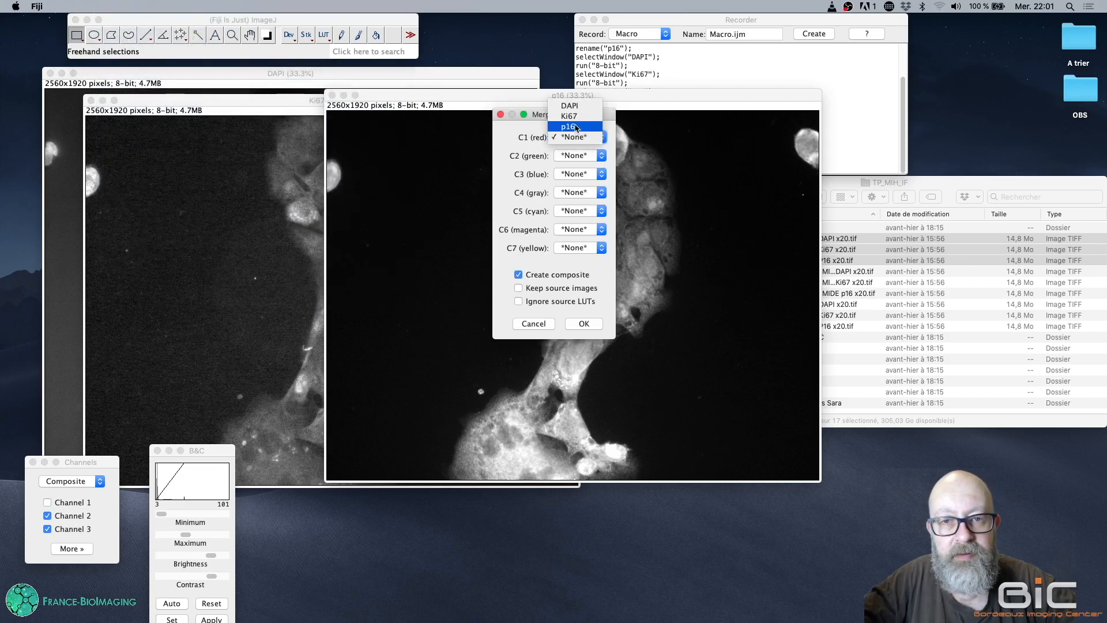
{"action": "left_click", "coordinate": [576, 128]}
{"action": "left_click", "coordinate": [579, 156]}
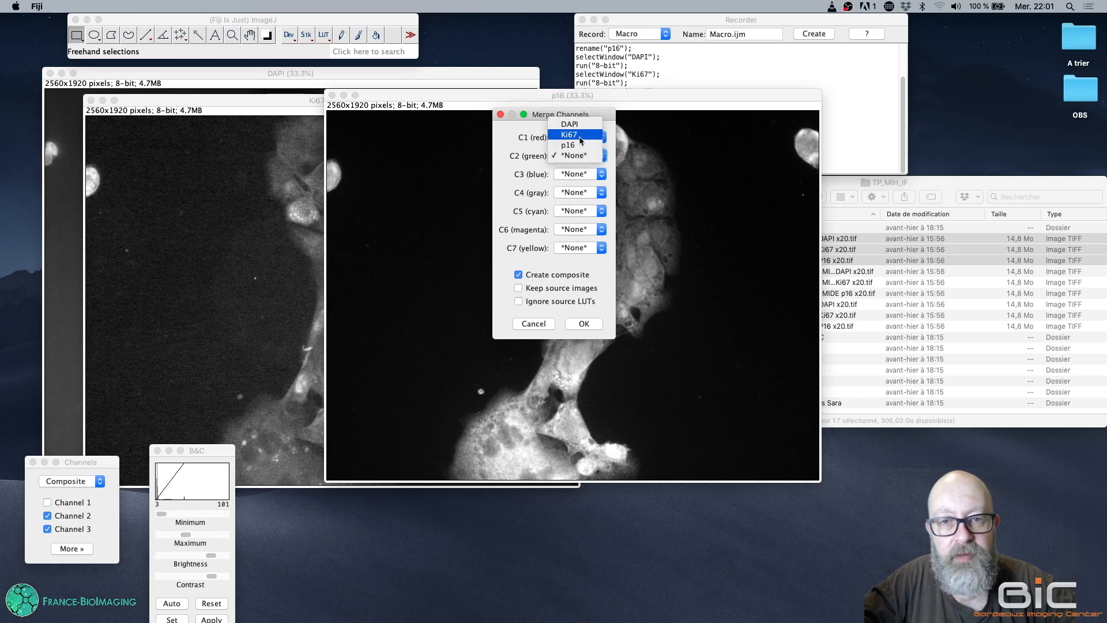
{"action": "left_click", "coordinate": [580, 135]}
{"action": "left_click", "coordinate": [586, 176]}
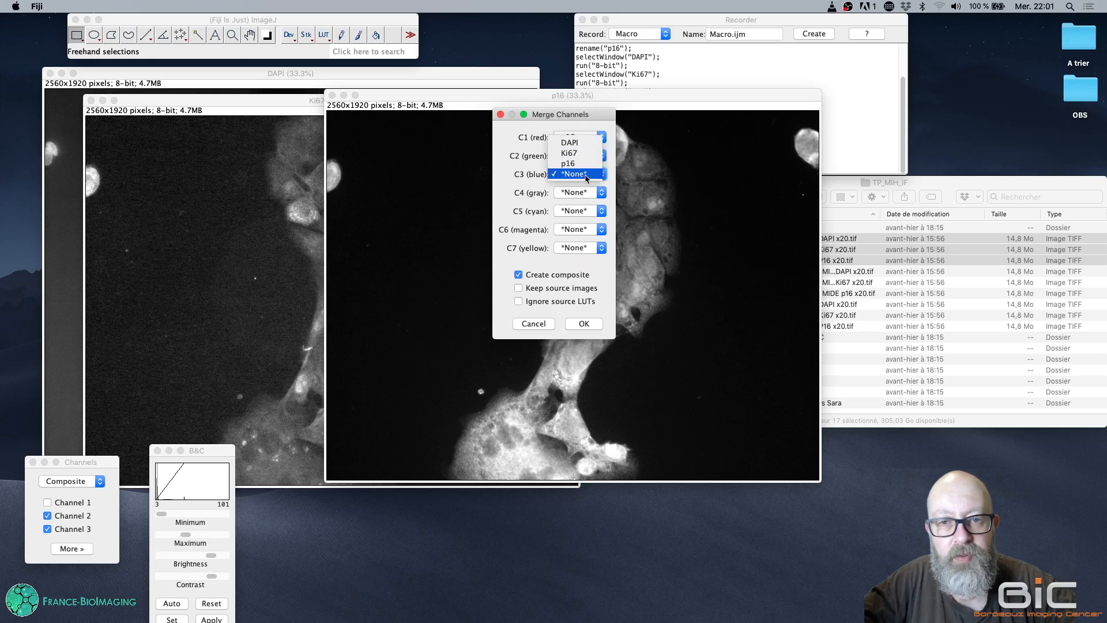
{"action": "left_click", "coordinate": [584, 143]}
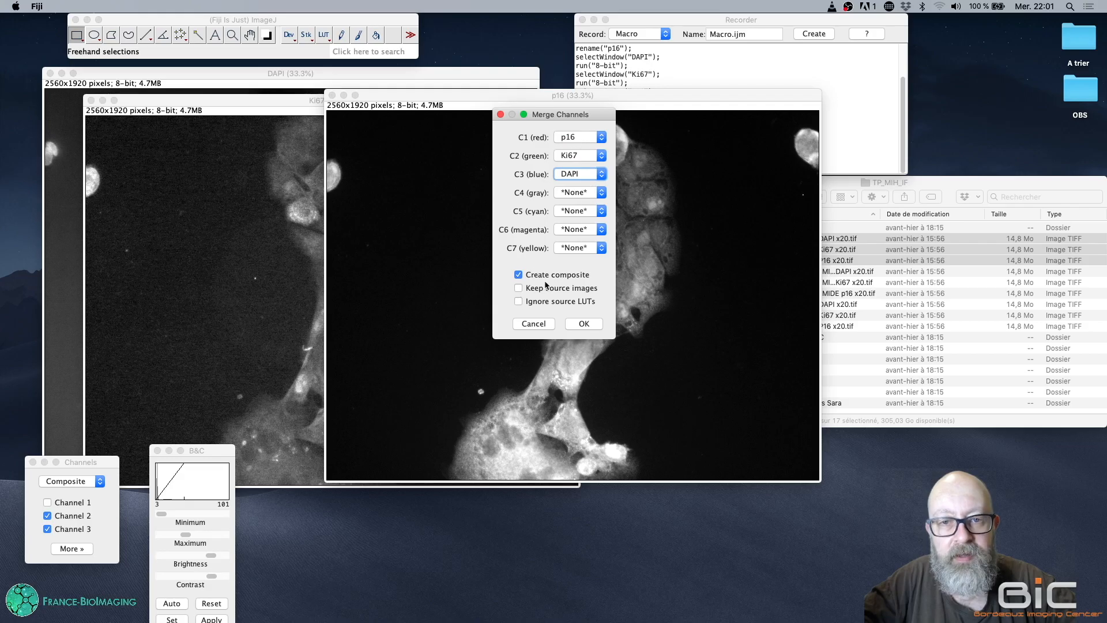
{"action": "left_click", "coordinate": [585, 323]}
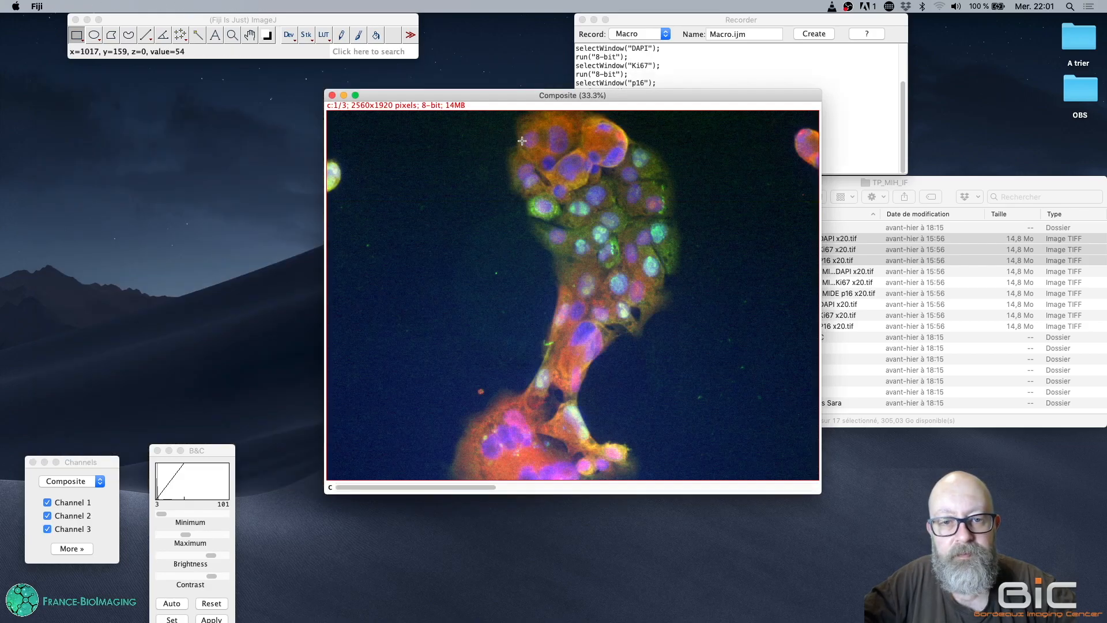
Move the composite image clear of the Recorder and step through its three channels, returning to channel 1
{"action": "left_click_drag", "start_coordinate": [524, 95], "coordinate": [274, 78]}
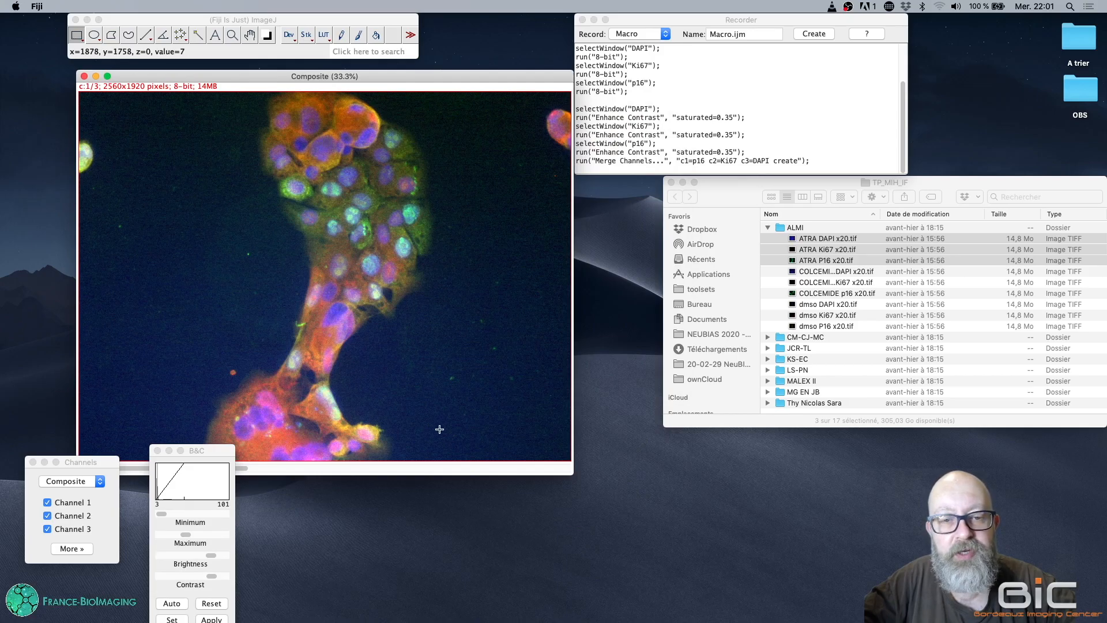
{"action": "left_click", "coordinate": [368, 470]}
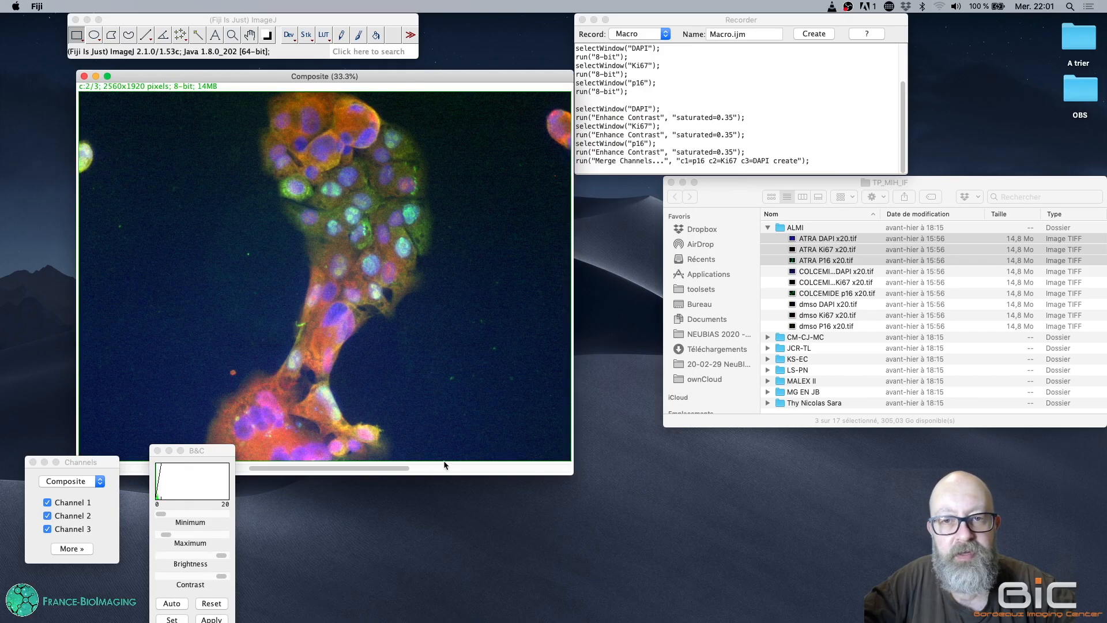
{"action": "left_click", "coordinate": [476, 464]}
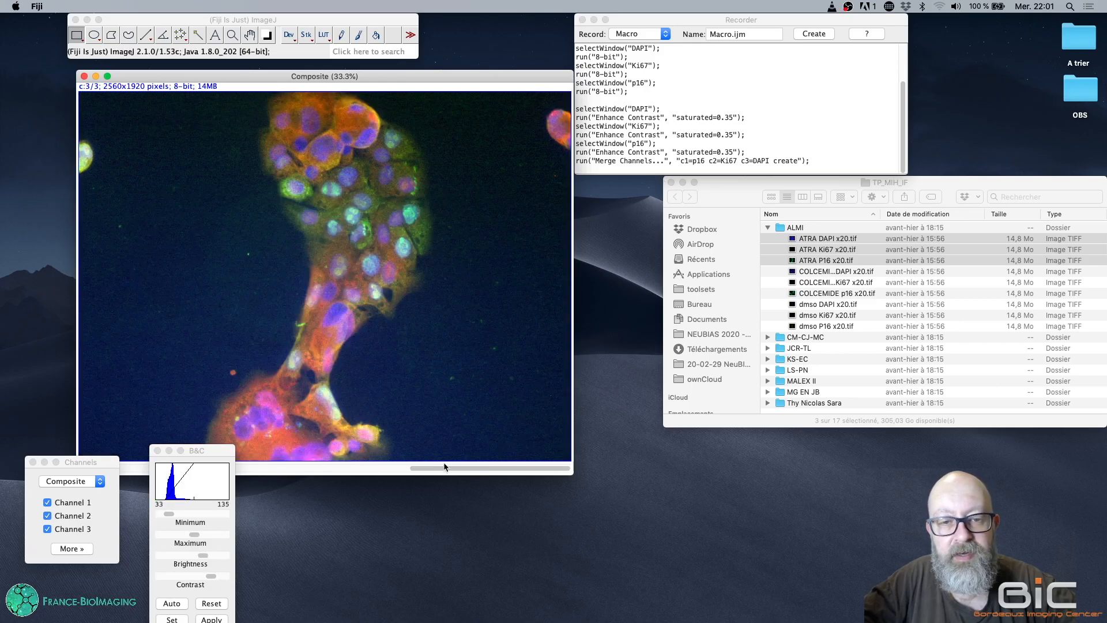
{"action": "left_click", "coordinate": [355, 469]}
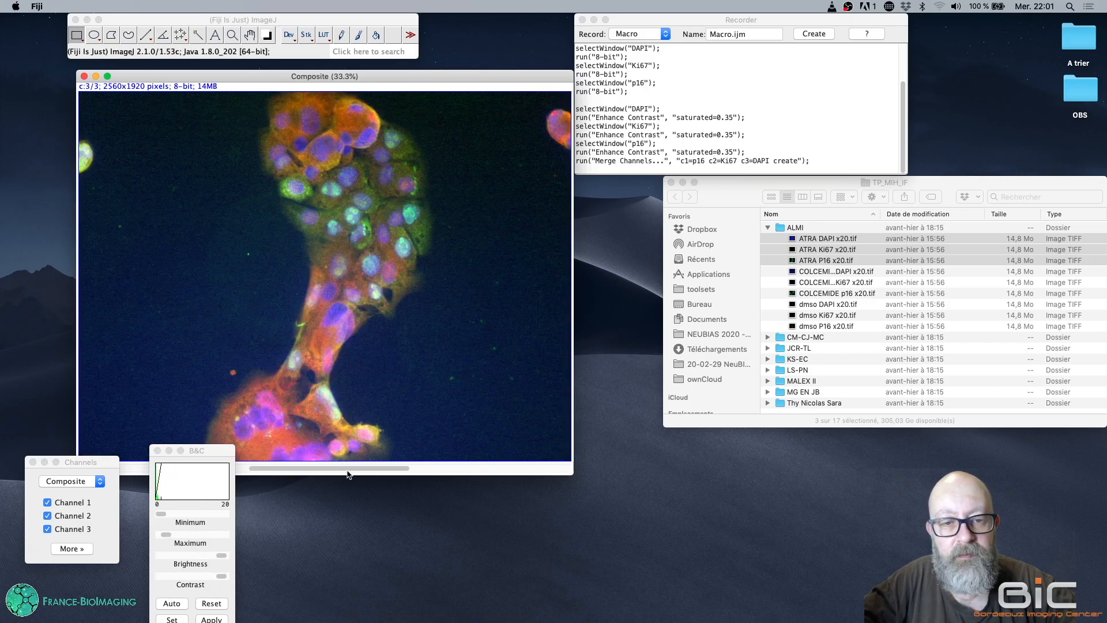
{"action": "left_click", "coordinate": [138, 469]}
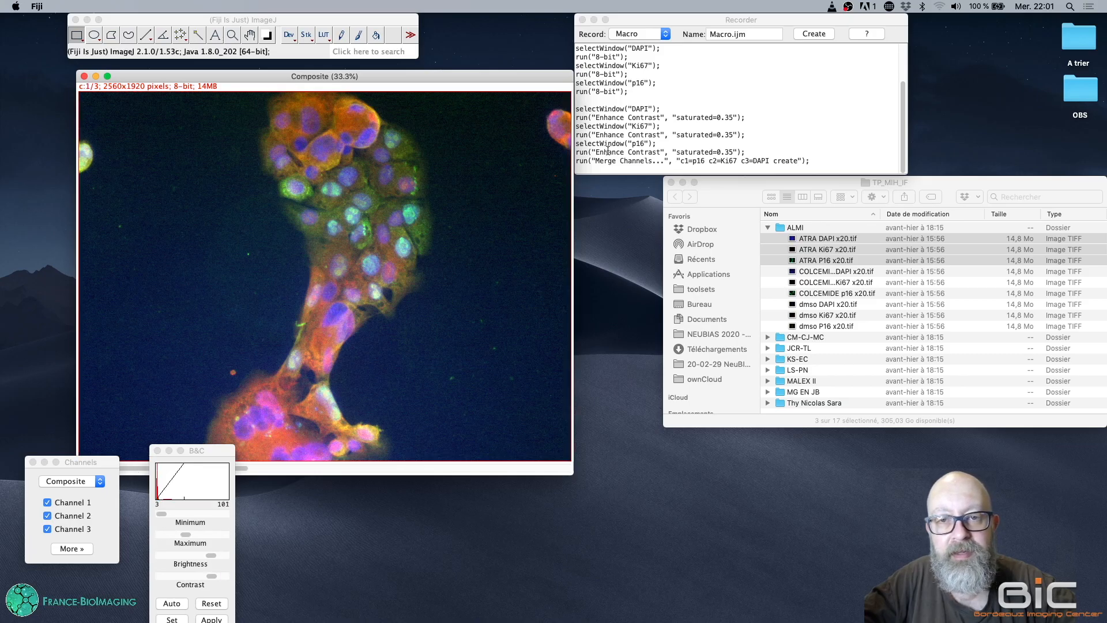
Remove the blank line between the 8-bit conversions and the contrast adjustments in the recorded macro code
{"action": "left_click", "coordinate": [589, 102]}
{"action": "key", "text": "BackSpace"}
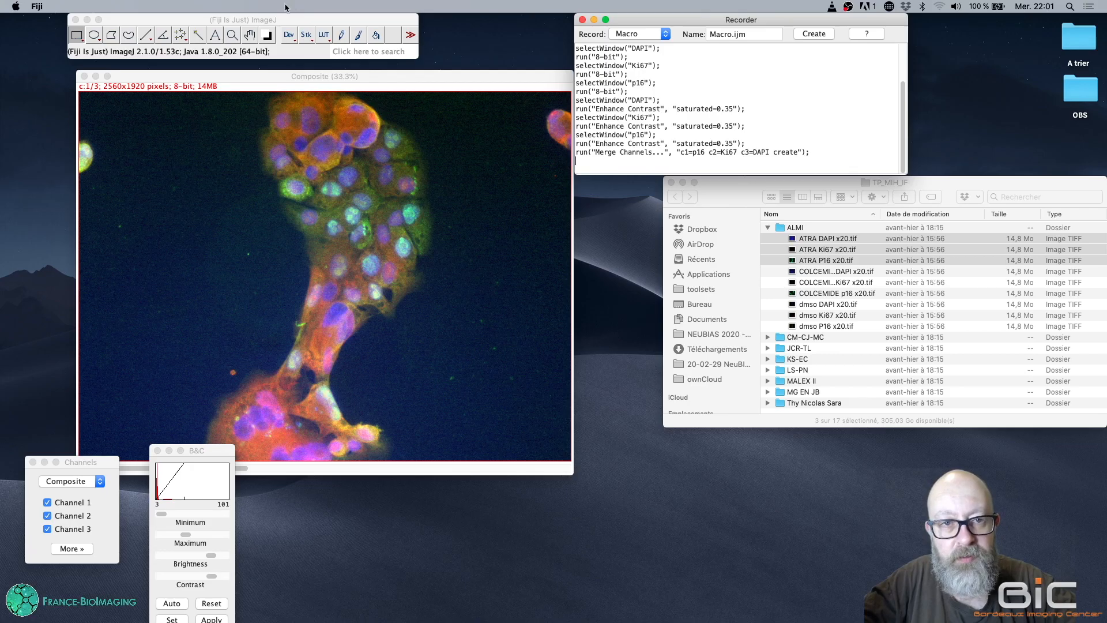
Set the composite's current slice to 3 with the Set Slice command so that the channel selection is recorded
{"action": "left_click", "coordinate": [242, 25]}
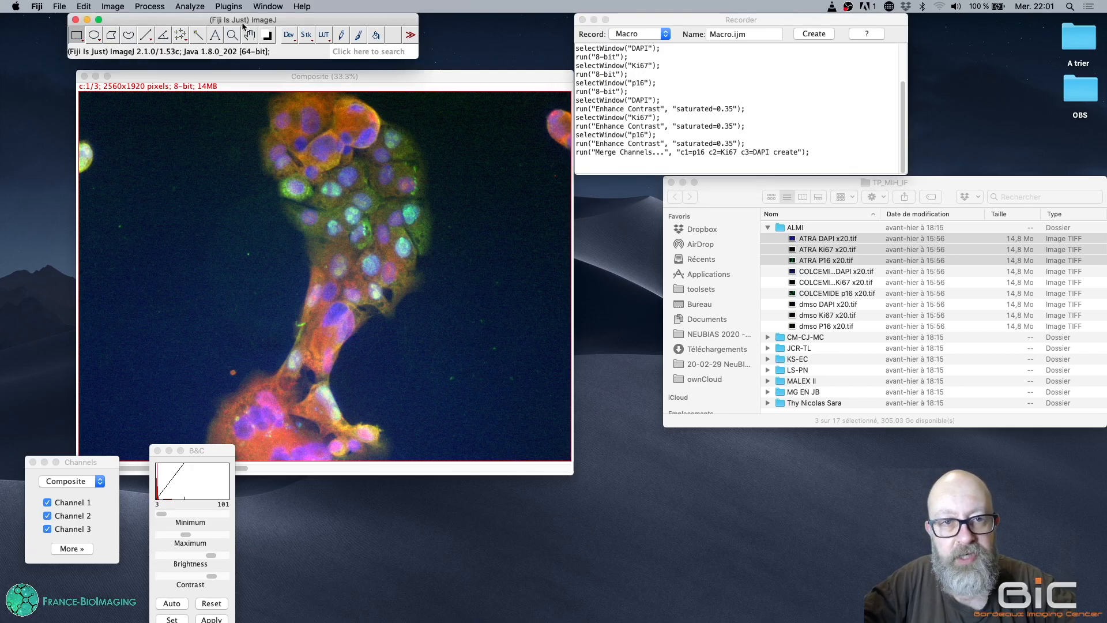
{"action": "left_click", "coordinate": [120, 8]}
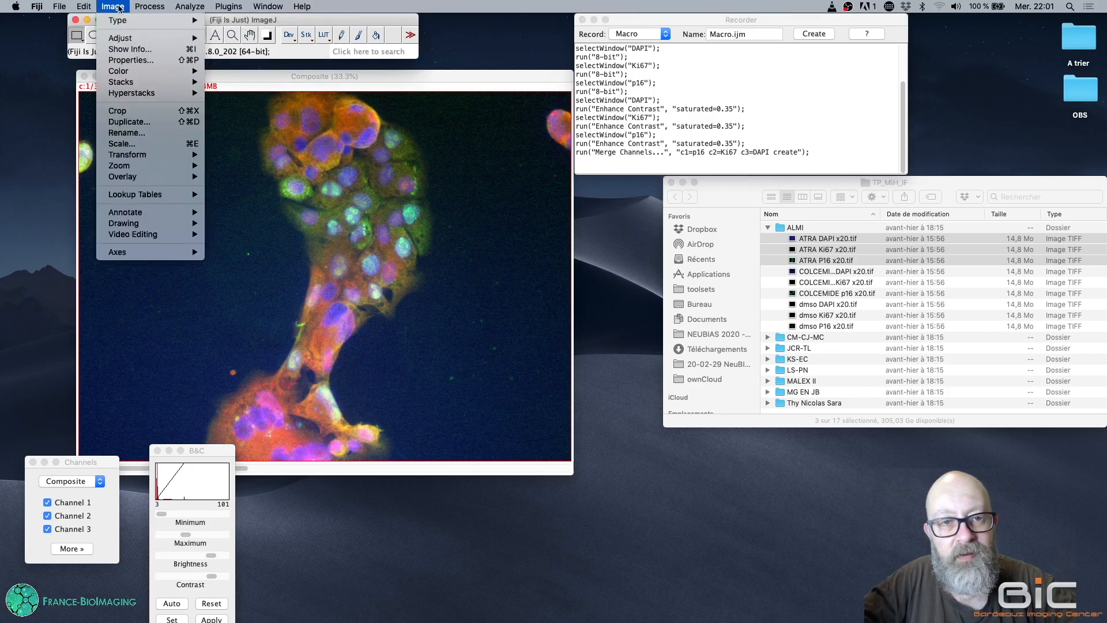
{"action": "mouse_move", "coordinate": [139, 74]}
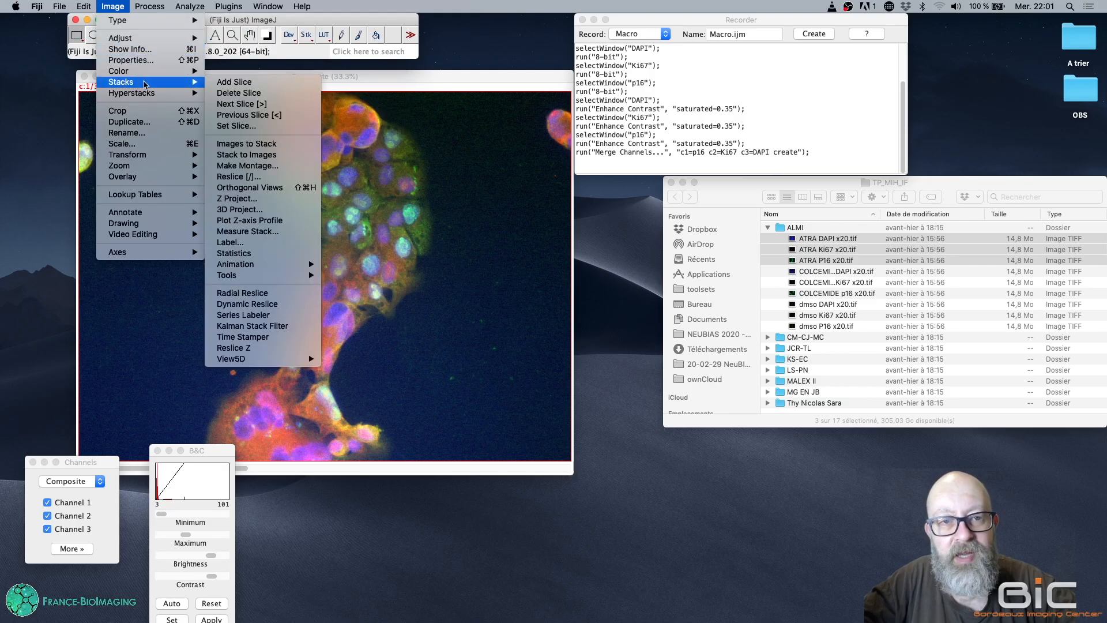
{"action": "mouse_move", "coordinate": [190, 84]}
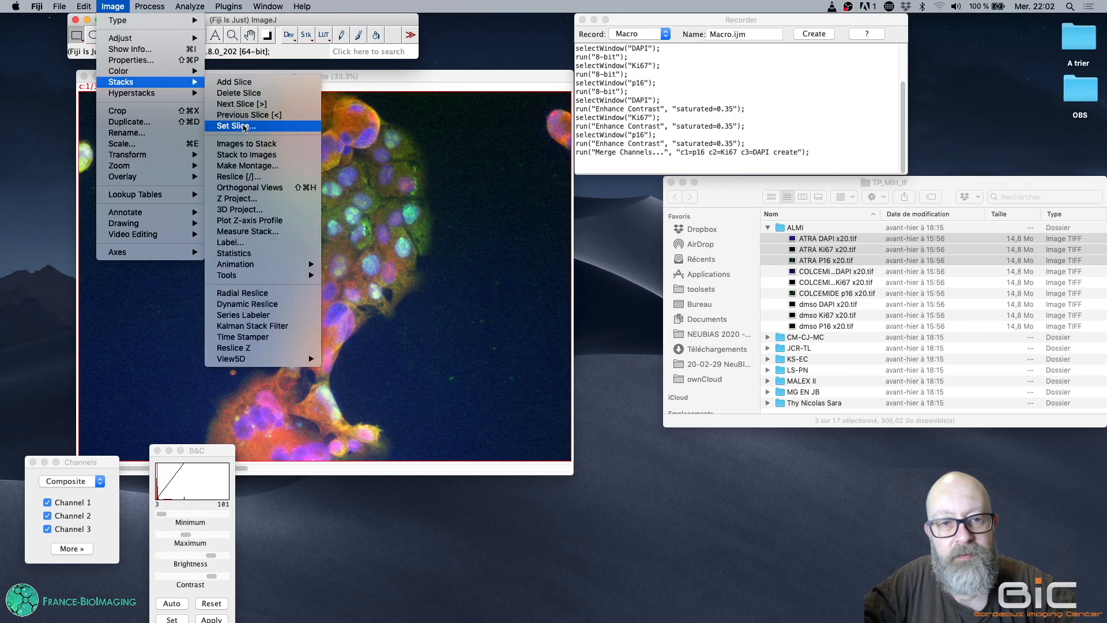
{"action": "left_click", "coordinate": [244, 127]}
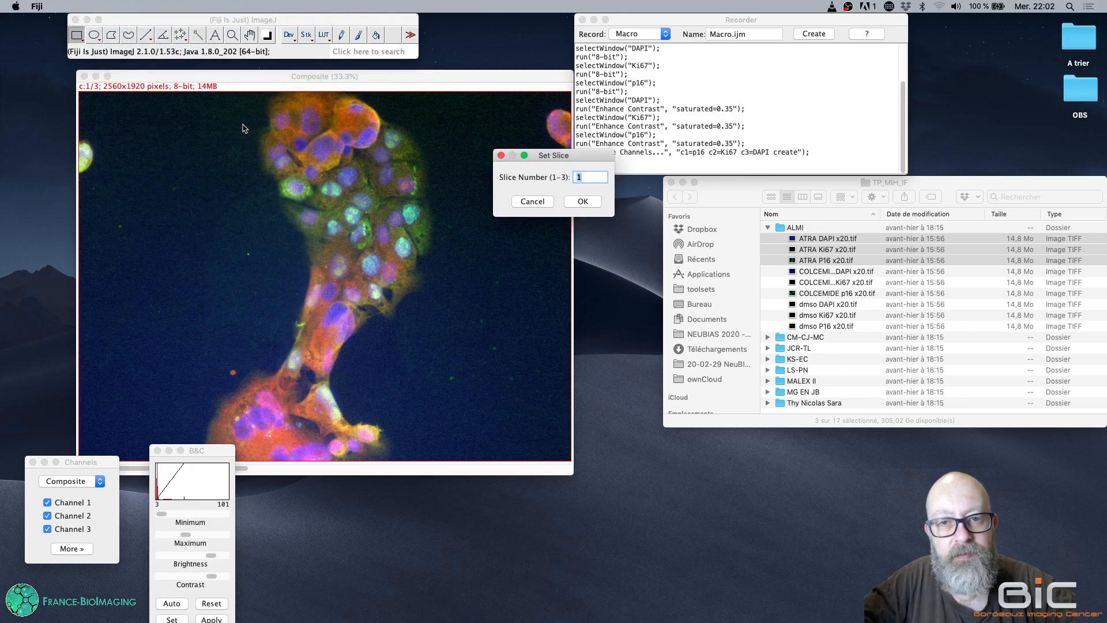
{"action": "type", "text": "3"}
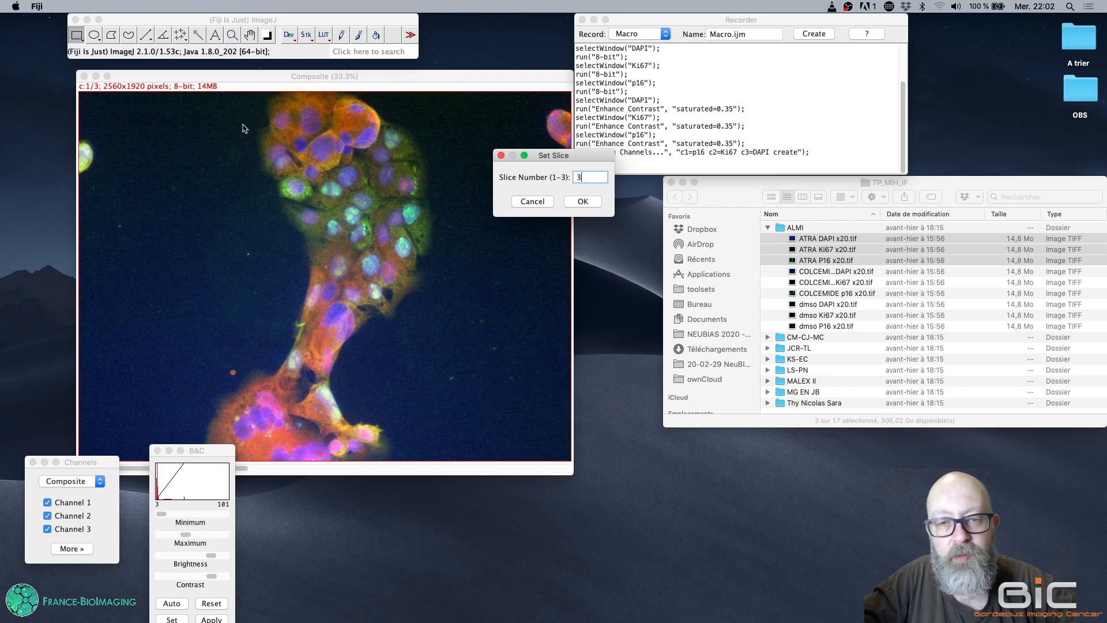
{"action": "key", "text": "Return"}
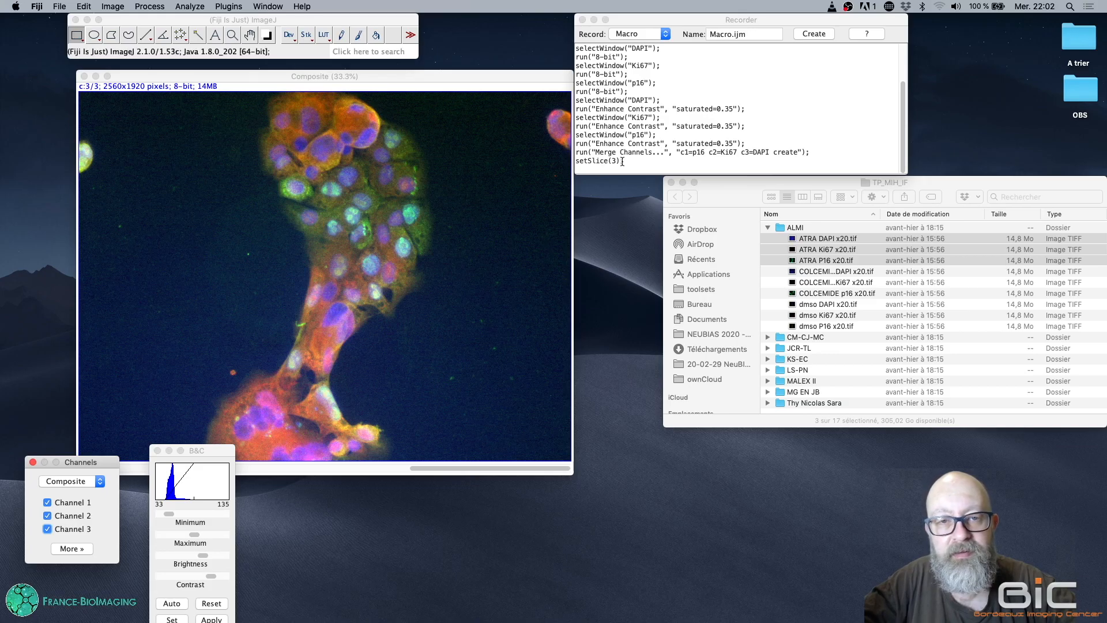
Duplicate only channel 3 of the composite under the title DAPI_Mask, with the Duplicate hyperstack option on
{"action": "left_click", "coordinate": [456, 78]}
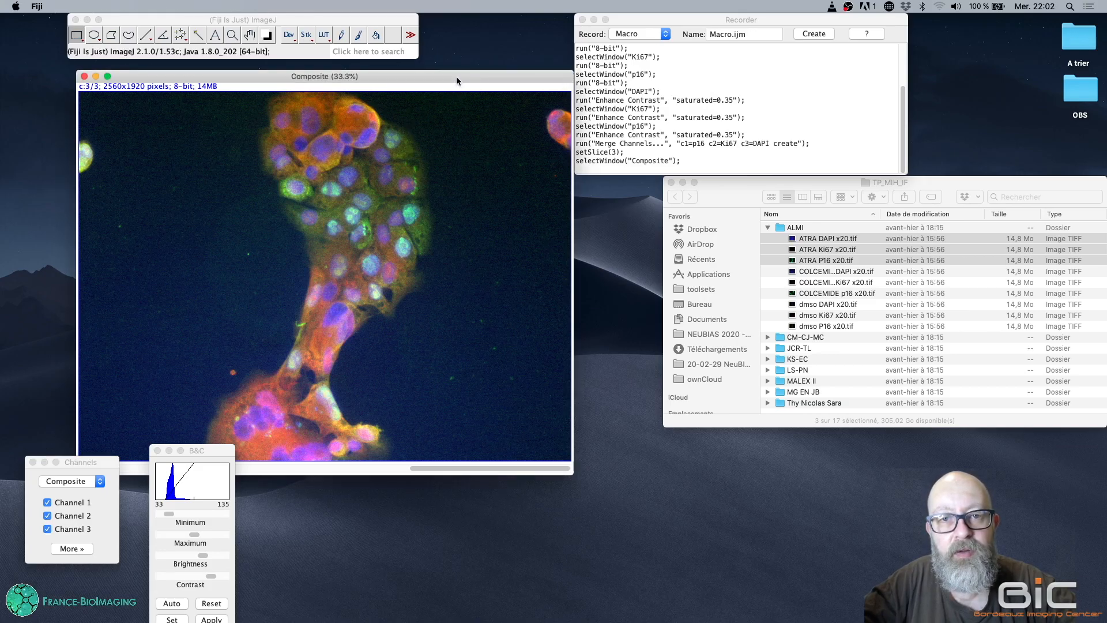
{"action": "left_click", "coordinate": [215, 19]}
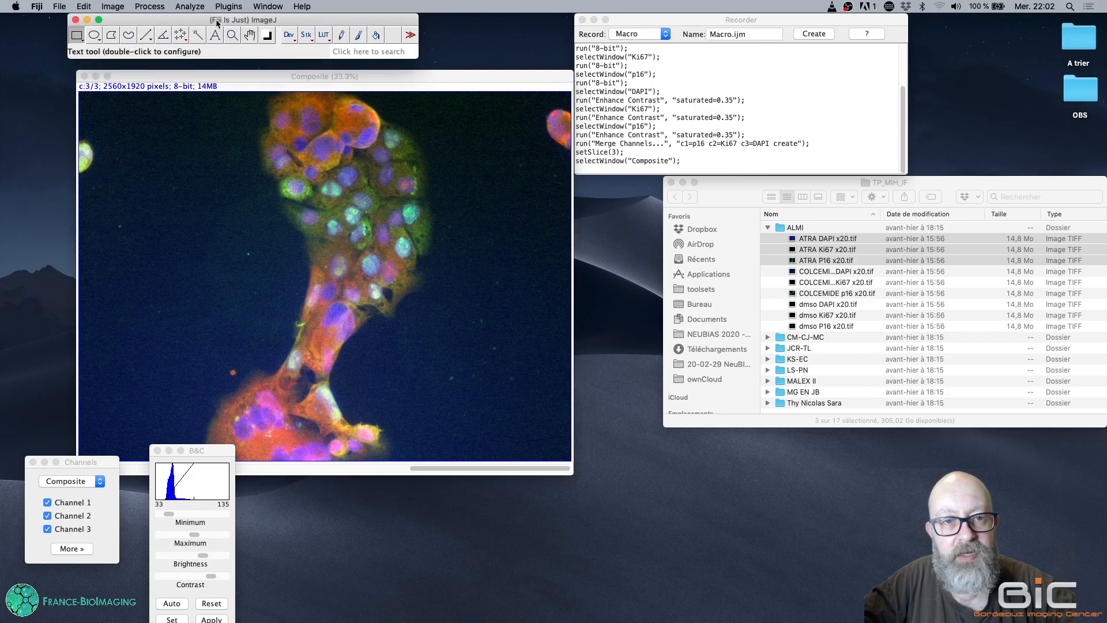
{"action": "left_click", "coordinate": [118, 7]}
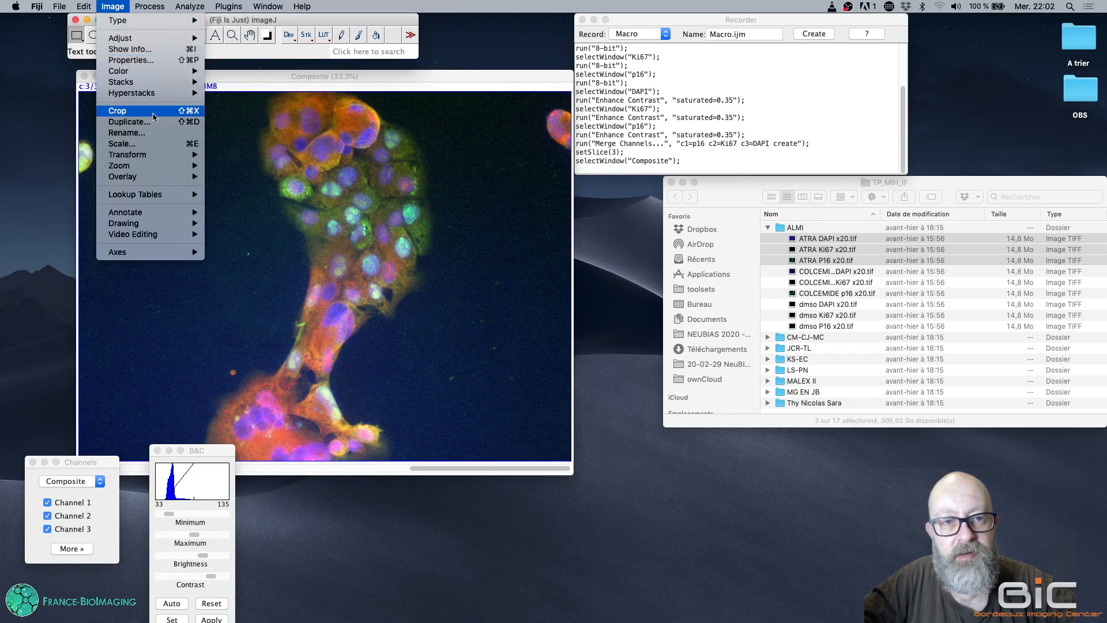
{"action": "left_click", "coordinate": [129, 121]}
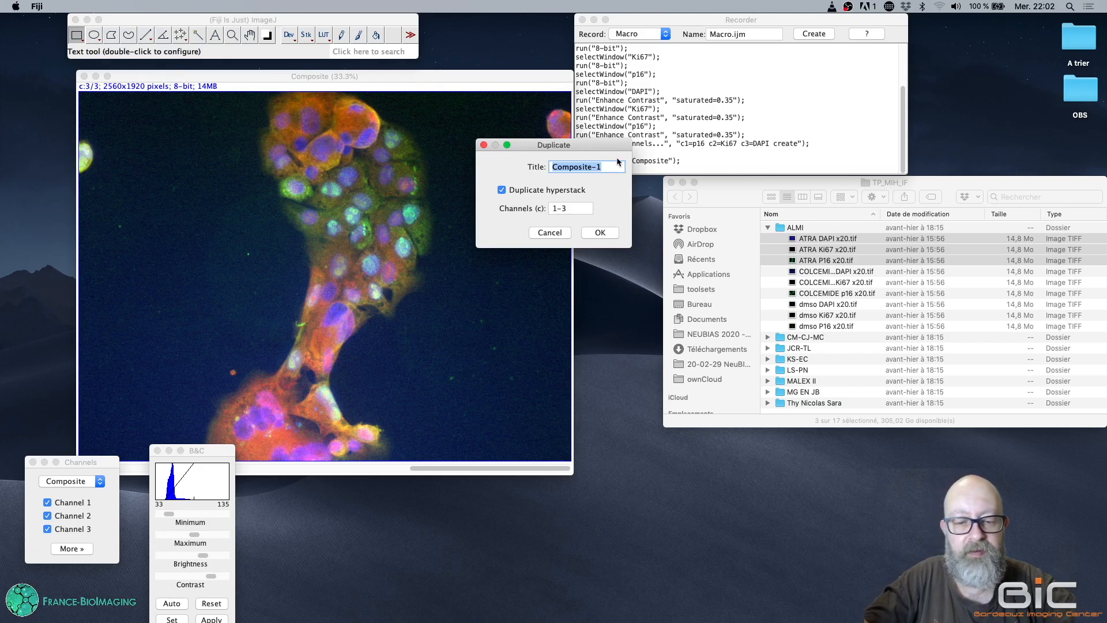
{"action": "type", "text": "M"}
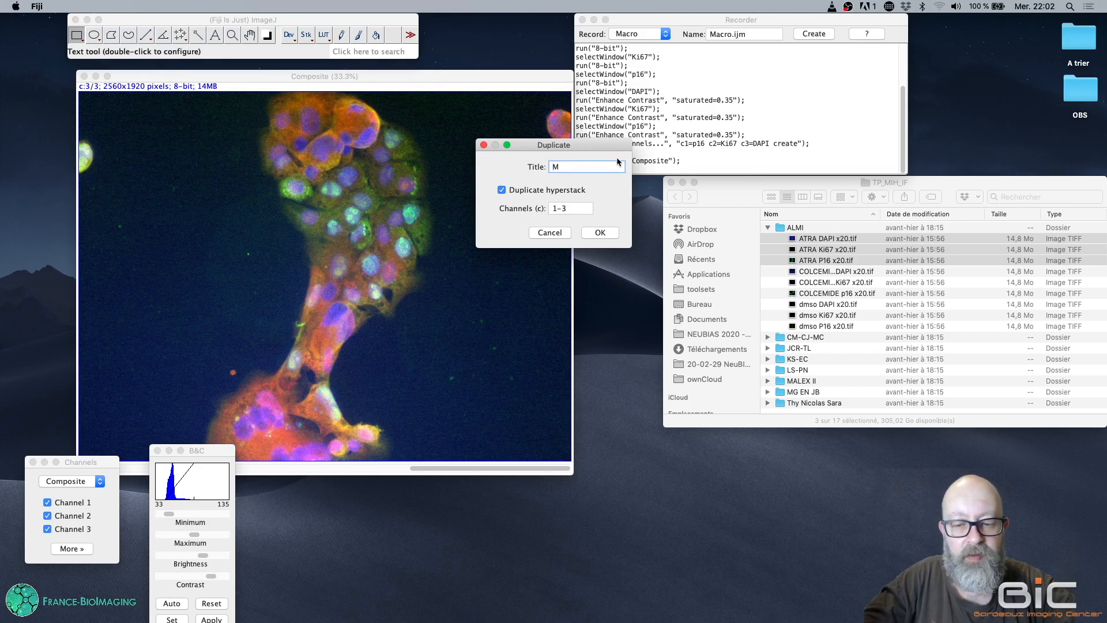
{"action": "type", "text": "DAPI_"}
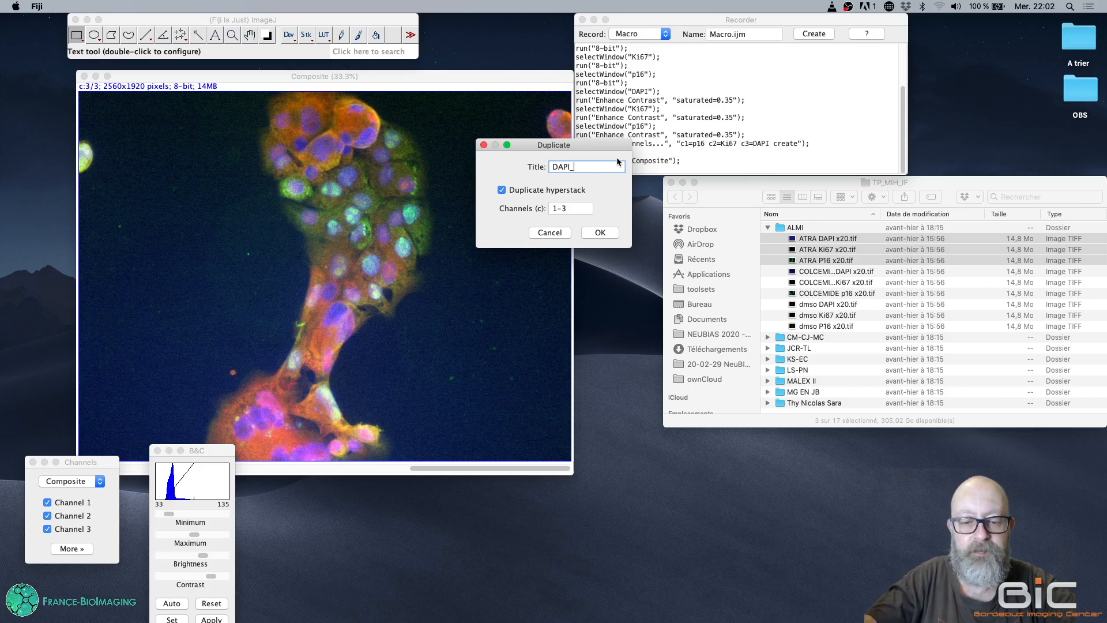
{"action": "type", "text": "Mask"}
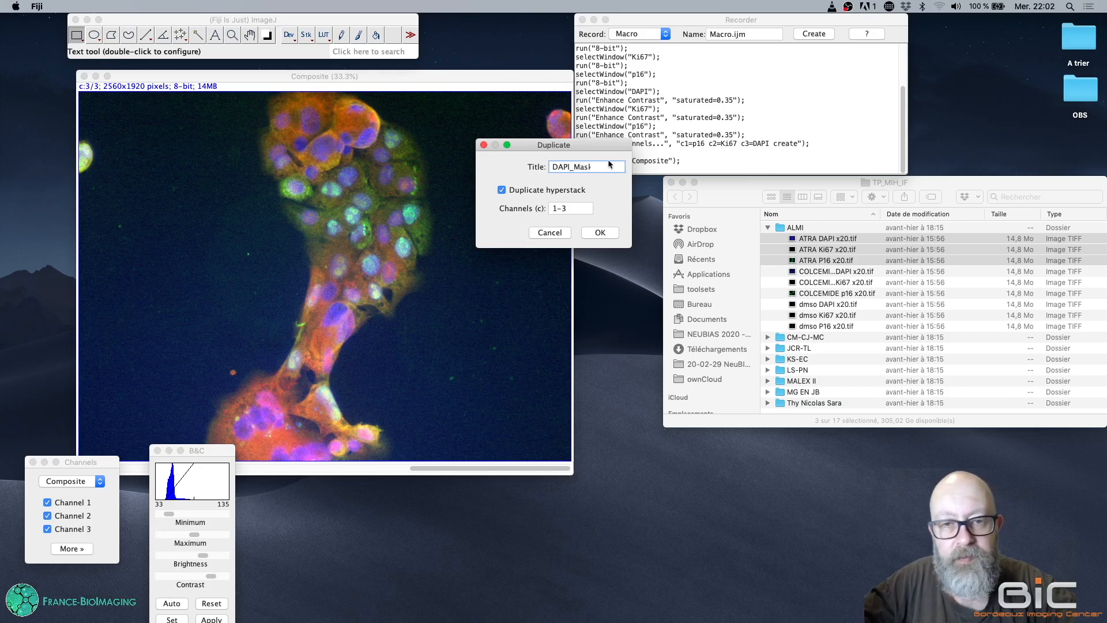
{"action": "left_click", "coordinate": [534, 191]}
{"action": "double_click", "coordinate": [575, 207]}
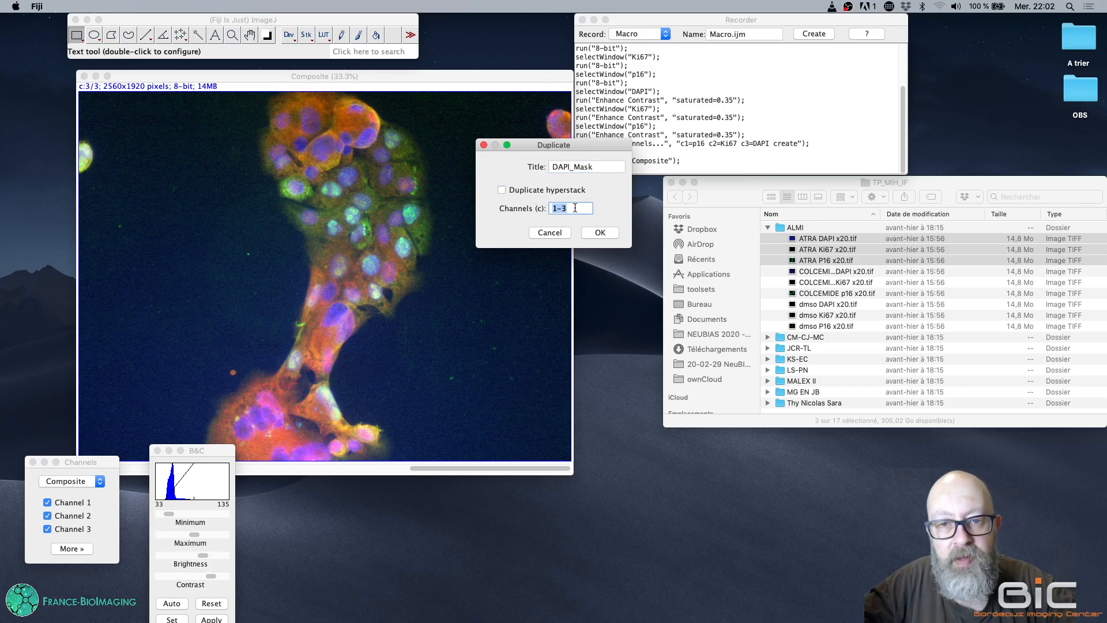
{"action": "type", "text": "3"}
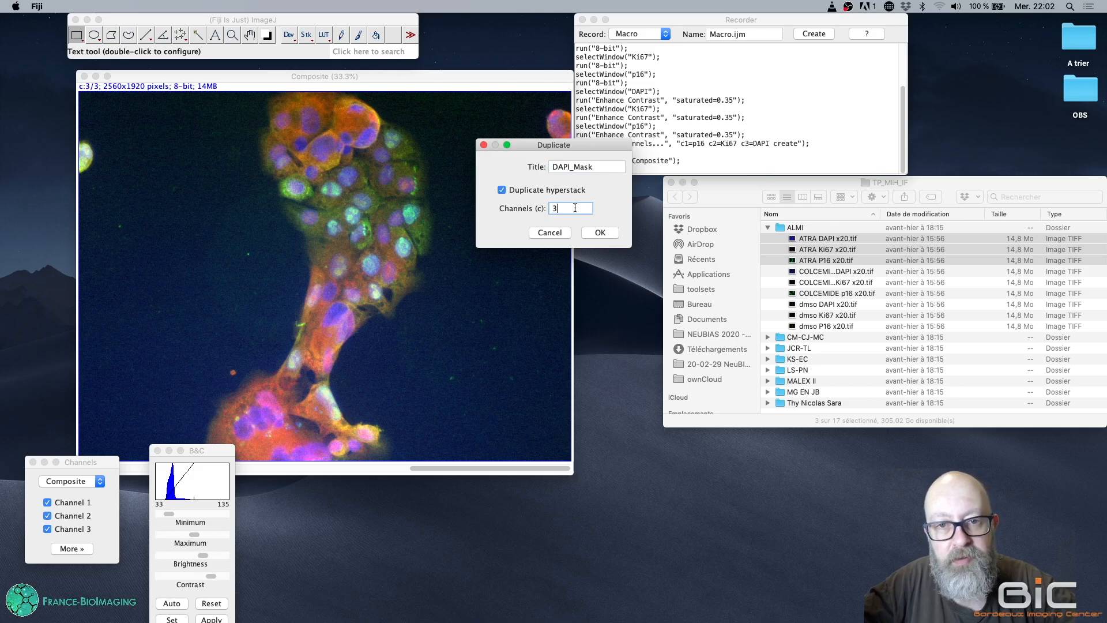
{"action": "left_click", "coordinate": [599, 231]}
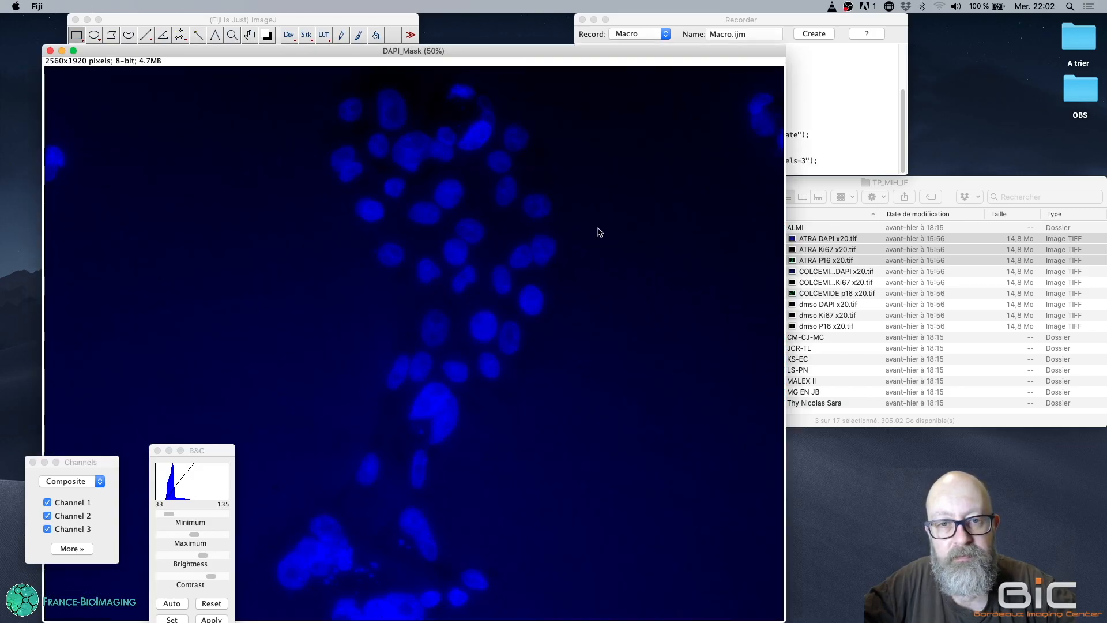
Apply a Median filter with a radius of 7 pixels to the DAPI_Mask image
{"action": "left_click_drag", "start_coordinate": [439, 53], "coordinate": [542, 78]}
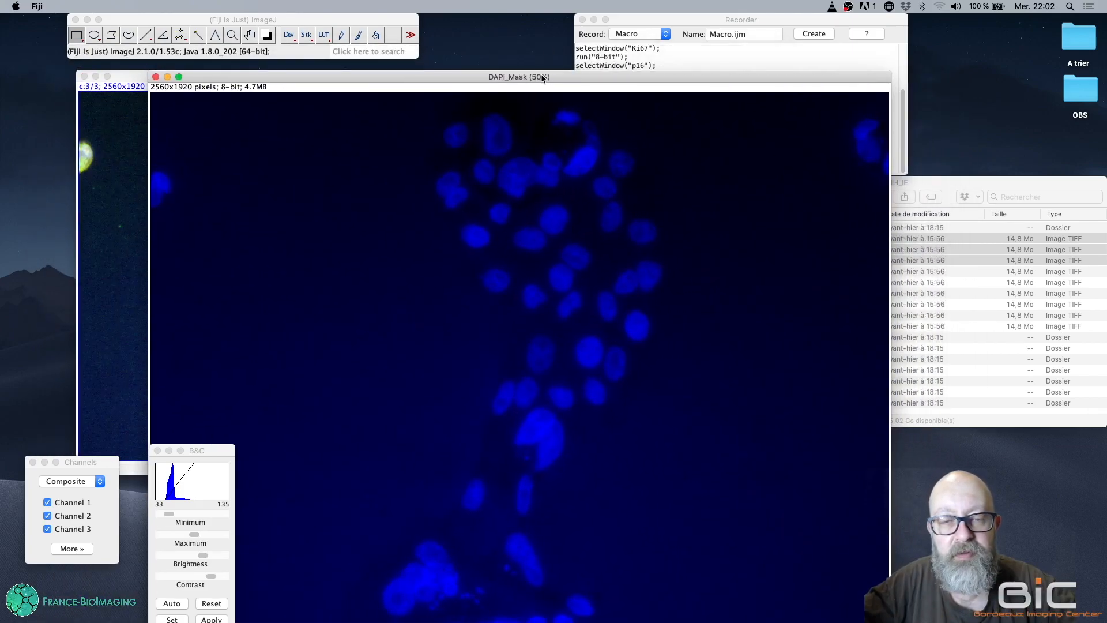
{"action": "left_click", "coordinate": [215, 21]}
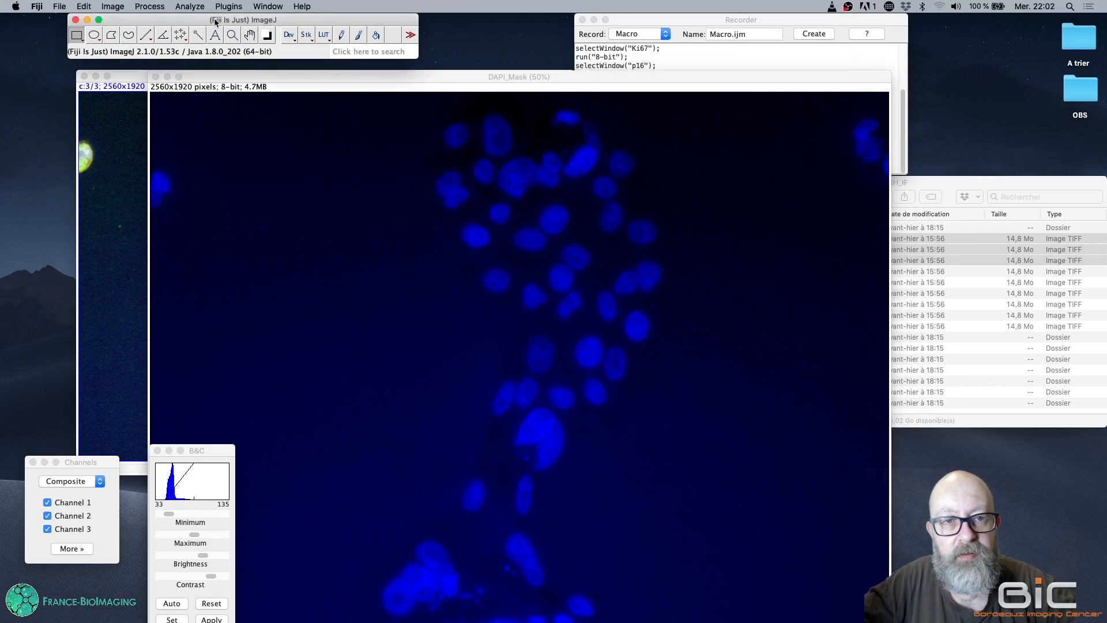
{"action": "left_click", "coordinate": [159, 7]}
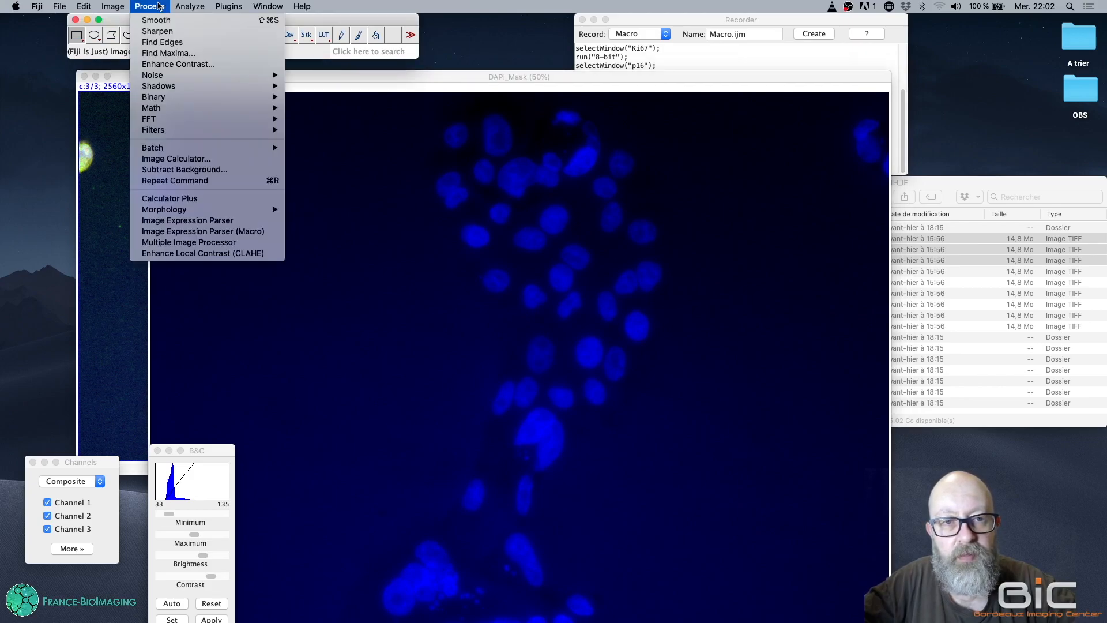
{"action": "mouse_move", "coordinate": [242, 133]}
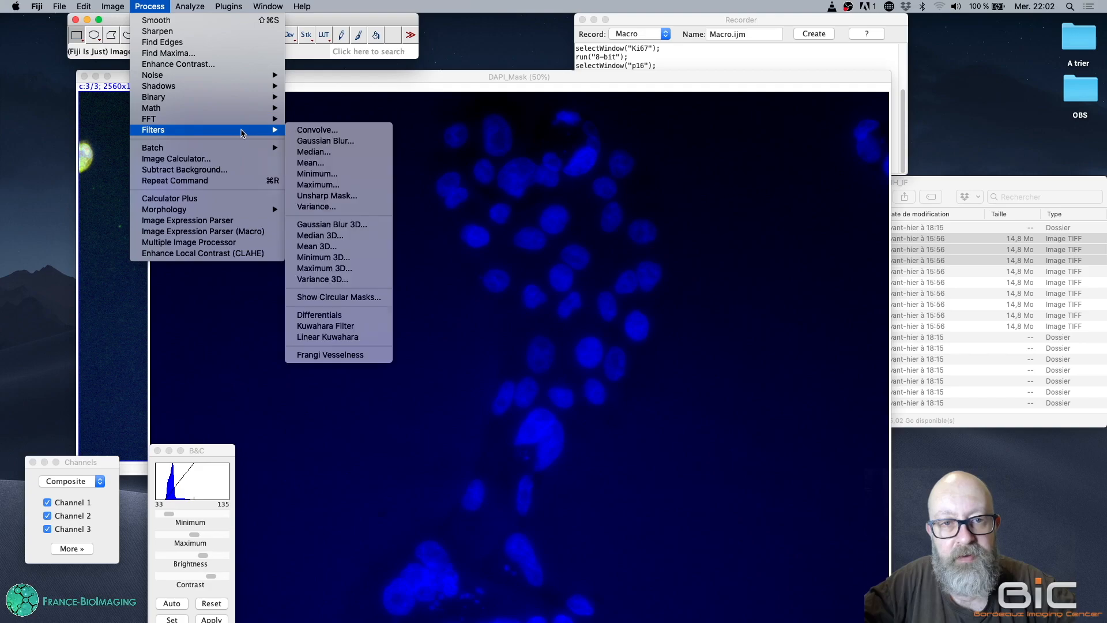
{"action": "left_click", "coordinate": [314, 151]}
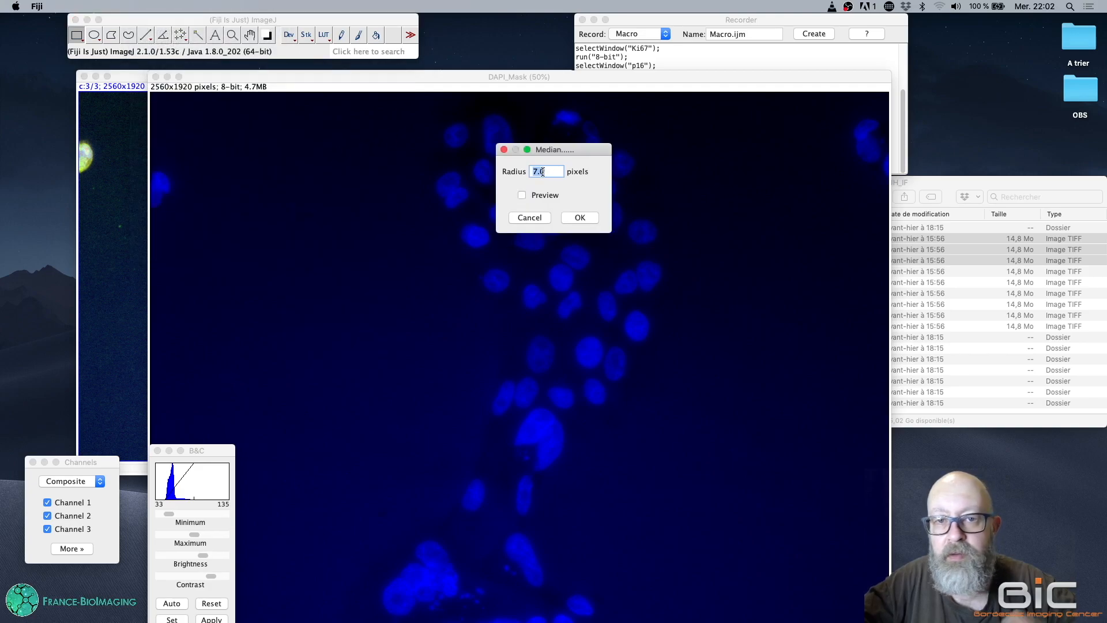
{"action": "left_click", "coordinate": [581, 218]}
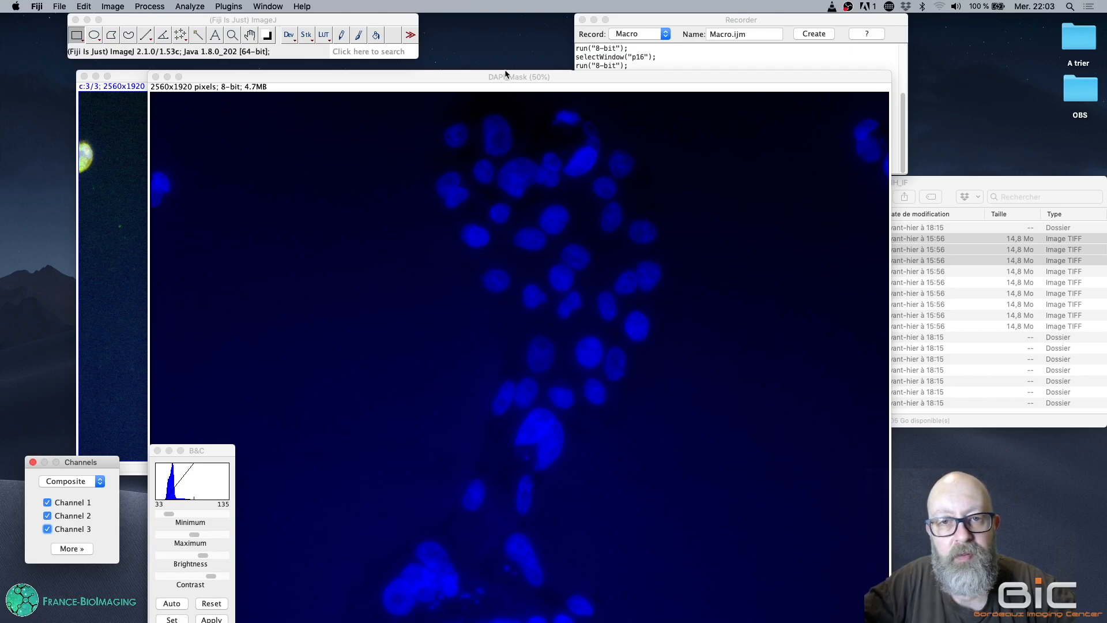
Threshold DAPI_Mask with the Triangle method and Dark background on, and apply it to turn the image into a binary mask
{"action": "left_click_drag", "start_coordinate": [505, 74], "coordinate": [461, 65]}
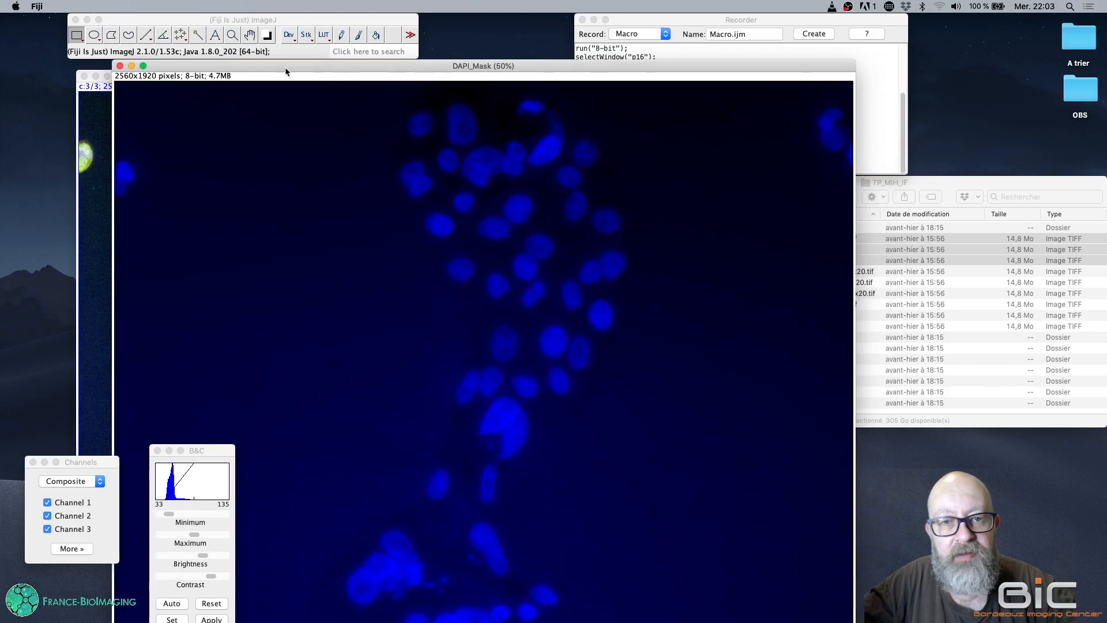
{"action": "left_click", "coordinate": [153, 21]}
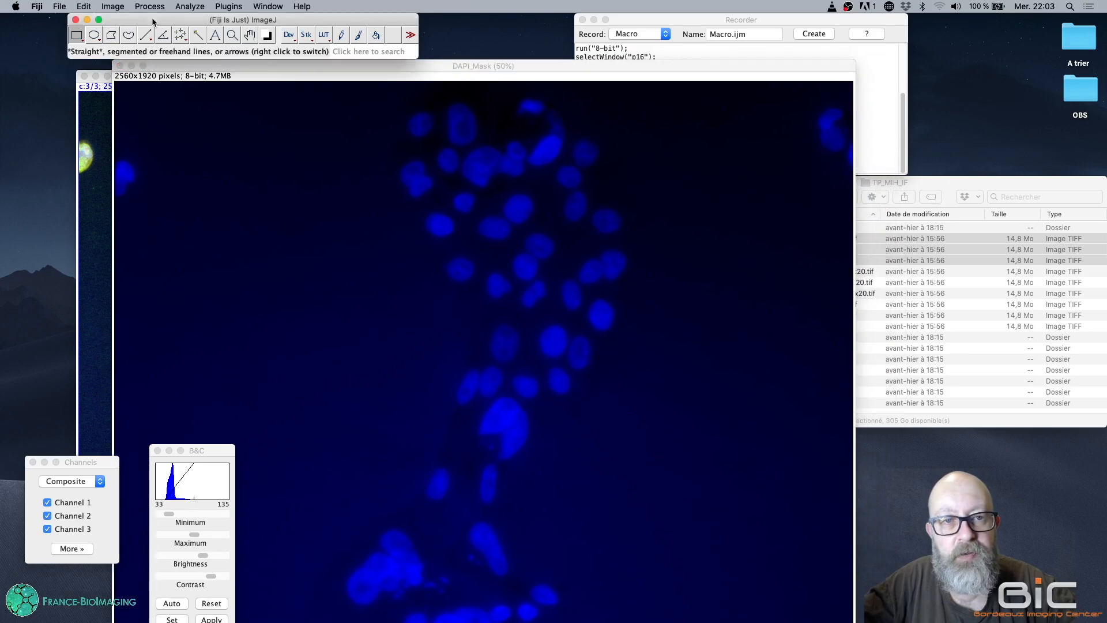
{"action": "left_click", "coordinate": [105, 7]}
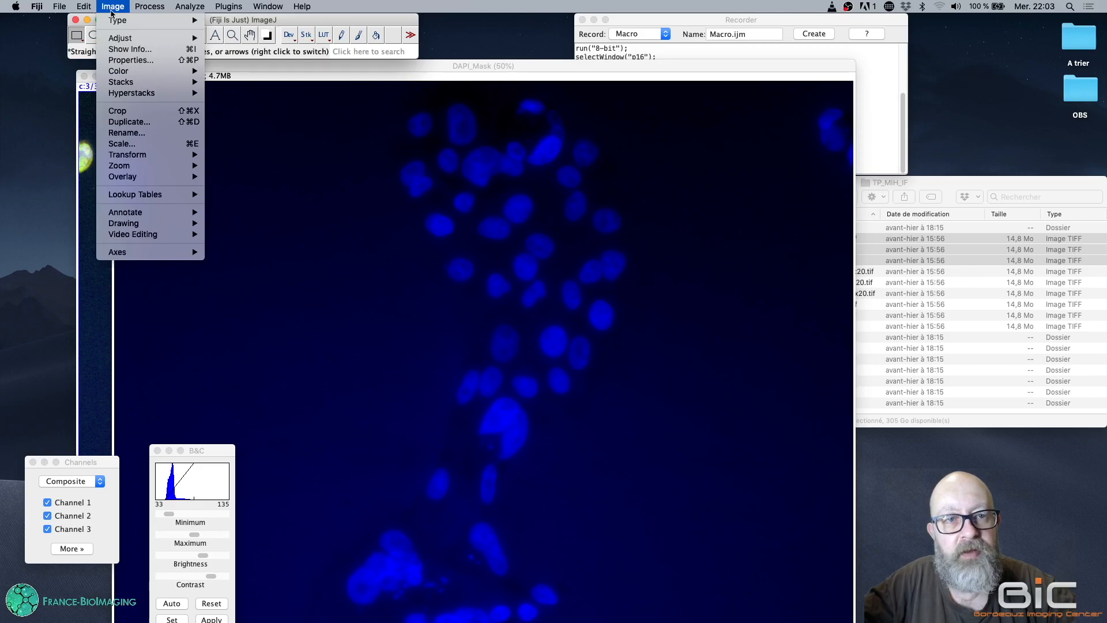
{"action": "mouse_move", "coordinate": [120, 39]}
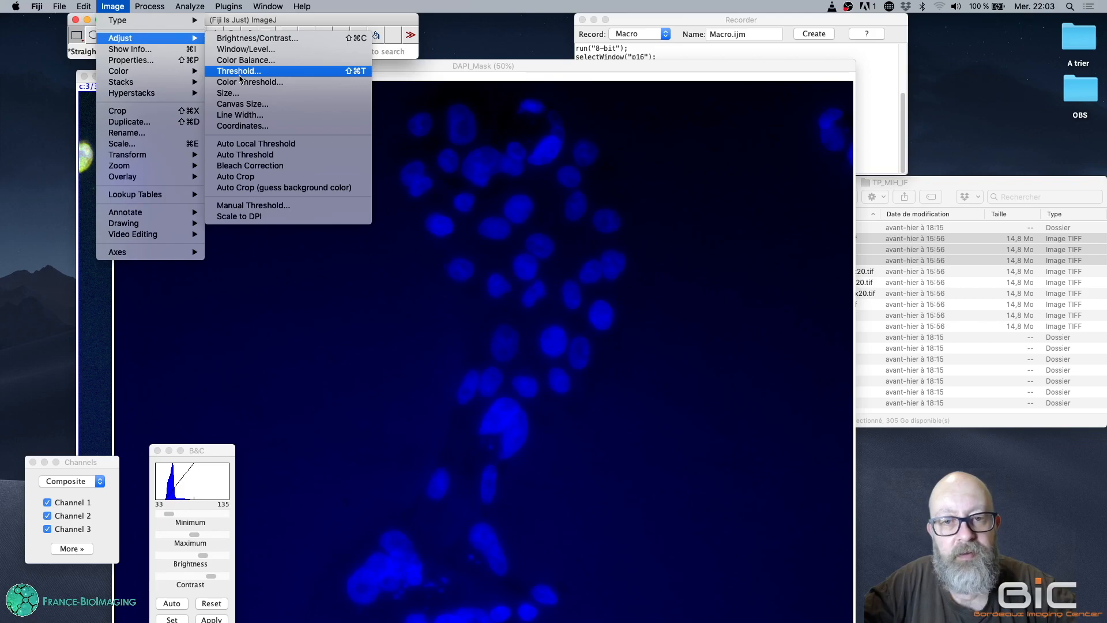
{"action": "left_click", "coordinate": [240, 71]}
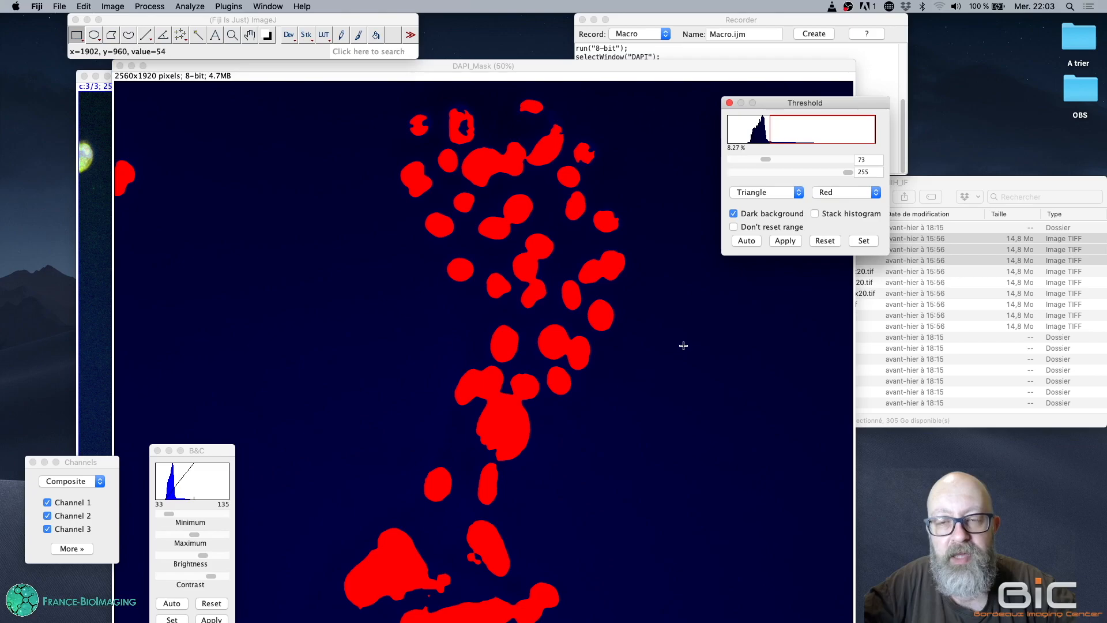
{"action": "left_click", "coordinate": [785, 241]}
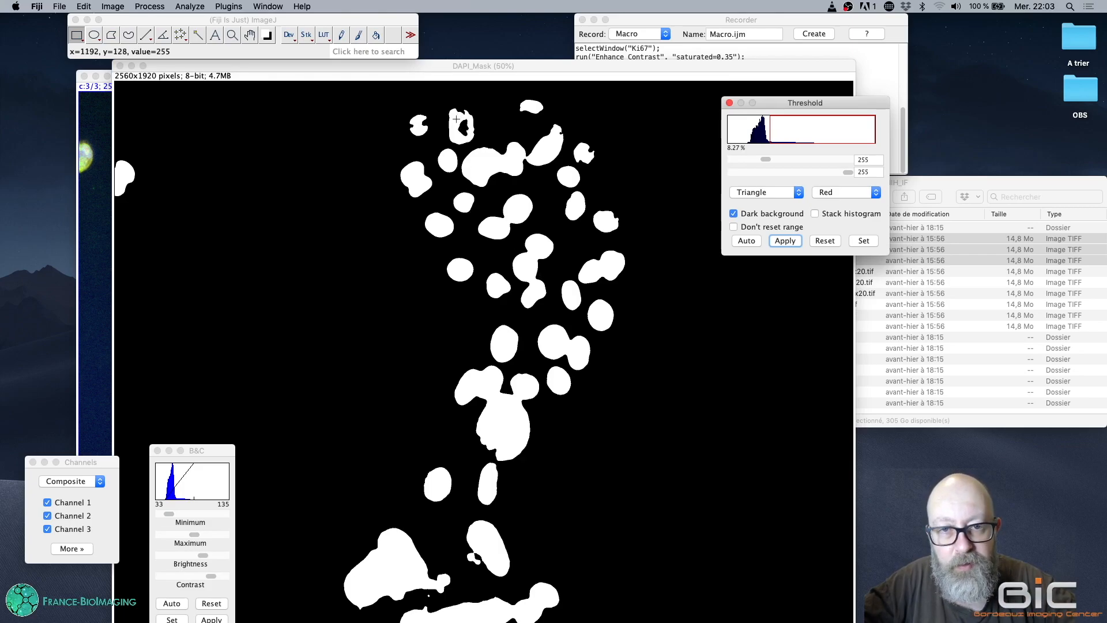
Fill the holes in the binary nuclei of DAPI_Mask and separate touching nuclei with Watershed
{"action": "left_click", "coordinate": [249, 22]}
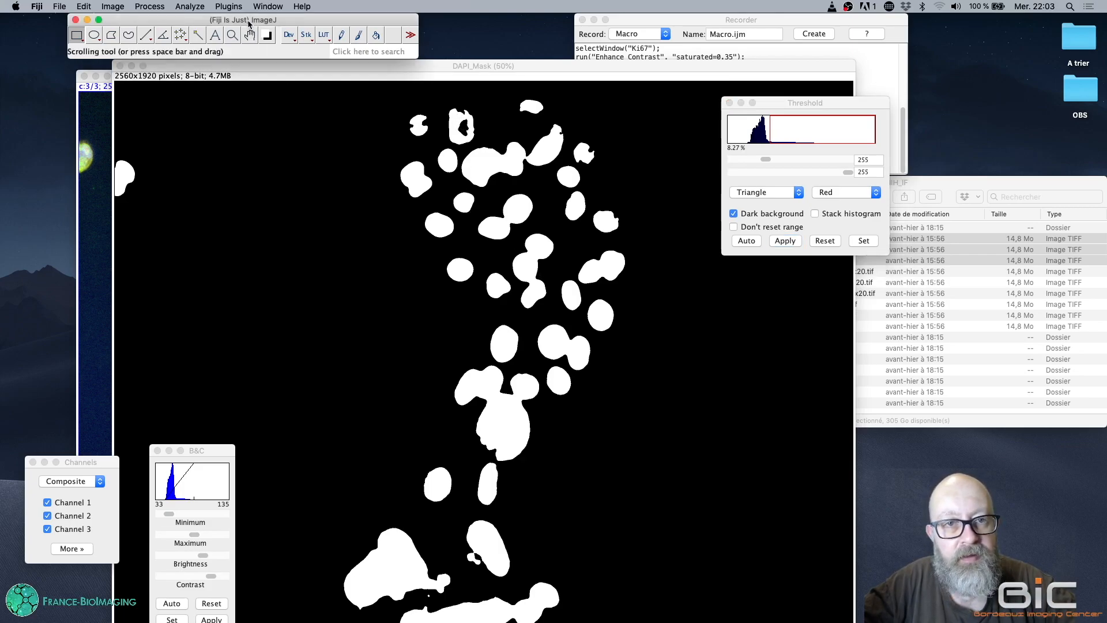
{"action": "left_click", "coordinate": [156, 6]}
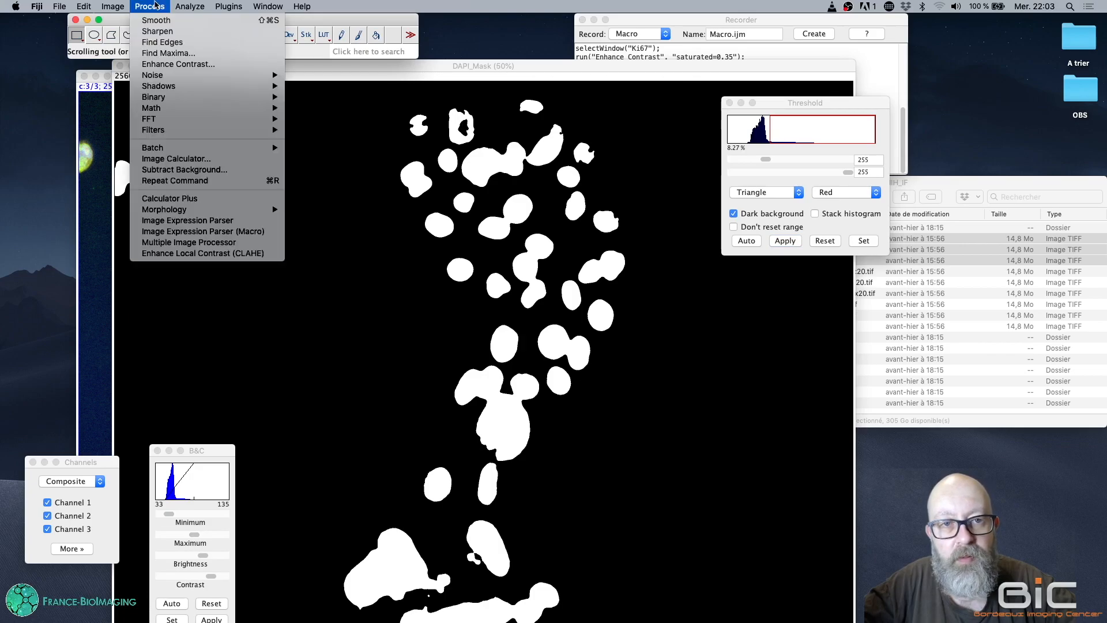
{"action": "mouse_move", "coordinate": [229, 99]}
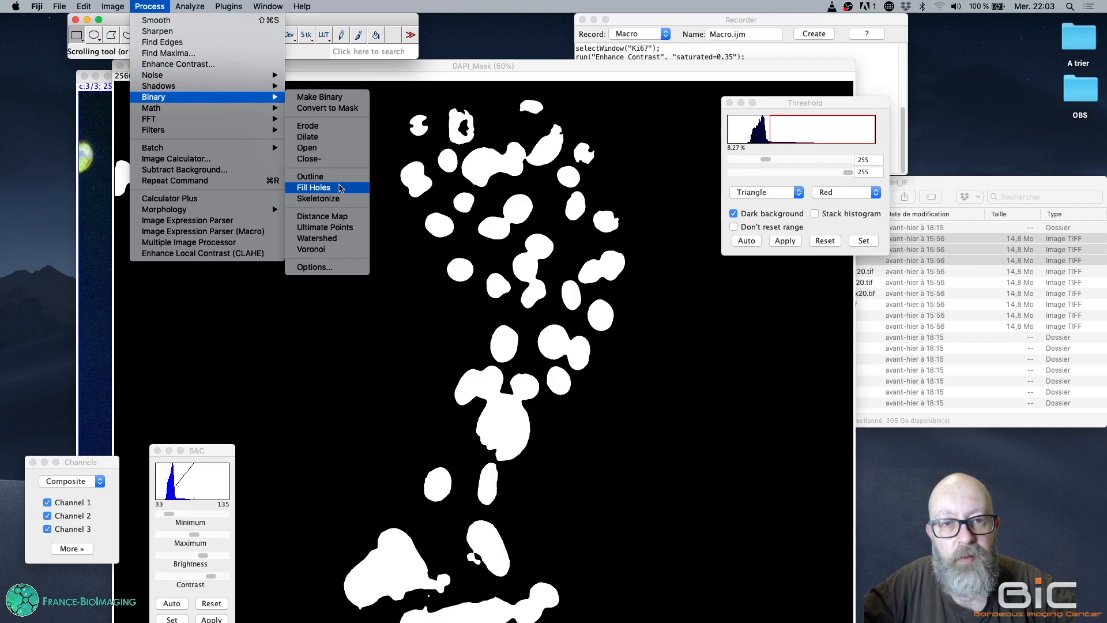
{"action": "left_click", "coordinate": [315, 187]}
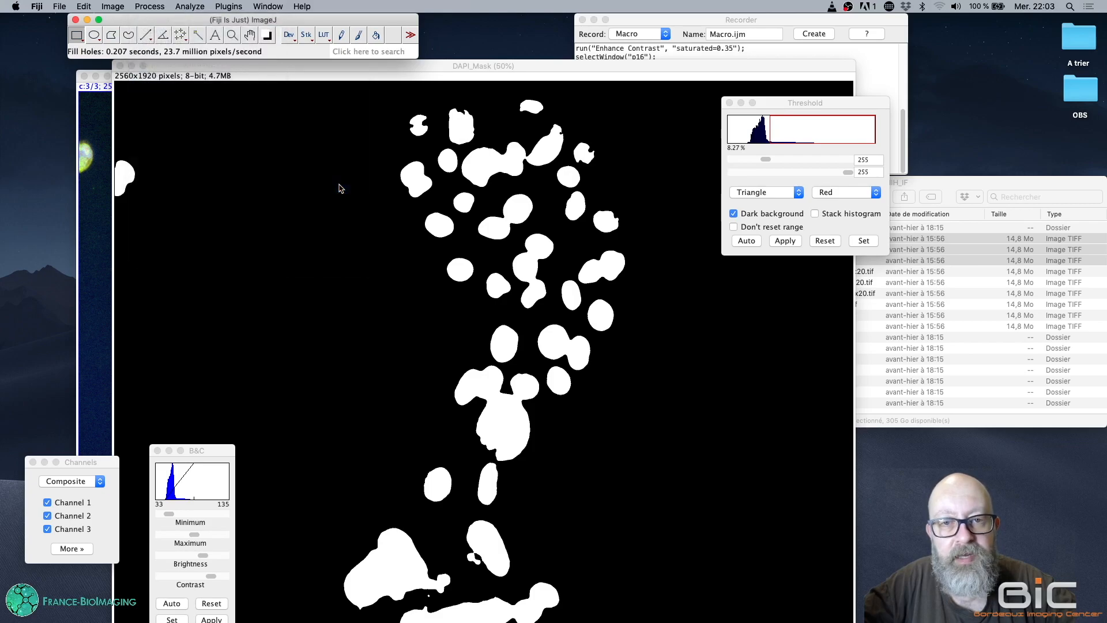
{"action": "left_click", "coordinate": [163, 7]}
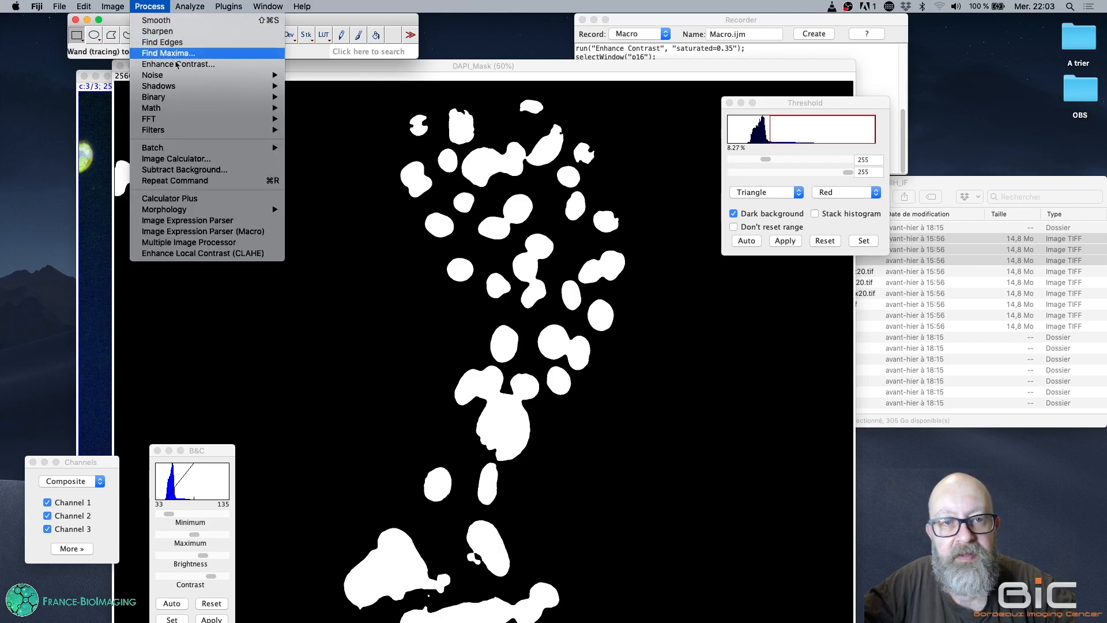
{"action": "mouse_move", "coordinate": [231, 97]}
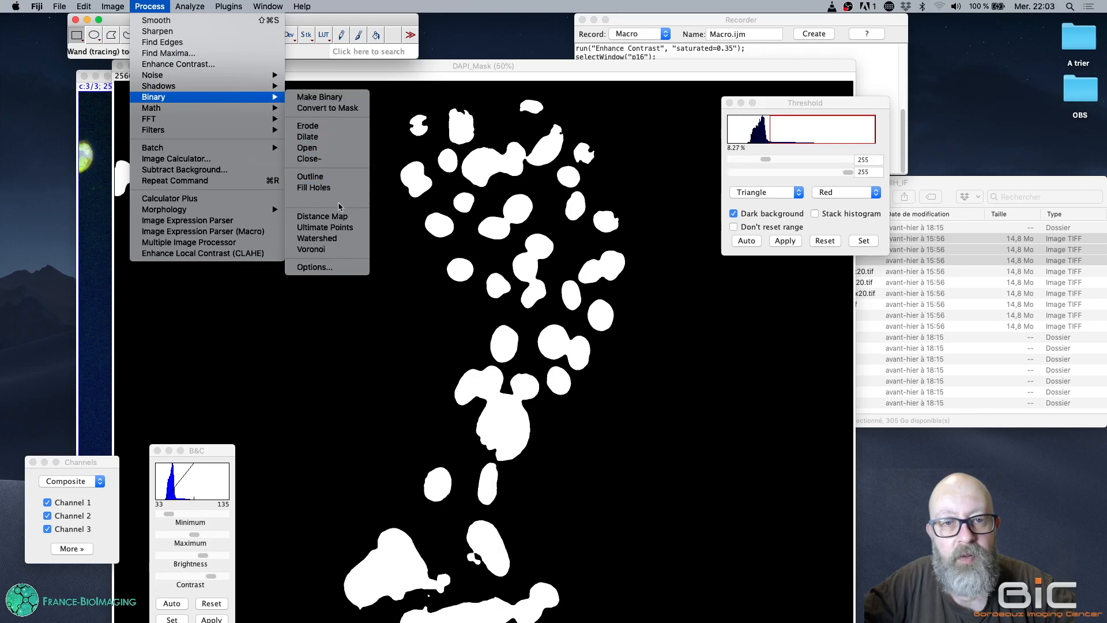
{"action": "left_click", "coordinate": [353, 239]}
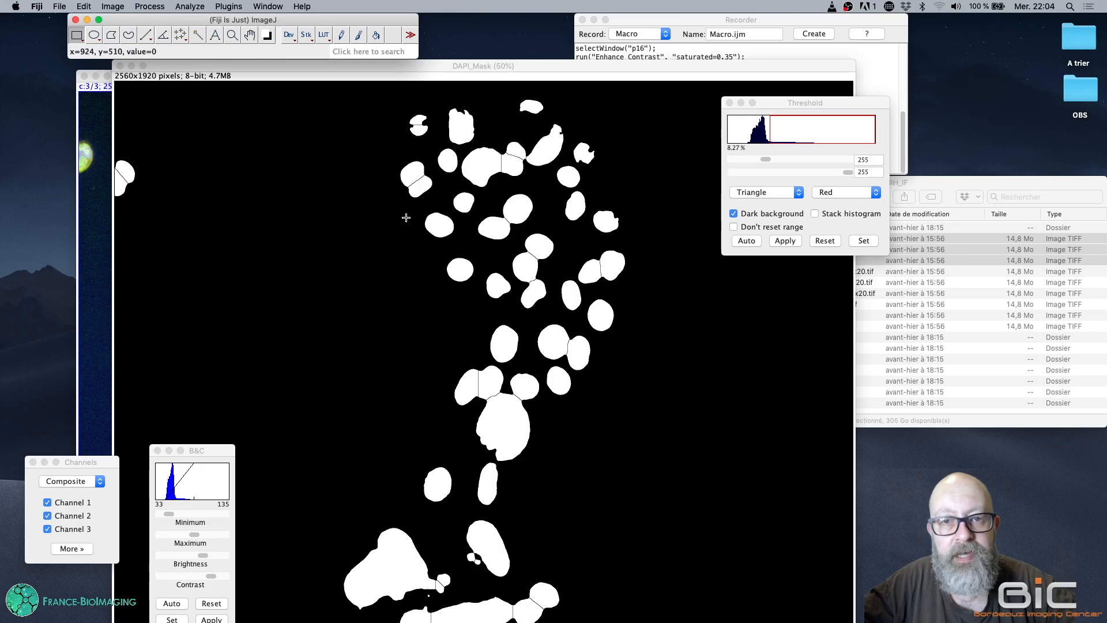
Run Analyze Particles on DAPI_Mask with size 1500-Infinity, circularity 0.00-1.00, Show set to Nothing, and only Exclude on edges and Add to Manager enabled
{"action": "left_click_drag", "start_coordinate": [460, 64], "coordinate": [437, 106]}
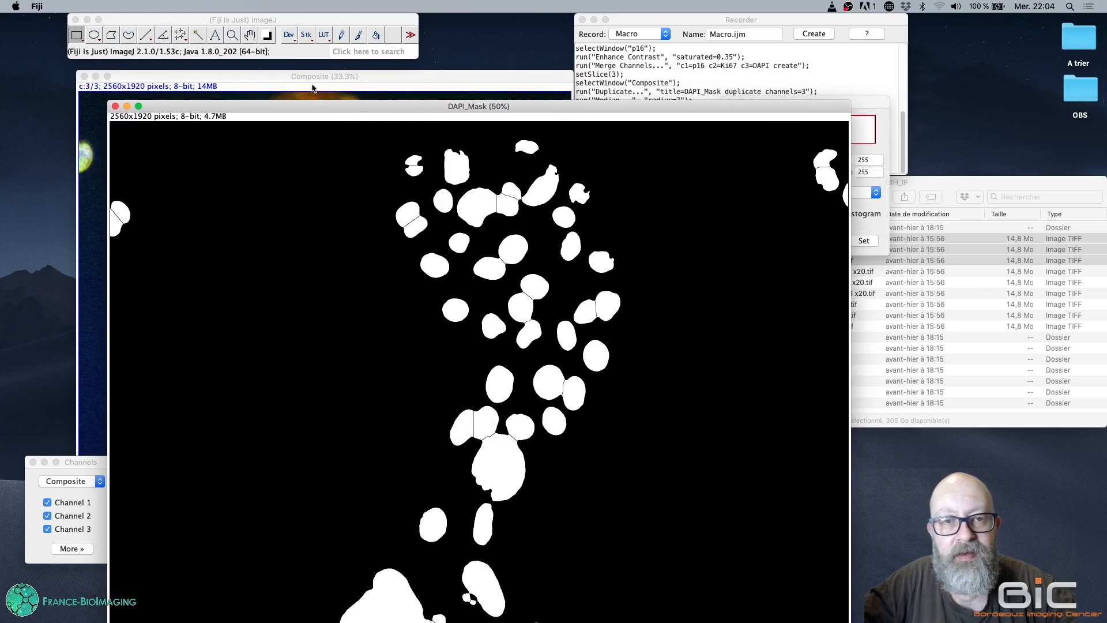
{"action": "left_click", "coordinate": [312, 26]}
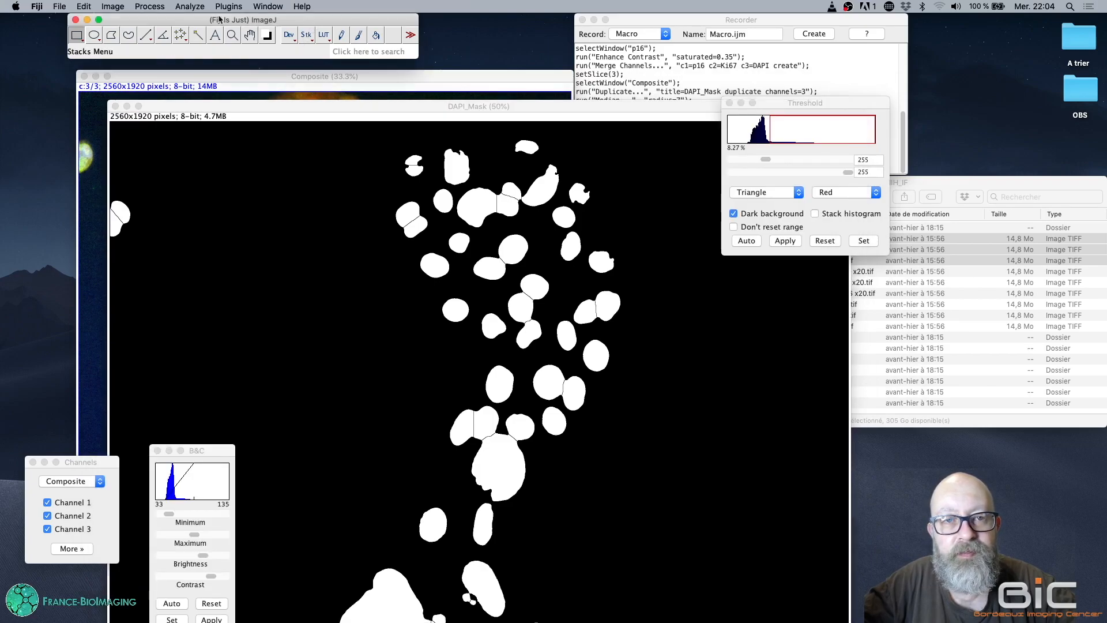
{"action": "left_click", "coordinate": [190, 6]}
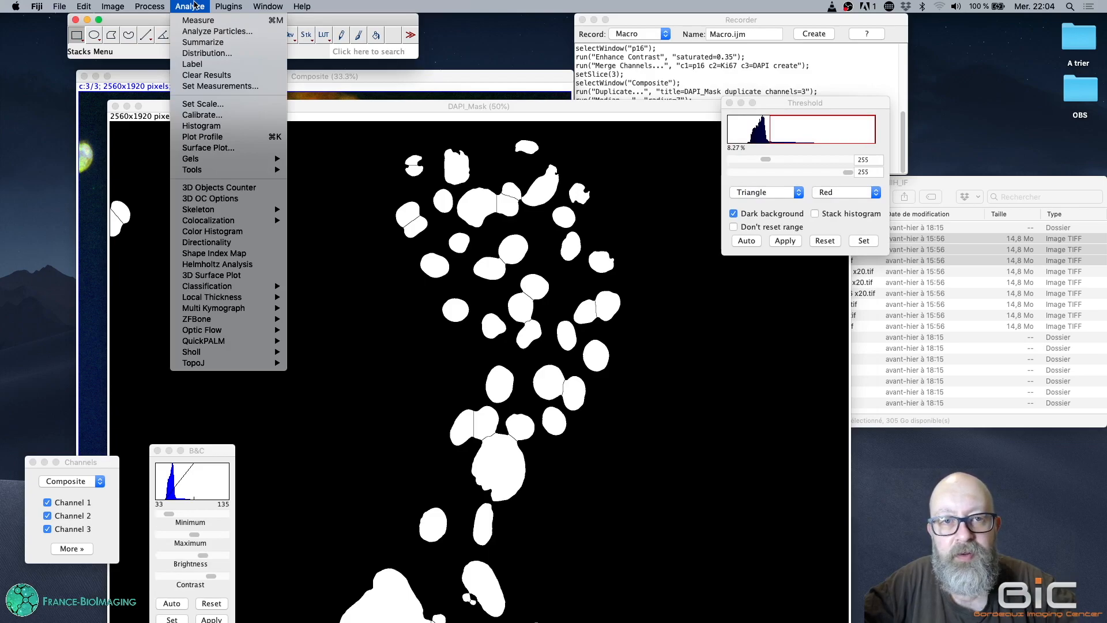
{"action": "left_click", "coordinate": [201, 32]}
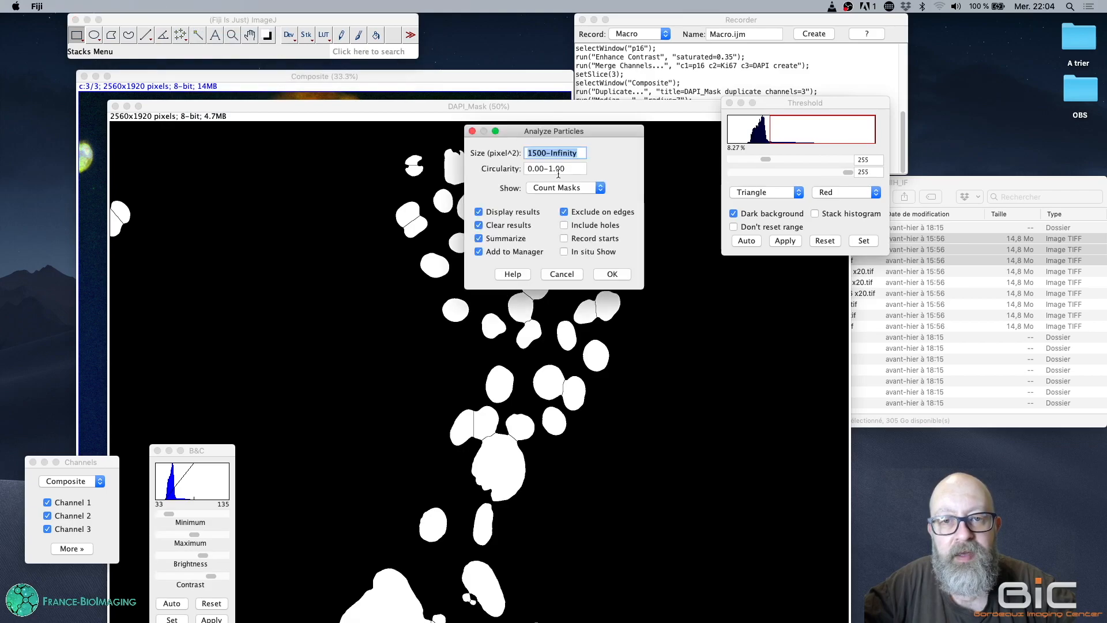
{"action": "left_click", "coordinate": [576, 189]}
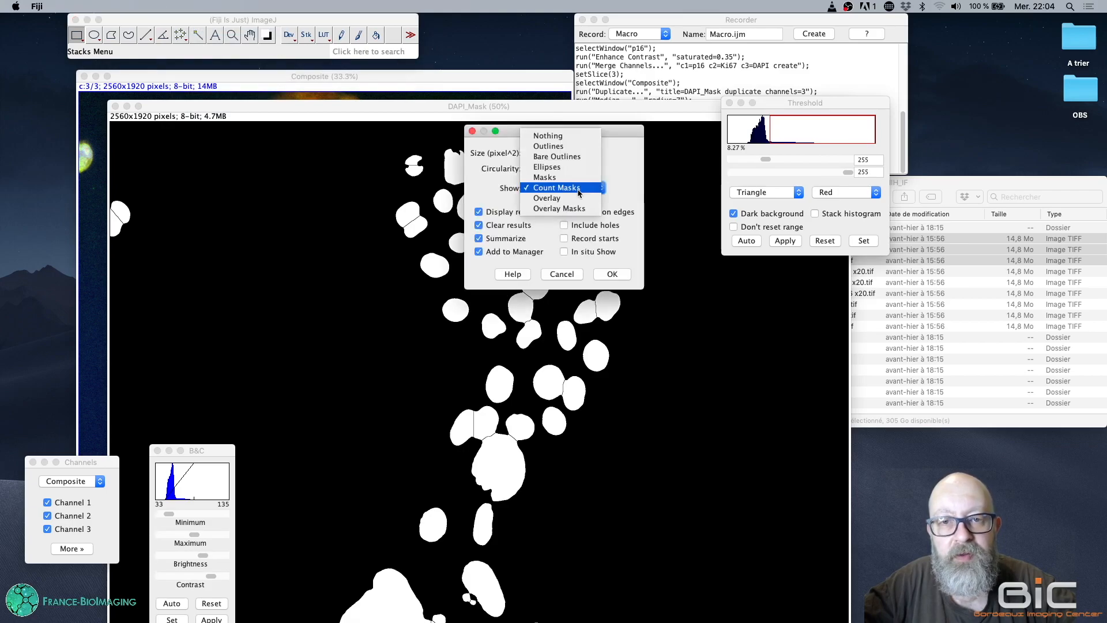
{"action": "left_click", "coordinate": [572, 136]}
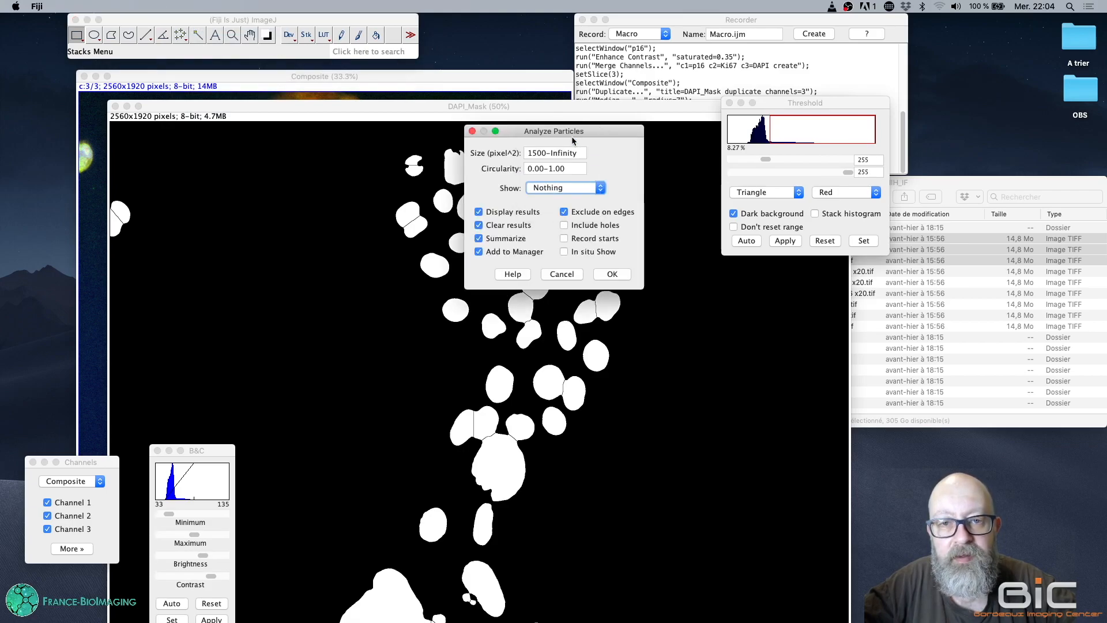
{"action": "left_click", "coordinate": [499, 217]}
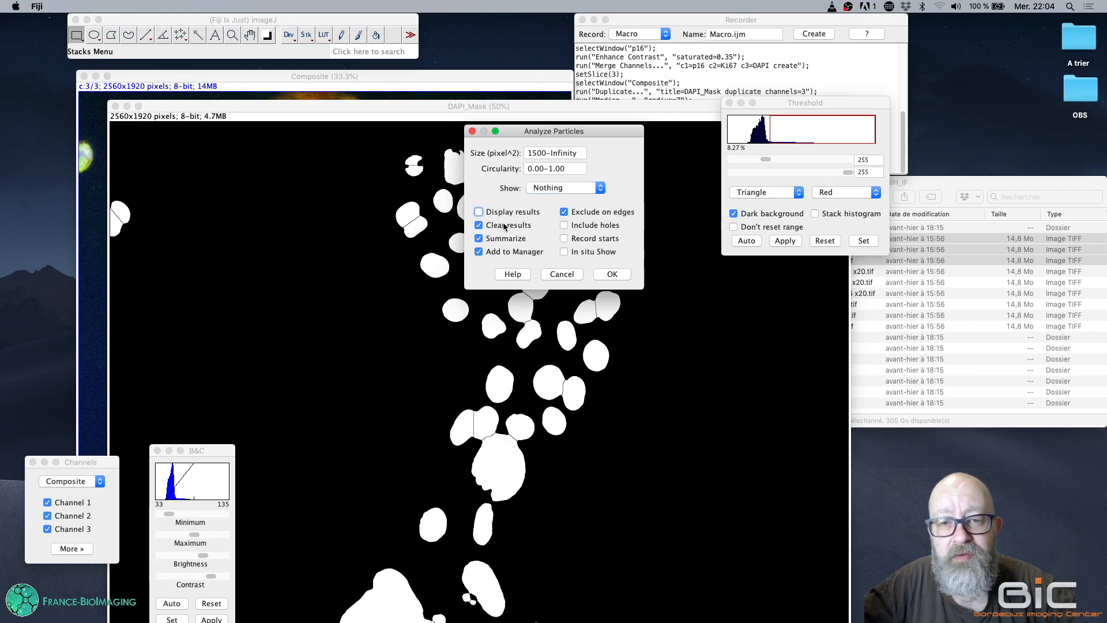
{"action": "left_click", "coordinate": [504, 226]}
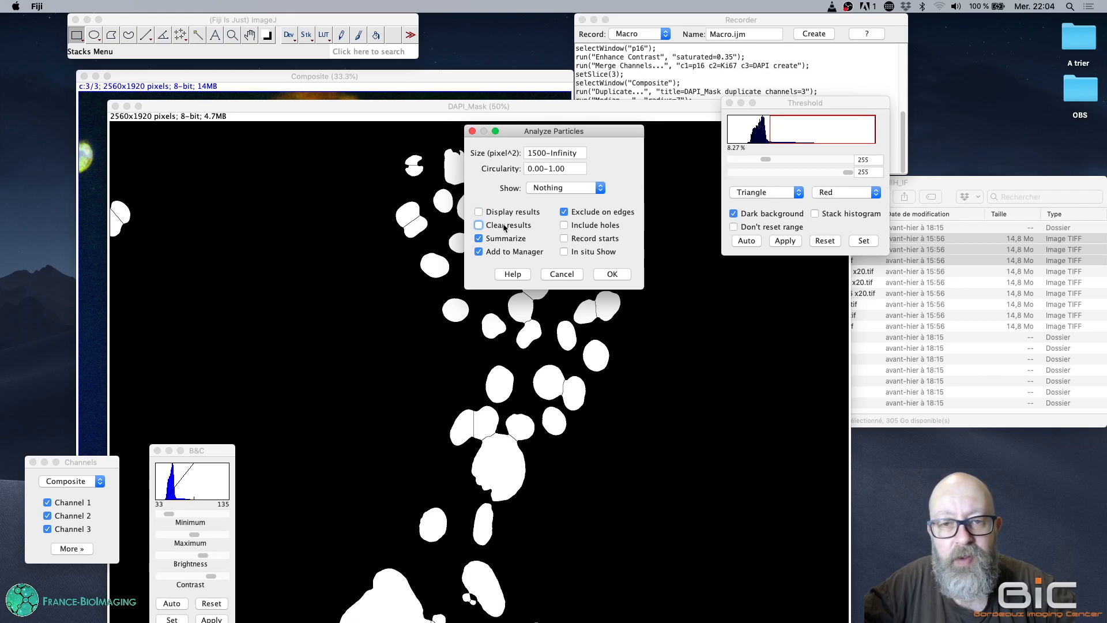
{"action": "left_click", "coordinate": [507, 240]}
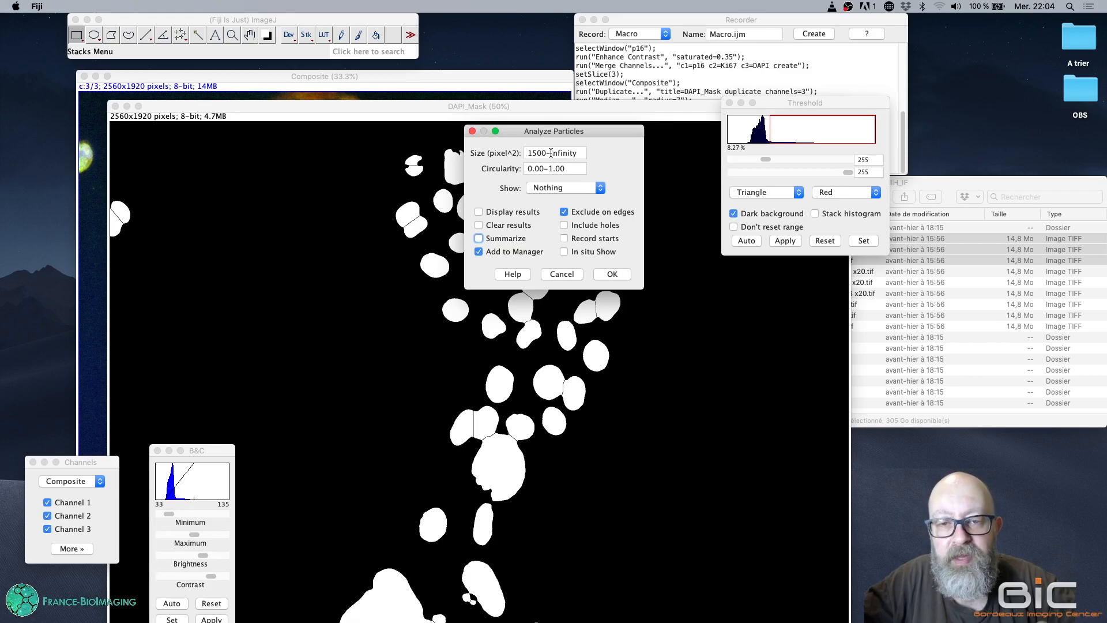
{"action": "left_click", "coordinate": [613, 274]}
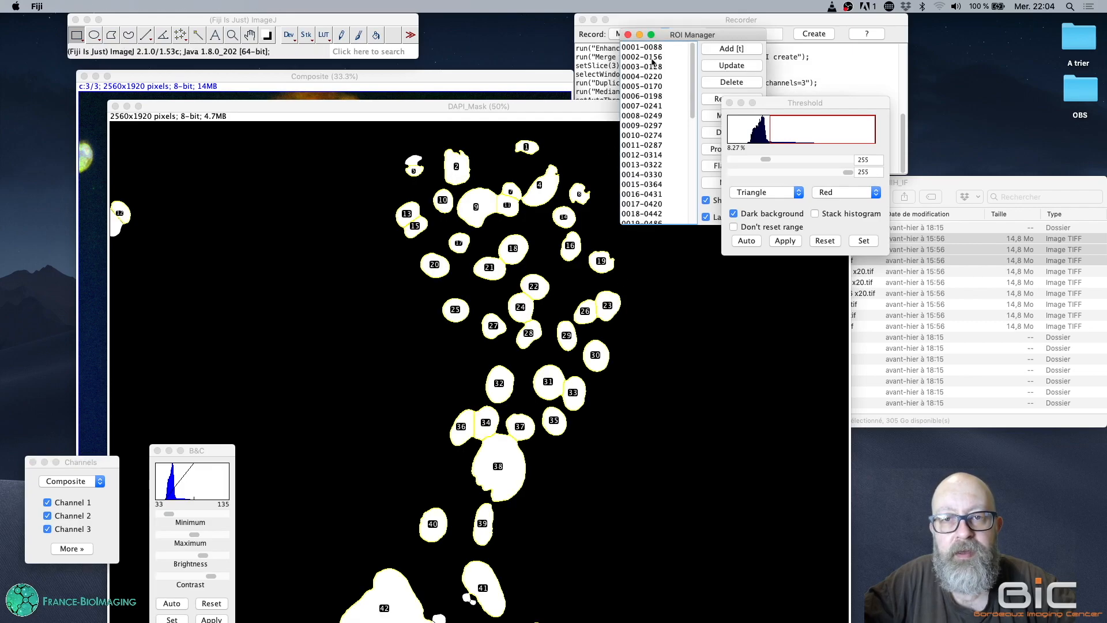
Move the ROI Manager clear of the Recorder and close the DAPI_Mask image without saving it
{"action": "left_click_drag", "start_coordinate": [679, 29], "coordinate": [981, 182]}
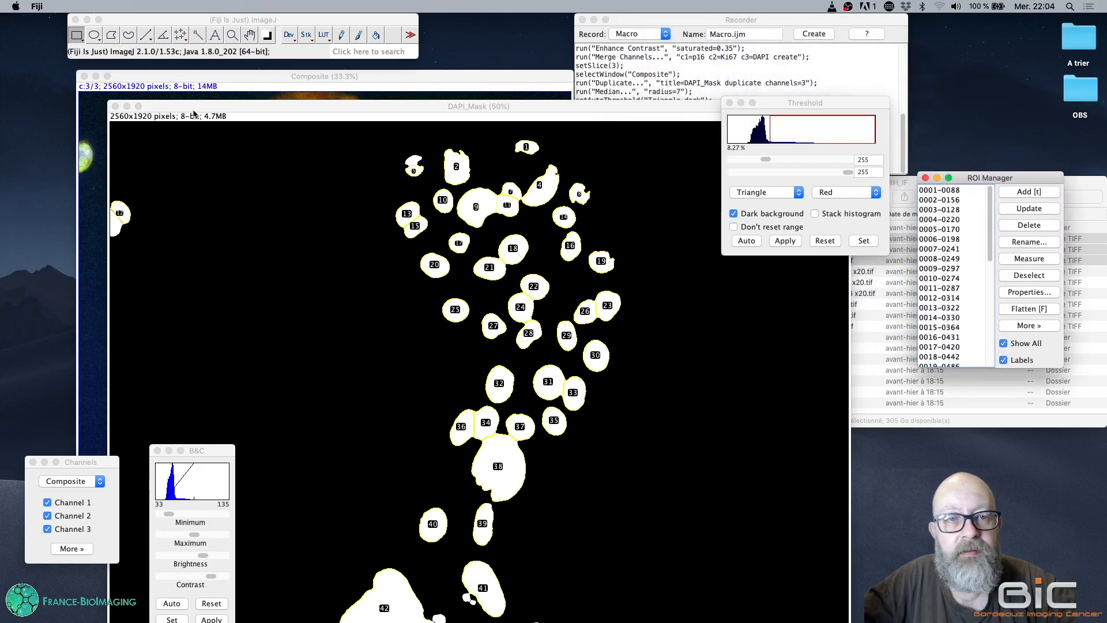
{"action": "left_click", "coordinate": [115, 107]}
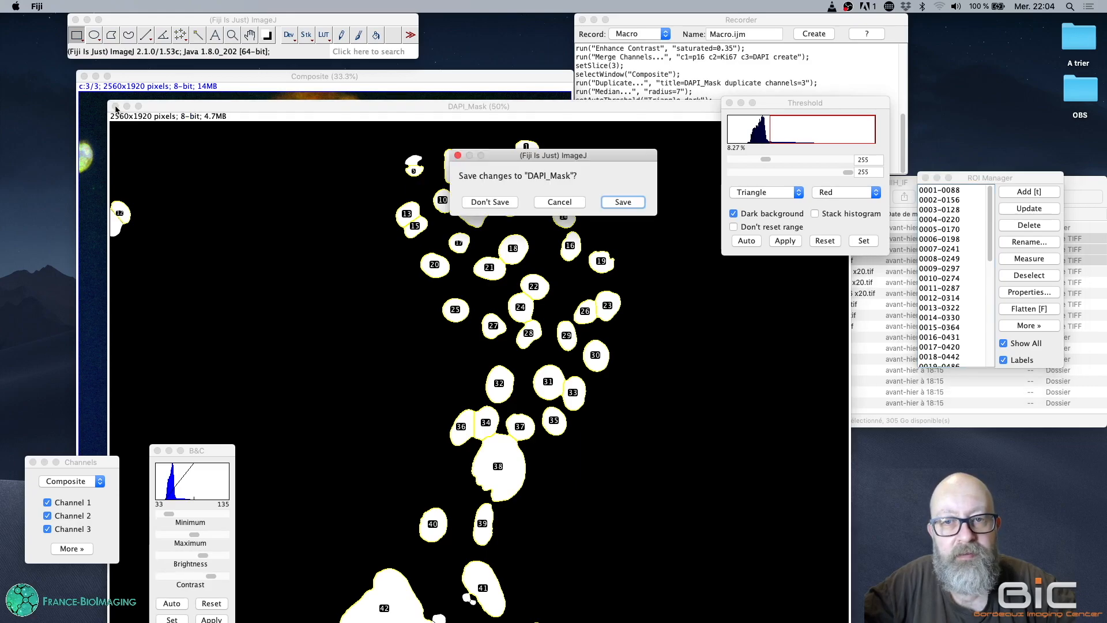
{"action": "left_click", "coordinate": [489, 202]}
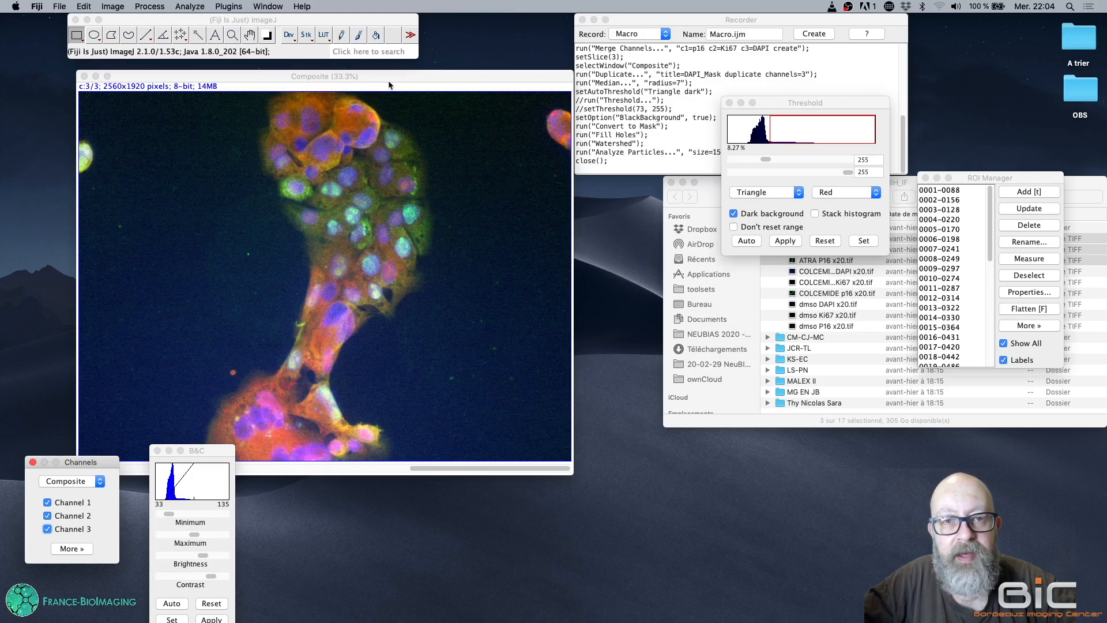
Activate the Composite image and set its current slice to 1 with Set Slice
{"action": "mouse_move", "coordinate": [383, 78]}
{"action": "left_mouse_down"}
{"action": "mouse_move", "coordinate": [369, 95]}
{"action": "mouse_move", "coordinate": [438, 172]}
{"action": "mouse_move", "coordinate": [386, 80]}
{"action": "left_mouse_up"}
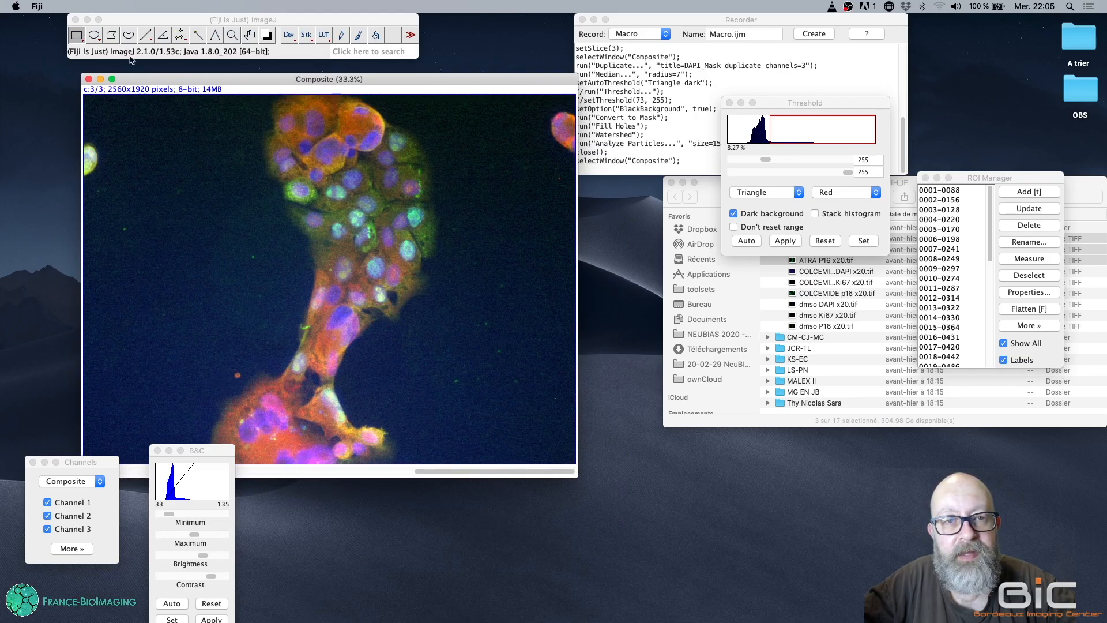
{"action": "left_click", "coordinate": [150, 22]}
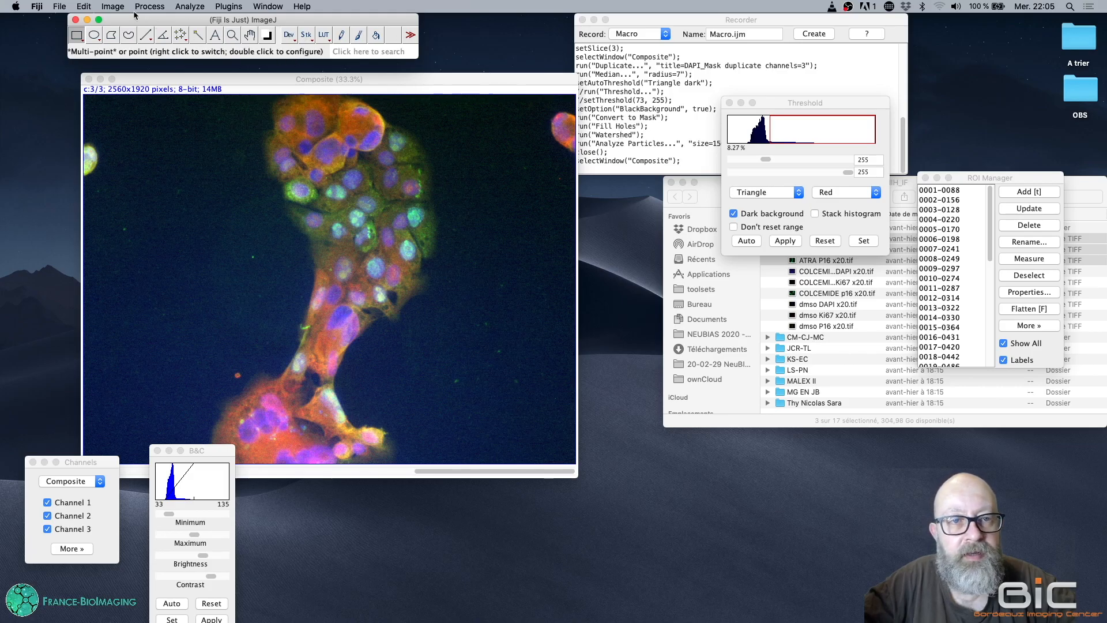
{"action": "left_click", "coordinate": [113, 6]}
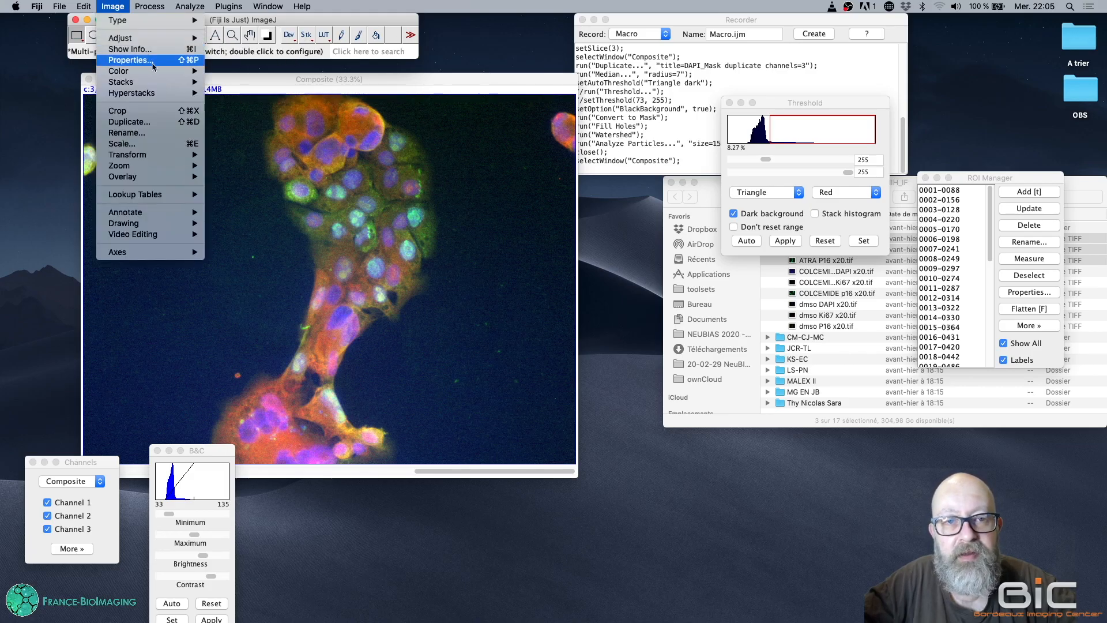
{"action": "mouse_move", "coordinate": [162, 86]}
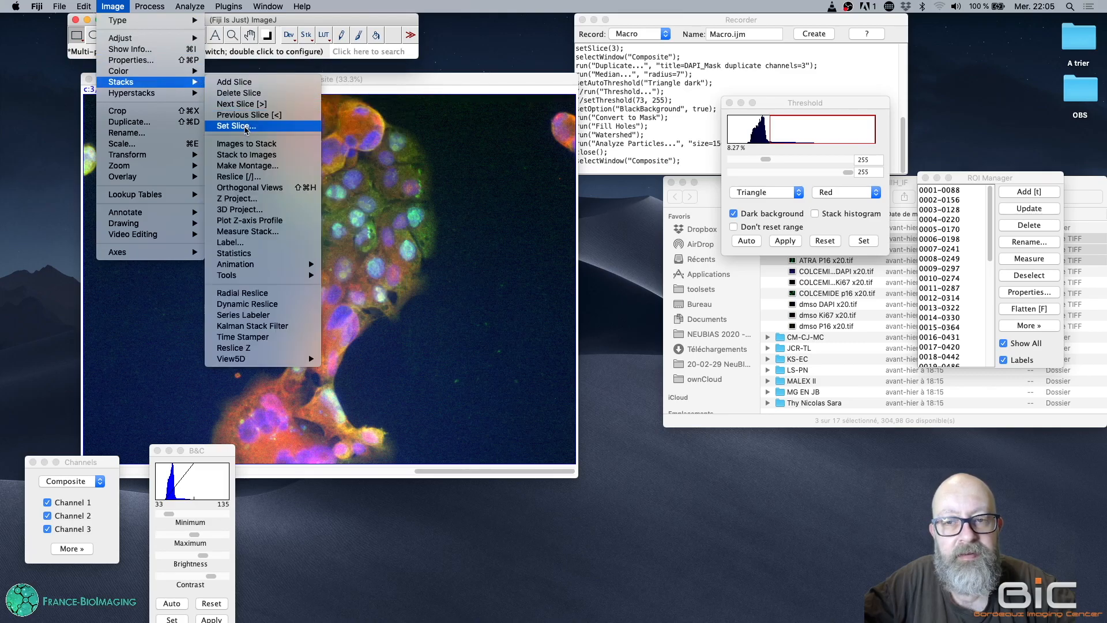
{"action": "left_click", "coordinate": [247, 130]}
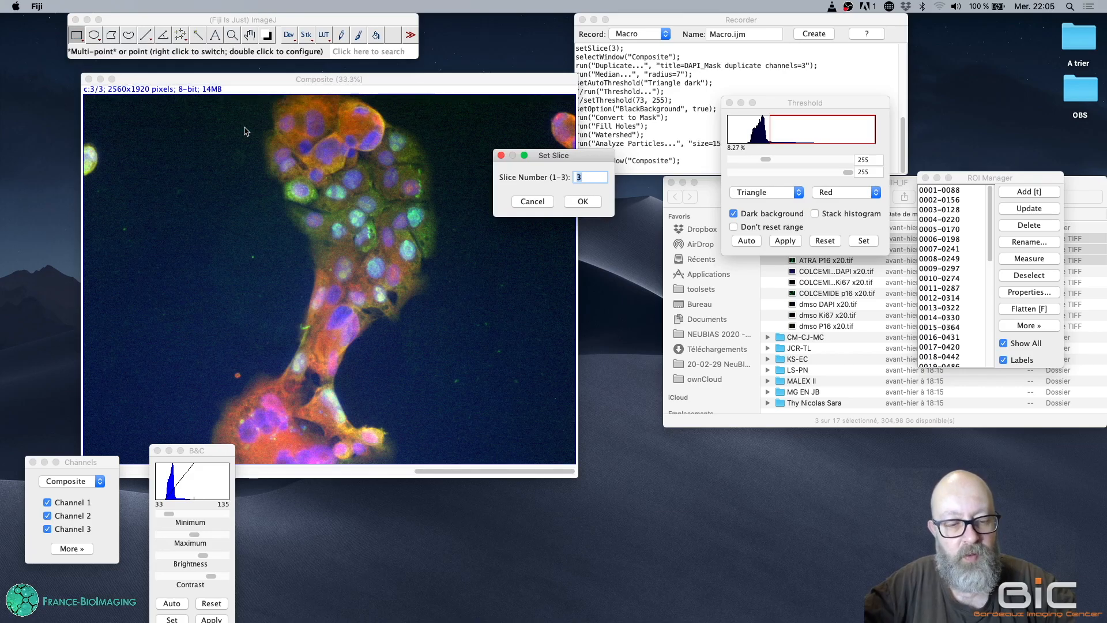
{"action": "type", "text": "1"}
{"action": "key", "text": "Return"}
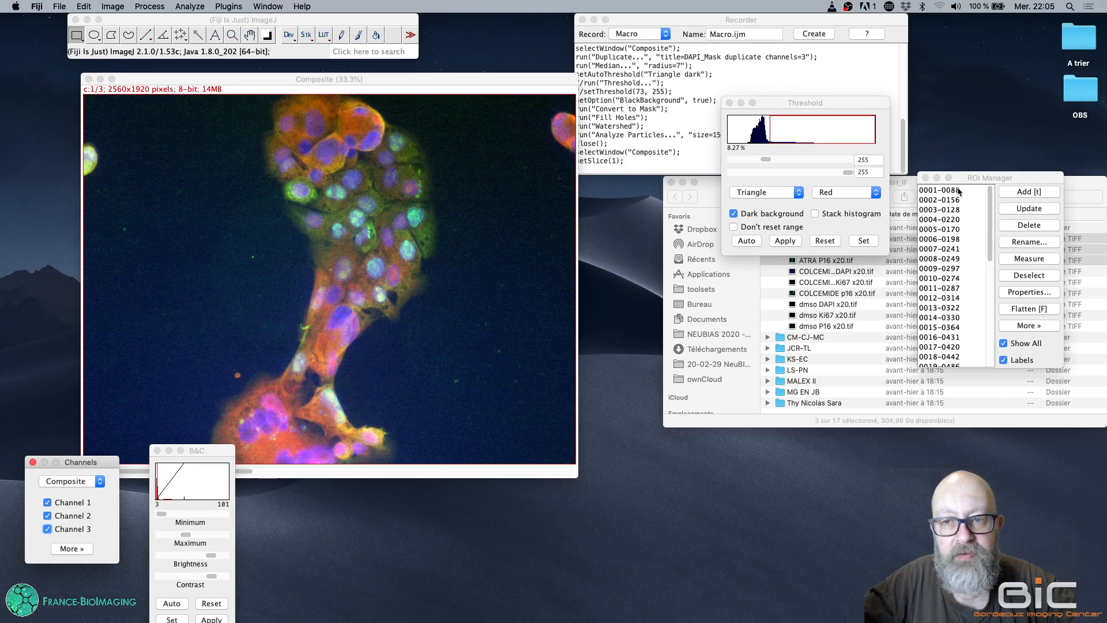
Deselect the ROIs in the ROI Manager and measure all nuclei on channel 1 of the composite
{"action": "left_click", "coordinate": [1039, 276]}
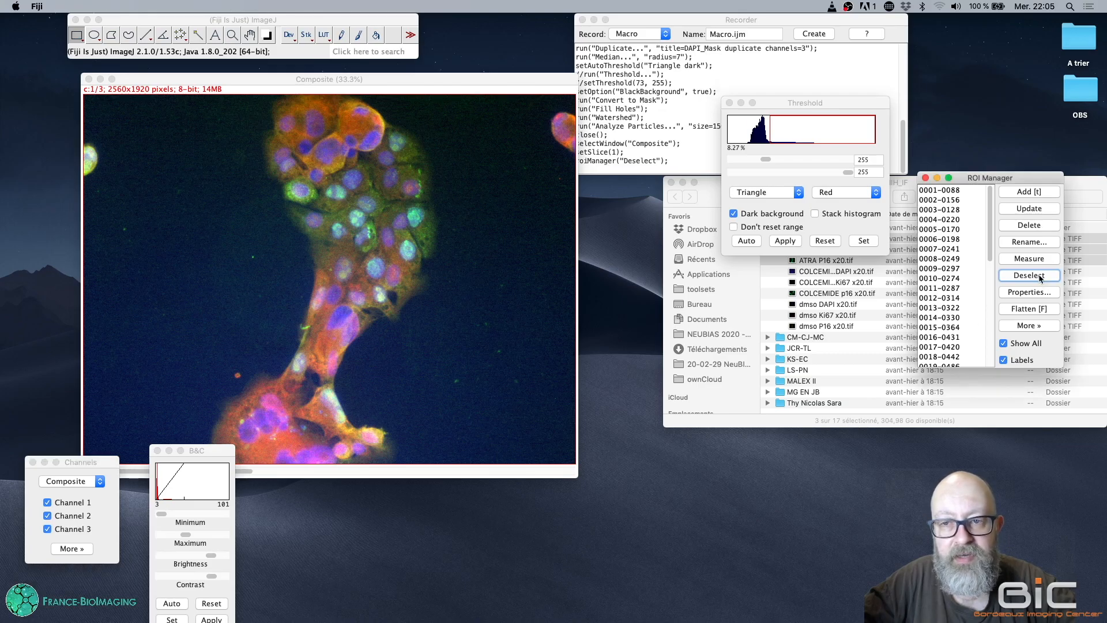
{"action": "left_click", "coordinate": [1038, 259]}
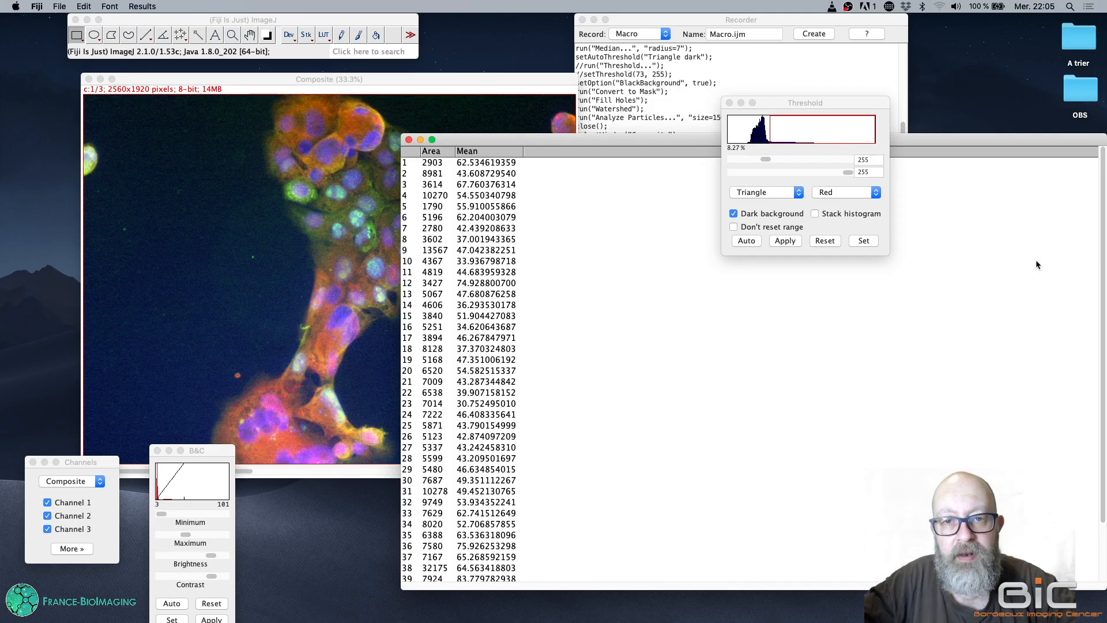
{"action": "left_click_drag", "start_coordinate": [683, 142], "coordinate": [576, 169]}
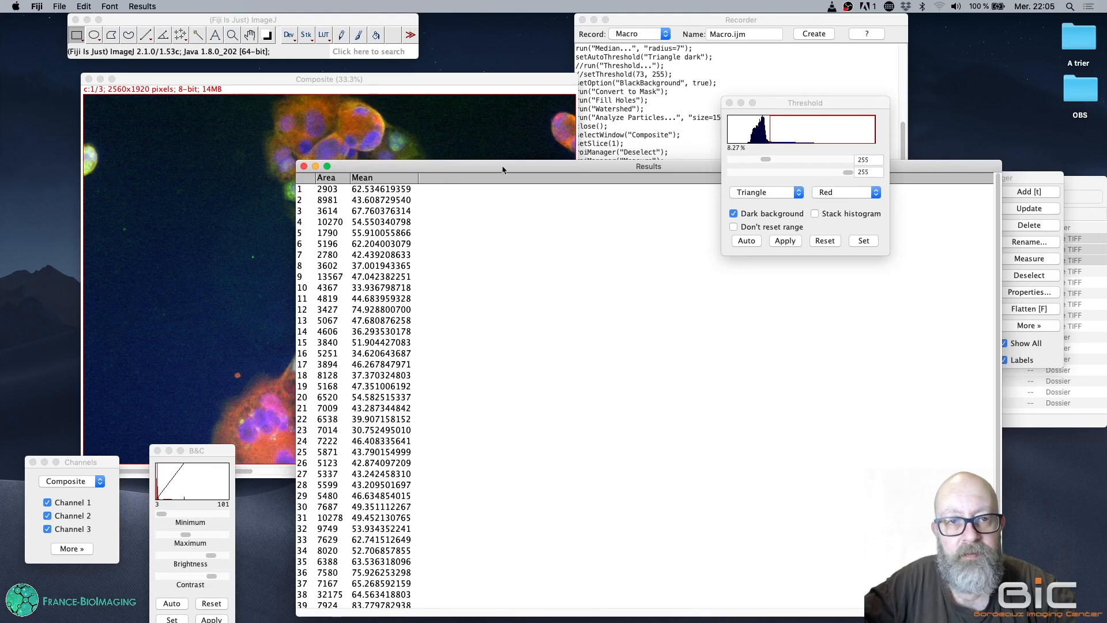
Plot the distribution of the Mean parameter from the channel 1 results with automatic binning
{"action": "left_click", "coordinate": [142, 7]}
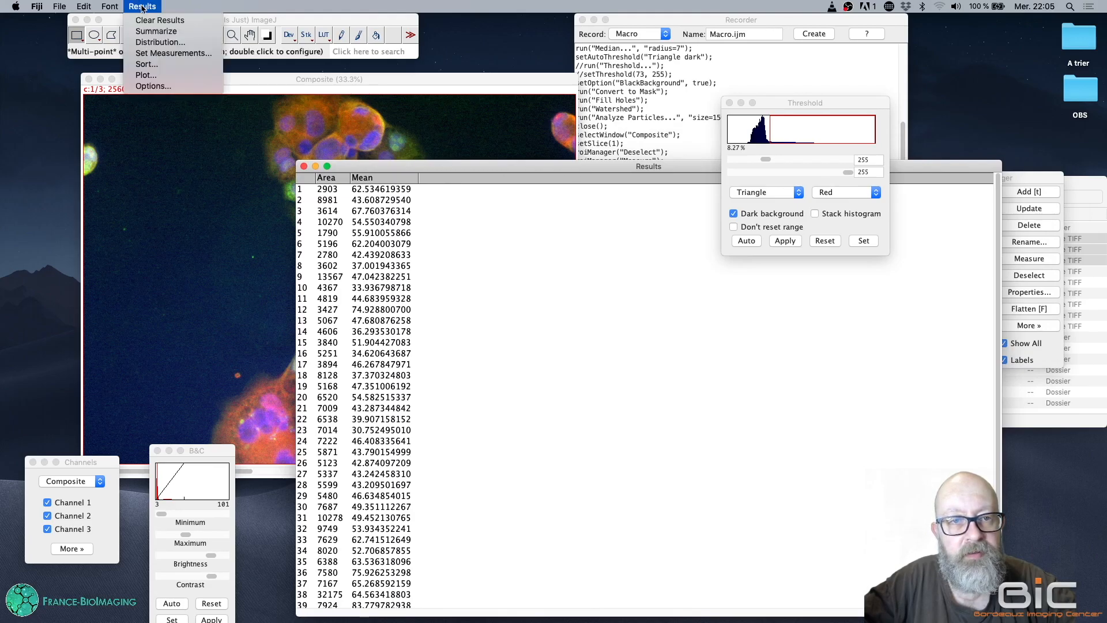
{"action": "left_click", "coordinate": [152, 43]}
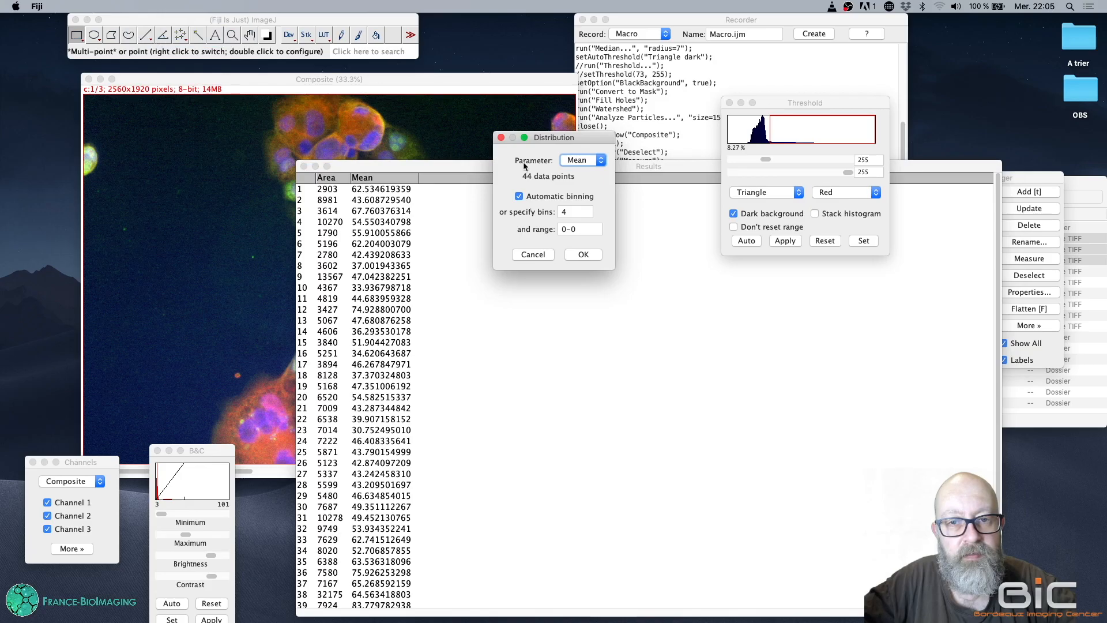
{"action": "left_click", "coordinate": [595, 256]}
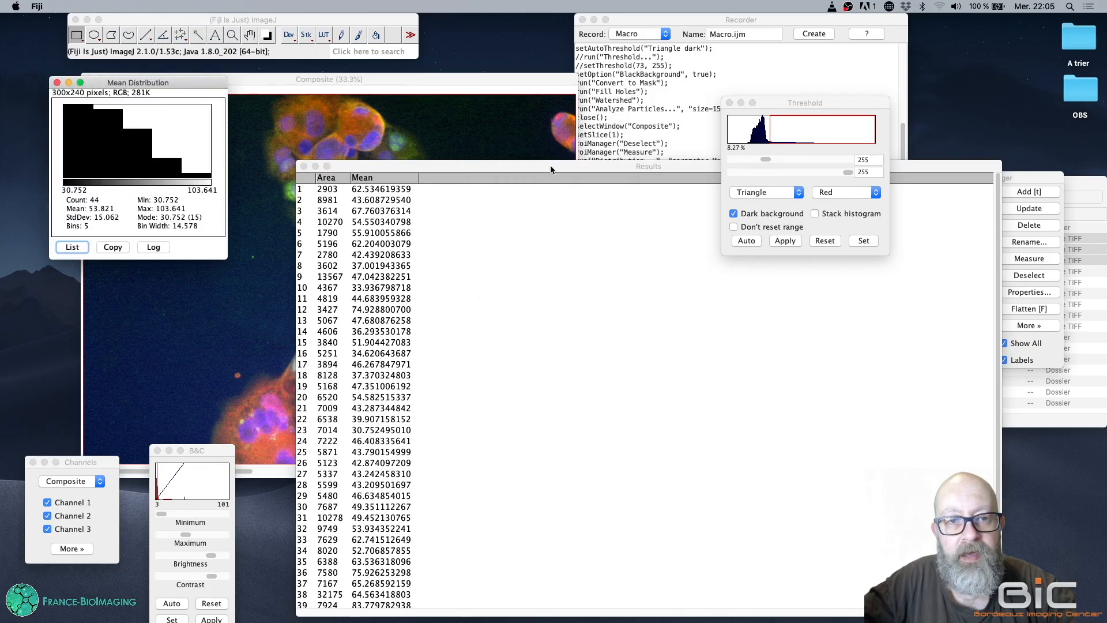
Rename the channel 1 Results table as Channel1
{"action": "left_click_drag", "start_coordinate": [558, 169], "coordinate": [540, 151]}
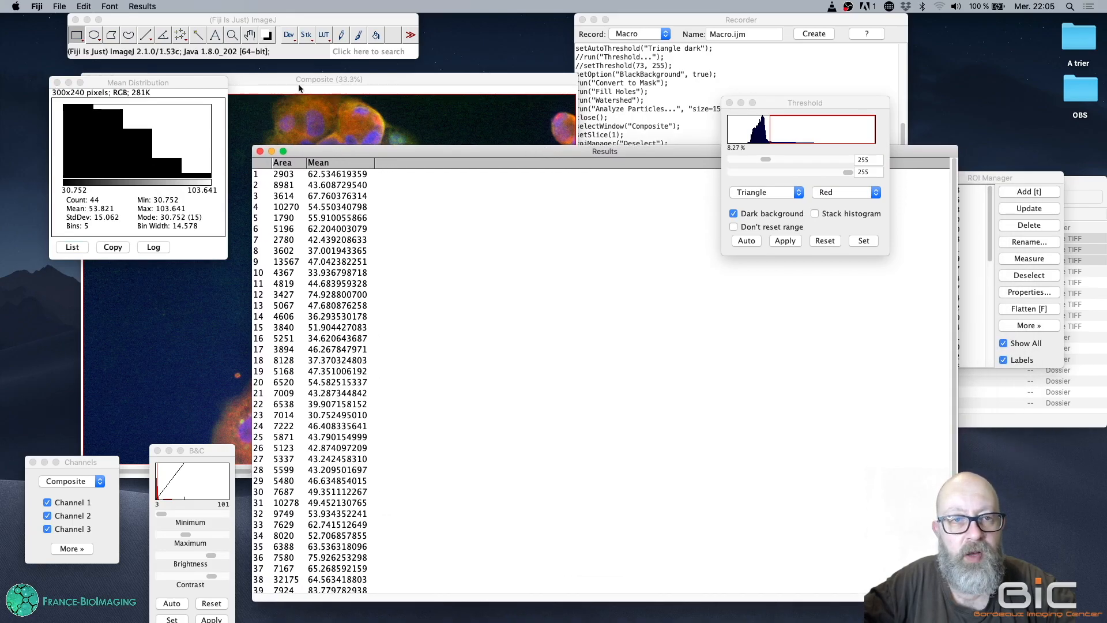
{"action": "left_click", "coordinate": [59, 6]}
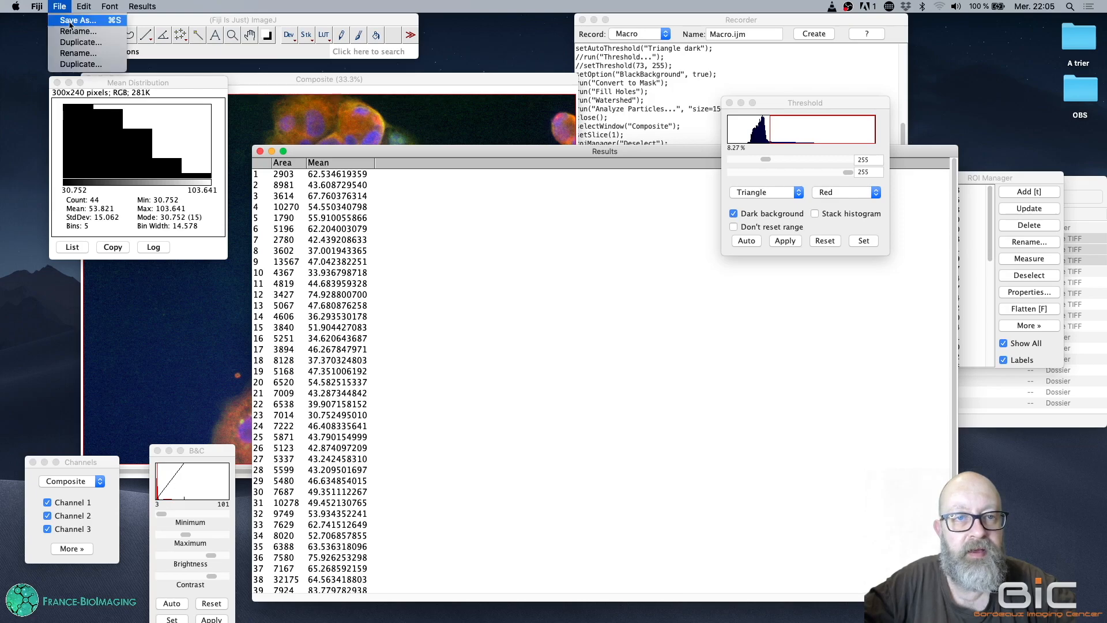
{"action": "left_click", "coordinate": [74, 34]}
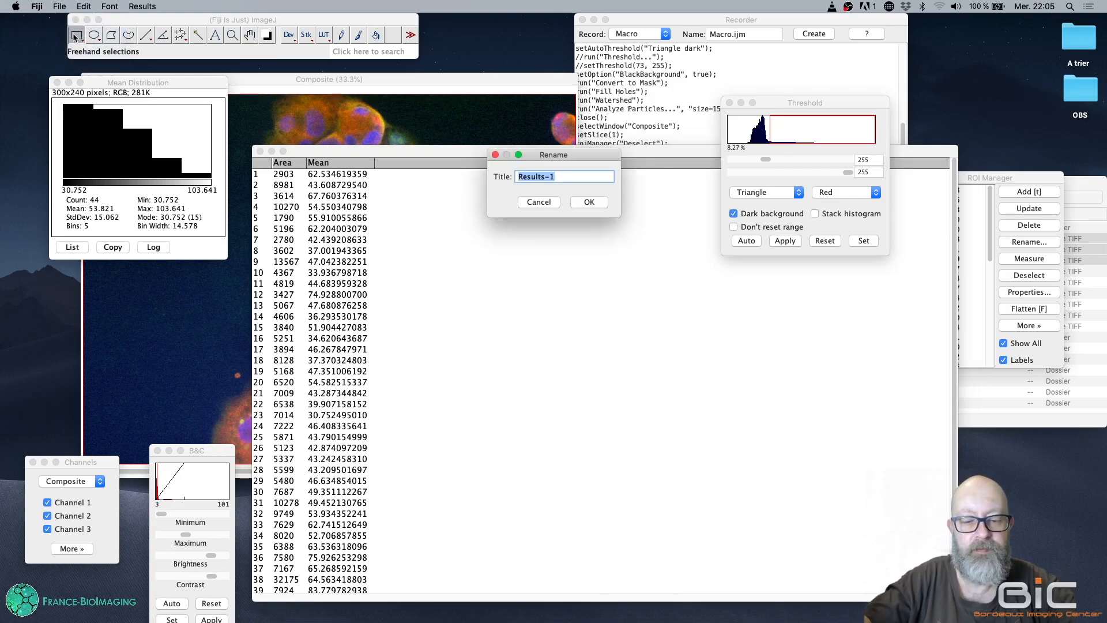
{"action": "type", "text": "Chan"}
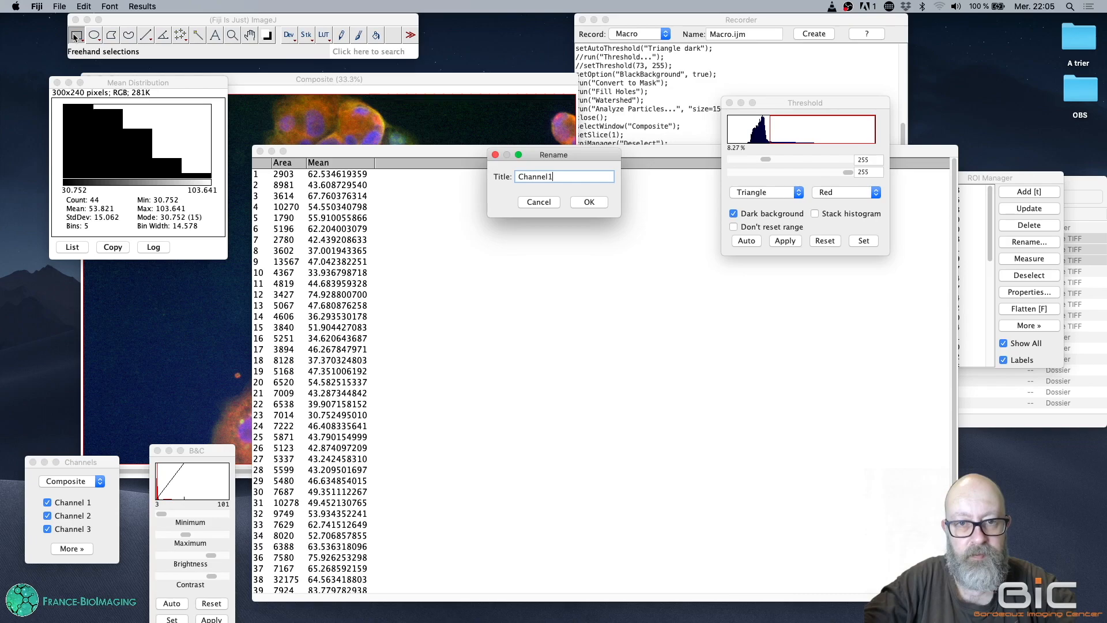
{"action": "type", "text": "nel1"}
{"action": "key", "text": "Return"}
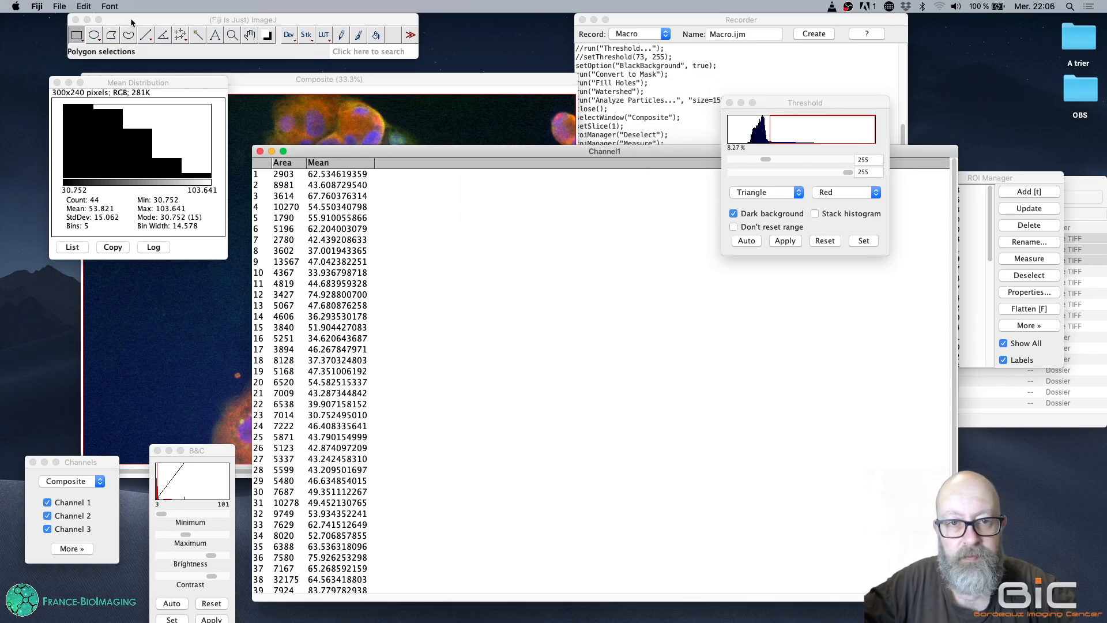
Bring the Composite image back to the front and set its current slice to 2
{"action": "left_click", "coordinate": [335, 78]}
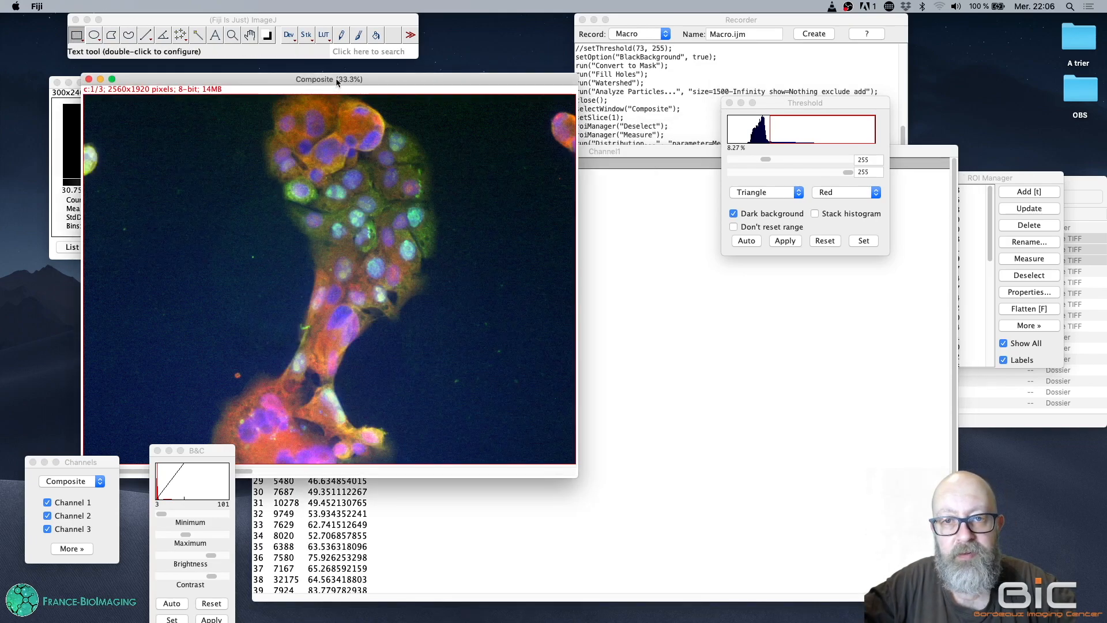
{"action": "left_click", "coordinate": [219, 23]}
{"action": "left_click", "coordinate": [113, 6]}
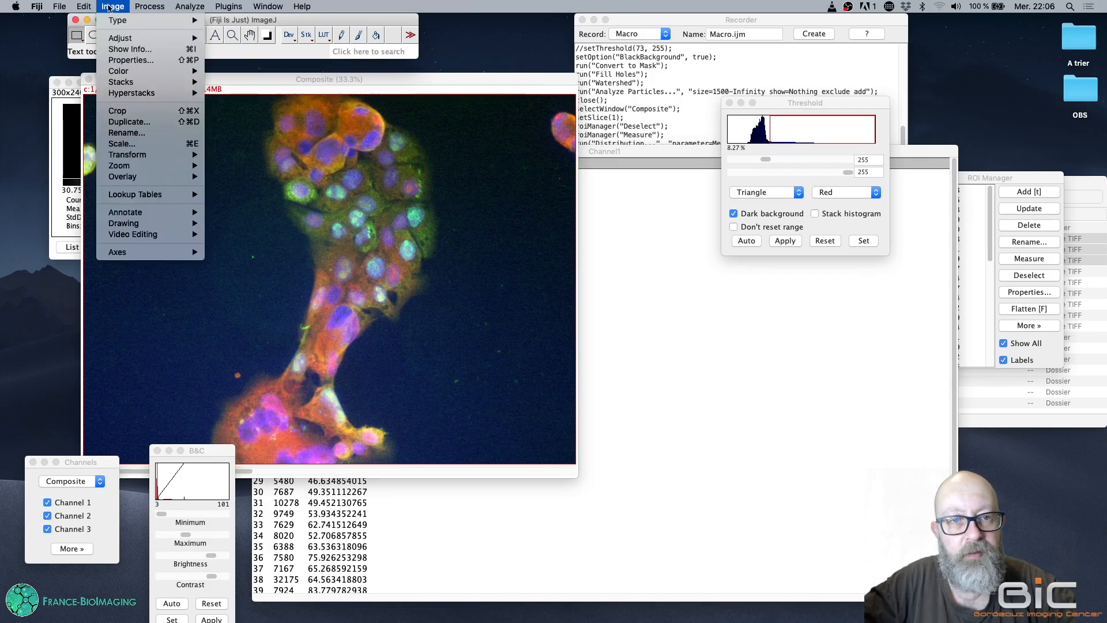
{"action": "mouse_move", "coordinate": [163, 85]}
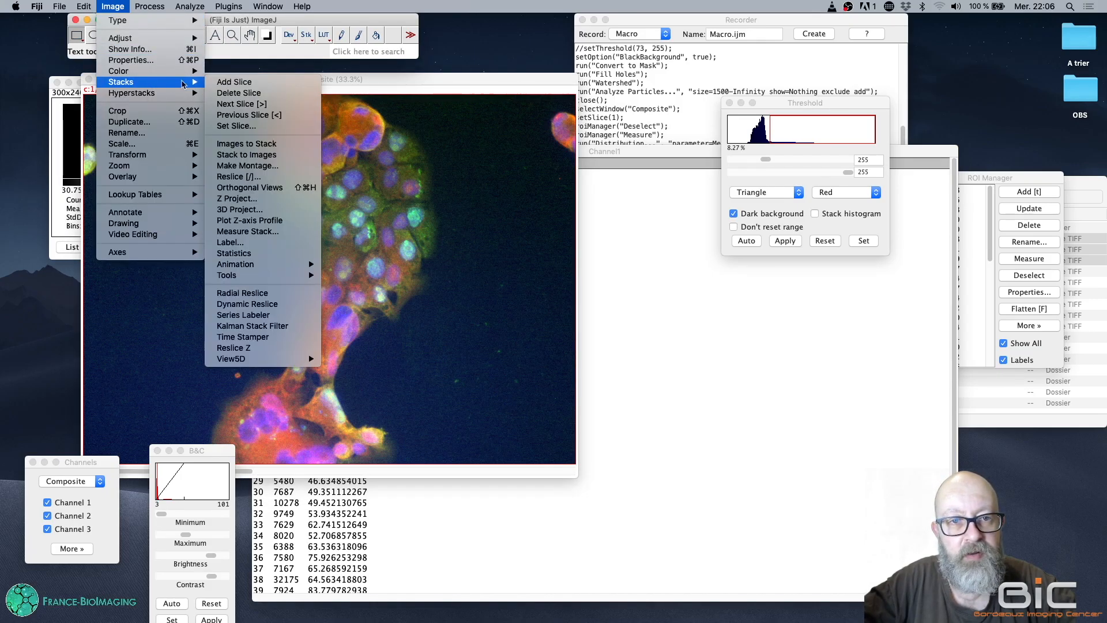
{"action": "left_click", "coordinate": [249, 126]}
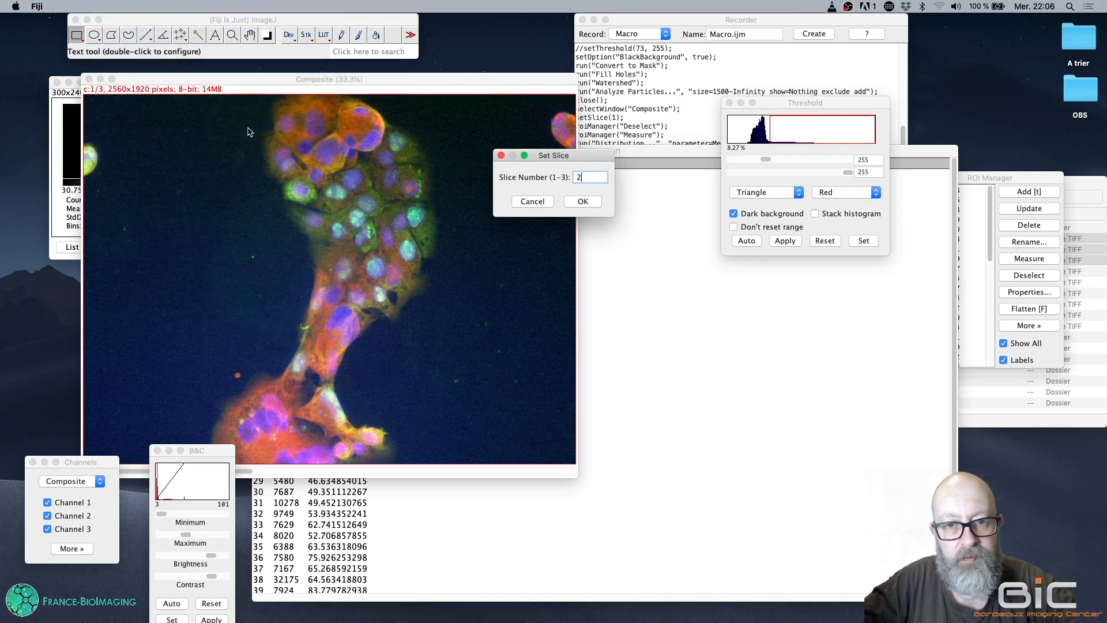
{"action": "key", "text": "Return"}
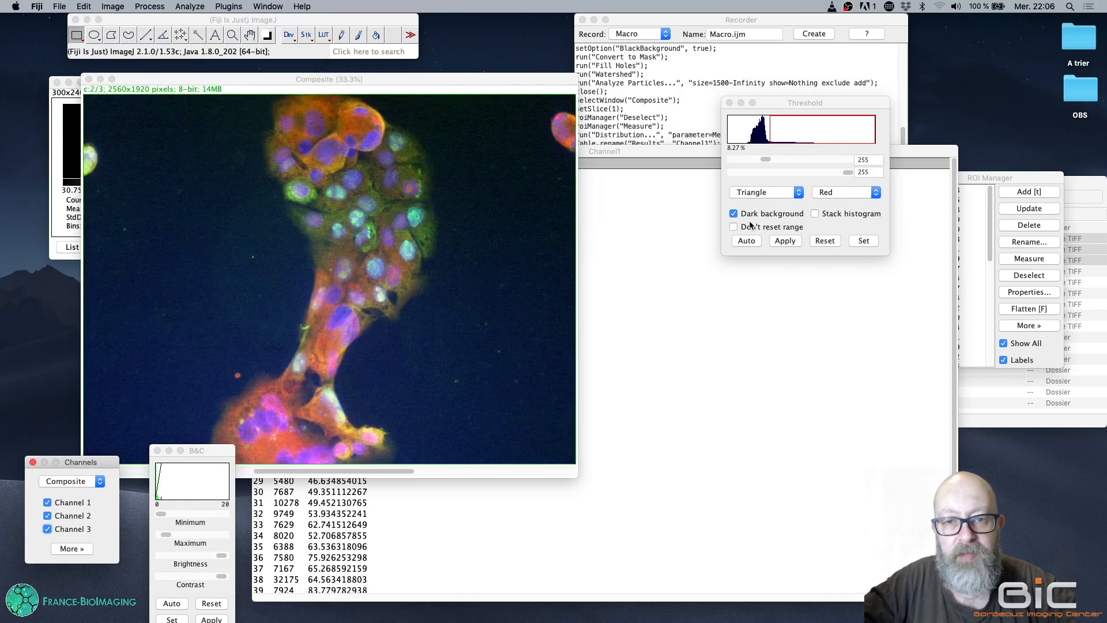
Deselect the ROIs in the ROI Manager and measure all nuclei on channel 2 of the composite
{"action": "left_click", "coordinate": [1003, 179]}
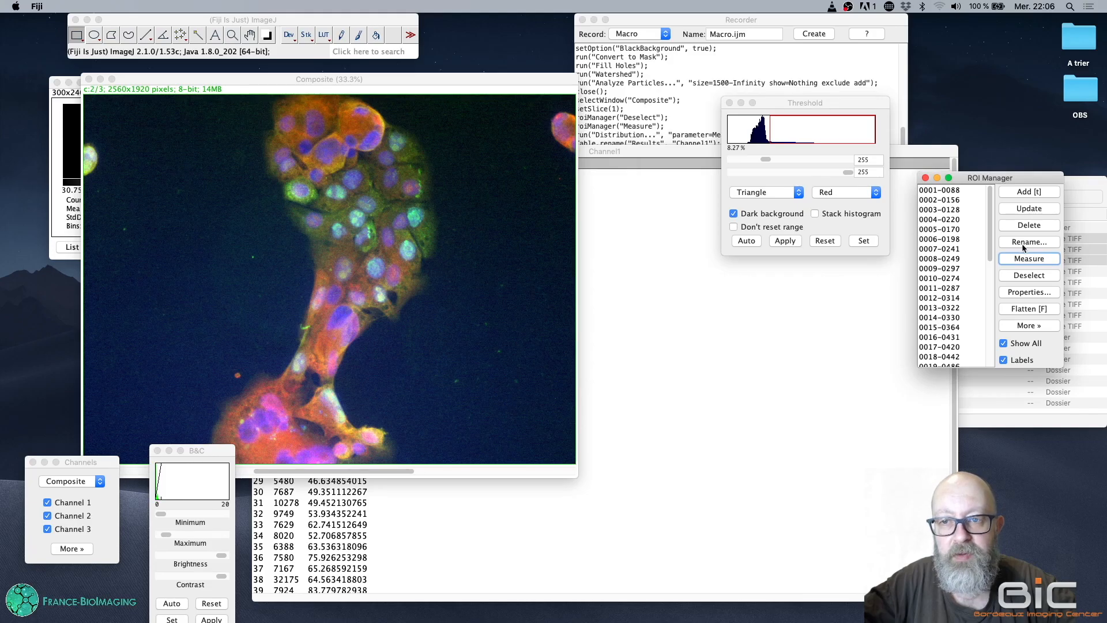
{"action": "left_click", "coordinate": [1022, 279]}
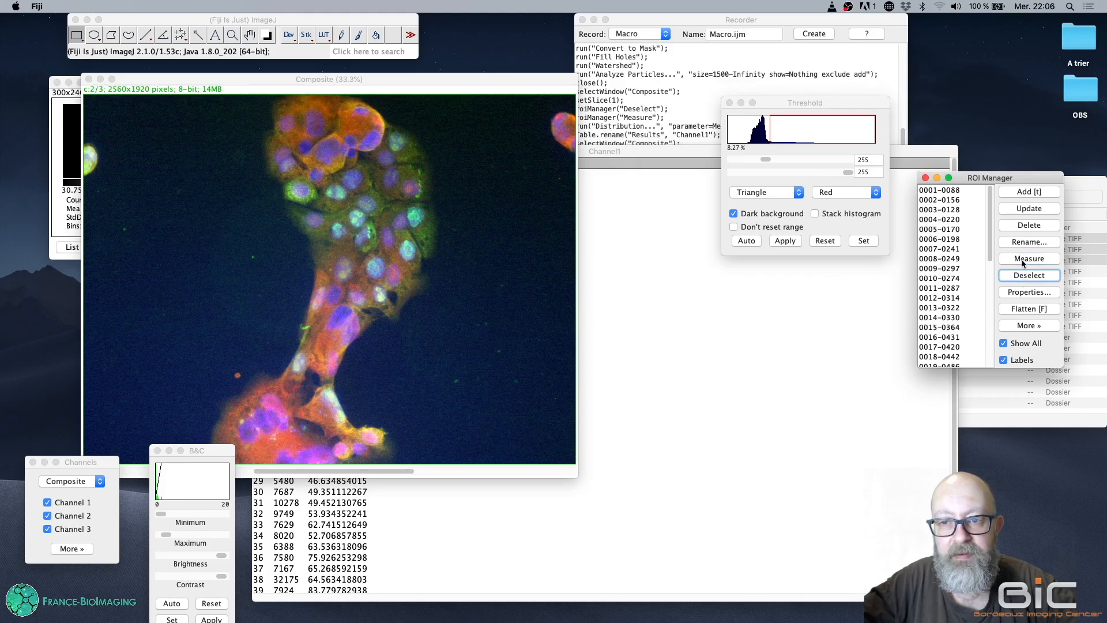
{"action": "left_click", "coordinate": [1022, 259]}
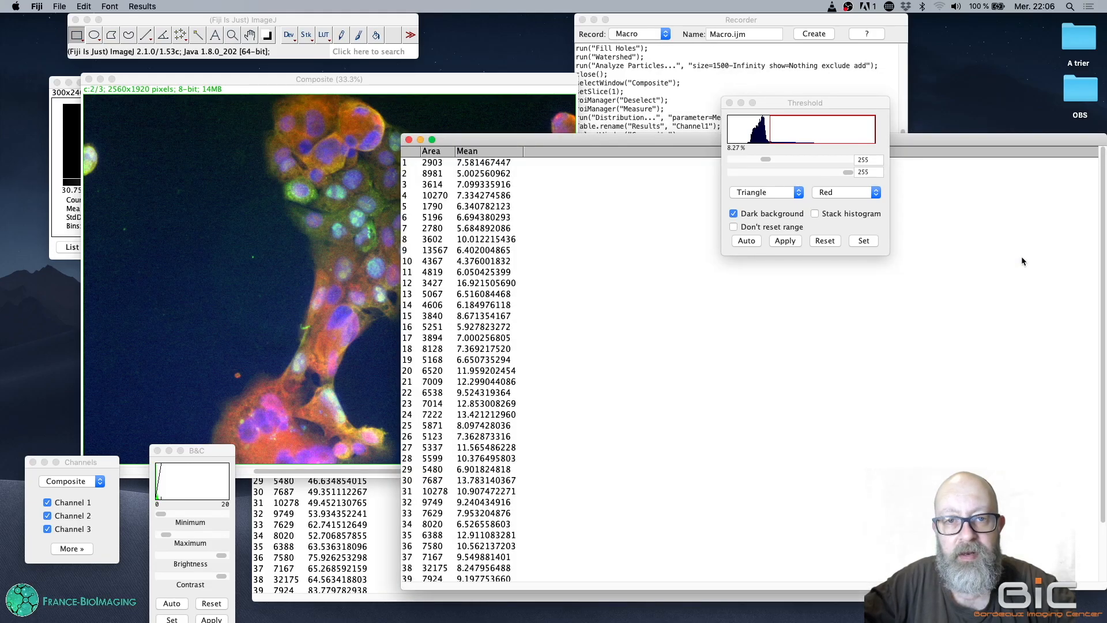
{"action": "left_click_drag", "start_coordinate": [694, 140], "coordinate": [613, 156]}
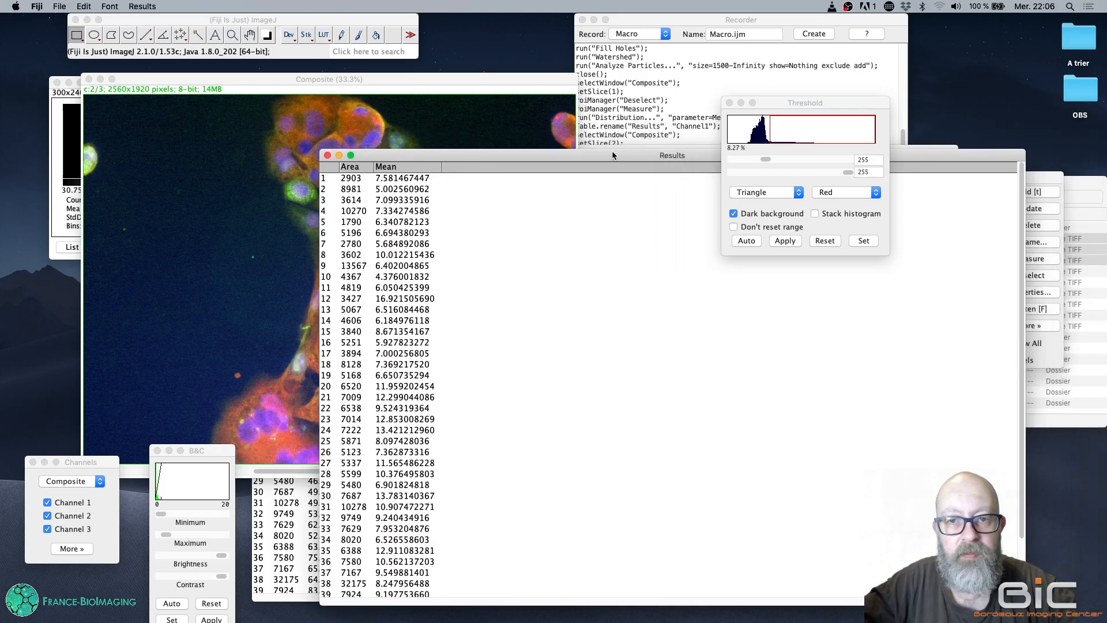
Plot the distribution of the Mean parameter from the channel 2 results with automatic binning
{"action": "left_click", "coordinate": [141, 6]}
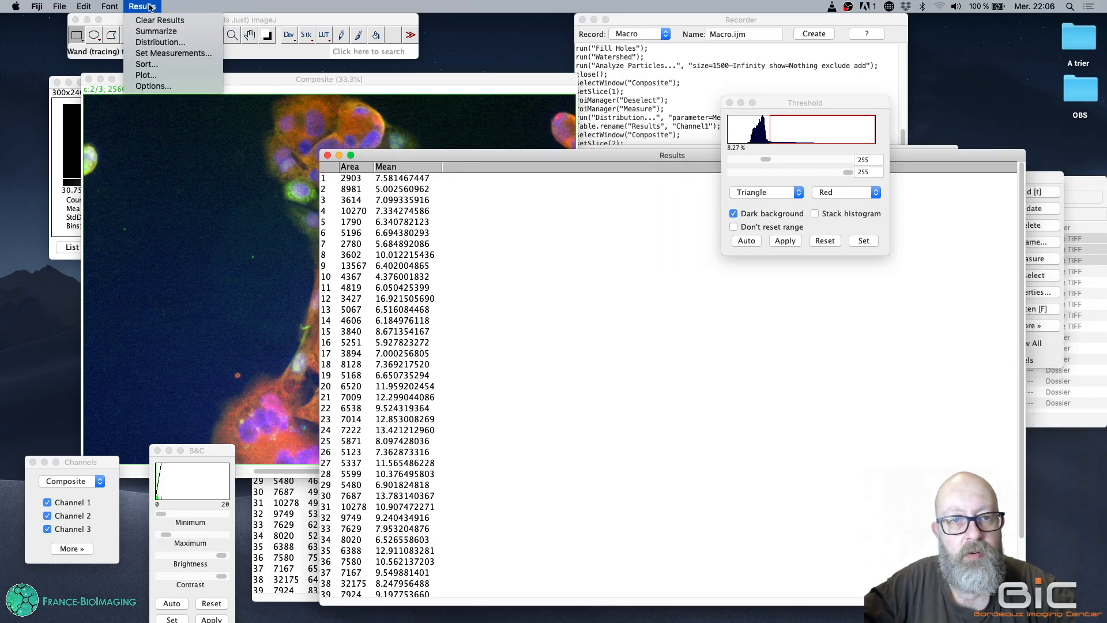
{"action": "left_click", "coordinate": [160, 42]}
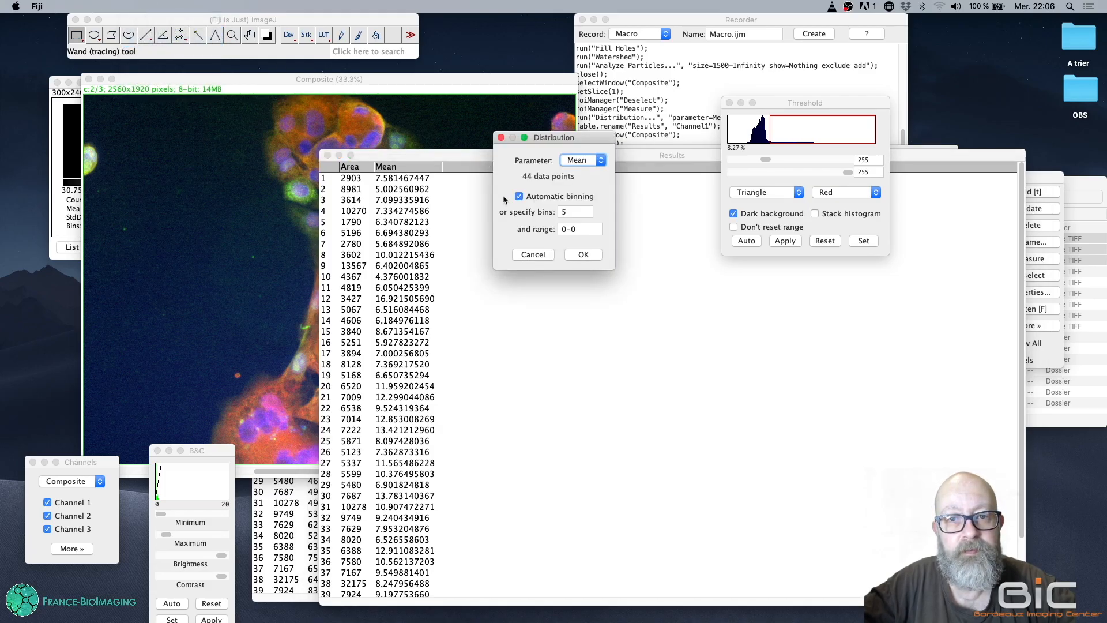
{"action": "left_click", "coordinate": [583, 254]}
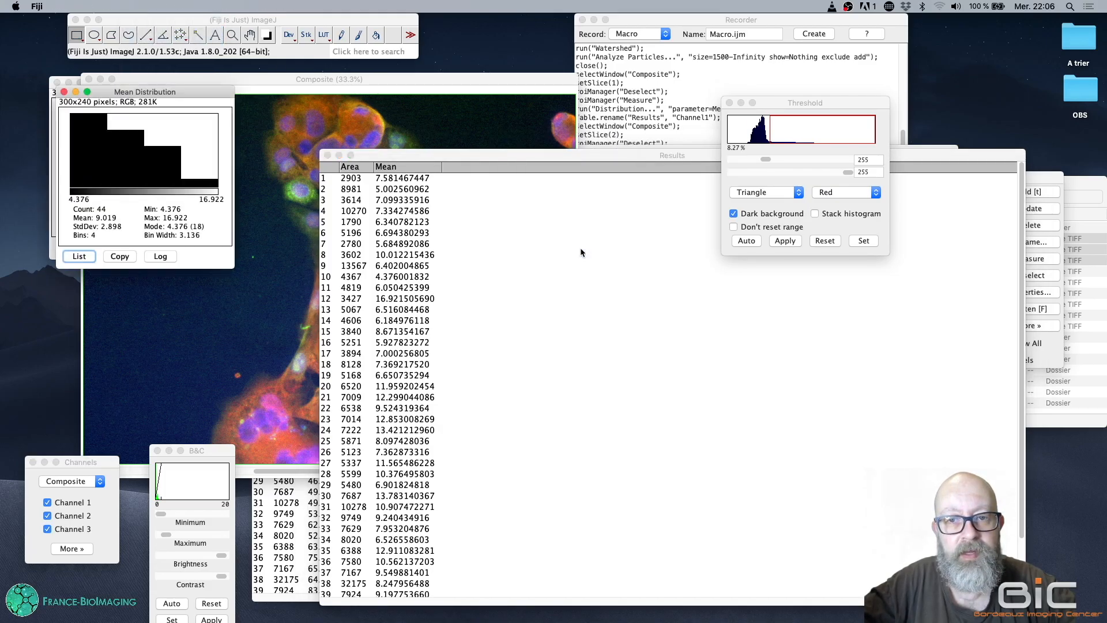
Rename the channel 2 Results table as Channel2
{"action": "left_click", "coordinate": [585, 157]}
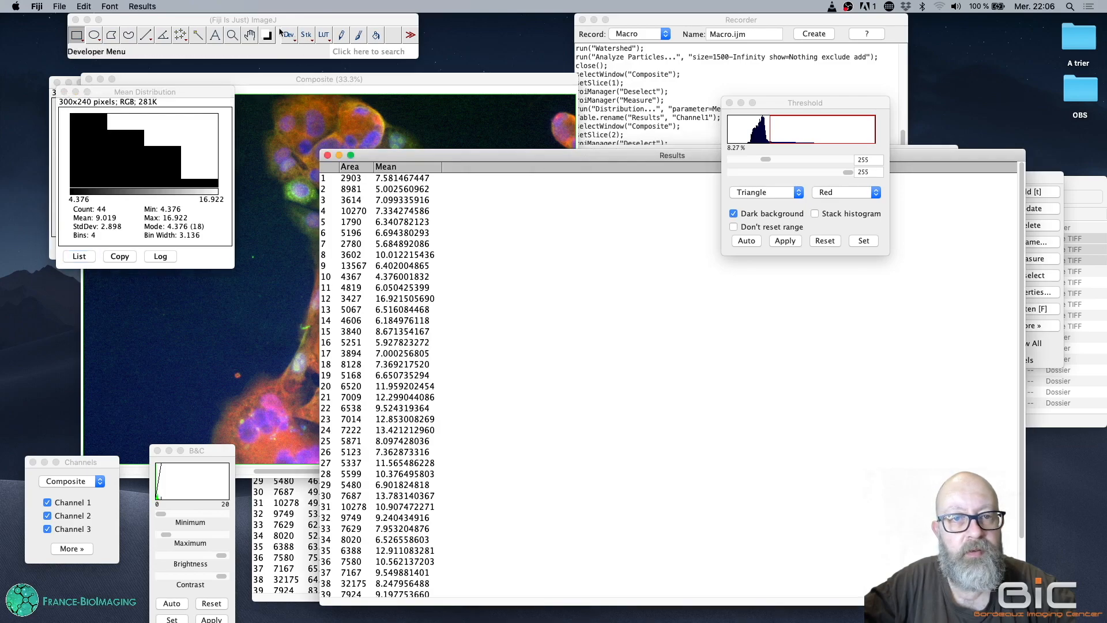
{"action": "left_click", "coordinate": [238, 20]}
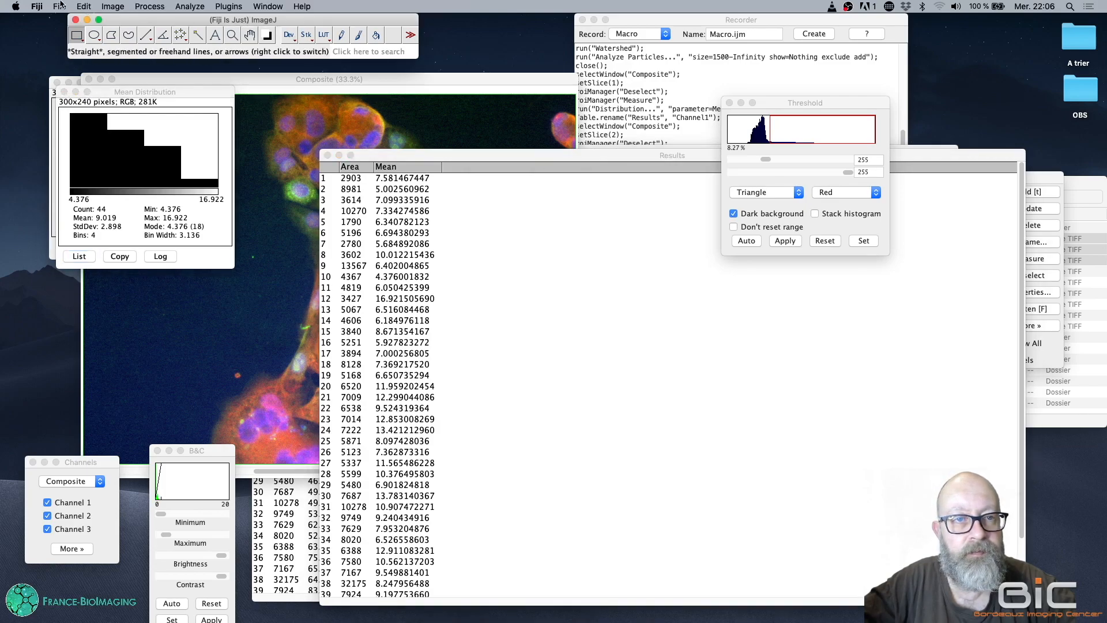
{"action": "left_click", "coordinate": [61, 5]}
{"action": "left_click", "coordinate": [519, 217]}
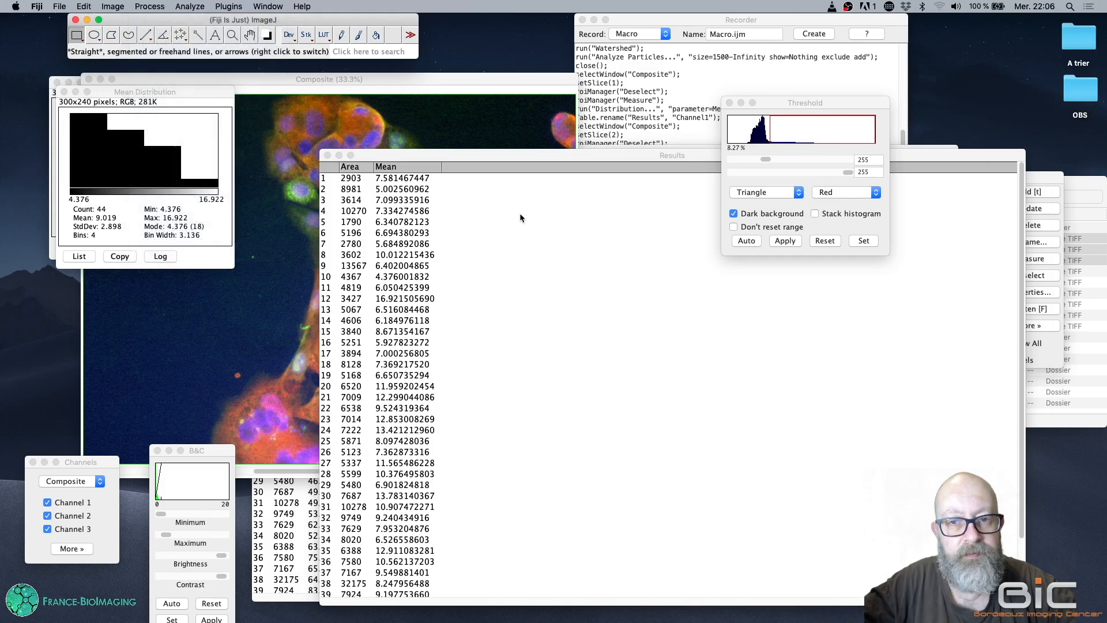
{"action": "left_click", "coordinate": [493, 158]}
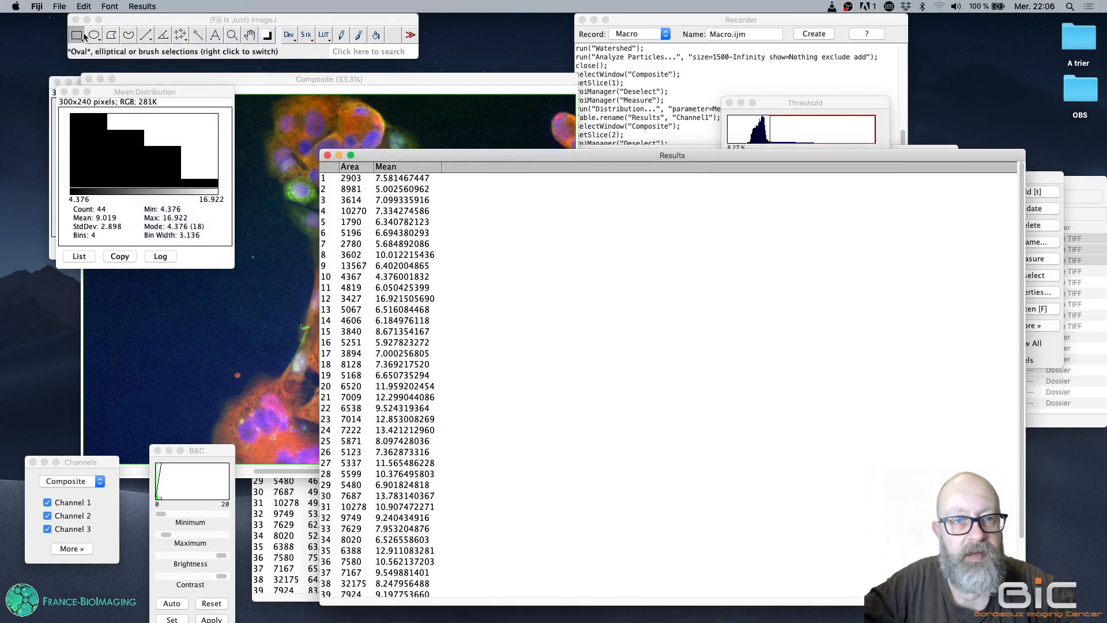
{"action": "left_click", "coordinate": [61, 6]}
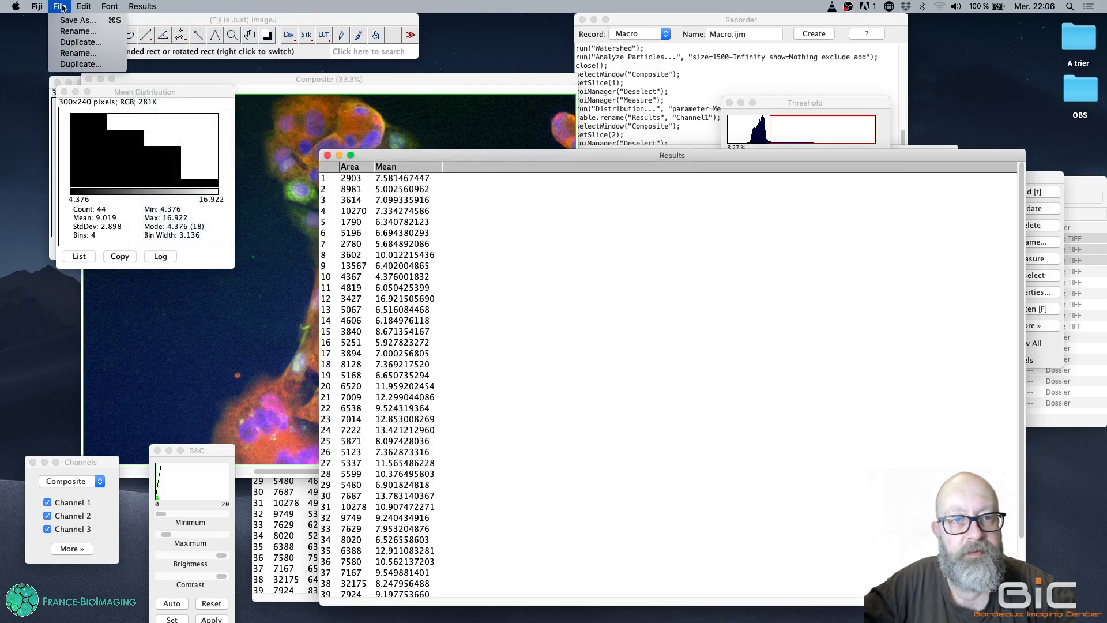
{"action": "left_click", "coordinate": [76, 31]}
{"action": "type", "text": "Channel2"}
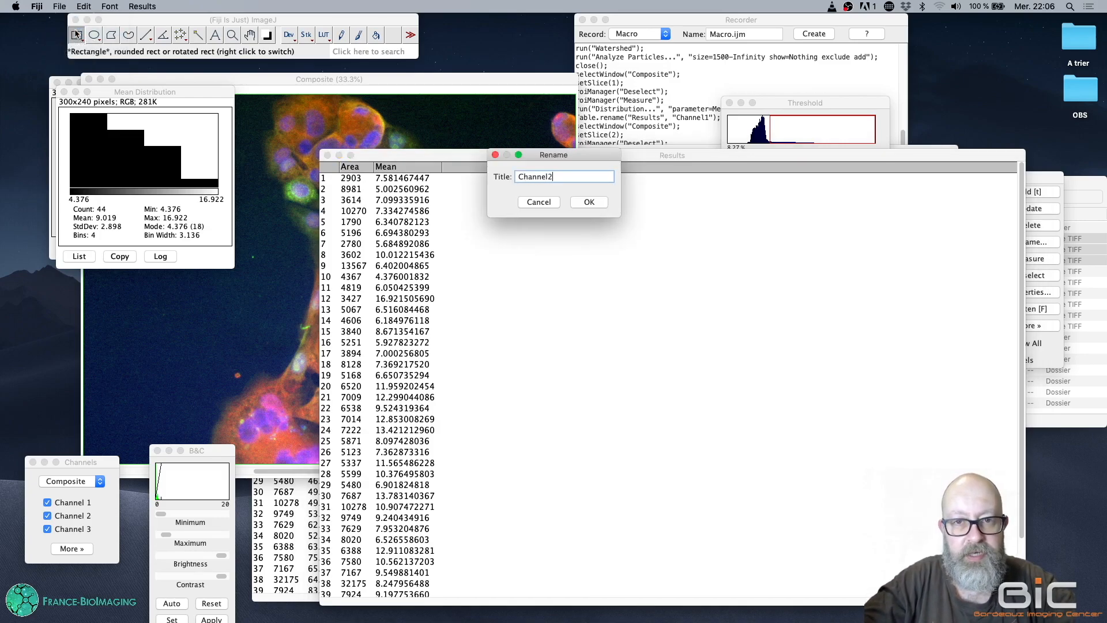
{"action": "key", "text": "Return"}
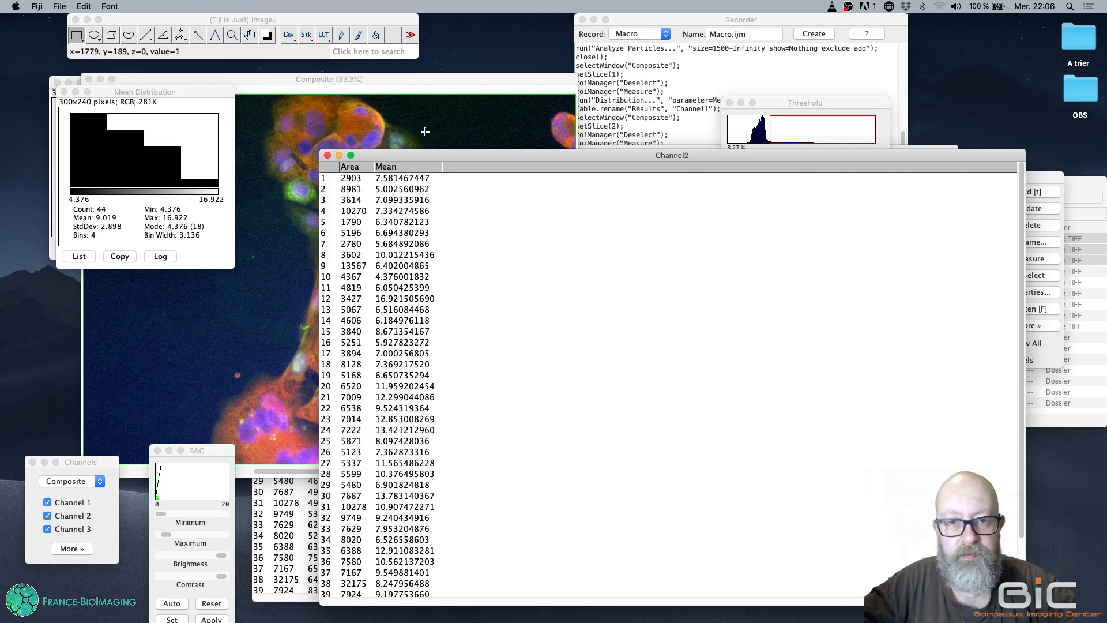
Move the Channel2 table aside to view the Channel1 table, and check the latest recorded commands in the Recorder
{"action": "left_click_drag", "start_coordinate": [435, 159], "coordinate": [629, 149]}
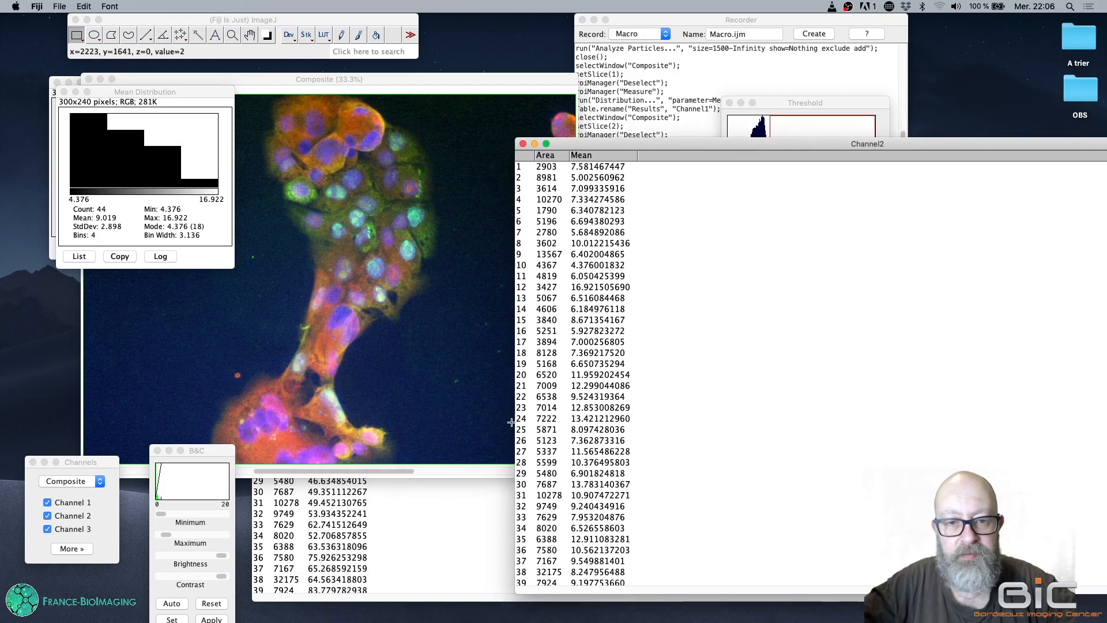
{"action": "left_click", "coordinate": [468, 526]}
{"action": "left_click", "coordinate": [468, 522]}
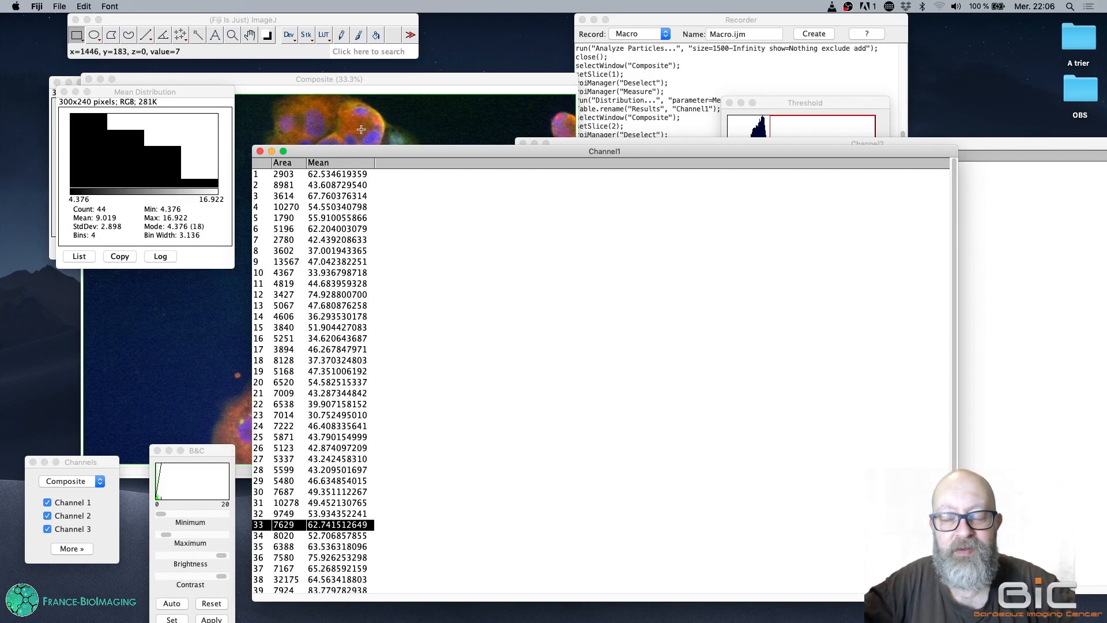
{"action": "left_click", "coordinate": [698, 67]}
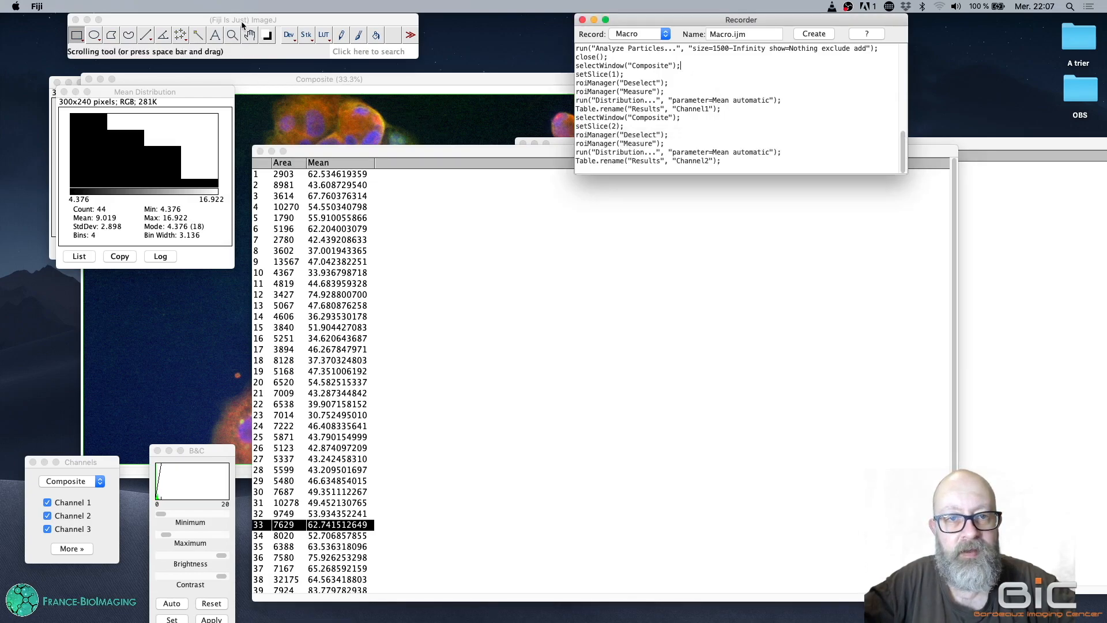
Close all open images and the Channel1 and Channel2 results tables
{"action": "left_click", "coordinate": [241, 20]}
{"action": "left_click", "coordinate": [60, 7]}
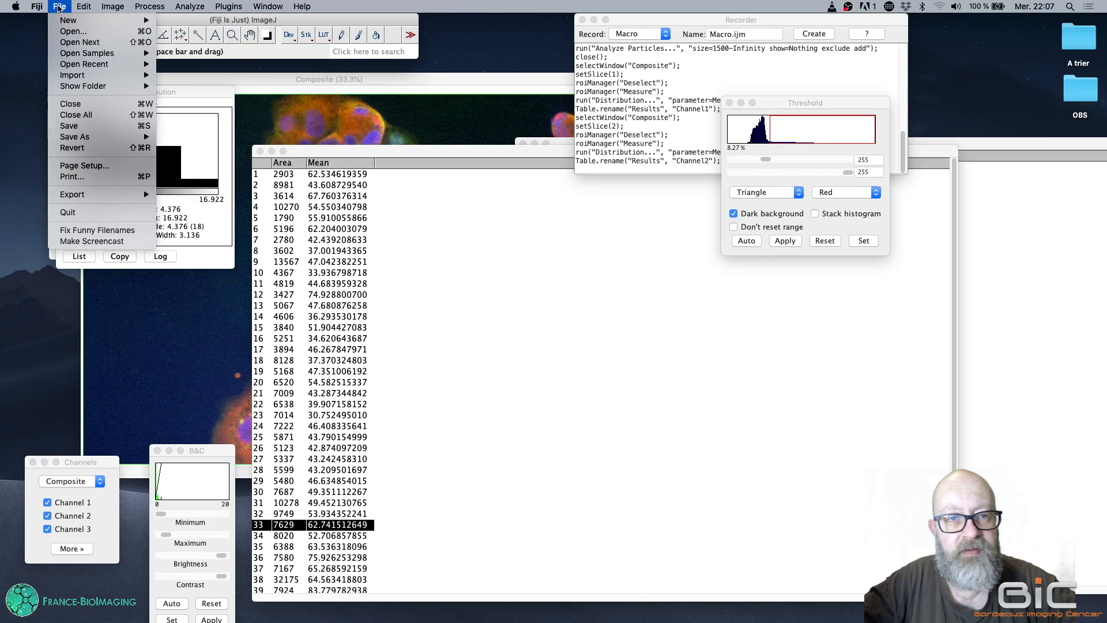
{"action": "left_click", "coordinate": [78, 115]}
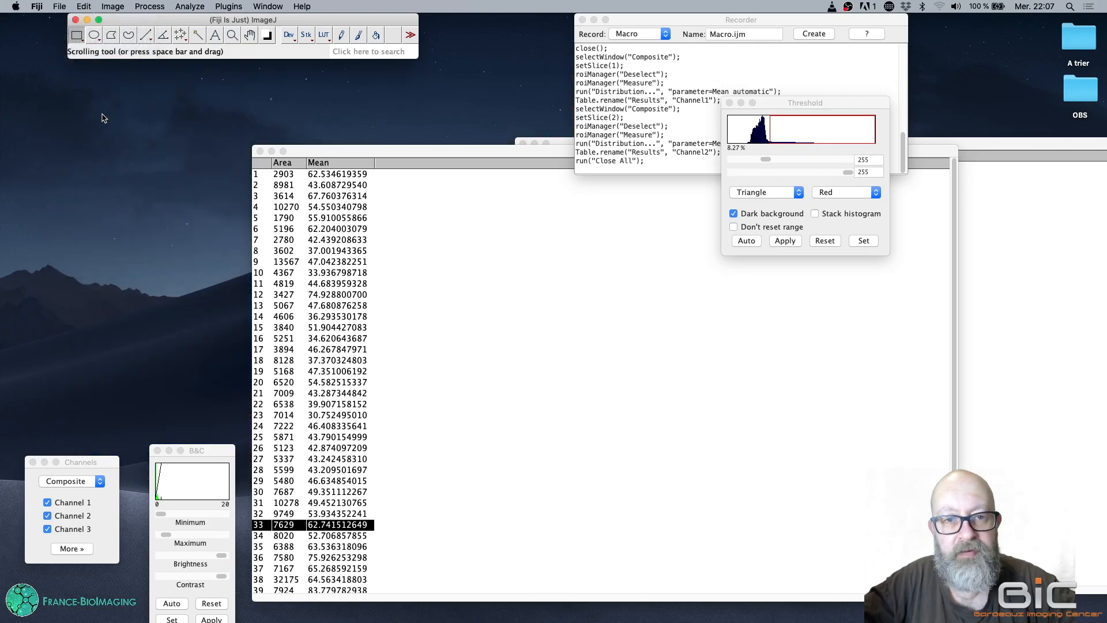
{"action": "left_click", "coordinate": [260, 151]}
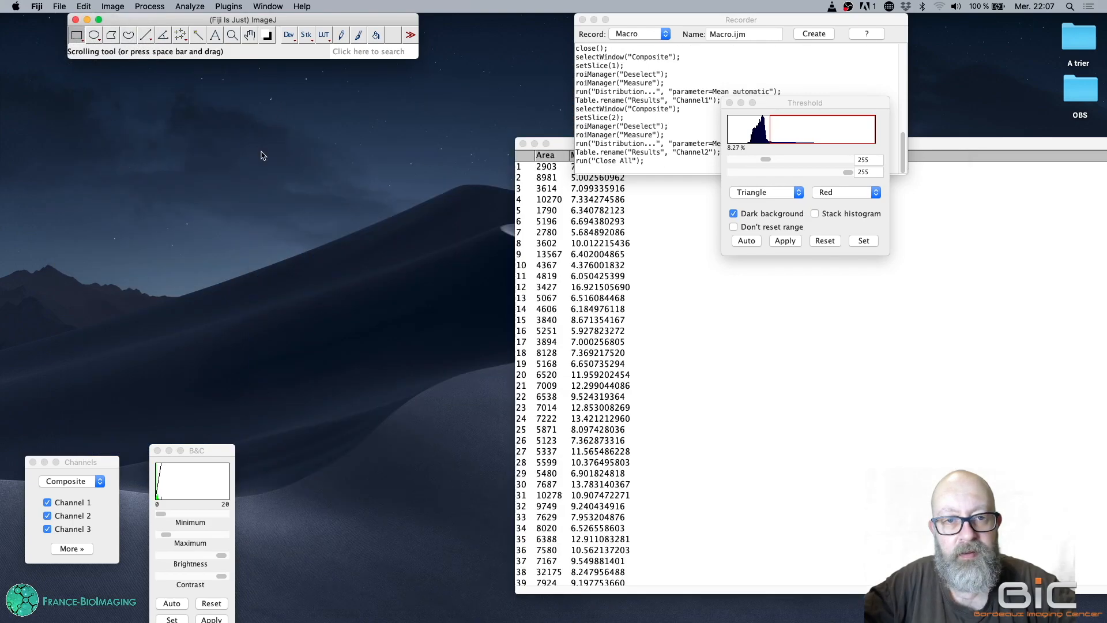
{"action": "left_click", "coordinate": [523, 144]}
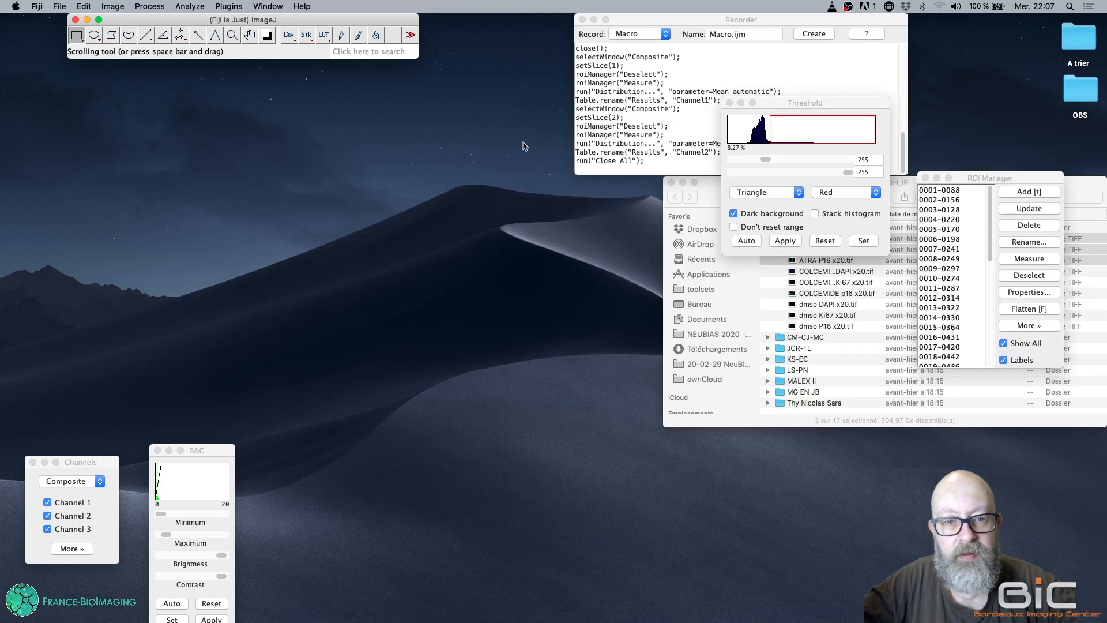
Delete the run("Close All"); line from the end of the recorded macro
{"action": "left_click", "coordinate": [662, 161]}
{"action": "left_click_drag", "start_coordinate": [645, 162], "coordinate": [565, 160]}
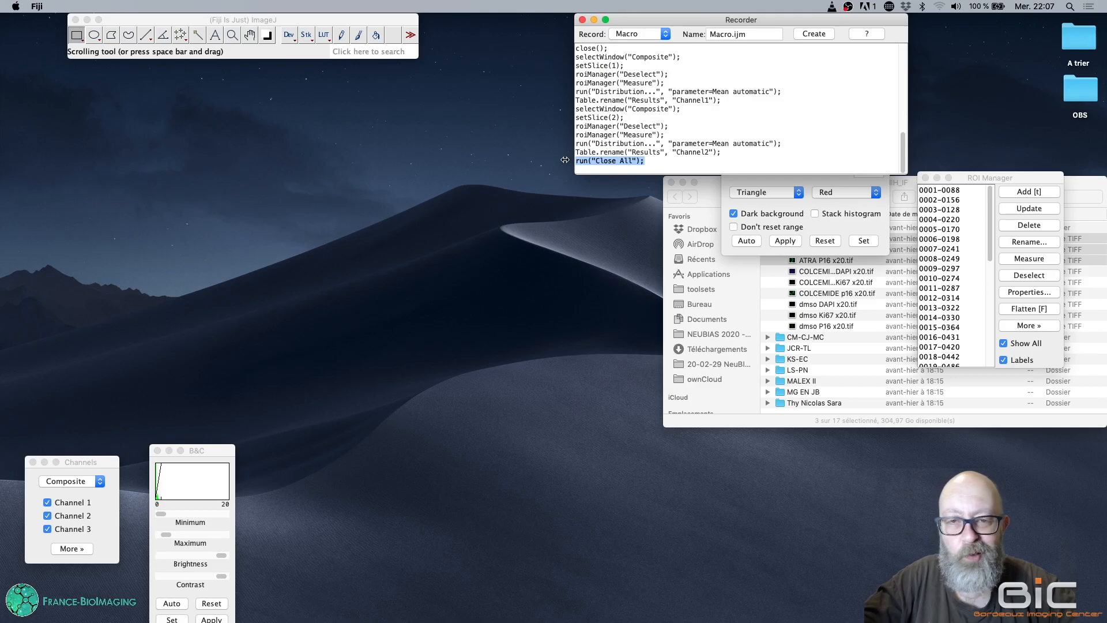
{"action": "key", "text": "BackSpace"}
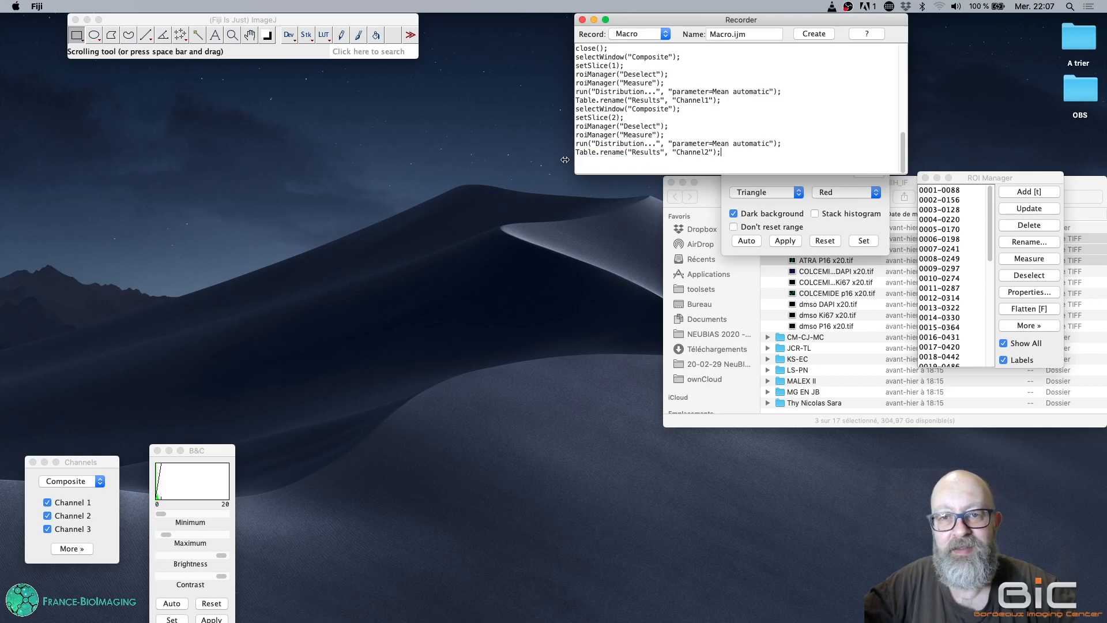
Create a script from the recorded macro and review its code from start to end
{"action": "left_click", "coordinate": [819, 34]}
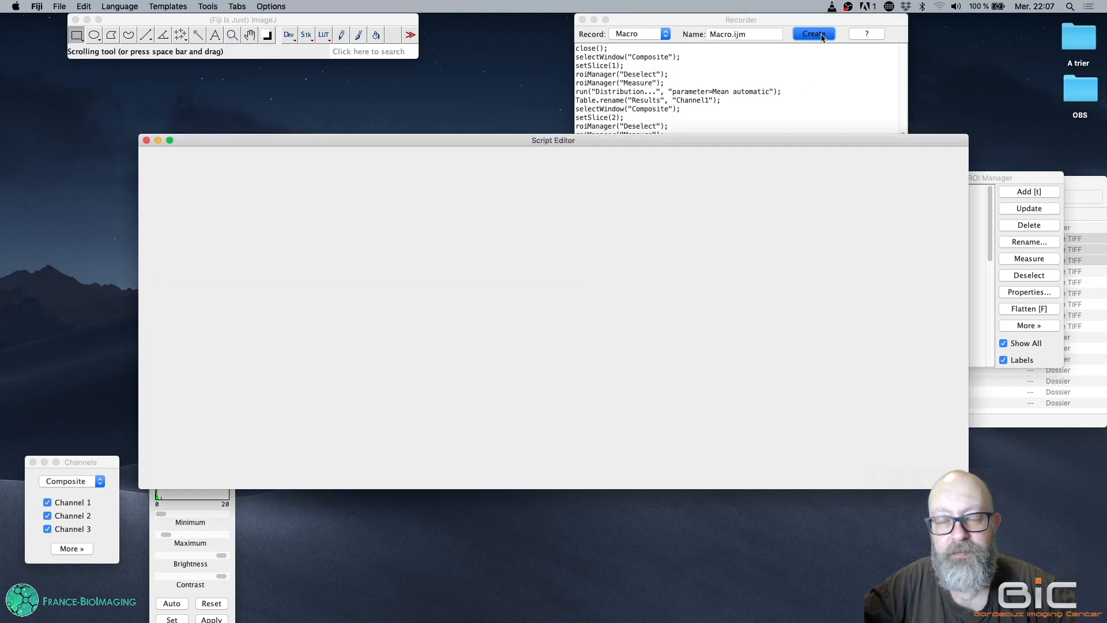
{"action": "scroll", "coordinate": [756, 283], "scroll_direction": "up", "scroll_amount": 6}
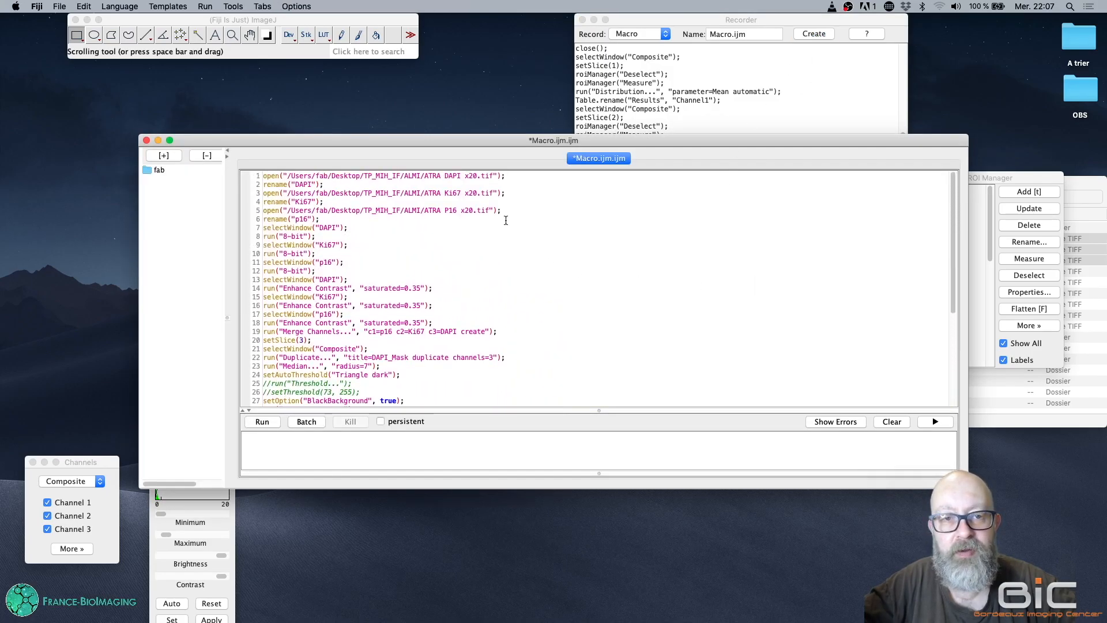
{"action": "scroll", "coordinate": [530, 293], "scroll_direction": "down", "scroll_amount": 4}
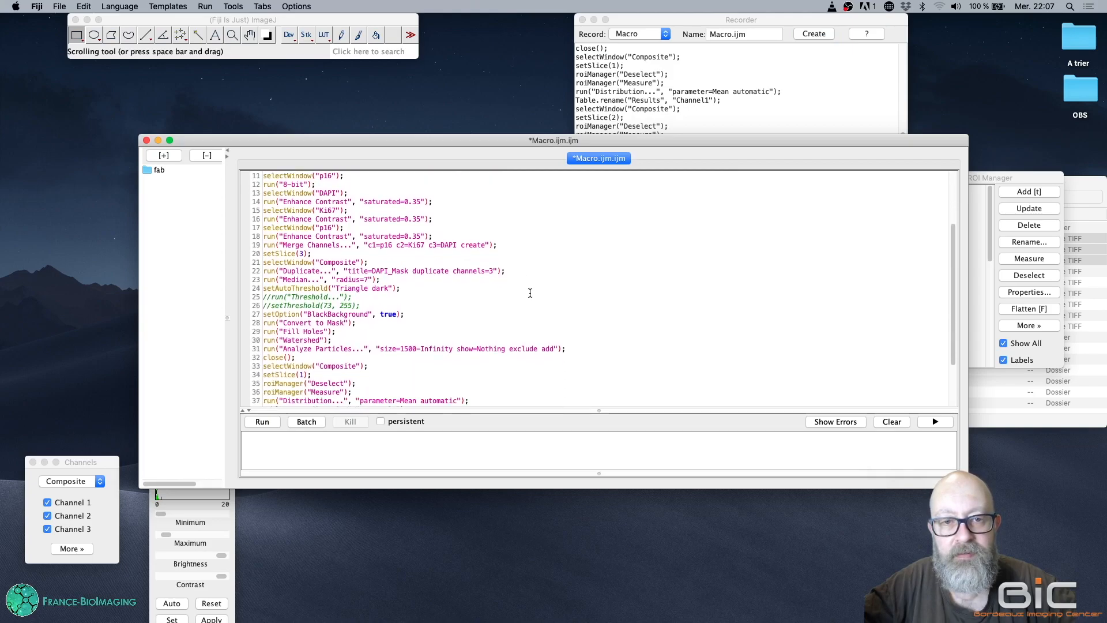
{"action": "scroll", "coordinate": [530, 293], "scroll_direction": "down", "scroll_amount": 3}
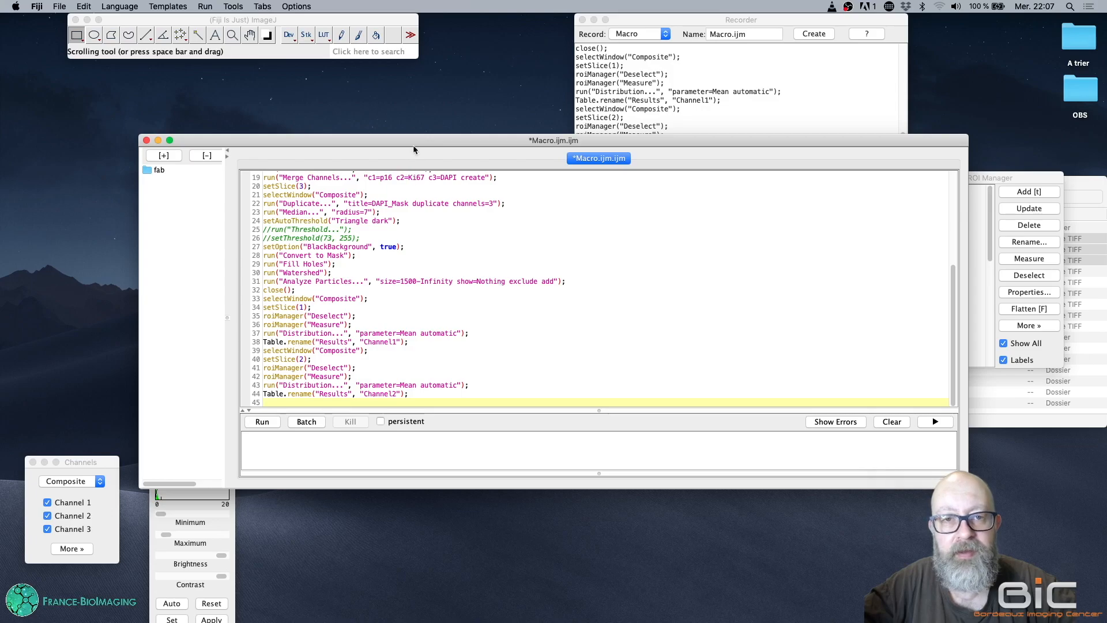
Save the macro script to the Desktop under the proposed name Macro.ijm.ijm
{"action": "left_click_drag", "start_coordinate": [414, 140], "coordinate": [551, 166]}
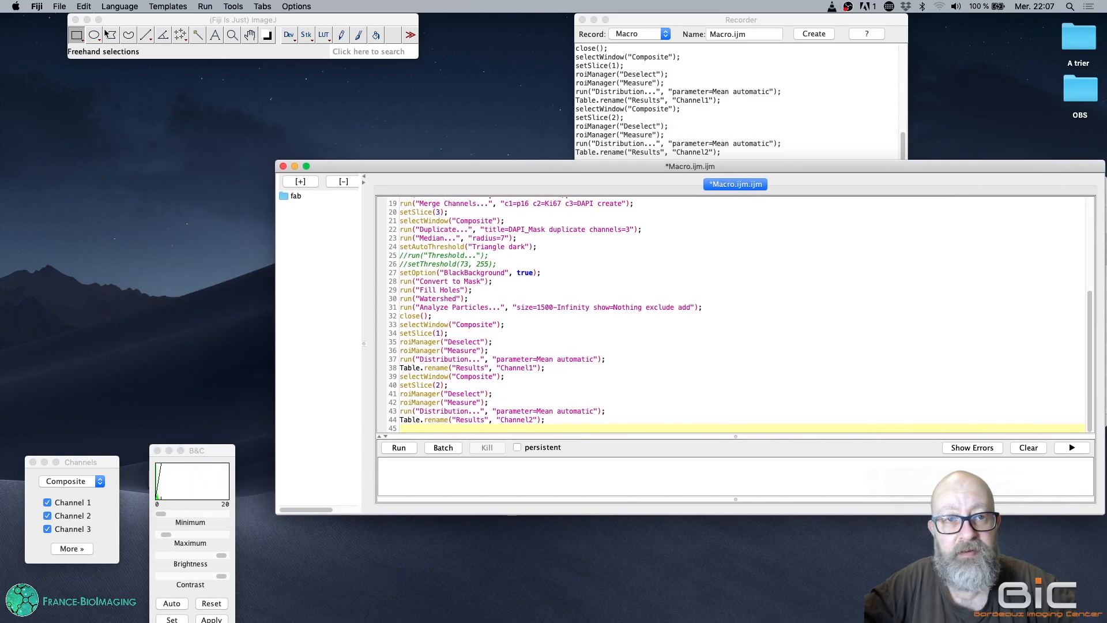
{"action": "left_click", "coordinate": [61, 6]}
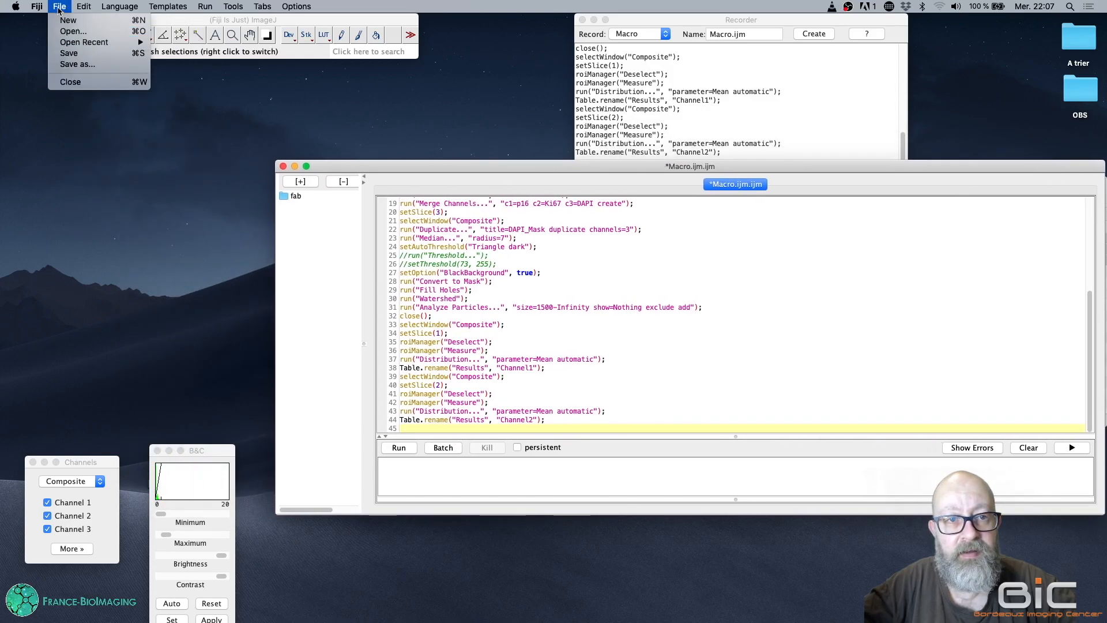
{"action": "left_click", "coordinate": [68, 54]}
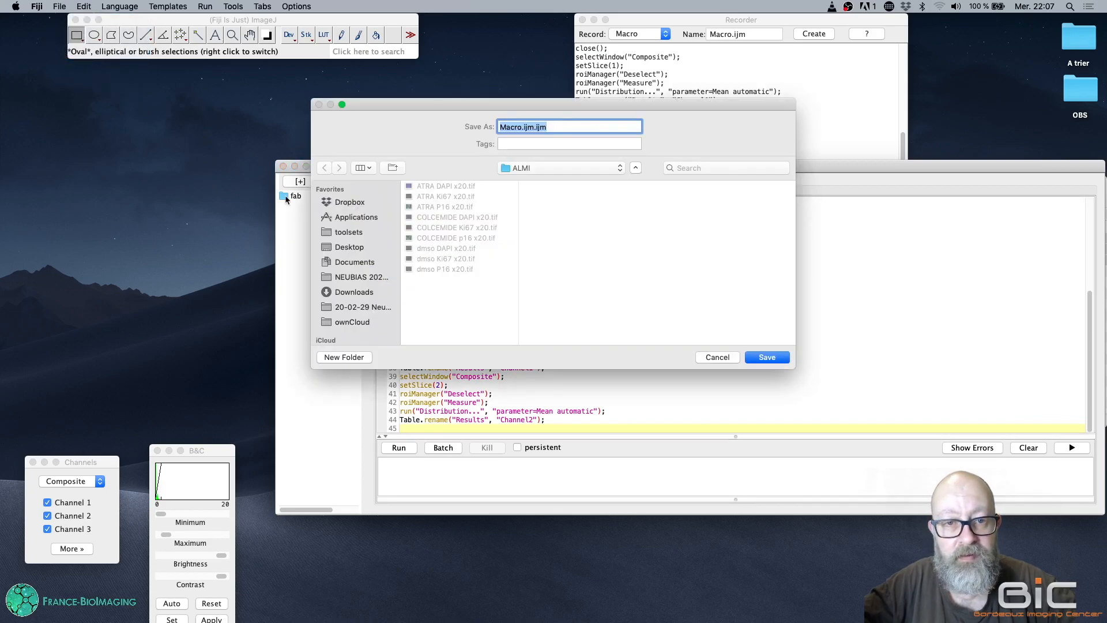
{"action": "left_click", "coordinate": [356, 247]}
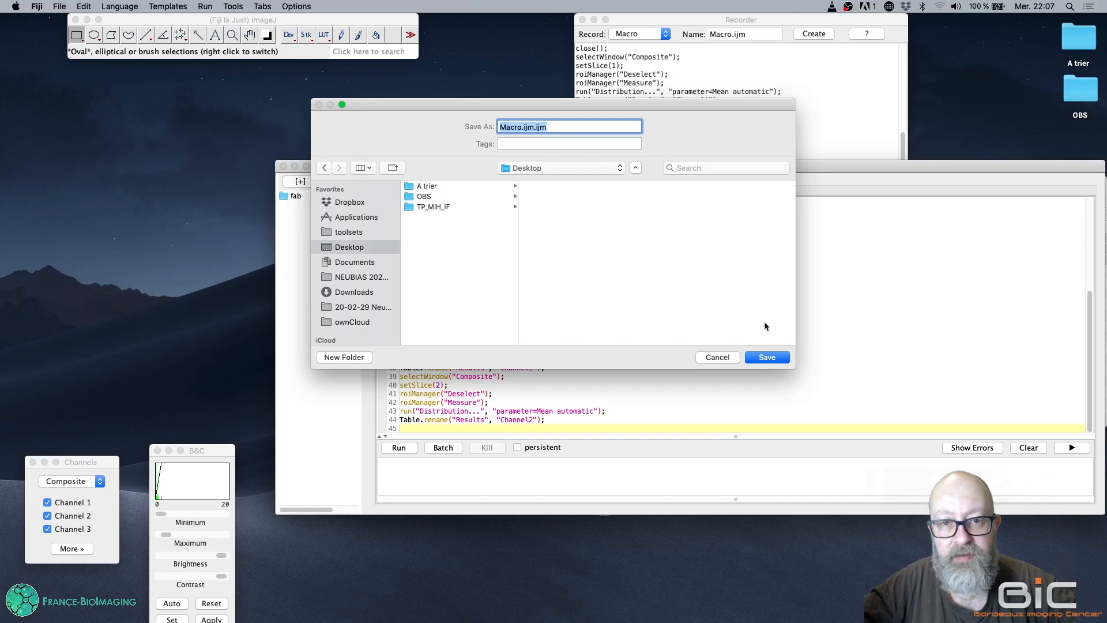
{"action": "left_click", "coordinate": [767, 358]}
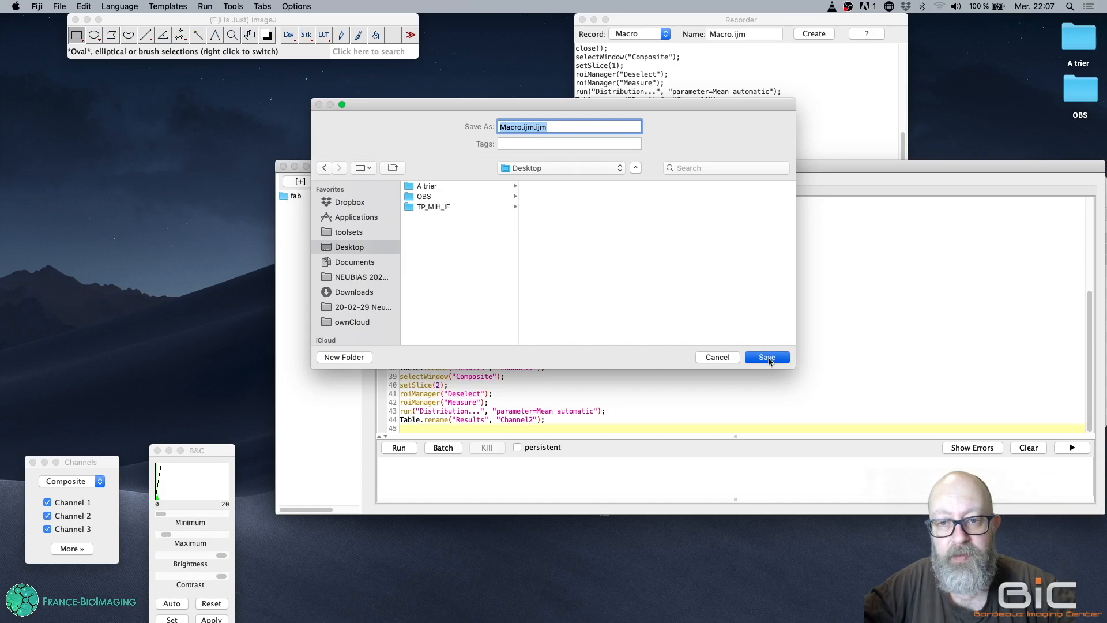
Close the Recorder, Threshold, ROI Manager, B&C and Channels windows, keeping the script window open
{"action": "left_click_drag", "start_coordinate": [528, 168], "coordinate": [746, 166]}
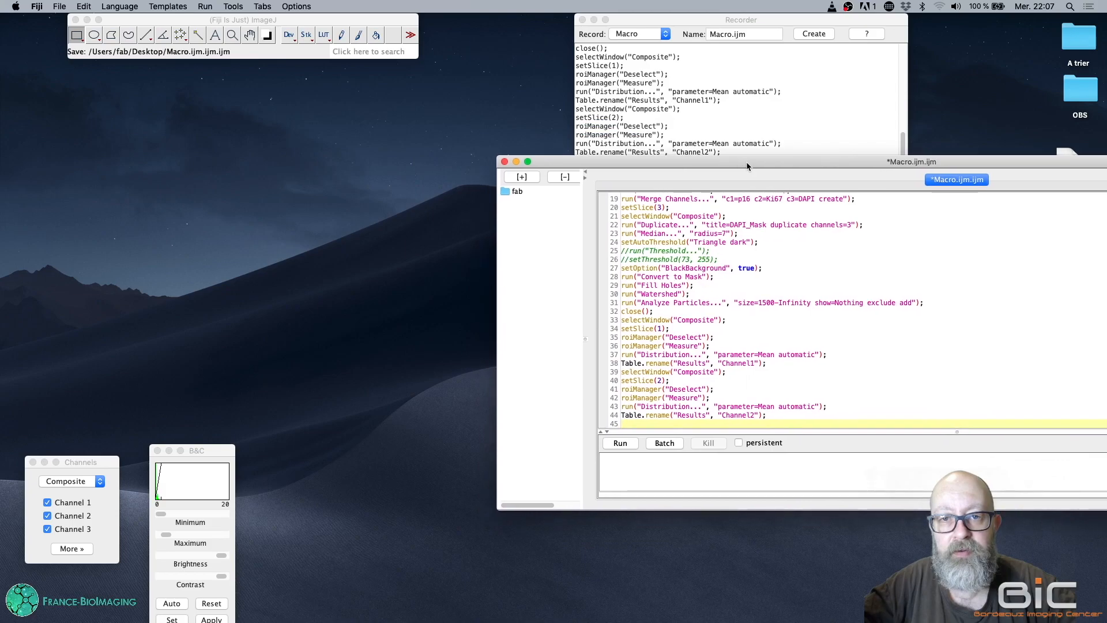
{"action": "left_click", "coordinate": [582, 19]}
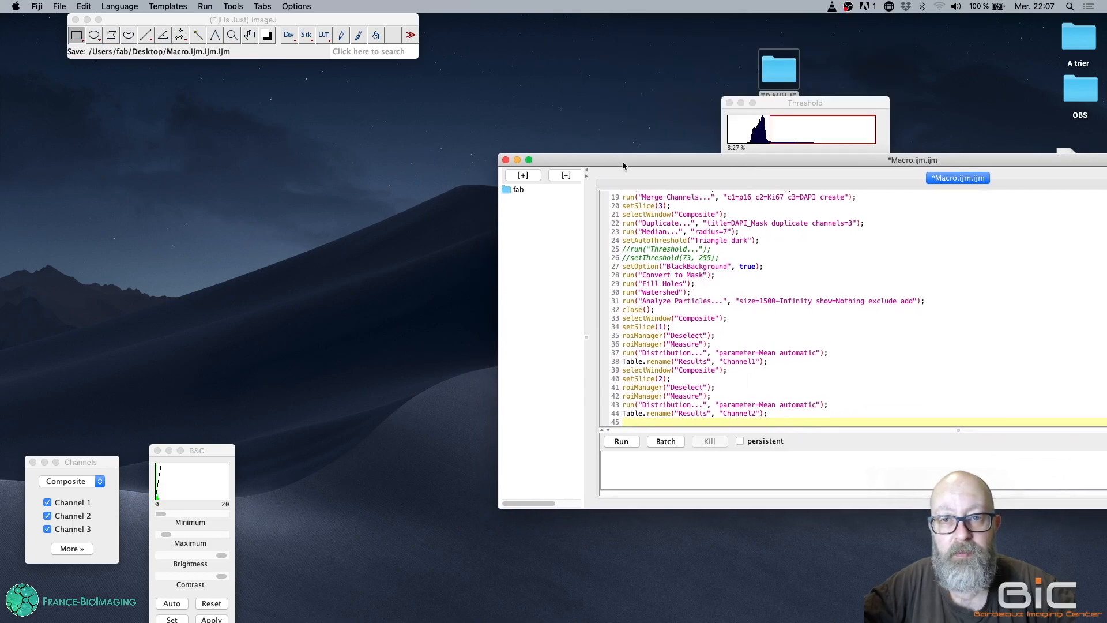
{"action": "left_click_drag", "start_coordinate": [622, 161], "coordinate": [696, 290]}
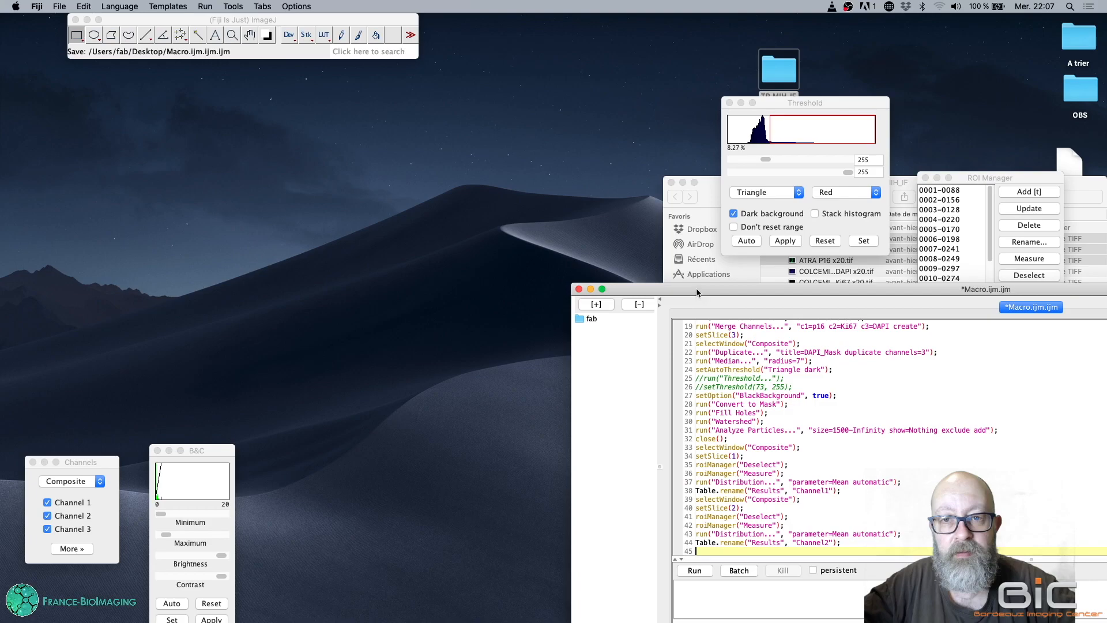
{"action": "left_click", "coordinate": [730, 103]}
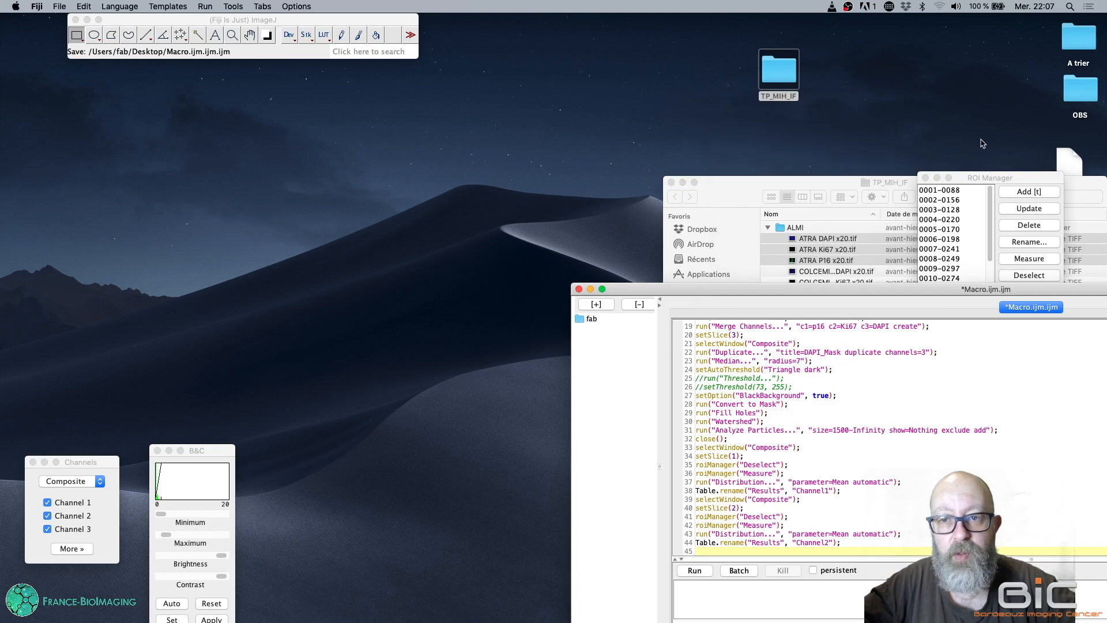
{"action": "left_click_drag", "start_coordinate": [987, 178], "coordinate": [878, 106]}
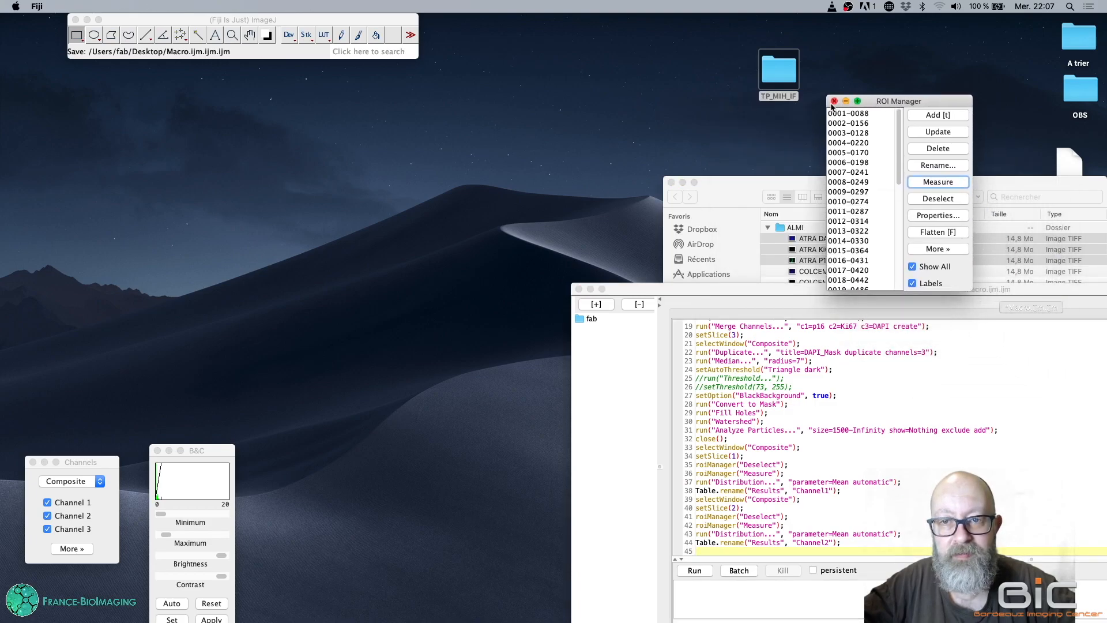
{"action": "left_click", "coordinate": [834, 102]}
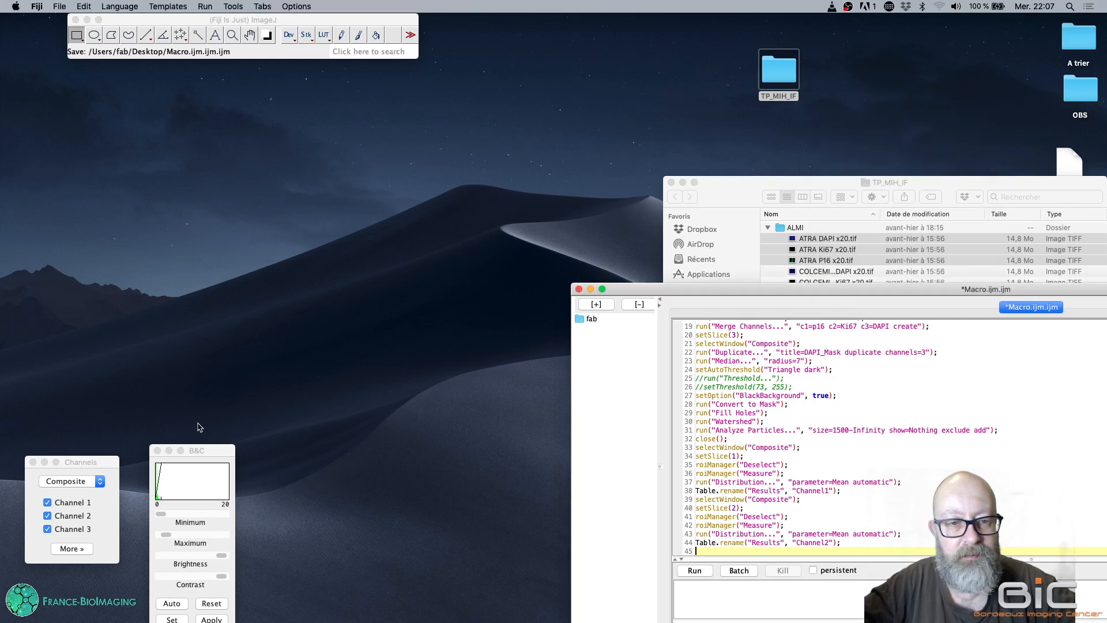
{"action": "left_click", "coordinate": [157, 450]}
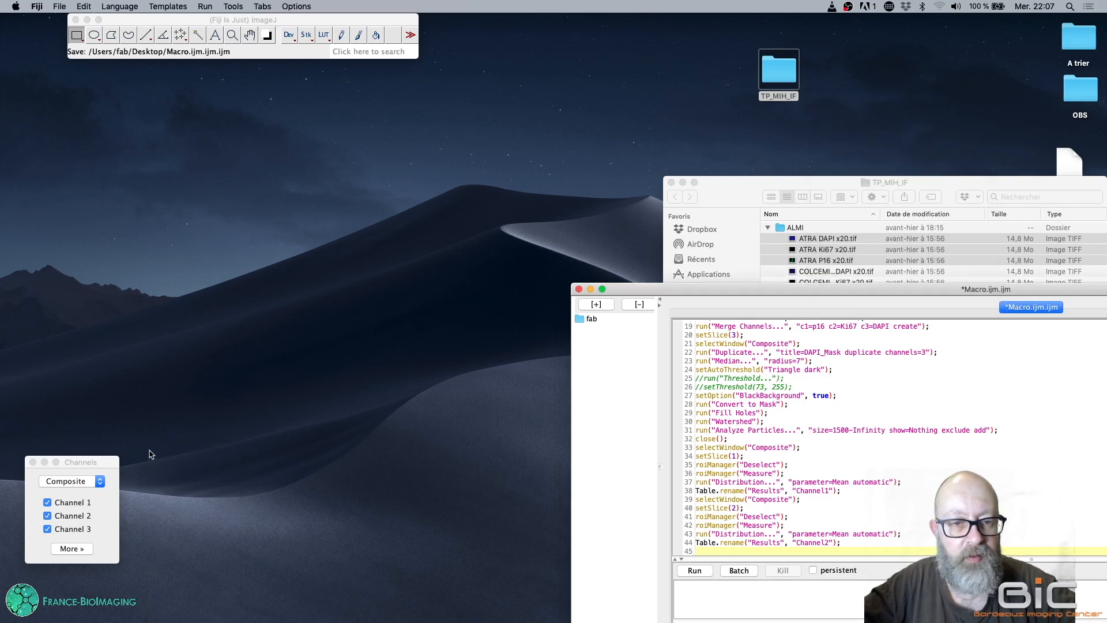
{"action": "left_click", "coordinate": [32, 463]}
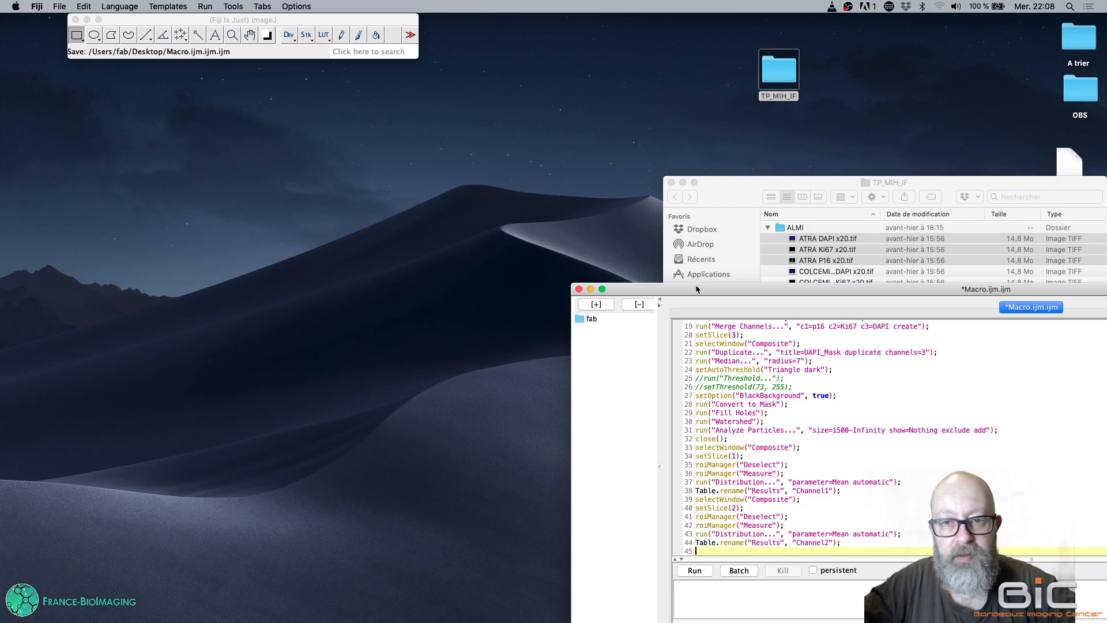
Run the saved macro and spread out the Channel1 and Channel2 tables so the script's code can be reviewed alongside
{"action": "left_click_drag", "start_coordinate": [696, 292], "coordinate": [724, 27]}
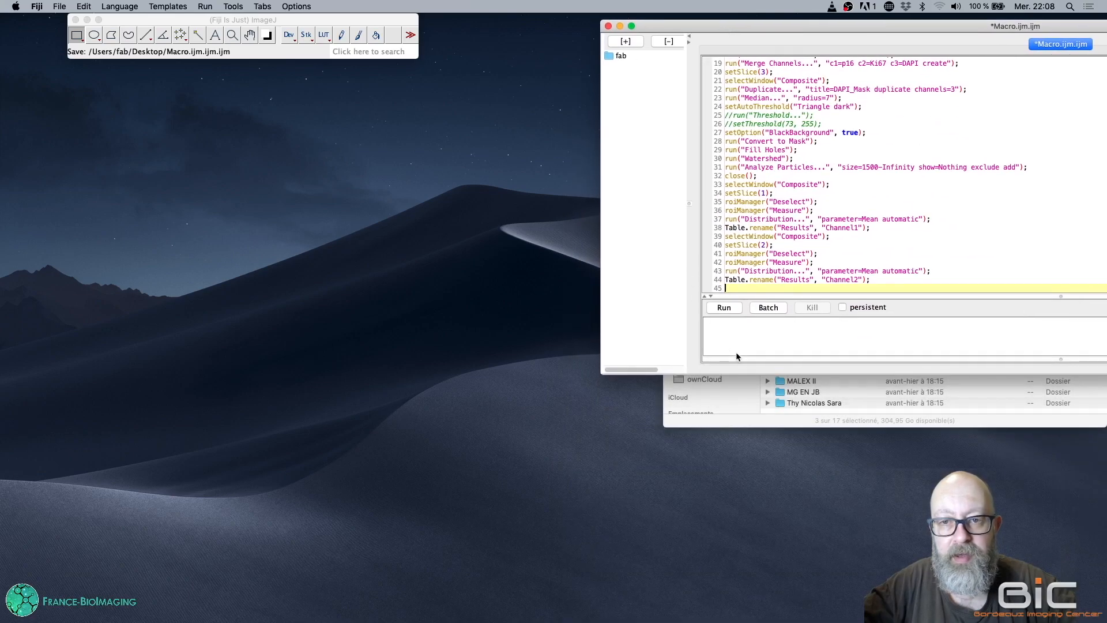
{"action": "left_click", "coordinate": [725, 307]}
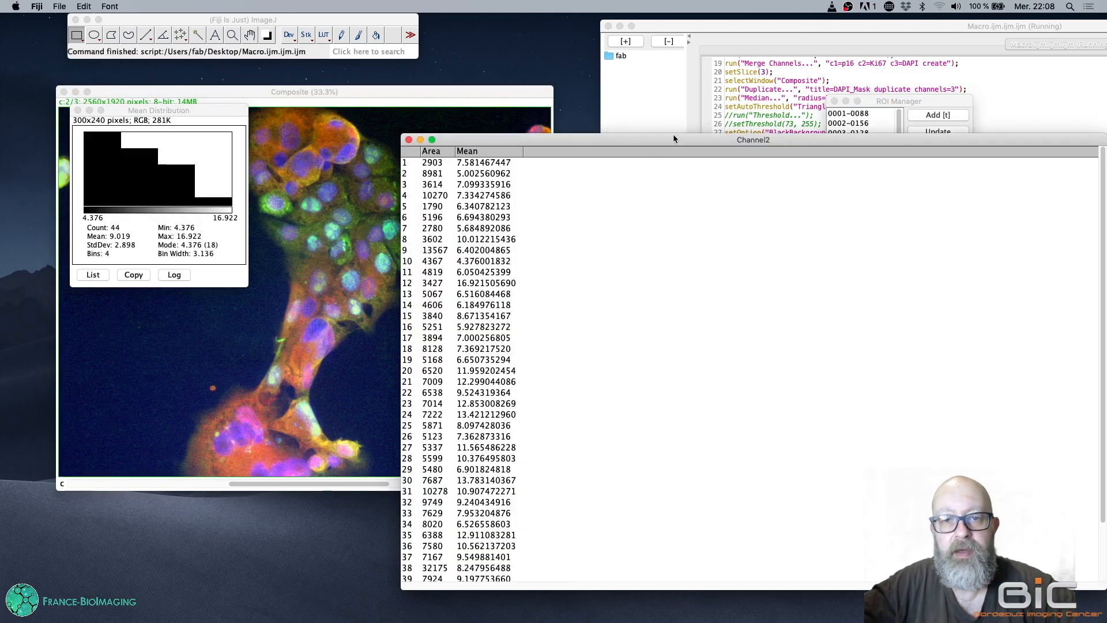
{"action": "left_click_drag", "start_coordinate": [673, 136], "coordinate": [677, 289]}
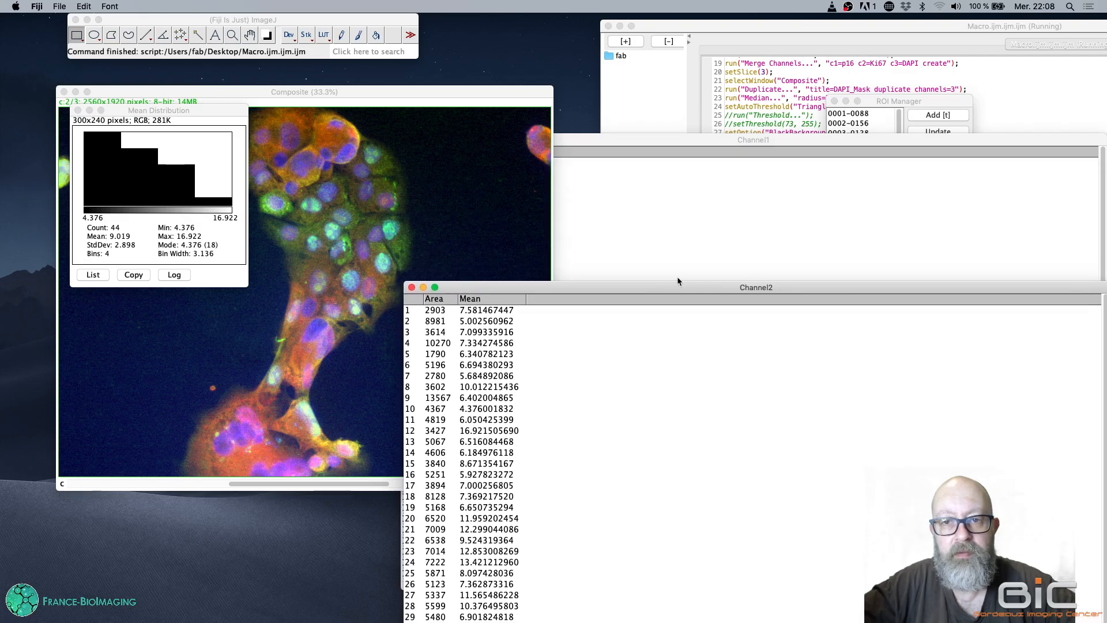
{"action": "left_click", "coordinate": [708, 128]}
{"action": "left_click", "coordinate": [591, 169]}
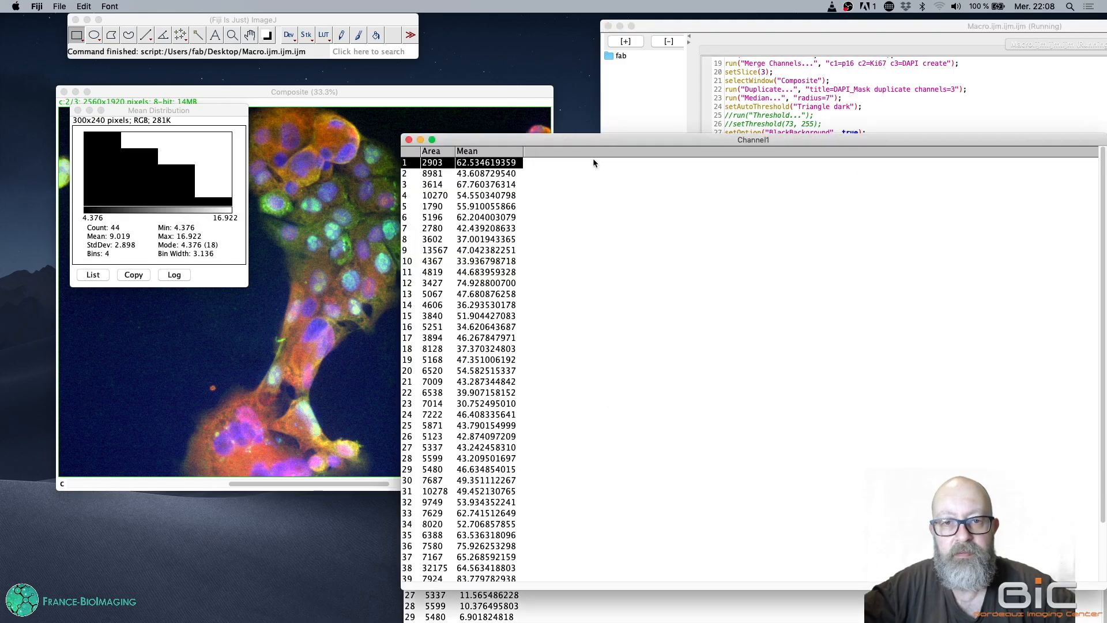
{"action": "left_click_drag", "start_coordinate": [615, 139], "coordinate": [299, 368]}
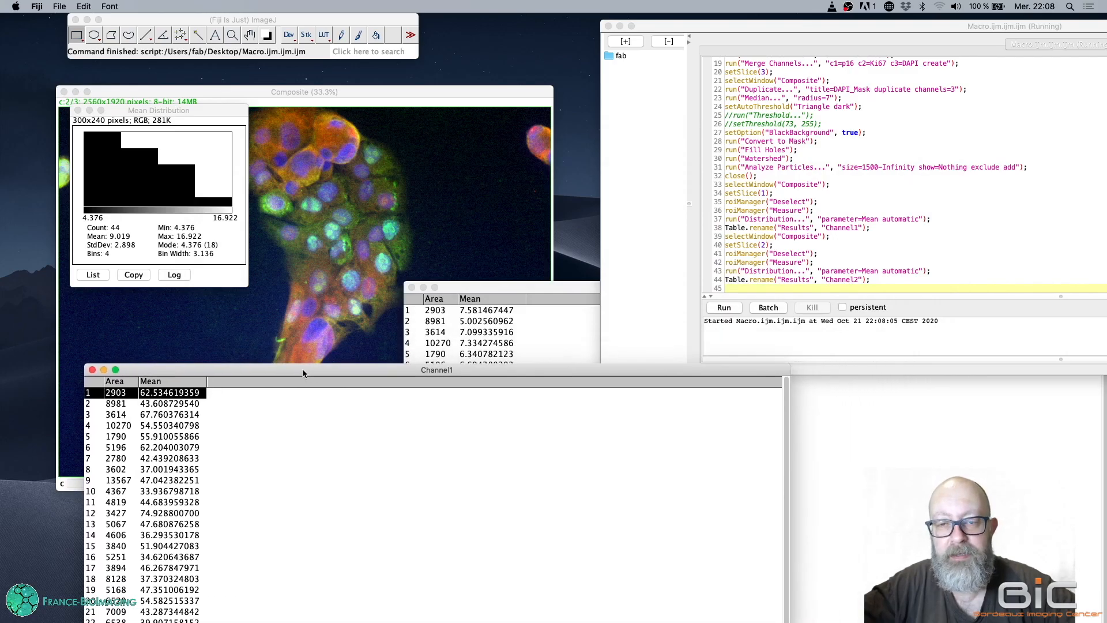
{"action": "scroll", "coordinate": [818, 205], "scroll_direction": "up", "scroll_amount": 1}
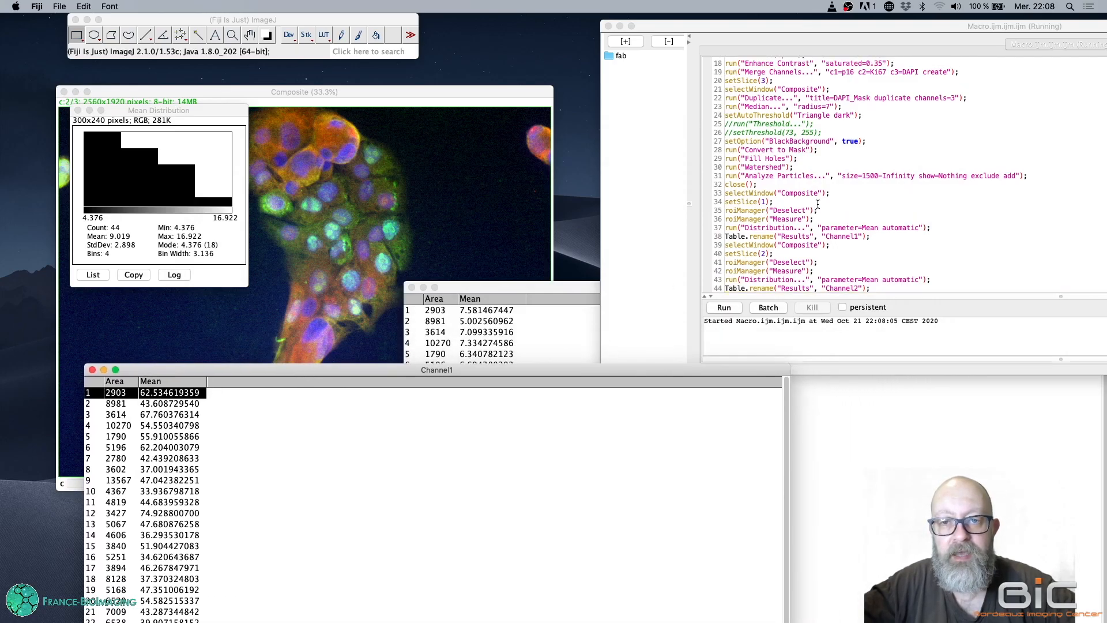
{"action": "scroll", "coordinate": [818, 204], "scroll_direction": "up", "scroll_amount": 6}
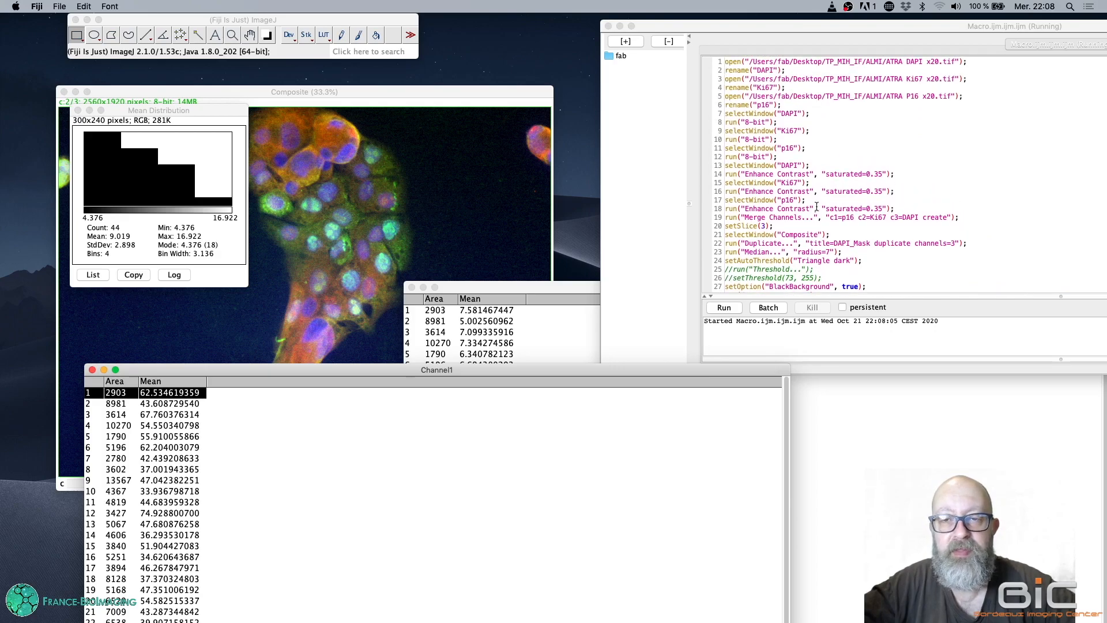